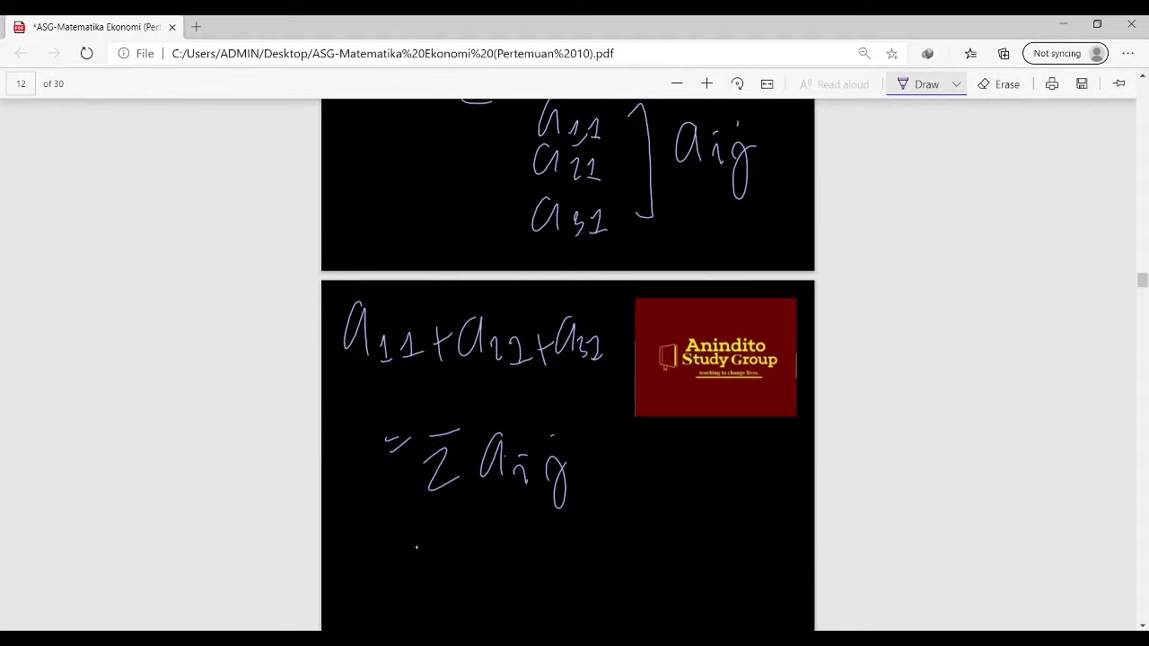
# Write the index "i = 1" under the summation of aij and begin the formula "VA = 1 −" below it
pyautogui.moveTo(423, 513); pyautogui.dragTo(428, 524)
pyautogui.scroll(2, 468, 515)
pyautogui.scroll(-3, 526, 264)
pyautogui.scroll(-1, 530, 267)
pyautogui.moveTo(366, 455); pyautogui.dragTo(391, 405)
pyautogui.moveTo(403, 467)
pyautogui.mouseDown()
pyautogui.moveTo(429, 462)
pyautogui.moveTo(430, 435)
pyautogui.mouseUp()
pyautogui.moveTo(453, 447); pyautogui.dragTo(517, 460)
pyautogui.moveTo(506, 460); pyautogui.dragTo(535, 458)
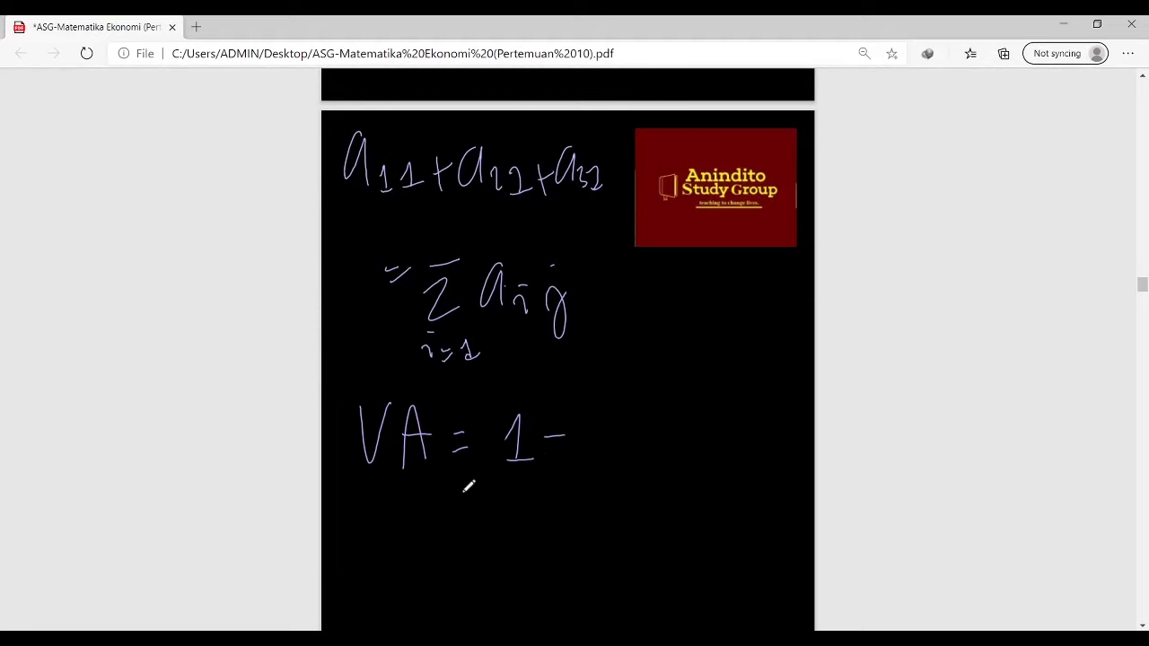
# Bracket the coefficients 0,20, 0,15 and 0,10 in the P column of the earlier coefficient table
pyautogui.scroll(6, 459, 500)
pyautogui.moveTo(522, 207)
pyautogui.mouseDown()
pyautogui.moveTo(533, 277)
pyautogui.moveTo(569, 303)
pyautogui.moveTo(544, 404)
pyautogui.mouseUp()
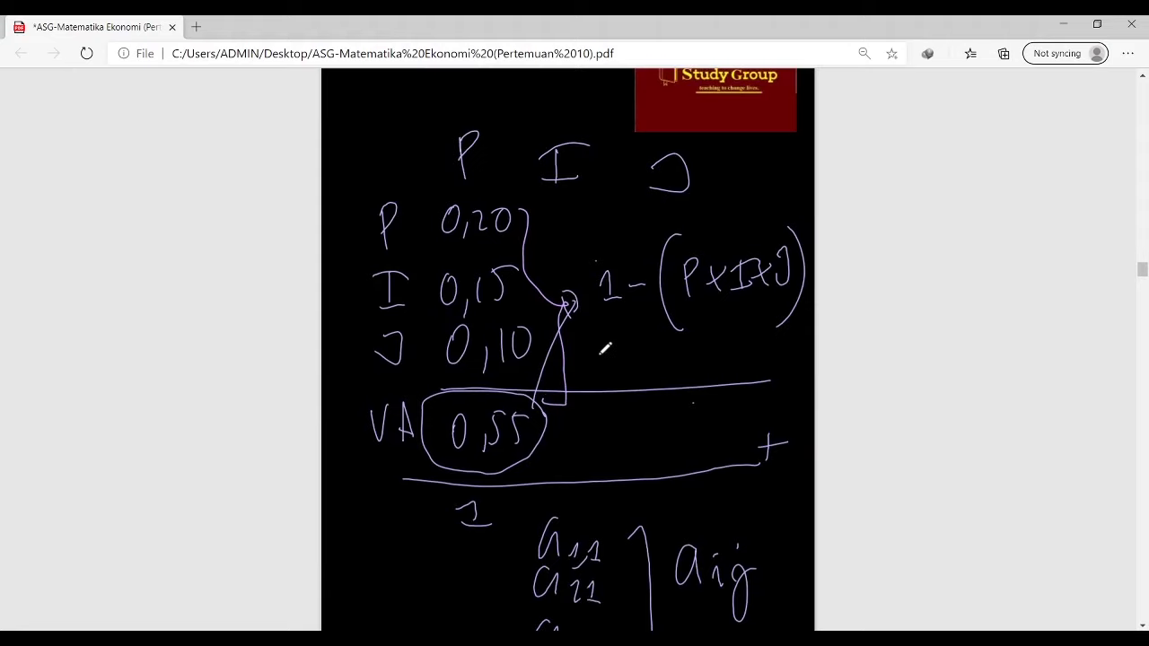
pyautogui.scroll(-5, 626, 359)
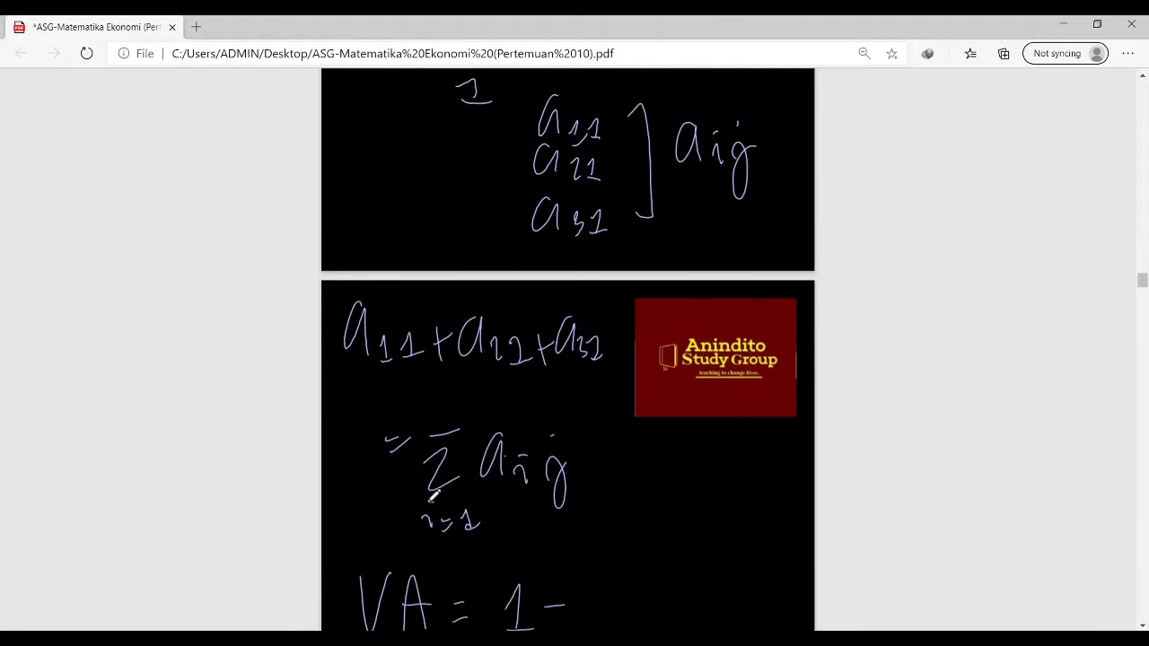
pyautogui.scroll(-3, 526, 453)
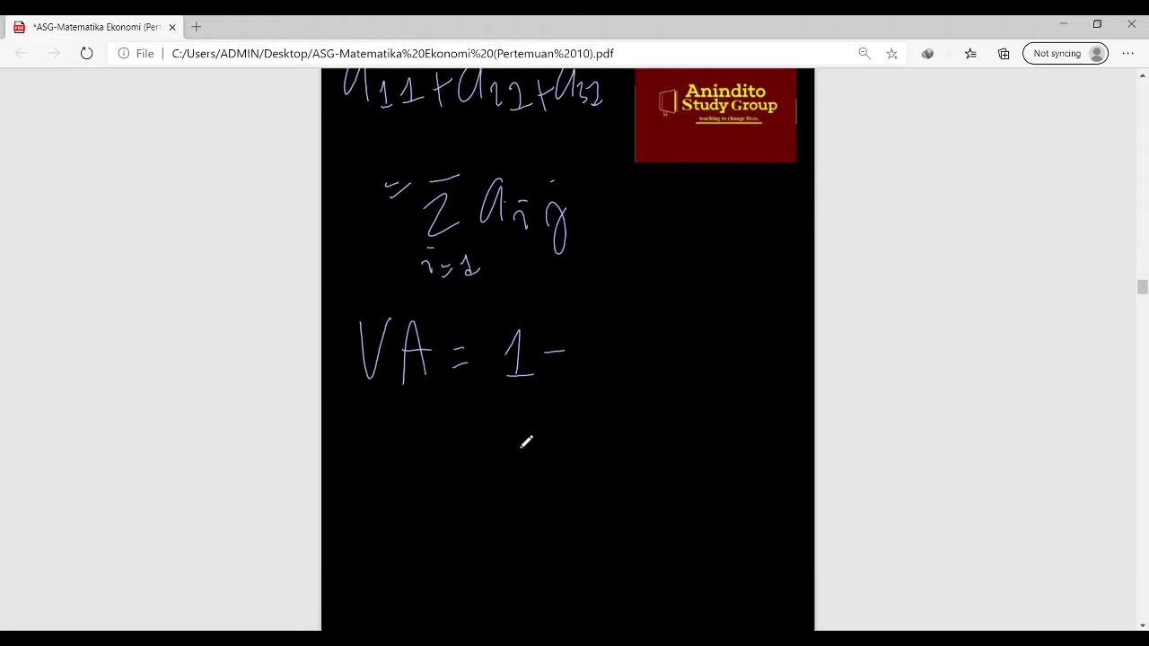
# Complete the VA formula with the summation of aij, writing the index "i = 1" below the sigma
pyautogui.moveTo(584, 335); pyautogui.dragTo(638, 378)
pyautogui.moveTo(606, 414); pyautogui.dragTo(618, 411)
pyautogui.moveTo(609, 422); pyautogui.dragTo(621, 418)
pyautogui.moveTo(631, 405); pyautogui.dragTo(656, 412)
pyautogui.moveTo(684, 316); pyautogui.dragTo(666, 361)
pyautogui.moveTo(684, 320); pyautogui.dragTo(687, 360)
pyautogui.moveTo(696, 355); pyautogui.dragTo(716, 406)
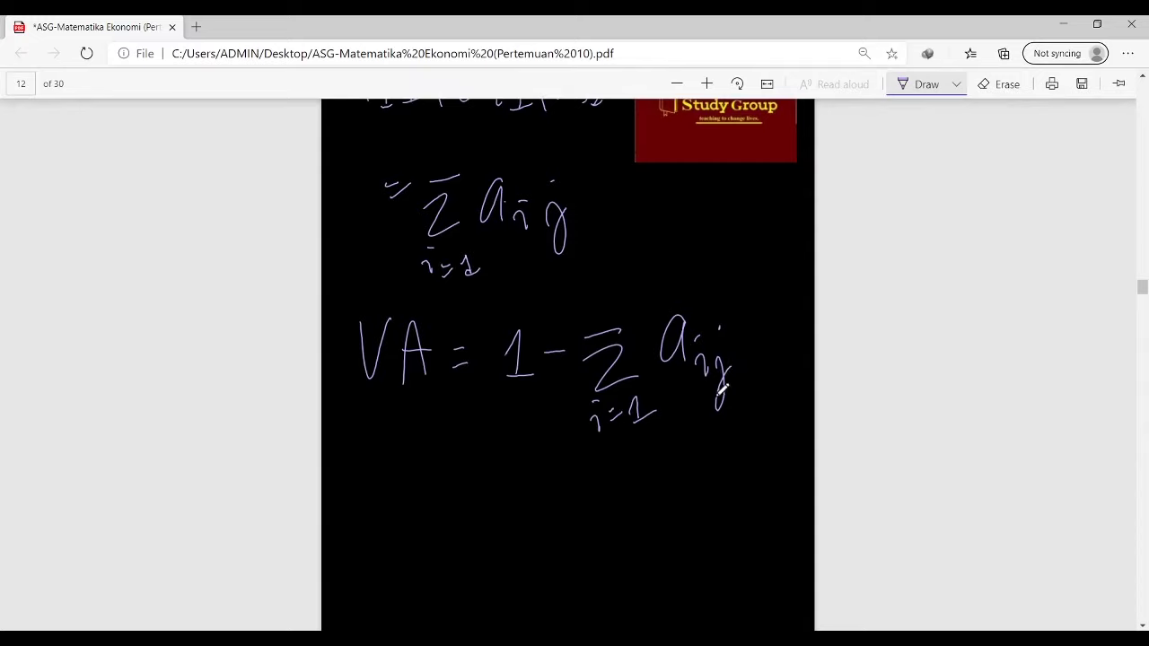
# Erase the "i = 1" index under the VA formula's summation and replace it with "i"
pyautogui.click(1004, 82)
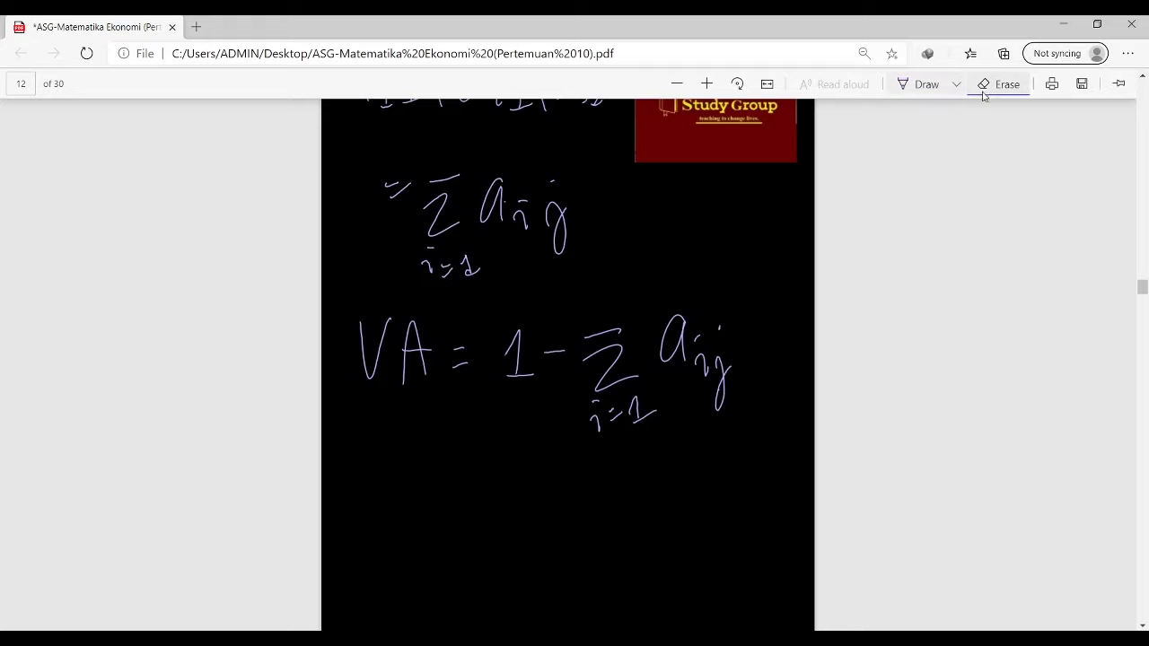
pyautogui.moveTo(633, 421)
pyautogui.mouseDown()
pyautogui.moveTo(608, 407)
pyautogui.moveTo(655, 410)
pyautogui.moveTo(607, 407)
pyautogui.mouseUp()
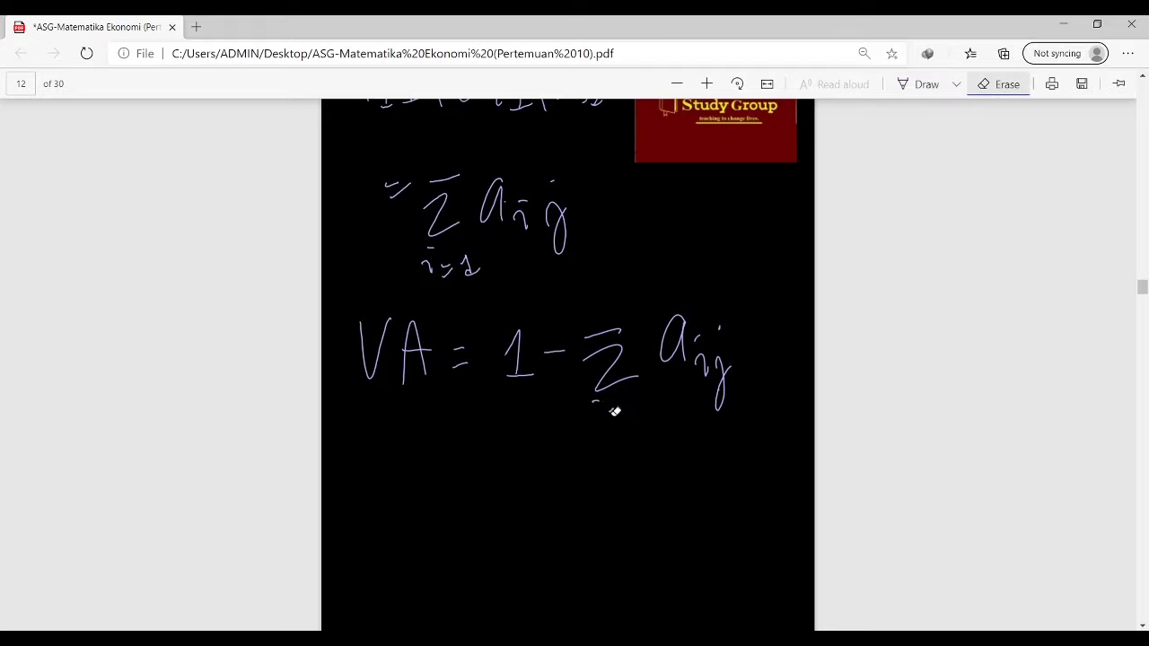
pyautogui.click(917, 85)
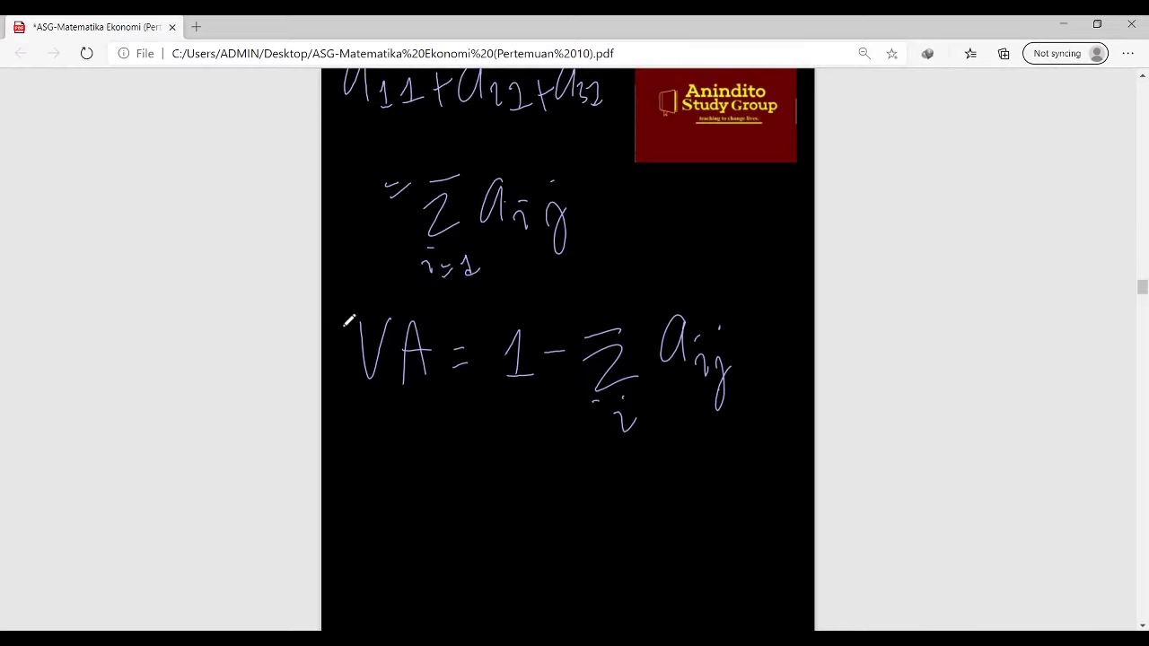
# Write a bracketed column vector with the entries U1, U2, dots and U3 below the VA formula
pyautogui.scroll(-3, 320, 321)
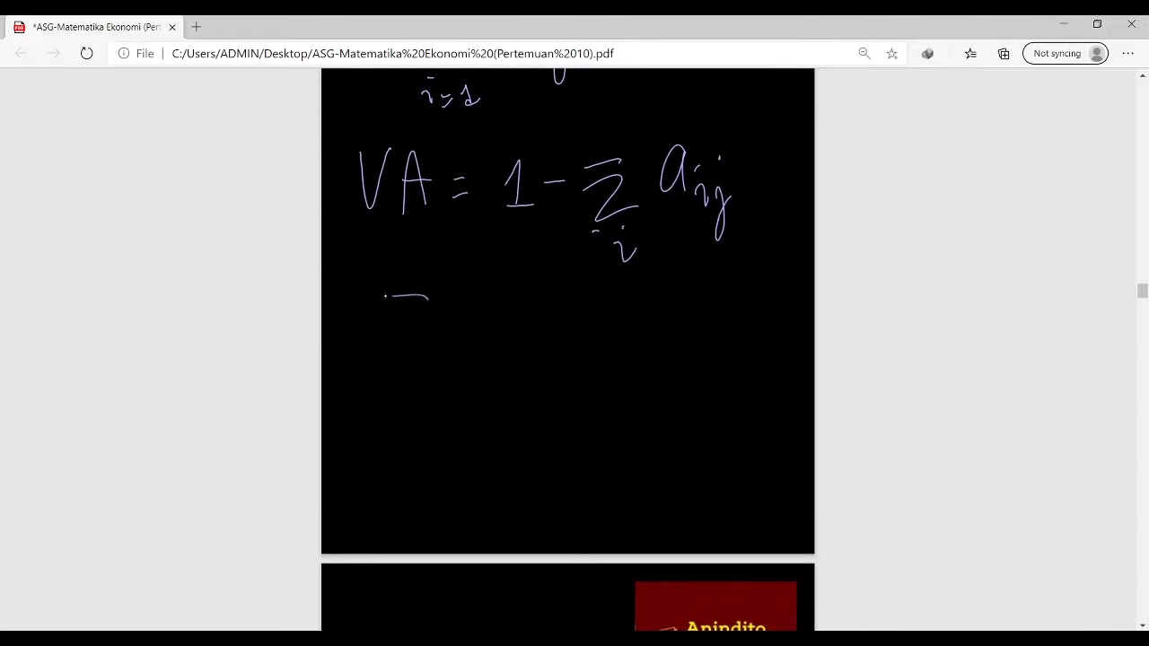
pyautogui.moveTo(386, 296); pyautogui.dragTo(435, 453)
pyautogui.moveTo(445, 299)
pyautogui.mouseDown()
pyautogui.moveTo(463, 337)
pyautogui.moveTo(487, 339)
pyautogui.moveTo(463, 387)
pyautogui.moveTo(493, 391)
pyautogui.mouseUp()
pyautogui.moveTo(463, 436)
pyautogui.mouseDown()
pyautogui.moveTo(467, 456)
pyautogui.moveTo(487, 462)
pyautogui.mouseUp()
pyautogui.moveTo(497, 440); pyautogui.dragTo(502, 449)
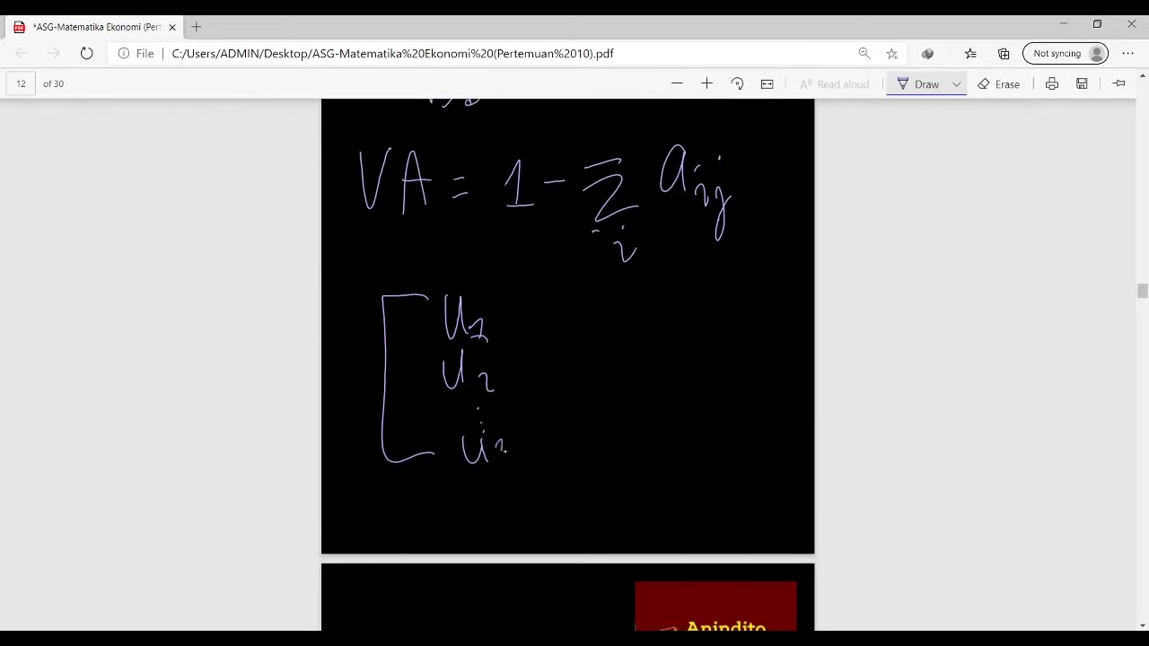
pyautogui.moveTo(535, 283); pyautogui.dragTo(523, 454)
# Draw a brace under the U vector and label it "final dd"
pyautogui.moveTo(396, 477); pyautogui.dragTo(531, 496)
pyautogui.moveTo(454, 515); pyautogui.dragTo(443, 546)
pyautogui.moveTo(440, 528)
pyautogui.mouseDown()
pyautogui.moveTo(461, 524)
pyautogui.moveTo(455, 537)
pyautogui.mouseUp()
pyautogui.moveTo(463, 537)
pyautogui.mouseDown()
pyautogui.moveTo(499, 537)
pyautogui.moveTo(550, 499)
pyautogui.mouseUp()
pyautogui.moveTo(566, 517); pyautogui.dragTo(558, 531)
pyautogui.moveTo(569, 492); pyautogui.dragTo(571, 533)
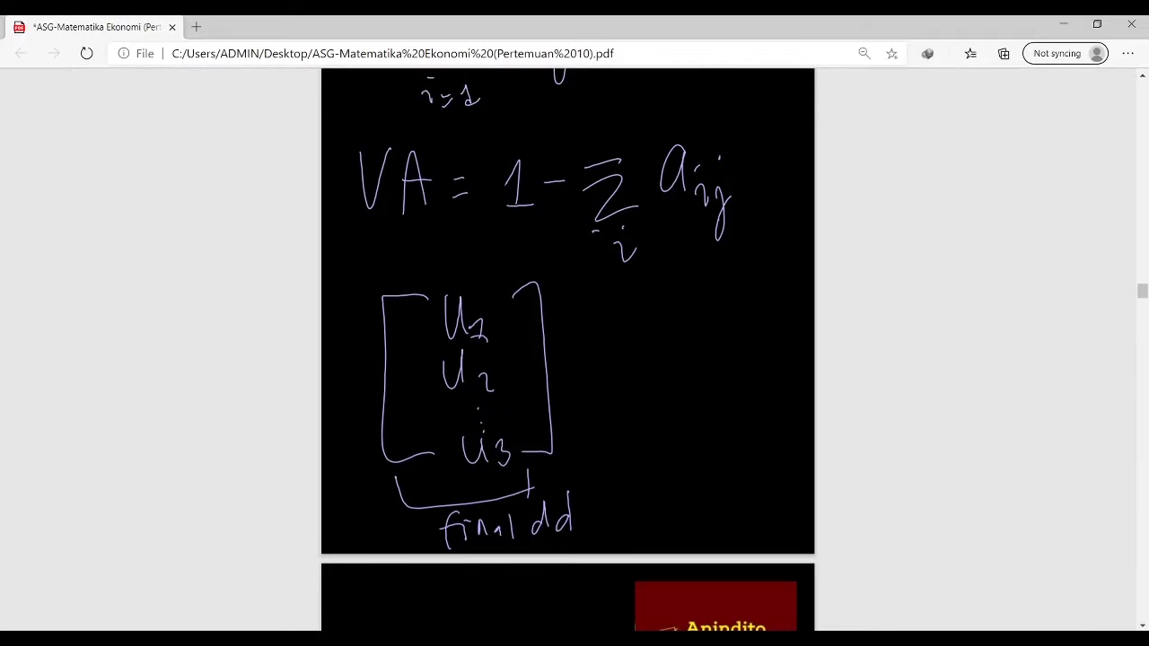
# Write a second bracketed column vector with the entries X1, X2, dots and Xm beside the U vector
pyautogui.moveTo(640, 289)
pyautogui.mouseDown()
pyautogui.moveTo(614, 453)
pyautogui.moveTo(648, 460)
pyautogui.mouseUp()
pyautogui.moveTo(686, 302)
pyautogui.mouseDown()
pyautogui.moveTo(704, 330)
pyautogui.moveTo(686, 331)
pyautogui.mouseUp()
pyautogui.moveTo(711, 310); pyautogui.dragTo(729, 339)
pyautogui.moveTo(691, 346)
pyautogui.mouseDown()
pyautogui.moveTo(677, 377)
pyautogui.moveTo(713, 384)
pyautogui.mouseUp()
pyautogui.click(702, 406)
pyautogui.click(702, 417)
pyautogui.click(703, 429)
pyautogui.moveTo(705, 447)
pyautogui.mouseDown()
pyautogui.moveTo(690, 480)
pyautogui.moveTo(708, 478)
pyautogui.mouseUp()
pyautogui.moveTo(714, 474)
pyautogui.mouseDown()
pyautogui.moveTo(734, 468)
pyautogui.moveTo(736, 480)
pyautogui.mouseUp()
pyautogui.moveTo(756, 359); pyautogui.dragTo(743, 493)
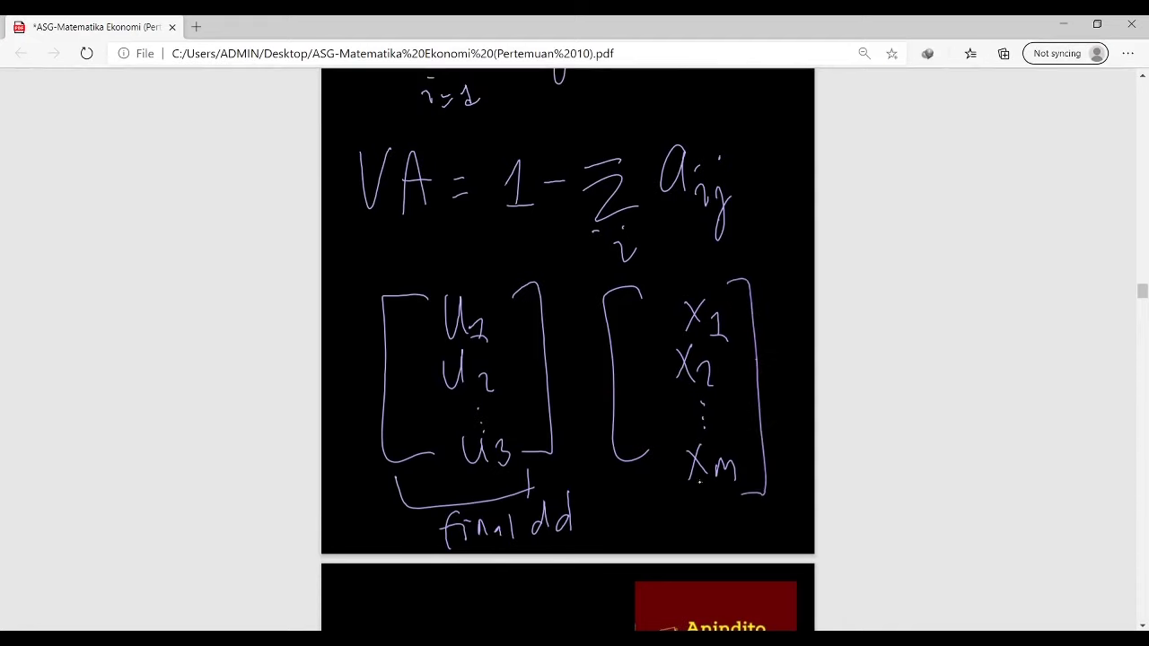
# Write the formula "aij = Xij / Xj" at the start of page 13
pyautogui.scroll(-3, 706, 465)
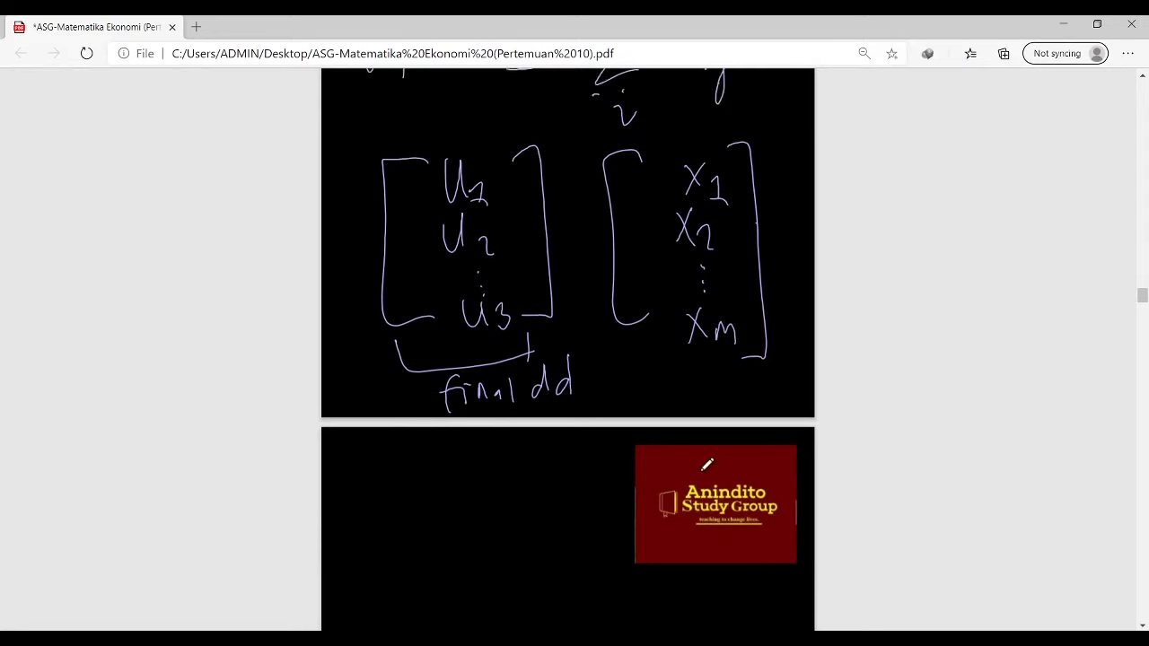
pyautogui.moveTo(363, 420)
pyautogui.mouseDown()
pyautogui.moveTo(370, 456)
pyautogui.moveTo(418, 528)
pyautogui.mouseUp()
pyautogui.click(432, 459)
pyautogui.moveTo(483, 460); pyautogui.dragTo(500, 503)
pyautogui.moveTo(499, 456)
pyautogui.mouseDown()
pyautogui.moveTo(482, 496)
pyautogui.moveTo(509, 495)
pyautogui.moveTo(520, 519)
pyautogui.mouseUp()
pyautogui.moveTo(558, 444)
pyautogui.mouseDown()
pyautogui.moveTo(540, 505)
pyautogui.moveTo(585, 493)
pyautogui.mouseUp()
pyautogui.moveTo(586, 441)
pyautogui.mouseDown()
pyautogui.moveTo(566, 496)
pyautogui.moveTo(594, 517)
pyautogui.mouseUp()
pyautogui.scroll(-1, 600, 467)
pyautogui.scroll(-3, 574, 404)
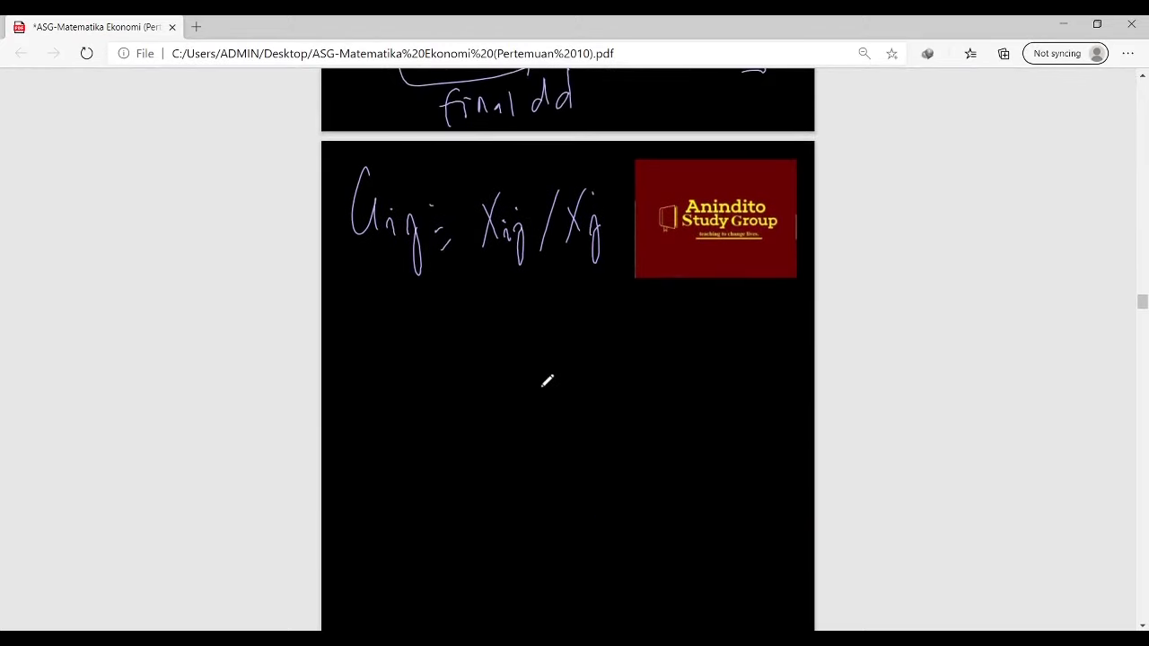
pyautogui.moveTo(393, 306); pyautogui.dragTo(366, 369)
pyautogui.moveTo(369, 314); pyautogui.dragTo(389, 364)
pyautogui.moveTo(406, 350); pyautogui.dragTo(428, 411)
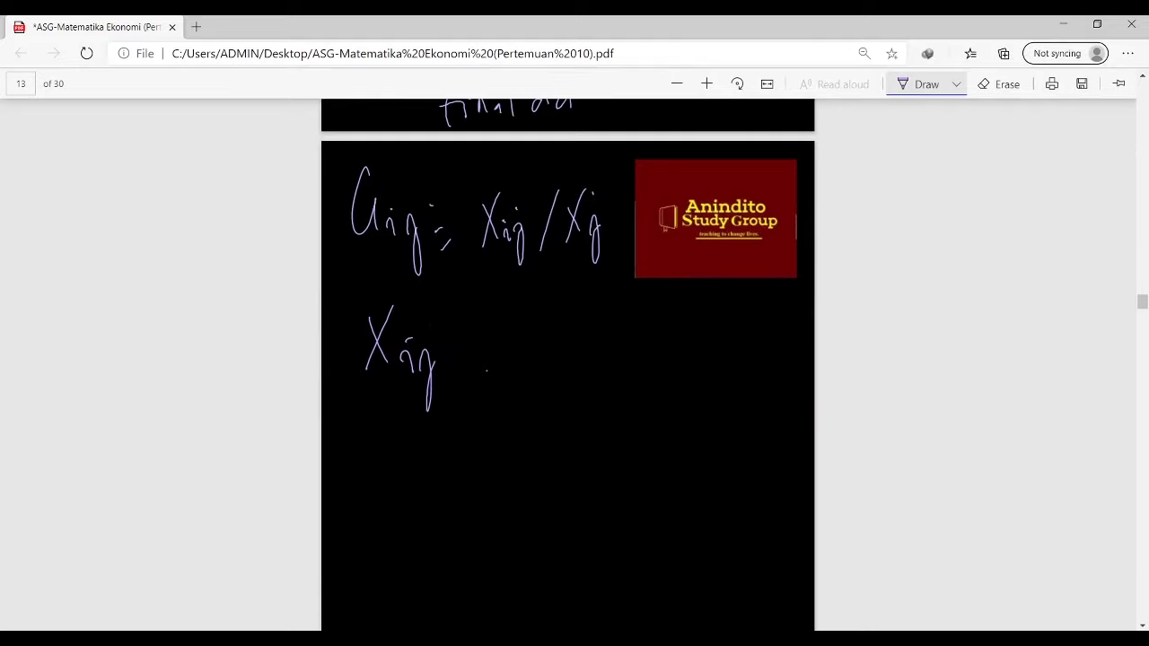
pyautogui.click(1003, 83)
pyautogui.moveTo(422, 337)
pyautogui.mouseDown()
pyautogui.moveTo(461, 362)
pyautogui.moveTo(461, 350)
pyautogui.mouseUp()
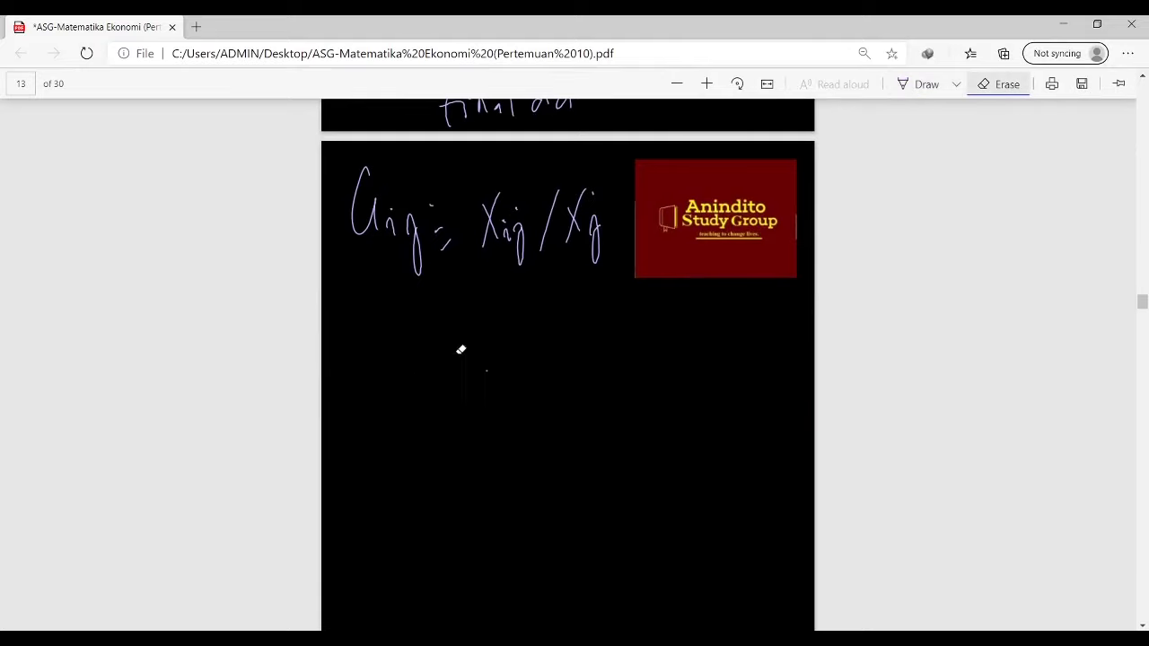
# Write the numeric example "3 = 6/2 → 6 = 2·3" below the aij formula
pyautogui.click(924, 84)
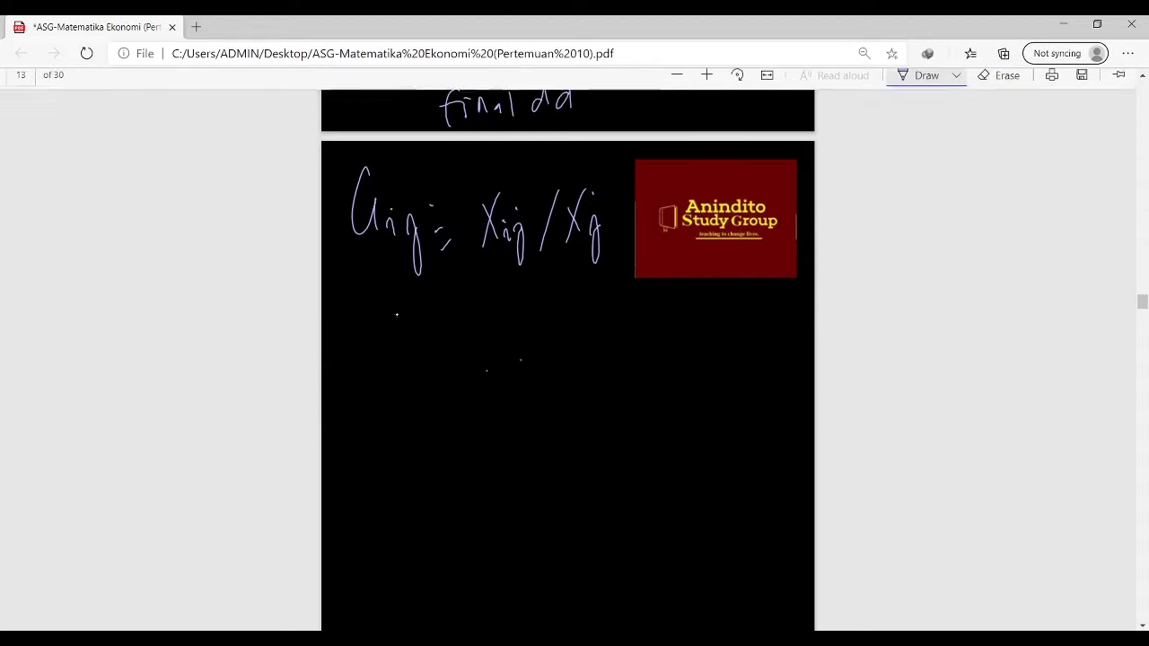
pyautogui.moveTo(396, 312); pyautogui.dragTo(400, 338)
pyautogui.moveTo(440, 318); pyautogui.dragTo(455, 317)
pyautogui.moveTo(440, 339); pyautogui.dragTo(496, 325)
pyautogui.moveTo(536, 302)
pyautogui.mouseDown()
pyautogui.moveTo(526, 339)
pyautogui.moveTo(621, 344)
pyautogui.mouseUp()
pyautogui.moveTo(669, 305); pyautogui.dragTo(662, 341)
pyautogui.moveTo(682, 328); pyautogui.dragTo(751, 338)
# Write the rearranged formula "Xij = aij · Xj" below the numeric example
pyautogui.moveTo(386, 375); pyautogui.dragTo(357, 435)
pyautogui.moveTo(362, 378); pyautogui.dragTo(434, 489)
pyautogui.moveTo(478, 422)
pyautogui.mouseDown()
pyautogui.moveTo(492, 420)
pyautogui.moveTo(493, 436)
pyautogui.mouseUp()
pyautogui.moveTo(525, 395)
pyautogui.mouseDown()
pyautogui.moveTo(509, 441)
pyautogui.moveTo(532, 442)
pyautogui.mouseUp()
pyautogui.moveTo(557, 422)
pyautogui.mouseDown()
pyautogui.moveTo(578, 443)
pyautogui.moveTo(573, 478)
pyautogui.mouseUp()
pyautogui.click(606, 429)
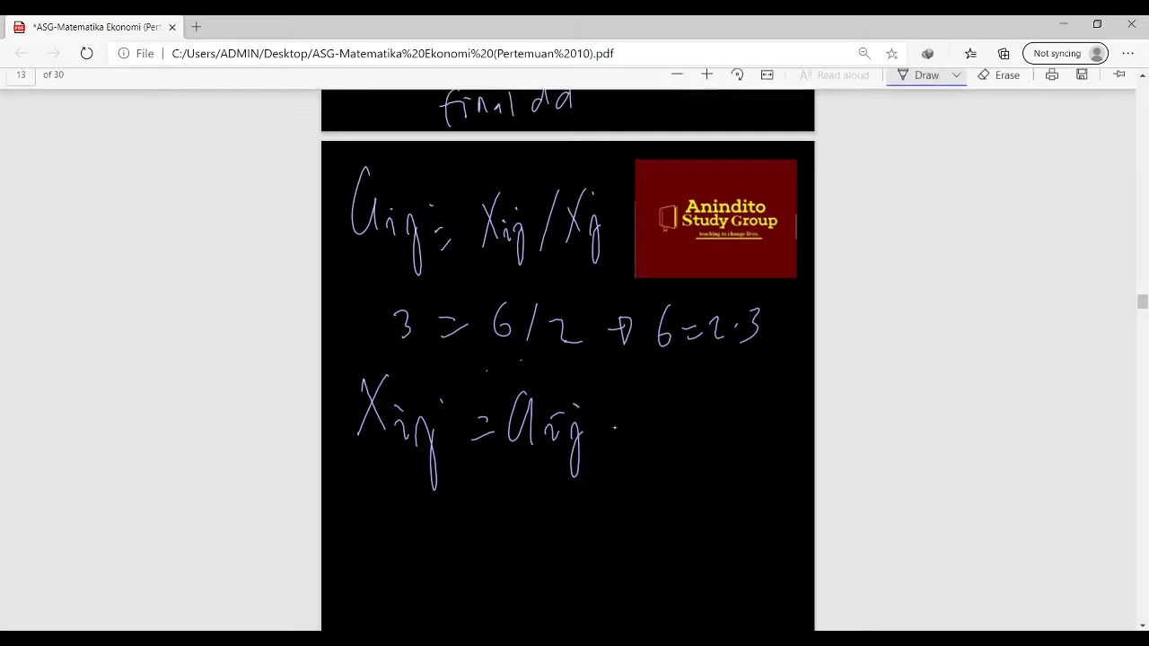
pyautogui.moveTo(661, 390); pyautogui.dragTo(627, 443)
pyautogui.click(664, 437)
pyautogui.moveTo(630, 395)
pyautogui.mouseDown()
pyautogui.moveTo(662, 479)
pyautogui.moveTo(689, 432)
pyautogui.mouseUp()
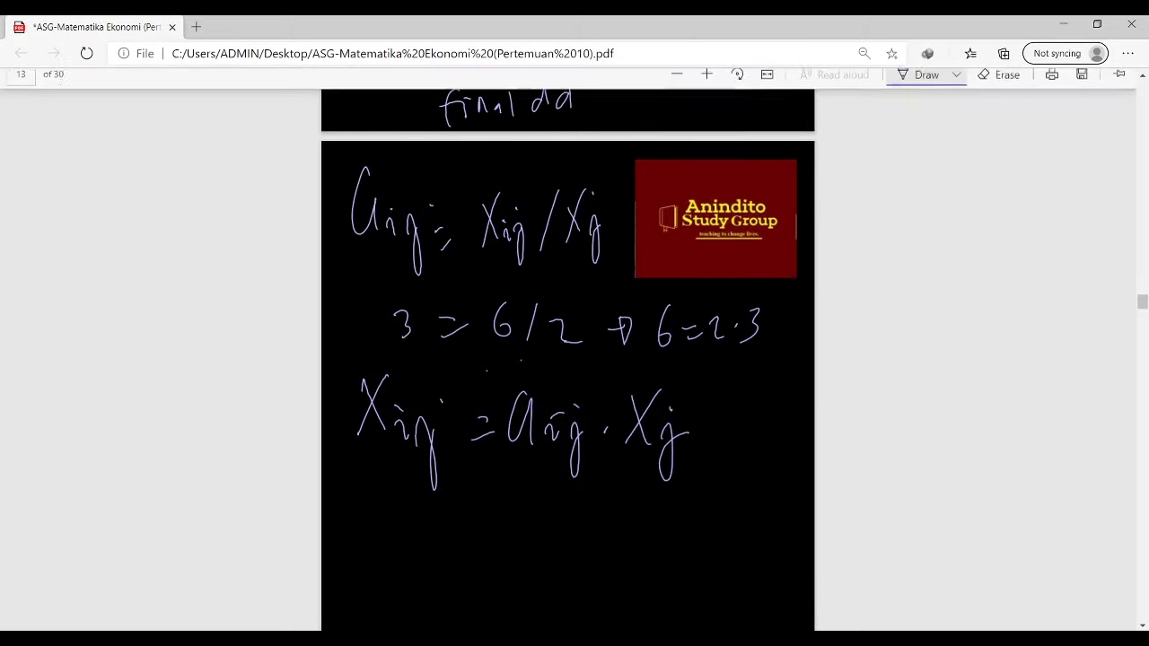
# Below the rearranged formula, begin the equation "Xi =" with a summation running from i = 1 to m
pyautogui.scroll(-2, 598, 368)
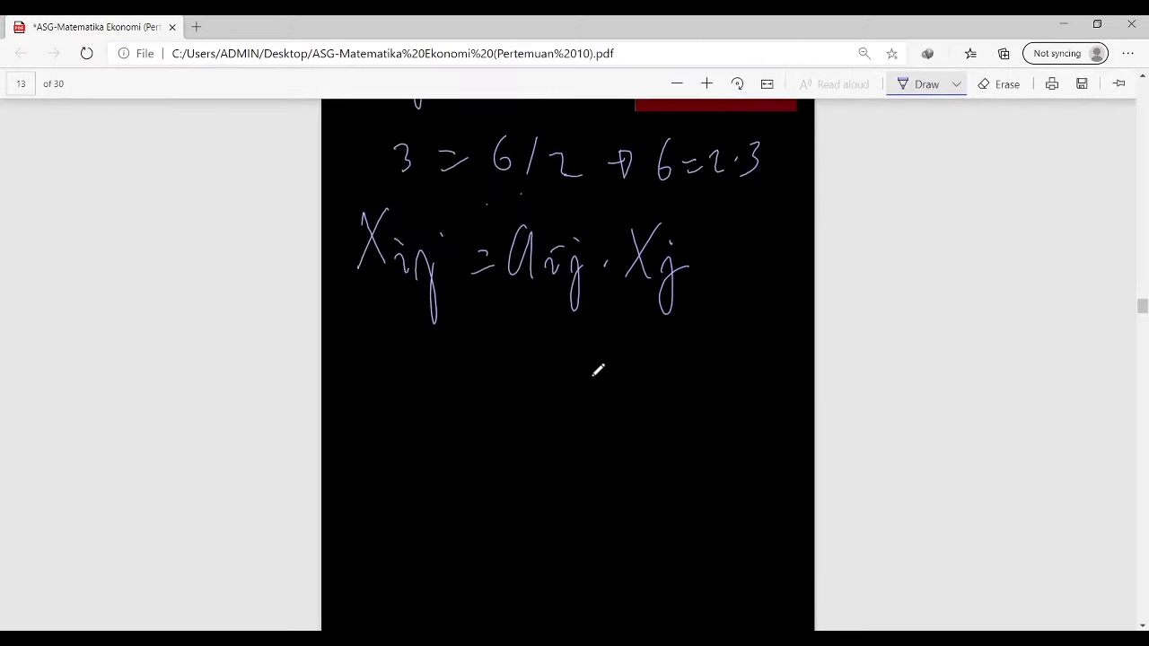
pyautogui.scroll(1, 592, 374)
pyautogui.moveTo(417, 440); pyautogui.dragTo(395, 494)
pyautogui.moveTo(395, 442)
pyautogui.mouseDown()
pyautogui.moveTo(419, 491)
pyautogui.moveTo(460, 494)
pyautogui.moveTo(505, 474)
pyautogui.mouseUp()
pyautogui.click(449, 455)
pyautogui.moveTo(490, 485); pyautogui.dragTo(576, 505)
pyautogui.moveTo(548, 418); pyautogui.dragTo(546, 438)
pyautogui.moveTo(536, 539)
pyautogui.mouseDown()
pyautogui.moveTo(549, 553)
pyautogui.moveTo(573, 543)
pyautogui.mouseUp()
pyautogui.click(542, 523)
pyautogui.moveTo(561, 551); pyautogui.dragTo(588, 547)
pyautogui.click(594, 551)
# Finish the Xi equation with "Xij + Ui" and circle the formula "Xij = aij · Xj" above it
pyautogui.moveTo(634, 446); pyautogui.dragTo(612, 498)
pyautogui.moveTo(612, 456); pyautogui.dragTo(666, 519)
pyautogui.moveTo(695, 477)
pyautogui.mouseDown()
pyautogui.moveTo(712, 476)
pyautogui.moveTo(700, 500)
pyautogui.mouseUp()
pyautogui.moveTo(715, 456)
pyautogui.mouseDown()
pyautogui.moveTo(727, 458)
pyautogui.moveTo(727, 496)
pyautogui.mouseUp()
pyautogui.moveTo(733, 499); pyautogui.dragTo(742, 501)
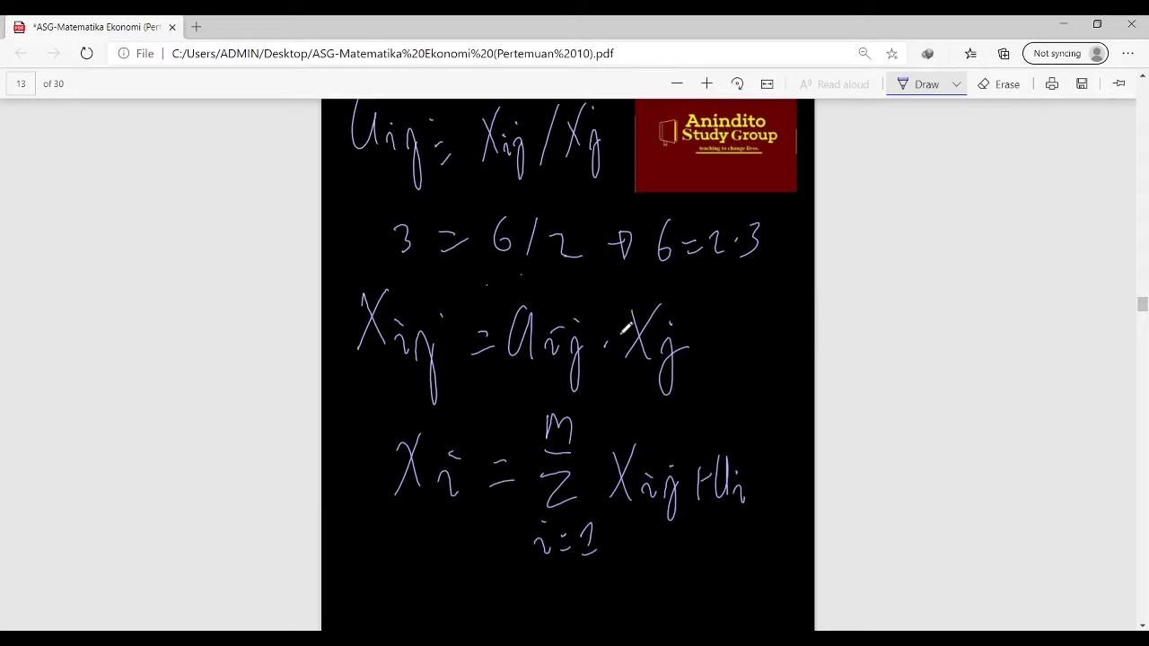
pyautogui.moveTo(589, 292)
pyautogui.mouseDown()
pyautogui.moveTo(346, 337)
pyautogui.moveTo(597, 391)
pyautogui.moveTo(693, 289)
pyautogui.moveTo(564, 288)
pyautogui.mouseUp()
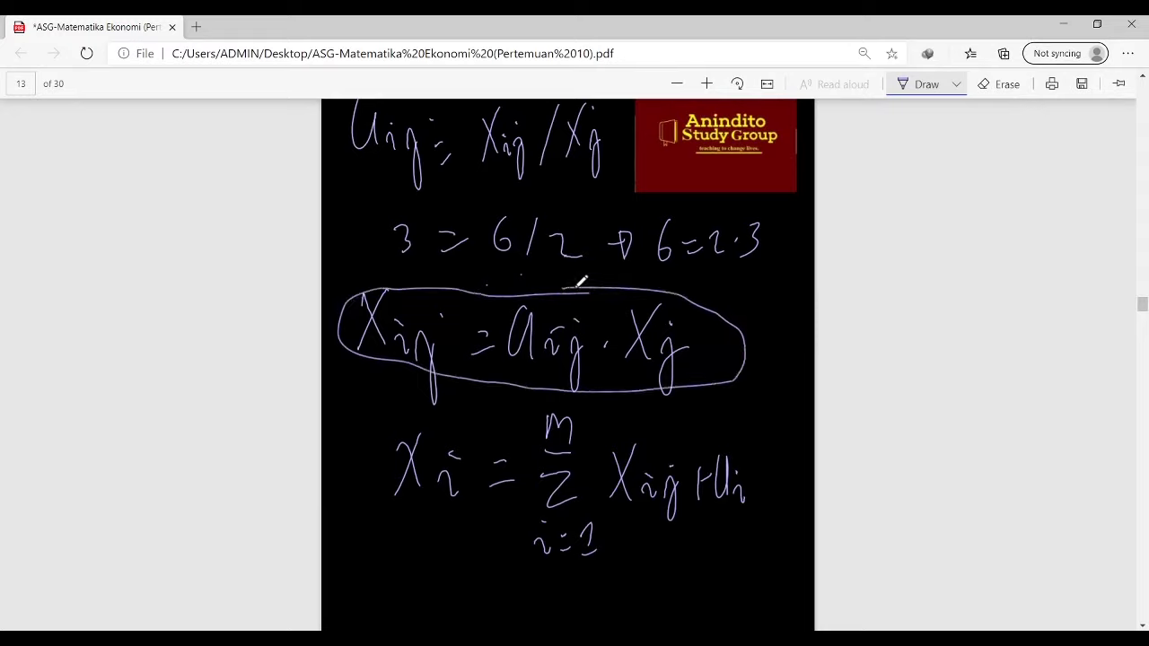
# In yellow ink, begin a new "Xi =" equation with a summation from i = 1 to m under the previous one
pyautogui.click(947, 91)
pyautogui.click(956, 85)
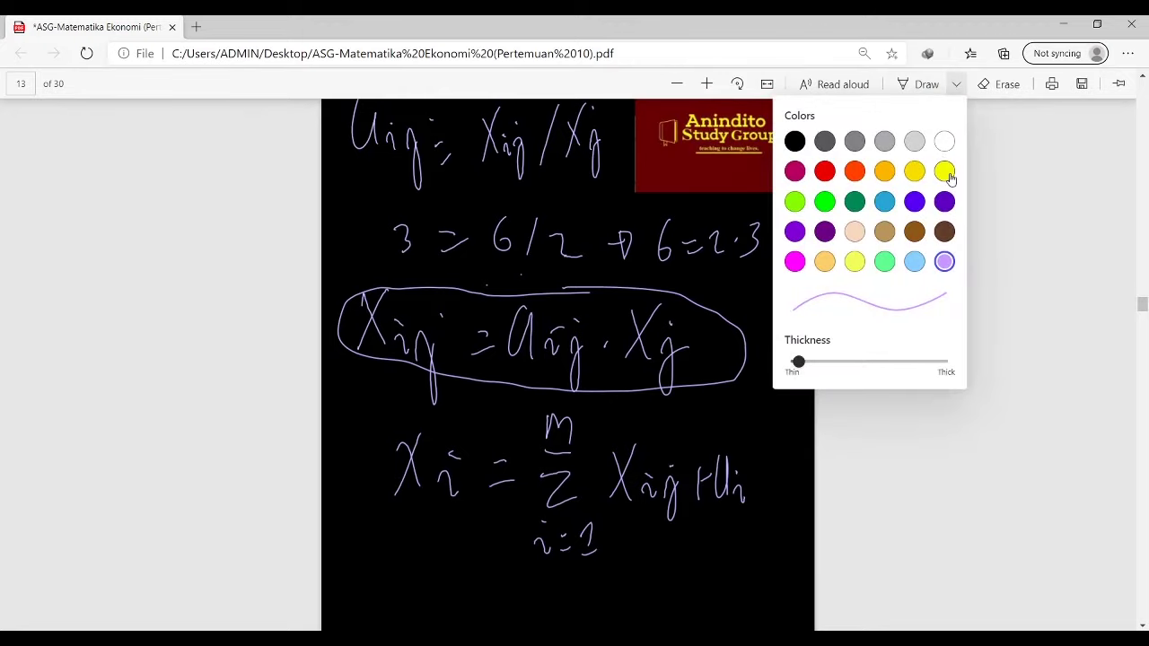
pyautogui.click(943, 170)
pyautogui.click(1006, 199)
pyautogui.scroll(-3, 1007, 200)
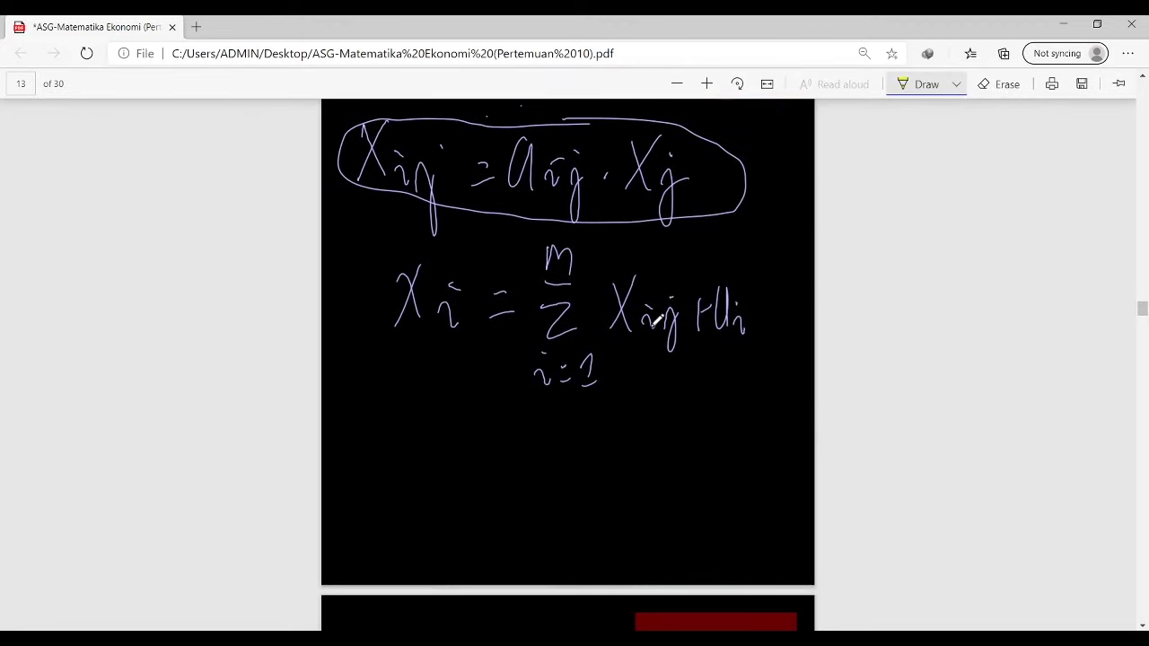
pyautogui.moveTo(367, 422); pyautogui.dragTo(341, 471)
pyautogui.moveTo(342, 429)
pyautogui.mouseDown()
pyautogui.moveTo(355, 475)
pyautogui.moveTo(384, 483)
pyautogui.mouseUp()
pyautogui.click(410, 455)
pyautogui.click(411, 474)
pyautogui.moveTo(479, 446); pyautogui.dragTo(495, 492)
pyautogui.moveTo(459, 411); pyautogui.dragTo(486, 417)
pyautogui.moveTo(433, 533)
pyautogui.mouseDown()
pyautogui.moveTo(443, 551)
pyautogui.moveTo(474, 539)
pyautogui.moveTo(503, 554)
pyautogui.mouseUp()
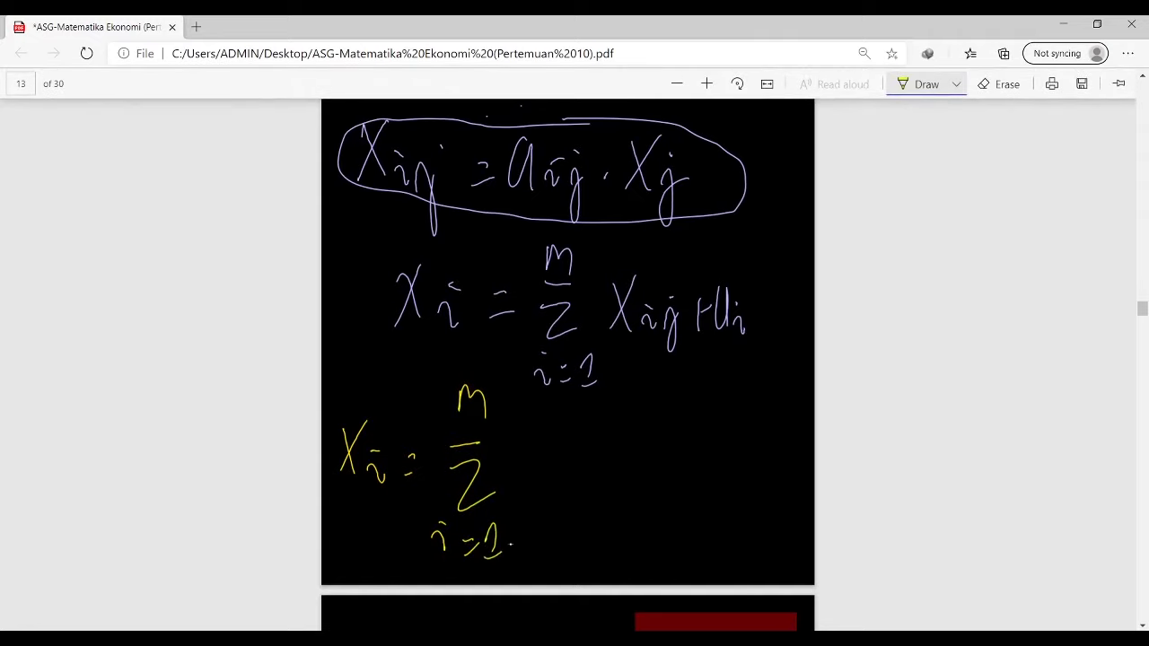
# Mark the Xij term in the sum and "aij · Xj" in the circled formula with yellow brackets
pyautogui.moveTo(625, 352); pyautogui.dragTo(686, 382)
pyautogui.moveTo(520, 206)
pyautogui.mouseDown()
pyautogui.moveTo(544, 235)
pyautogui.moveTo(715, 227)
pyautogui.mouseUp()
pyautogui.moveTo(716, 199); pyautogui.dragTo(716, 231)
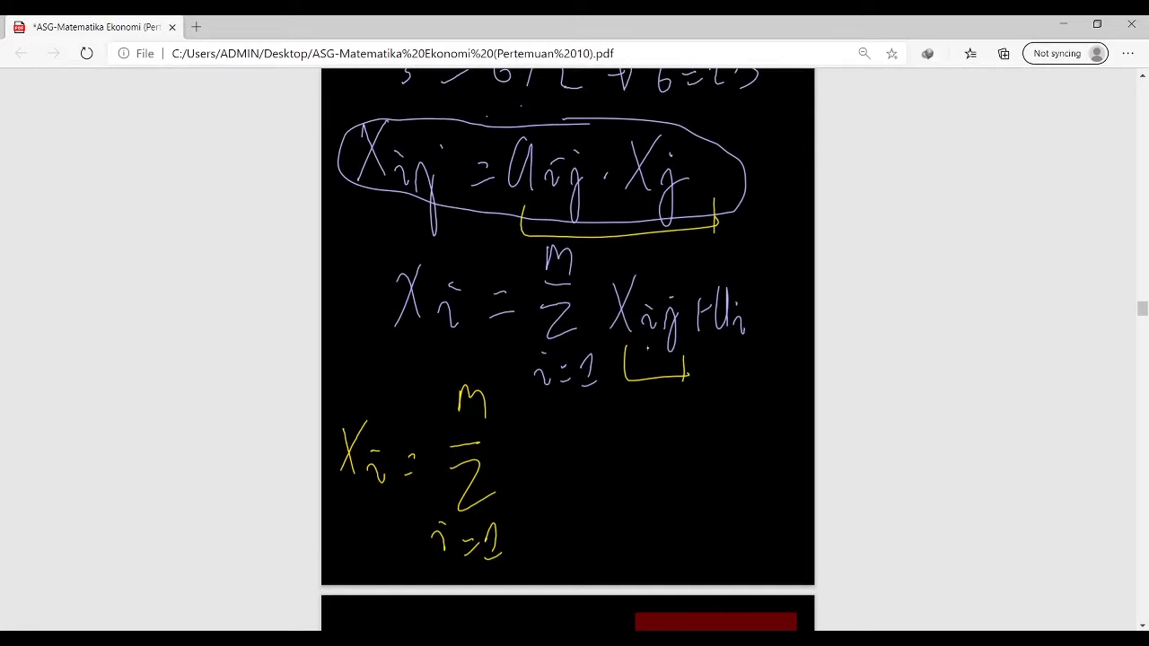
# Complete the yellow Xi equation with "aij Xj + Ui" after the summation sign
pyautogui.moveTo(536, 456); pyautogui.dragTo(538, 497)
pyautogui.moveTo(549, 484)
pyautogui.mouseDown()
pyautogui.moveTo(582, 504)
pyautogui.moveTo(575, 530)
pyautogui.mouseUp()
pyautogui.moveTo(614, 454)
pyautogui.mouseDown()
pyautogui.moveTo(594, 503)
pyautogui.moveTo(616, 505)
pyautogui.mouseUp()
pyautogui.moveTo(620, 488)
pyautogui.mouseDown()
pyautogui.moveTo(627, 542)
pyautogui.moveTo(630, 490)
pyautogui.moveTo(671, 506)
pyautogui.mouseUp()
pyautogui.moveTo(660, 489); pyautogui.dragTo(686, 488)
pyautogui.moveTo(712, 443)
pyautogui.mouseDown()
pyautogui.moveTo(728, 496)
pyautogui.moveTo(745, 503)
pyautogui.mouseUp()
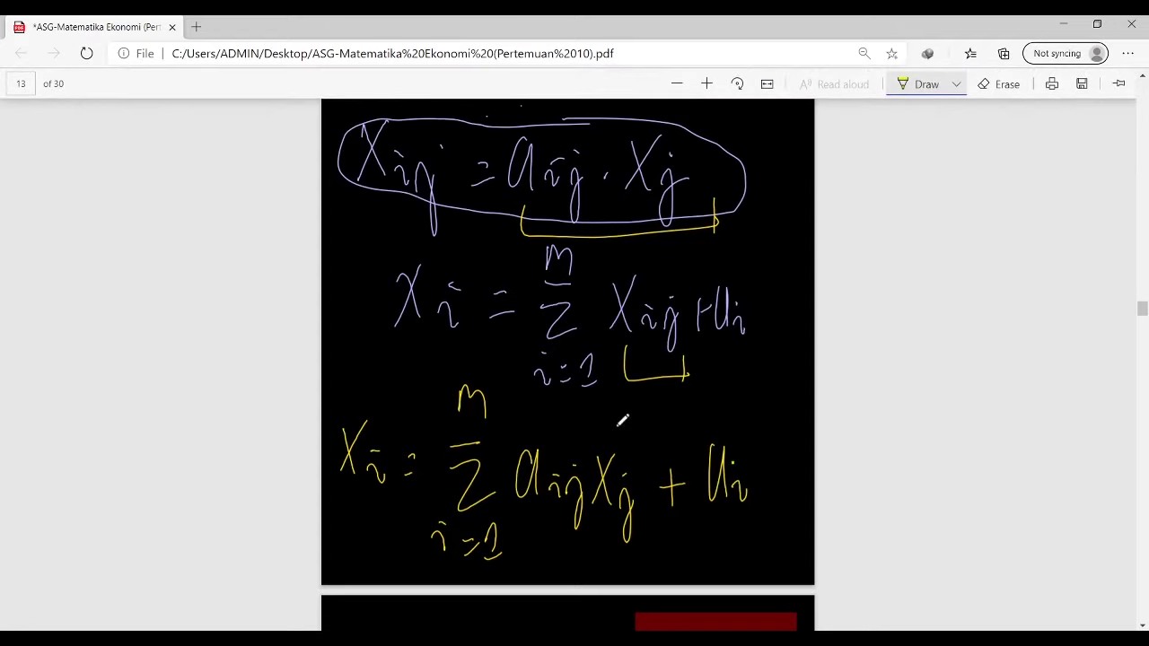
# On page 14, start the expanded equation by writing "Xi = ai1 X1"
pyautogui.scroll(-1, 528, 460)
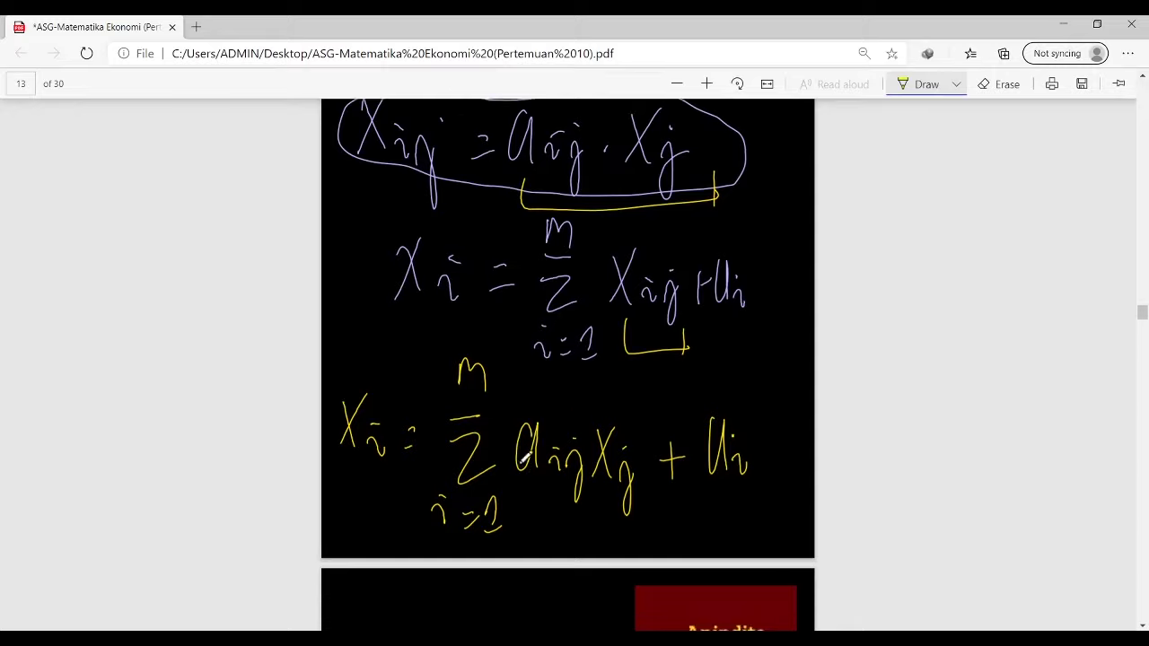
pyautogui.scroll(-3, 538, 413)
pyautogui.scroll(-1, 542, 296)
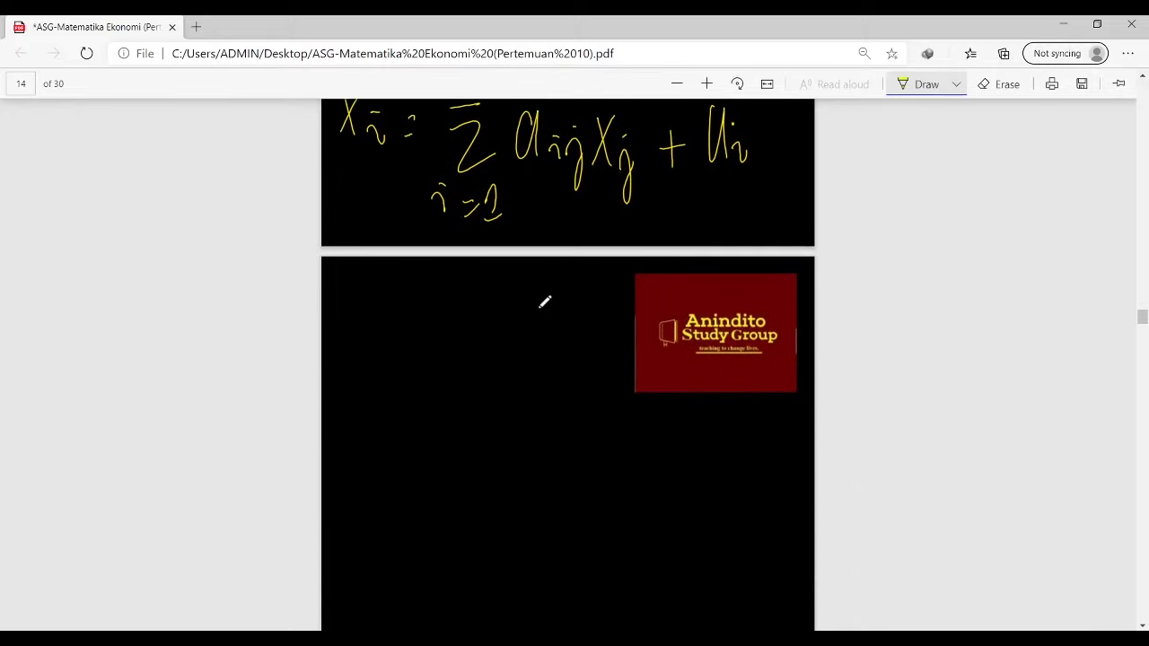
pyautogui.scroll(1, 544, 302)
pyautogui.scroll(-1, 544, 302)
pyautogui.moveTo(386, 391)
pyautogui.mouseDown()
pyautogui.moveTo(368, 446)
pyautogui.moveTo(388, 442)
pyautogui.mouseUp()
pyautogui.moveTo(395, 429)
pyautogui.mouseDown()
pyautogui.moveTo(402, 454)
pyautogui.moveTo(427, 435)
pyautogui.moveTo(427, 448)
pyautogui.mouseUp()
pyautogui.moveTo(464, 395)
pyautogui.mouseDown()
pyautogui.moveTo(456, 453)
pyautogui.moveTo(466, 453)
pyautogui.mouseUp()
pyautogui.moveTo(479, 439)
pyautogui.mouseDown()
pyautogui.moveTo(485, 456)
pyautogui.moveTo(518, 454)
pyautogui.mouseUp()
pyautogui.moveTo(563, 397)
pyautogui.mouseDown()
pyautogui.moveTo(535, 453)
pyautogui.moveTo(555, 449)
pyautogui.mouseUp()
pyautogui.moveTo(563, 434)
pyautogui.mouseDown()
pyautogui.moveTo(567, 456)
pyautogui.moveTo(623, 430)
pyautogui.mouseUp()
# Continue the expanded equation's first line with "+ ai2 X2 + …"
pyautogui.moveTo(612, 415); pyautogui.dragTo(609, 451)
pyautogui.moveTo(655, 408); pyautogui.dragTo(669, 456)
pyautogui.moveTo(675, 437); pyautogui.dragTo(696, 455)
pyautogui.moveTo(717, 406); pyautogui.dragTo(693, 453)
pyautogui.moveTo(703, 409); pyautogui.dragTo(723, 450)
pyautogui.moveTo(733, 426)
pyautogui.mouseDown()
pyautogui.moveTo(750, 422)
pyautogui.moveTo(740, 453)
pyautogui.mouseUp()
pyautogui.click(763, 436)
pyautogui.click(777, 438)
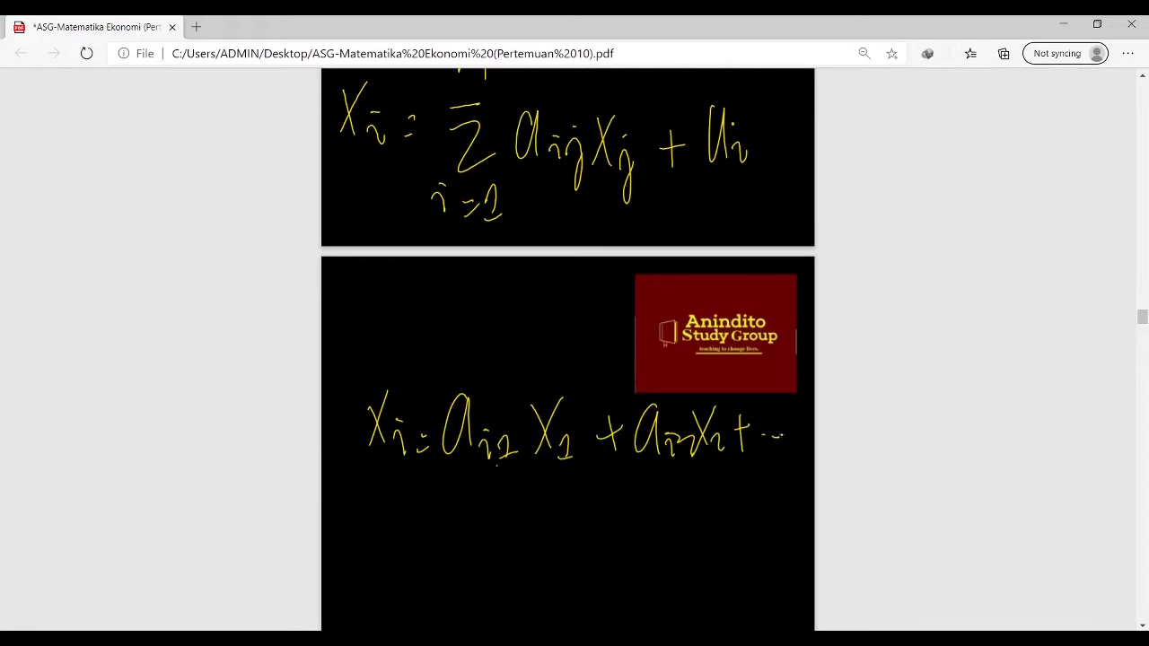
# Write the second line of the expanded equation as "… + aim Xm + Ui"
pyautogui.moveTo(460, 508); pyautogui.dragTo(467, 510)
pyautogui.moveTo(486, 509); pyautogui.dragTo(577, 511)
pyautogui.moveTo(564, 501); pyautogui.dragTo(563, 535)
pyautogui.moveTo(620, 494); pyautogui.dragTo(600, 528)
pyautogui.click(639, 519)
pyautogui.moveTo(621, 484)
pyautogui.mouseDown()
pyautogui.moveTo(626, 532)
pyautogui.moveTo(691, 530)
pyautogui.mouseUp()
pyautogui.moveTo(689, 490)
pyautogui.mouseDown()
pyautogui.moveTo(672, 532)
pyautogui.moveTo(718, 528)
pyautogui.mouseUp()
pyautogui.moveTo(720, 518); pyautogui.dragTo(768, 486)
pyautogui.moveTo(777, 508); pyautogui.dragTo(786, 519)
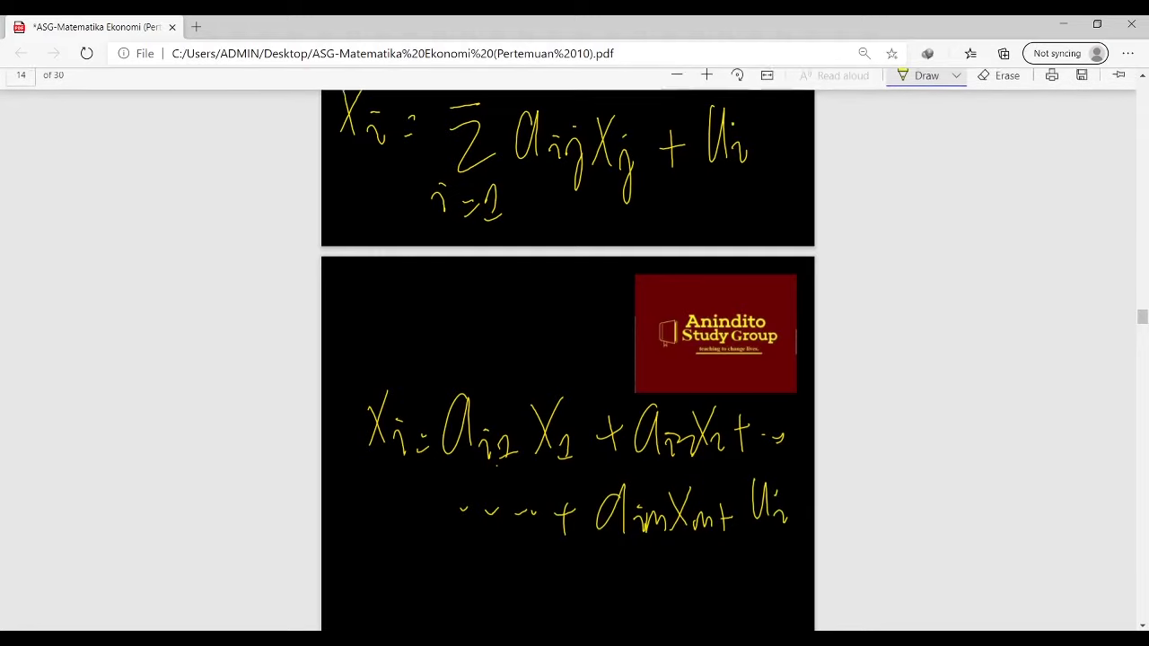
# Write "Ui =" in yellow below the expanded Xi equation on page 14
pyautogui.scroll(-2, 699, 454)
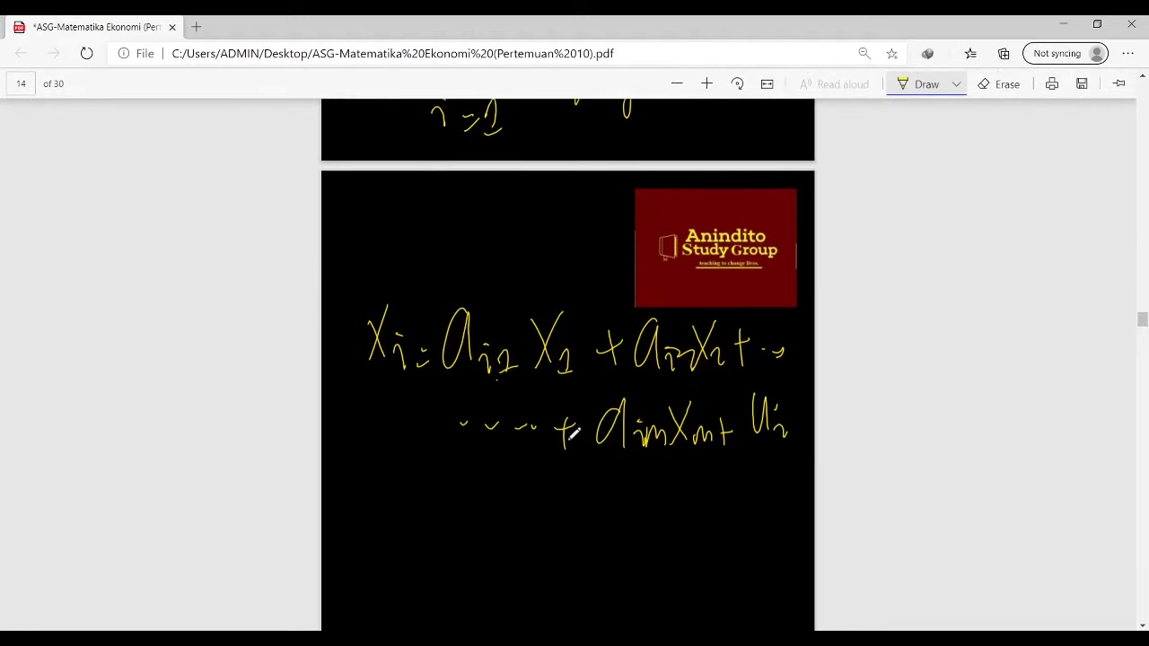
pyautogui.scroll(-2, 563, 404)
pyautogui.scroll(5, 556, 385)
pyautogui.scroll(-5, 544, 359)
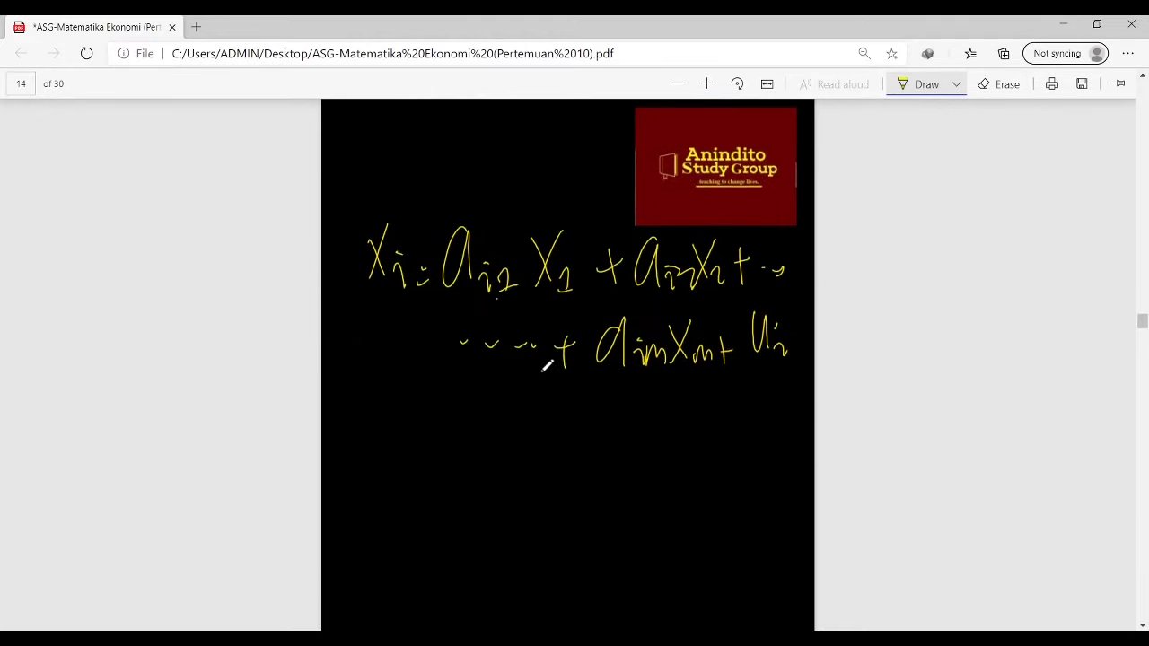
pyautogui.moveTo(367, 405)
pyautogui.mouseDown()
pyautogui.moveTo(367, 449)
pyautogui.moveTo(387, 465)
pyautogui.mouseUp()
pyautogui.moveTo(402, 459); pyautogui.dragTo(411, 469)
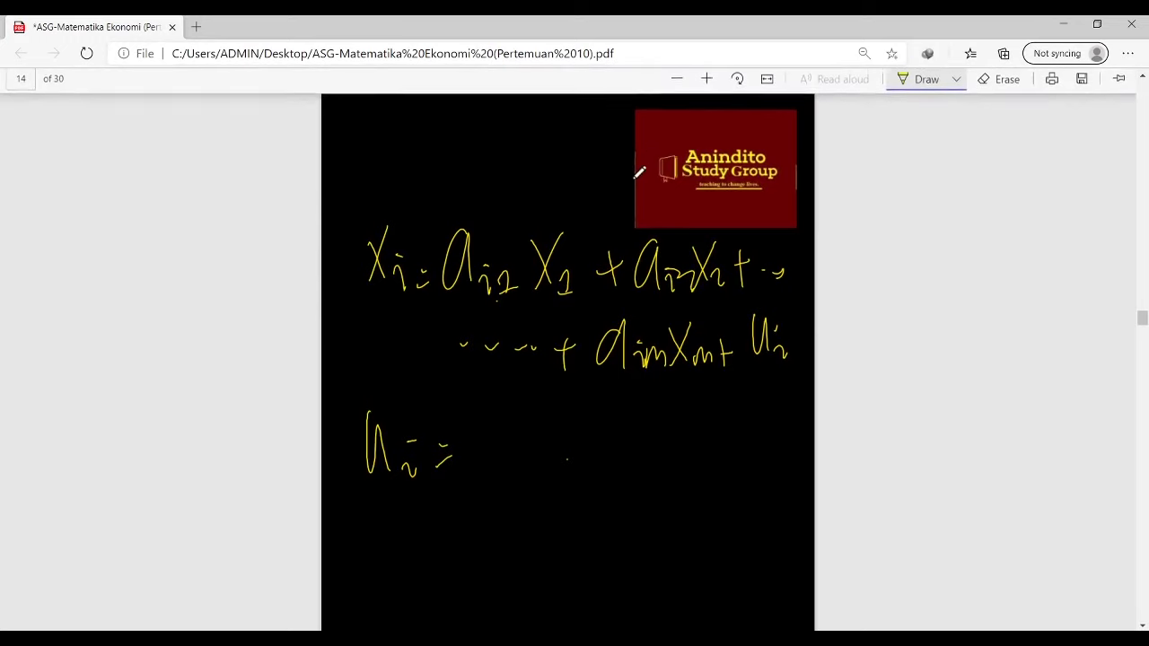
# Circle in orange the technical-coefficient terms of the expanded Xi equation and the matching summation "Σ aij Xj" on page 13
pyautogui.scroll(8, 593, 345)
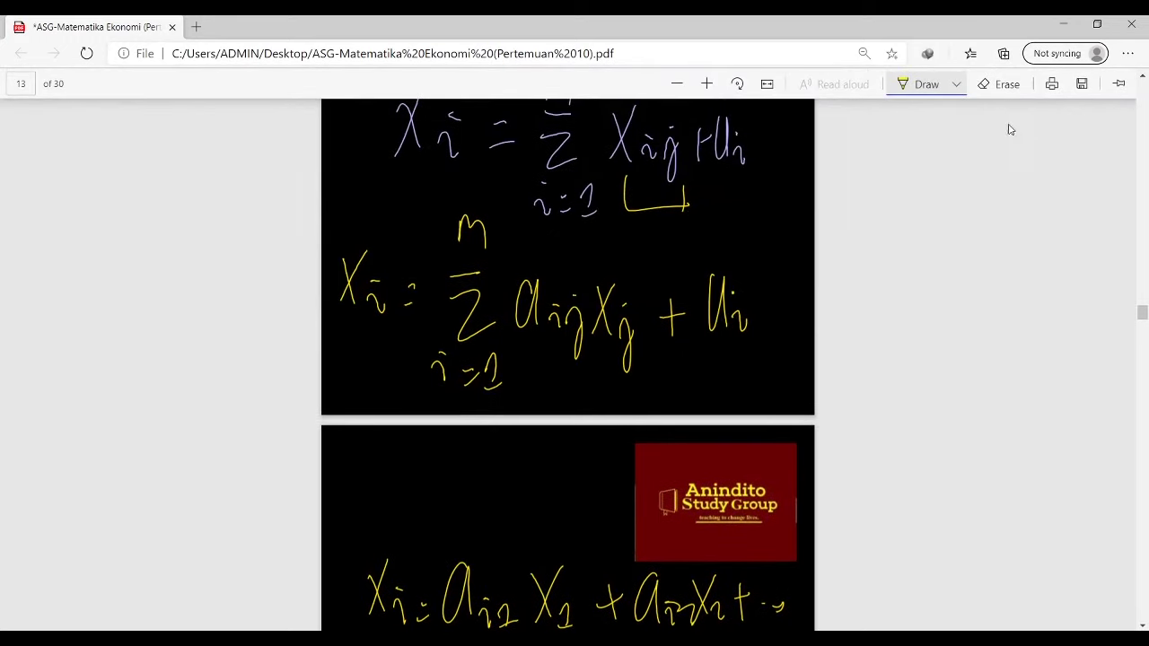
pyautogui.click(956, 85)
pyautogui.click(854, 170)
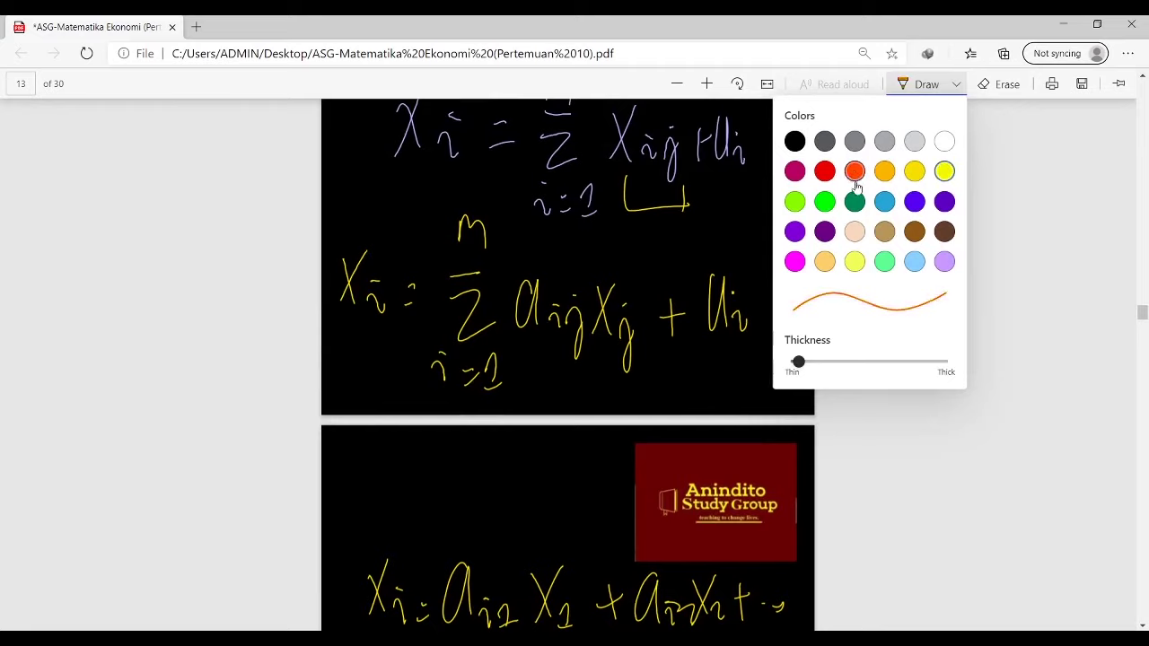
pyautogui.click(1067, 325)
pyautogui.scroll(-3, 897, 359)
pyautogui.moveTo(488, 379)
pyautogui.mouseDown()
pyautogui.moveTo(431, 447)
pyautogui.moveTo(587, 530)
pyautogui.moveTo(687, 547)
pyautogui.moveTo(718, 530)
pyautogui.moveTo(713, 486)
pyautogui.moveTo(756, 456)
pyautogui.moveTo(740, 380)
pyautogui.moveTo(455, 375)
pyautogui.mouseUp()
pyautogui.scroll(2, 473, 352)
pyautogui.moveTo(451, 115)
pyautogui.mouseDown()
pyautogui.moveTo(441, 118)
pyautogui.moveTo(465, 301)
pyautogui.moveTo(611, 305)
pyautogui.moveTo(651, 232)
pyautogui.moveTo(521, 142)
pyautogui.moveTo(451, 114)
pyautogui.mouseUp()
pyautogui.scroll(3, 366, 426)
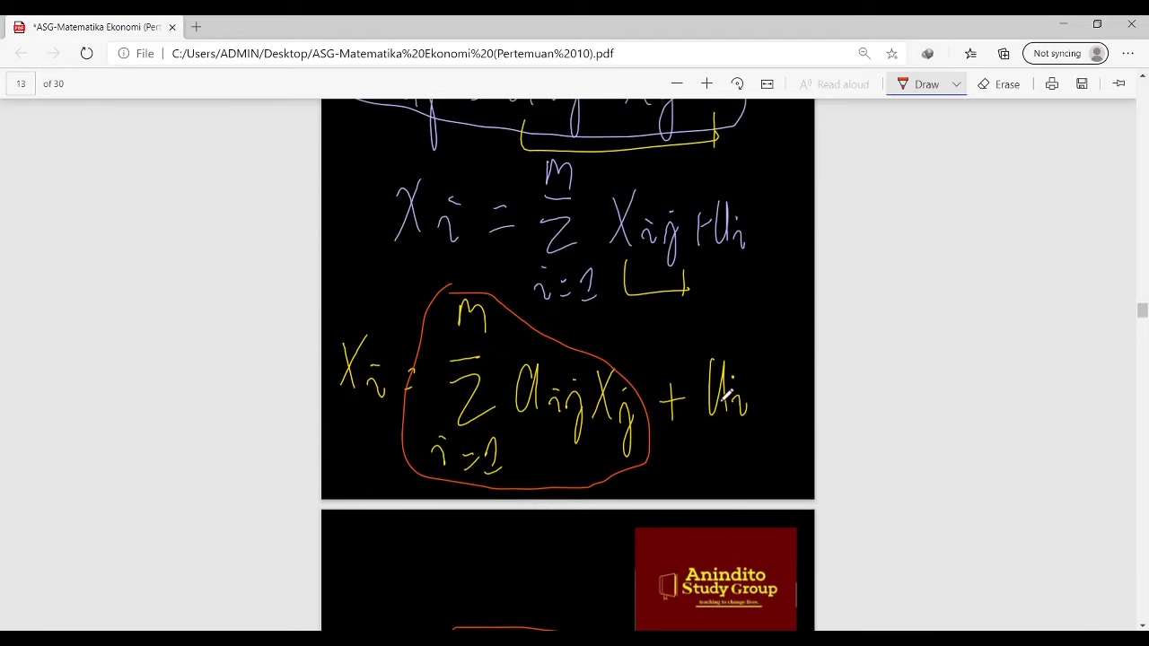
pyautogui.scroll(-10, 649, 408)
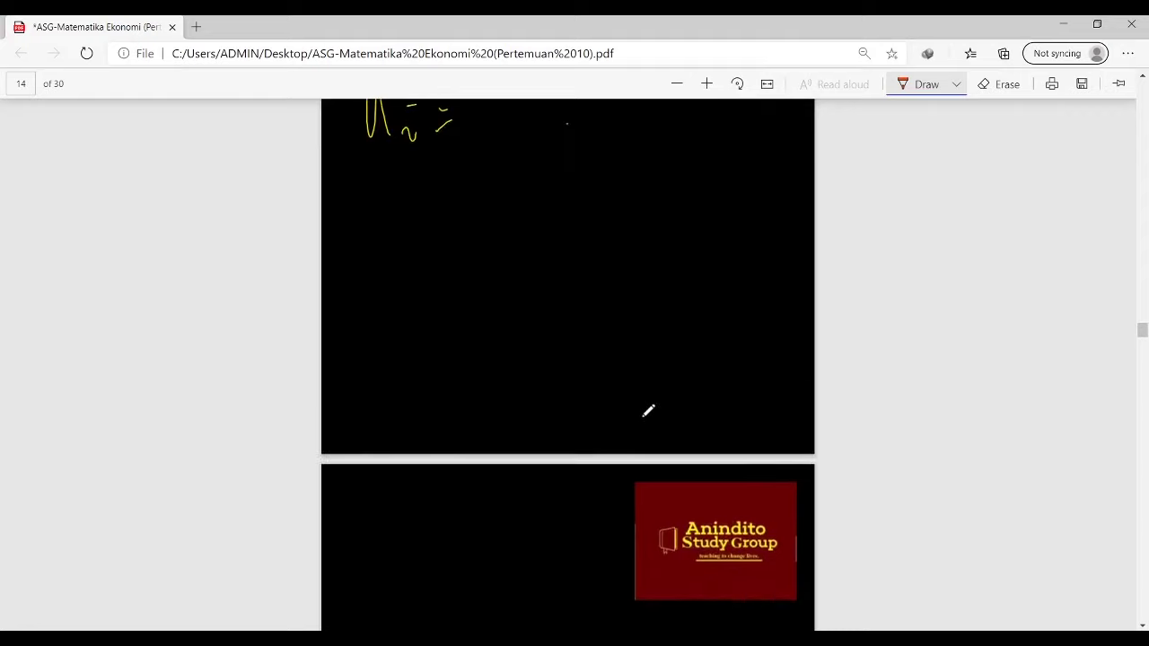
pyautogui.scroll(10, 619, 392)
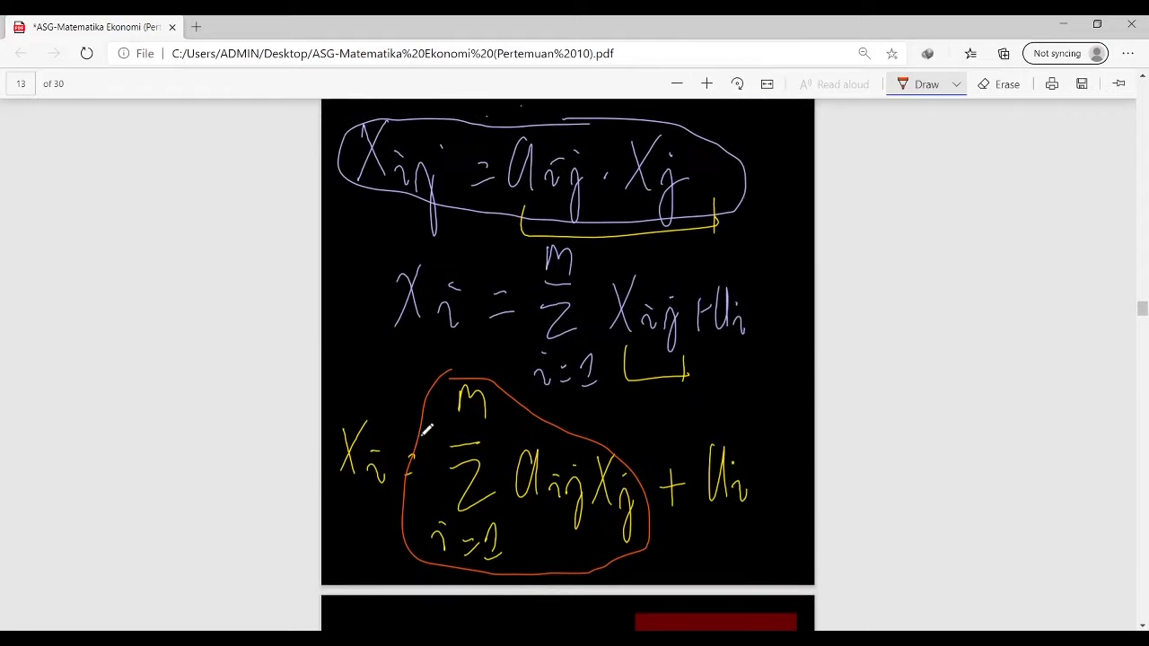
pyautogui.scroll(-5, 681, 424)
pyautogui.scroll(-5, 681, 423)
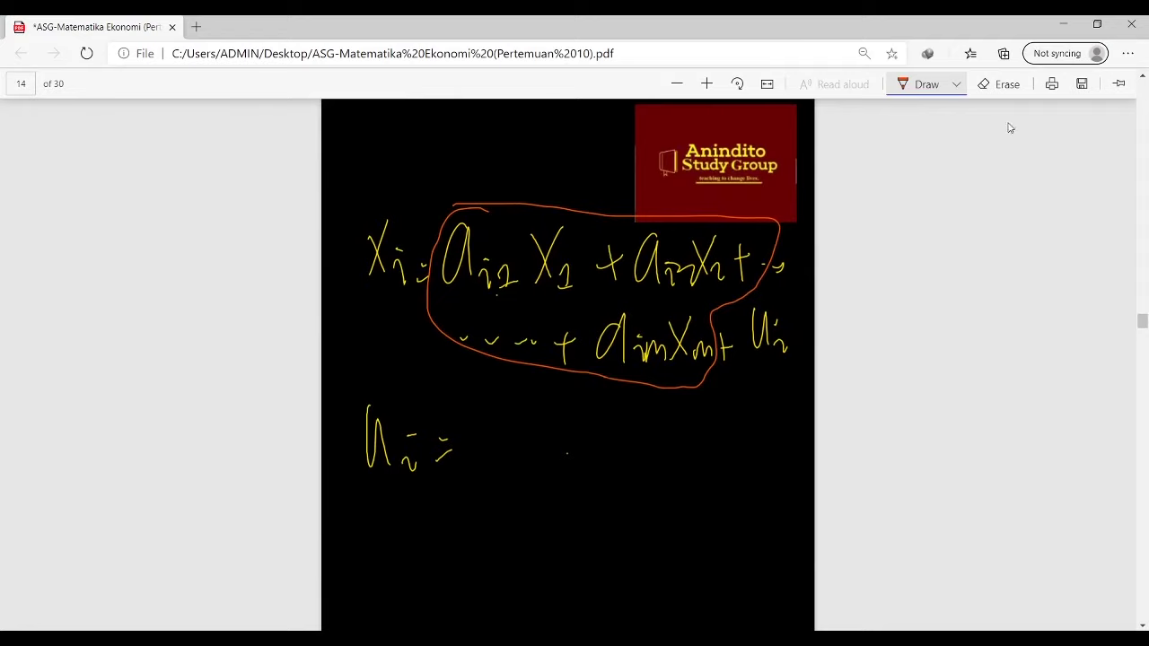
# Set the pen colour to green and erase the yellow "Ui =" below the expanded equation
pyautogui.click(957, 85)
pyautogui.click(824, 201)
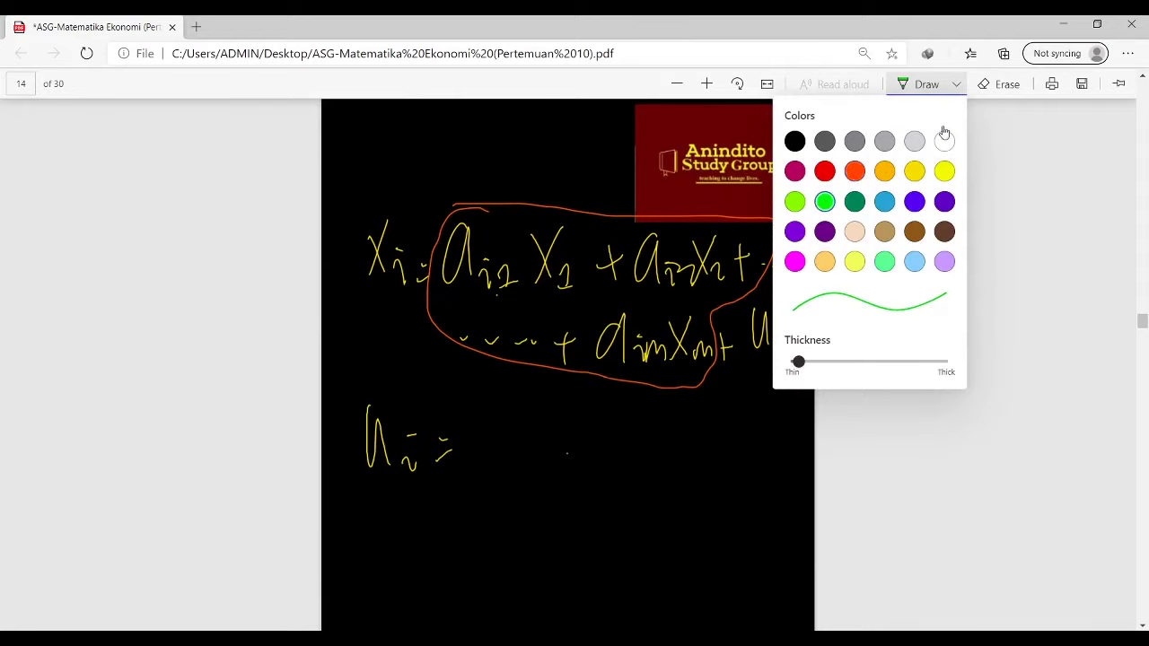
pyautogui.click(999, 87)
pyautogui.click(369, 427)
pyautogui.moveTo(463, 469)
pyautogui.mouseDown()
pyautogui.moveTo(441, 441)
pyautogui.moveTo(405, 453)
pyautogui.mouseUp()
pyautogui.click(920, 84)
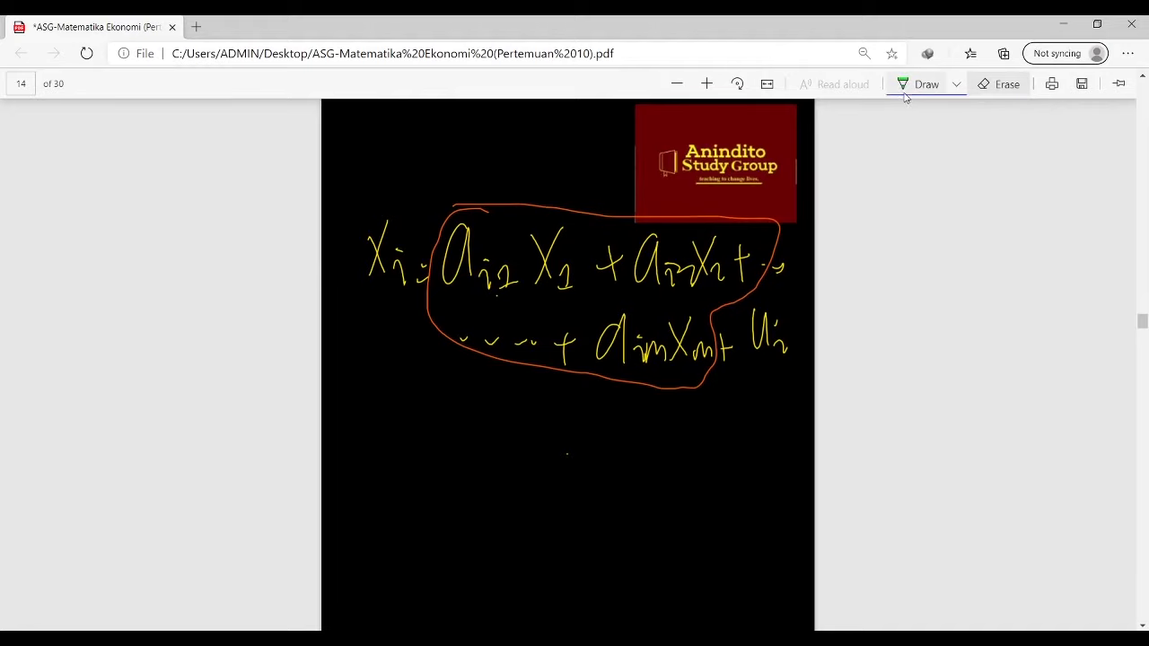
# Start the final-demand equation in green with "Ui = Xi − Σ" below the circled expansion
pyautogui.scroll(3, 936, 170)
pyautogui.scroll(-2, 936, 170)
pyautogui.scroll(-2, 936, 170)
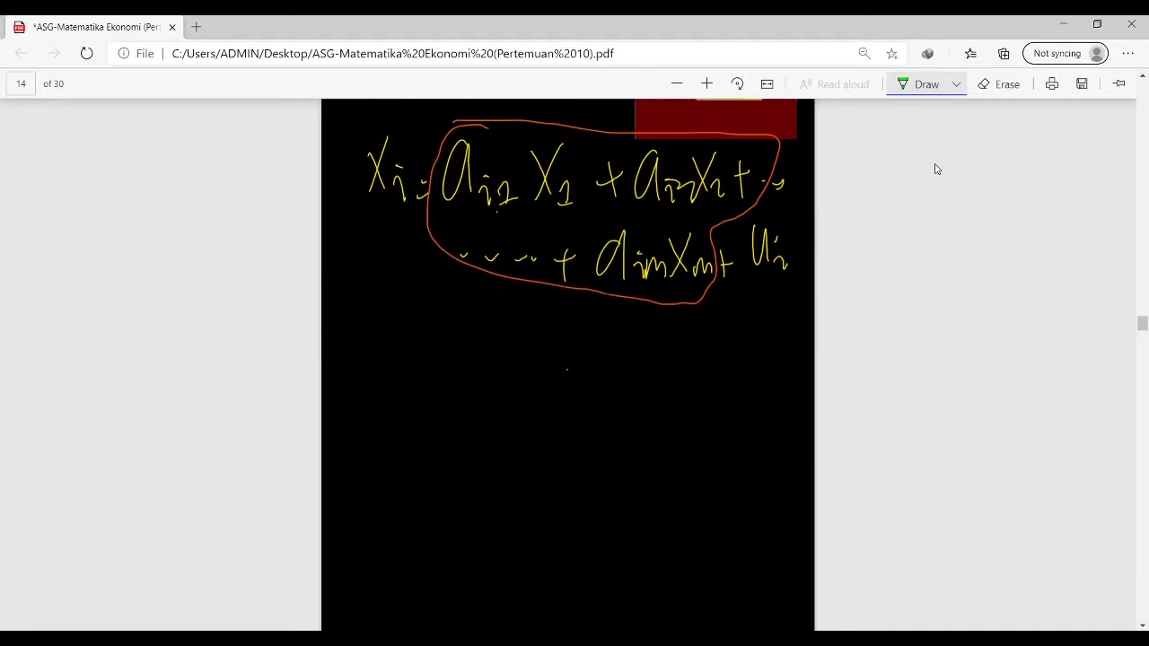
pyautogui.moveTo(368, 325)
pyautogui.mouseDown()
pyautogui.moveTo(387, 373)
pyautogui.moveTo(412, 380)
pyautogui.mouseUp()
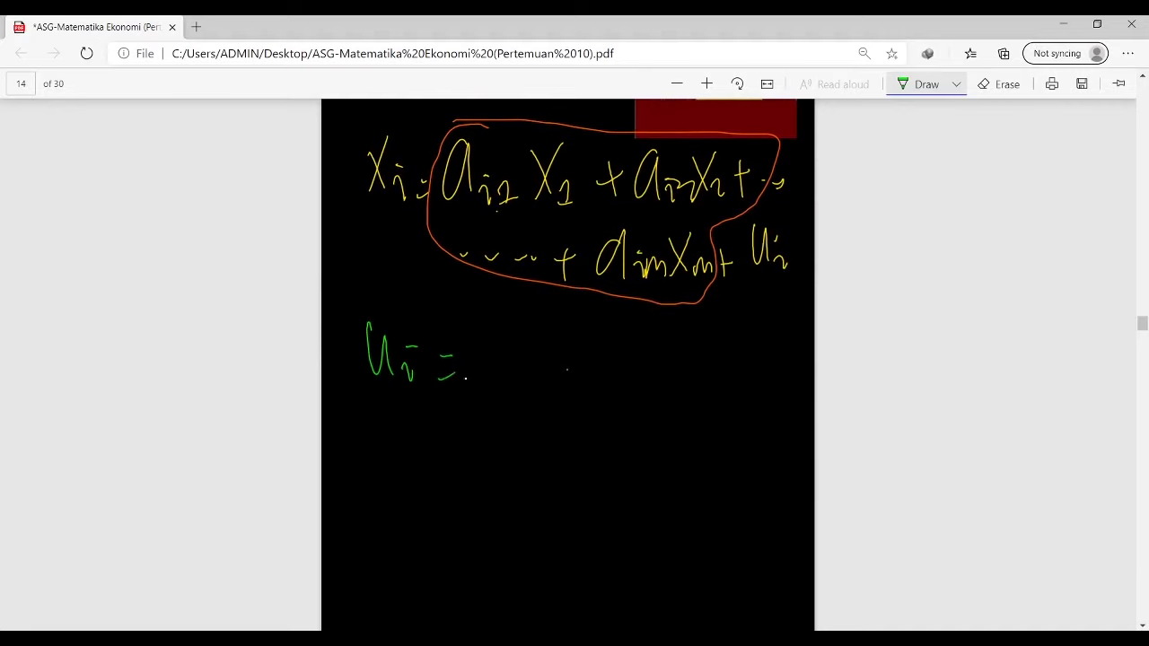
pyautogui.scroll(5, 567, 368)
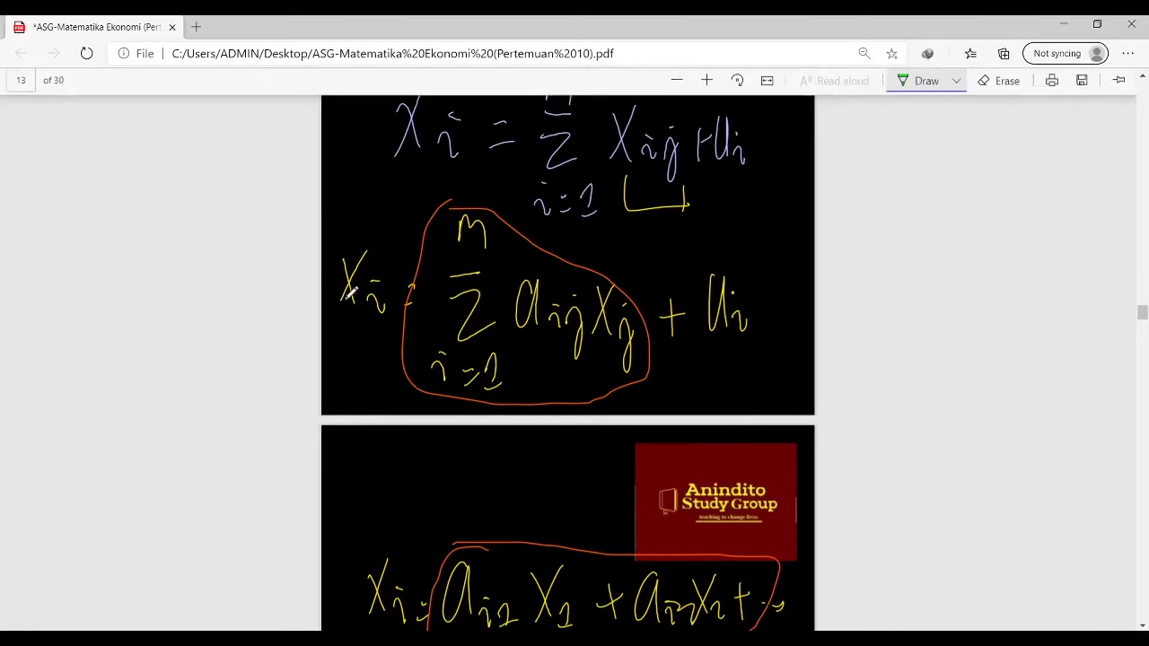
pyautogui.scroll(-6, 399, 299)
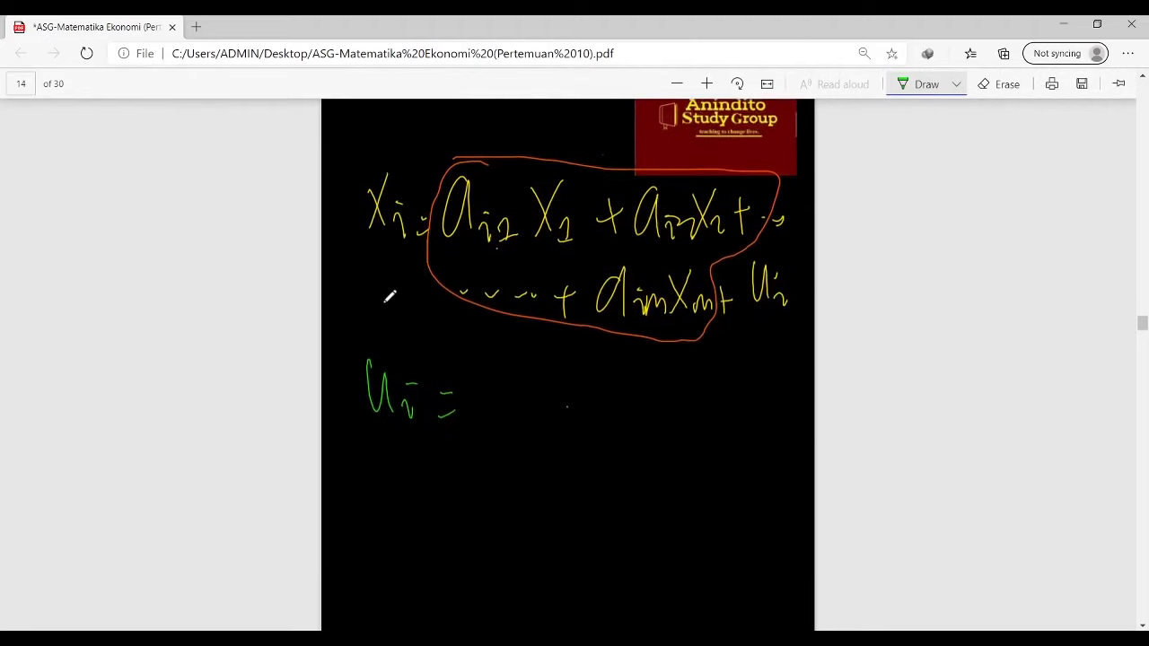
pyautogui.scroll(1, 386, 296)
pyautogui.moveTo(495, 254); pyautogui.dragTo(537, 304)
pyautogui.moveTo(528, 245)
pyautogui.mouseDown()
pyautogui.moveTo(499, 306)
pyautogui.moveTo(540, 304)
pyautogui.mouseUp()
pyautogui.click(536, 278)
pyautogui.moveTo(627, 271); pyautogui.dragTo(633, 322)
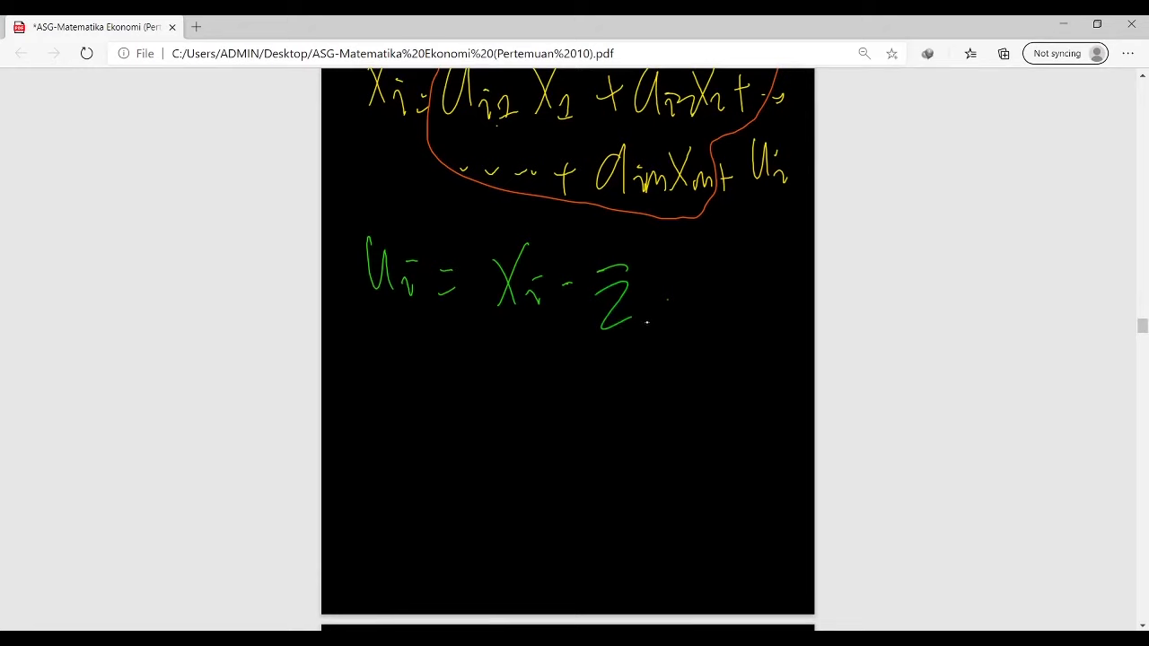
# Complete the green Ui equation with "aij Xj" after the summation sign
pyautogui.scroll(5, 667, 301)
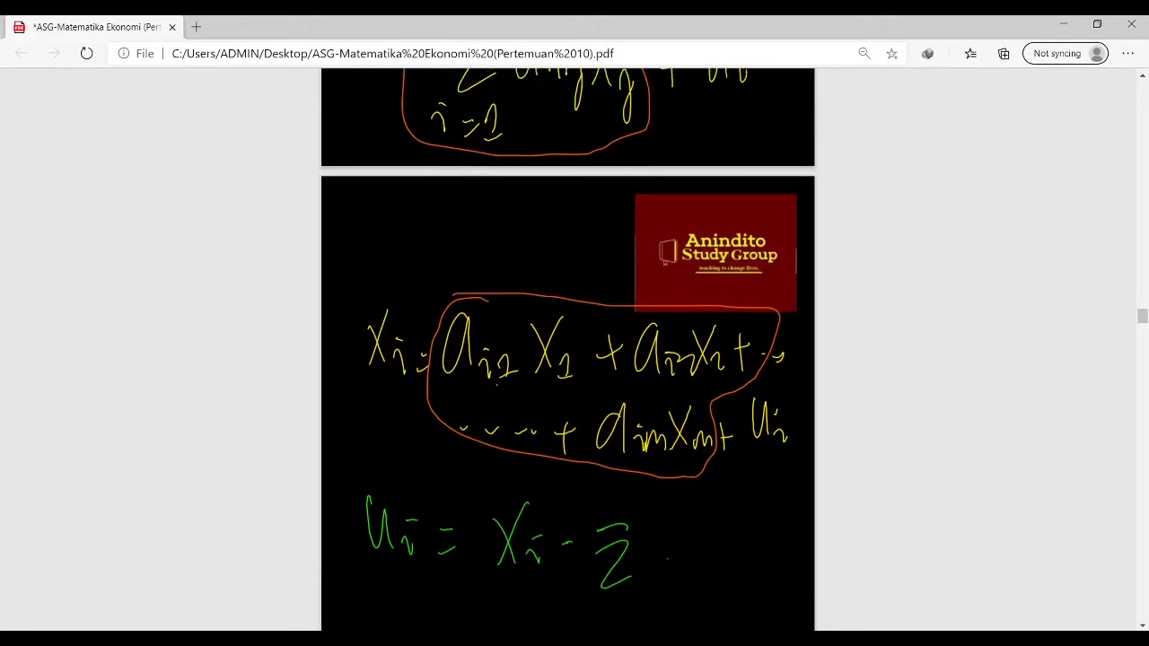
pyautogui.scroll(-5, 628, 296)
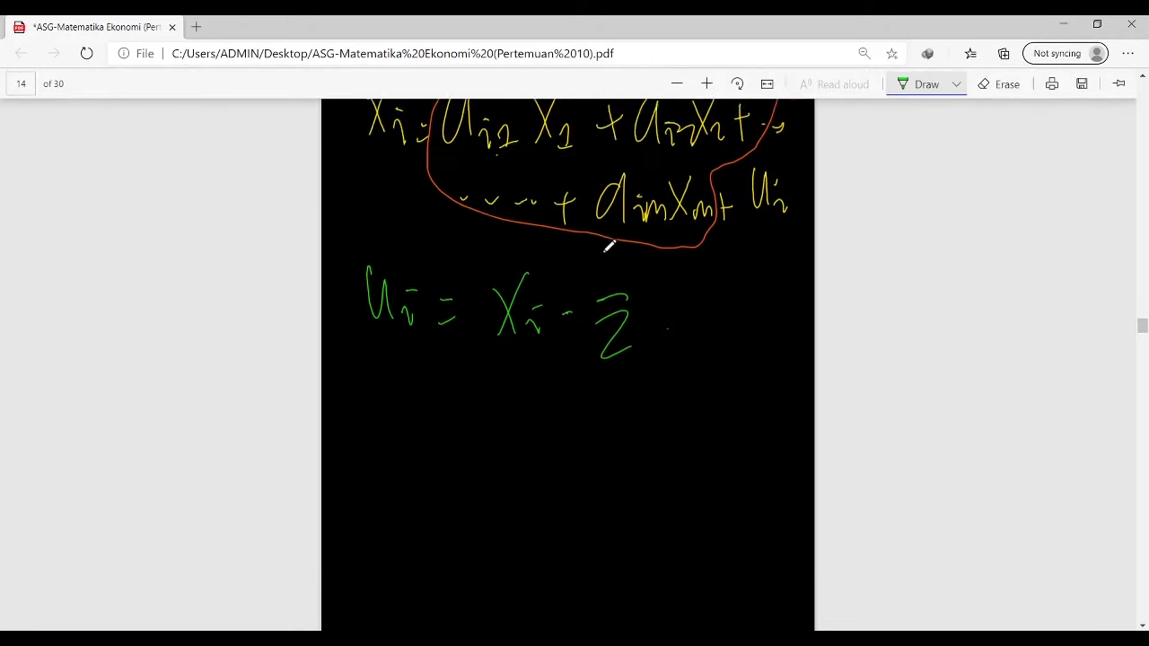
pyautogui.moveTo(675, 262); pyautogui.dragTo(683, 307)
pyautogui.moveTo(693, 296)
pyautogui.mouseDown()
pyautogui.moveTo(716, 307)
pyautogui.moveTo(719, 329)
pyautogui.mouseUp()
pyautogui.moveTo(748, 255); pyautogui.dragTo(761, 316)
pyautogui.moveTo(764, 251)
pyautogui.mouseDown()
pyautogui.moveTo(745, 296)
pyautogui.moveTo(770, 325)
pyautogui.mouseUp()
# Add the limits "i=1" and "m" to the green summation sign
pyautogui.scroll(6, 570, 313)
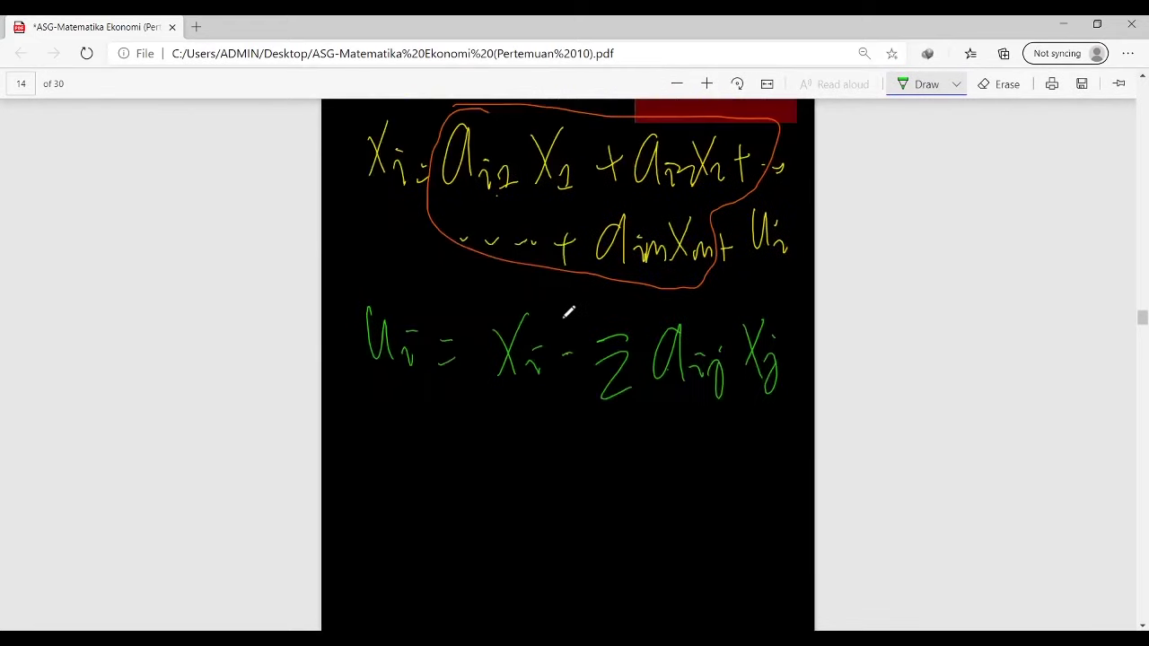
pyautogui.scroll(-5, 585, 322)
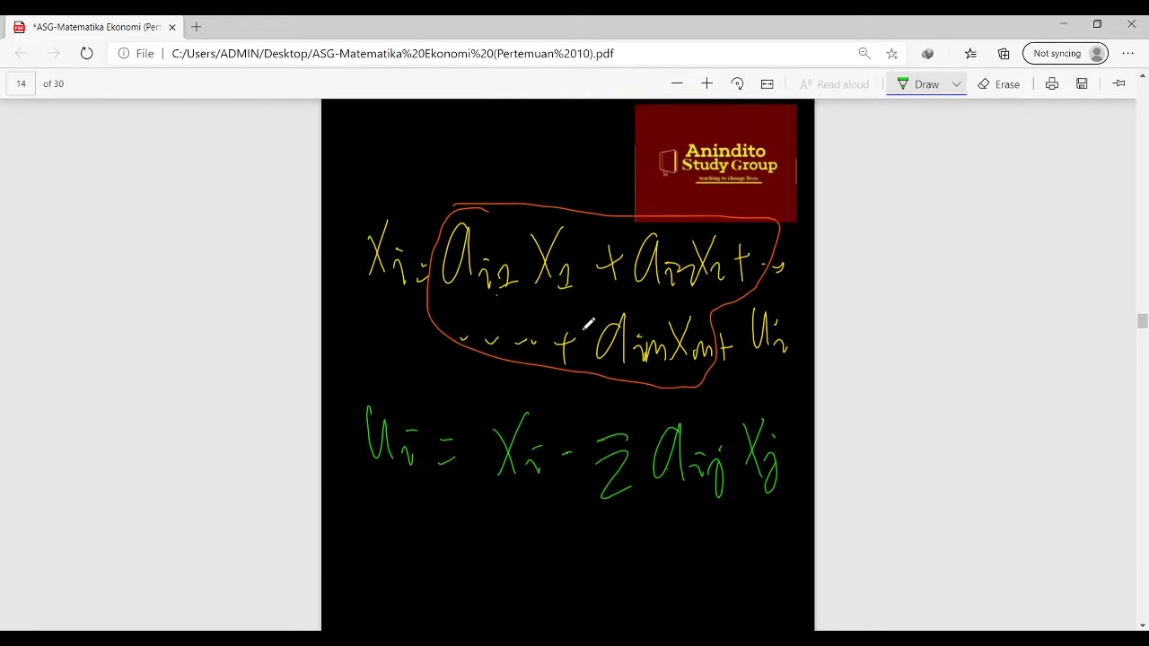
pyautogui.moveTo(601, 517)
pyautogui.mouseDown()
pyautogui.moveTo(606, 544)
pyautogui.moveTo(625, 524)
pyautogui.mouseUp()
pyautogui.moveTo(631, 521); pyautogui.dragTo(635, 536)
pyautogui.moveTo(600, 422); pyautogui.dragTo(621, 414)
pyautogui.scroll(2, 664, 404)
pyautogui.scroll(-3, 718, 346)
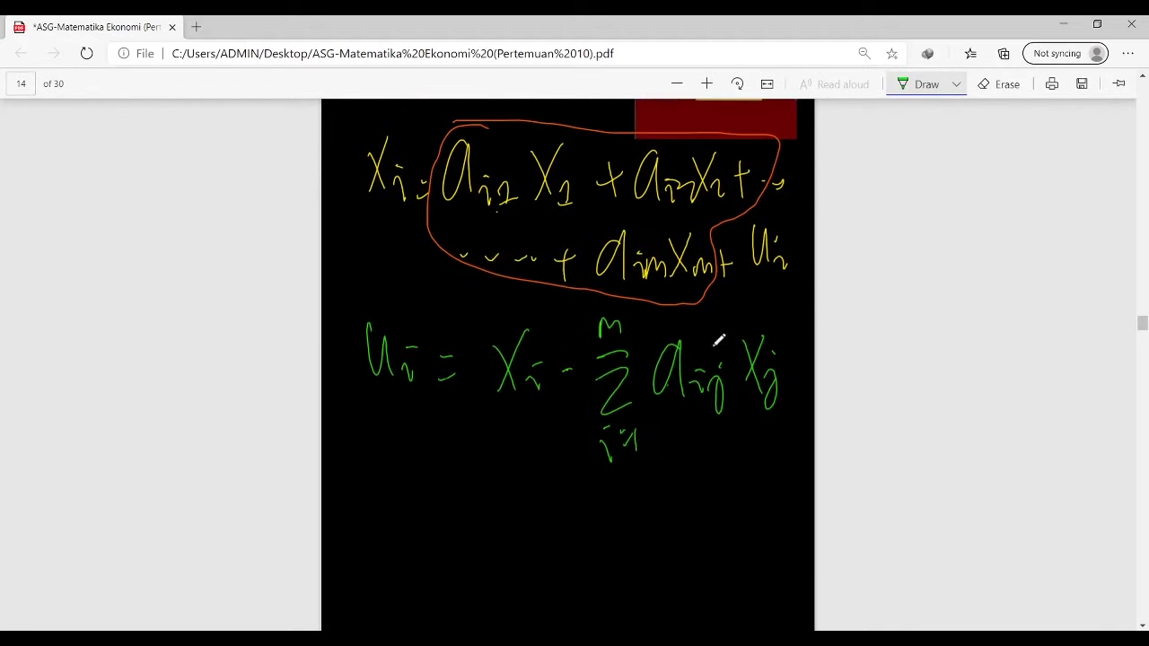
# Below the summation form, start the expanded equation with "Ui = Xi − ai X1"
pyautogui.scroll(-2, 713, 333)
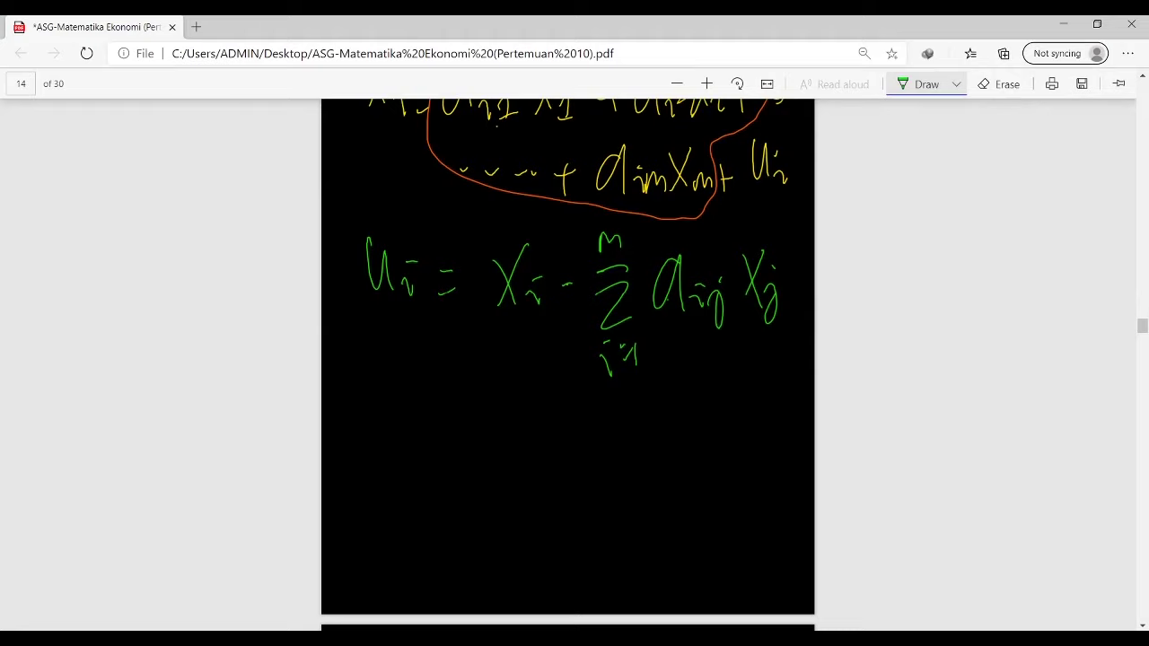
pyautogui.moveTo(341, 372); pyautogui.dragTo(361, 425)
pyautogui.moveTo(462, 394)
pyautogui.mouseDown()
pyautogui.moveTo(438, 442)
pyautogui.moveTo(458, 443)
pyautogui.mouseUp()
pyautogui.moveTo(466, 436)
pyautogui.mouseDown()
pyautogui.moveTo(476, 454)
pyautogui.moveTo(474, 431)
pyautogui.mouseUp()
pyautogui.moveTo(490, 447)
pyautogui.mouseDown()
pyautogui.moveTo(542, 453)
pyautogui.moveTo(558, 437)
pyautogui.mouseUp()
pyautogui.moveTo(557, 443)
pyautogui.mouseDown()
pyautogui.moveTo(561, 457)
pyautogui.moveTo(591, 459)
pyautogui.mouseUp()
pyautogui.moveTo(590, 418); pyautogui.dragTo(575, 461)
# Continue the first line of the expanded Ui equation with "− ai2 X2 −"
pyautogui.moveTo(644, 428)
pyautogui.mouseDown()
pyautogui.moveTo(648, 462)
pyautogui.moveTo(662, 460)
pyautogui.mouseUp()
pyautogui.moveTo(664, 454); pyautogui.dragTo(677, 464)
pyautogui.moveTo(684, 424); pyautogui.dragTo(700, 467)
pyautogui.moveTo(702, 425)
pyautogui.mouseDown()
pyautogui.moveTo(686, 468)
pyautogui.moveTo(715, 472)
pyautogui.mouseUp()
pyautogui.moveTo(721, 450); pyautogui.dragTo(738, 449)
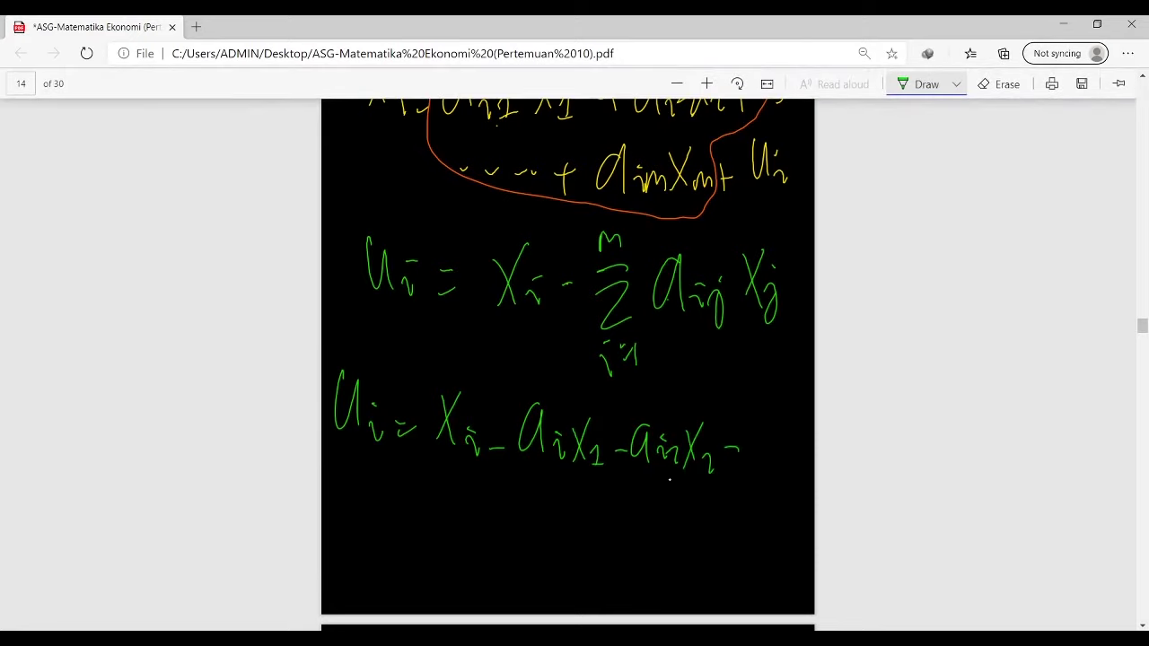
# Write the second line of the expanded Ui equation as "… − aim Xm"
pyautogui.click(509, 528)
pyautogui.click(531, 527)
pyautogui.click(547, 528)
pyautogui.moveTo(574, 516)
pyautogui.mouseDown()
pyautogui.moveTo(621, 535)
pyautogui.moveTo(696, 538)
pyautogui.mouseUp()
pyautogui.click(647, 521)
pyautogui.moveTo(695, 499)
pyautogui.mouseDown()
pyautogui.moveTo(671, 539)
pyautogui.moveTo(724, 543)
pyautogui.mouseUp()
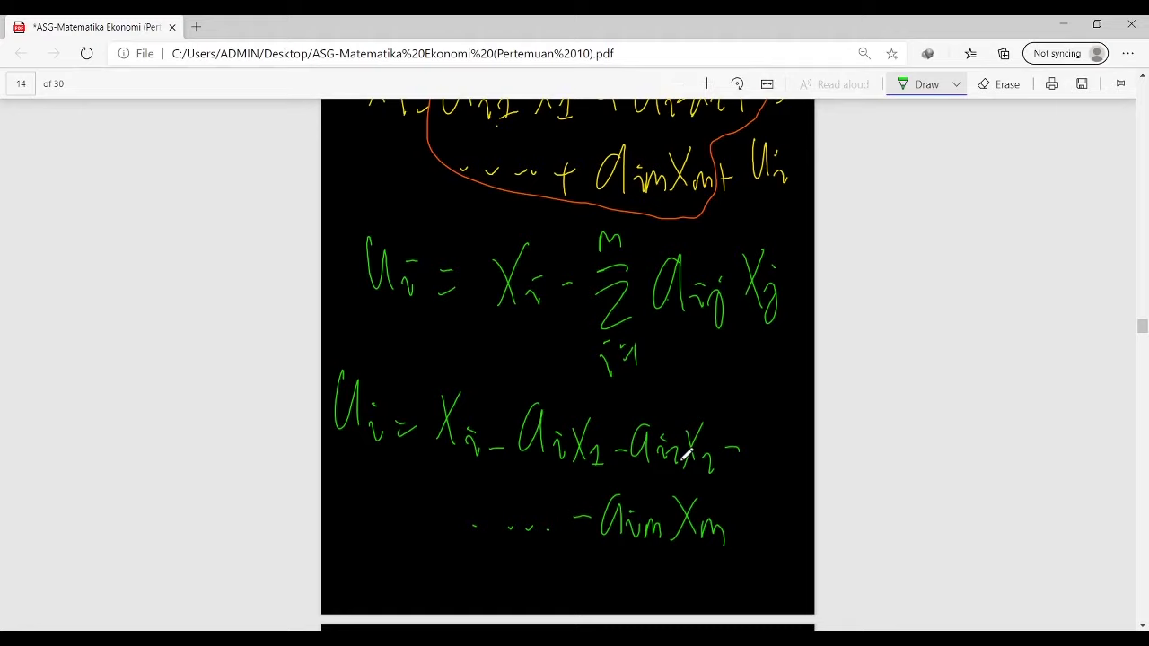
# Begin the first sector's equation at the start of page 15 with "U1 = X1"
pyautogui.scroll(-3, 680, 449)
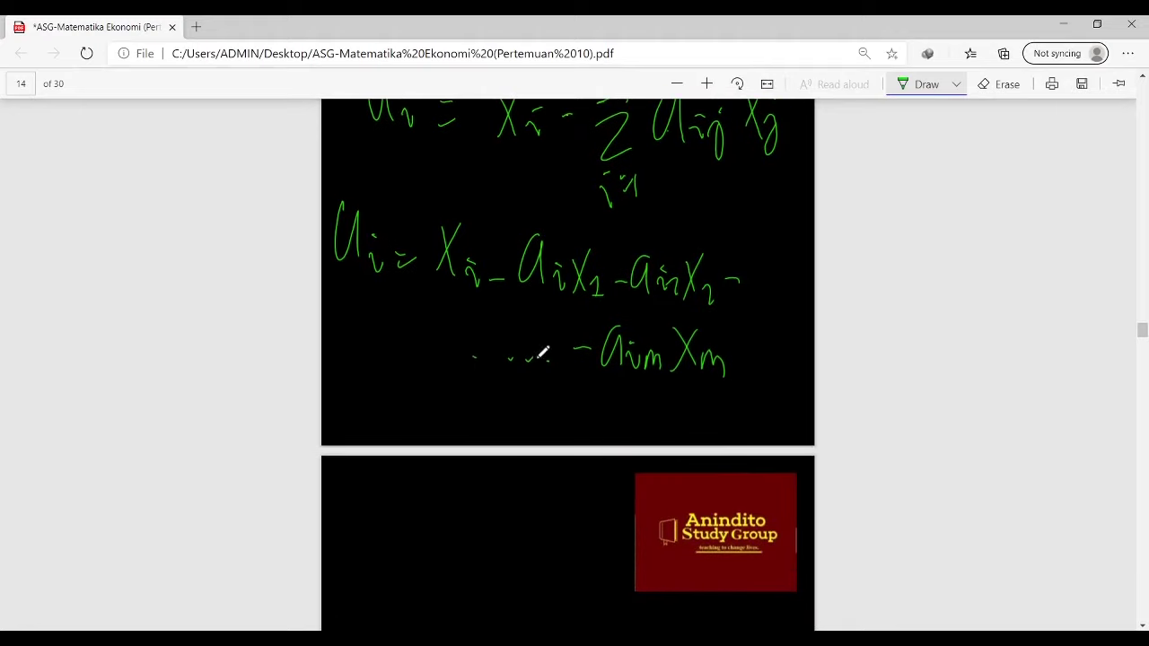
pyautogui.scroll(-5, 556, 353)
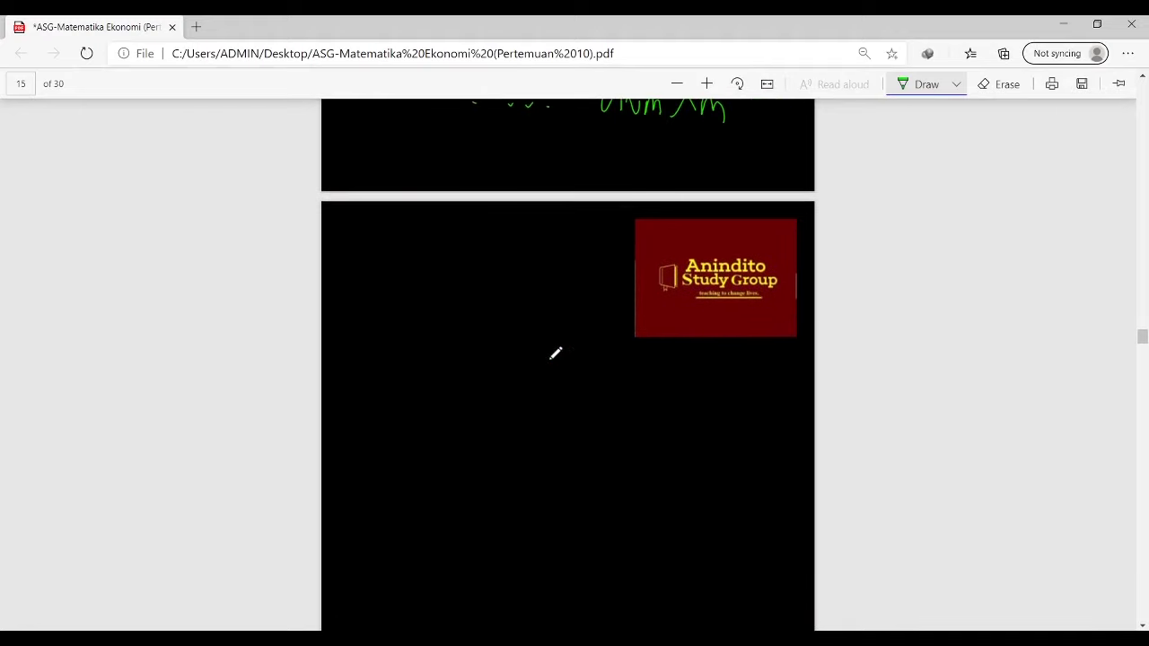
pyautogui.scroll(6, 556, 353)
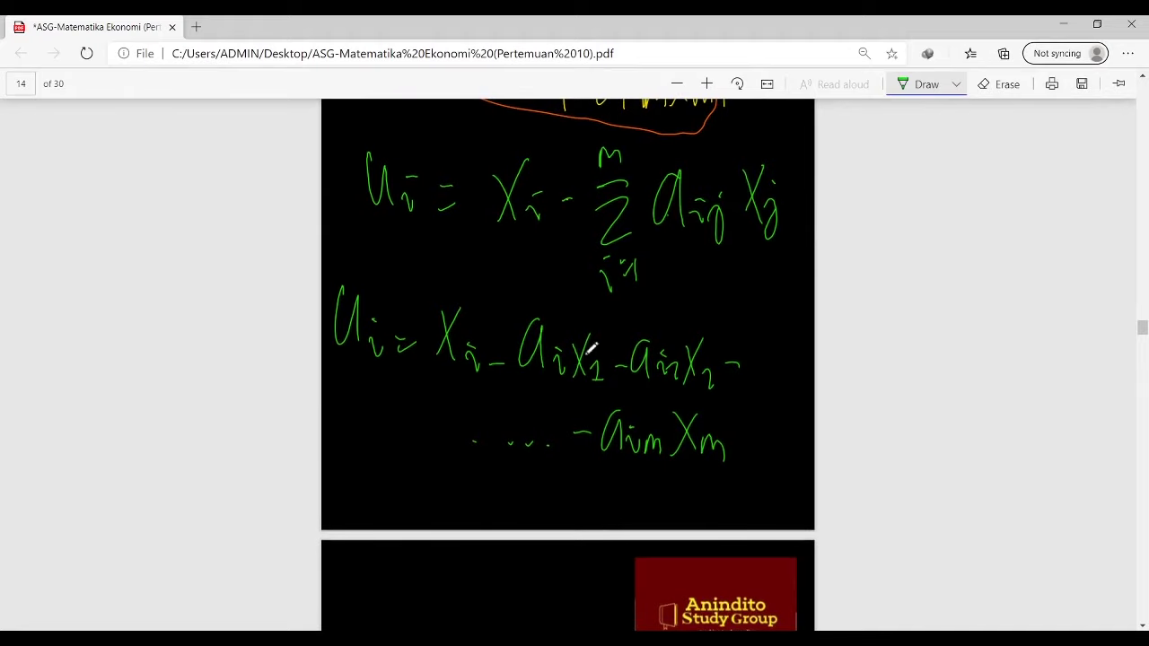
pyautogui.scroll(-8, 520, 417)
pyautogui.scroll(5, 523, 413)
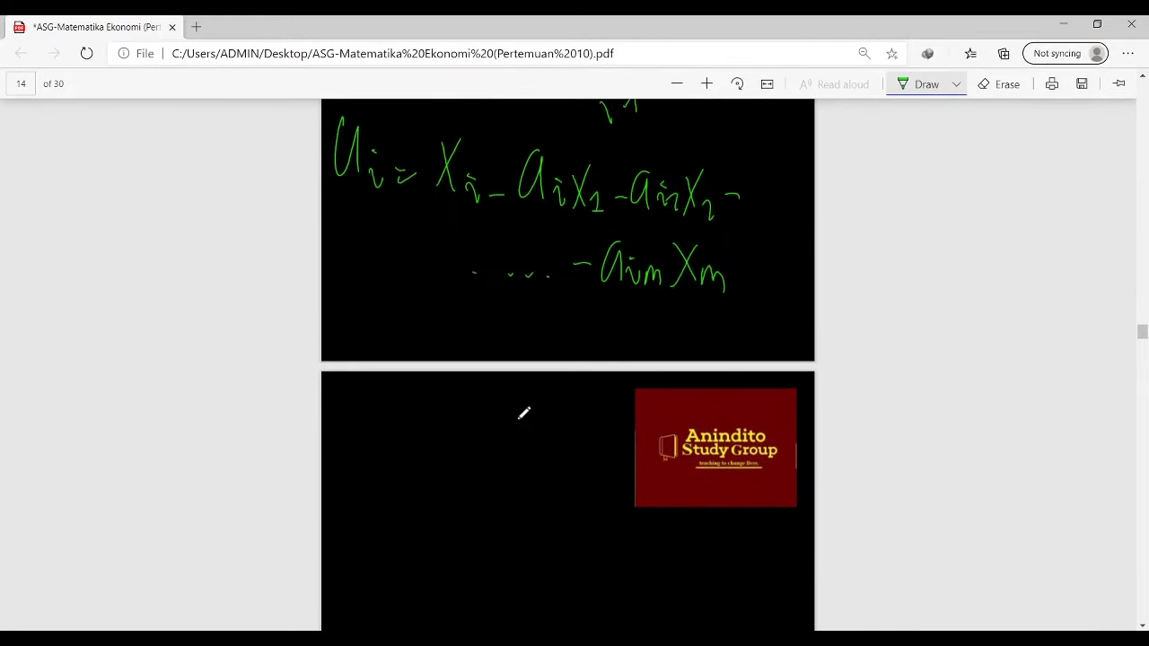
pyautogui.moveTo(342, 406)
pyautogui.mouseDown()
pyautogui.moveTo(360, 448)
pyautogui.moveTo(388, 465)
pyautogui.moveTo(406, 445)
pyautogui.mouseUp()
pyautogui.moveTo(397, 456); pyautogui.dragTo(415, 452)
pyautogui.moveTo(451, 409)
pyautogui.mouseDown()
pyautogui.moveTo(430, 456)
pyautogui.moveTo(447, 457)
pyautogui.mouseUp()
pyautogui.moveTo(454, 441); pyautogui.dragTo(474, 460)
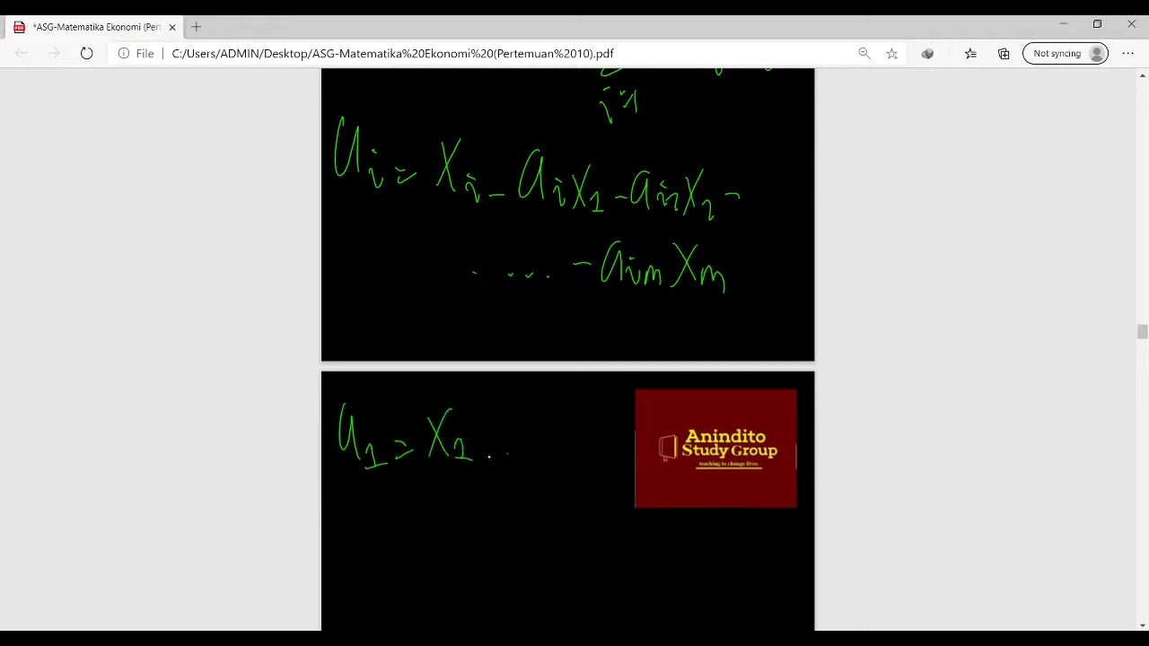
# Continue the U1 equation with "− a11 X1 −" and add the missing subscript 1 to ai1 in the page 14 expansion
pyautogui.moveTo(523, 416)
pyautogui.mouseDown()
pyautogui.moveTo(521, 453)
pyautogui.moveTo(533, 456)
pyautogui.mouseUp()
pyautogui.scroll(1, 539, 418)
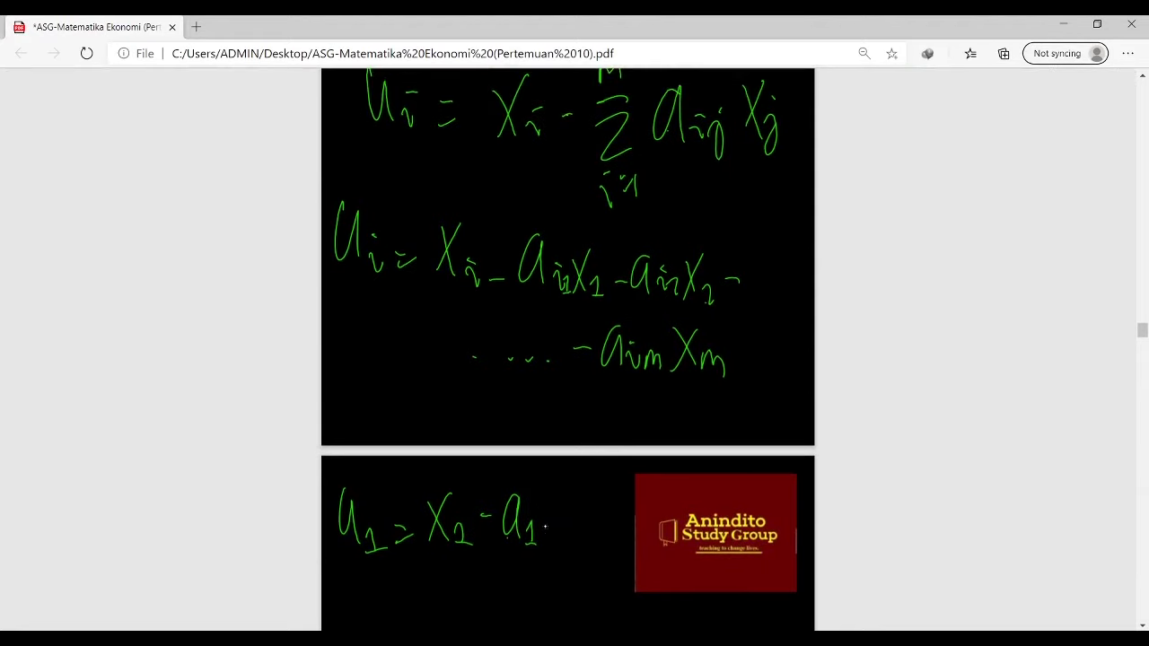
pyautogui.moveTo(550, 533); pyautogui.dragTo(550, 544)
pyautogui.moveTo(574, 495)
pyautogui.mouseDown()
pyautogui.moveTo(559, 537)
pyautogui.moveTo(576, 539)
pyautogui.mouseUp()
pyautogui.moveTo(581, 529); pyautogui.dragTo(589, 539)
pyautogui.scroll(-2, 613, 485)
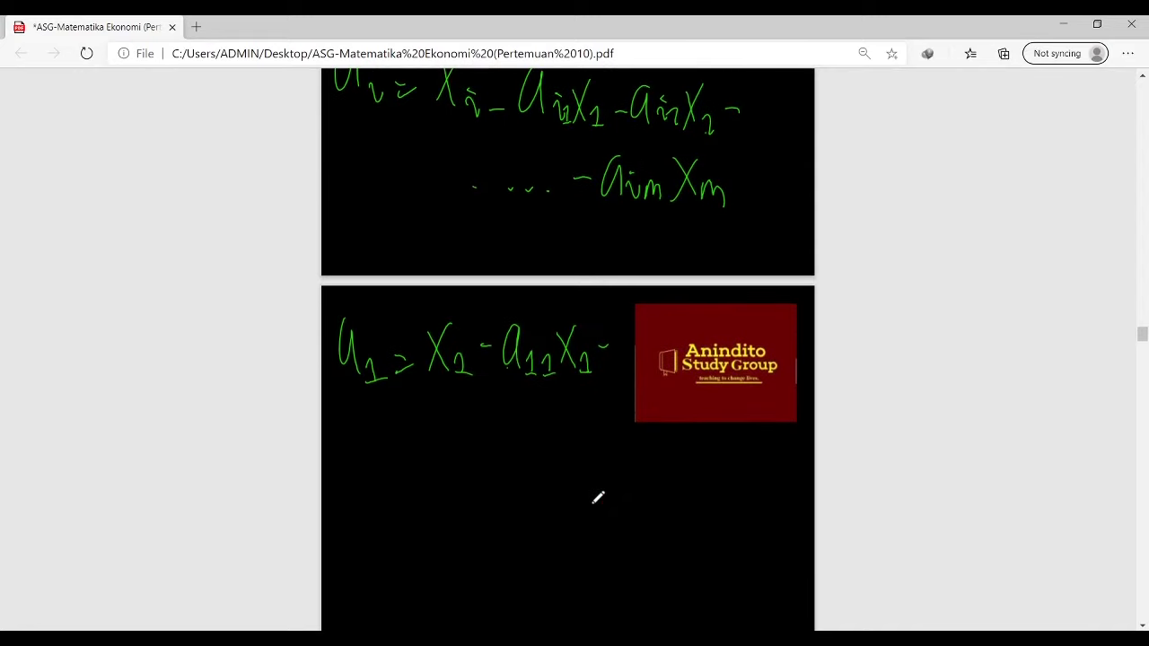
# Complete the U1 equation over two more lines with "a12 X2 − … −" and "a1m Xm"
pyautogui.moveTo(455, 439)
pyautogui.mouseDown()
pyautogui.moveTo(481, 456)
pyautogui.moveTo(544, 455)
pyautogui.mouseUp()
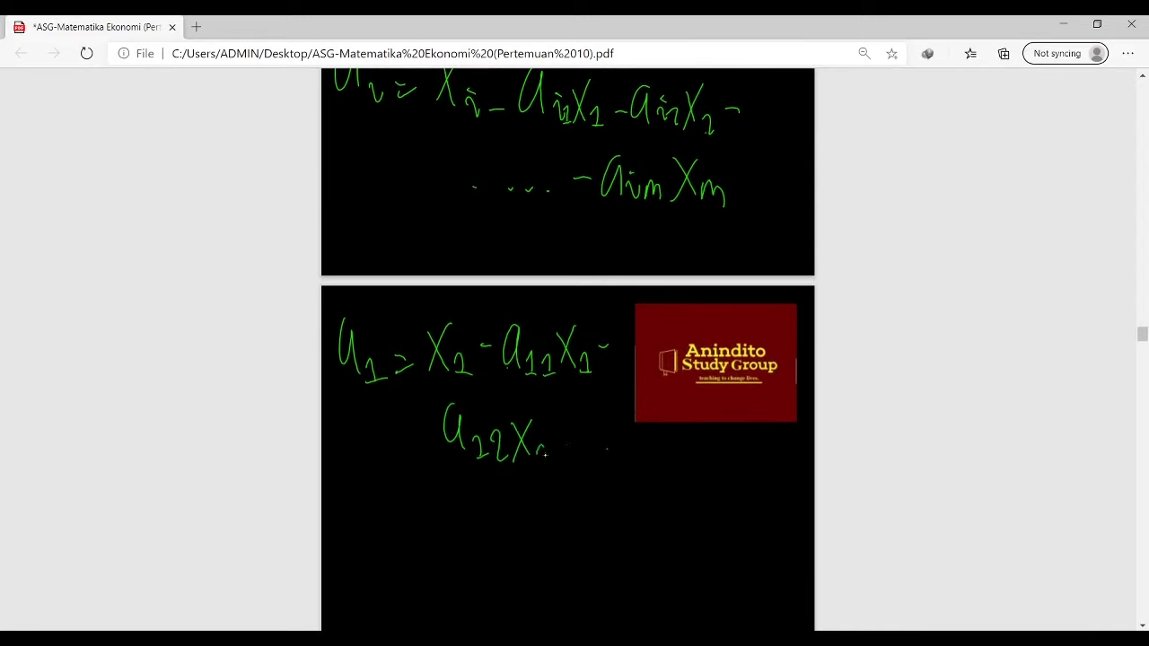
pyautogui.moveTo(614, 459); pyautogui.dragTo(718, 453)
pyautogui.moveTo(513, 508); pyautogui.dragTo(523, 544)
pyautogui.moveTo(537, 527); pyautogui.dragTo(587, 549)
pyautogui.moveTo(609, 499)
pyautogui.mouseDown()
pyautogui.moveTo(630, 549)
pyautogui.moveTo(668, 539)
pyautogui.moveTo(673, 558)
pyautogui.mouseUp()
# Start the second sector's equation below the U1 equation on page 15 with "U2 ="
pyautogui.scroll(-3, 656, 499)
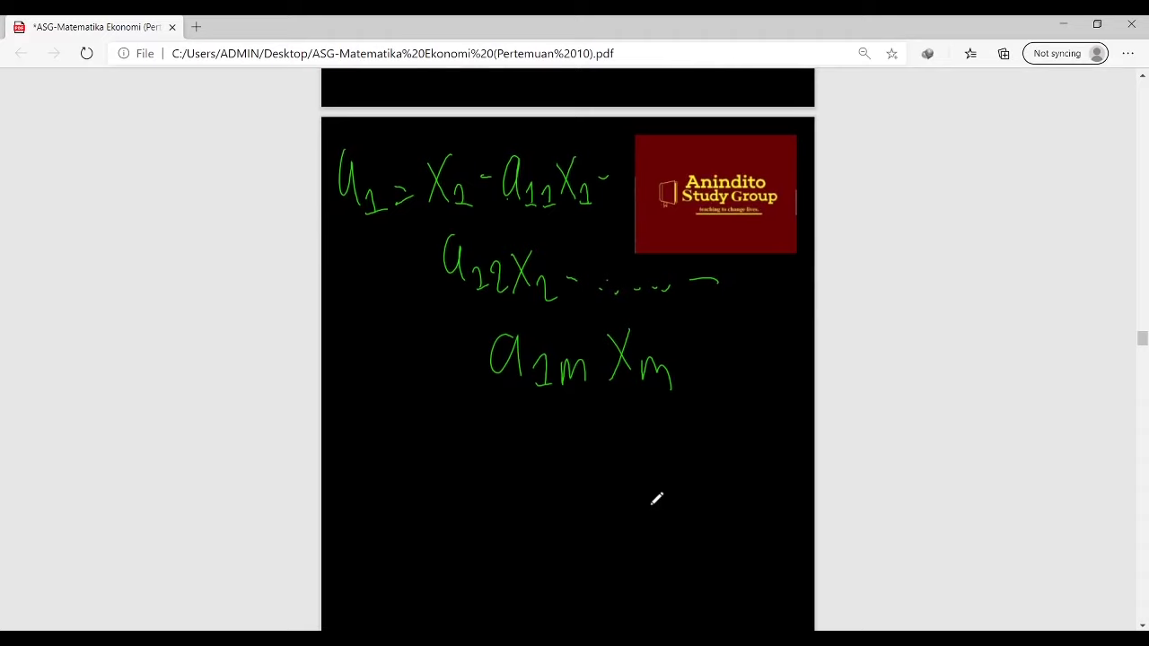
pyautogui.moveTo(337, 435)
pyautogui.mouseDown()
pyautogui.moveTo(345, 492)
pyautogui.moveTo(366, 440)
pyautogui.mouseUp()
pyautogui.moveTo(377, 475)
pyautogui.mouseDown()
pyautogui.moveTo(386, 499)
pyautogui.moveTo(410, 508)
pyautogui.mouseUp()
pyautogui.moveTo(418, 479); pyautogui.dragTo(427, 485)
pyautogui.moveTo(418, 496); pyautogui.dragTo(432, 499)
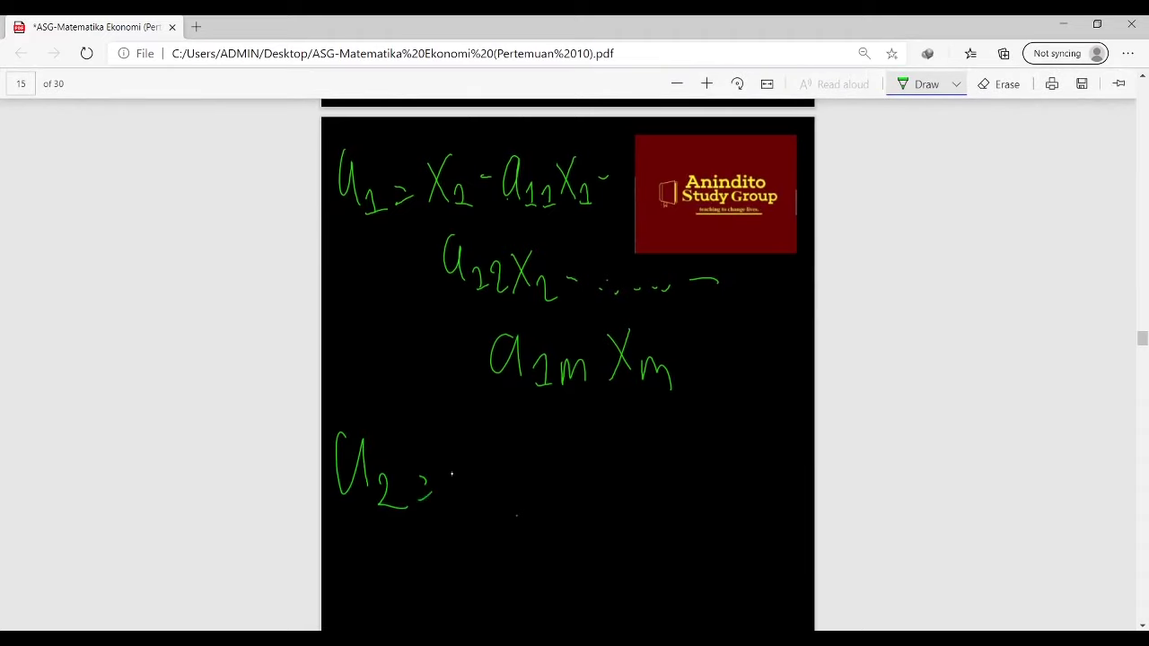
# Continue the green U2 equation's first line with "X2 − a21 X1 −"
pyautogui.scroll(6, 516, 514)
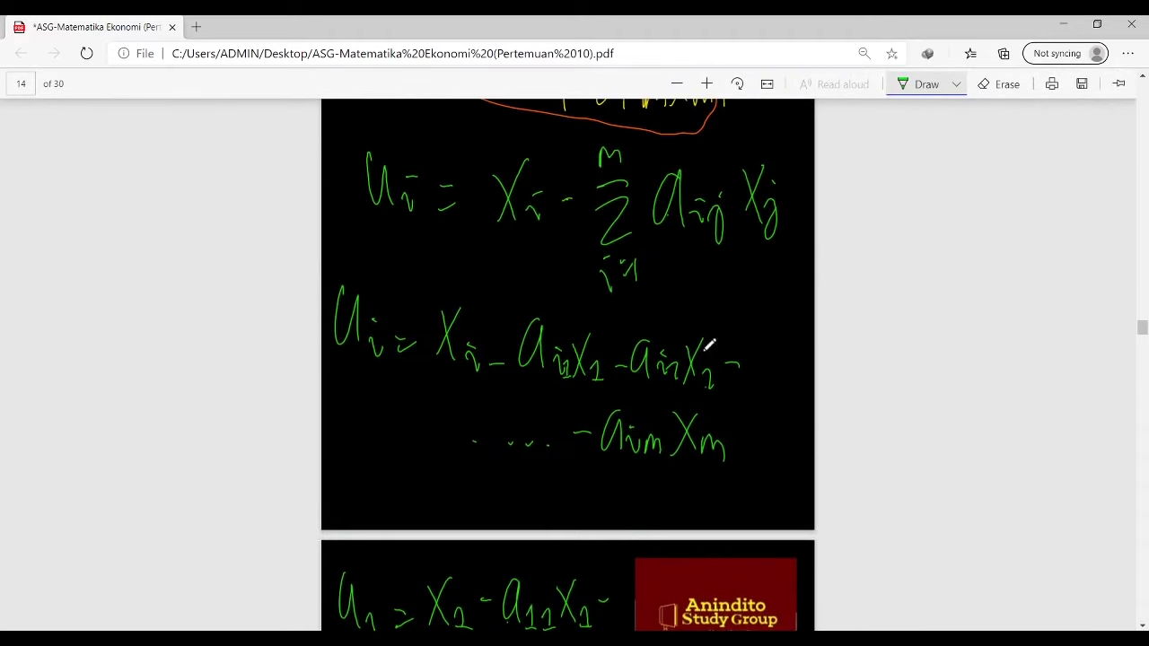
pyautogui.scroll(-4, 705, 344)
pyautogui.scroll(-4, 706, 344)
pyautogui.scroll(2, 706, 343)
pyautogui.moveTo(472, 449)
pyautogui.mouseDown()
pyautogui.moveTo(489, 495)
pyautogui.moveTo(471, 495)
pyautogui.moveTo(517, 511)
pyautogui.mouseUp()
pyautogui.moveTo(529, 484); pyautogui.dragTo(607, 514)
pyautogui.moveTo(625, 461); pyautogui.dragTo(641, 514)
pyautogui.moveTo(648, 462)
pyautogui.mouseDown()
pyautogui.moveTo(628, 514)
pyautogui.moveTo(664, 518)
pyautogui.mouseUp()
# Write the second line of the U2 equation as "a22 X2 − … −"
pyautogui.moveTo(478, 542); pyautogui.dragTo(501, 571)
pyautogui.moveTo(518, 563)
pyautogui.mouseDown()
pyautogui.moveTo(531, 583)
pyautogui.moveTo(552, 582)
pyautogui.mouseUp()
pyautogui.moveTo(564, 535); pyautogui.dragTo(579, 578)
pyautogui.moveTo(582, 533); pyautogui.dragTo(566, 580)
pyautogui.click(660, 565)
pyautogui.click(677, 565)
pyautogui.click(695, 565)
pyautogui.click(715, 564)
pyautogui.scroll(-2, 739, 526)
pyautogui.moveTo(726, 456); pyautogui.dragTo(745, 450)
# Finish the U2 equation with a third line reading "a2m Xm"
pyautogui.moveTo(520, 567); pyautogui.dragTo(544, 568)
pyautogui.moveTo(559, 559); pyautogui.dragTo(574, 585)
pyautogui.moveTo(589, 581)
pyautogui.mouseDown()
pyautogui.moveTo(594, 564)
pyautogui.moveTo(611, 583)
pyautogui.mouseUp()
pyautogui.moveTo(623, 530); pyautogui.dragTo(651, 578)
pyautogui.moveTo(661, 556)
pyautogui.mouseDown()
pyautogui.moveTo(666, 581)
pyautogui.moveTo(682, 582)
pyautogui.mouseUp()
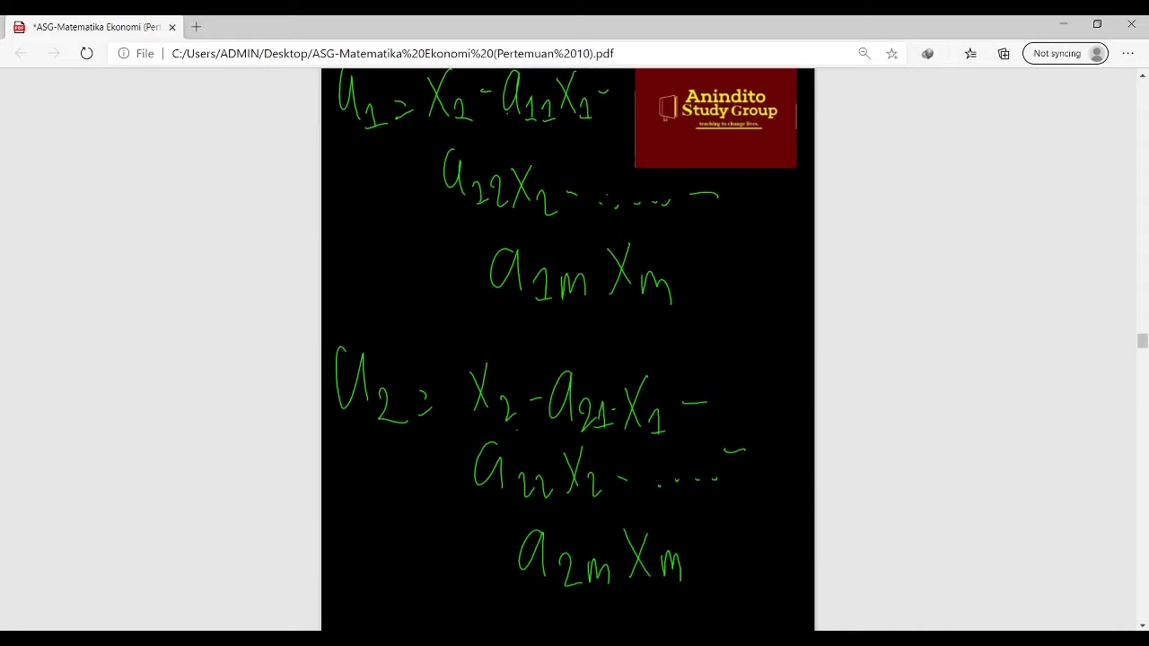
# Switch the pen to orange and circle "X1 − a11 X1" in the U1 equation and "X2" and "a22 X2" in the U2 equation
pyautogui.scroll(1, 662, 308)
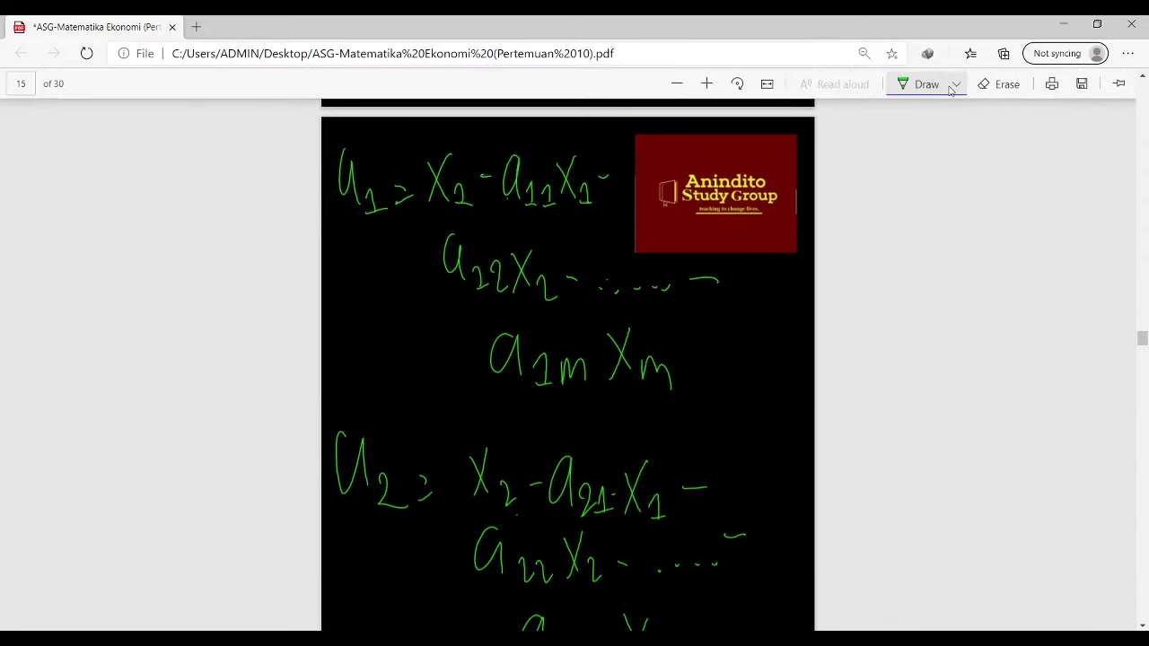
pyautogui.click(955, 84)
pyautogui.click(864, 178)
pyautogui.click(656, 172)
pyautogui.moveTo(484, 143)
pyautogui.mouseDown()
pyautogui.moveTo(453, 137)
pyautogui.moveTo(418, 198)
pyautogui.moveTo(567, 216)
pyautogui.moveTo(596, 172)
pyautogui.moveTo(469, 135)
pyautogui.mouseUp()
pyautogui.scroll(-3, 513, 236)
pyautogui.moveTo(524, 298)
pyautogui.mouseDown()
pyautogui.moveTo(470, 272)
pyautogui.moveTo(526, 310)
pyautogui.moveTo(515, 334)
pyautogui.moveTo(430, 387)
pyautogui.moveTo(616, 379)
pyautogui.moveTo(470, 353)
pyautogui.mouseUp()
pyautogui.scroll(2, 471, 309)
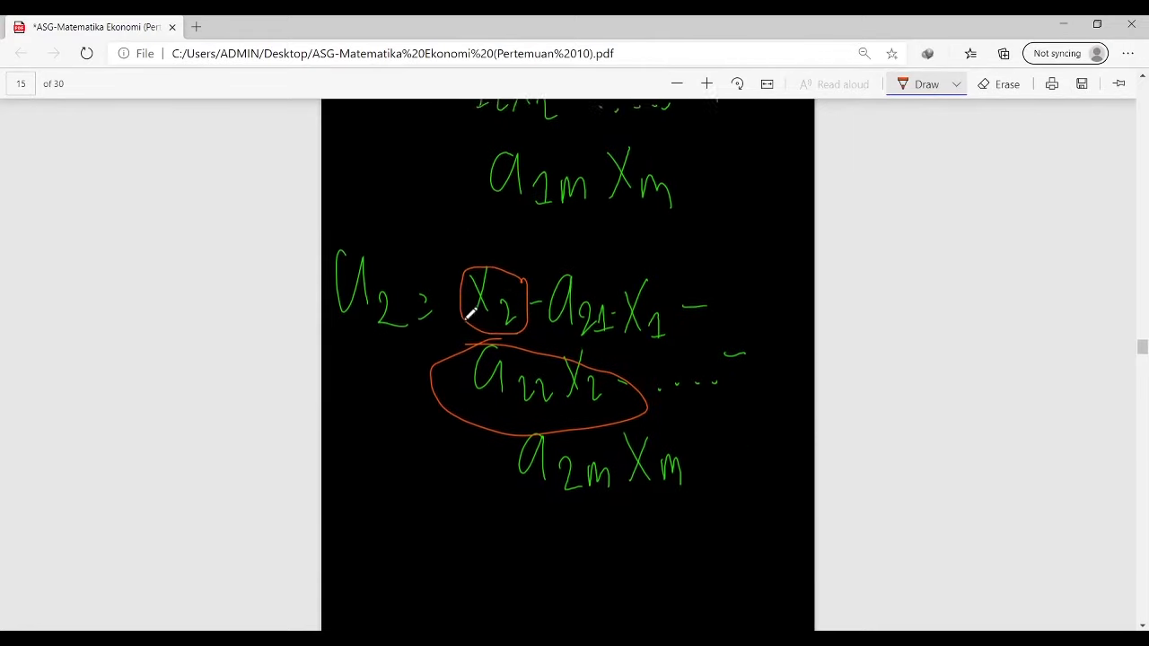
pyautogui.scroll(-4, 470, 313)
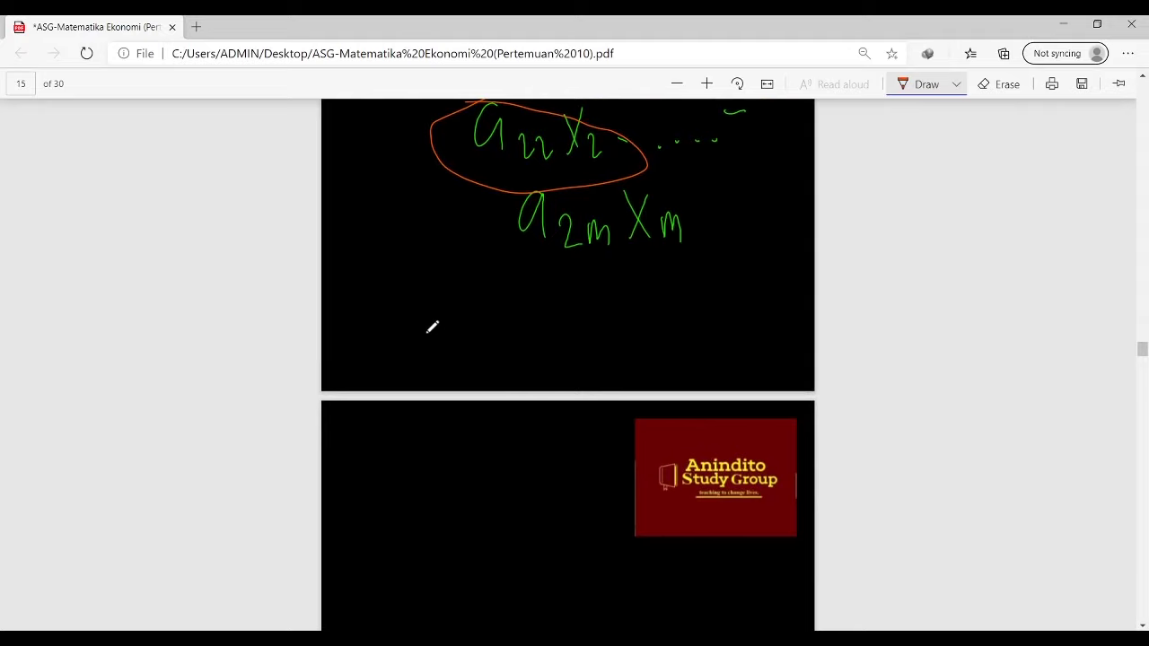
pyautogui.moveTo(360, 275)
pyautogui.mouseDown()
pyautogui.moveTo(363, 320)
pyautogui.moveTo(379, 324)
pyautogui.mouseUp()
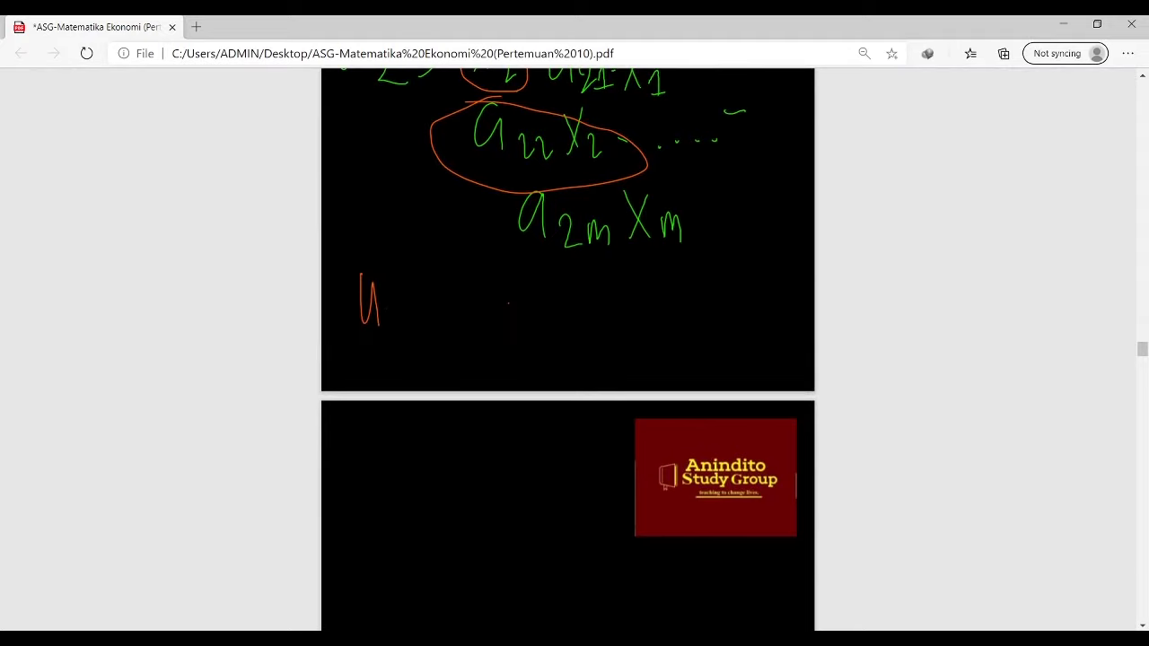
pyautogui.moveTo(968, 158)
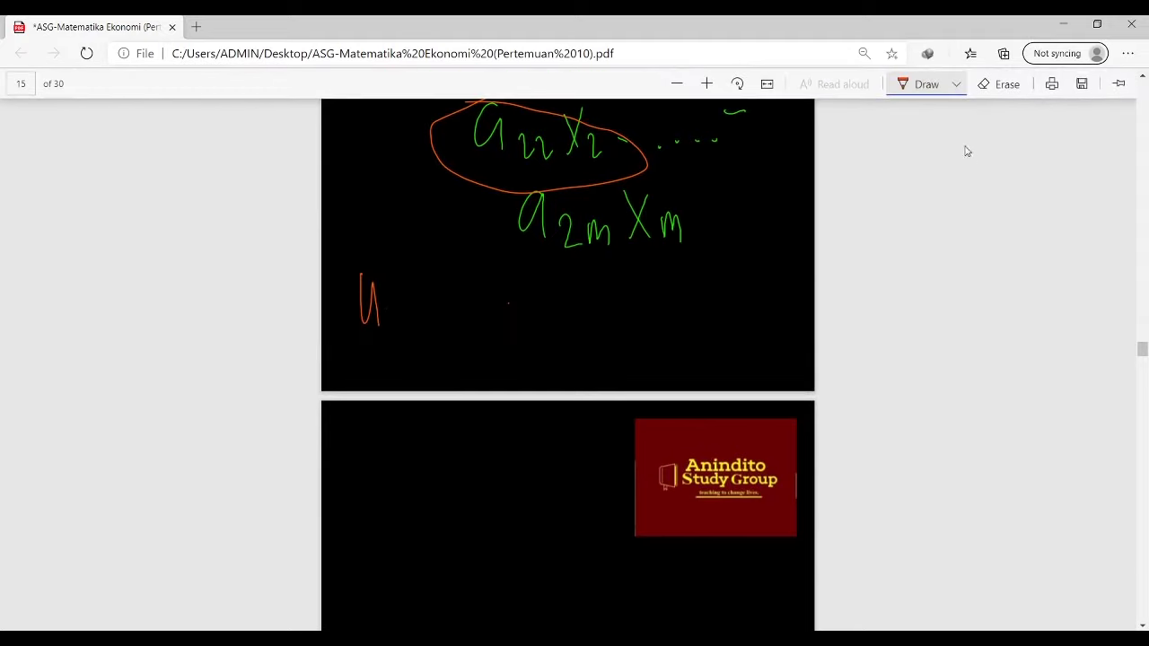
pyautogui.click(1001, 85)
pyautogui.moveTo(387, 305); pyautogui.dragTo(339, 292)
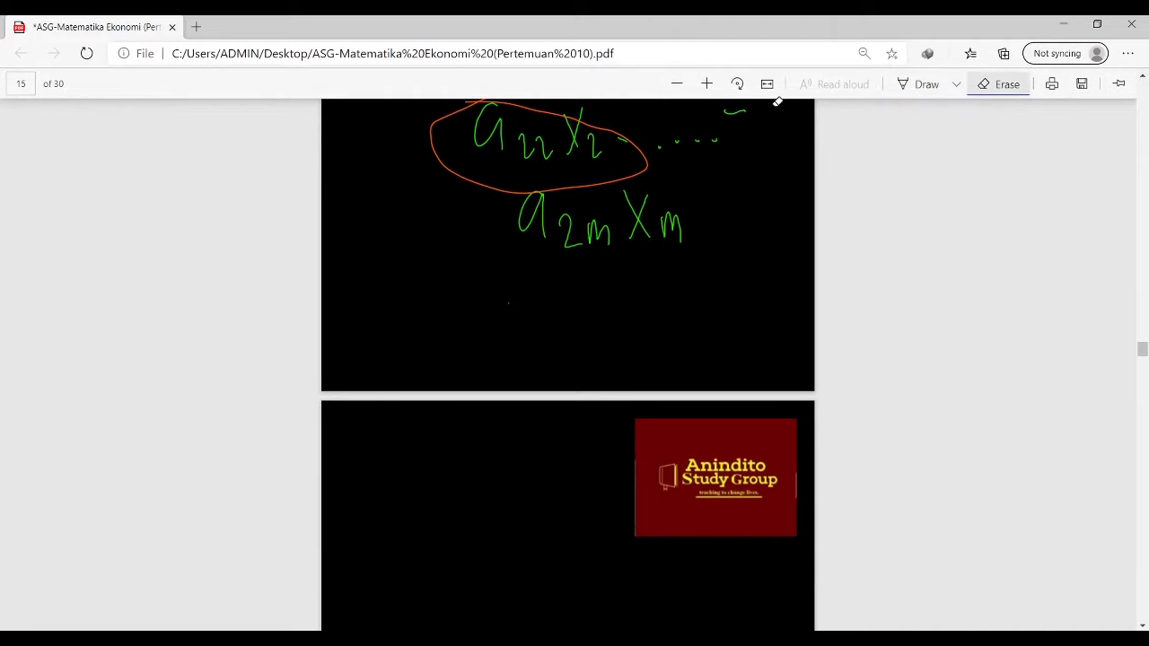
# Begin the regrouped first-sector equation in orange between the green equations as "U1 = (1 − a11) X1"
pyautogui.click(897, 91)
pyautogui.scroll(5, 796, 226)
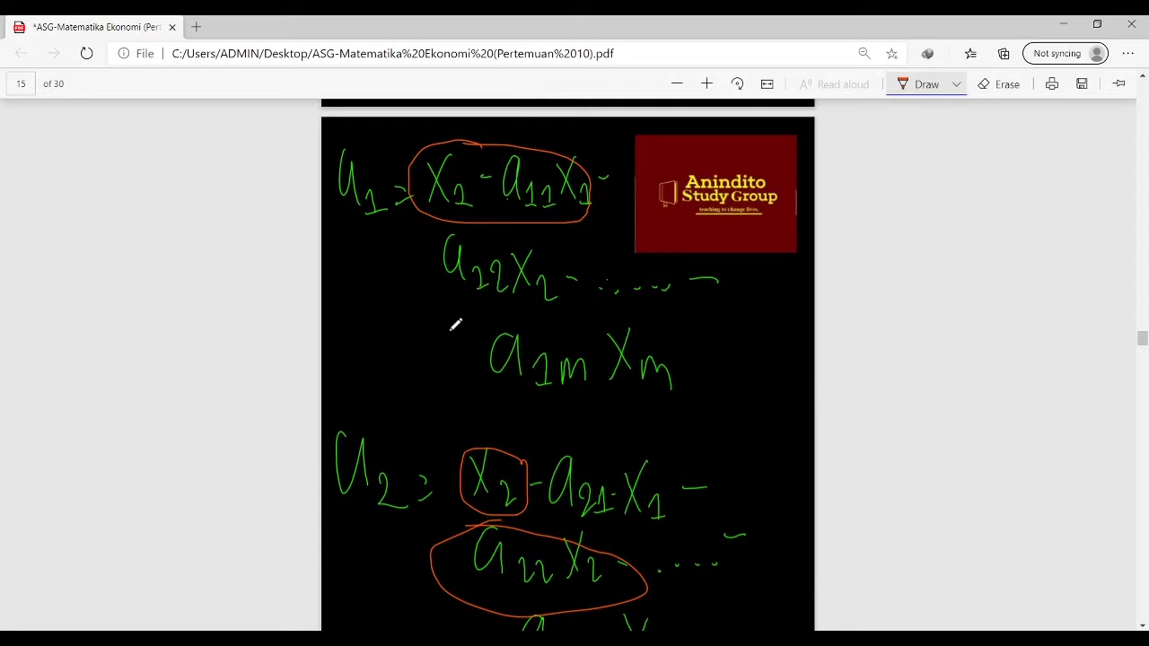
pyautogui.moveTo(363, 369)
pyautogui.mouseDown()
pyautogui.moveTo(365, 409)
pyautogui.moveTo(406, 408)
pyautogui.mouseUp()
pyautogui.moveTo(401, 414); pyautogui.dragTo(409, 420)
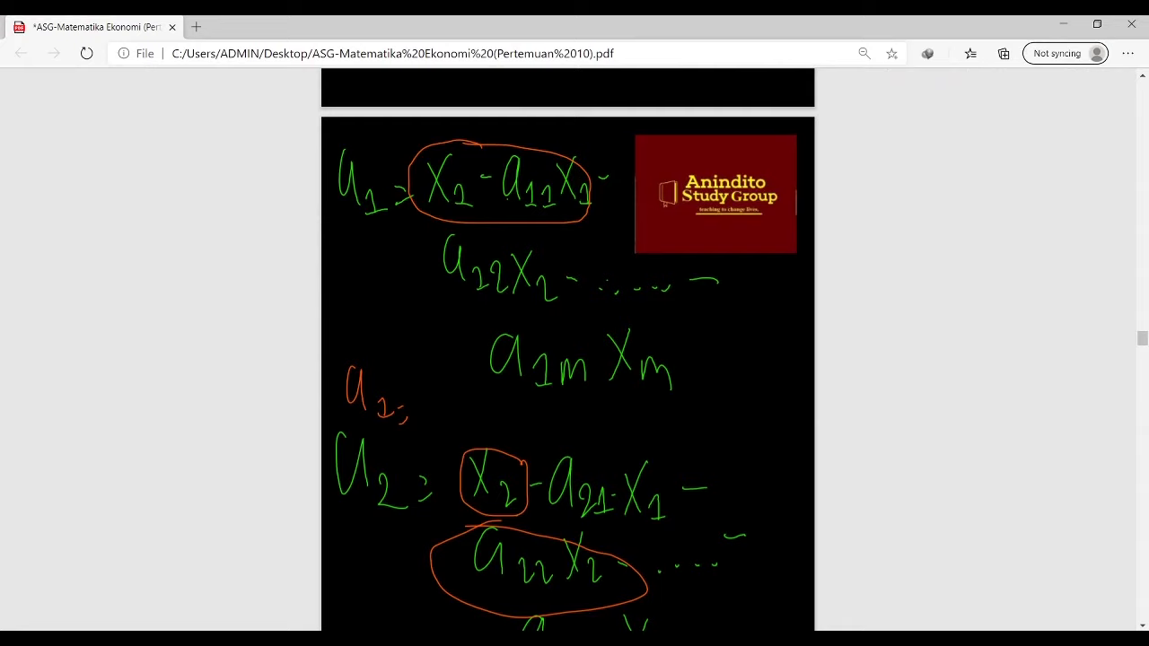
pyautogui.moveTo(441, 401)
pyautogui.mouseDown()
pyautogui.moveTo(458, 424)
pyautogui.moveTo(510, 423)
pyautogui.moveTo(542, 447)
pyautogui.mouseUp()
pyautogui.moveTo(429, 375); pyautogui.dragTo(433, 443)
pyautogui.moveTo(584, 391); pyautogui.dragTo(571, 431)
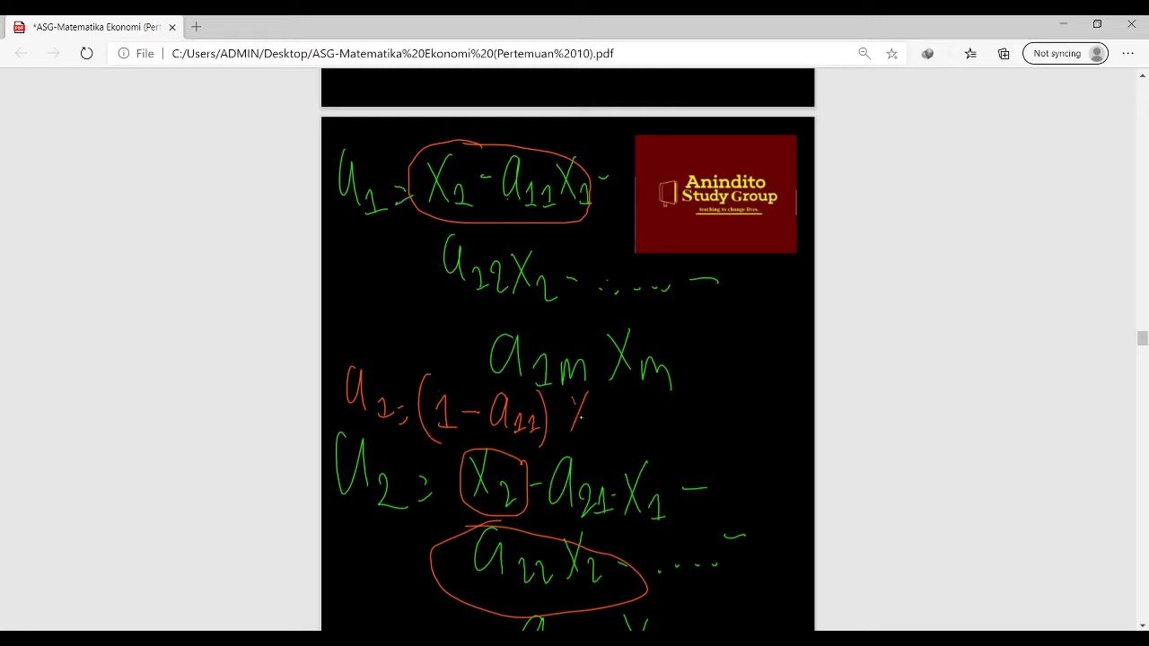
# Complete the regrouped U1 equation with "− a12 X2 − … −" and "a1m Xm" beneath it
pyautogui.moveTo(652, 421); pyautogui.dragTo(680, 439)
pyautogui.moveTo(687, 400)
pyautogui.mouseDown()
pyautogui.moveTo(708, 419)
pyautogui.moveTo(806, 415)
pyautogui.mouseUp()
pyautogui.click(747, 423)
pyautogui.click(759, 424)
pyautogui.click(770, 423)
pyautogui.click(779, 423)
pyautogui.moveTo(734, 456); pyautogui.dragTo(787, 475)
pyautogui.moveTo(787, 455); pyautogui.dragTo(776, 476)
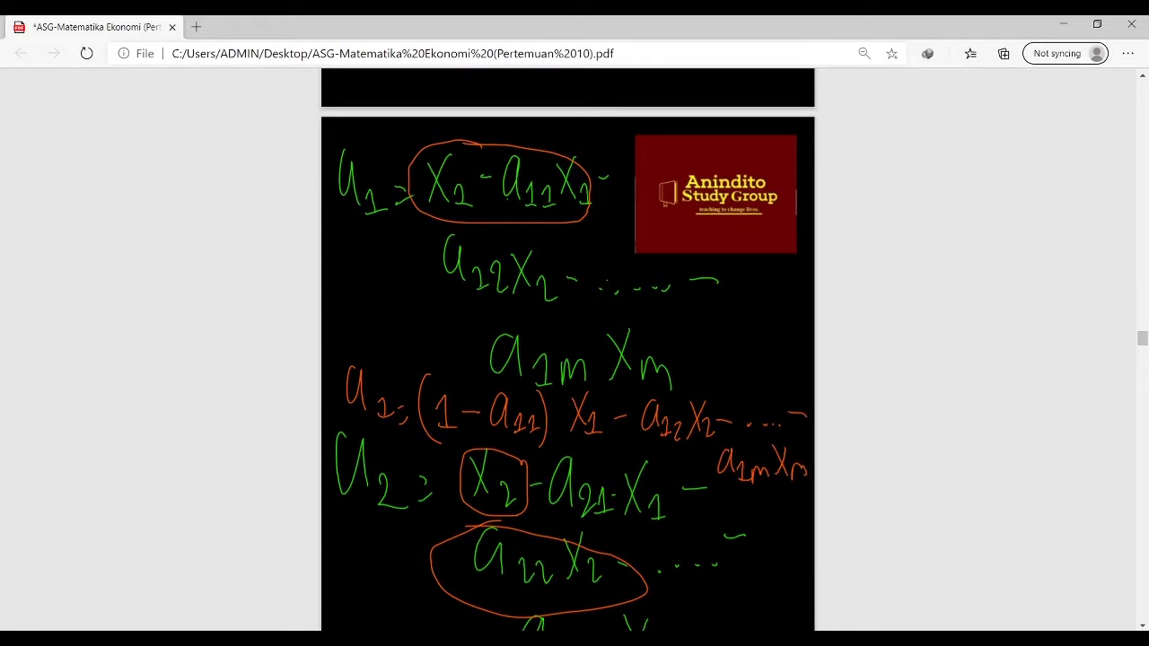
# Begin the regrouped second-sector equation in orange under the green U2 equation with "U2 = −a2 X1"
pyautogui.scroll(-2, 507, 476)
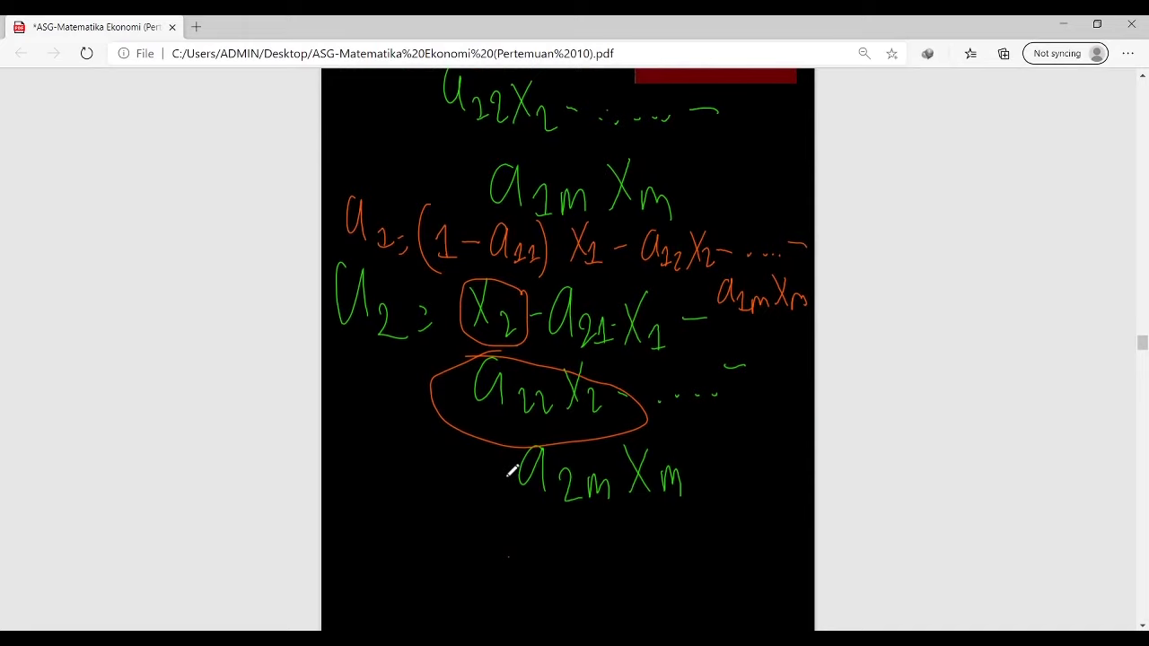
pyautogui.moveTo(344, 536); pyautogui.dragTo(369, 561)
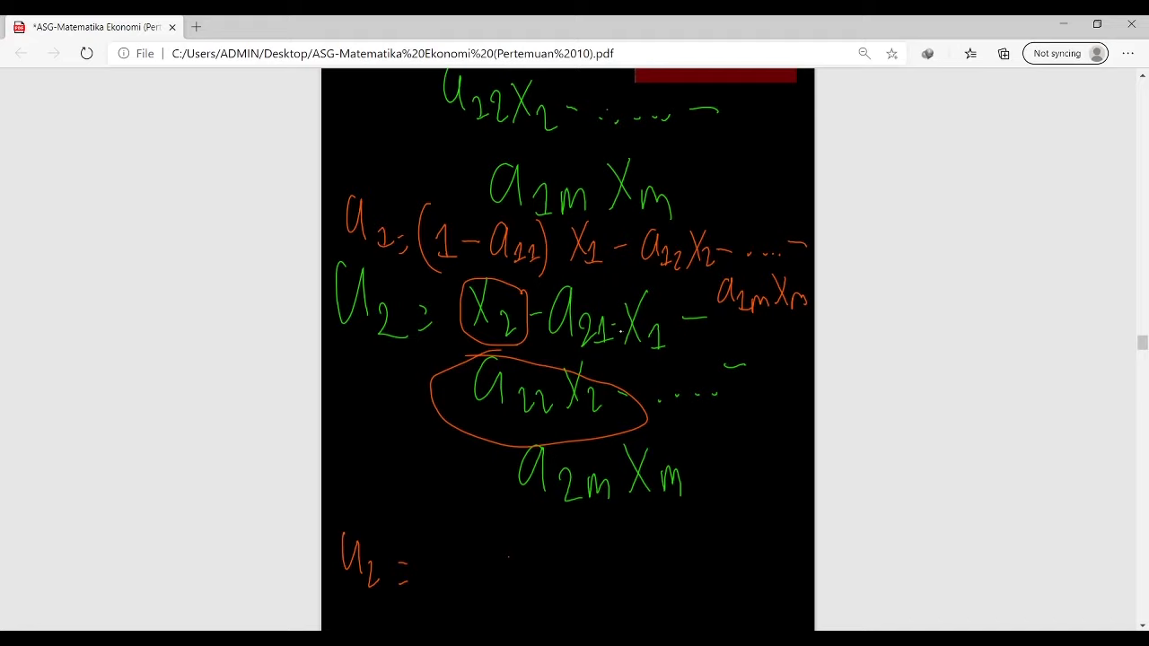
pyautogui.moveTo(473, 543); pyautogui.dragTo(481, 569)
pyautogui.moveTo(487, 560); pyautogui.dragTo(496, 581)
pyautogui.moveTo(510, 539); pyautogui.dragTo(523, 575)
pyautogui.moveTo(524, 536); pyautogui.dragTo(508, 577)
# Continue the regrouped U2 equation with "− (1 − a22) X2 −"
pyautogui.moveTo(594, 539); pyautogui.dragTo(590, 592)
pyautogui.moveTo(675, 548)
pyautogui.mouseDown()
pyautogui.moveTo(670, 577)
pyautogui.moveTo(707, 580)
pyautogui.mouseUp()
pyautogui.moveTo(706, 528); pyautogui.dragTo(711, 596)
pyautogui.moveTo(751, 532)
pyautogui.mouseDown()
pyautogui.moveTo(736, 580)
pyautogui.moveTo(752, 582)
pyautogui.mouseUp()
pyautogui.moveTo(756, 562); pyautogui.dragTo(770, 584)
pyautogui.scroll(-1, 804, 527)
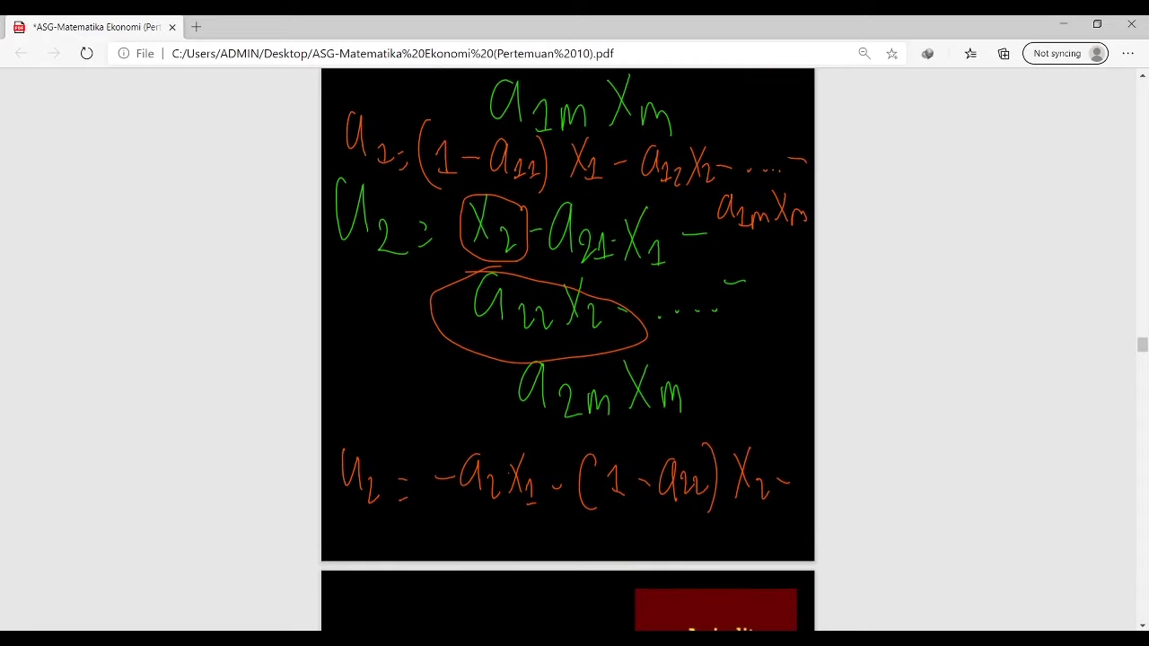
# Finish the regrouped U2 equation on a second line with "…. a2m Xm"
pyautogui.click(497, 536)
pyautogui.click(510, 539)
pyautogui.click(524, 540)
pyautogui.click(537, 539)
pyautogui.click(549, 537)
pyautogui.moveTo(593, 529); pyautogui.dragTo(611, 550)
pyautogui.moveTo(612, 540); pyautogui.dragTo(628, 549)
pyautogui.moveTo(635, 529); pyautogui.dragTo(666, 555)
pyautogui.moveTo(664, 529); pyautogui.dragTo(639, 557)
pyautogui.moveTo(684, 538); pyautogui.dragTo(701, 551)
# Begin the general m-th sector equation on the blank page 16 with "Um ="
pyautogui.scroll(-5, 706, 476)
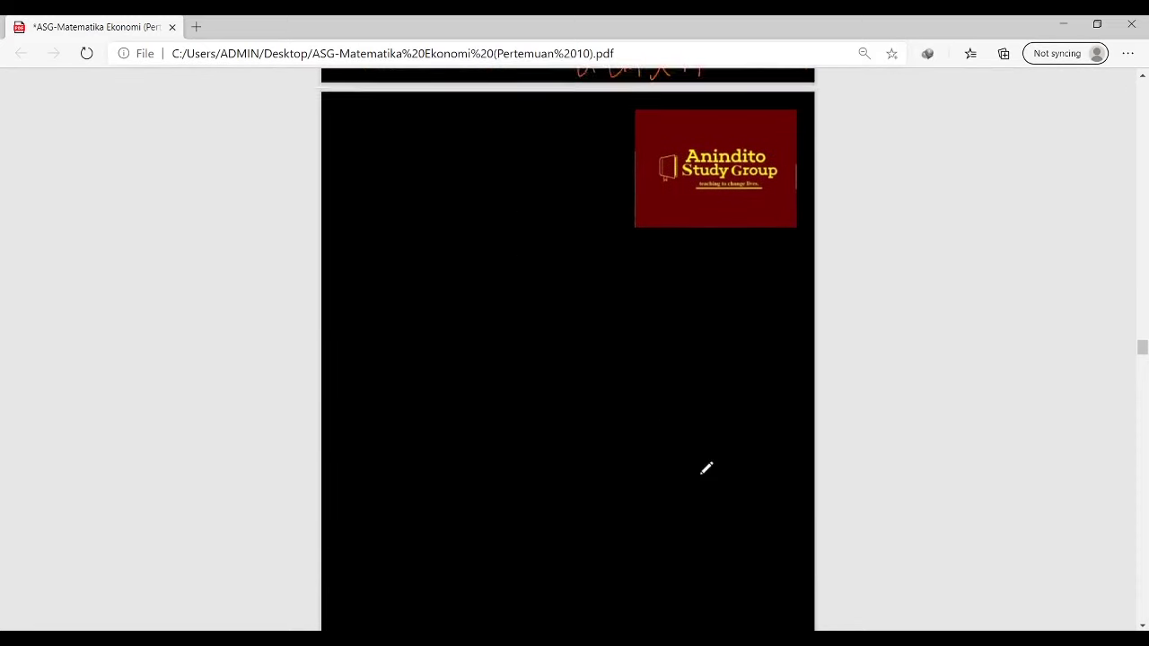
pyautogui.scroll(4, 706, 468)
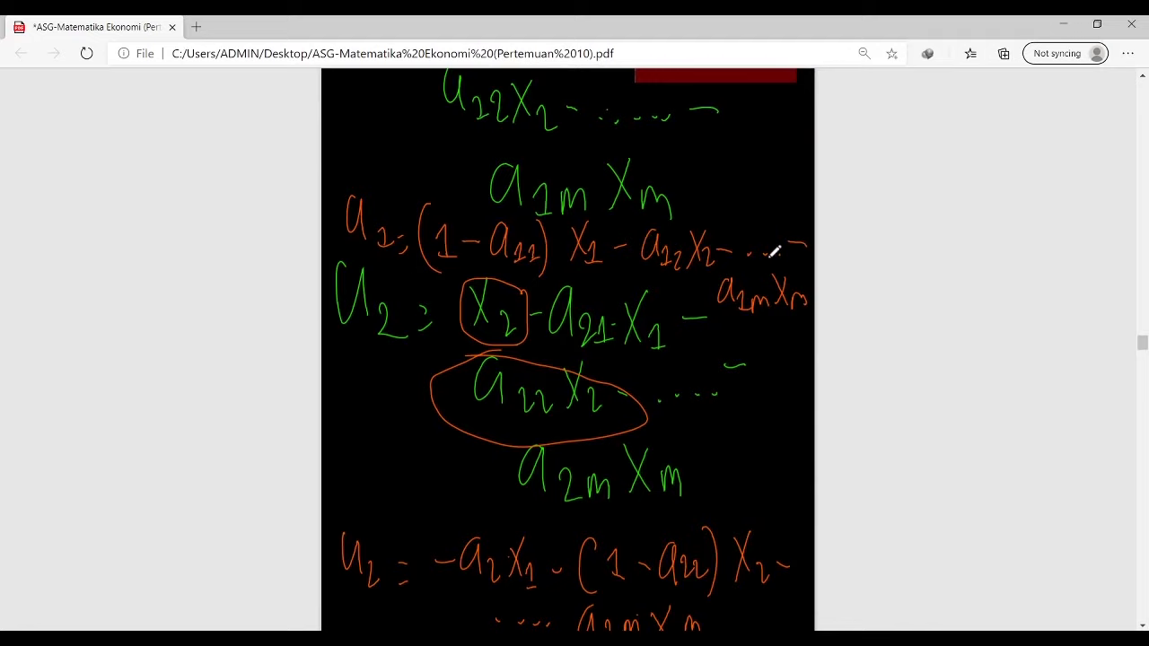
pyautogui.scroll(-1, 767, 262)
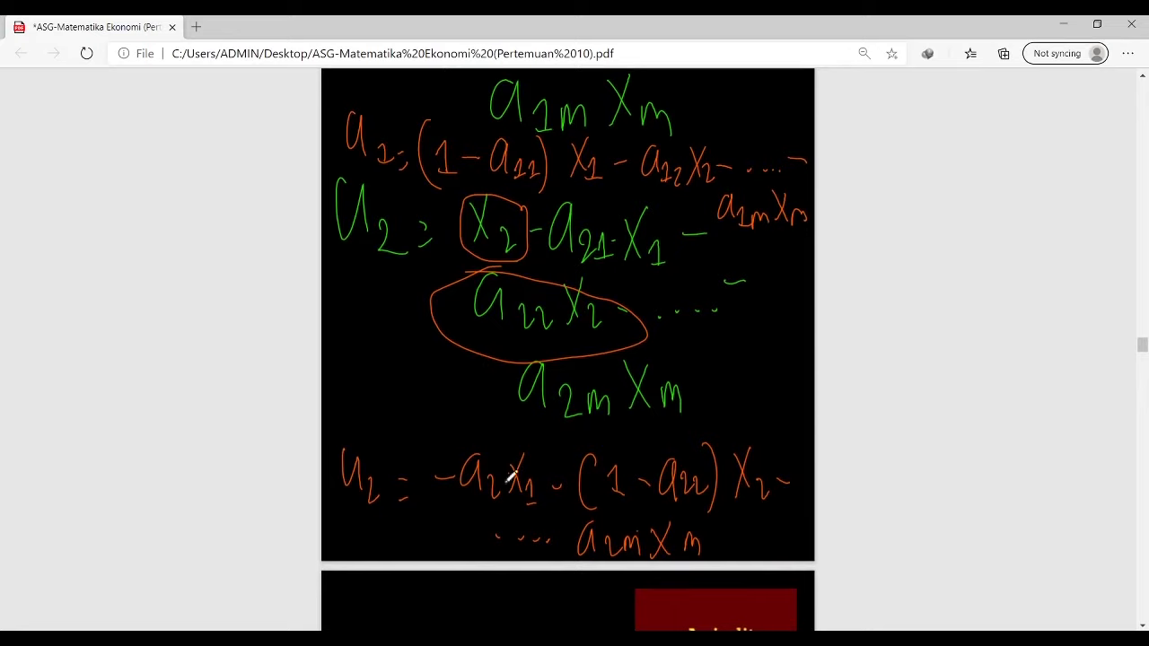
pyautogui.scroll(-3, 750, 468)
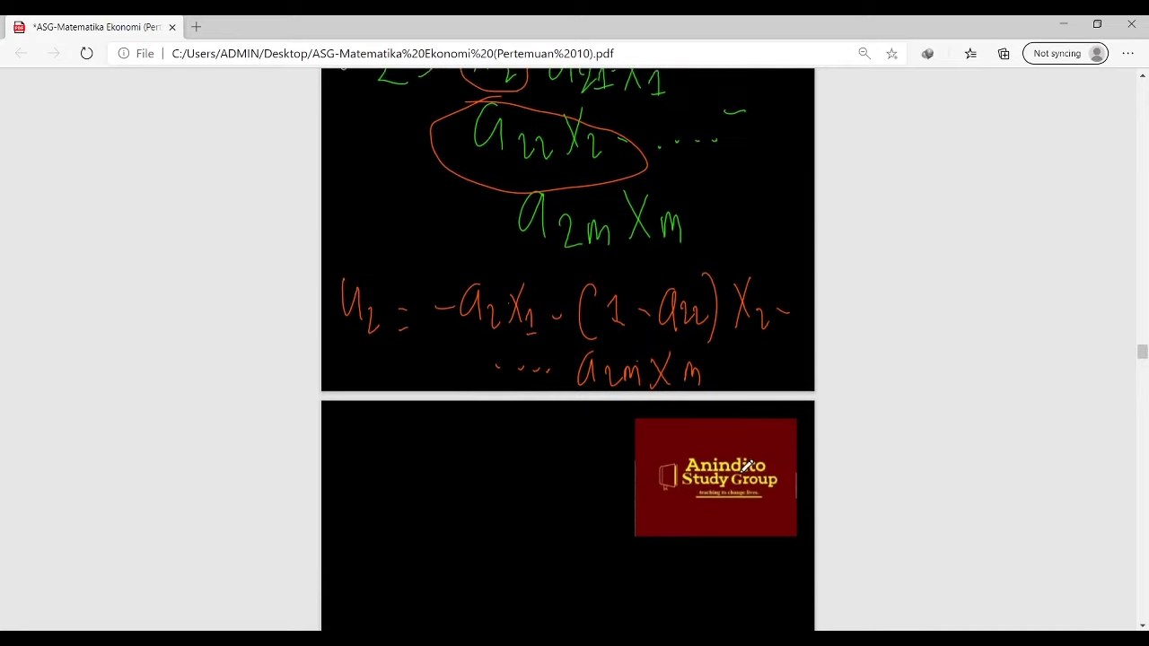
pyautogui.moveTo(359, 501); pyautogui.dragTo(371, 508)
pyautogui.moveTo(389, 555)
pyautogui.mouseDown()
pyautogui.moveTo(396, 533)
pyautogui.moveTo(409, 554)
pyautogui.moveTo(424, 553)
pyautogui.mouseUp()
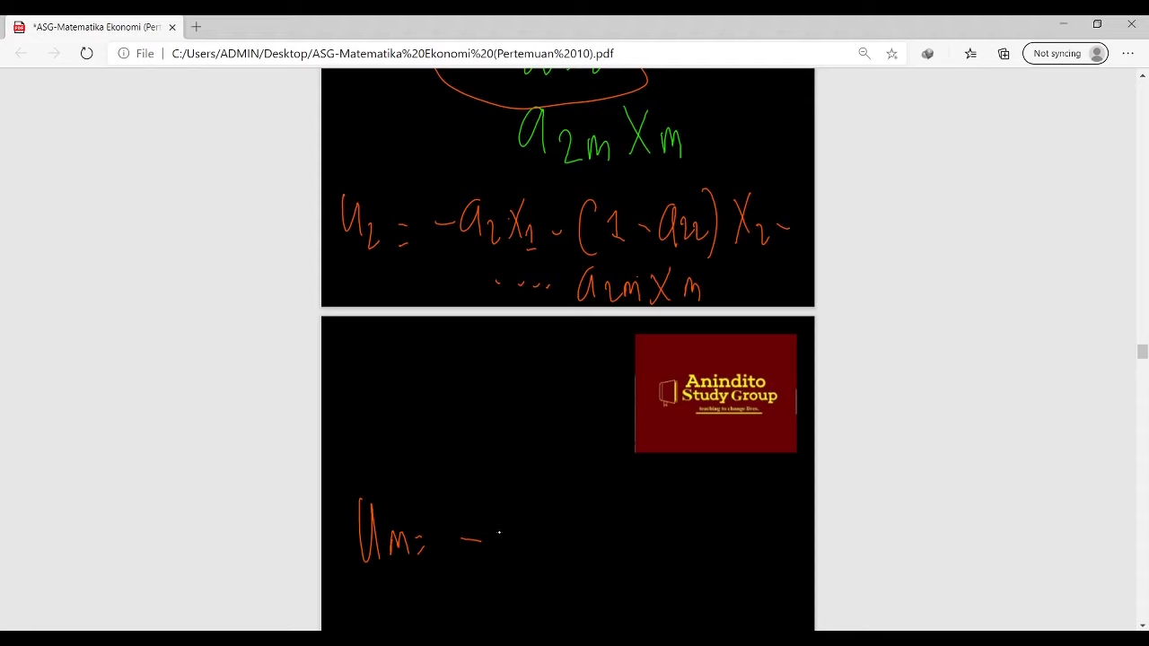
# Continue the first line of the Um equation with "Xm − am1 X1 −"
pyautogui.scroll(5, 523, 320)
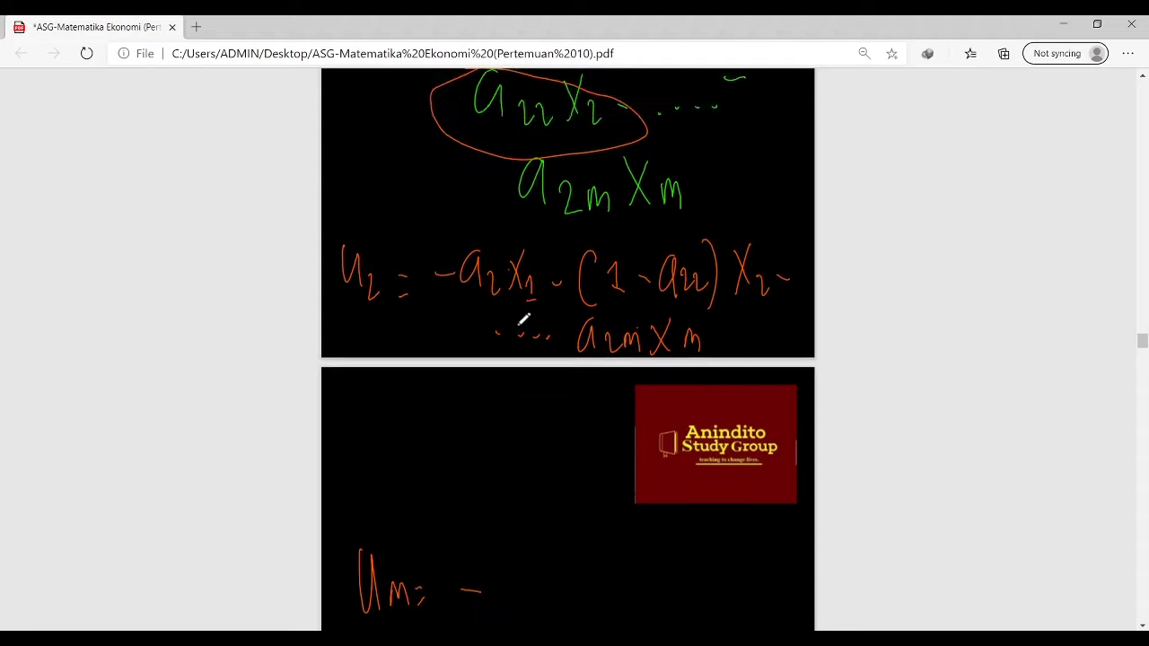
pyautogui.scroll(-4, 659, 419)
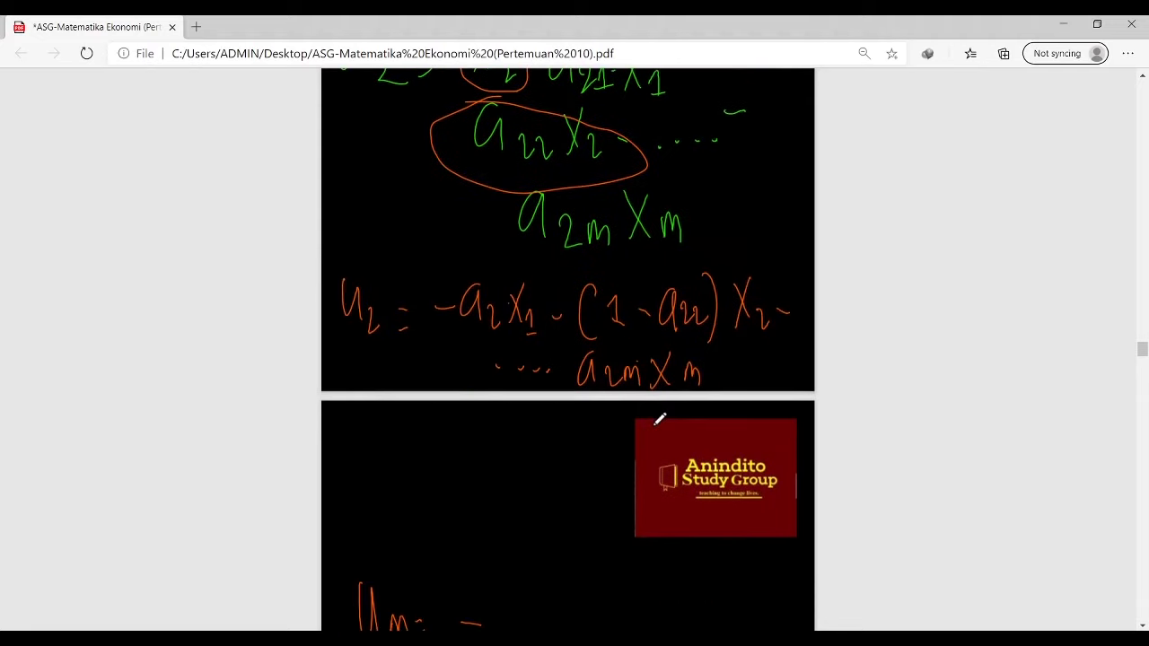
pyautogui.scroll(-3, 660, 418)
pyautogui.moveTo(509, 314); pyautogui.dragTo(449, 390)
pyautogui.moveTo(453, 328)
pyautogui.mouseDown()
pyautogui.moveTo(499, 395)
pyautogui.moveTo(569, 377)
pyautogui.mouseUp()
pyautogui.moveTo(598, 334); pyautogui.dragTo(599, 387)
pyautogui.moveTo(607, 381); pyautogui.dragTo(634, 400)
pyautogui.moveTo(652, 351); pyautogui.dragTo(674, 397)
pyautogui.moveTo(685, 346)
pyautogui.mouseDown()
pyautogui.moveTo(657, 398)
pyautogui.moveTo(705, 399)
pyautogui.mouseUp()
pyautogui.moveTo(727, 380); pyautogui.dragTo(743, 376)
# Write the second line of the Um equation as "am2 X2 − … amm Xm"
pyautogui.moveTo(471, 433)
pyautogui.mouseDown()
pyautogui.moveTo(476, 472)
pyautogui.moveTo(520, 476)
pyautogui.mouseUp()
pyautogui.moveTo(526, 453); pyautogui.dragTo(565, 480)
pyautogui.moveTo(575, 424); pyautogui.dragTo(548, 478)
pyautogui.moveTo(577, 463)
pyautogui.mouseDown()
pyautogui.moveTo(579, 475)
pyautogui.moveTo(619, 457)
pyautogui.mouseUp()
pyautogui.click(653, 465)
pyautogui.click(667, 465)
pyautogui.moveTo(709, 433)
pyautogui.mouseDown()
pyautogui.moveTo(710, 475)
pyautogui.moveTo(739, 468)
pyautogui.mouseUp()
pyautogui.moveTo(756, 429); pyautogui.dragTo(776, 474)
pyautogui.moveTo(778, 425)
pyautogui.mouseDown()
pyautogui.moveTo(756, 474)
pyautogui.moveTo(785, 483)
pyautogui.mouseUp()
# Begin the regrouped m-th sector equation below it with "Um = −am1 X1 − am2 X2 −"
pyautogui.moveTo(339, 501); pyautogui.dragTo(361, 490)
pyautogui.moveTo(372, 568); pyautogui.dragTo(461, 548)
pyautogui.moveTo(489, 522)
pyautogui.mouseDown()
pyautogui.moveTo(490, 551)
pyautogui.moveTo(519, 571)
pyautogui.mouseUp()
pyautogui.moveTo(538, 520)
pyautogui.mouseDown()
pyautogui.moveTo(558, 567)
pyautogui.moveTo(539, 567)
pyautogui.mouseUp()
pyautogui.moveTo(569, 551)
pyautogui.mouseDown()
pyautogui.moveTo(580, 568)
pyautogui.moveTo(616, 542)
pyautogui.mouseUp()
pyautogui.moveTo(648, 526)
pyautogui.mouseDown()
pyautogui.moveTo(648, 562)
pyautogui.moveTo(677, 564)
pyautogui.mouseUp()
pyautogui.moveTo(686, 524)
pyautogui.mouseDown()
pyautogui.moveTo(670, 565)
pyautogui.moveTo(704, 566)
pyautogui.mouseUp()
pyautogui.moveTo(702, 544); pyautogui.dragTo(718, 562)
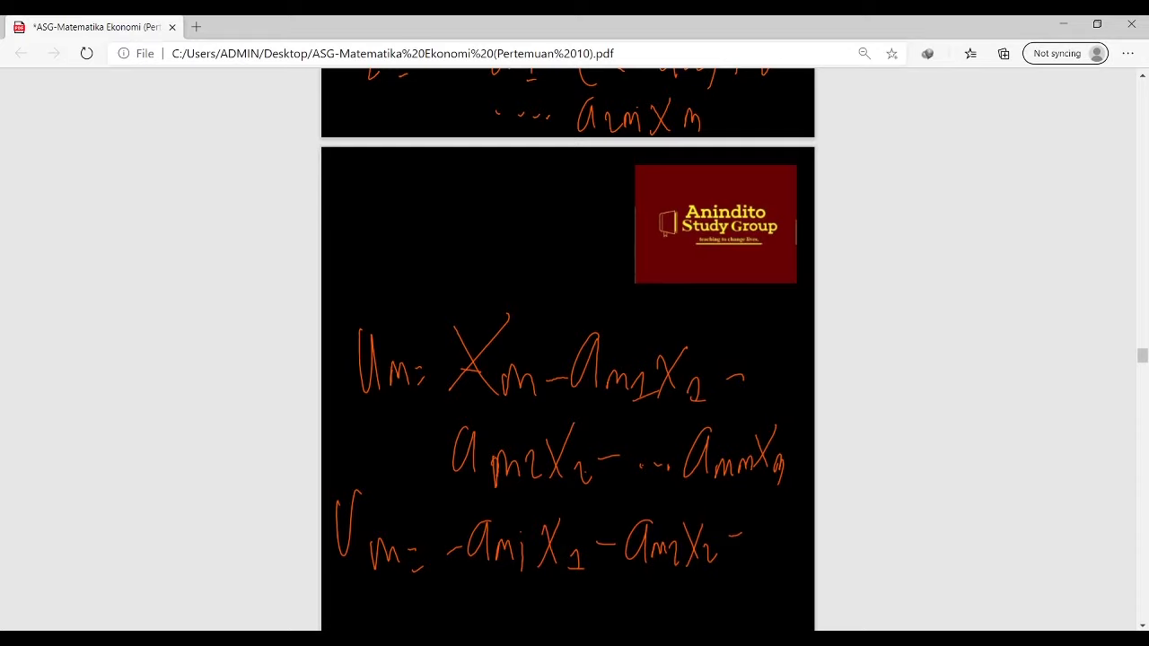
# Complete the regrouped Um equation on a second line with "…. − (1 − amm) Xm"
pyautogui.scroll(-3, 743, 485)
pyautogui.moveTo(456, 466); pyautogui.dragTo(466, 464)
pyautogui.moveTo(482, 465)
pyautogui.mouseDown()
pyautogui.moveTo(578, 460)
pyautogui.moveTo(594, 492)
pyautogui.mouseUp()
pyautogui.click(501, 470)
pyautogui.click(514, 470)
pyautogui.moveTo(621, 455); pyautogui.dragTo(623, 485)
pyautogui.moveTo(626, 470); pyautogui.dragTo(668, 486)
pyautogui.moveTo(671, 447)
pyautogui.mouseDown()
pyautogui.moveTo(678, 489)
pyautogui.moveTo(724, 488)
pyautogui.mouseUp()
pyautogui.moveTo(736, 429); pyautogui.dragTo(725, 505)
pyautogui.moveTo(743, 456); pyautogui.dragTo(768, 487)
pyautogui.moveTo(770, 456)
pyautogui.mouseDown()
pyautogui.moveTo(747, 488)
pyautogui.moveTo(793, 486)
pyautogui.mouseUp()
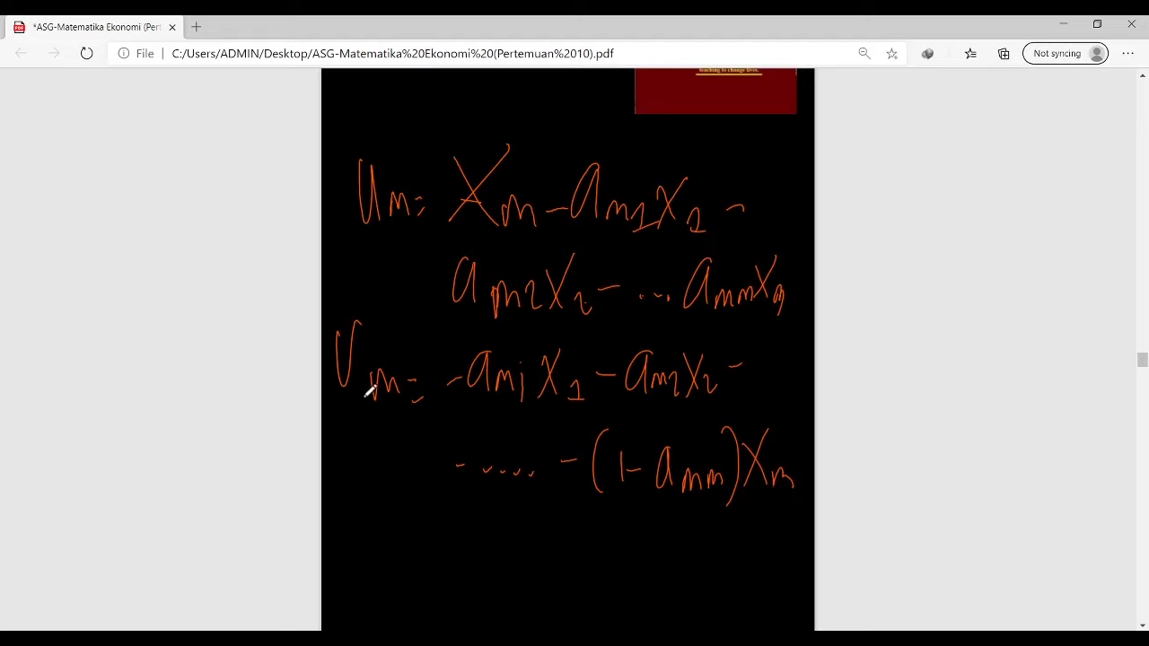
# Underline the m subscript of Um and the "(1 − amm) Xm" term, and write the example "U3 = (1 − a33) X3" below
pyautogui.moveTo(362, 429); pyautogui.dragTo(395, 420)
pyautogui.moveTo(596, 524); pyautogui.dragTo(813, 498)
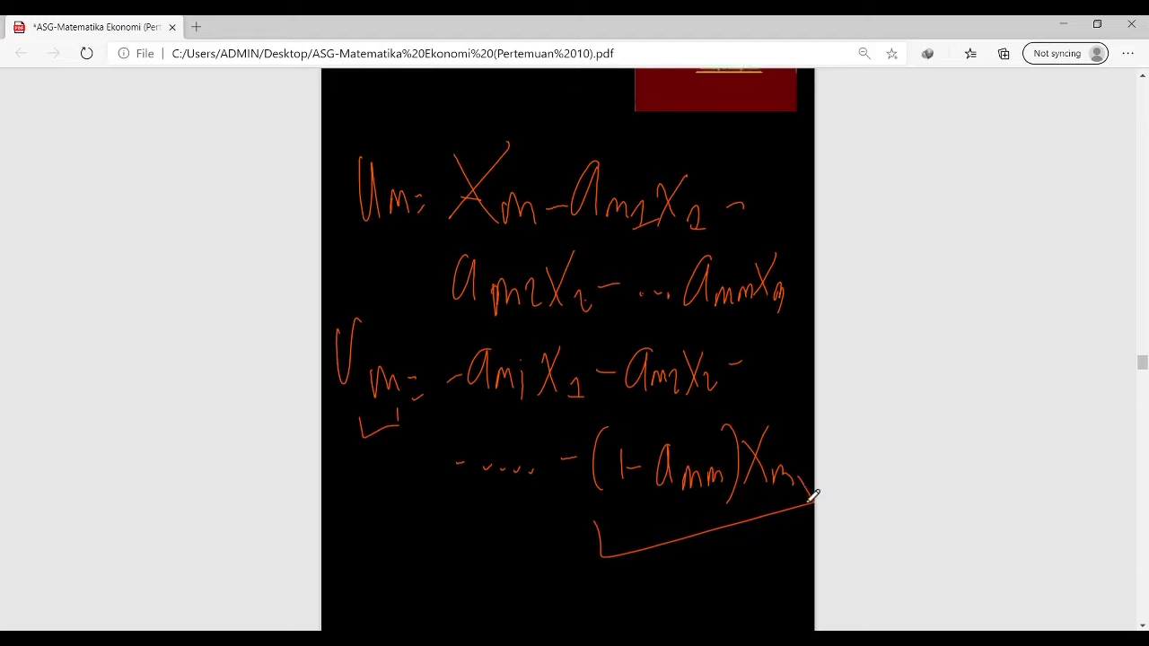
pyautogui.scroll(-2, 807, 494)
pyautogui.moveTo(356, 393)
pyautogui.mouseDown()
pyautogui.moveTo(375, 435)
pyautogui.moveTo(454, 444)
pyautogui.mouseUp()
pyautogui.moveTo(485, 404); pyautogui.dragTo(465, 460)
pyautogui.moveTo(504, 422); pyautogui.dragTo(503, 460)
pyautogui.moveTo(510, 449)
pyautogui.mouseDown()
pyautogui.moveTo(534, 436)
pyautogui.moveTo(571, 459)
pyautogui.mouseUp()
pyautogui.moveTo(585, 442); pyautogui.dragTo(590, 460)
pyautogui.moveTo(610, 405)
pyautogui.mouseDown()
pyautogui.moveTo(614, 467)
pyautogui.moveTo(653, 458)
pyautogui.mouseUp()
pyautogui.moveTo(657, 413); pyautogui.dragTo(633, 456)
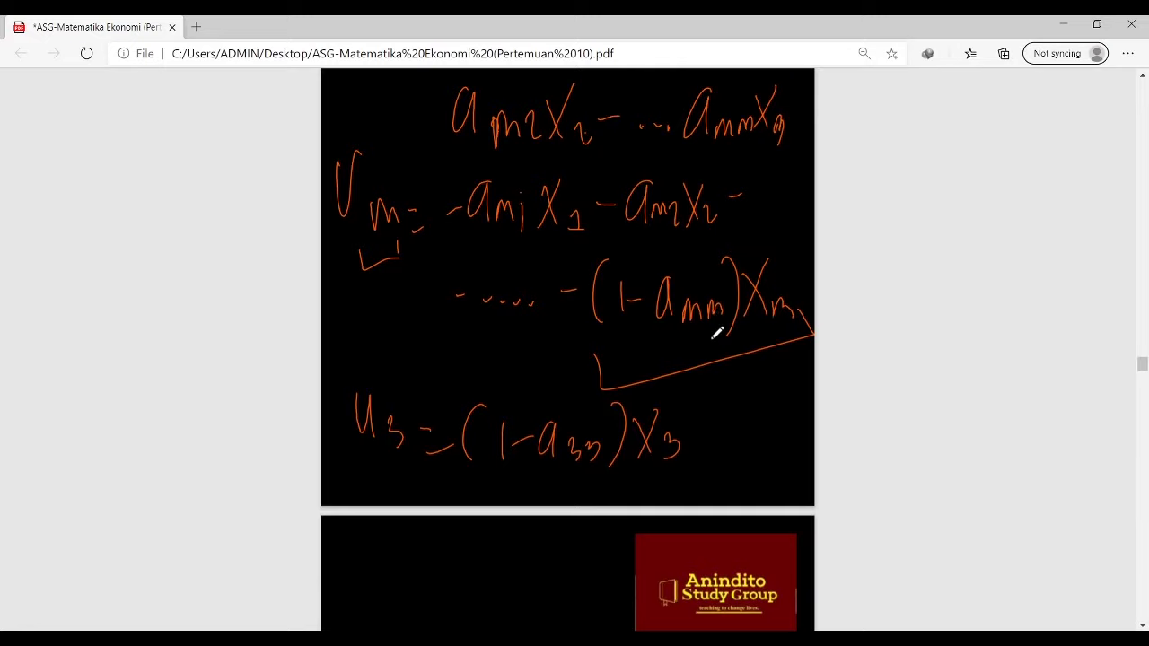
# Write the coefficients a11, a12, a21 and a22 in a two-by-two arrangement at the start of page 17
pyautogui.scroll(4, 679, 339)
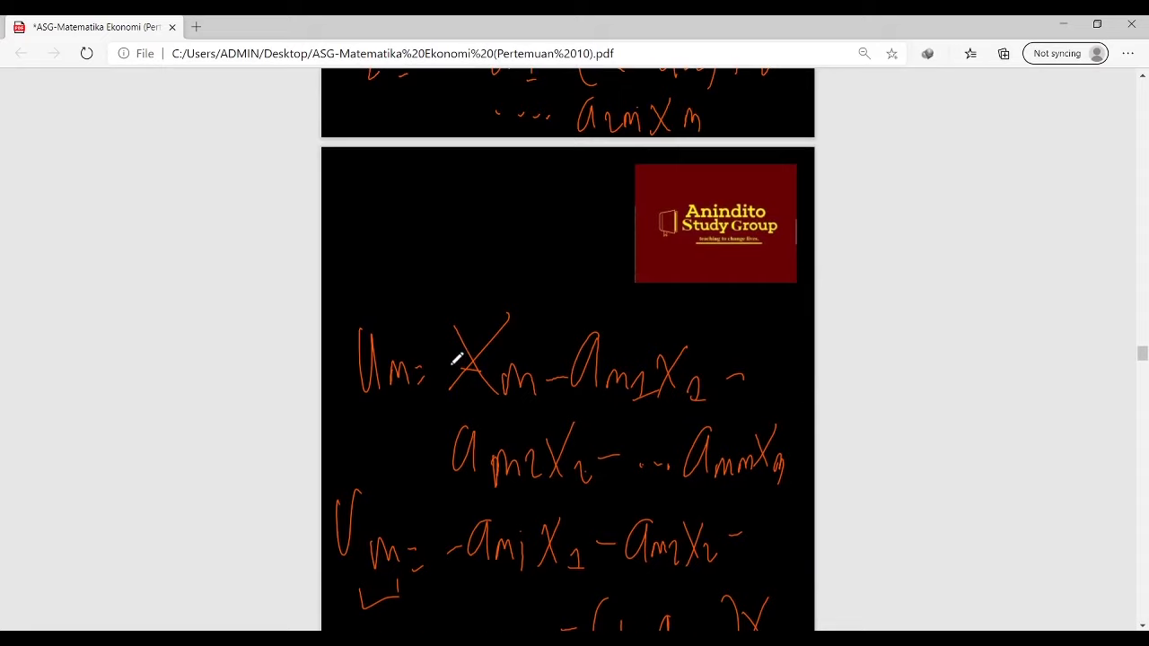
pyautogui.scroll(3, 485, 350)
pyautogui.scroll(1, 539, 270)
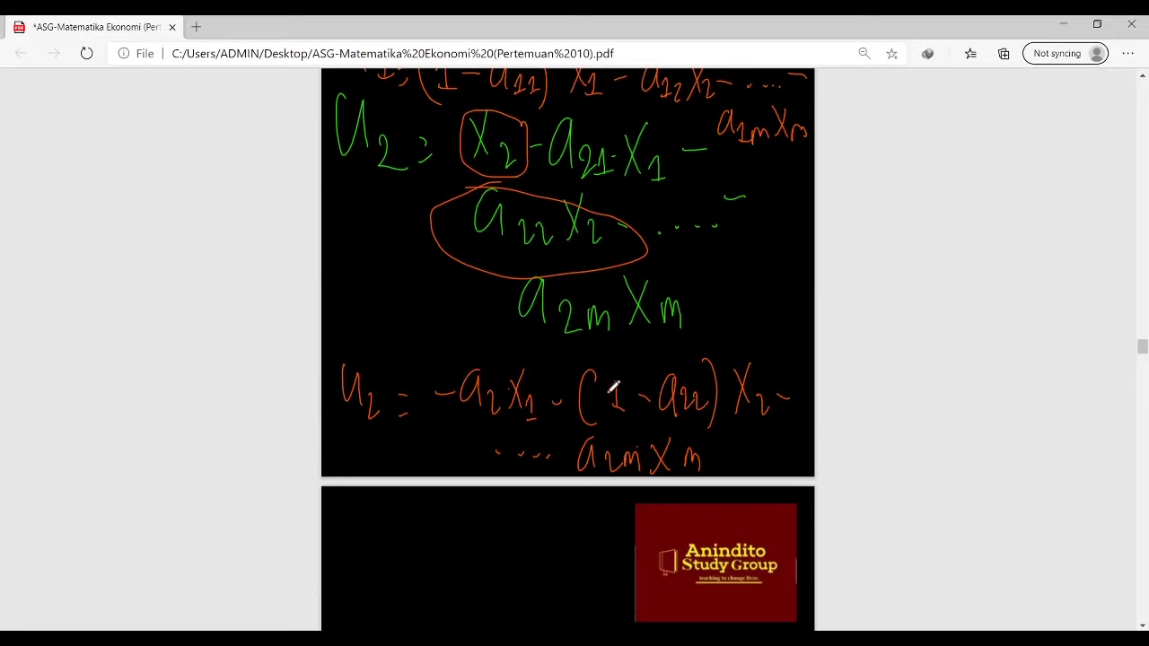
pyautogui.scroll(-15, 557, 370)
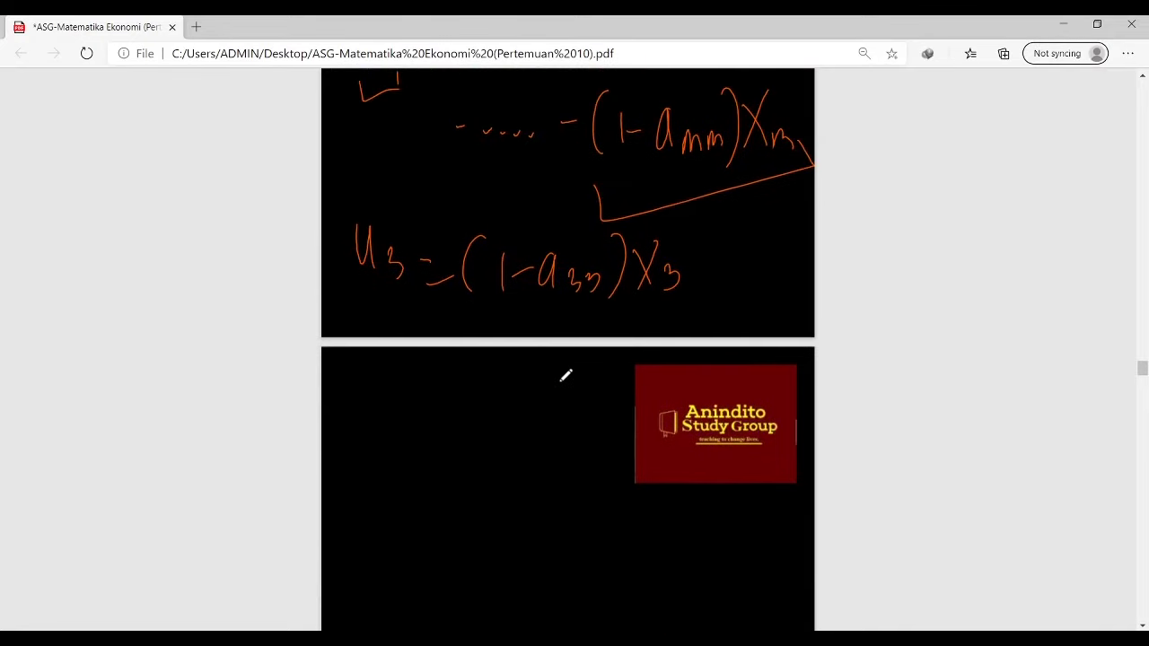
pyautogui.moveTo(370, 393); pyautogui.dragTo(374, 440)
pyautogui.moveTo(464, 426)
pyautogui.mouseDown()
pyautogui.moveTo(544, 438)
pyautogui.moveTo(368, 502)
pyautogui.moveTo(531, 489)
pyautogui.mouseUp()
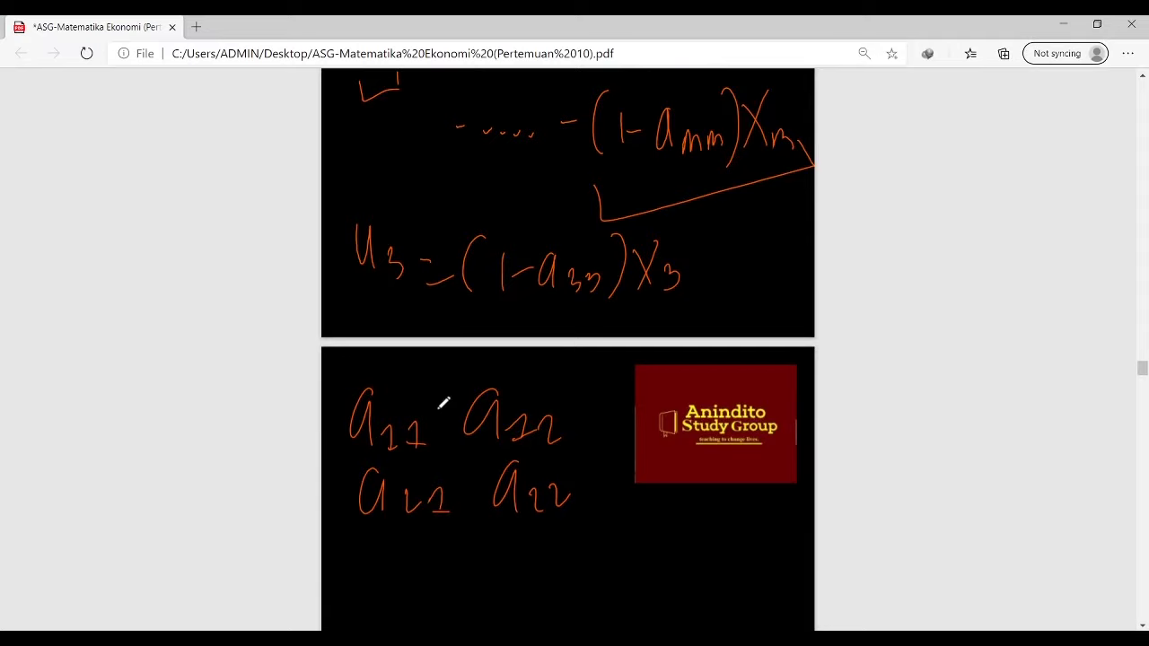
# Prefix a11 and a22 with "1 −" and write the bracketed two-by-two identity matrix with rows 1 0 and 0 1 below
pyautogui.scroll(-2, 441, 398)
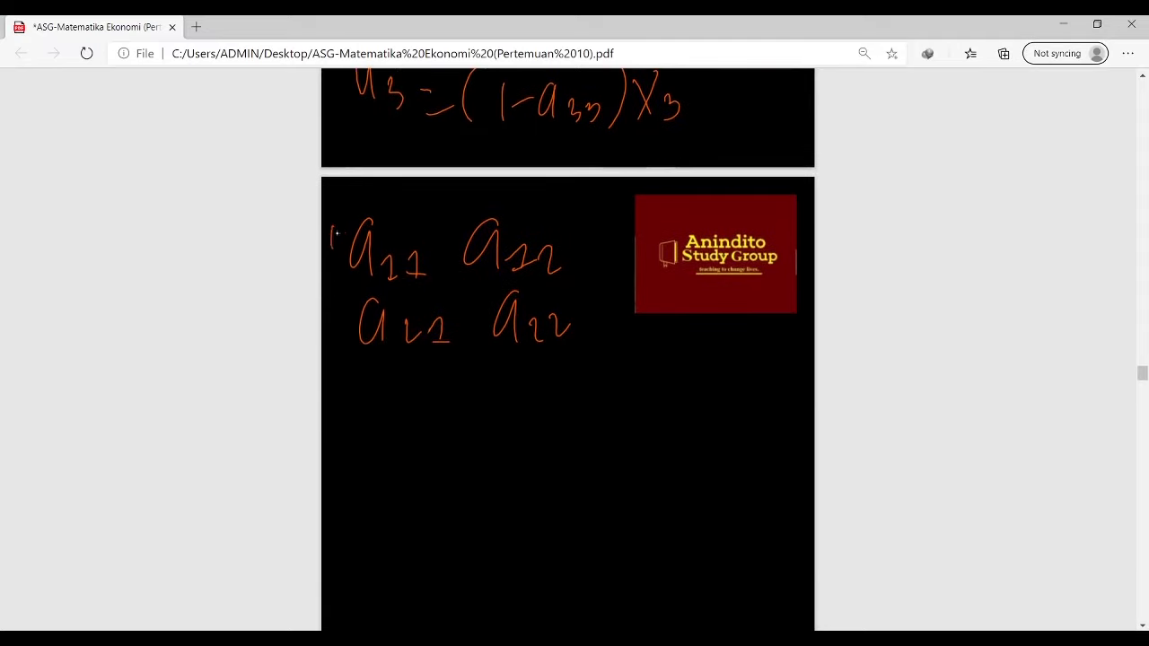
pyautogui.scroll(-1, 350, 298)
pyautogui.scroll(1, 352, 298)
pyautogui.moveTo(400, 387)
pyautogui.mouseDown()
pyautogui.moveTo(356, 470)
pyautogui.moveTo(395, 506)
pyautogui.moveTo(415, 440)
pyautogui.mouseUp()
pyautogui.moveTo(499, 396)
pyautogui.mouseDown()
pyautogui.moveTo(484, 422)
pyautogui.moveTo(501, 397)
pyautogui.mouseUp()
pyautogui.moveTo(438, 471); pyautogui.dragTo(442, 475)
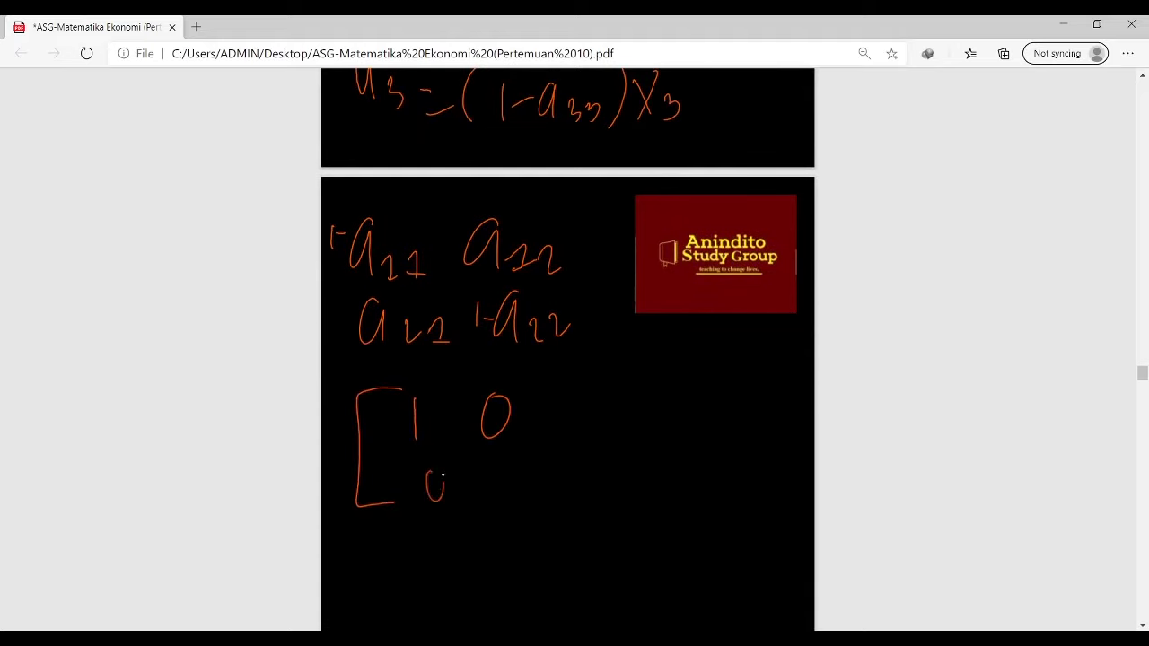
pyautogui.moveTo(546, 388); pyautogui.dragTo(550, 510)
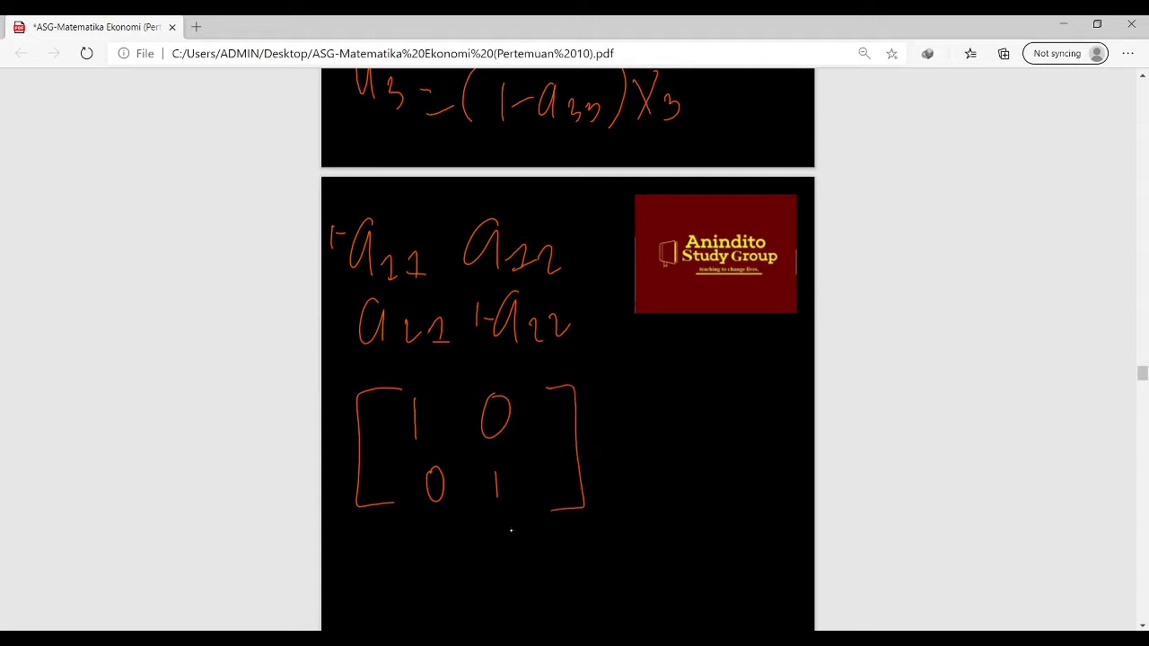
# Write a minus sign and the bracketed two-by-two matrix of a11, a12, a21 and a22 beside the identity matrix
pyautogui.moveTo(682, 384); pyautogui.dragTo(680, 510)
pyautogui.moveTo(685, 404); pyautogui.dragTo(690, 439)
pyautogui.moveTo(702, 416); pyautogui.dragTo(710, 438)
pyautogui.moveTo(770, 384)
pyautogui.mouseDown()
pyautogui.moveTo(777, 427)
pyautogui.moveTo(792, 415)
pyautogui.moveTo(803, 429)
pyautogui.mouseUp()
pyautogui.moveTo(675, 476); pyautogui.dragTo(697, 501)
pyautogui.moveTo(702, 483); pyautogui.dragTo(752, 492)
pyautogui.moveTo(758, 480)
pyautogui.mouseDown()
pyautogui.moveTo(768, 497)
pyautogui.moveTo(786, 495)
pyautogui.mouseUp()
pyautogui.moveTo(792, 374); pyautogui.dragTo(778, 517)
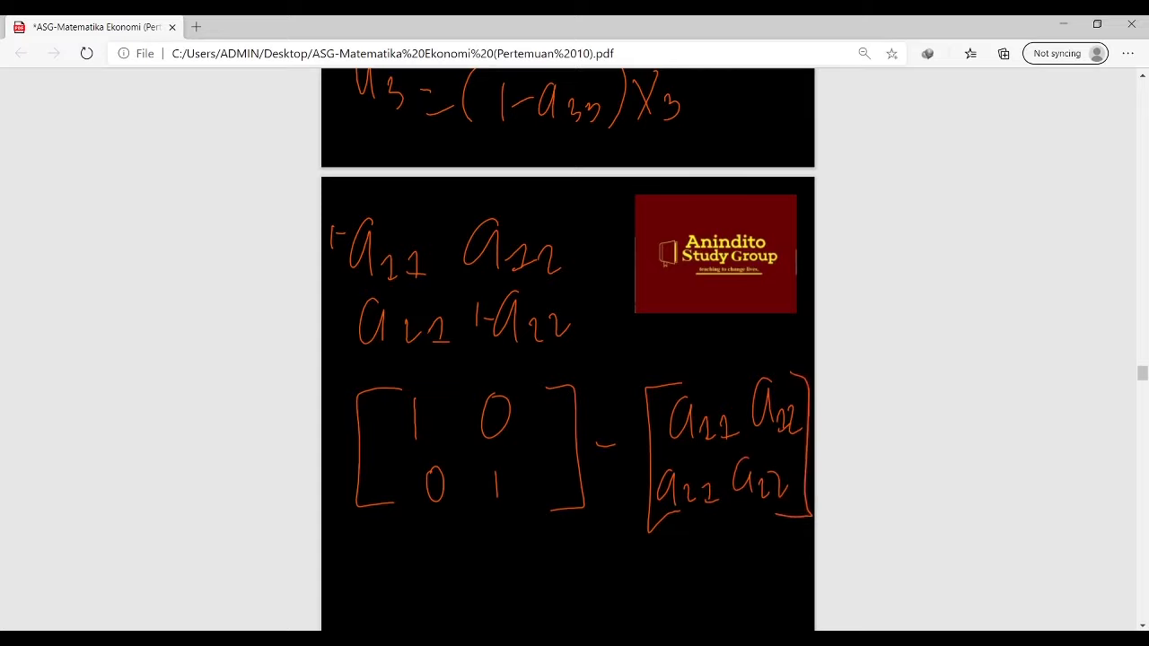
# Write a bracketed three-by-three identity matrix below the two-by-two one on page 17, with ones on the diagonal and zeros elsewhere
pyautogui.scroll(-4, 772, 491)
pyautogui.moveTo(392, 228); pyautogui.dragTo(387, 395)
pyautogui.moveTo(428, 269); pyautogui.dragTo(430, 286)
pyautogui.moveTo(415, 288)
pyautogui.mouseDown()
pyautogui.moveTo(443, 287)
pyautogui.moveTo(530, 330)
pyautogui.mouseUp()
pyautogui.moveTo(558, 357)
pyautogui.mouseDown()
pyautogui.moveTo(584, 388)
pyautogui.moveTo(605, 388)
pyautogui.mouseUp()
pyautogui.moveTo(495, 239)
pyautogui.mouseDown()
pyautogui.moveTo(495, 263)
pyautogui.moveTo(499, 230)
pyautogui.mouseUp()
pyautogui.moveTo(564, 252)
pyautogui.mouseDown()
pyautogui.moveTo(575, 269)
pyautogui.moveTo(556, 253)
pyautogui.mouseUp()
pyautogui.moveTo(547, 307); pyautogui.dragTo(535, 325)
pyautogui.moveTo(431, 315); pyautogui.dragTo(420, 348)
pyautogui.moveTo(453, 366)
pyautogui.mouseDown()
pyautogui.moveTo(448, 377)
pyautogui.moveTo(462, 355)
pyautogui.mouseUp()
pyautogui.moveTo(521, 353); pyautogui.dragTo(516, 383)
pyautogui.moveTo(603, 242); pyautogui.dragTo(624, 413)
# Subtract a bracketed coefficient matrix beside the three-by-three identity, with a11, a31 and a33 at its corners and dots between
pyautogui.moveTo(646, 325); pyautogui.dragTo(662, 311)
pyautogui.moveTo(706, 216)
pyautogui.mouseDown()
pyautogui.moveTo(689, 218)
pyautogui.moveTo(709, 435)
pyautogui.mouseUp()
pyautogui.moveTo(696, 266)
pyautogui.mouseDown()
pyautogui.moveTo(682, 283)
pyautogui.moveTo(723, 296)
pyautogui.moveTo(708, 328)
pyautogui.moveTo(711, 356)
pyautogui.mouseUp()
pyautogui.moveTo(702, 371)
pyautogui.mouseDown()
pyautogui.moveTo(691, 395)
pyautogui.moveTo(715, 389)
pyautogui.moveTo(725, 411)
pyautogui.moveTo(779, 397)
pyautogui.mouseUp()
pyautogui.moveTo(786, 241); pyautogui.dragTo(791, 395)
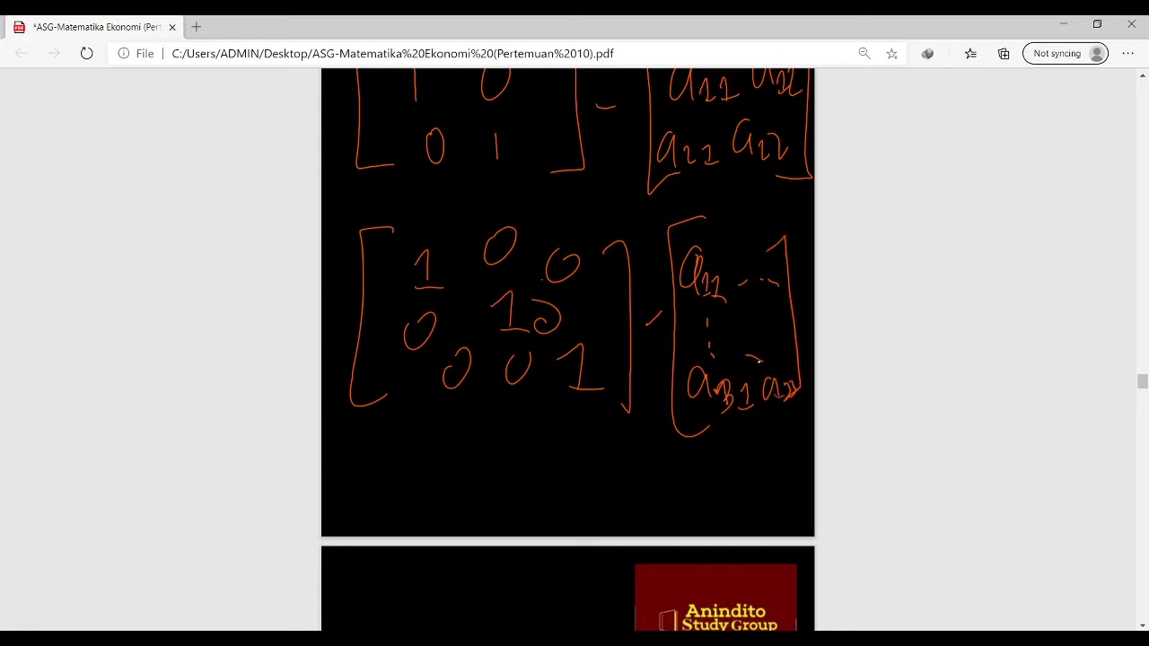
# Draw a bracket beneath the three-by-three identity matrix and label it "I"
pyautogui.moveTo(361, 426)
pyautogui.mouseDown()
pyautogui.moveTo(404, 451)
pyautogui.moveTo(621, 428)
pyautogui.mouseUp()
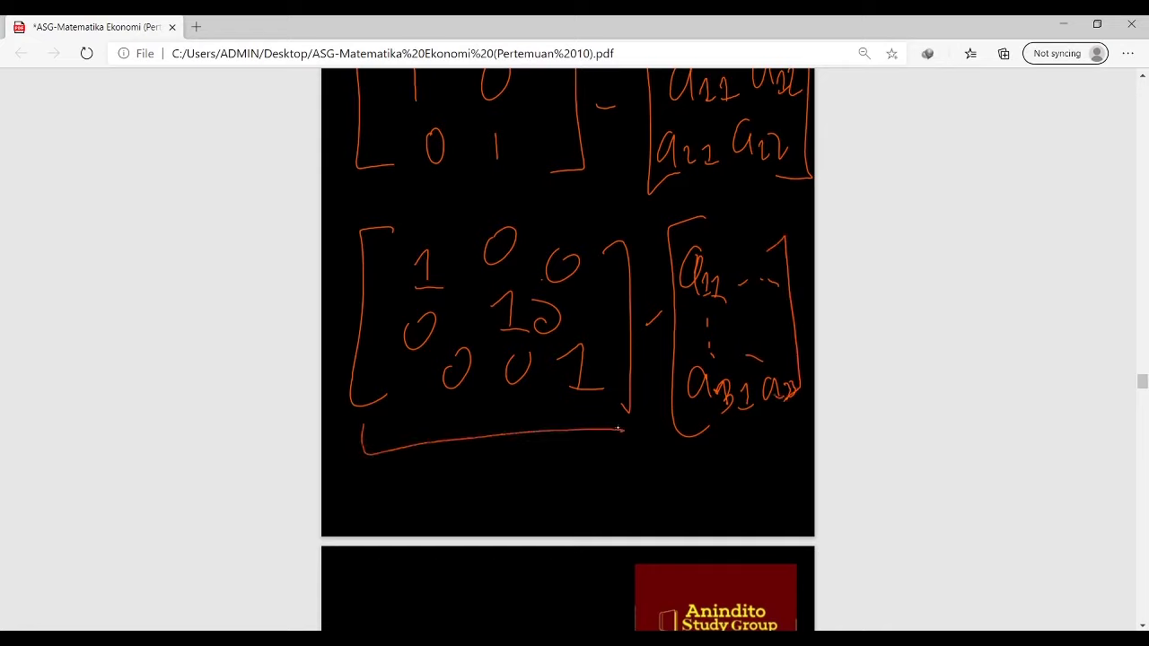
pyautogui.moveTo(469, 497); pyautogui.dragTo(506, 490)
pyautogui.moveTo(472, 462); pyautogui.dragTo(517, 458)
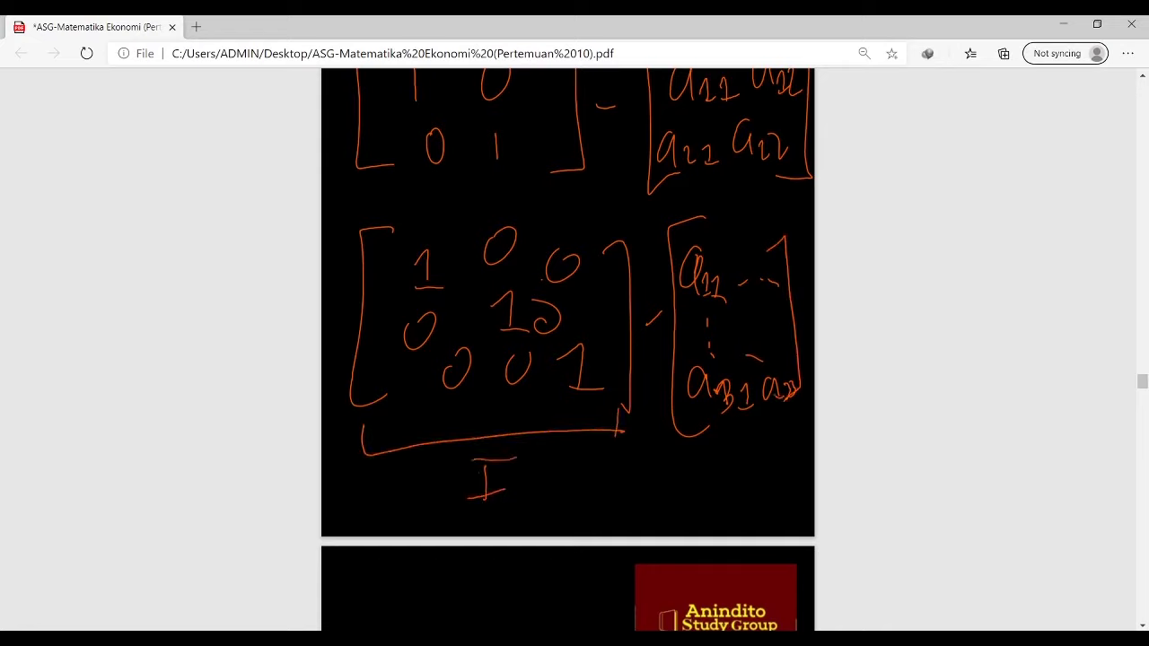
# Write "Um×1 =" on page 18 as the start of the matrix equation
pyautogui.scroll(10, 385, 470)
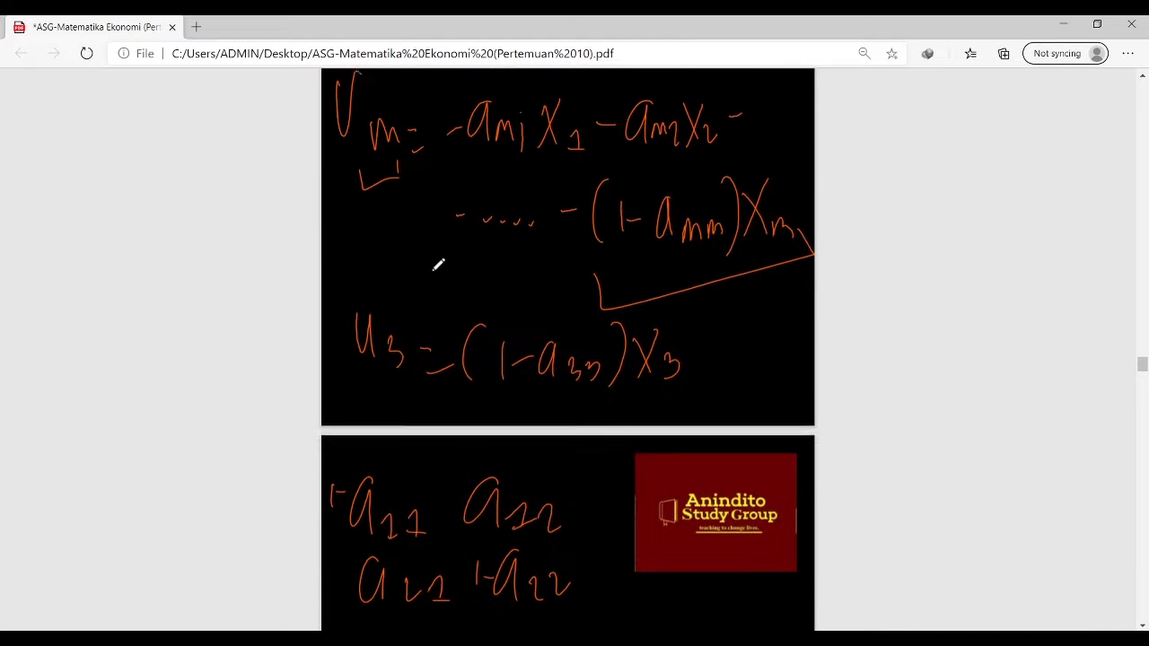
pyautogui.scroll(7, 438, 264)
pyautogui.scroll(-3, 445, 280)
pyautogui.scroll(-12, 446, 280)
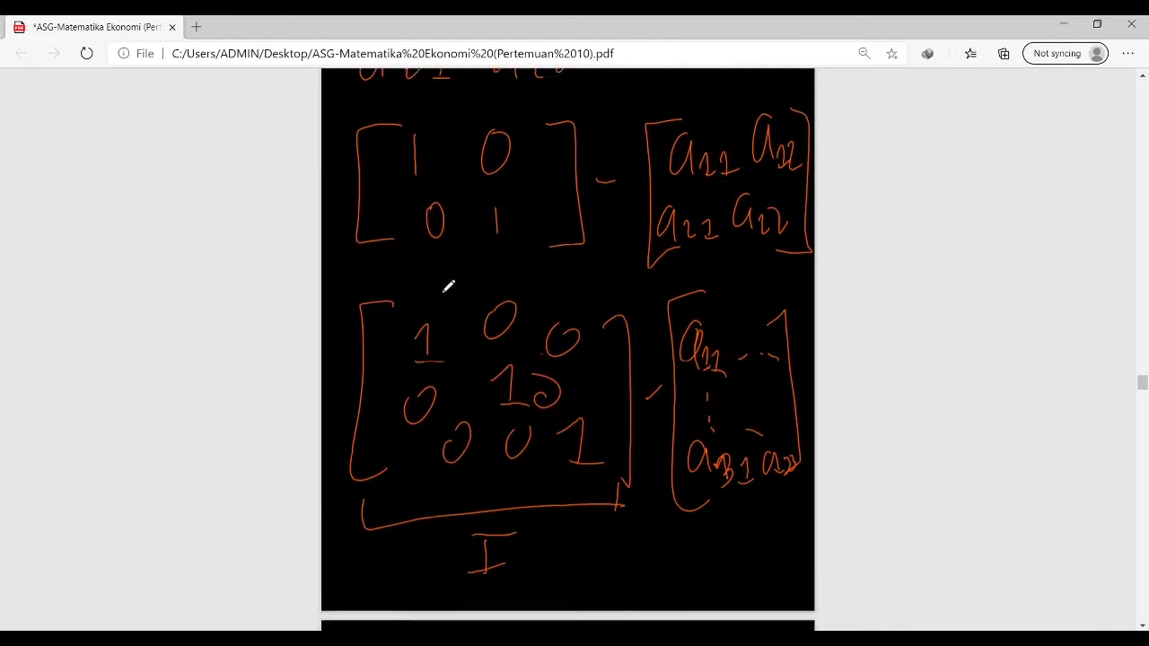
pyautogui.scroll(-3, 442, 298)
pyautogui.moveTo(349, 275); pyautogui.dragTo(364, 285)
pyautogui.moveTo(385, 341); pyautogui.dragTo(429, 353)
pyautogui.moveTo(427, 327)
pyautogui.mouseDown()
pyautogui.moveTo(417, 354)
pyautogui.moveTo(470, 349)
pyautogui.mouseUp()
pyautogui.moveTo(461, 358); pyautogui.dragTo(473, 355)
# Write the factor "(I − A)" after the equals sign of the Um×1 equation
pyautogui.moveTo(529, 293)
pyautogui.mouseDown()
pyautogui.moveTo(503, 297)
pyautogui.moveTo(524, 387)
pyautogui.mouseUp()
pyautogui.moveTo(541, 320); pyautogui.dragTo(552, 368)
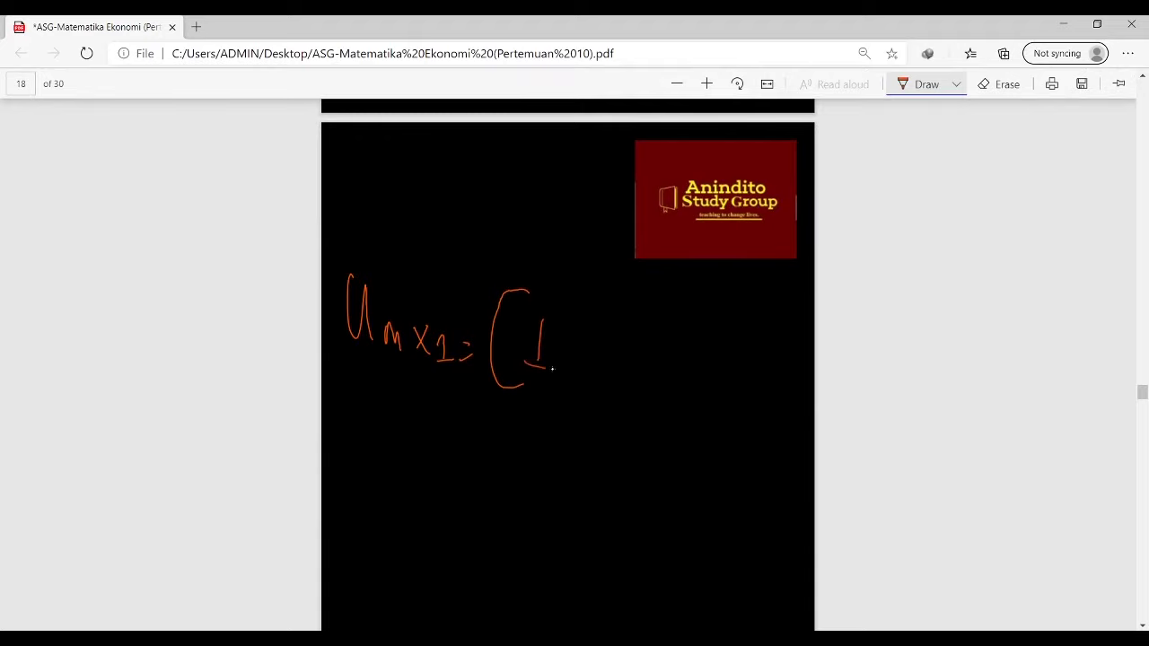
pyautogui.moveTo(525, 324); pyautogui.dragTo(554, 318)
pyautogui.scroll(2, 404, 295)
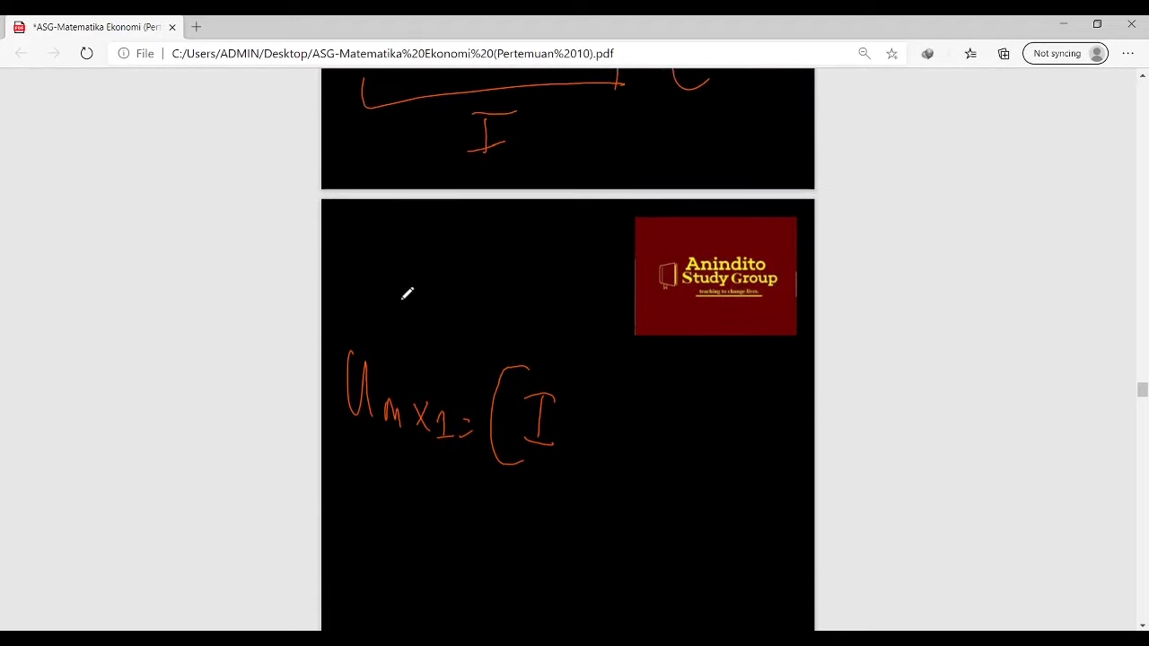
pyautogui.moveTo(555, 429)
pyautogui.mouseDown()
pyautogui.moveTo(612, 441)
pyautogui.moveTo(611, 419)
pyautogui.mouseUp()
pyautogui.moveTo(623, 370); pyautogui.dragTo(629, 472)
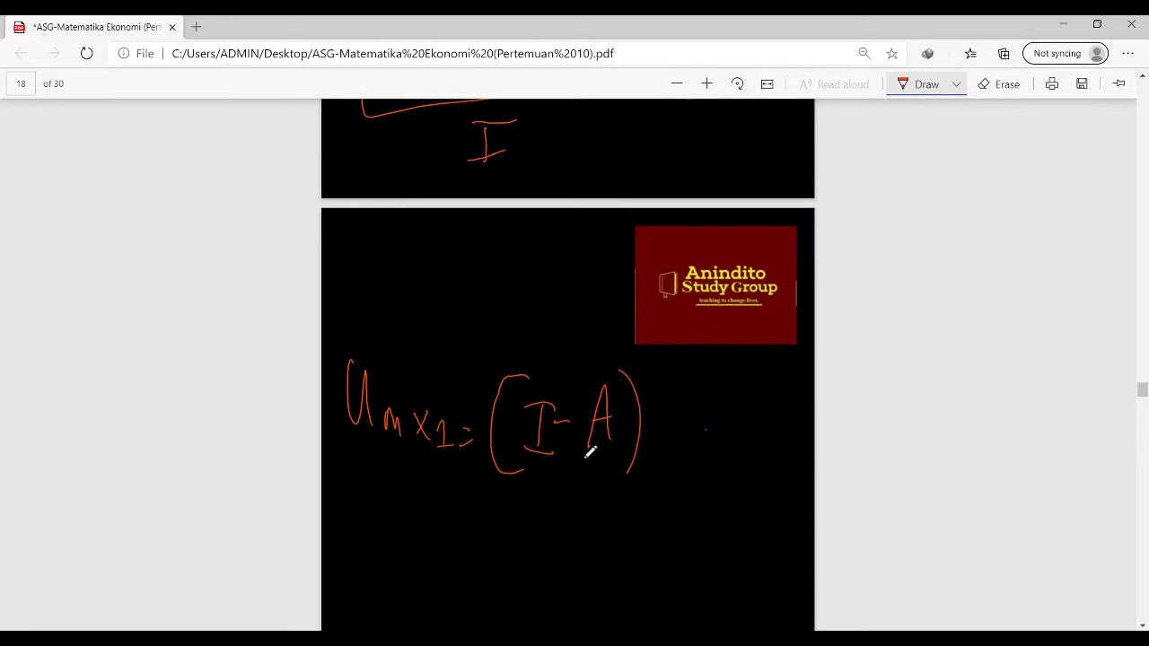
# Review the earlier derivation pages, from the aij definition on page 13 to the identity and coefficient matrices on page 17
pyautogui.scroll(6, 563, 449)
pyautogui.scroll(10, 563, 449)
pyautogui.scroll(3, 562, 449)
pyautogui.scroll(8, 549, 286)
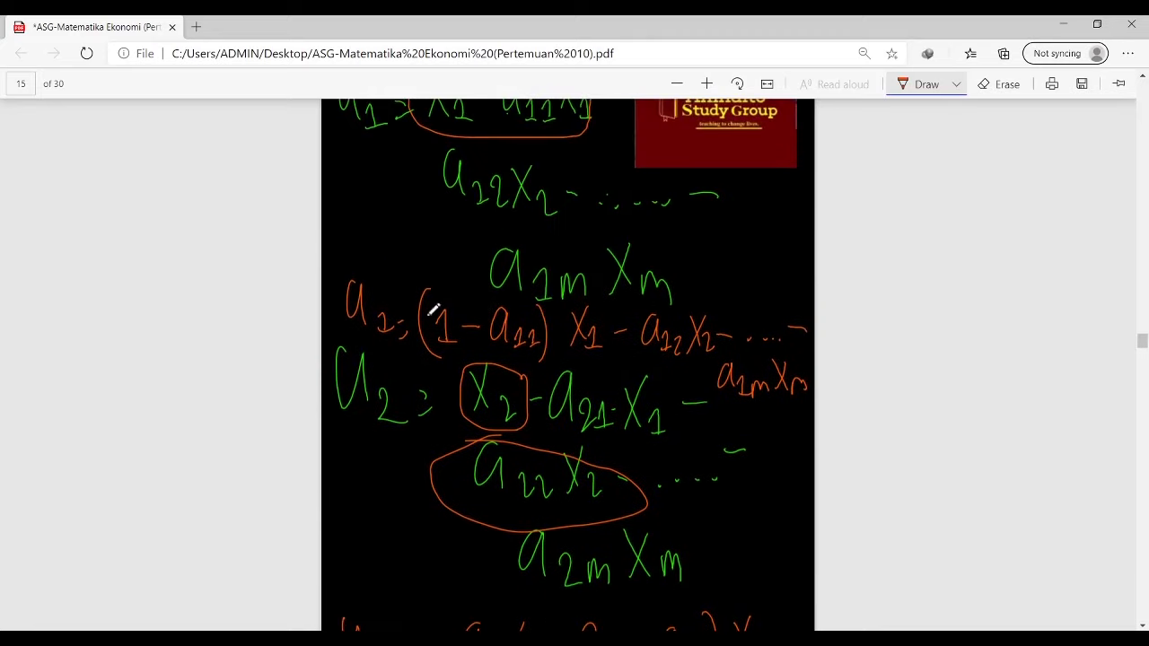
pyautogui.scroll(10, 438, 310)
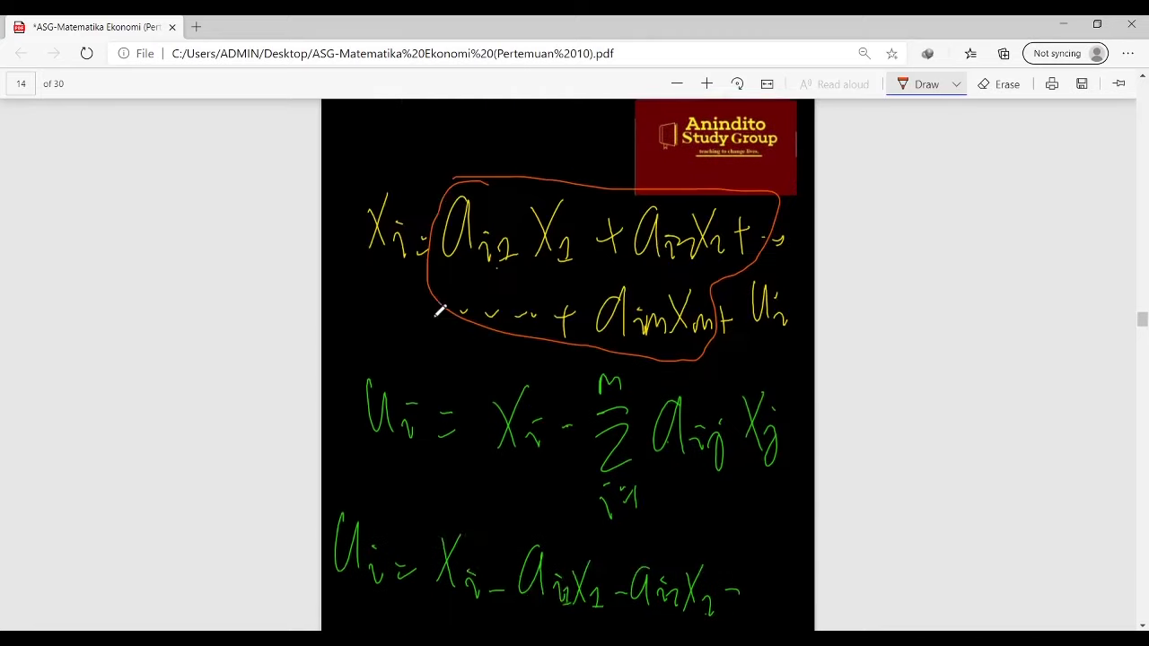
pyautogui.scroll(3, 440, 311)
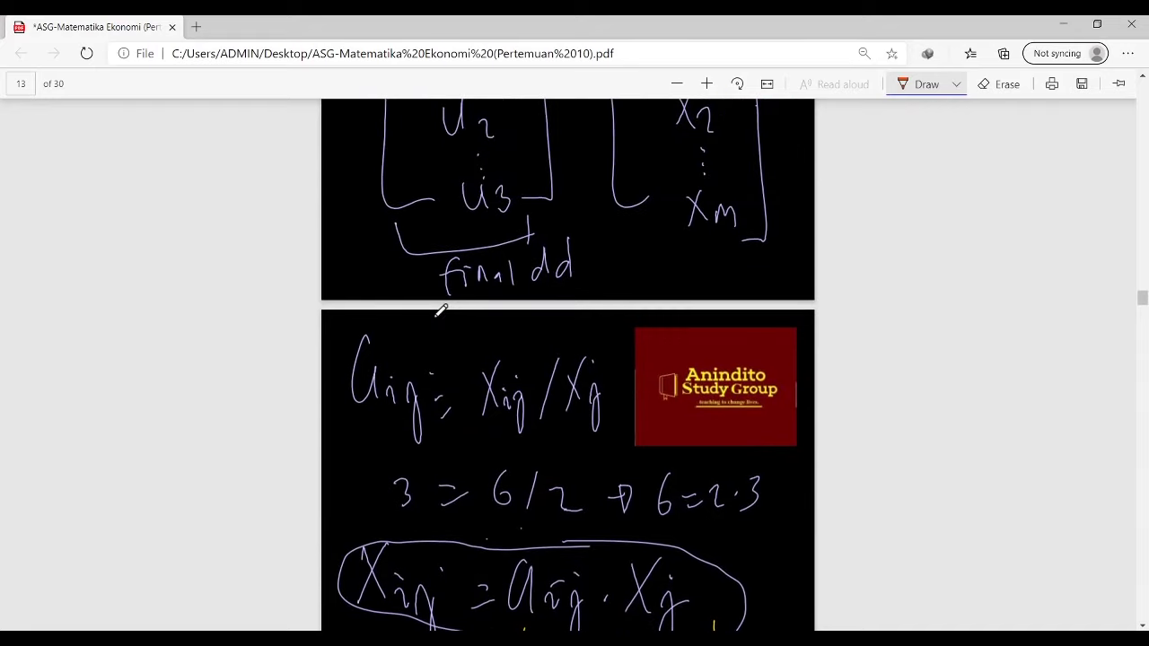
pyautogui.scroll(-5, 439, 305)
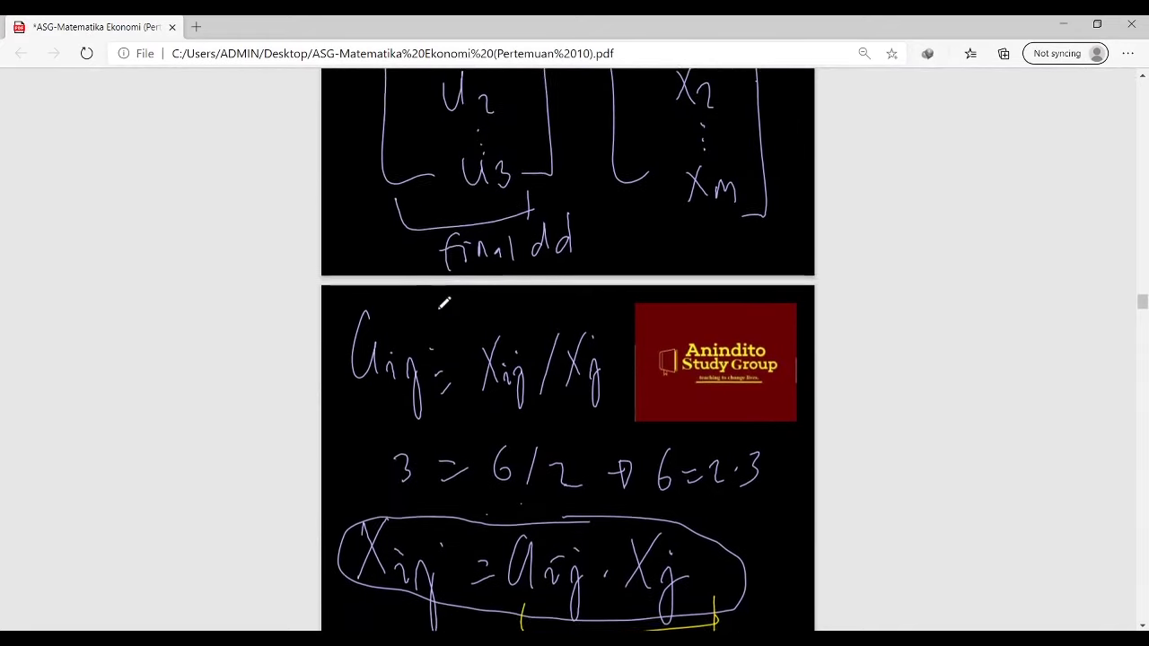
pyautogui.scroll(-15, 443, 304)
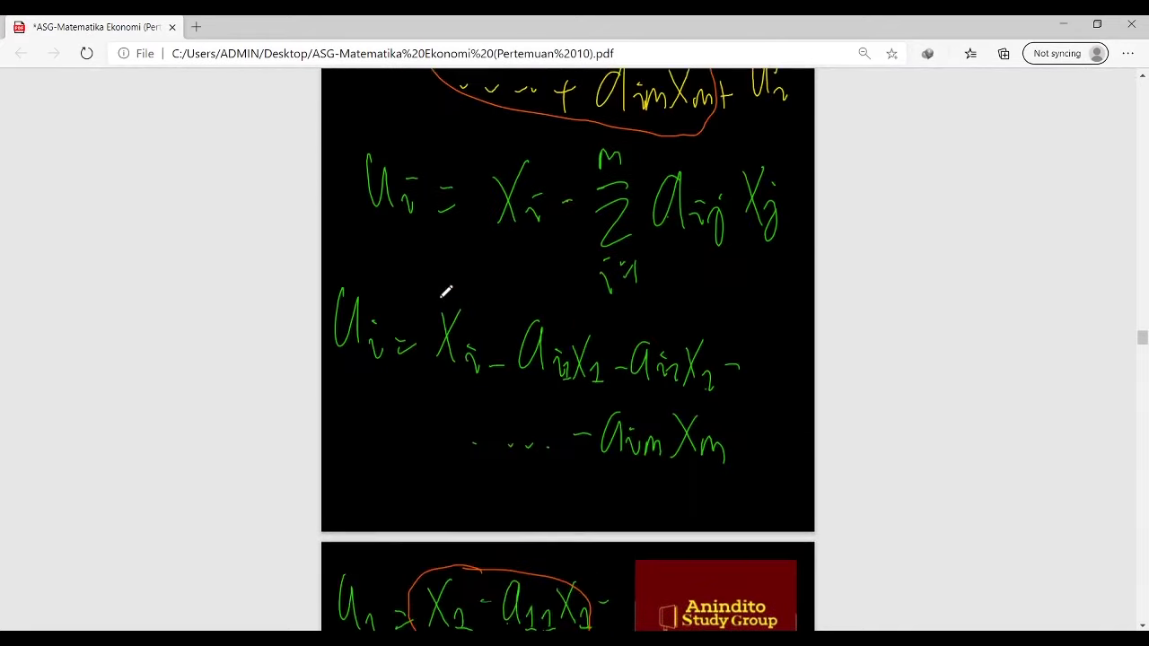
pyautogui.scroll(-15, 445, 292)
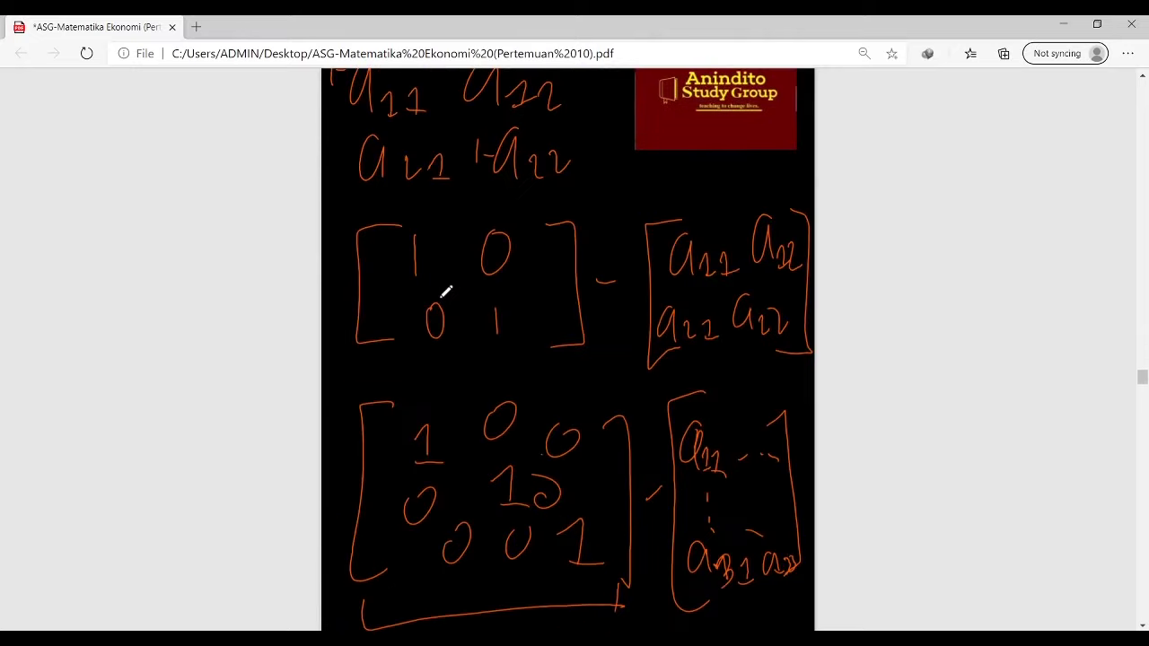
pyautogui.scroll(1, 445, 292)
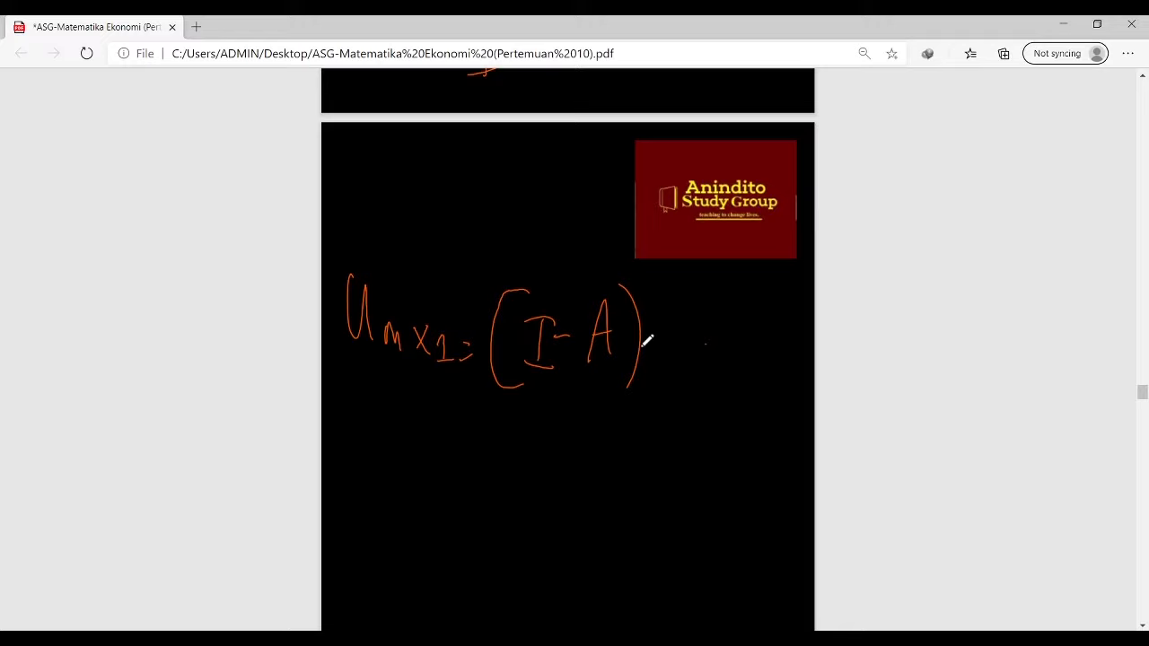
# Complete the equation with the m×m subscript and the factor "· Xm×1", and circle the whole equation
pyautogui.scroll(-1, 646, 340)
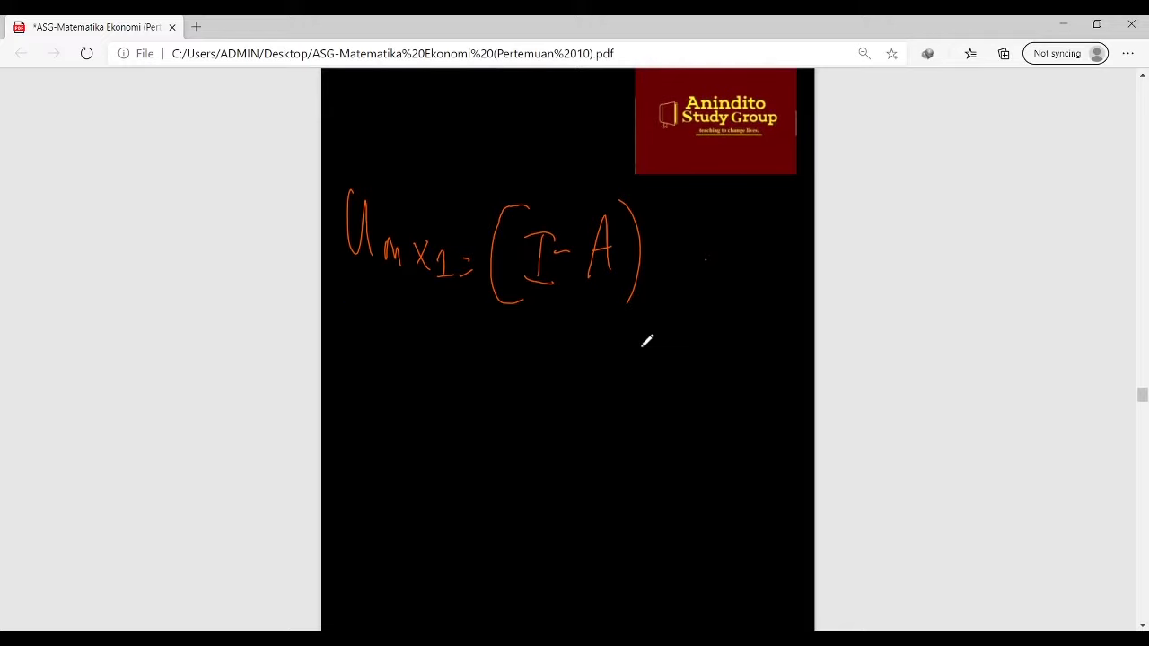
pyautogui.moveTo(662, 303); pyautogui.dragTo(665, 300)
pyautogui.moveTo(669, 283); pyautogui.dragTo(681, 300)
pyautogui.moveTo(684, 282); pyautogui.dragTo(670, 301)
pyautogui.moveTo(572, 316); pyautogui.dragTo(547, 381)
pyautogui.moveTo(547, 336)
pyautogui.mouseDown()
pyautogui.moveTo(576, 381)
pyautogui.moveTo(624, 383)
pyautogui.mouseUp()
pyautogui.moveTo(625, 362)
pyautogui.mouseDown()
pyautogui.moveTo(614, 384)
pyautogui.moveTo(663, 380)
pyautogui.mouseUp()
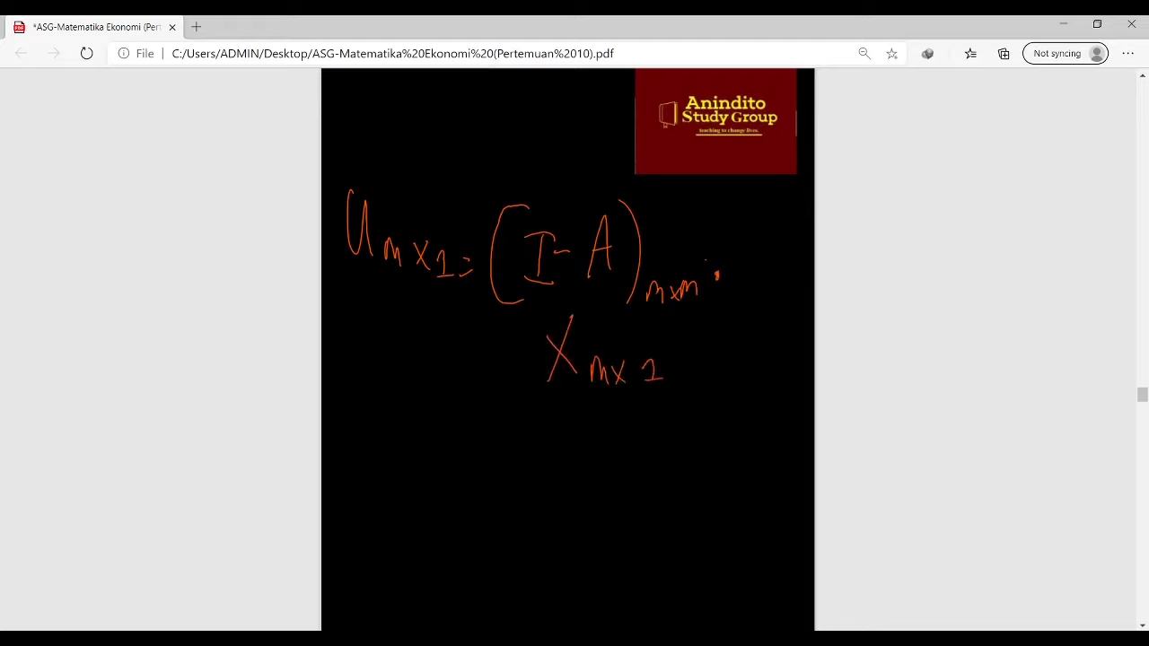
pyautogui.moveTo(395, 140)
pyautogui.mouseDown()
pyautogui.moveTo(367, 136)
pyautogui.moveTo(379, 377)
pyautogui.moveTo(742, 367)
pyautogui.moveTo(719, 231)
pyautogui.moveTo(425, 129)
pyautogui.moveTo(395, 154)
pyautogui.mouseUp()
# Trace the derivation from the Xi summation on page 13 through the Ui, U1 and Um equations to the page 17 matrices
pyautogui.scroll(6, 404, 179)
pyautogui.scroll(15, 414, 206)
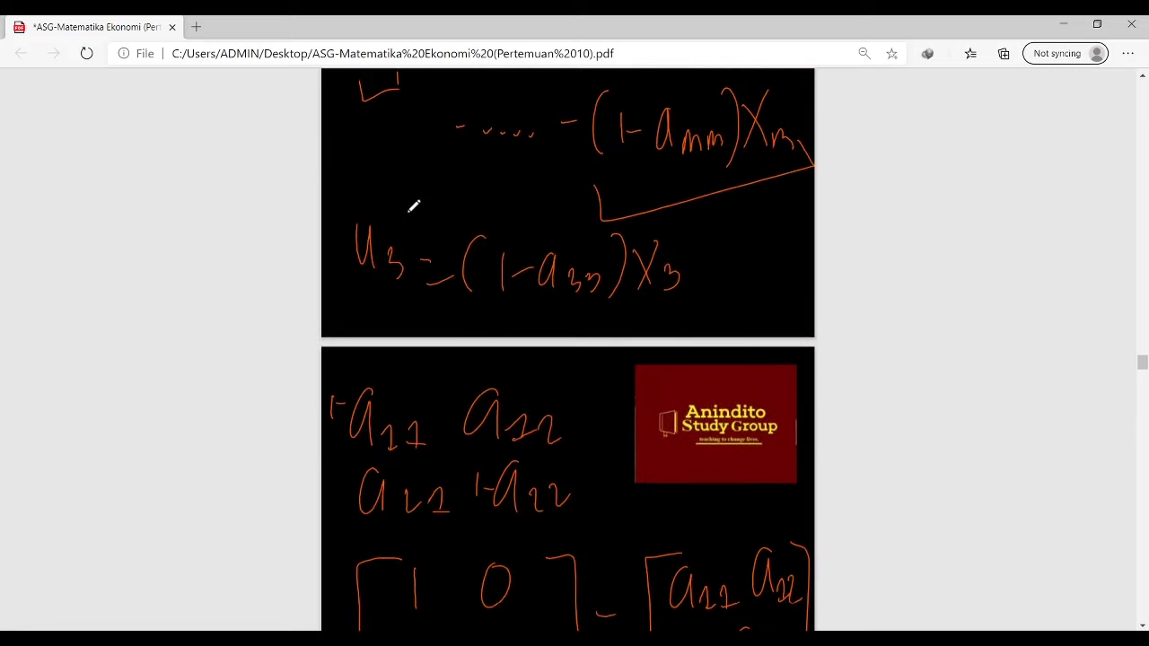
pyautogui.scroll(10, 415, 209)
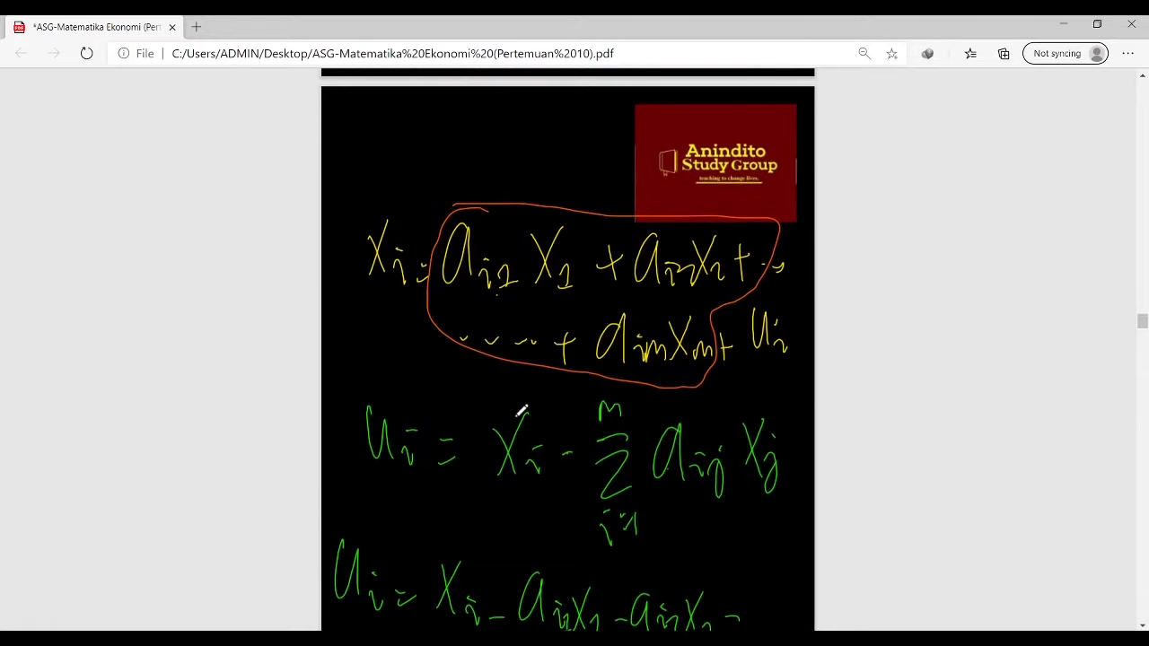
pyautogui.scroll(5, 520, 411)
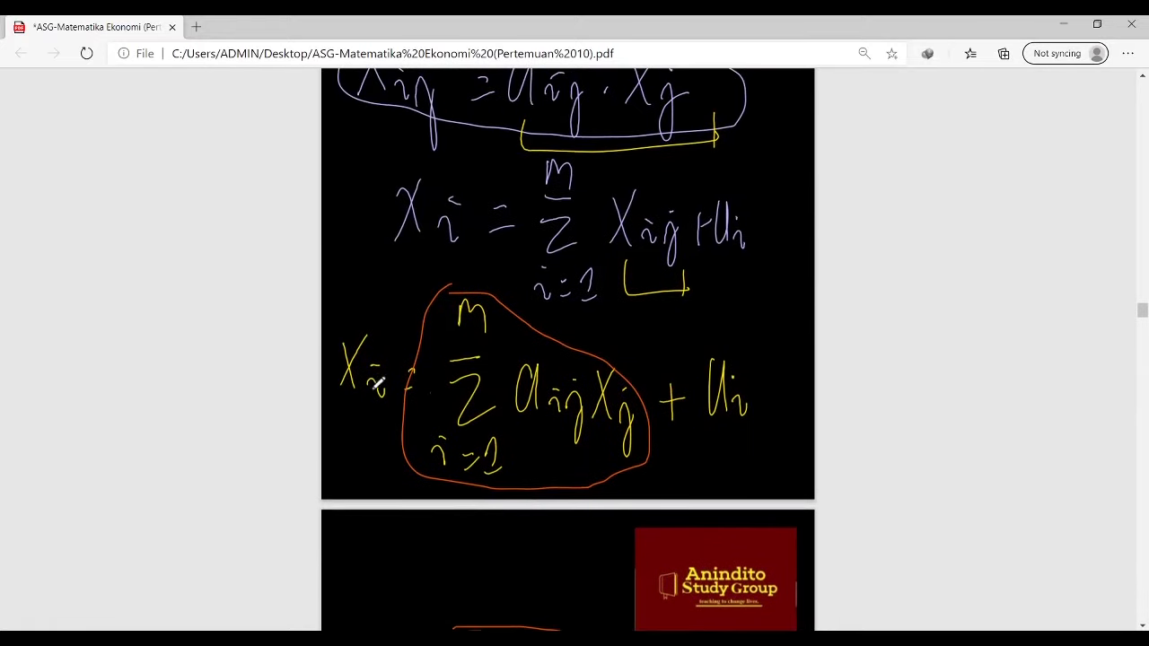
pyautogui.scroll(-4, 460, 391)
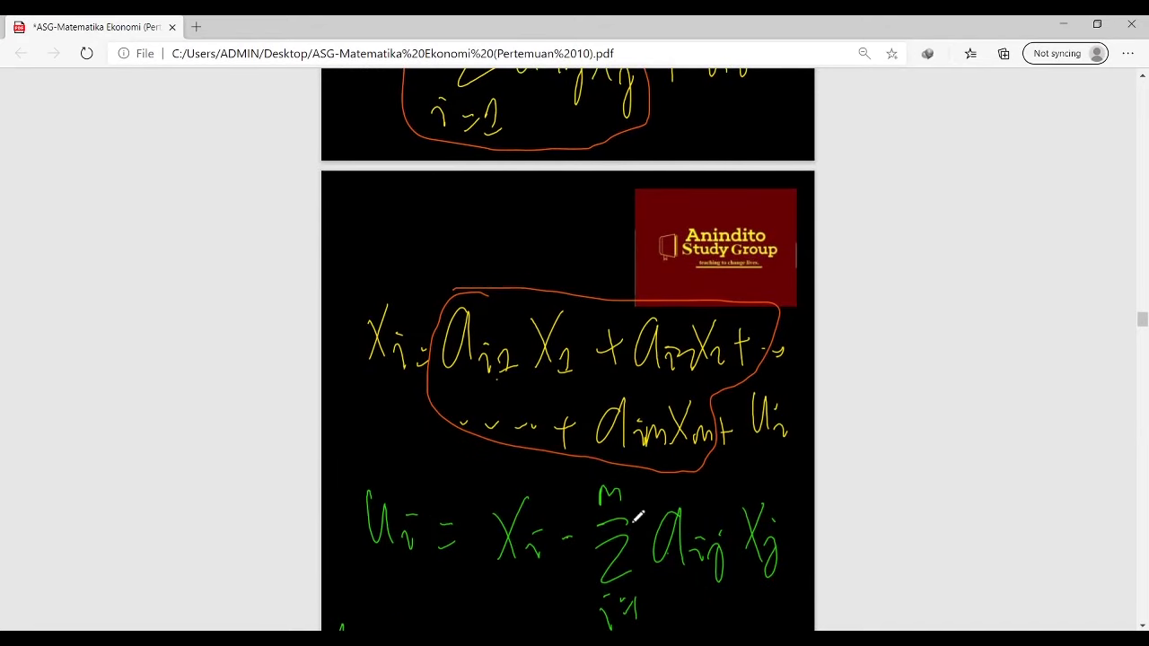
pyautogui.scroll(-3, 718, 525)
pyautogui.scroll(-5, 405, 462)
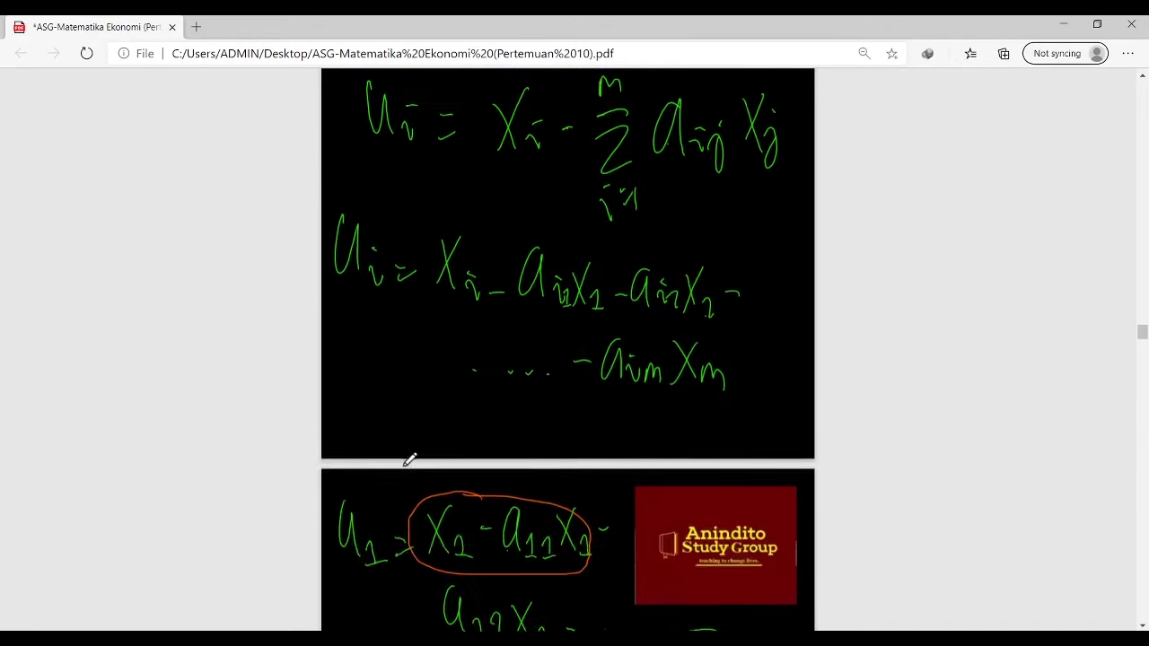
pyautogui.scroll(-10, 408, 460)
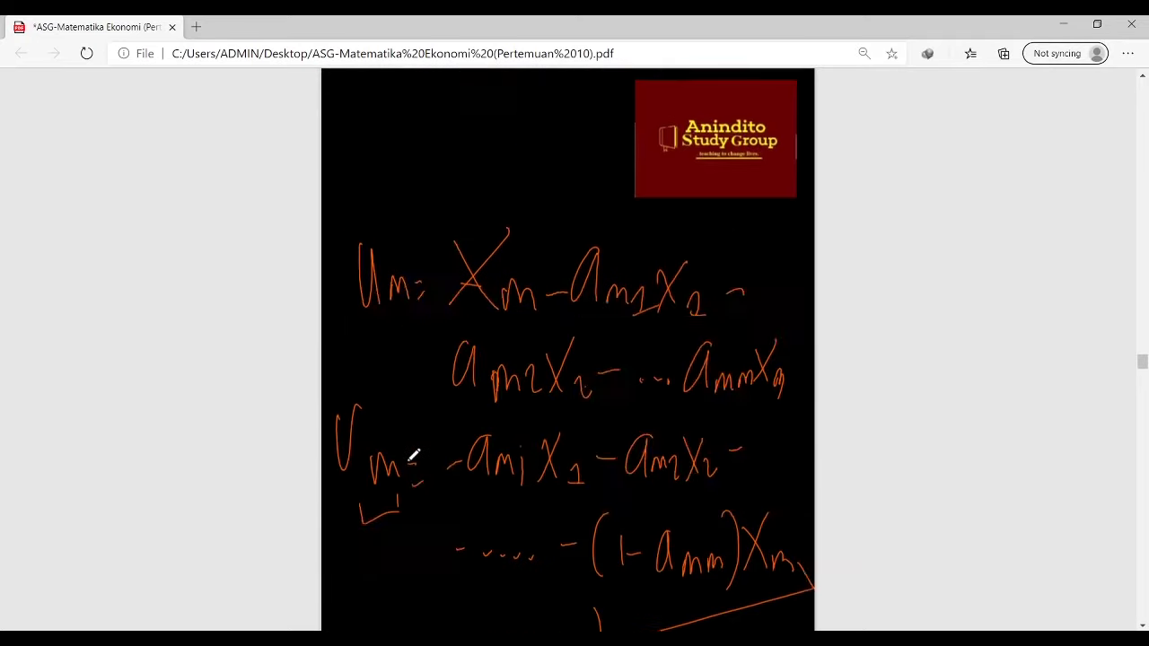
pyautogui.scroll(-8, 525, 370)
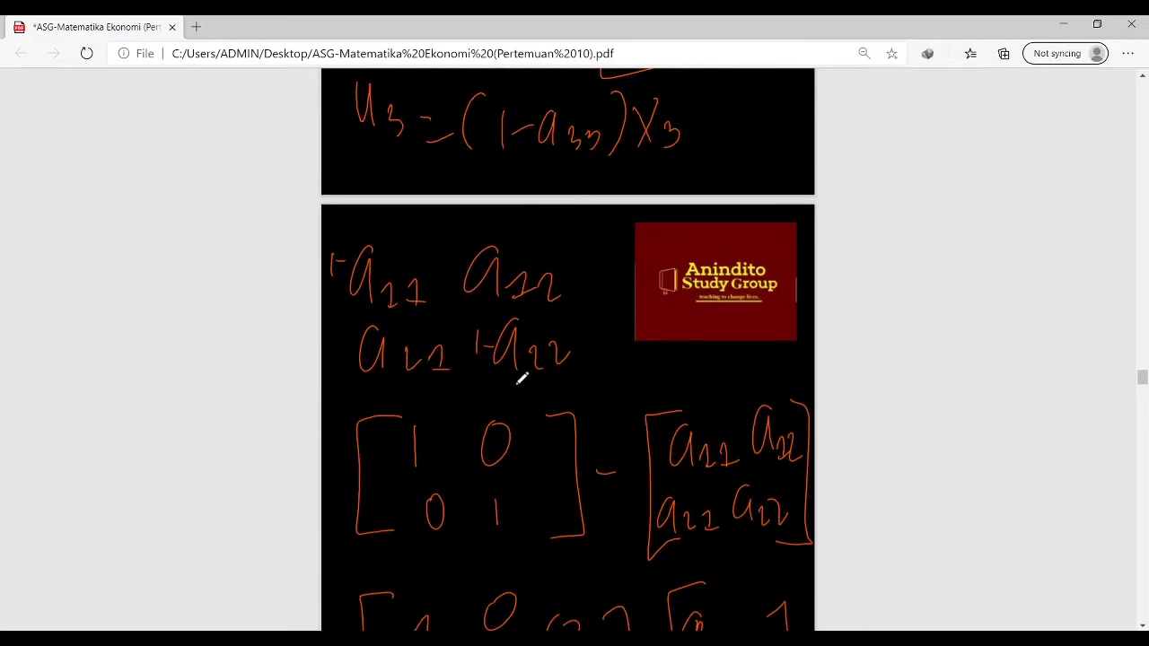
# Compare the regrouped Um and U3 equations on page 16 with the matrices on page 17 and the circled equation
pyautogui.scroll(6, 523, 379)
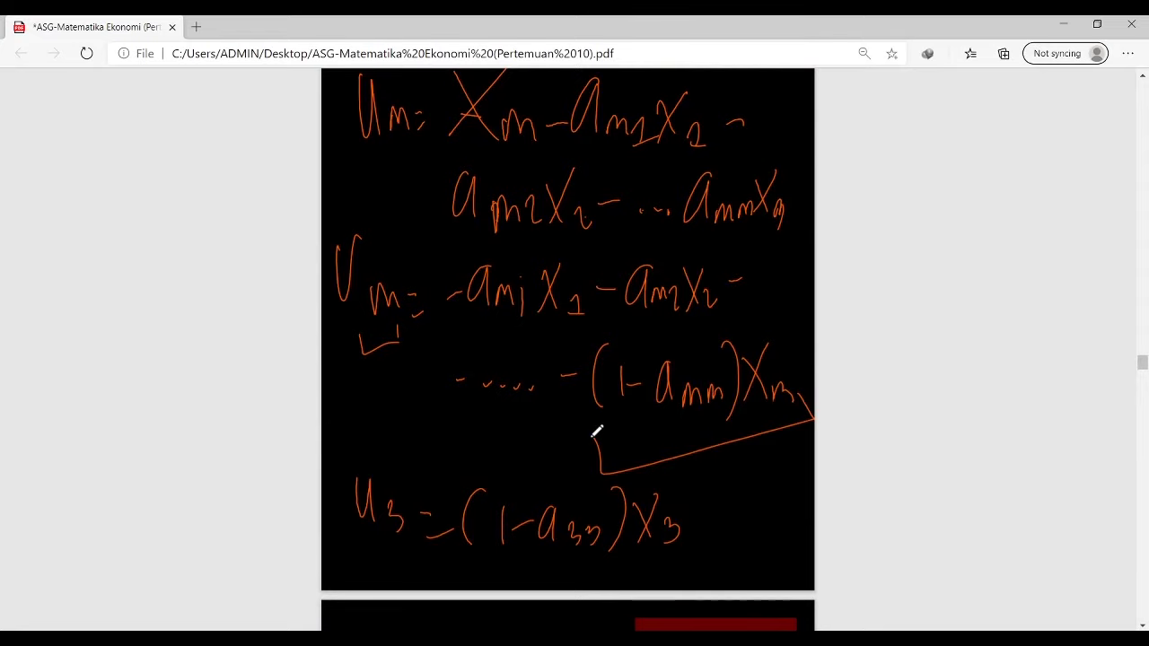
pyautogui.scroll(2, 594, 433)
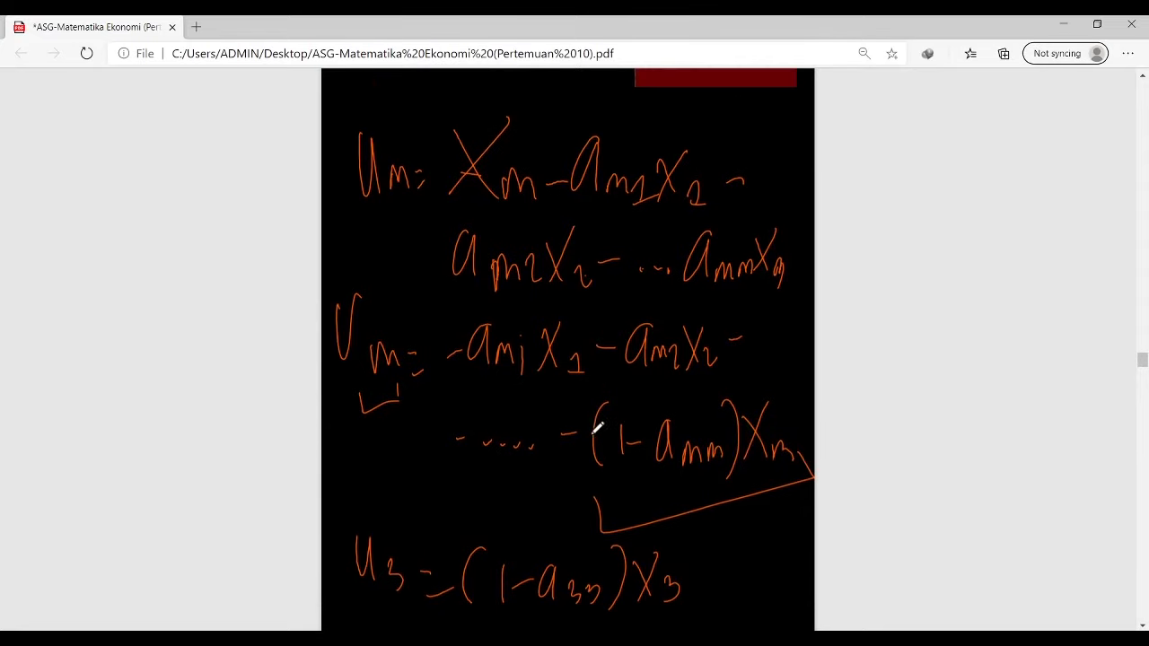
pyautogui.scroll(-5, 768, 474)
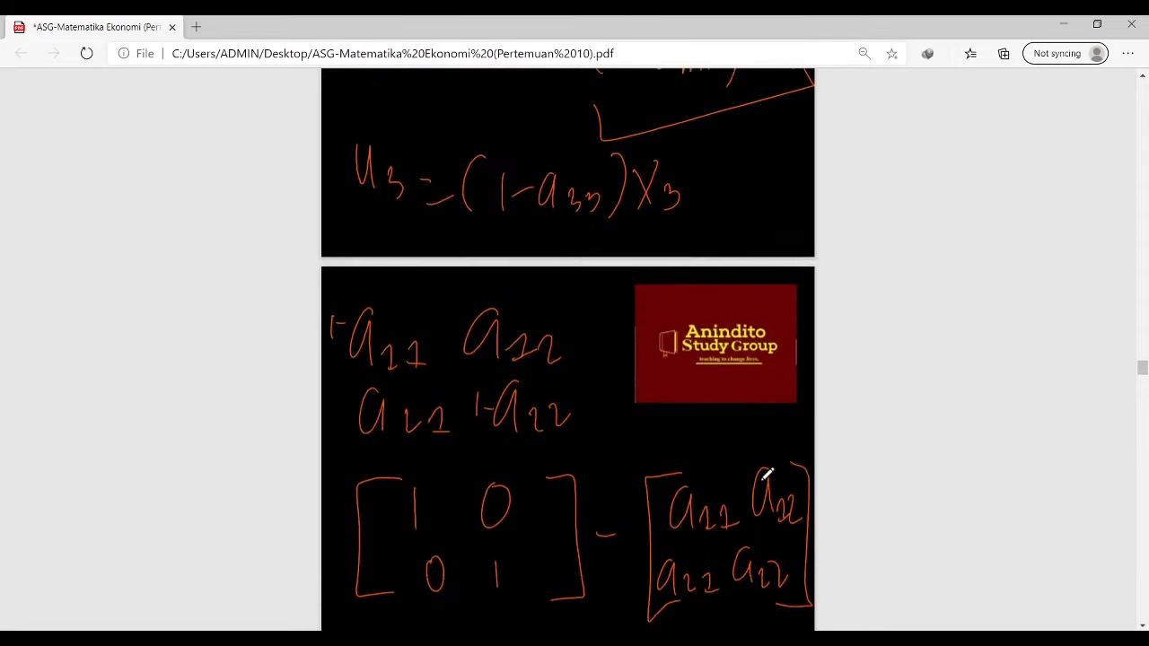
pyautogui.scroll(4, 759, 411)
pyautogui.scroll(-10, 768, 404)
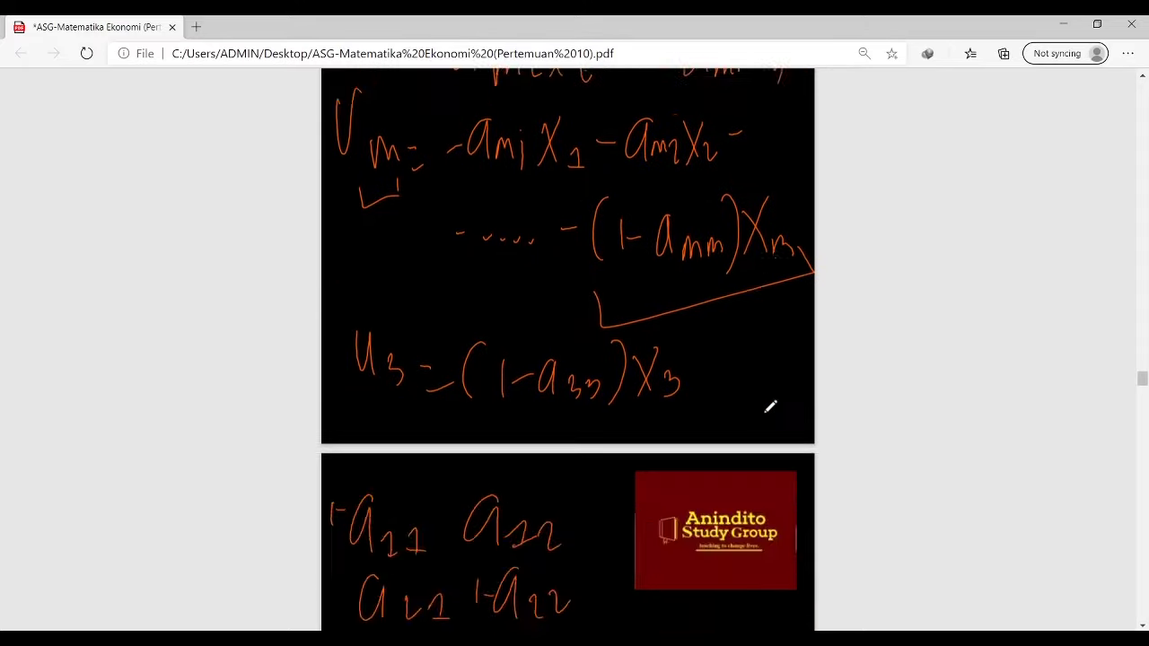
pyautogui.scroll(3, 734, 400)
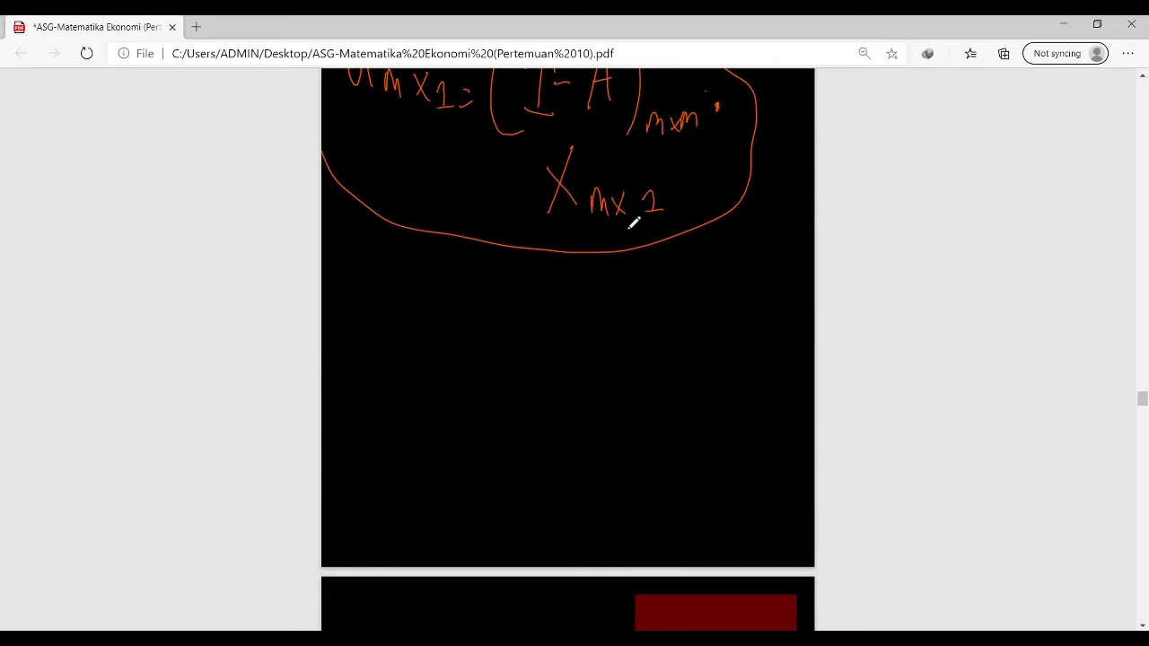
pyautogui.scroll(9, 632, 223)
pyautogui.scroll(8, 633, 223)
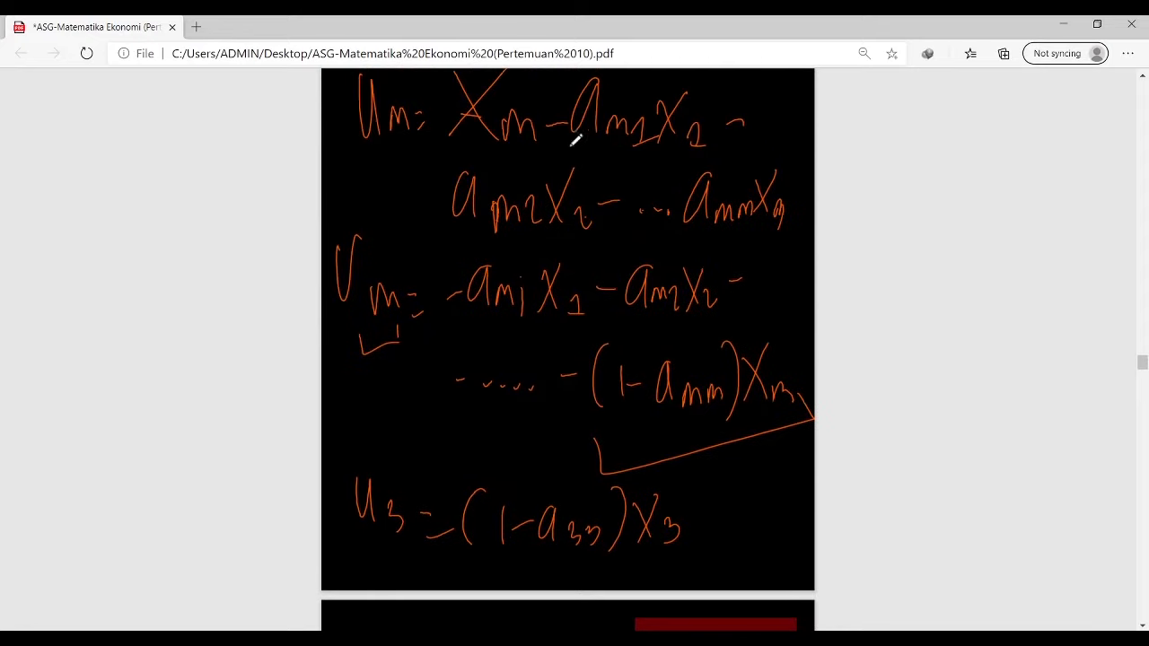
pyautogui.scroll(-10, 716, 171)
pyautogui.scroll(-4, 715, 172)
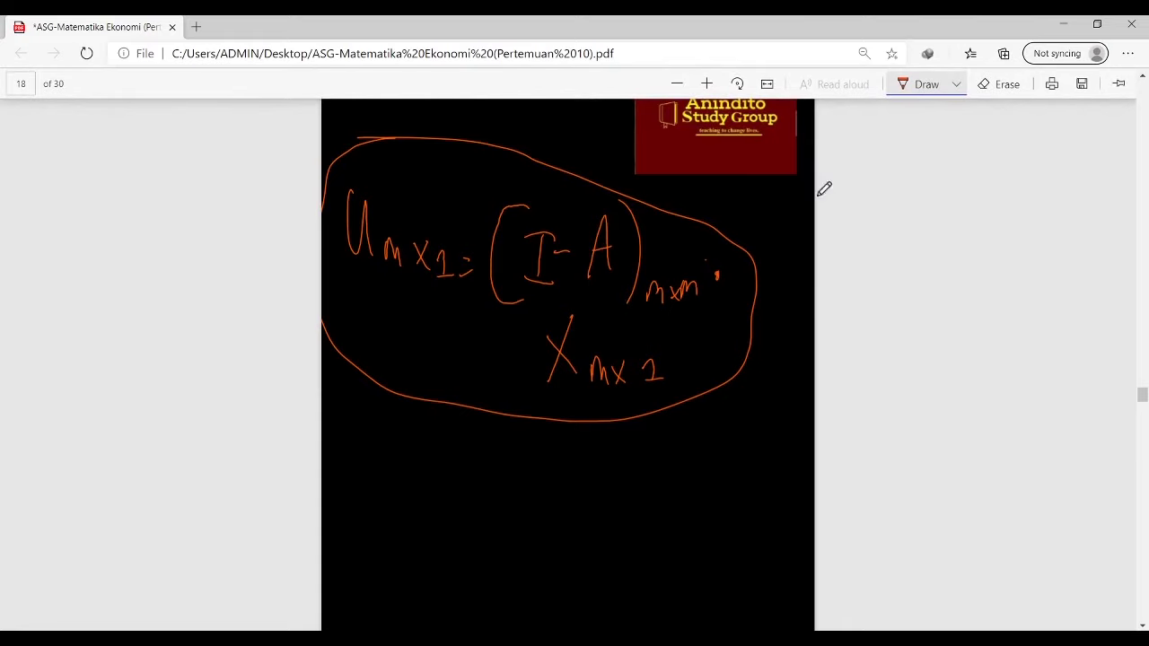
# Change the ink color to yellow and bracket the m×1 subscript of U, labelling it "A"
pyautogui.click(956, 85)
pyautogui.click(944, 170)
pyautogui.click(857, 497)
pyautogui.scroll(1, 670, 351)
pyautogui.scroll(-2, 672, 351)
pyautogui.scroll(2, 667, 341)
pyautogui.scroll(-1, 668, 341)
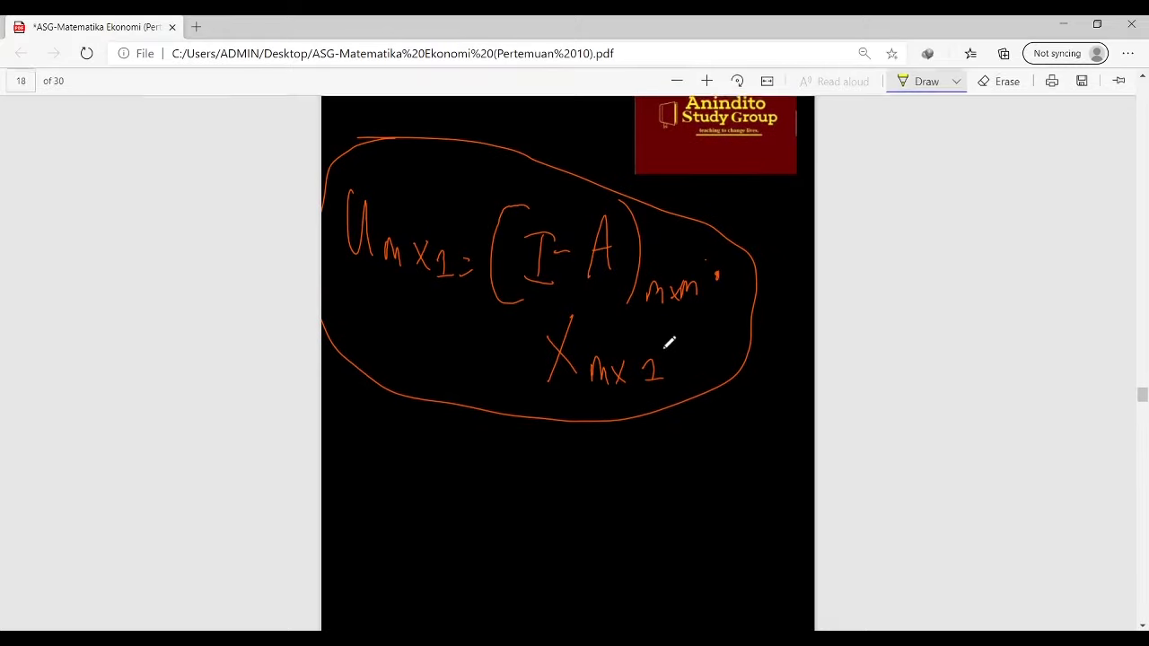
pyautogui.moveTo(369, 275)
pyautogui.mouseDown()
pyautogui.moveTo(447, 304)
pyautogui.moveTo(436, 321)
pyautogui.mouseUp()
pyautogui.moveTo(393, 357)
pyautogui.mouseDown()
pyautogui.moveTo(419, 359)
pyautogui.moveTo(431, 339)
pyautogui.mouseUp()
# Bracket the (I − A)m×m factor with the label "B" and the m×1 subscript of X with the label "C"
pyautogui.moveTo(549, 169)
pyautogui.mouseDown()
pyautogui.moveTo(687, 185)
pyautogui.moveTo(704, 221)
pyautogui.mouseUp()
pyautogui.moveTo(596, 109); pyautogui.dragTo(596, 157)
pyautogui.moveTo(594, 108)
pyautogui.mouseDown()
pyautogui.moveTo(619, 134)
pyautogui.moveTo(597, 158)
pyautogui.mouseUp()
pyautogui.moveTo(558, 400)
pyautogui.mouseDown()
pyautogui.moveTo(630, 434)
pyautogui.moveTo(668, 429)
pyautogui.mouseUp()
pyautogui.moveTo(666, 404)
pyautogui.mouseDown()
pyautogui.moveTo(677, 428)
pyautogui.moveTo(633, 479)
pyautogui.mouseUp()
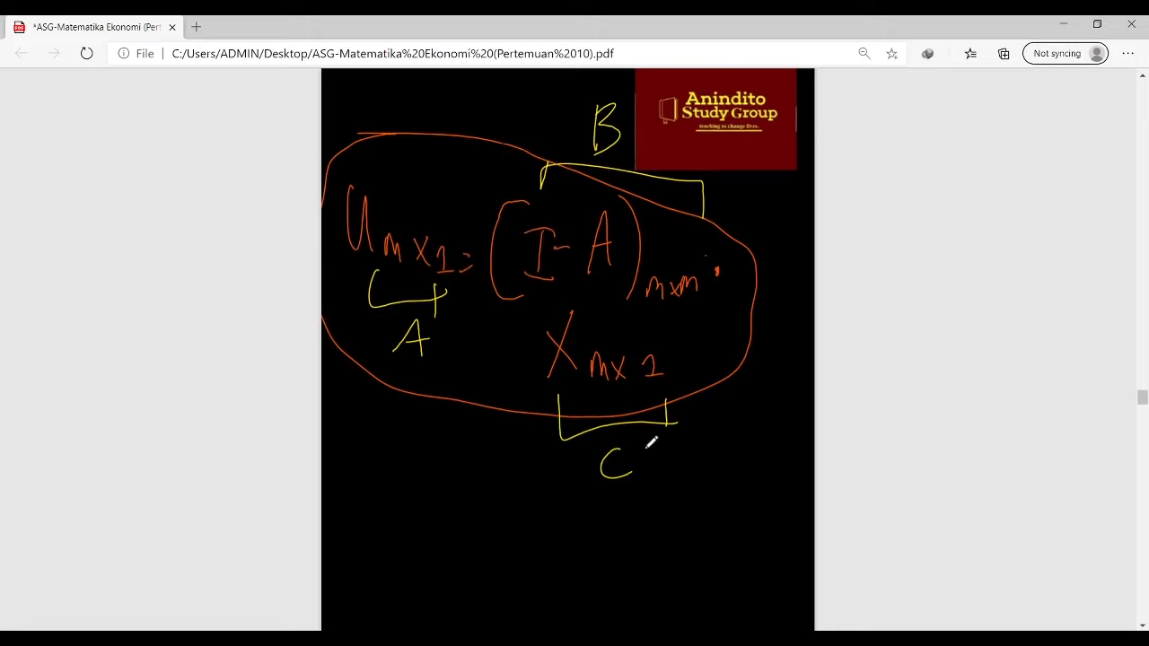
pyautogui.scroll(-2, 650, 441)
pyautogui.scroll(2, 650, 442)
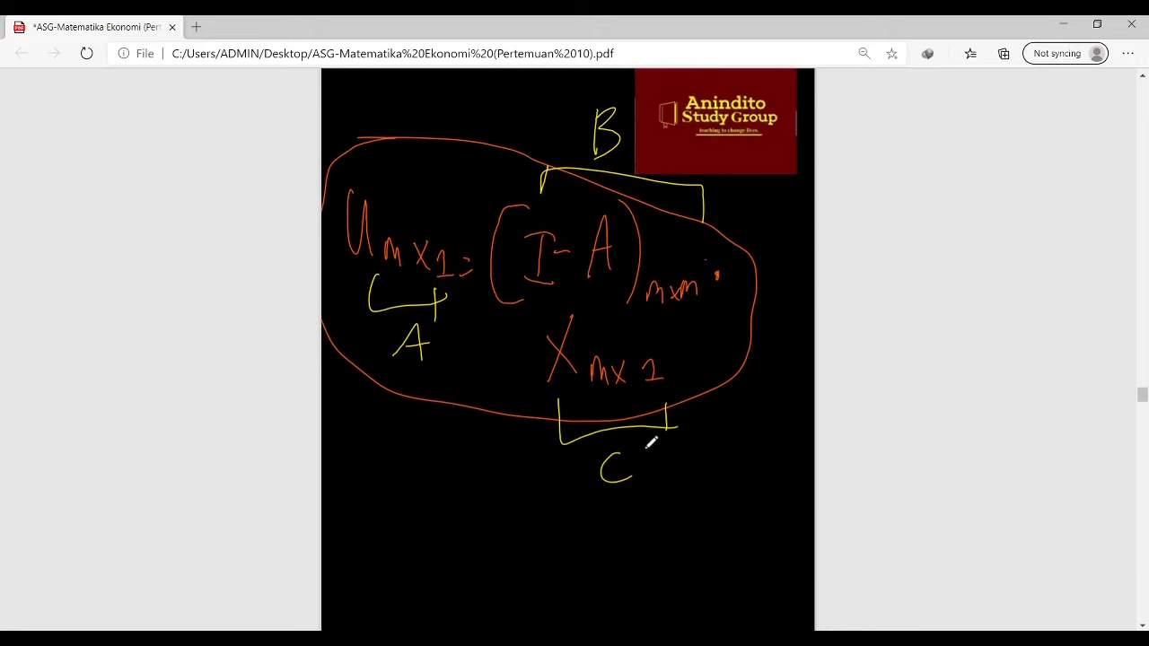
# Handwrite the substituted equation "A = B.C" below the circled matrix equation on page 18
pyautogui.scroll(-1, 650, 442)
pyautogui.scroll(1, 650, 442)
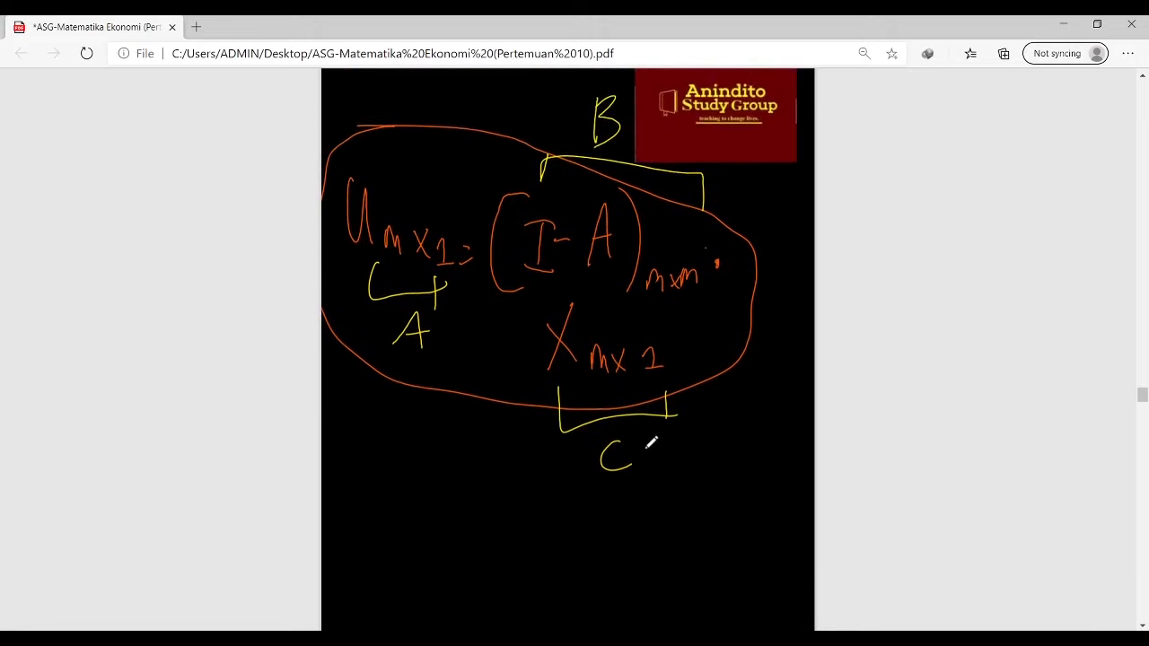
pyautogui.scroll(-1, 650, 441)
pyautogui.scroll(1, 650, 441)
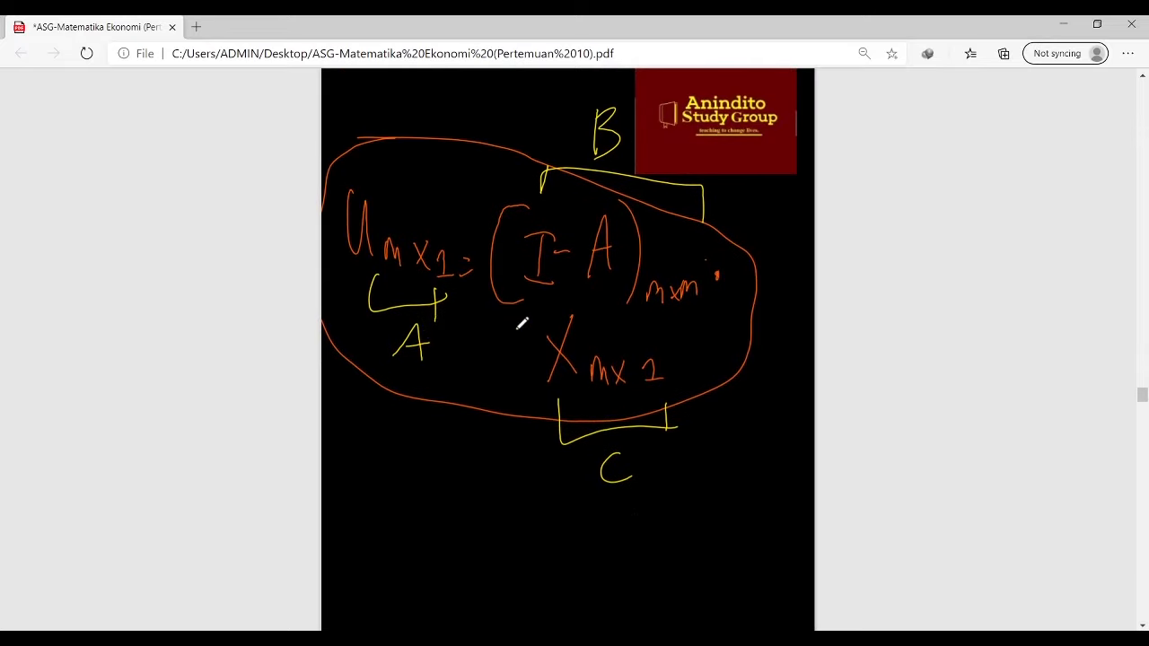
pyautogui.moveTo(431, 569)
pyautogui.mouseDown()
pyautogui.moveTo(466, 564)
pyautogui.moveTo(465, 541)
pyautogui.mouseUp()
pyautogui.moveTo(508, 541)
pyautogui.mouseDown()
pyautogui.moveTo(522, 541)
pyautogui.moveTo(529, 558)
pyautogui.moveTo(566, 526)
pyautogui.mouseUp()
pyautogui.moveTo(565, 528); pyautogui.dragTo(576, 576)
pyautogui.moveTo(643, 531); pyautogui.dragTo(645, 569)
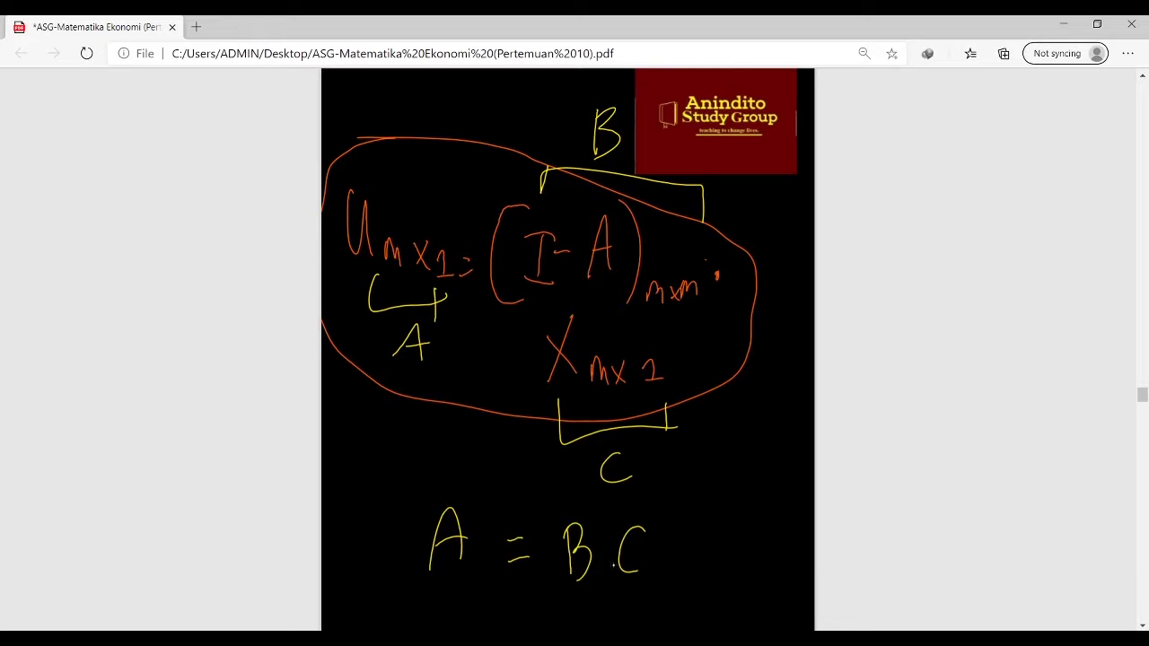
# Premultiply both sides of the A = B.C equation by B⁻¹ and bracket the B⁻¹·B product
pyautogui.scroll(-3, 643, 575)
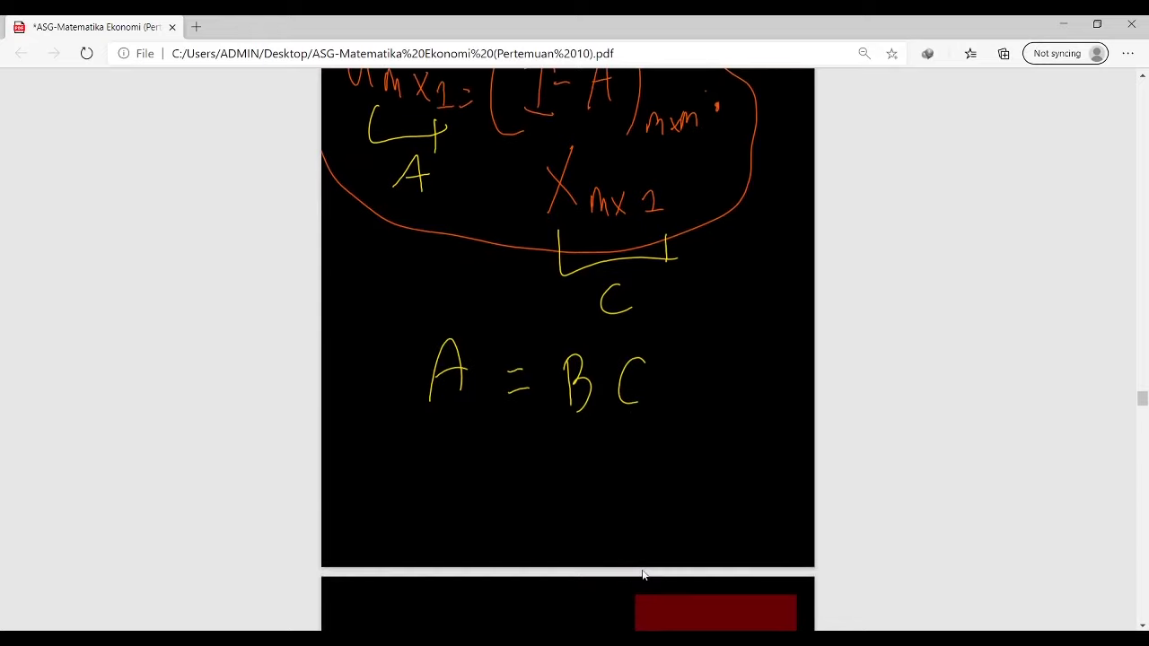
pyautogui.moveTo(530, 350)
pyautogui.mouseDown()
pyautogui.moveTo(533, 405)
pyautogui.moveTo(546, 340)
pyautogui.moveTo(562, 343)
pyautogui.mouseUp()
pyautogui.moveTo(364, 338); pyautogui.dragTo(370, 387)
pyautogui.moveTo(385, 341); pyautogui.dragTo(411, 342)
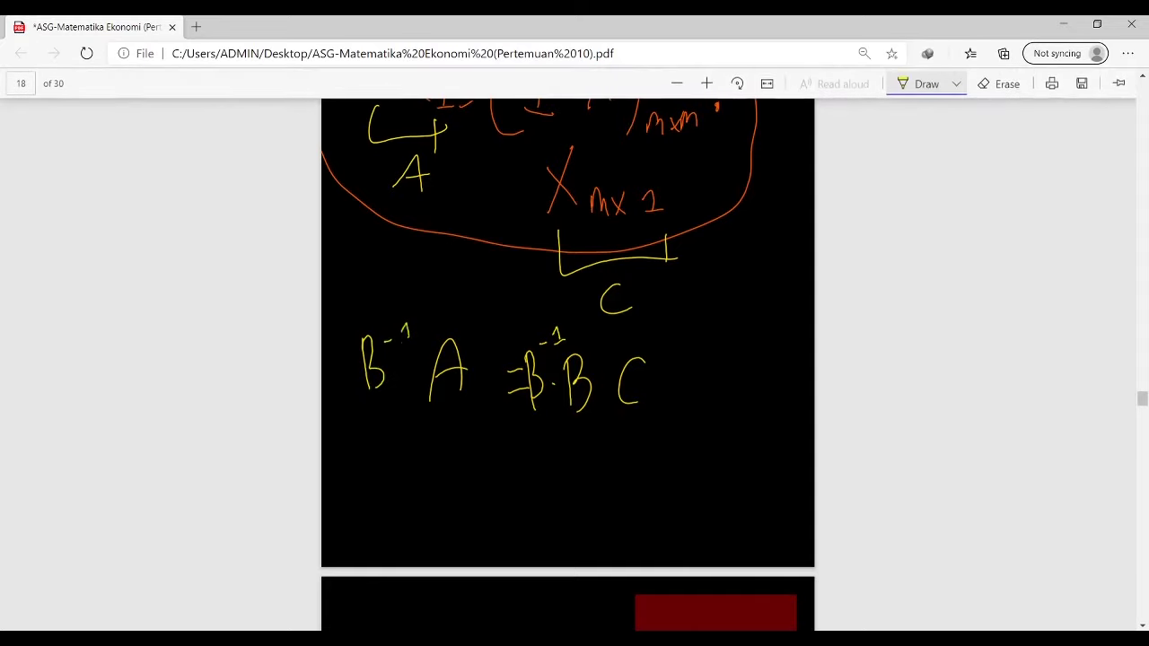
pyautogui.moveTo(529, 415)
pyautogui.mouseDown()
pyautogui.moveTo(538, 438)
pyautogui.moveTo(594, 417)
pyautogui.mouseUp()
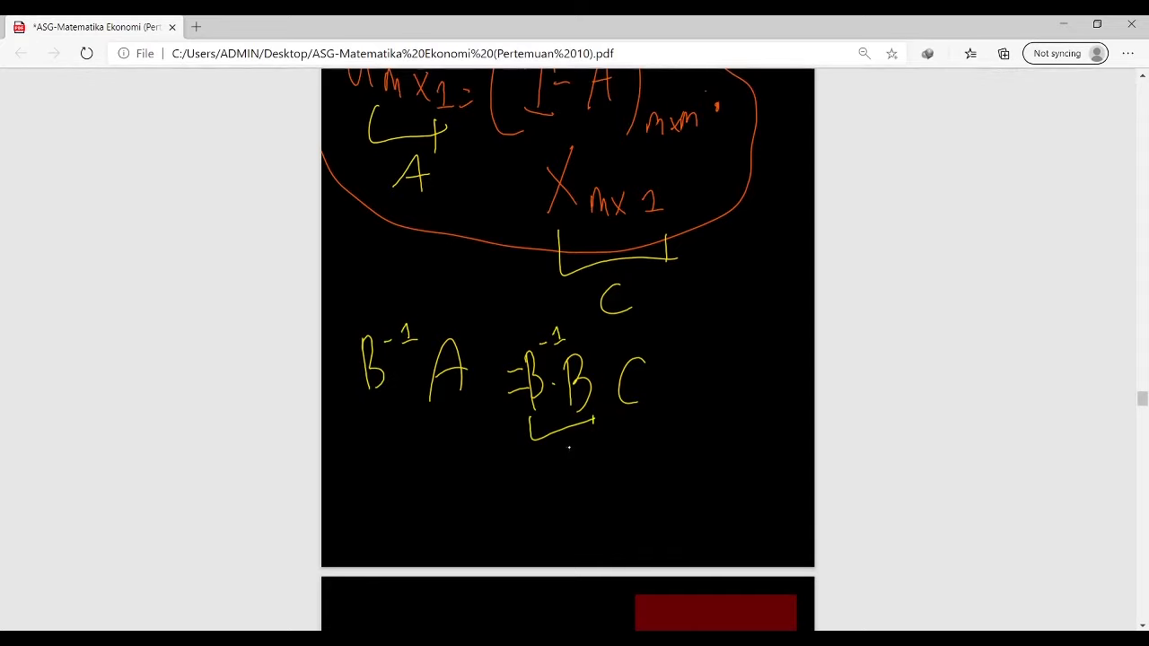
# Write the solved equation "C = B⁻¹ . A" below the bracketed product
pyautogui.moveTo(421, 460); pyautogui.dragTo(436, 485)
pyautogui.moveTo(461, 473); pyautogui.dragTo(475, 469)
pyautogui.moveTo(461, 486)
pyautogui.mouseDown()
pyautogui.moveTo(488, 482)
pyautogui.moveTo(529, 519)
pyautogui.mouseUp()
pyautogui.moveTo(526, 469); pyautogui.dragTo(533, 518)
pyautogui.moveTo(602, 471)
pyautogui.mouseDown()
pyautogui.moveTo(614, 485)
pyautogui.moveTo(661, 458)
pyautogui.mouseUp()
pyautogui.click(628, 505)
pyautogui.moveTo(662, 457); pyautogui.dragTo(674, 504)
# Write "Xm×1 =" on page 19 to begin the solution for X, checking it against the labelled equation on page 18
pyautogui.scroll(-4, 693, 492)
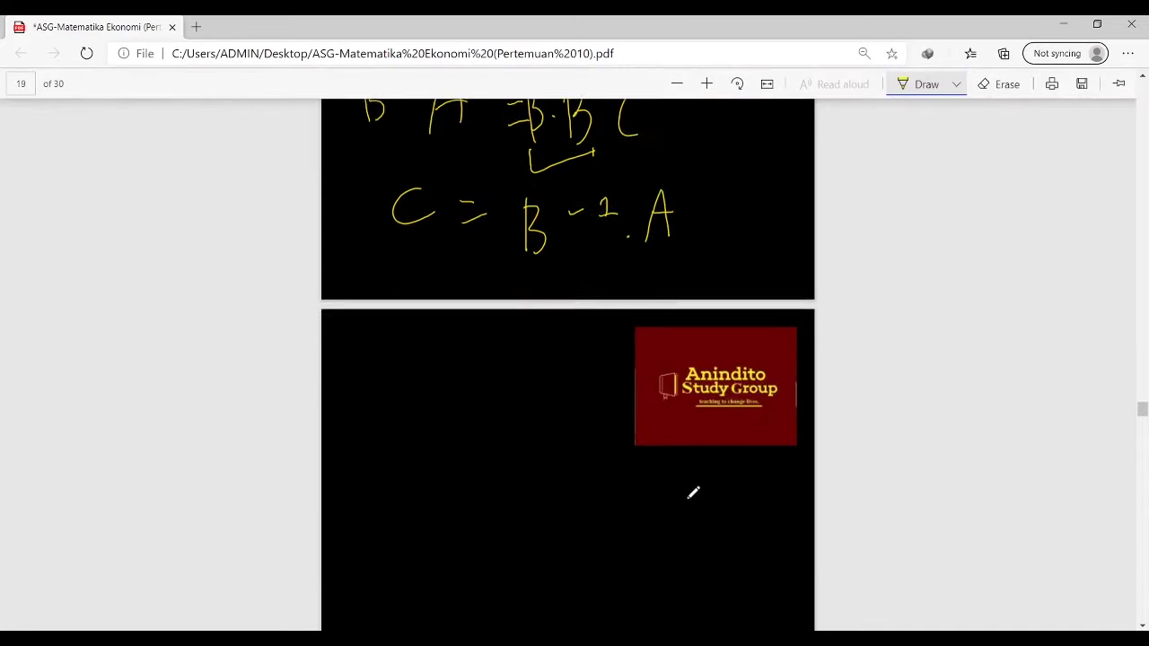
pyautogui.moveTo(361, 388)
pyautogui.mouseDown()
pyautogui.moveTo(381, 440)
pyautogui.moveTo(352, 438)
pyautogui.moveTo(433, 442)
pyautogui.mouseUp()
pyautogui.moveTo(432, 427); pyautogui.dragTo(419, 443)
pyautogui.moveTo(443, 423); pyautogui.dragTo(452, 440)
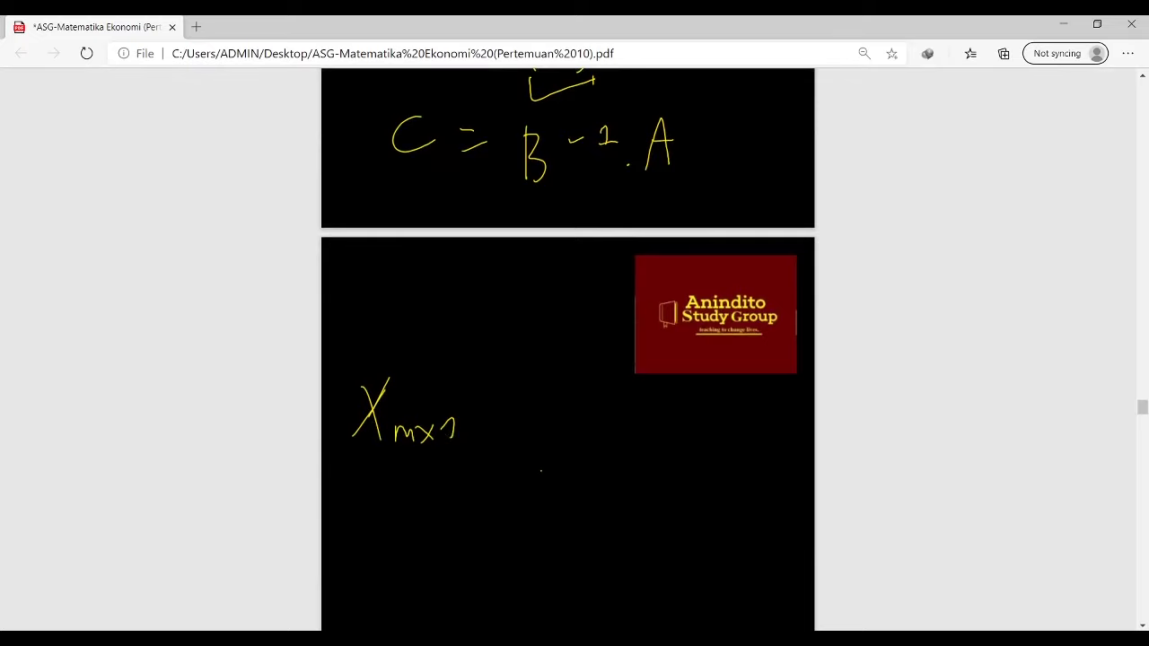
pyautogui.scroll(5, 541, 469)
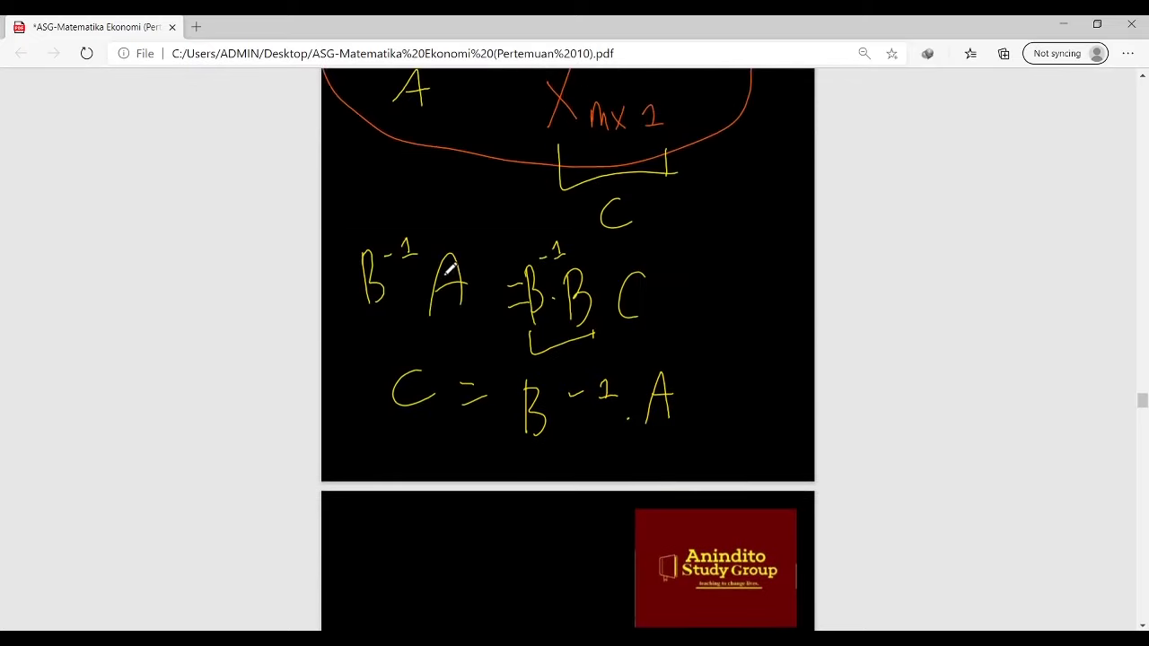
pyautogui.scroll(1, 469, 313)
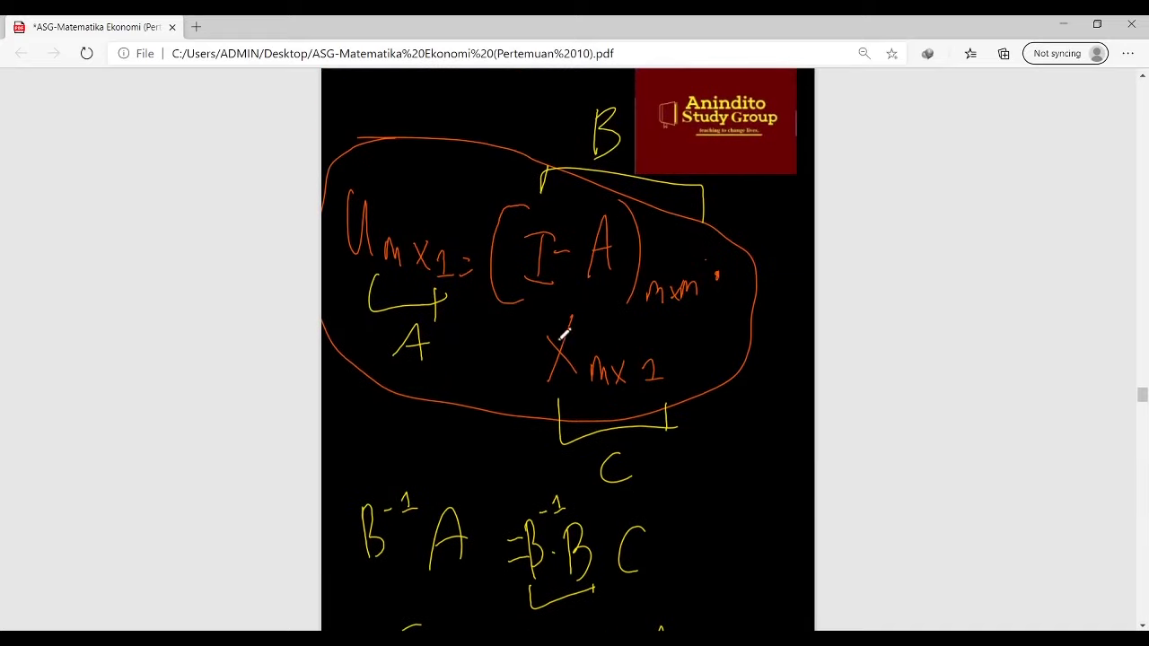
pyautogui.scroll(-4, 636, 262)
pyautogui.scroll(-3, 640, 269)
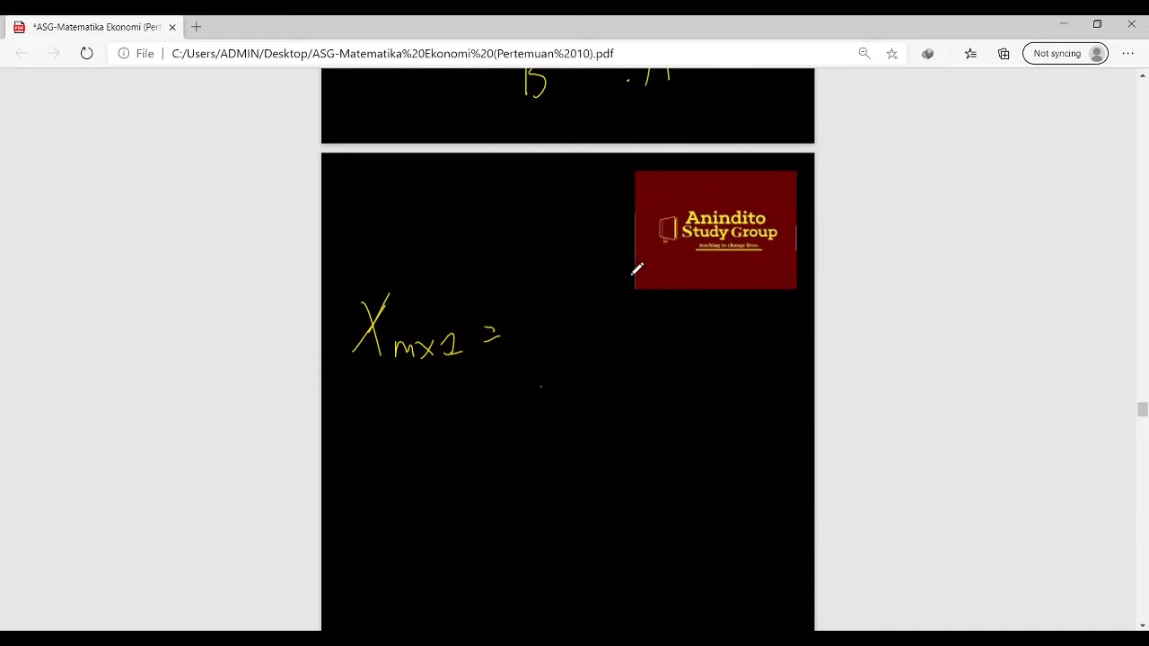
# Write the inverse factor (I − A)⁻¹ with the subscript m×m after the equals sign
pyautogui.moveTo(555, 303); pyautogui.dragTo(542, 370)
pyautogui.moveTo(561, 323)
pyautogui.mouseDown()
pyautogui.moveTo(585, 365)
pyautogui.moveTo(604, 344)
pyautogui.mouseUp()
pyautogui.moveTo(608, 364)
pyautogui.mouseDown()
pyautogui.moveTo(622, 324)
pyautogui.moveTo(636, 360)
pyautogui.mouseUp()
pyautogui.moveTo(637, 303)
pyautogui.mouseDown()
pyautogui.moveTo(643, 377)
pyautogui.moveTo(668, 312)
pyautogui.moveTo(688, 320)
pyautogui.moveTo(697, 358)
pyautogui.mouseUp()
pyautogui.moveTo(701, 343)
pyautogui.mouseDown()
pyautogui.moveTo(715, 357)
pyautogui.moveTo(703, 359)
pyautogui.mouseUp()
pyautogui.moveTo(721, 358)
pyautogui.mouseDown()
pyautogui.moveTo(731, 346)
pyautogui.moveTo(743, 360)
pyautogui.mouseUp()
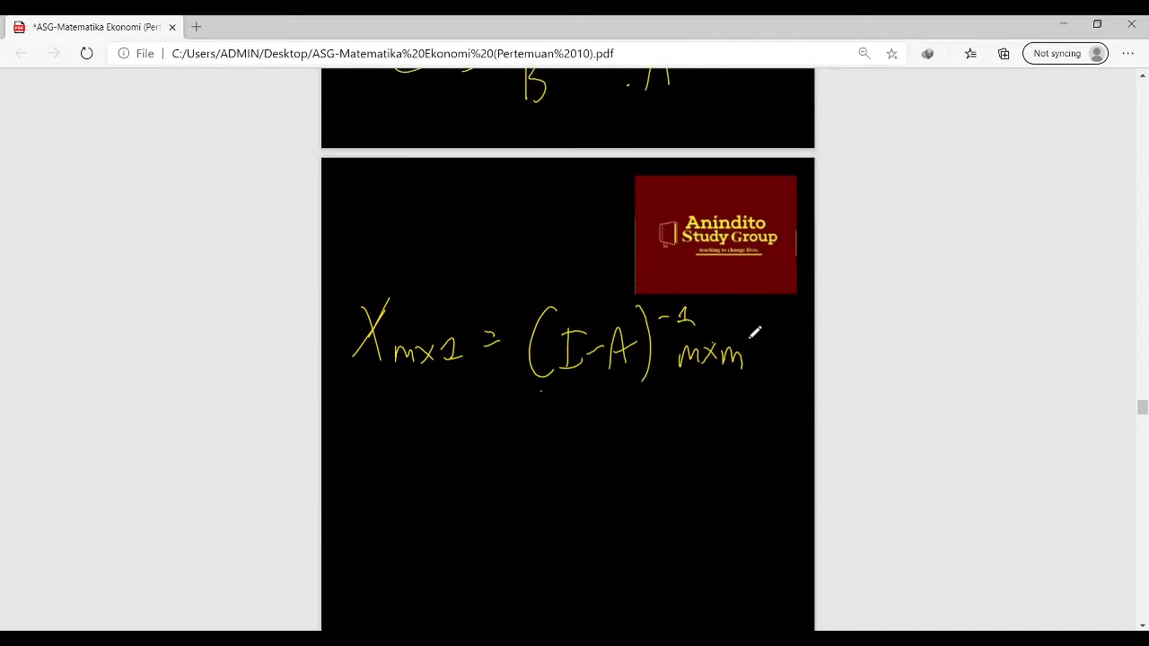
# Complete the page 19 equation with the factor Um×1 and circle the whole equation
pyautogui.scroll(5, 755, 334)
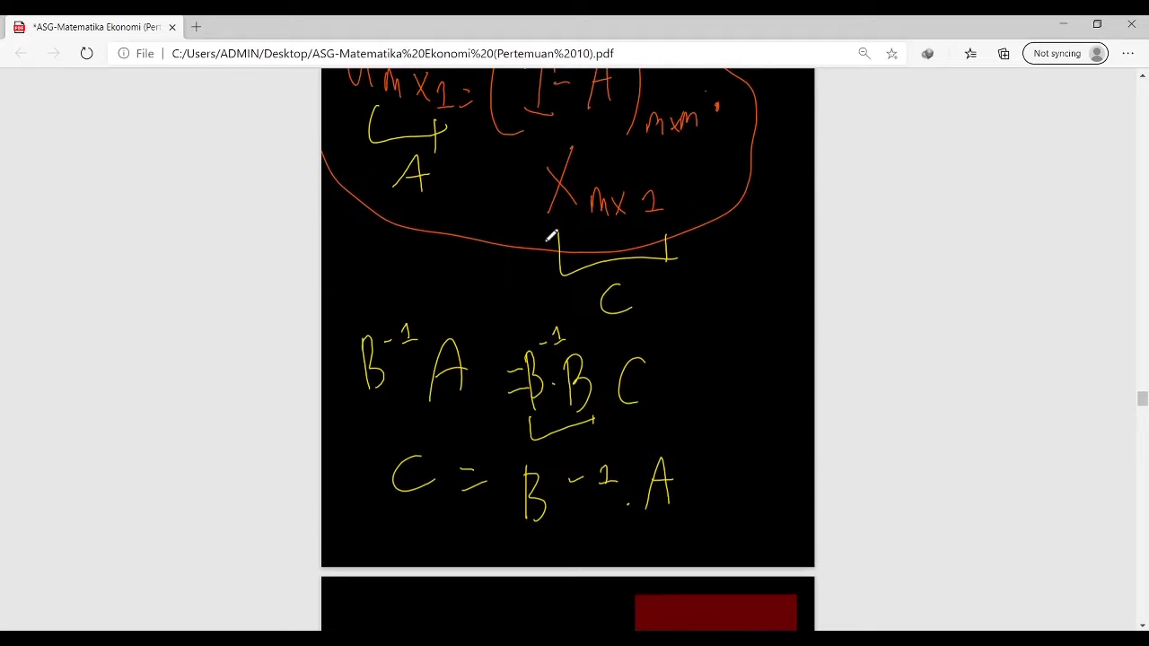
pyautogui.scroll(-4, 449, 188)
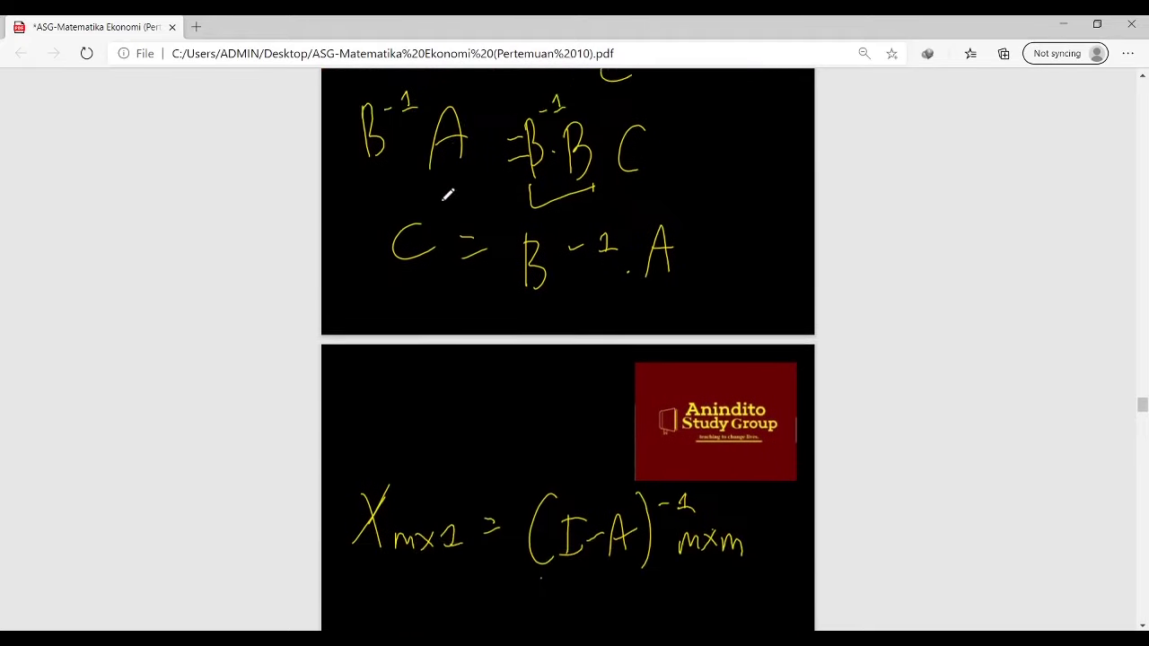
pyautogui.scroll(-2, 447, 195)
pyautogui.moveTo(758, 401)
pyautogui.mouseDown()
pyautogui.moveTo(772, 443)
pyautogui.moveTo(798, 434)
pyautogui.moveTo(806, 449)
pyautogui.mouseUp()
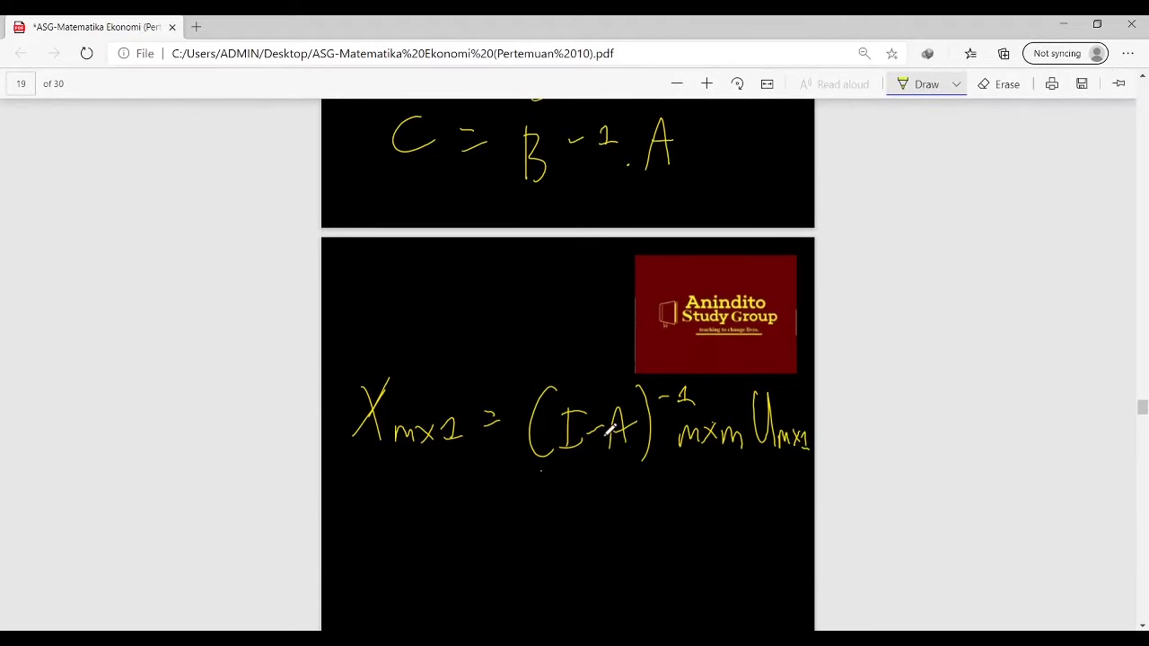
pyautogui.moveTo(346, 362)
pyautogui.mouseDown()
pyautogui.moveTo(336, 422)
pyautogui.moveTo(612, 460)
pyautogui.moveTo(812, 456)
pyautogui.moveTo(777, 391)
pyautogui.moveTo(551, 361)
pyautogui.moveTo(343, 363)
pyautogui.mouseUp()
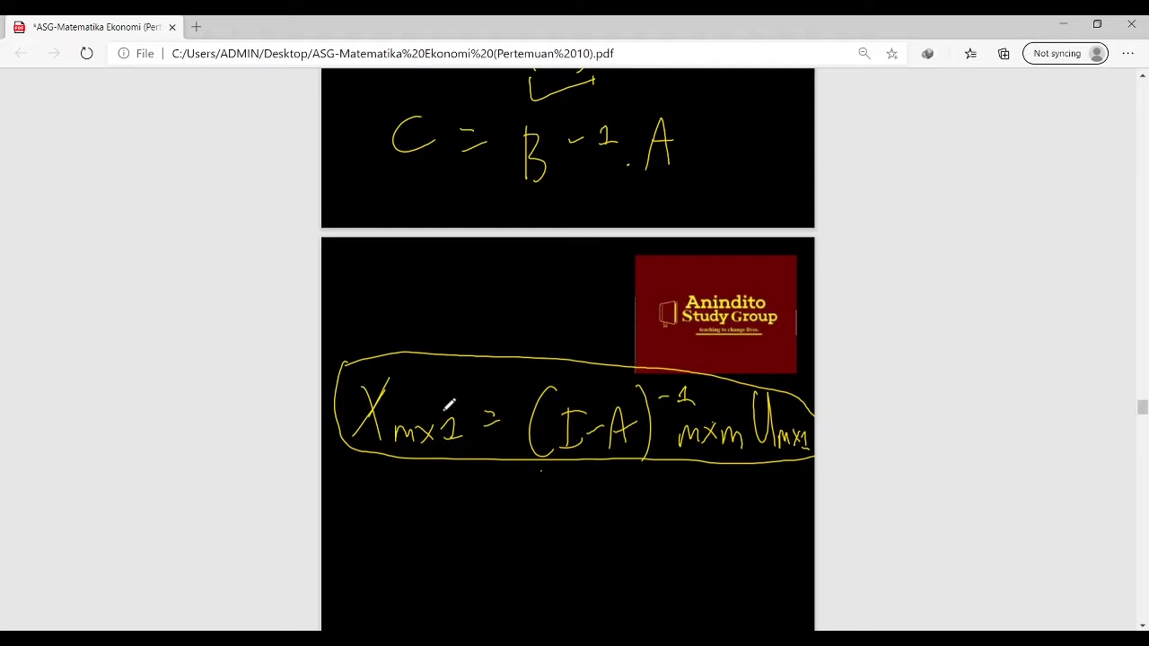
pyautogui.scroll(-1, 445, 398)
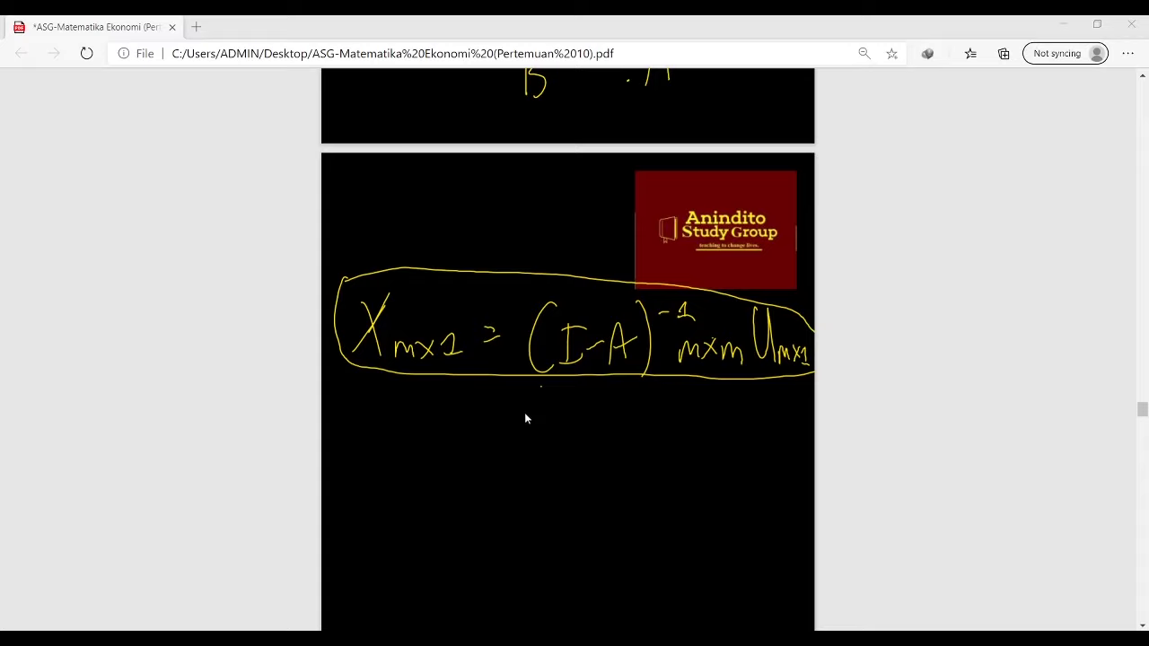
# Switch to the Excel workbook and review the input coefficient table in A37:D42 of the Soal 1 sheet
pyautogui.hotkey('alt', 'Tab')
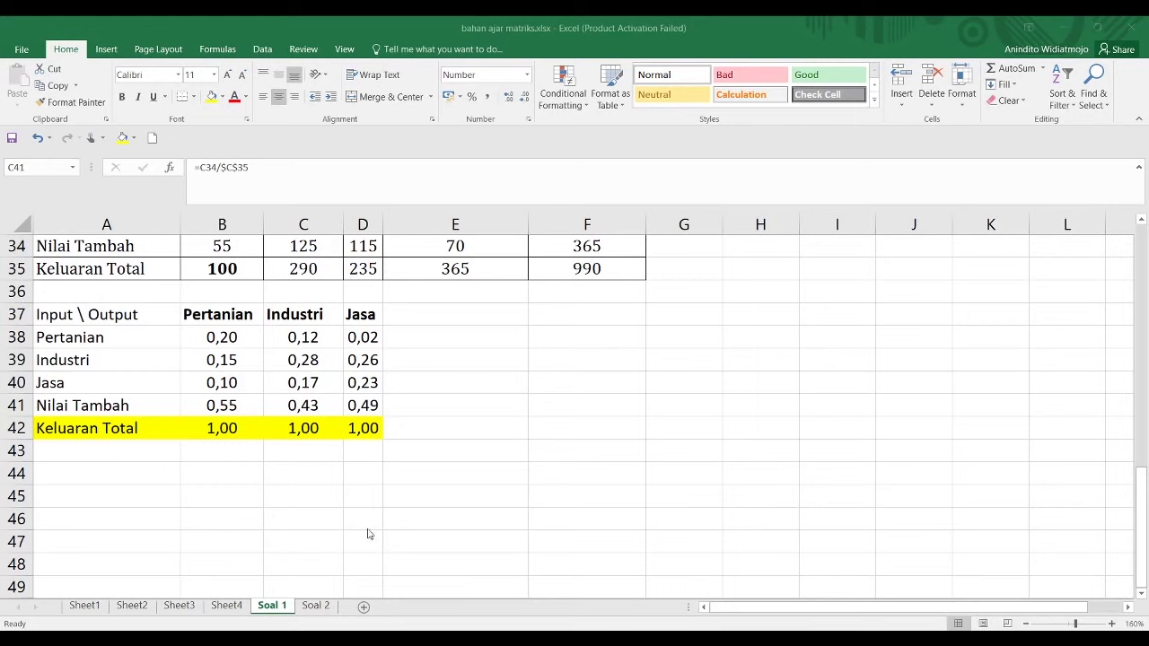
pyautogui.click(226, 446)
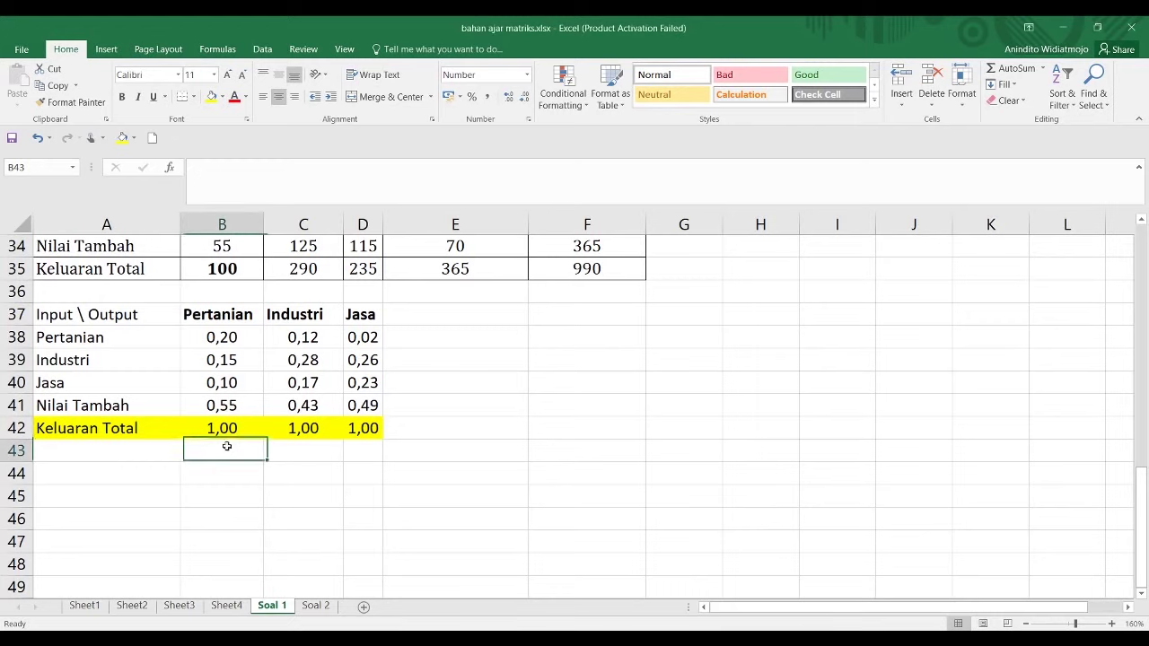
pyautogui.moveTo(72, 315); pyautogui.dragTo(351, 435)
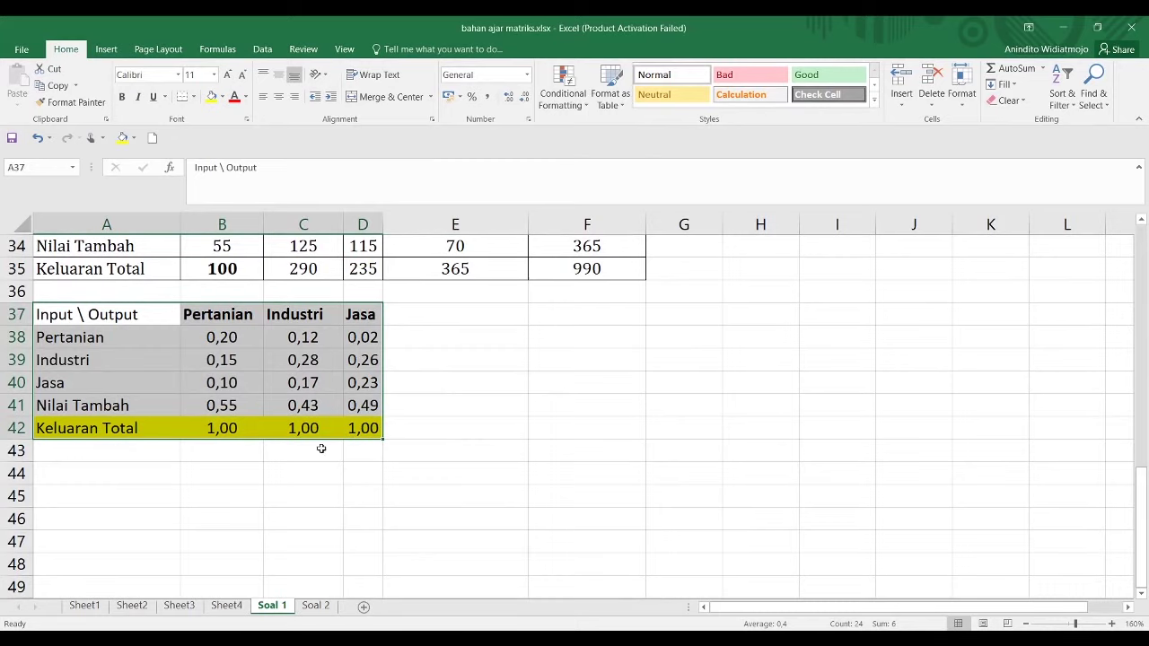
pyautogui.click(97, 470)
pyautogui.scroll(4, 114, 473)
pyautogui.scroll(-4, 114, 473)
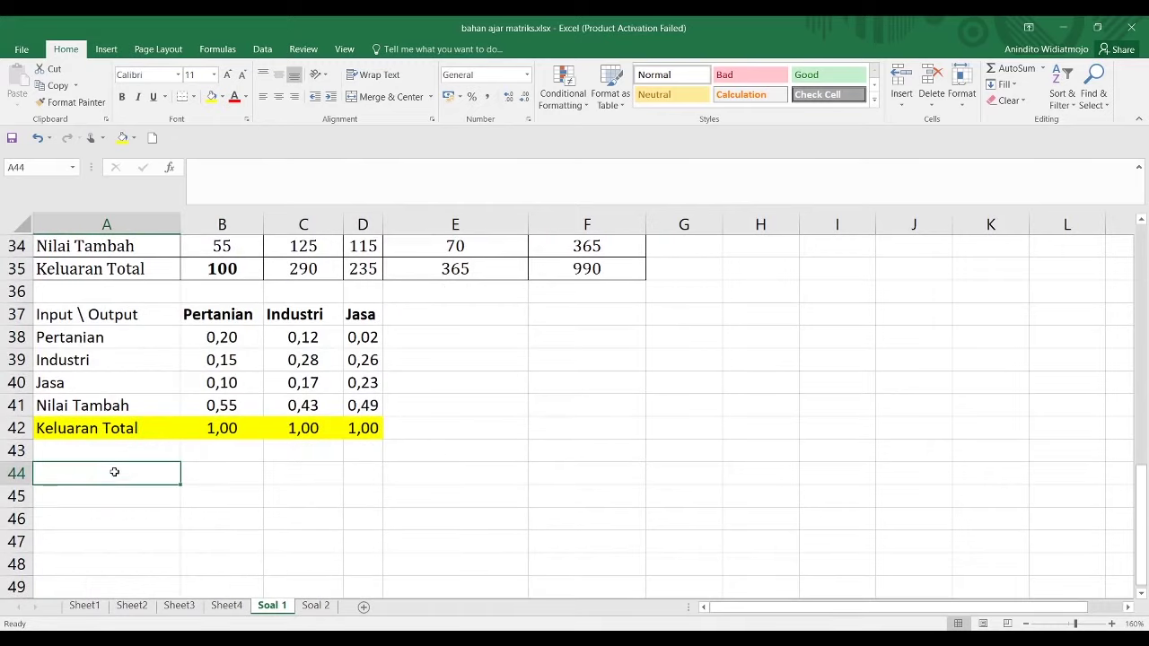
pyautogui.moveTo(73, 322); pyautogui.dragTo(364, 428)
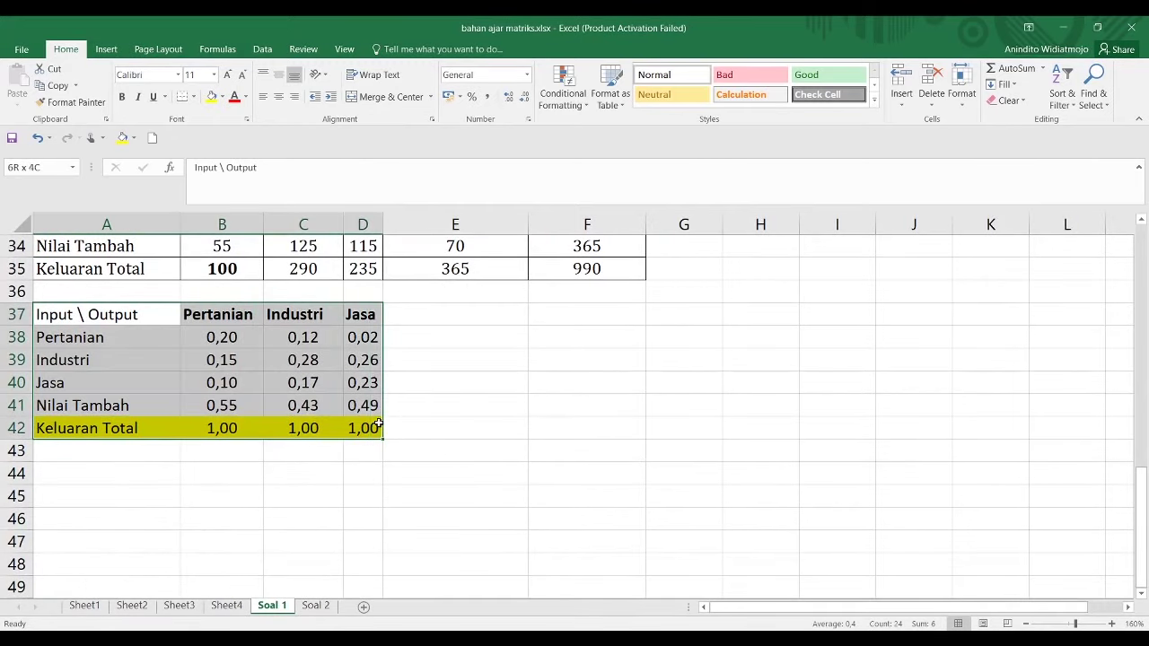
pyautogui.scroll(2, 364, 428)
pyautogui.scroll(-3, 364, 428)
pyautogui.click(336, 413)
pyautogui.scroll(5, 336, 413)
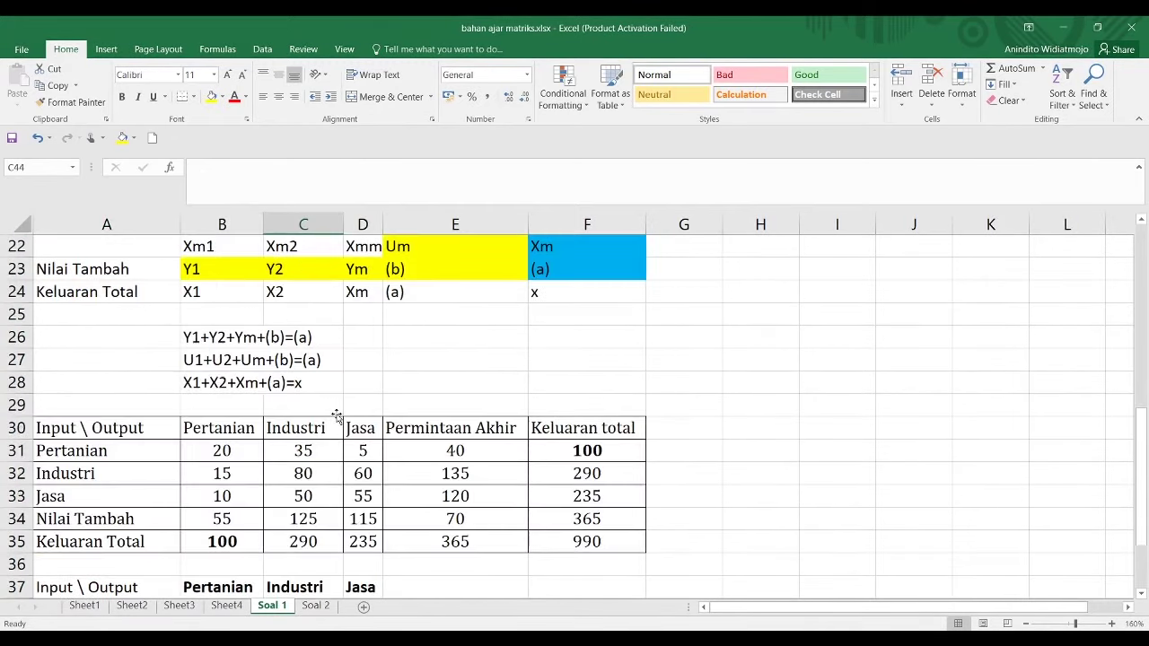
# Examine the Permintaan Akhir column in E30:E35 alongside the coefficient table below it
pyautogui.moveTo(446, 434); pyautogui.dragTo(445, 539)
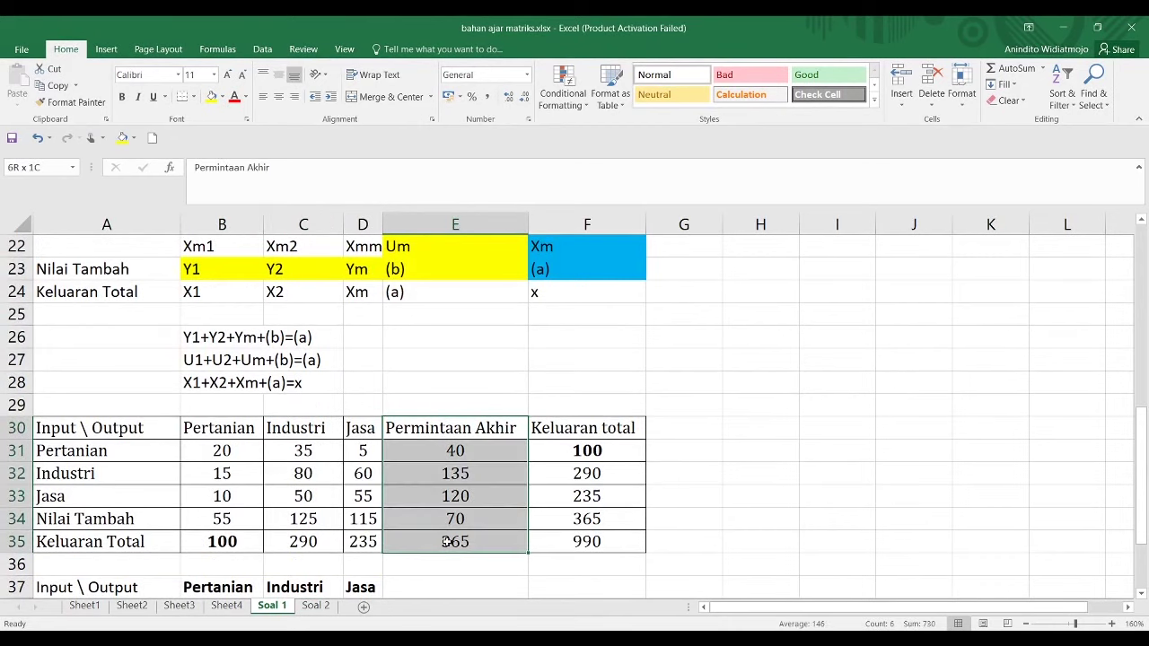
pyautogui.scroll(-4, 445, 539)
pyautogui.scroll(1, 446, 530)
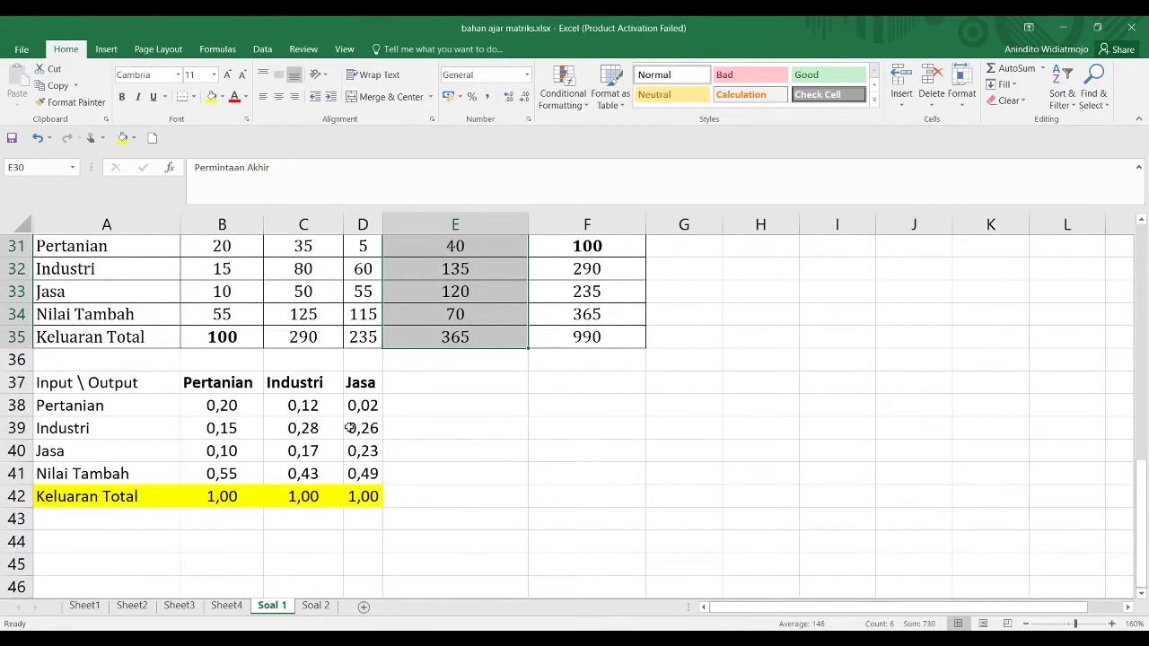
pyautogui.scroll(2, 352, 428)
pyautogui.moveTo(477, 390); pyautogui.dragTo(482, 456)
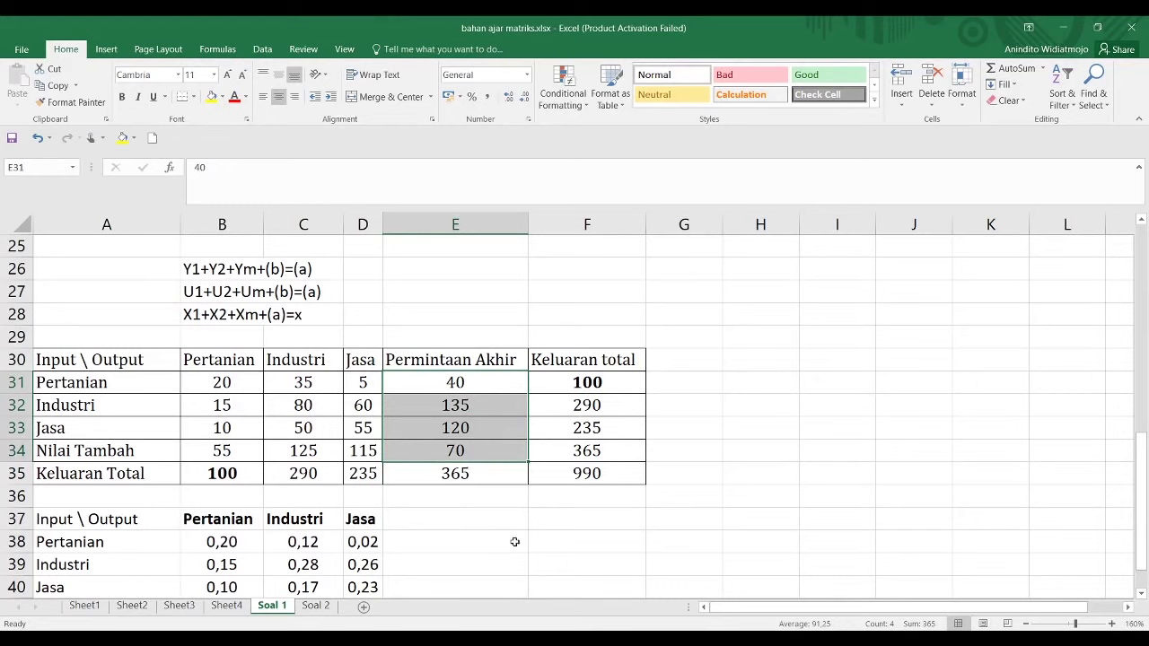
pyautogui.scroll(-1, 515, 545)
pyautogui.moveTo(475, 456); pyautogui.dragTo(487, 463)
# Enter the bold heading "Keluaran total ketika permintaan akhir diubah" in cell F37
pyautogui.click(559, 452)
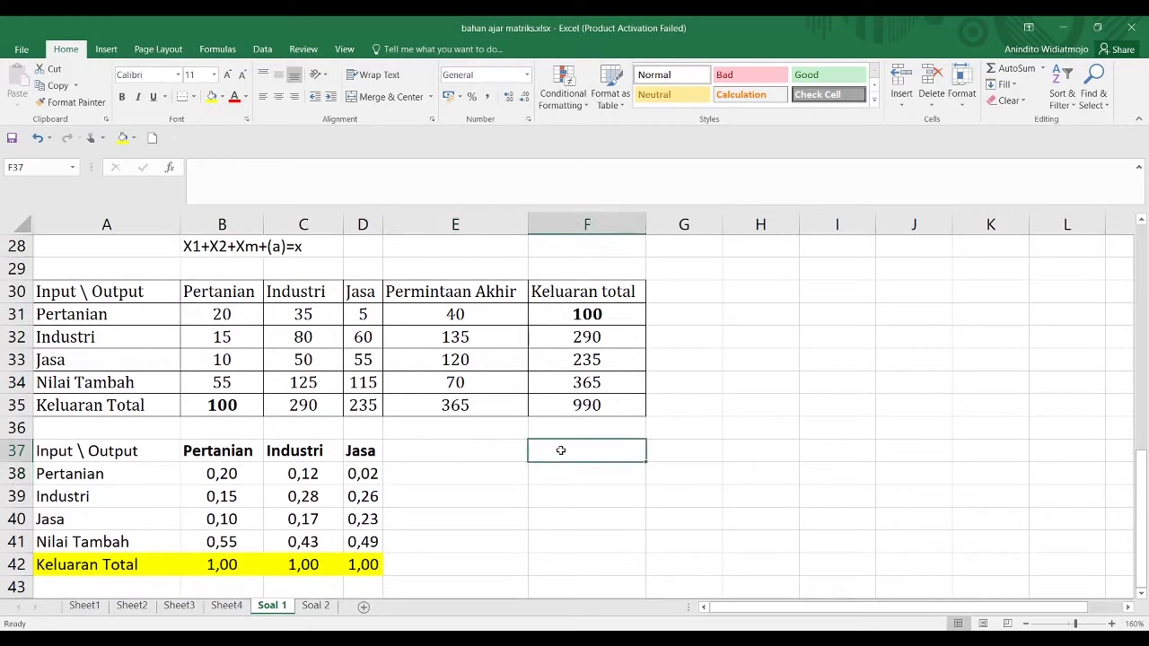
pyautogui.write('Keluaran total')
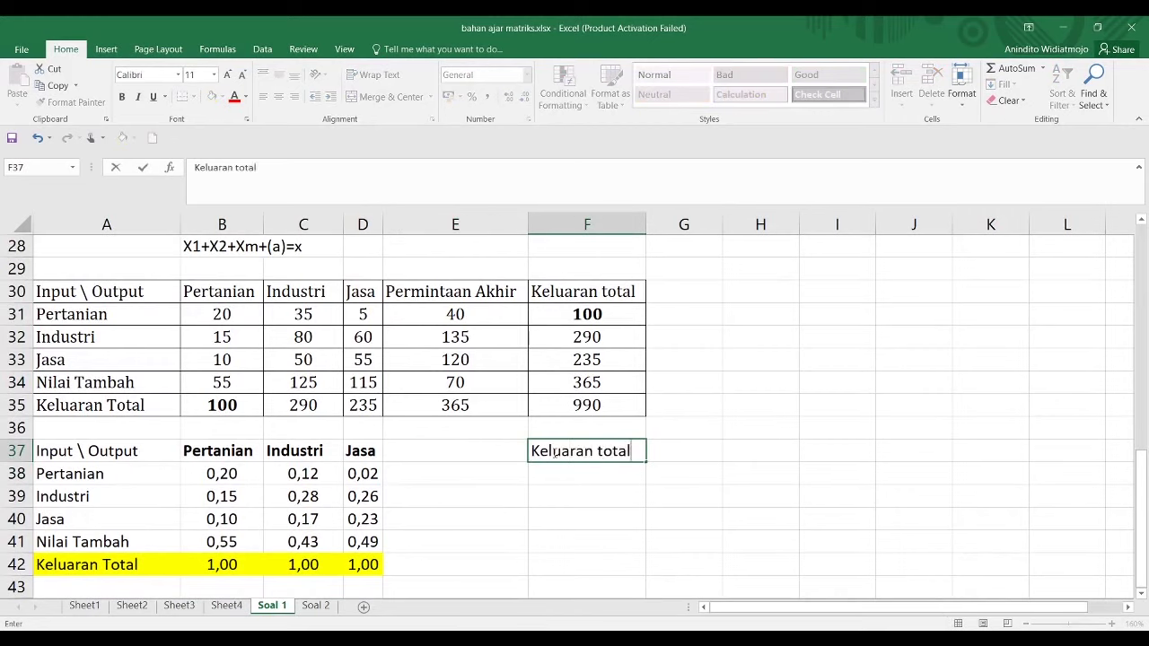
pyautogui.write(' ketika permintaan akhir d')
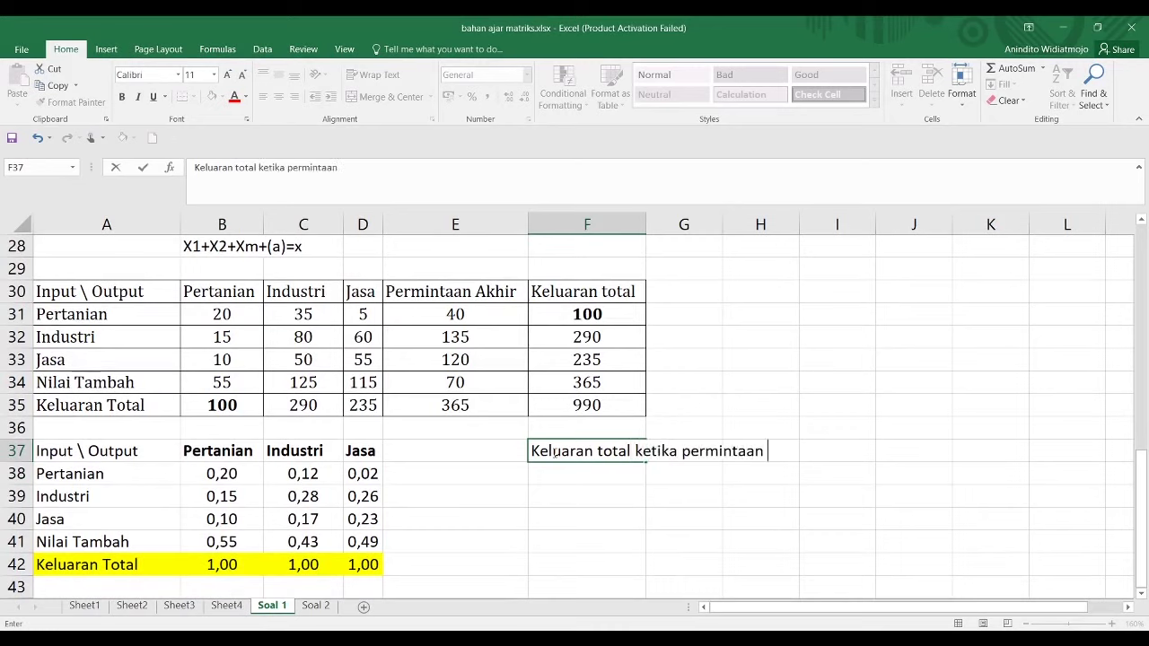
pyautogui.write('iubah')
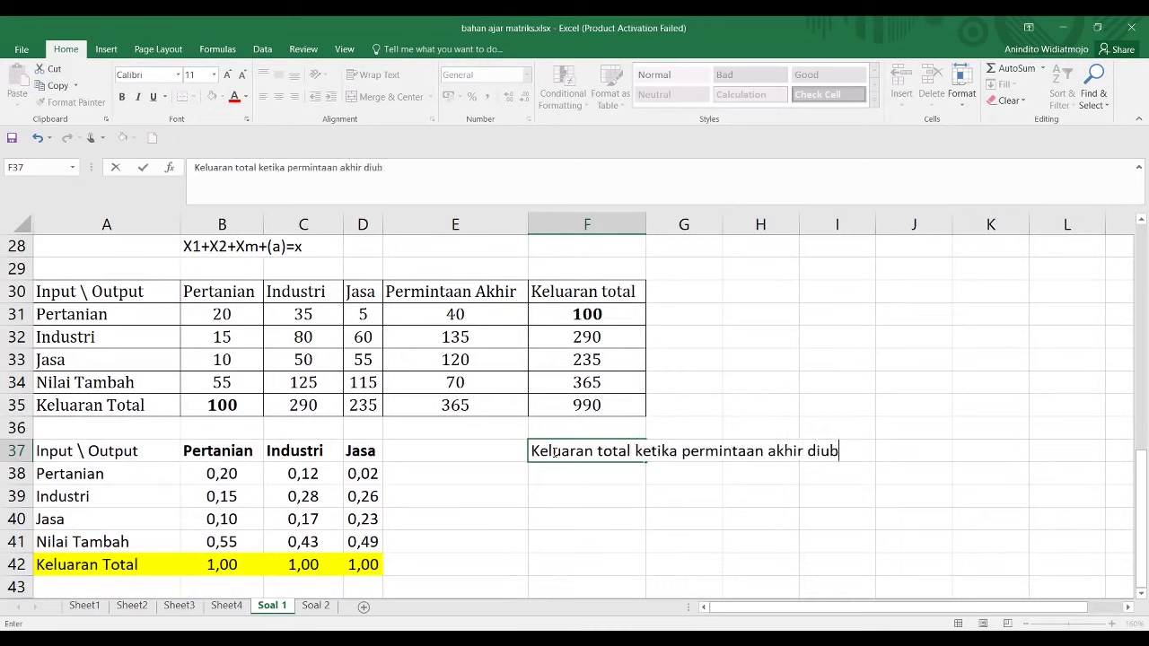
pyautogui.press('Return')
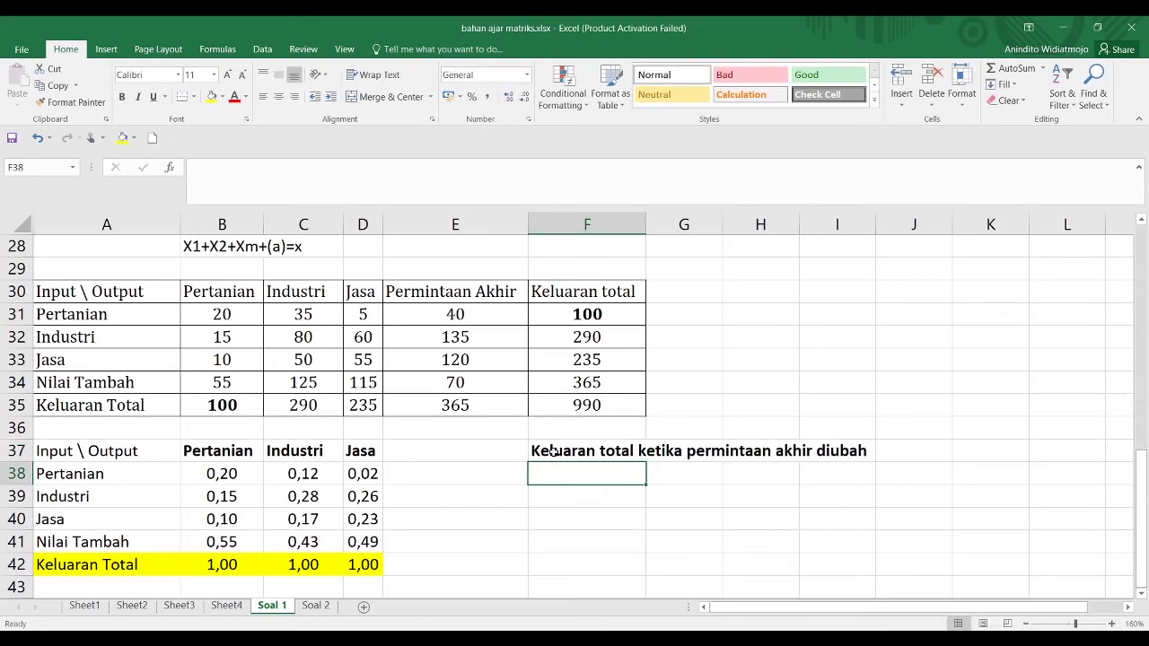
# List the changed final demands in F39:F41 as "Pertanian -> 100", "Industri -> 300" and "Jasa -> 200"
pyautogui.moveTo(470, 314); pyautogui.dragTo(469, 359)
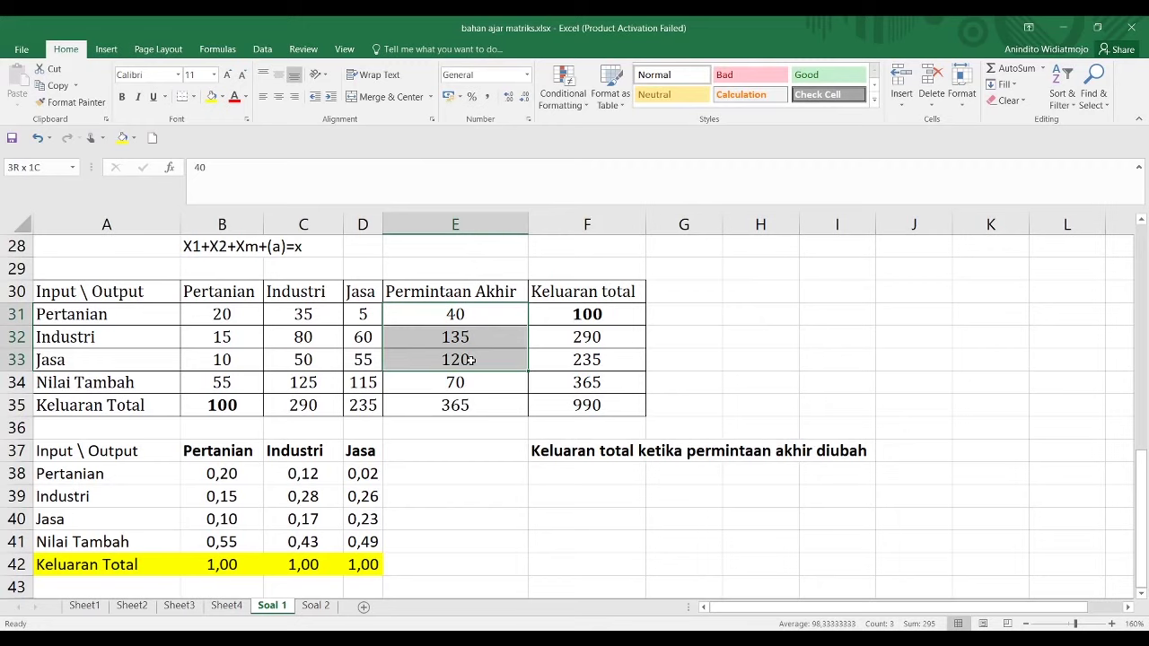
pyautogui.click(571, 492)
pyautogui.write('Pertanian')
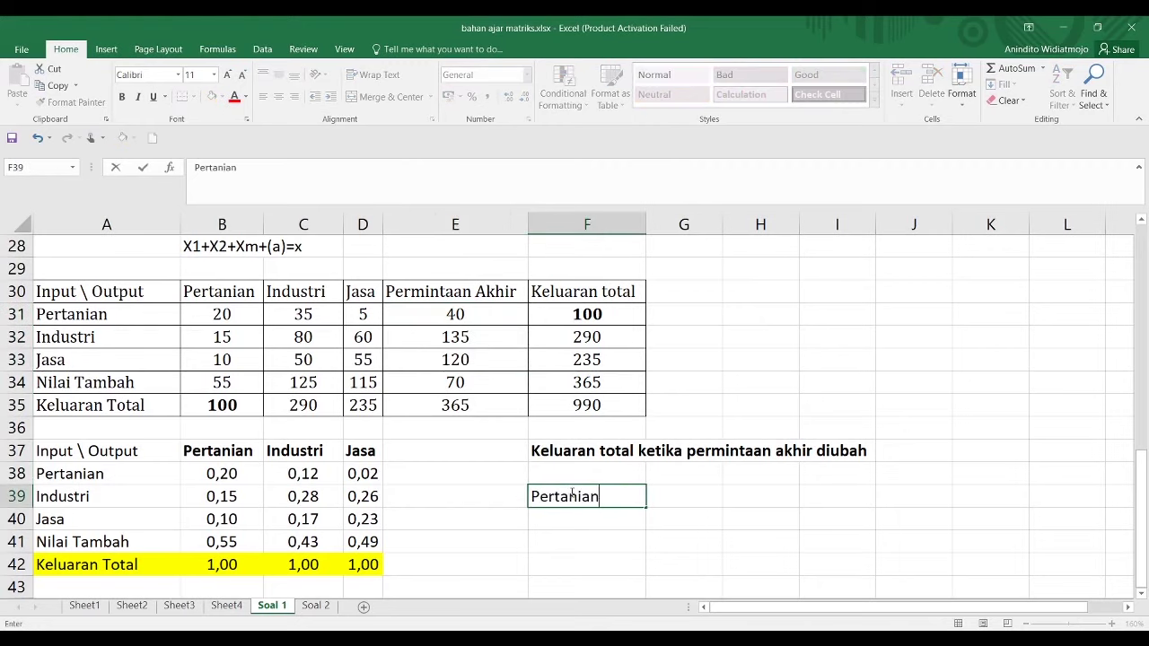
pyautogui.write(' -> 100')
pyautogui.press('Return')
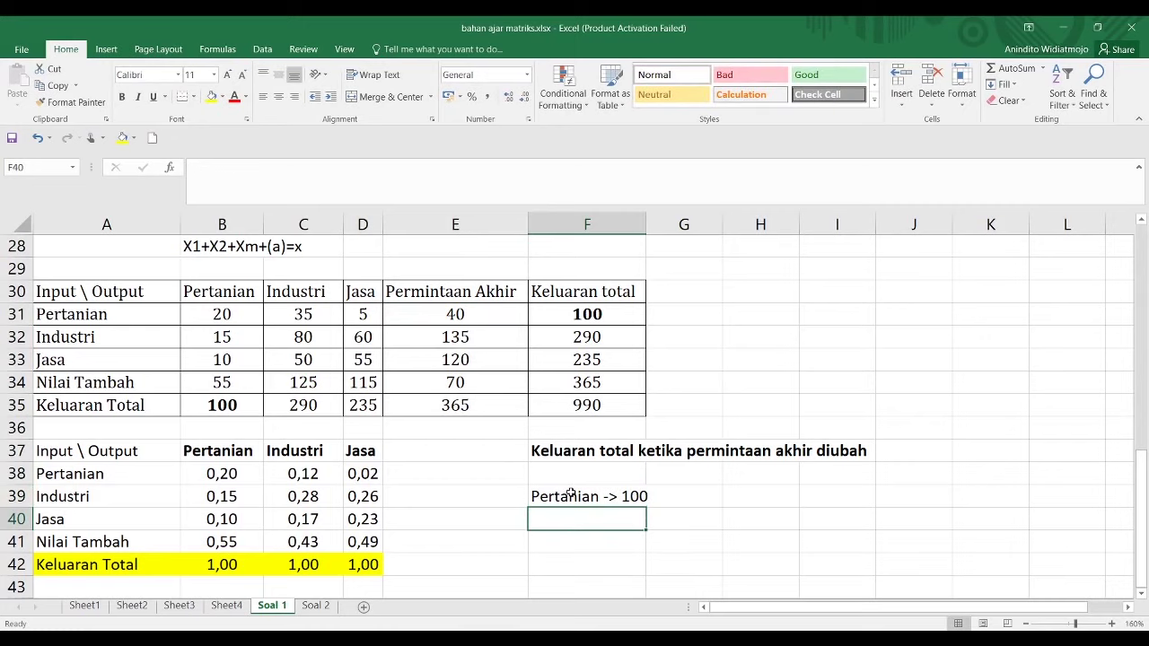
pyautogui.write('Ind')
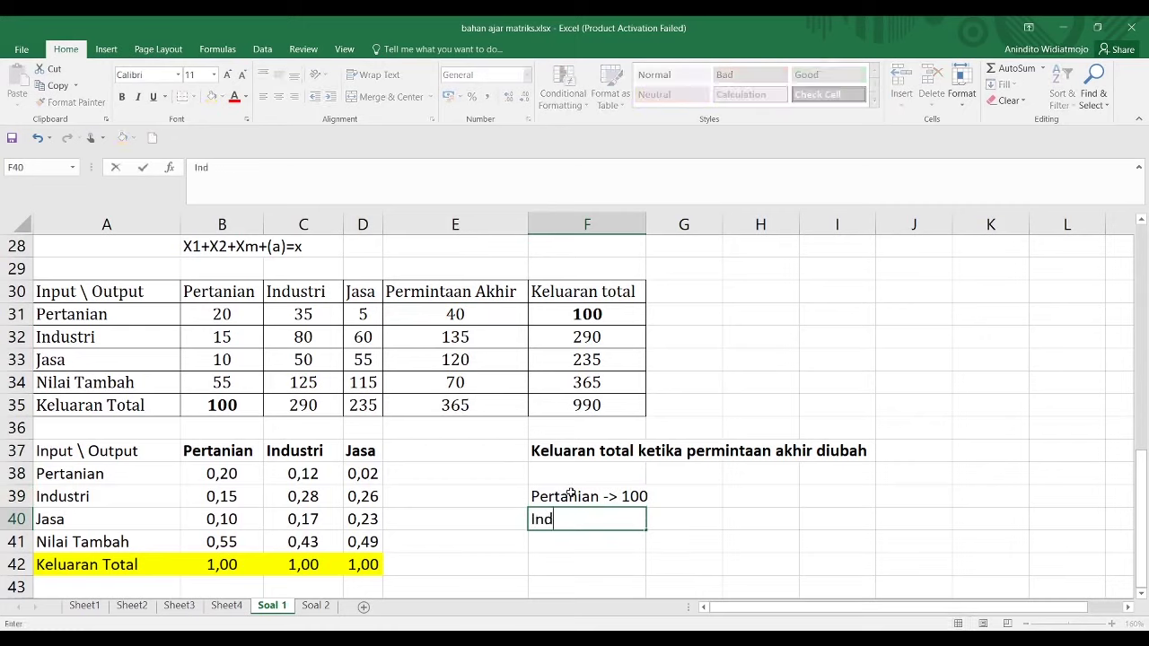
pyautogui.write('ustri -> 300')
pyautogui.press('Return')
pyautogui.write('Jasa 0')
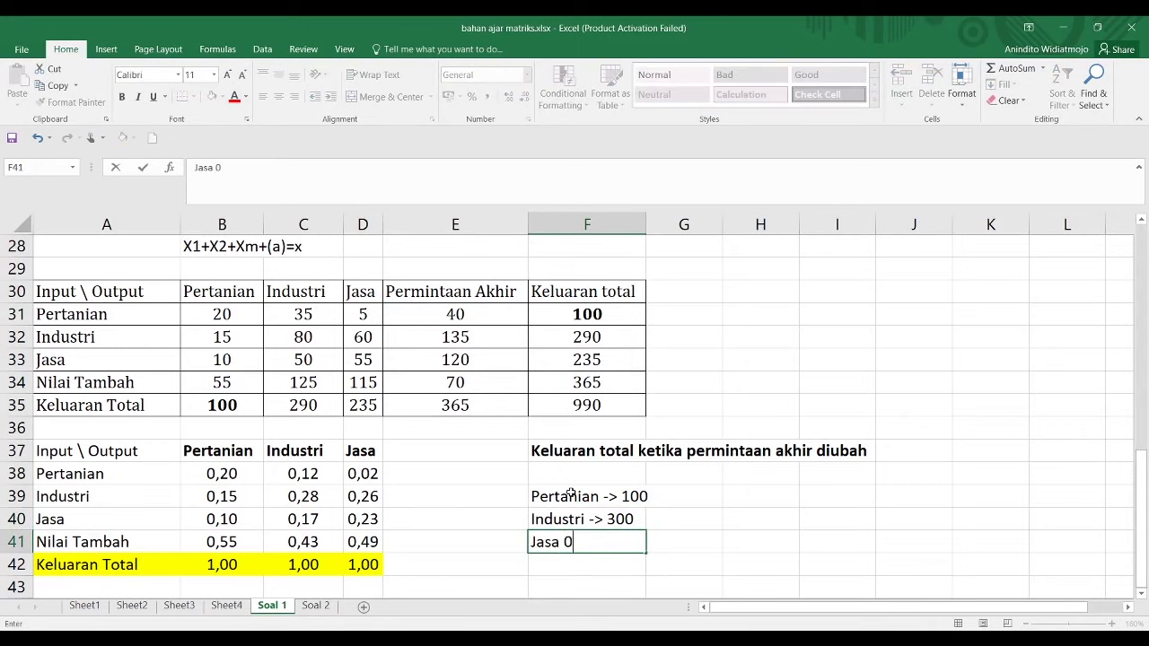
pyautogui.write('> 200')
pyautogui.press('Return')
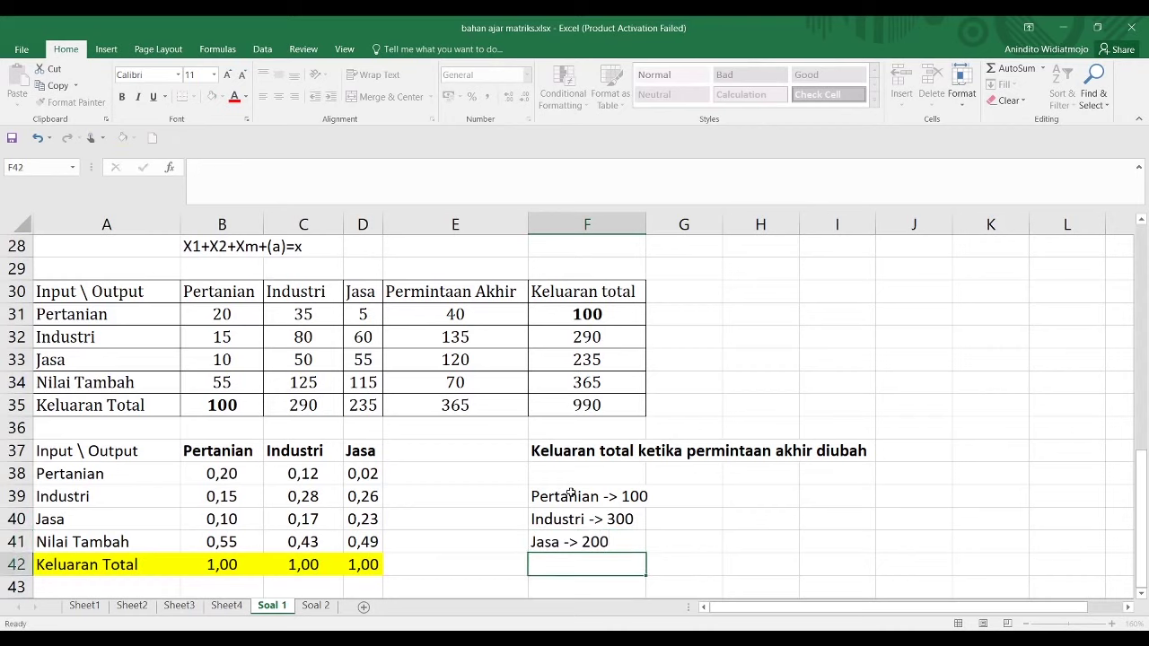
# Label the input coefficient table with "Matriks A" in cell A36
pyautogui.scroll(-1, 491, 458)
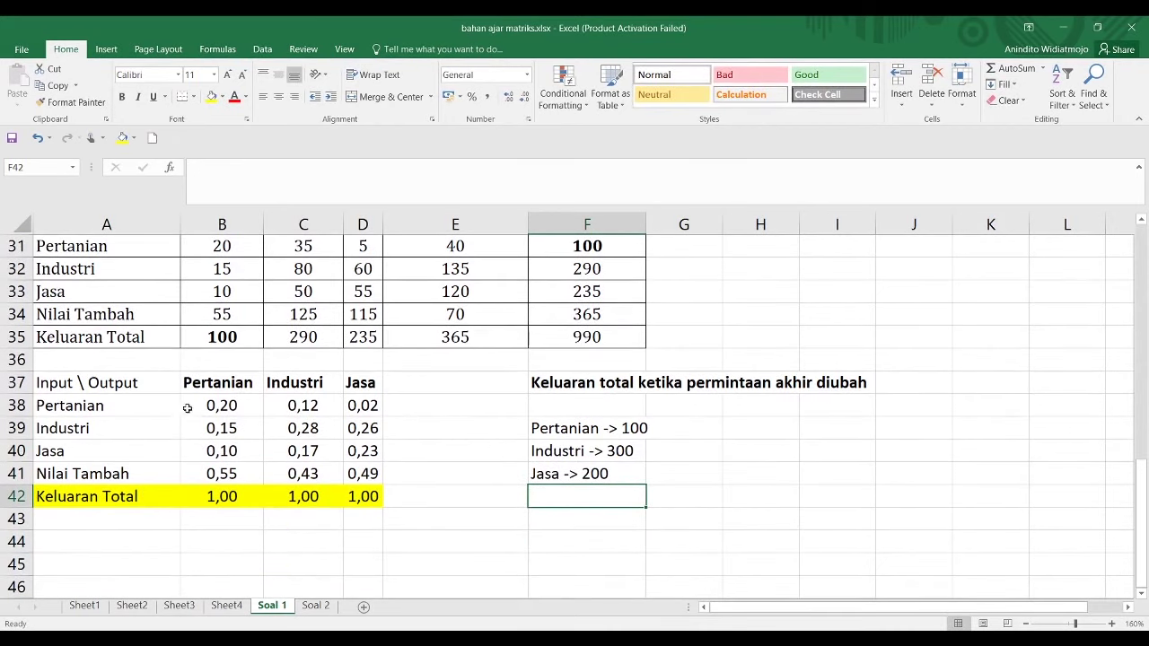
pyautogui.click(121, 357)
pyautogui.write('M')
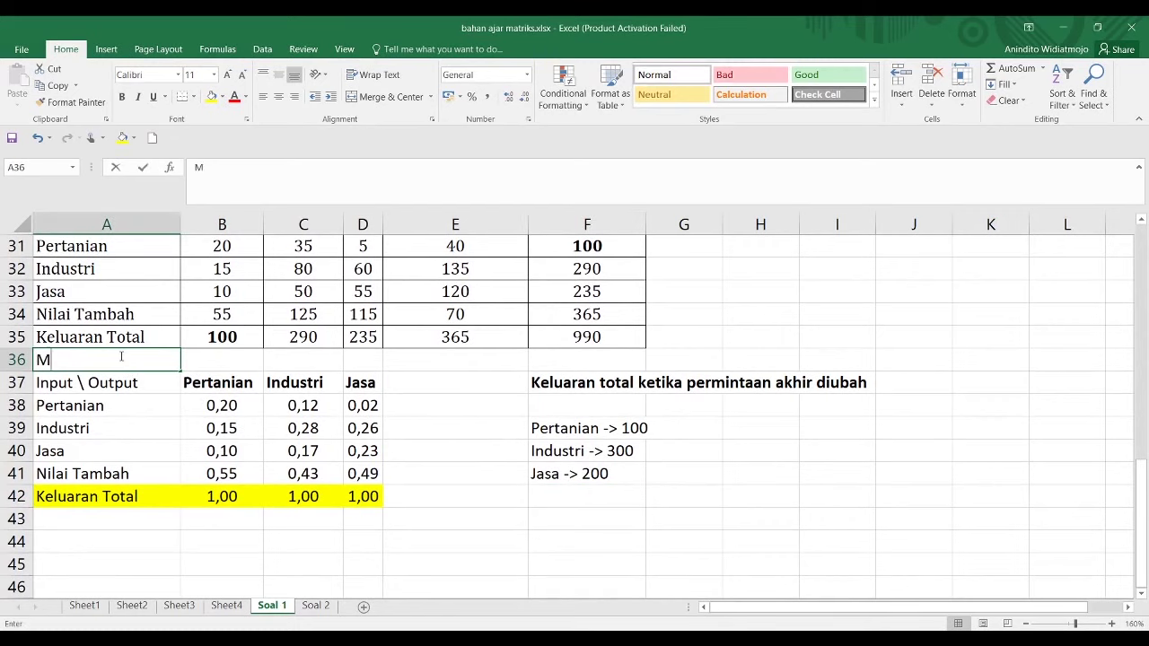
pyautogui.write('atriks A')
pyautogui.press('Return')
# Write the text equation "X=(I-A)^-1.U" in cell A44, below the coefficient table
pyautogui.press('Down')
pyautogui.press('Down')
pyautogui.press('Down')
pyautogui.press('Down')
pyautogui.press('Down')
pyautogui.press('Down')
pyautogui.press('Down')
pyautogui.press('Down')
pyautogui.press('Up')
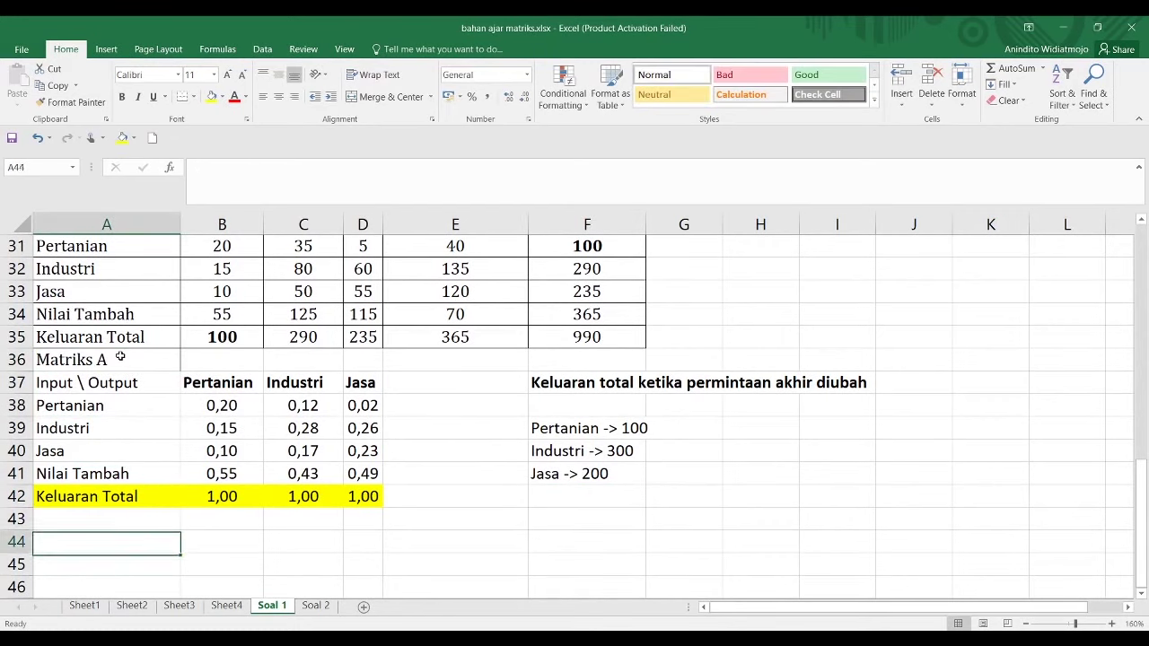
pyautogui.write('X=')
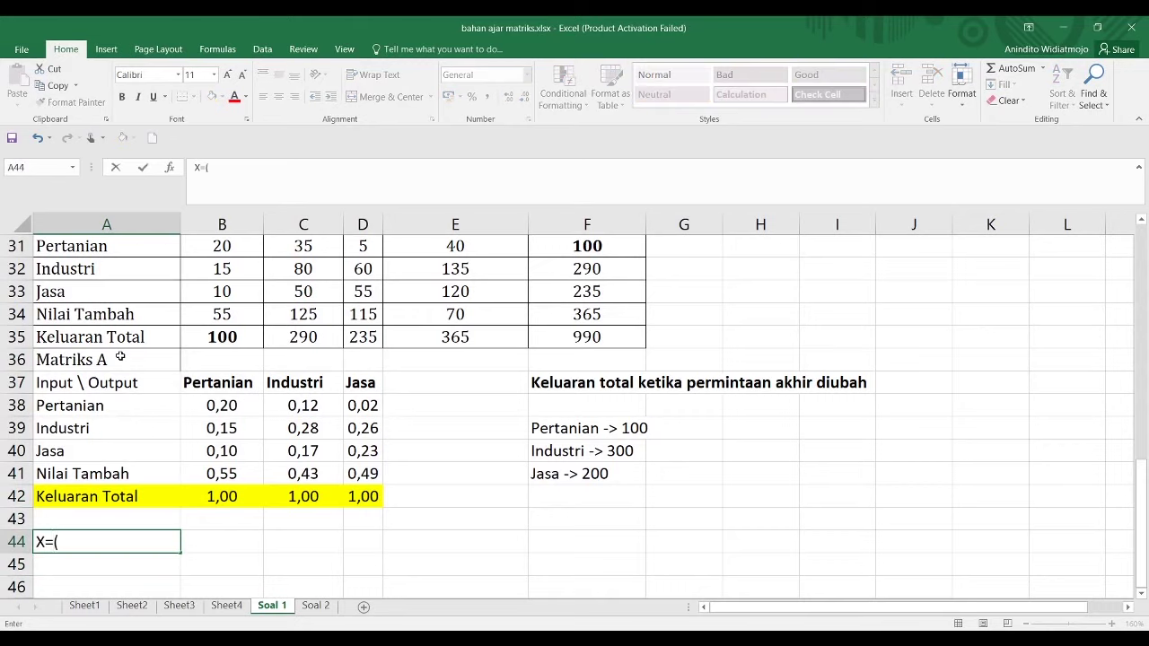
pyautogui.write('(I-A')
pyautogui.write(')^-1.U')
pyautogui.press('Return')
# Enter the label "Matriks U" in cell H39, beside the list of changed final demands
pyautogui.press('Down')
pyautogui.press('Up')
pyautogui.press('Up')
pyautogui.press('Up')
pyautogui.press('Up')
pyautogui.press('Up')
pyautogui.press('Up')
pyautogui.press('Up')
pyautogui.press('Right')
pyautogui.press('Right')
pyautogui.press('Right')
pyautogui.press('Right')
pyautogui.press('Right')
pyautogui.press('Right')
pyautogui.press('Right')
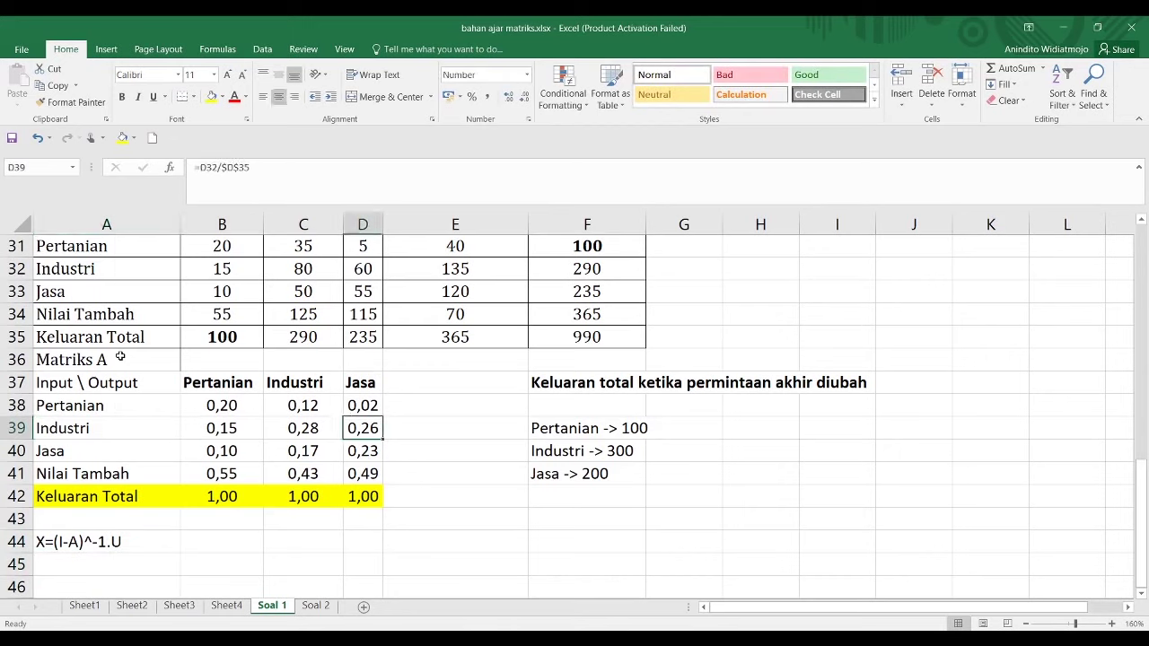
pyautogui.write('Matriks C')
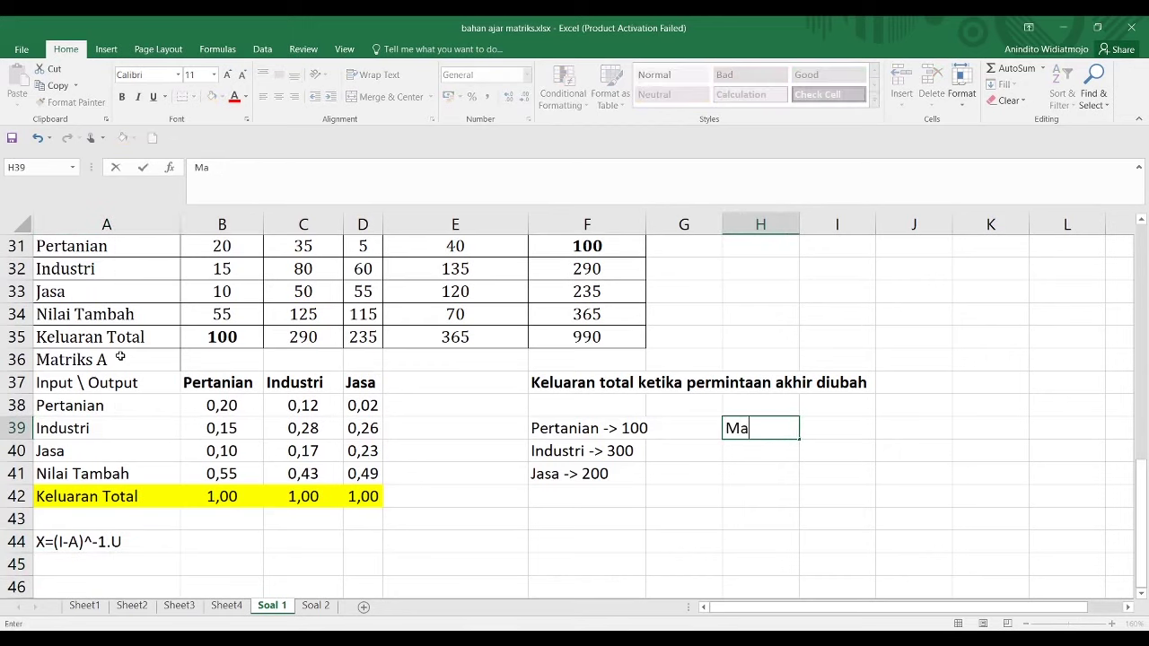
pyautogui.press('Return')
pyautogui.press('Up')
pyautogui.write('Matriks U')
# Fill I39:I41 with x1, x2 and x3 and centre these entries horizontally
pyautogui.press('Right')
pyautogui.write('x1')
pyautogui.press('Return')
pyautogui.write('x2')
pyautogui.press('Return')
pyautogui.write('x3')
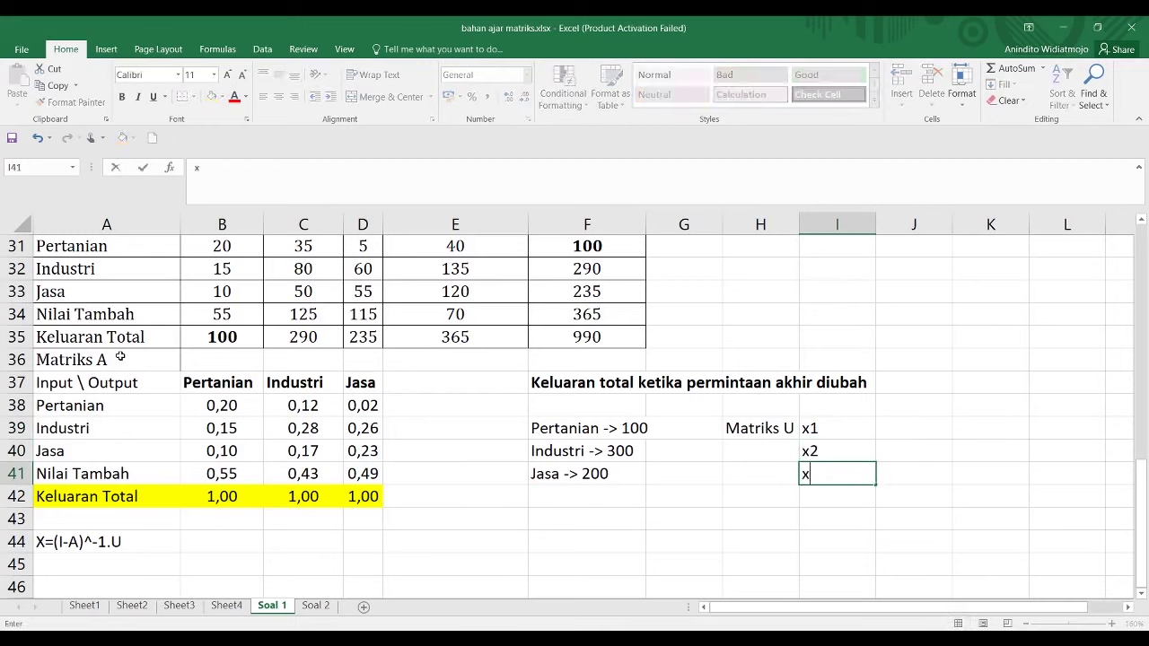
pyautogui.click(633, 405)
pyautogui.moveTo(813, 428); pyautogui.dragTo(827, 474)
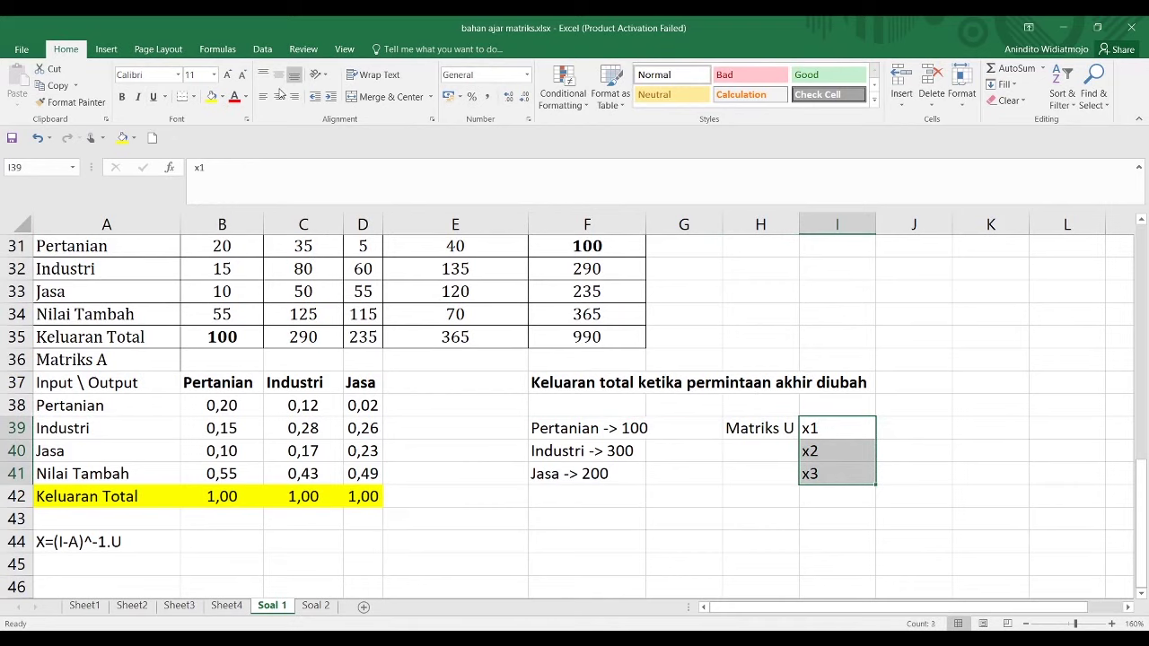
pyautogui.click(280, 95)
pyautogui.click(362, 359)
# Label cell A46 "I" and enter the identity matrix's diagonal ones in B46, C47 and D48
pyautogui.scroll(-1, 174, 467)
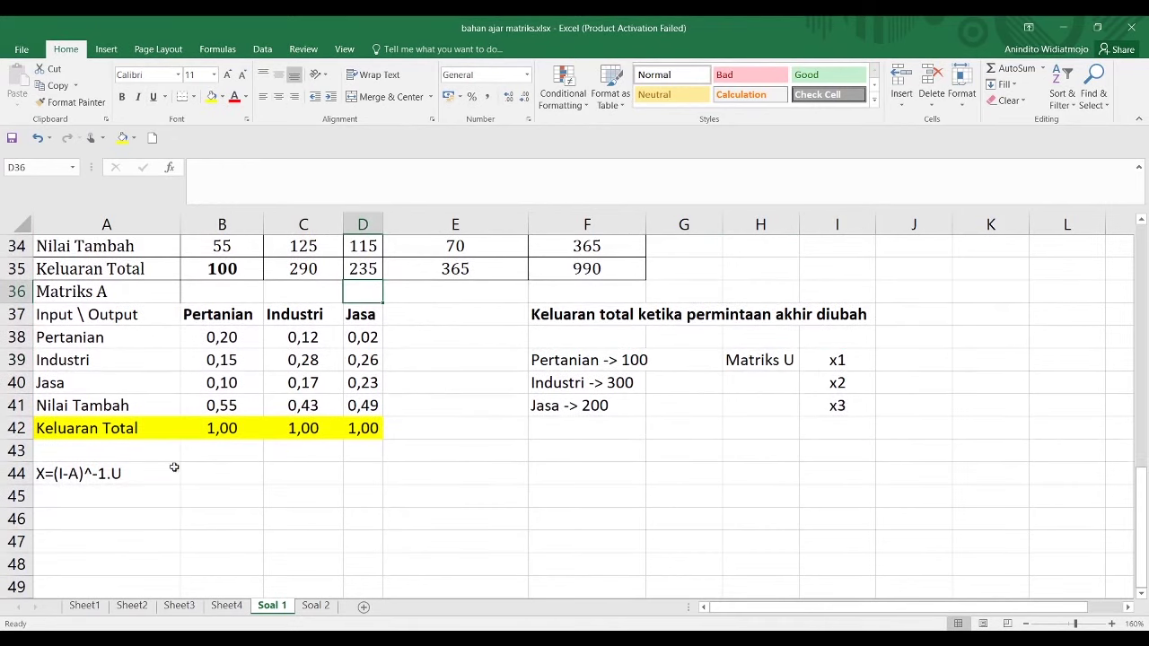
pyautogui.click(93, 511)
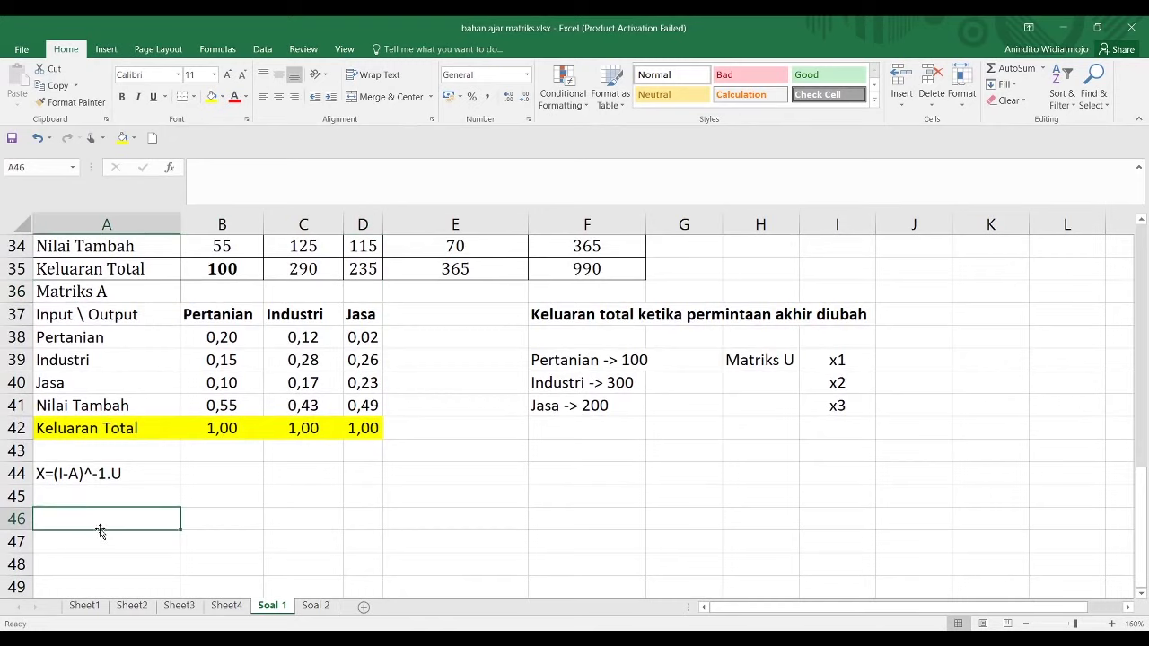
pyautogui.click(70, 473)
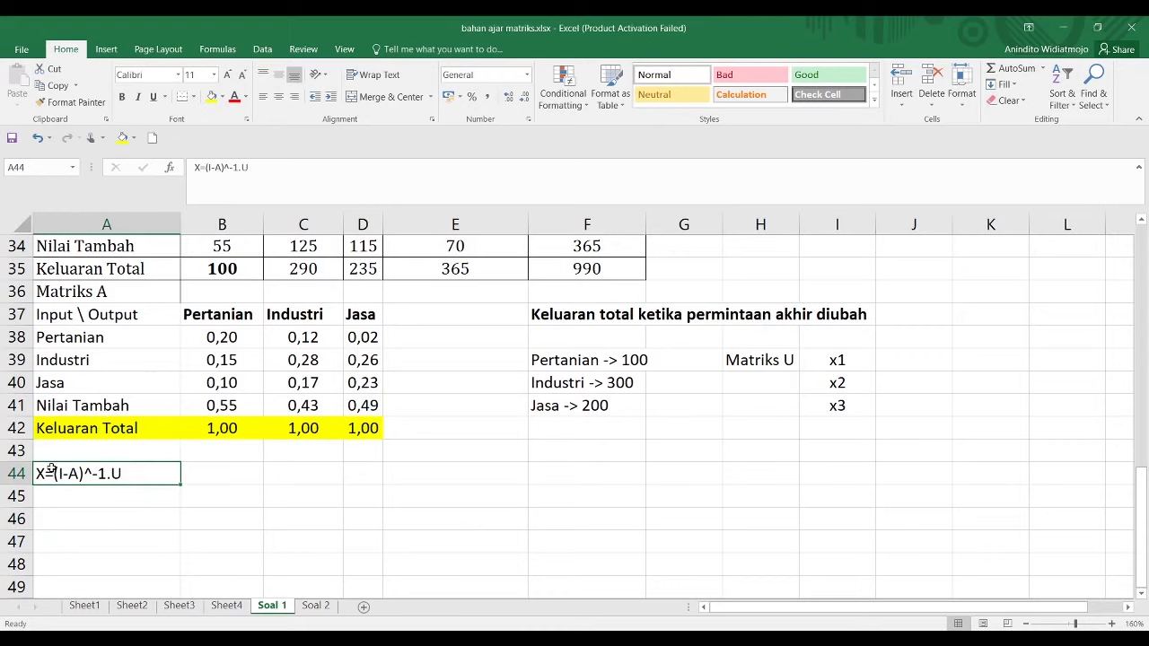
pyautogui.scroll(-1, 274, 420)
pyautogui.click(237, 433)
pyautogui.click(141, 449)
pyautogui.write('I')
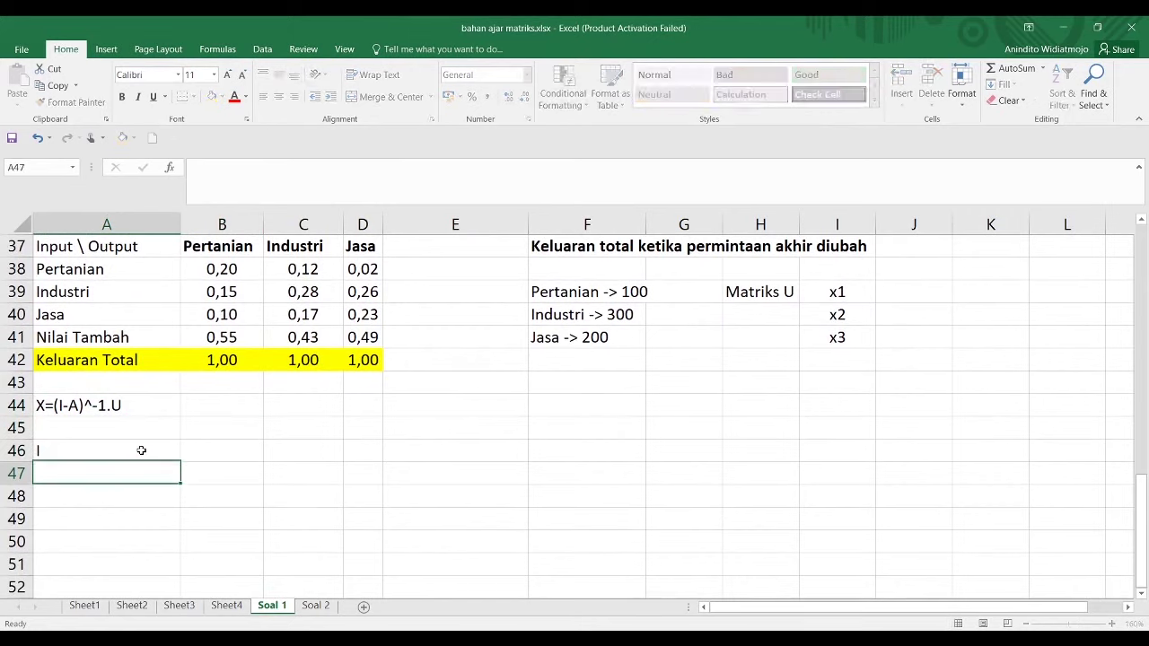
pyautogui.press('Tab')
pyautogui.write('1')
pyautogui.press('Tab')
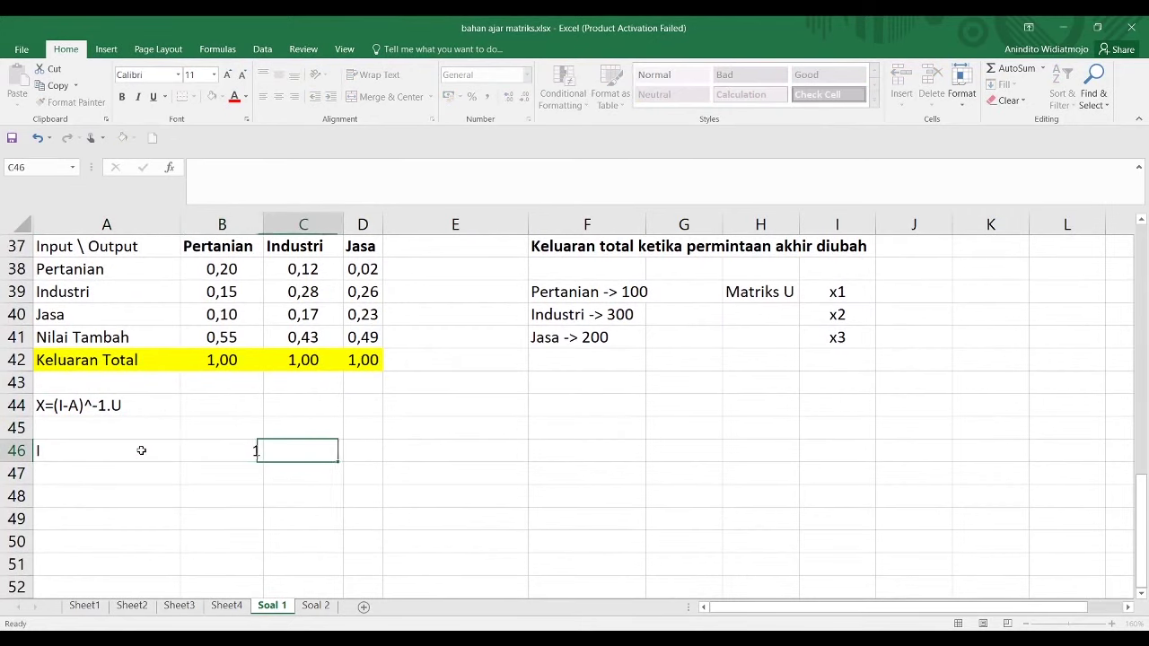
pyautogui.press('Down')
pyautogui.write('1')
pyautogui.press('Tab')
pyautogui.press('Down')
pyautogui.write('1')
pyautogui.hotkey('ctrl', 'Return')
# Fill the off-diagonal cells of the identity matrix in B46:D48 with zeros
pyautogui.press('Left')
pyautogui.press('Up')
pyautogui.press('Up')
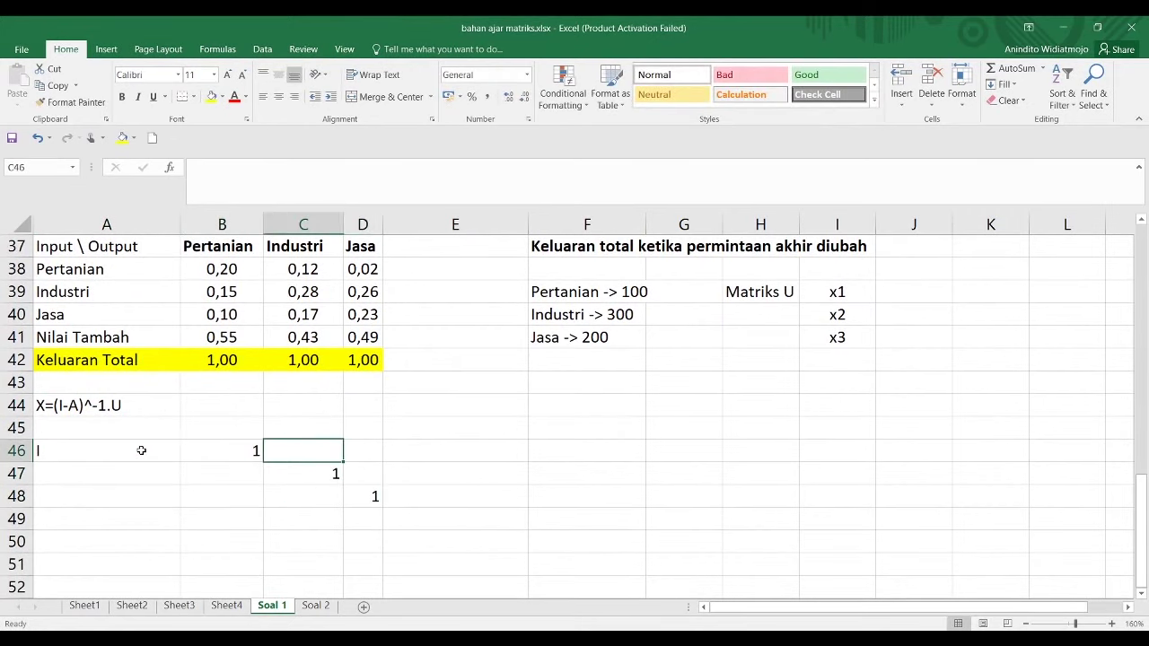
pyautogui.write('0')
pyautogui.press('Tab')
pyautogui.write('0')
pyautogui.press('Down')
pyautogui.write('0')
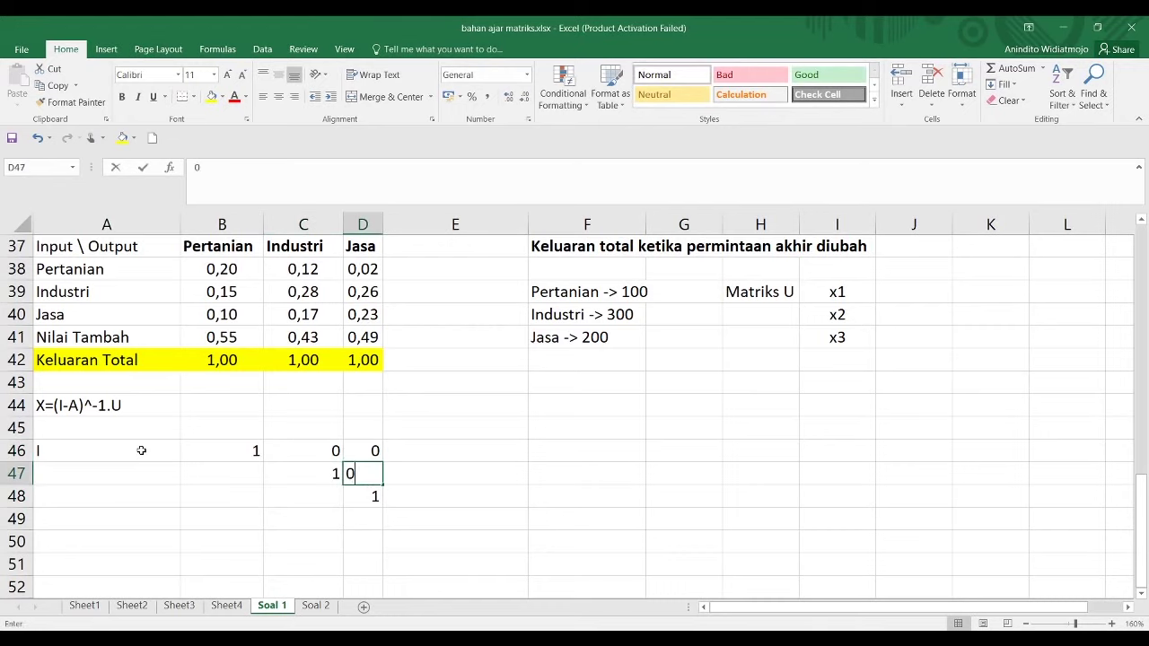
pyautogui.press('Down')
pyautogui.press('Left')
pyautogui.write('0')
pyautogui.press('Left')
pyautogui.write('0')
pyautogui.press('Up')
pyautogui.write('0')
pyautogui.press('Down')
pyautogui.press('Down')
pyautogui.press('Down')
pyautogui.write('=')
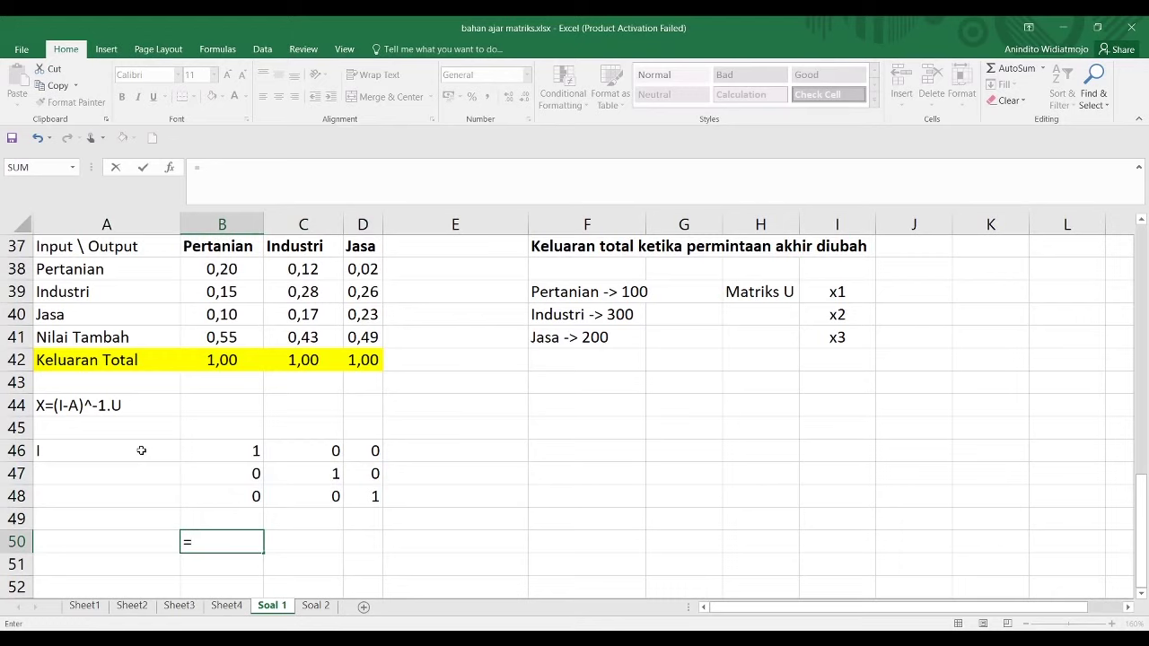
pyautogui.press('Escape')
pyautogui.click(300, 496)
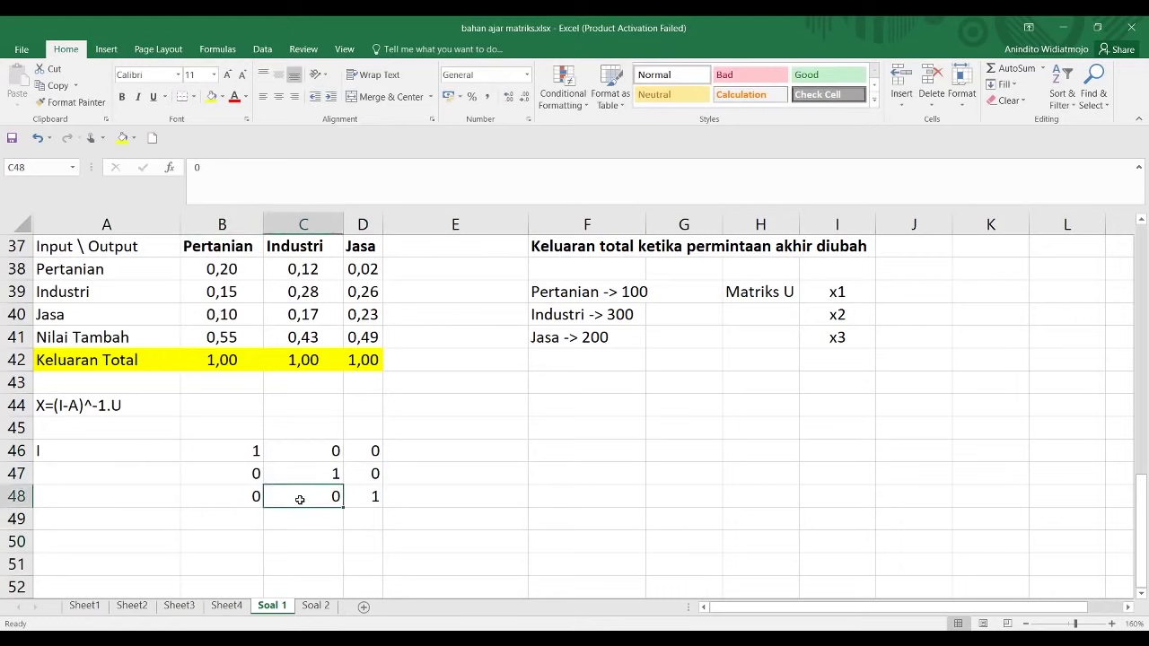
# Calculate I minus A in B50:D52 with the array formula =(B46:D48-B38:D40)
pyautogui.scroll(-2, 247, 435)
pyautogui.moveTo(226, 404); pyautogui.dragTo(360, 455)
pyautogui.write('=')
pyautogui.moveTo(239, 313); pyautogui.dragTo(371, 360)
pyautogui.write('-')
pyautogui.scroll(2, 382, 359)
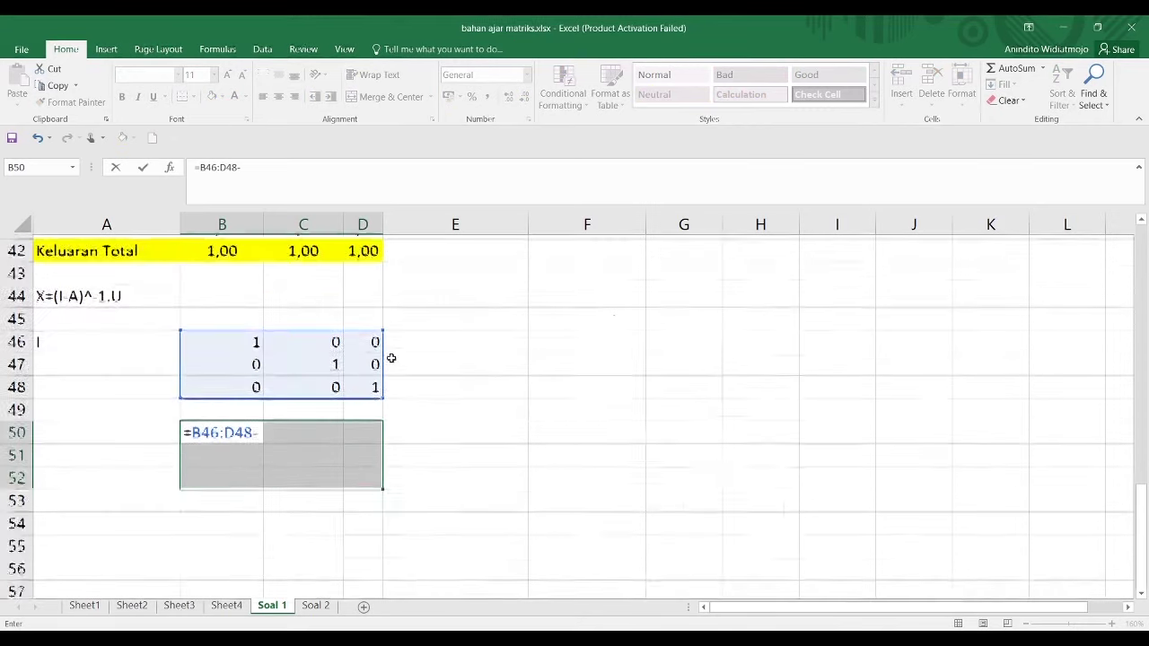
pyautogui.moveTo(213, 271); pyautogui.dragTo(354, 317)
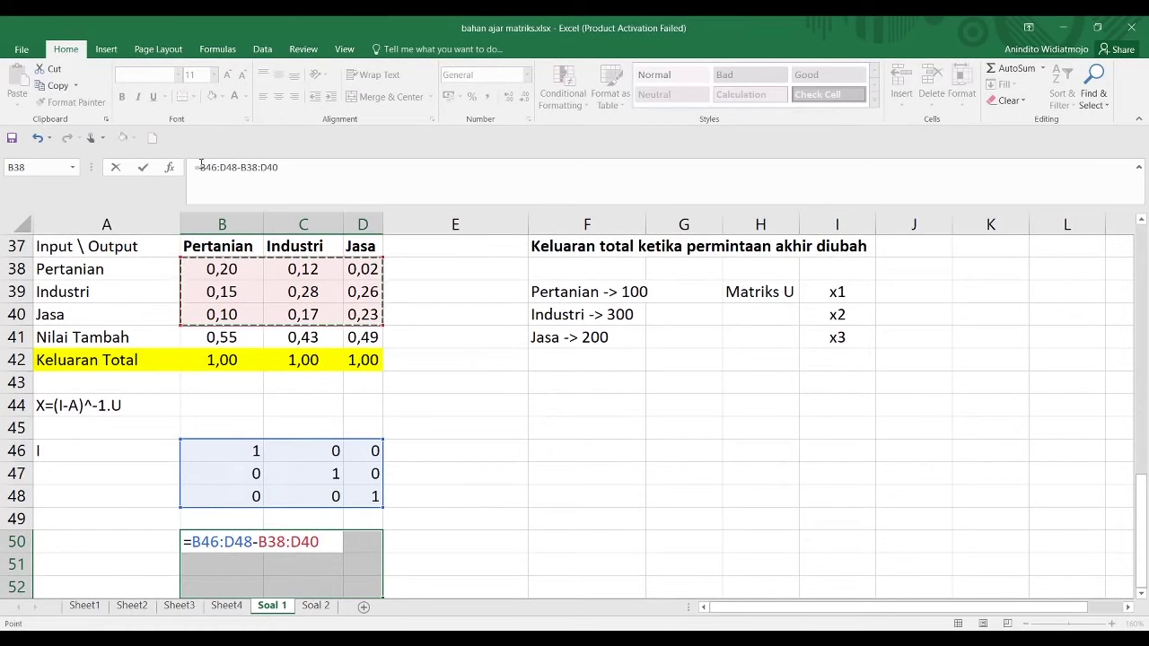
pyautogui.click(208, 171)
pyautogui.write('(')
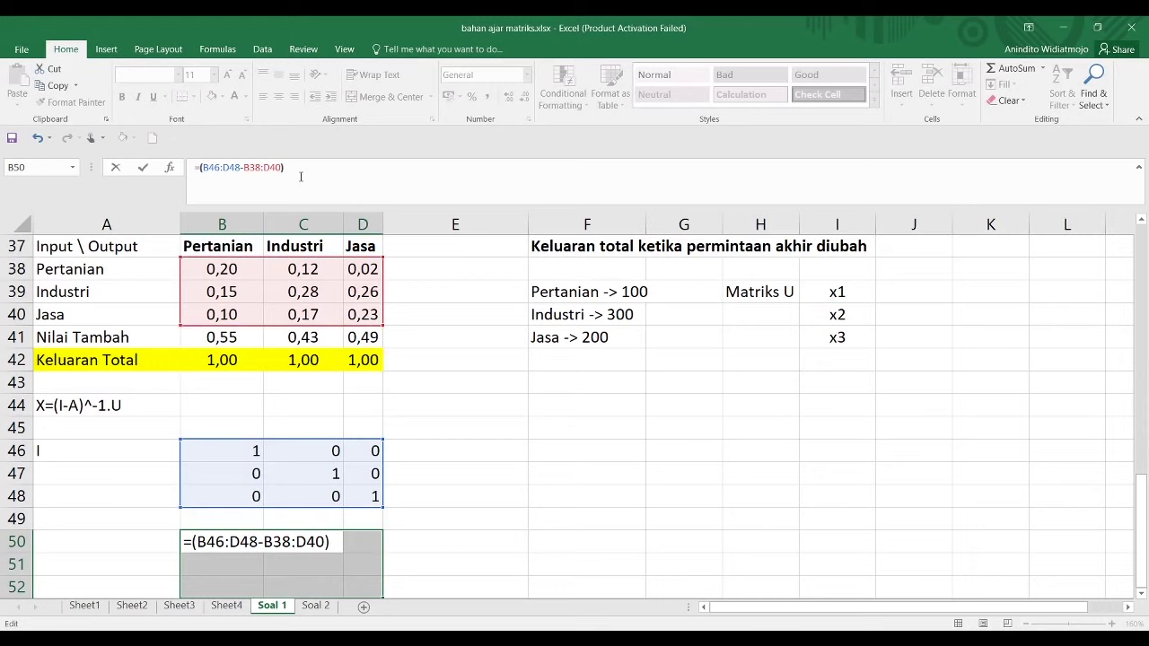
pyautogui.hotkey('ctrl', 'shift', 'Return')
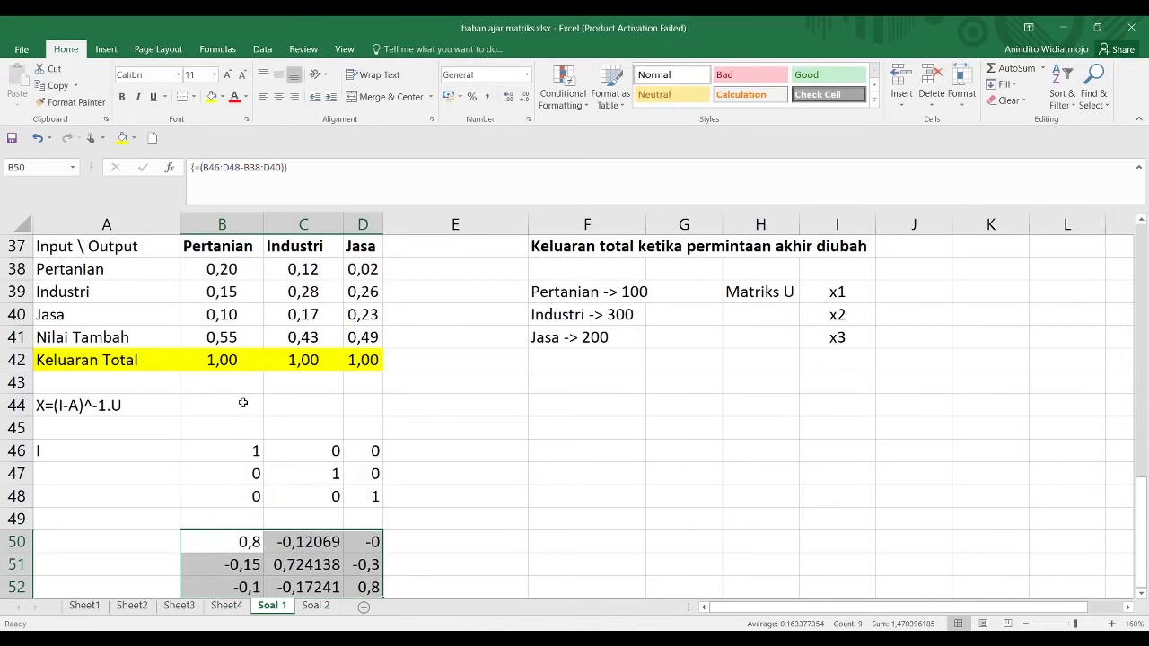
# Label the subtraction matrix "I-A" in cell A50
pyautogui.scroll(-1, 243, 403)
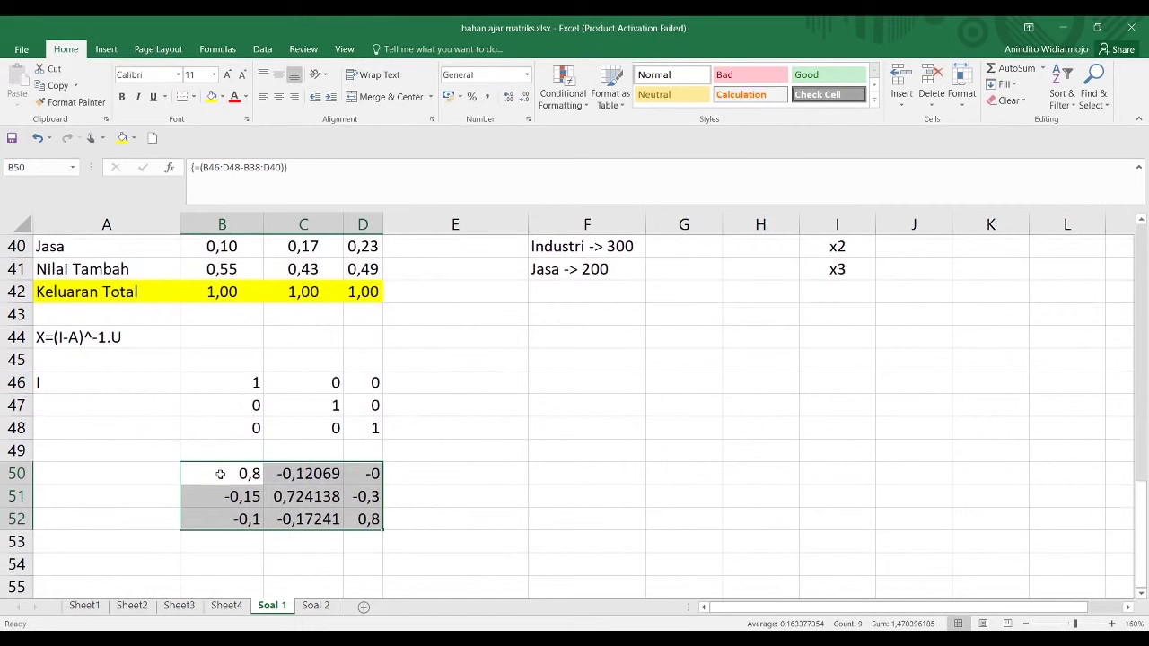
pyautogui.click(115, 472)
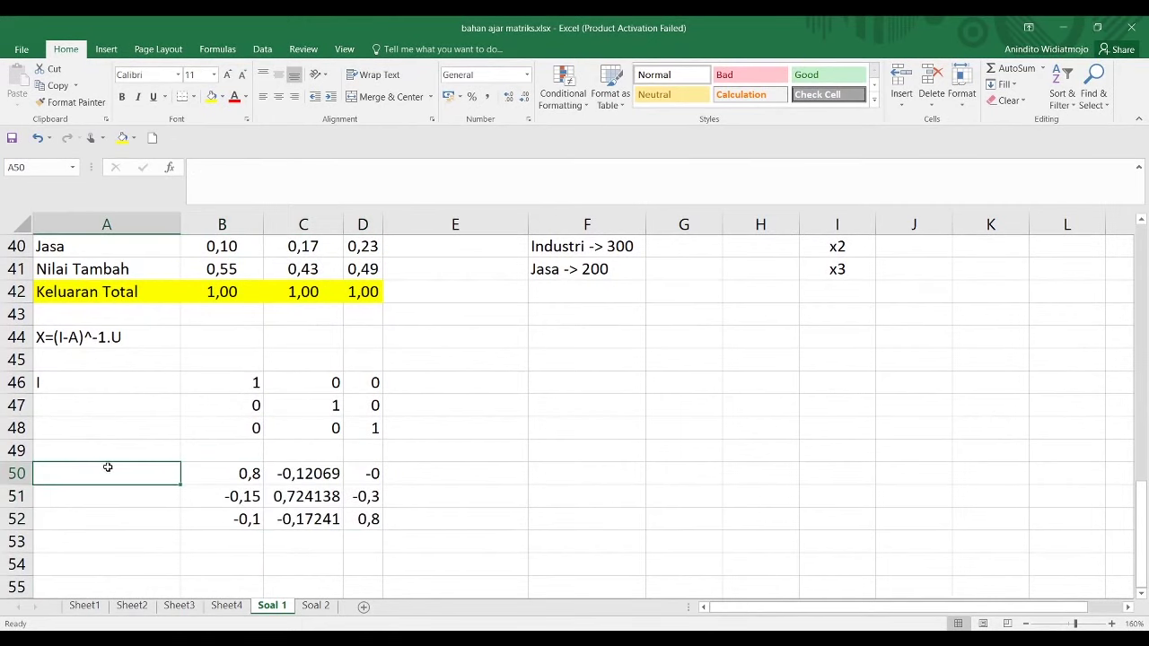
pyautogui.write('i-a')
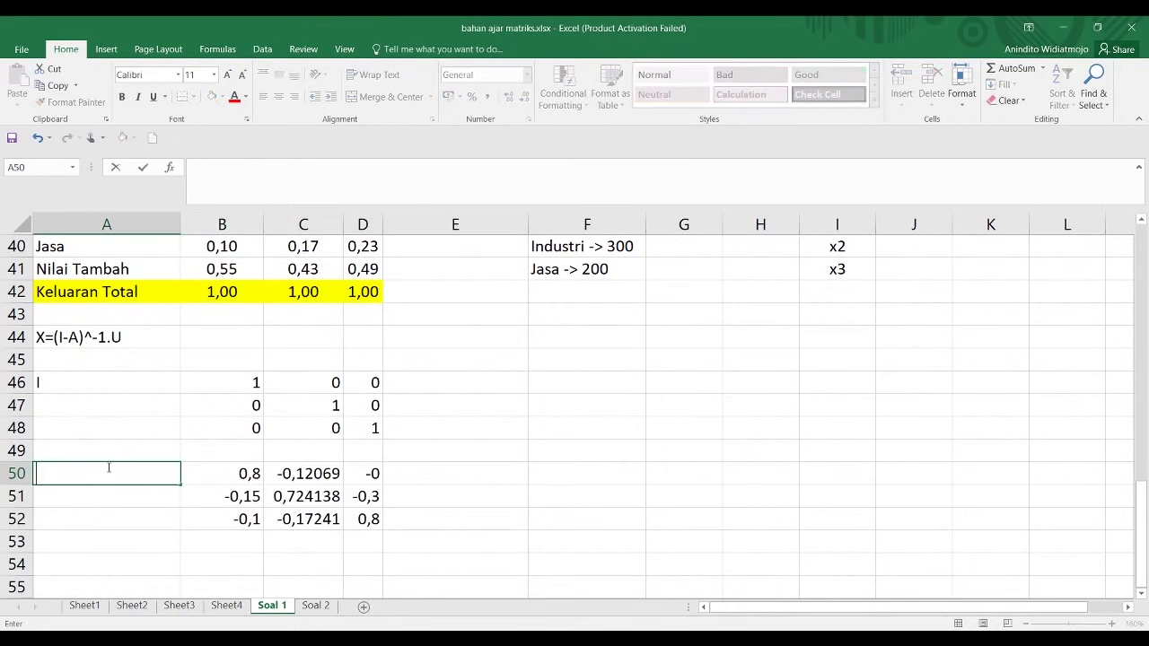
pyautogui.press('Return')
pyautogui.click(107, 468)
pyautogui.press('Right')
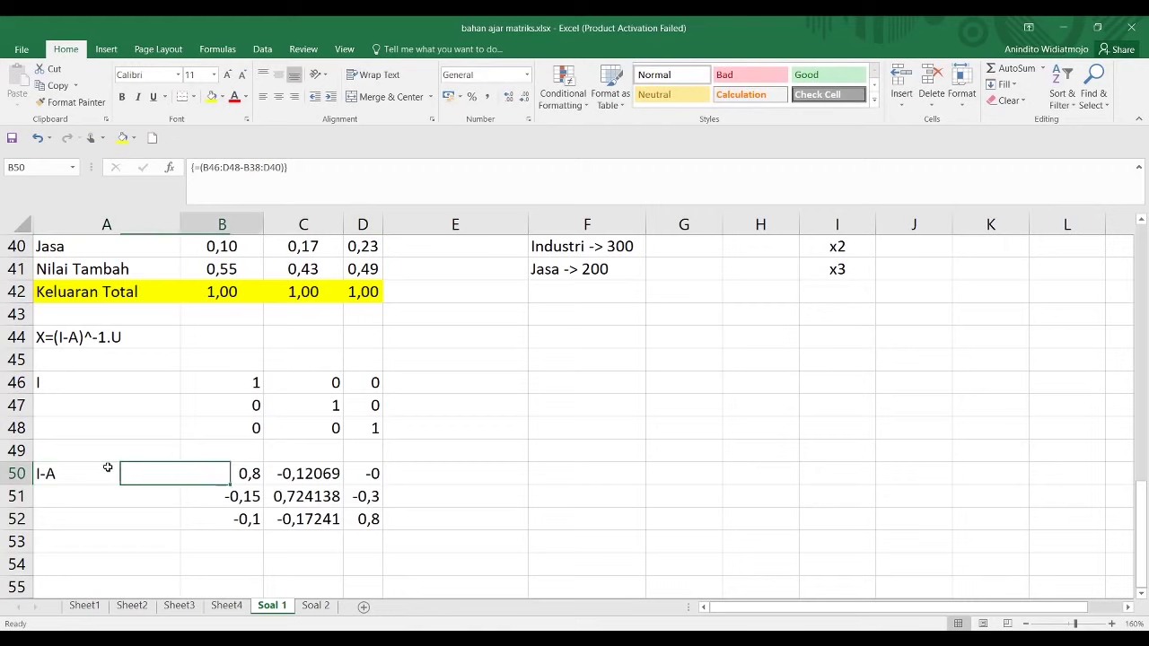
# Make the references in the B50:D52 array formula absolute, as =($B$46:$D$48-$B$38:$D$40)
pyautogui.moveTo(368, 523); pyautogui.dragTo(249, 469)
pyautogui.click(207, 168)
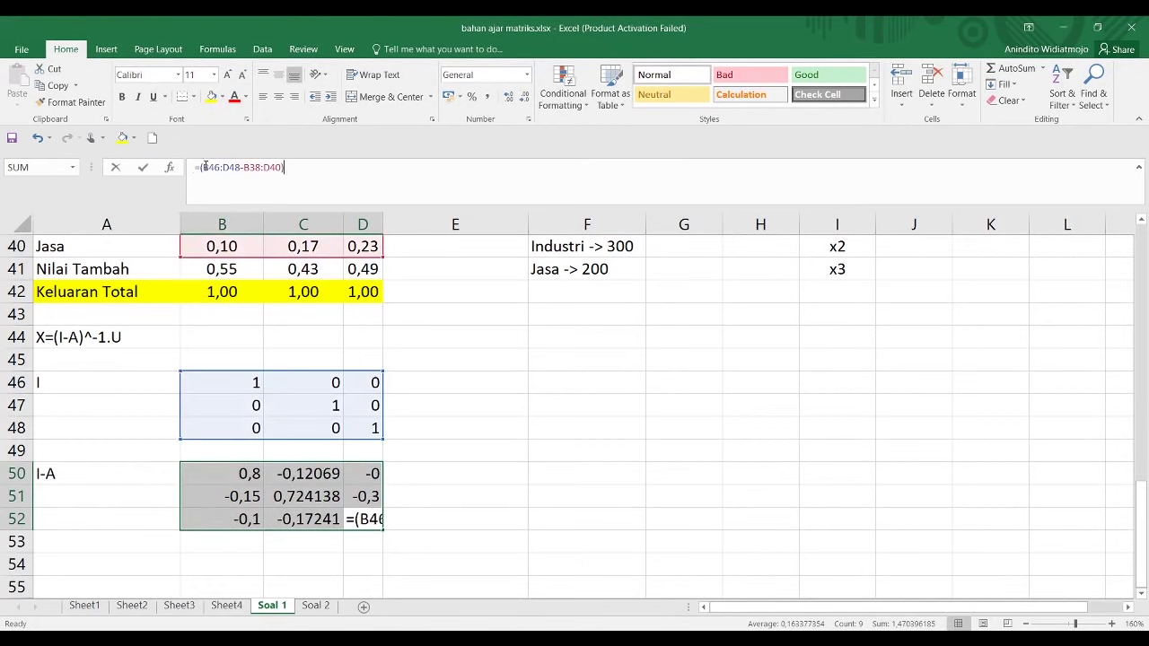
pyautogui.write('$')
pyautogui.press('Right')
pyautogui.write('$')
pyautogui.press('Right')
pyautogui.press('Right')
pyautogui.press('Right')
pyautogui.write('$')
pyautogui.press('Right')
pyautogui.write('$')
pyautogui.press('Right')
pyautogui.press('Right')
pyautogui.press('Right')
pyautogui.write('$')
pyautogui.press('Right')
pyautogui.write('$')
pyautogui.press('Right')
pyautogui.press('Right')
pyautogui.press('Right')
pyautogui.write('$')
pyautogui.press('Right')
pyautogui.write('$')
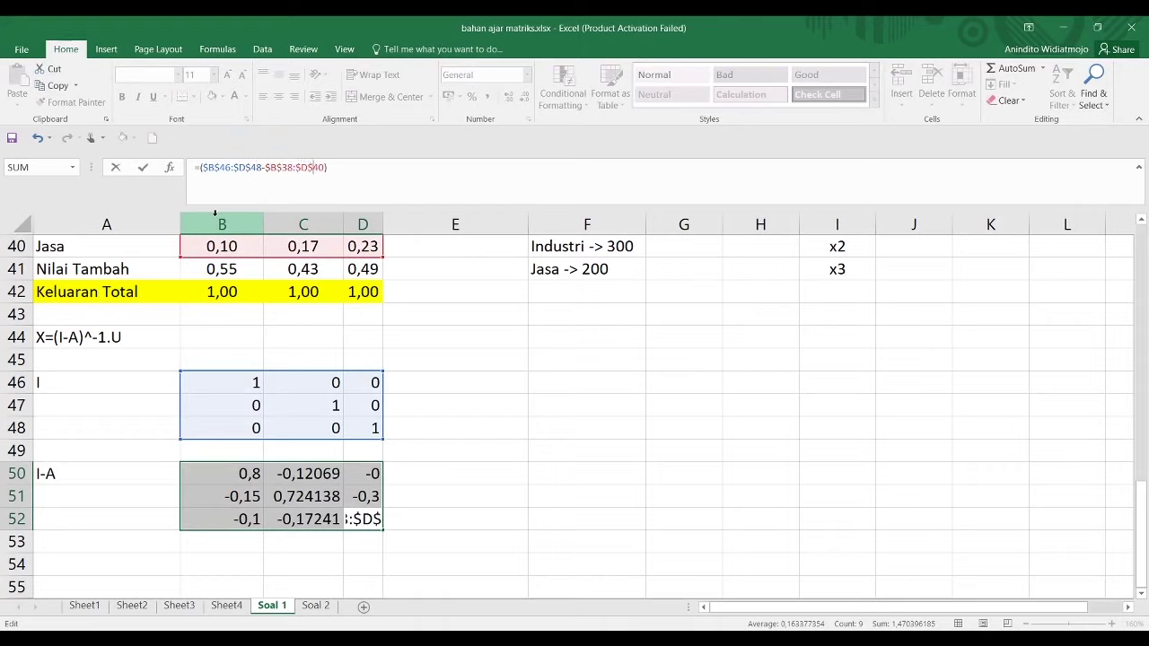
pyautogui.hotkey('ctrl', 'shift', 'Return')
# Label the inverse matrix "Inv (I-A)" in cell A54
pyautogui.click(132, 384)
pyautogui.scroll(-2, 131, 385)
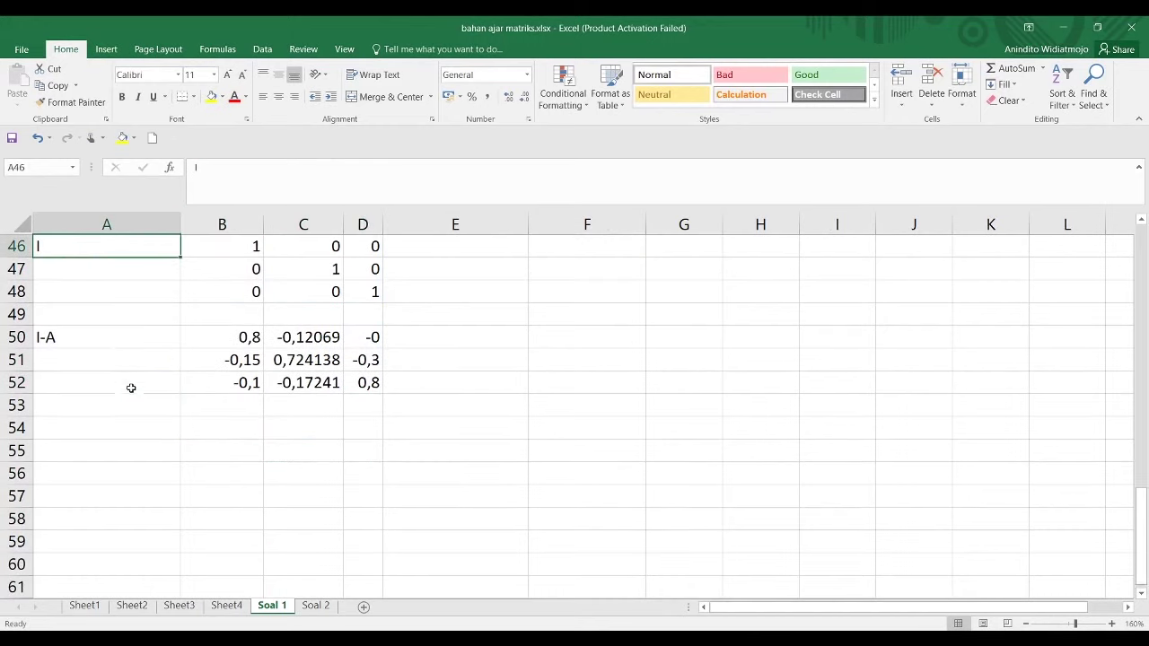
pyautogui.click(111, 422)
pyautogui.write('Inv')
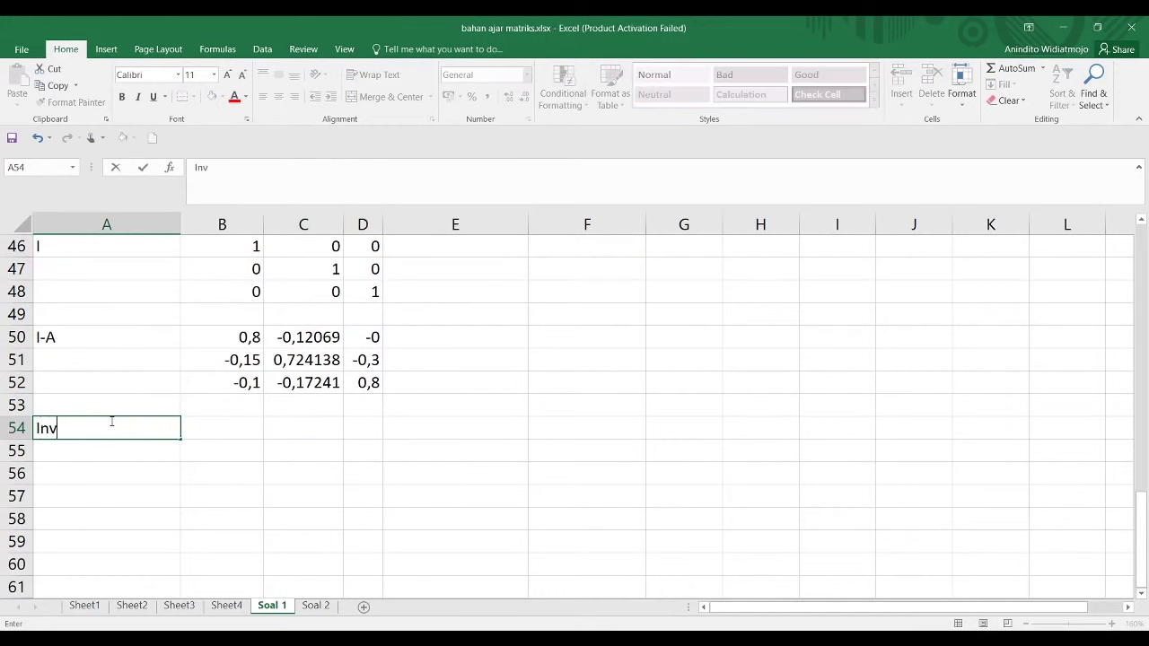
pyautogui.write(' (I-A)')
pyautogui.press('Return')
# Calculate the inverse of I-A in B54:D56 with the array formula =MINVERSE(B50:D52)
pyautogui.moveTo(239, 432); pyautogui.dragTo(357, 484)
pyautogui.write('=')
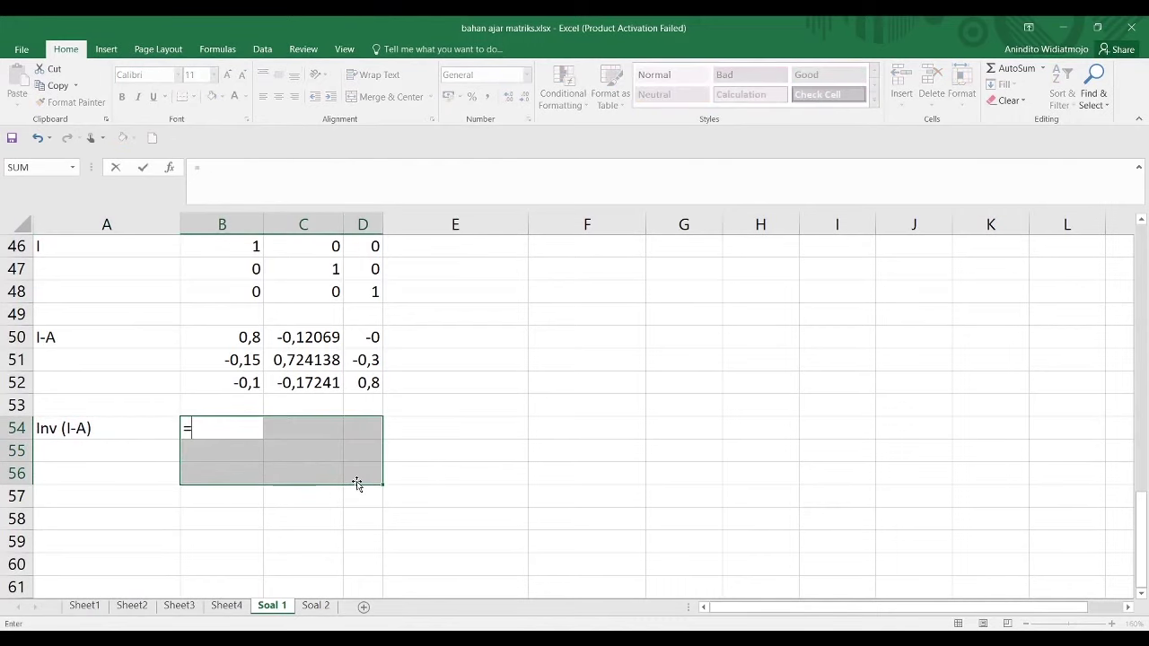
pyautogui.write('min')
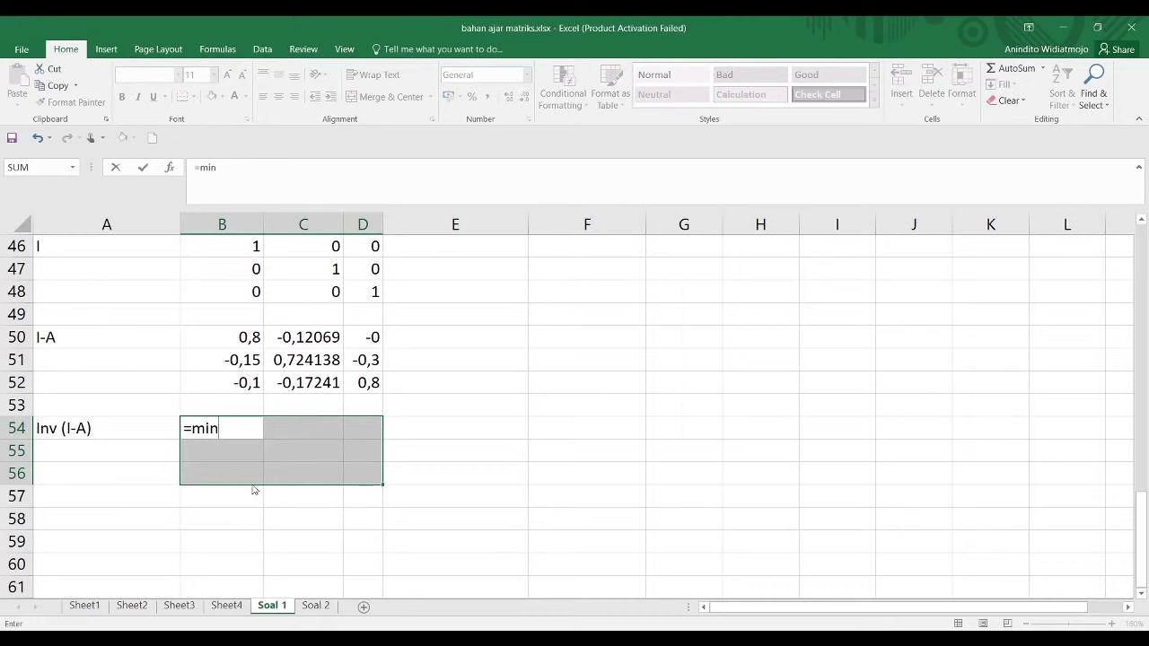
pyautogui.write('verse(')
pyautogui.moveTo(248, 336); pyautogui.dragTo(364, 381)
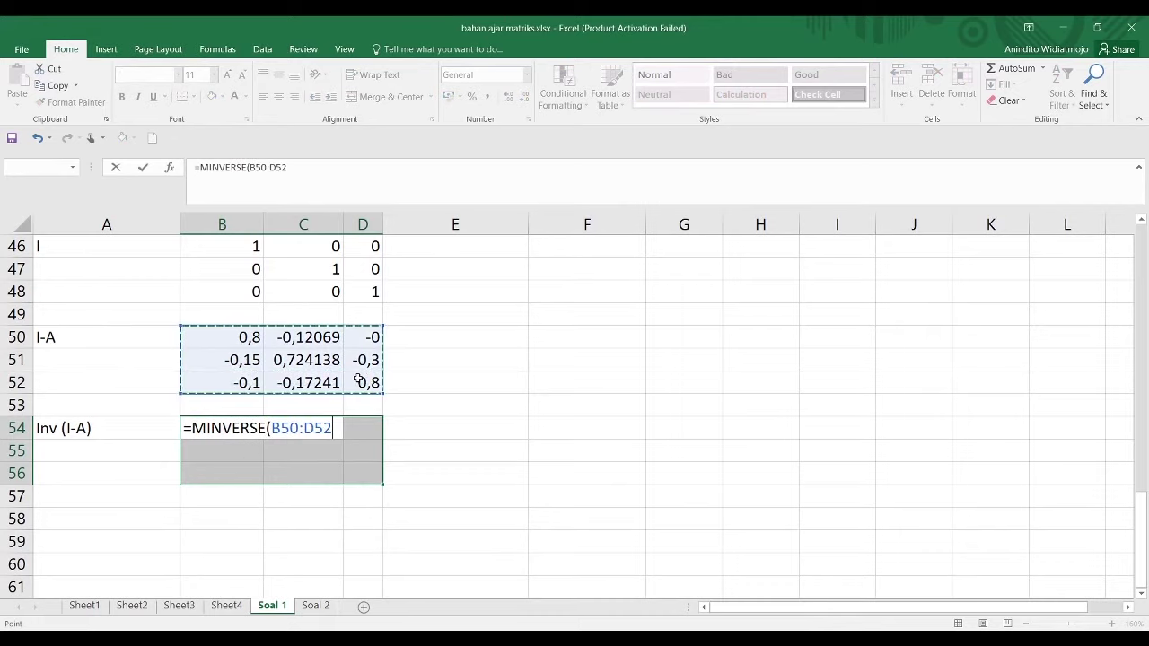
pyautogui.write(')')
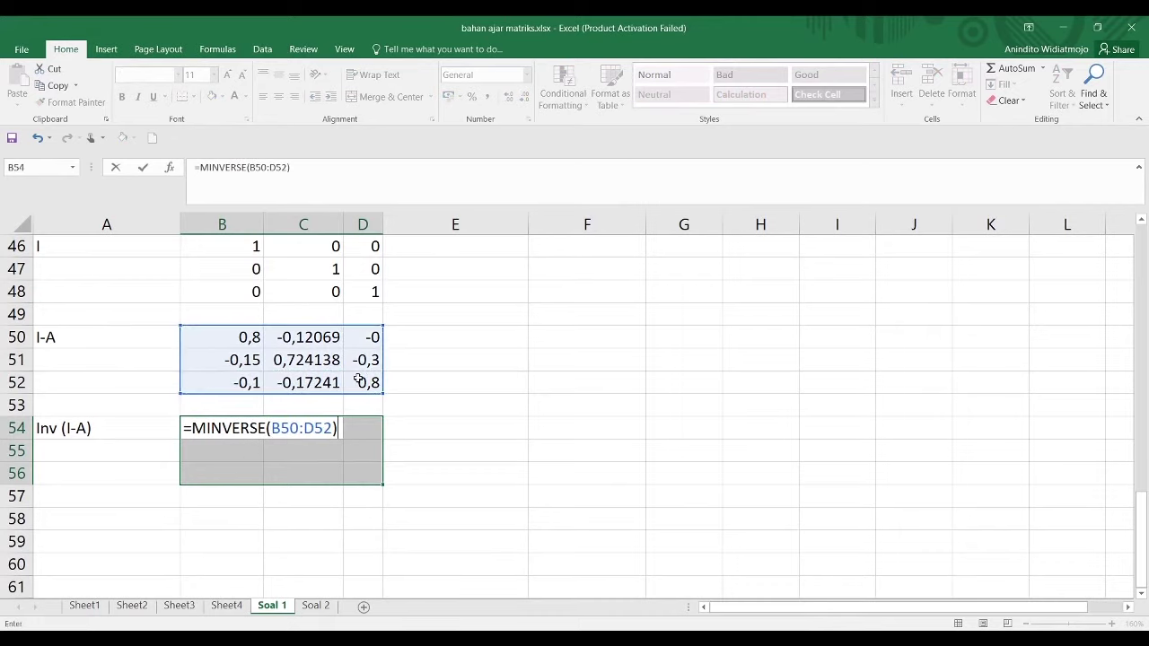
pyautogui.hotkey('ctrl', 'shift', 'Return')
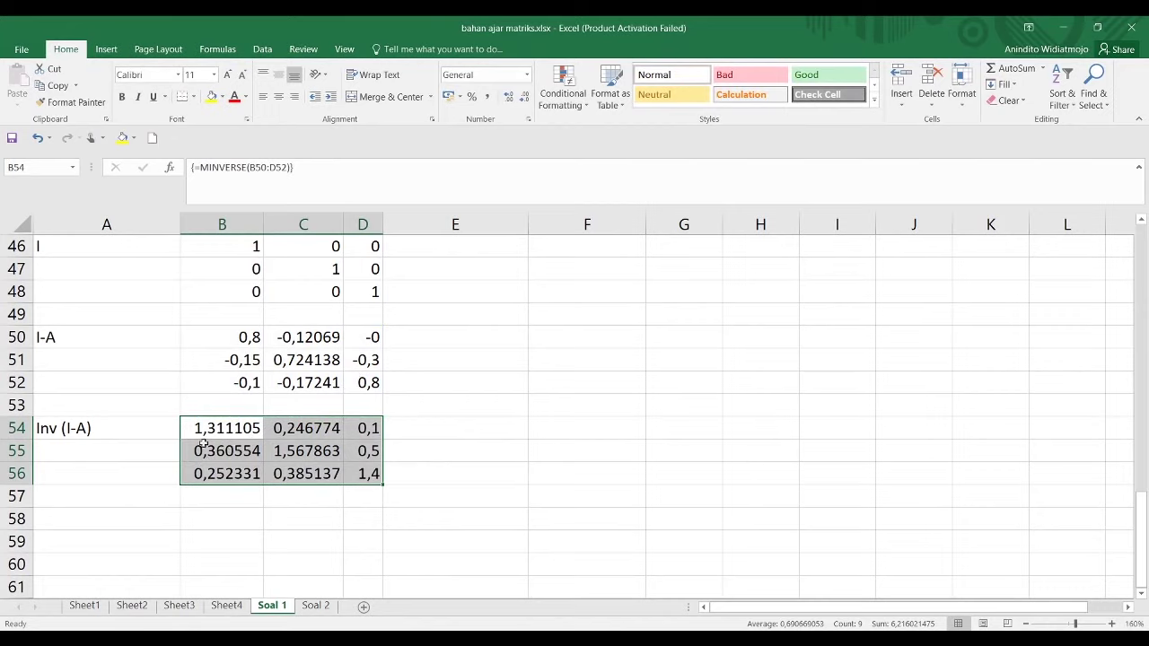
# Change the label of the x1, x2, x3 vector in cell H39 to "Matriks X"
pyautogui.click(174, 444)
pyautogui.scroll(2, 175, 443)
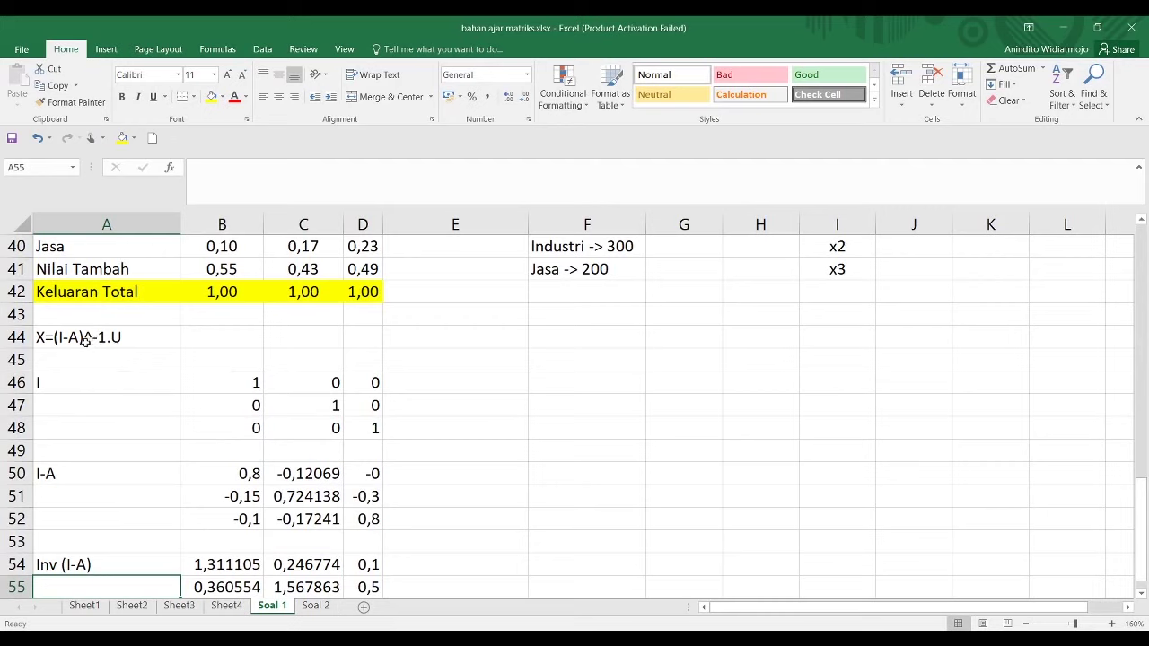
pyautogui.scroll(-1, 117, 339)
pyautogui.scroll(2, 117, 339)
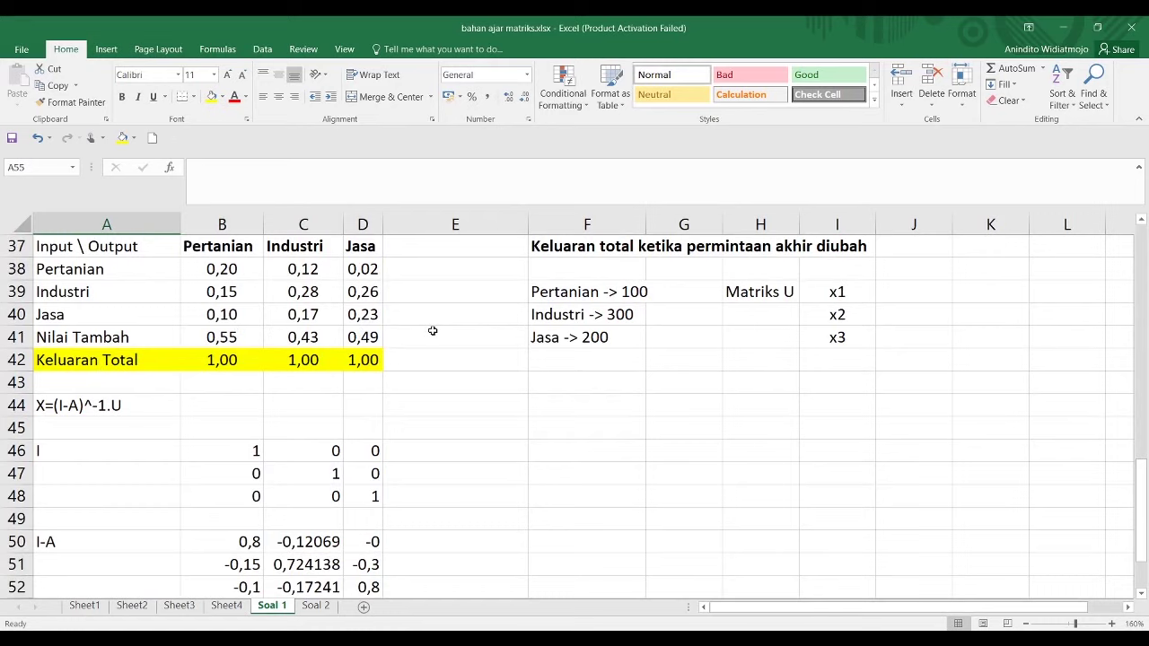
pyautogui.click(775, 293)
pyautogui.write('Ma')
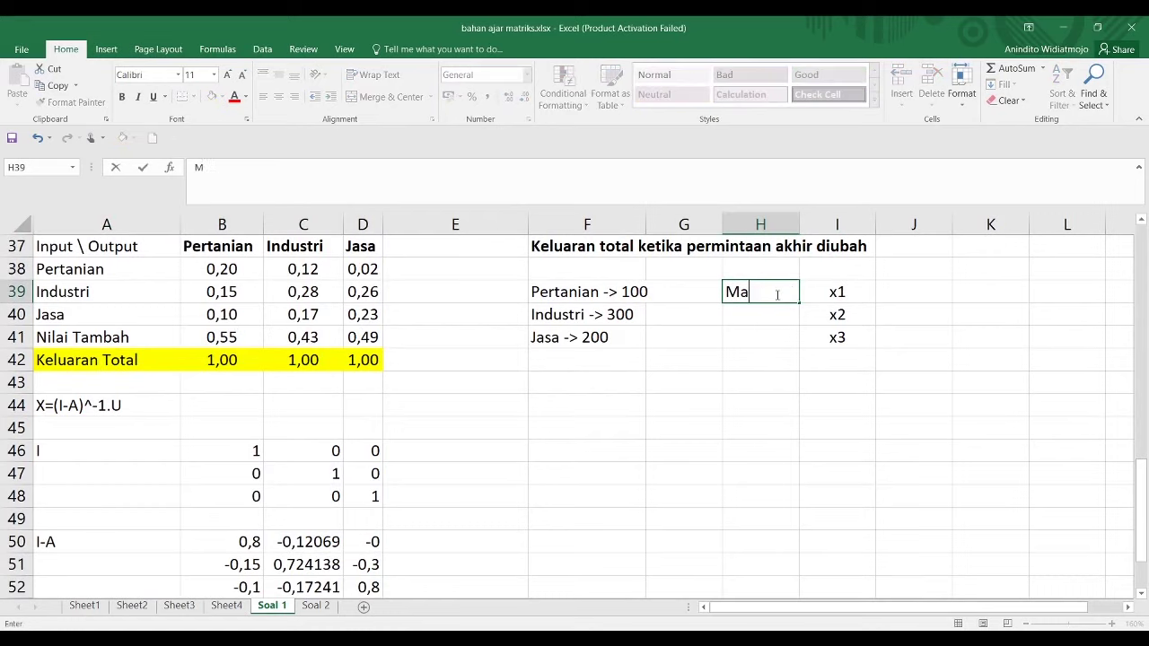
pyautogui.write('triks X')
pyautogui.press('Return')
# Add the label "Matriks U" in cell H43 for the final demand vector
pyautogui.press('Down')
pyautogui.press('Down')
pyautogui.press('Down')
pyautogui.write('Matrik')
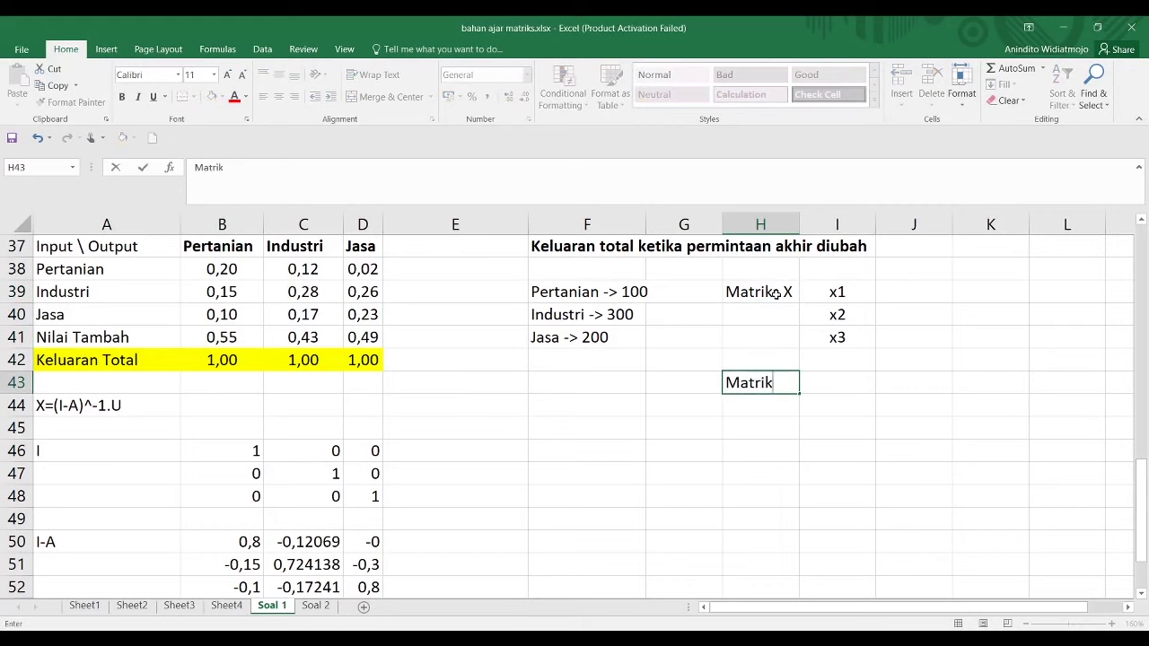
pyautogui.write('s U')
pyautogui.press('Return')
# Enter the new final demand values 100, 300 and 200 in I43:I45
pyautogui.press('Up')
pyautogui.press('Right')
pyautogui.write('100')
pyautogui.press('Return')
pyautogui.write('300')
pyautogui.press('Return')
pyautogui.write('200')
pyautogui.press('Return')
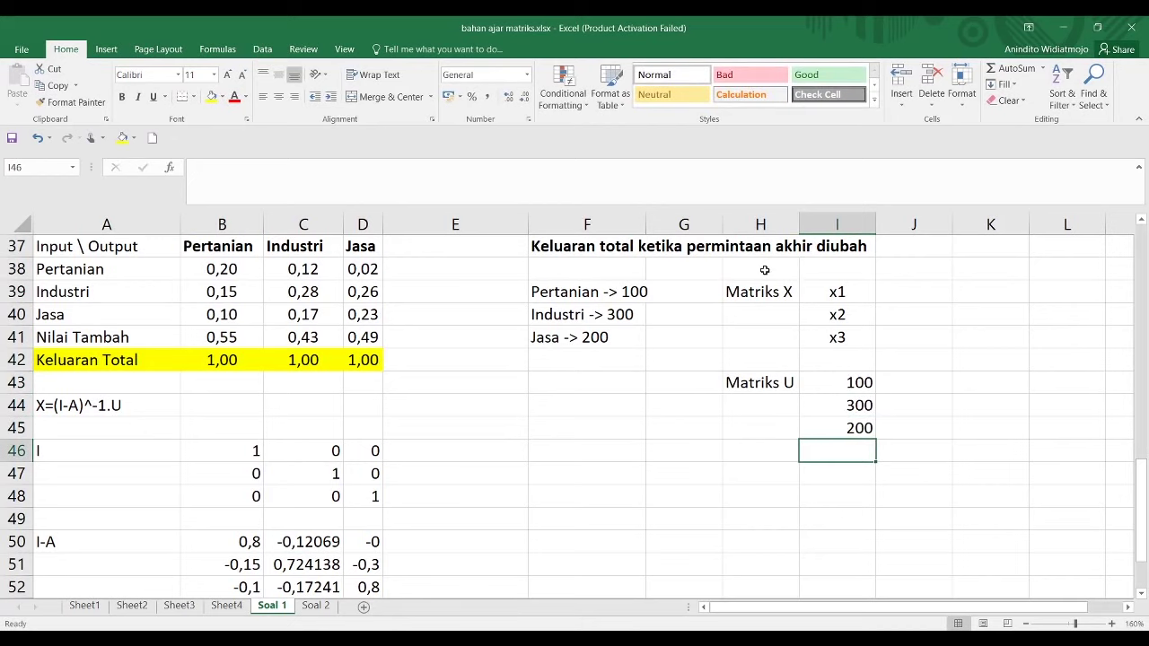
# Copy the Matriks U values from I43:I45 to F54:F56, beside the inverse matrix
pyautogui.scroll(-1, 768, 395)
pyautogui.moveTo(859, 314); pyautogui.dragTo(834, 359)
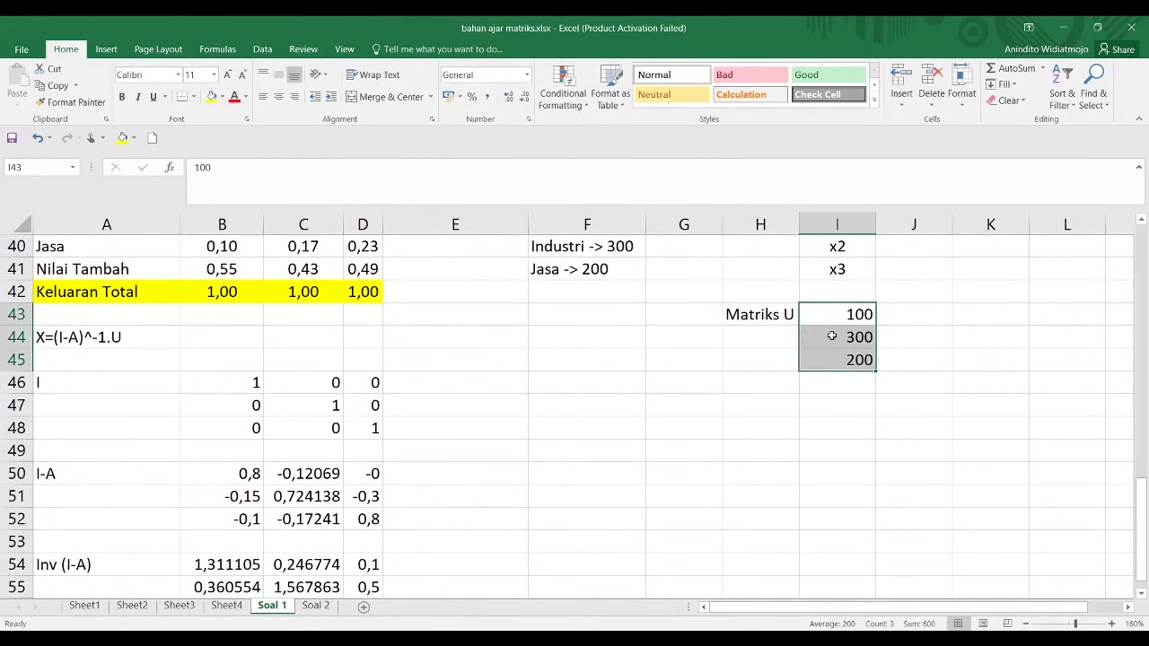
pyautogui.hotkey('ctrl', 'c')
pyautogui.scroll(-2, 672, 351)
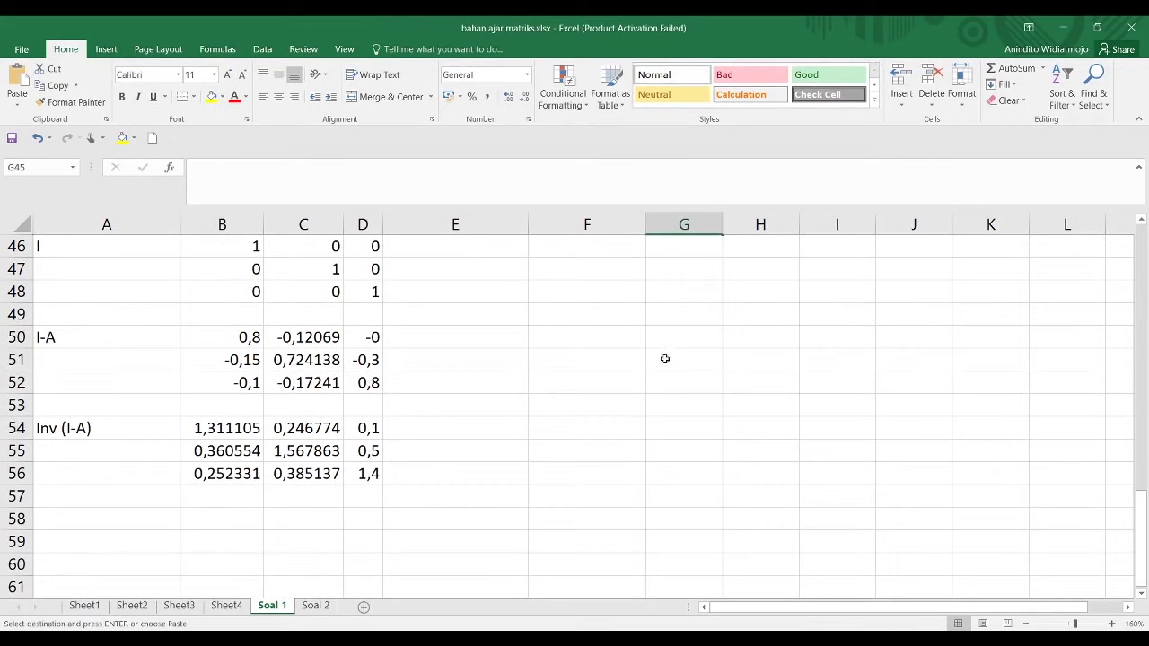
pyautogui.click(517, 426)
pyautogui.click(542, 425)
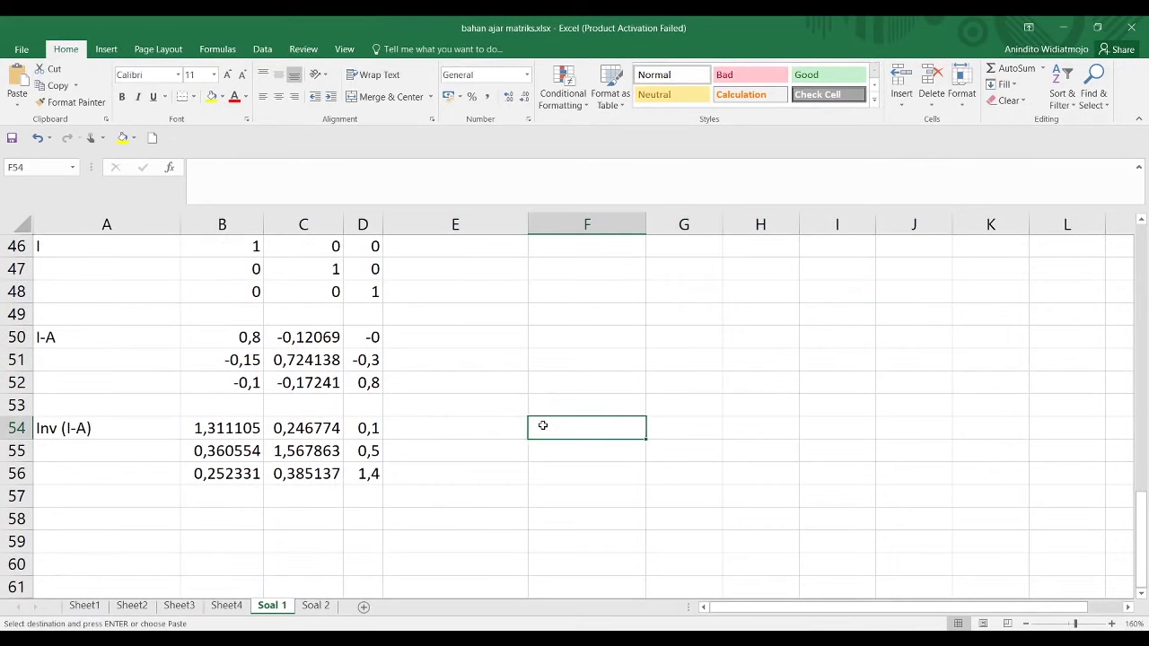
pyautogui.hotkey('ctrl', 'v')
pyautogui.click(586, 382)
pyautogui.moveTo(224, 426); pyautogui.dragTo(422, 485)
pyautogui.moveTo(585, 423); pyautogui.dragTo(593, 476)
pyautogui.moveTo(243, 431); pyautogui.dragTo(357, 474)
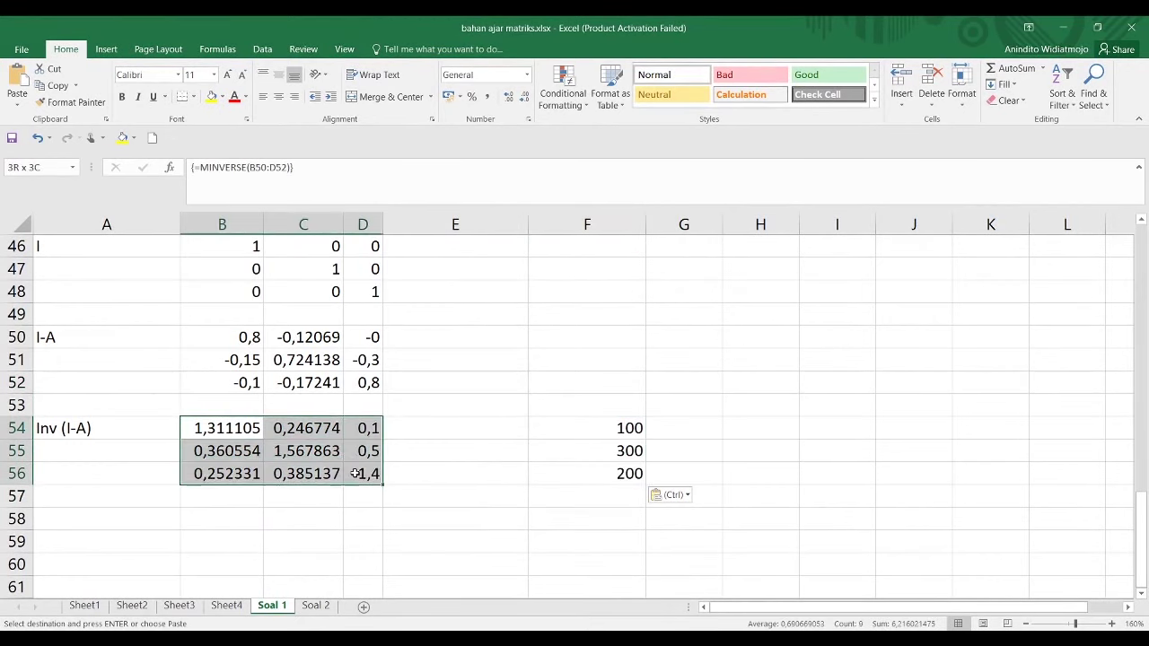
pyautogui.moveTo(575, 425); pyautogui.dragTo(592, 474)
# Multiply the inverse by the demand vector in H54:H56 with the array formula =MMULT(B54:D56;F54:F56) and make the results bold
pyautogui.moveTo(739, 431); pyautogui.dragTo(740, 474)
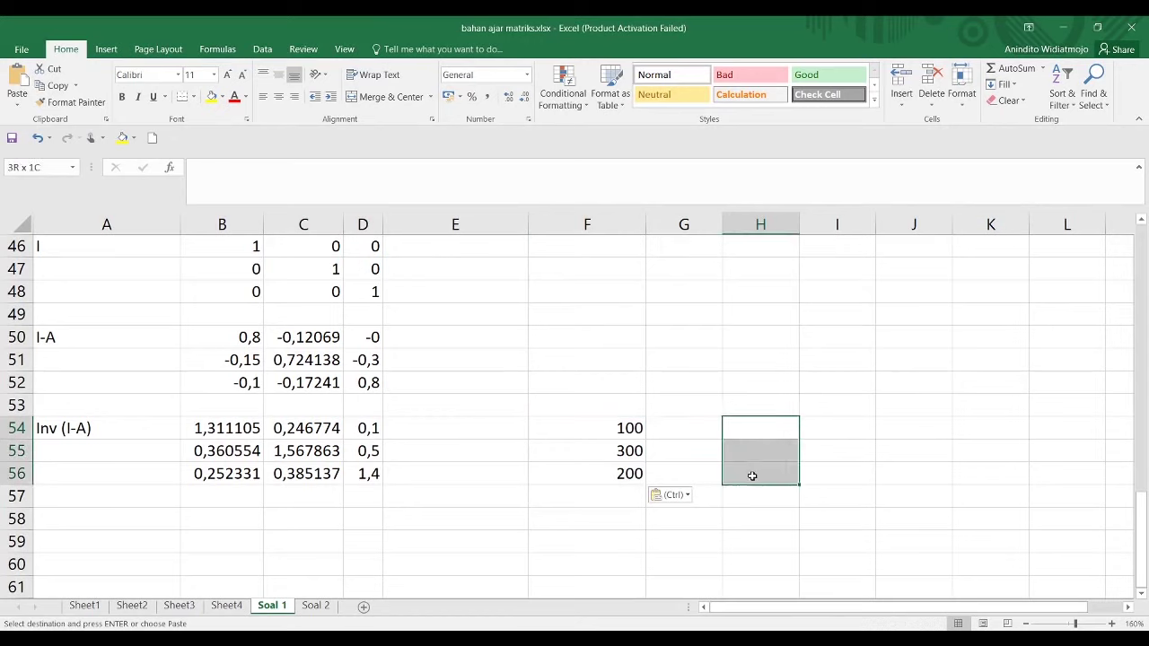
pyautogui.write('=mmult')
pyautogui.press('Tab')
pyautogui.moveTo(238, 430); pyautogui.dragTo(363, 478)
pyautogui.write(';')
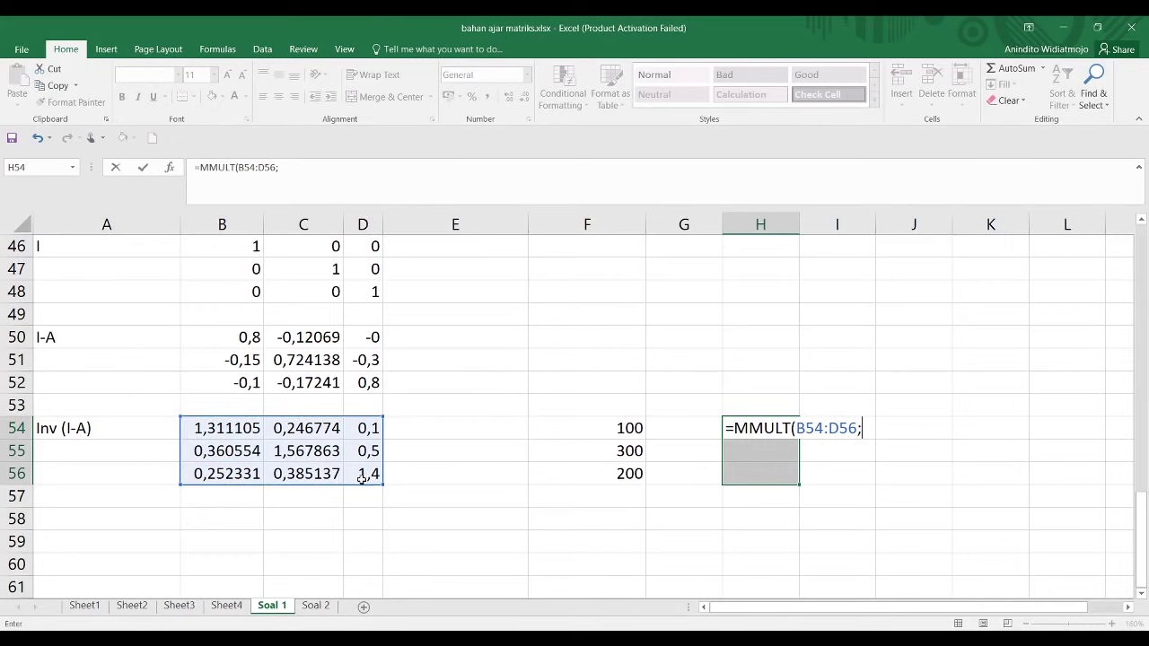
pyautogui.moveTo(621, 427); pyautogui.dragTo(605, 472)
pyautogui.click(346, 166)
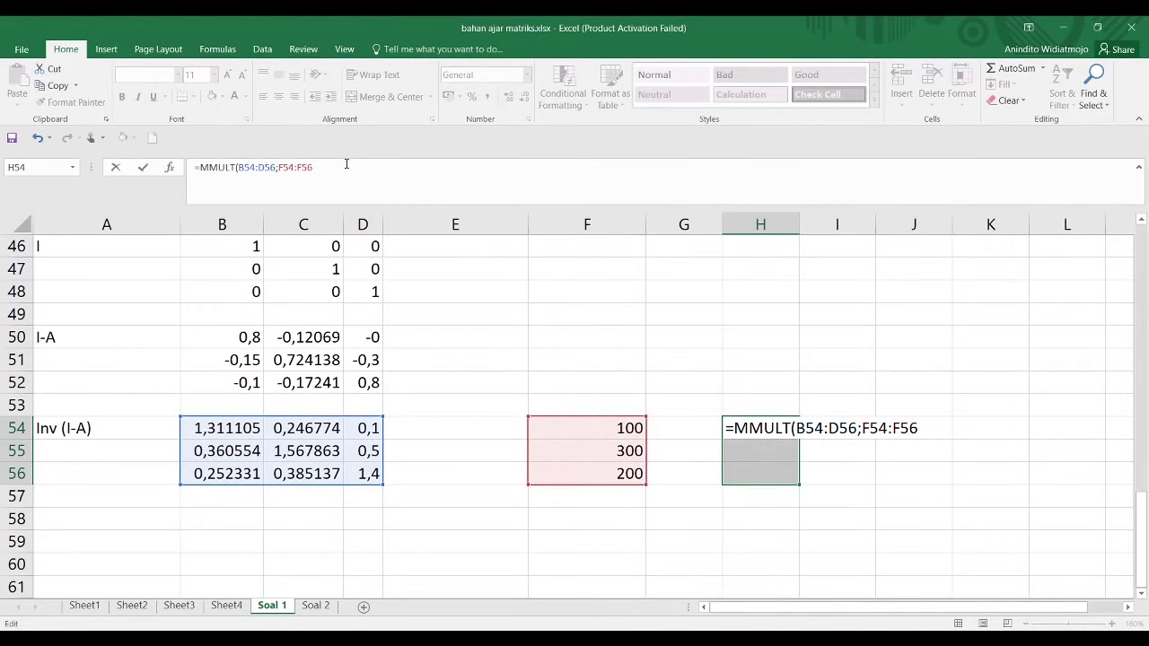
pyautogui.write(')')
pyautogui.hotkey('ctrl', 'shift', 'Return')
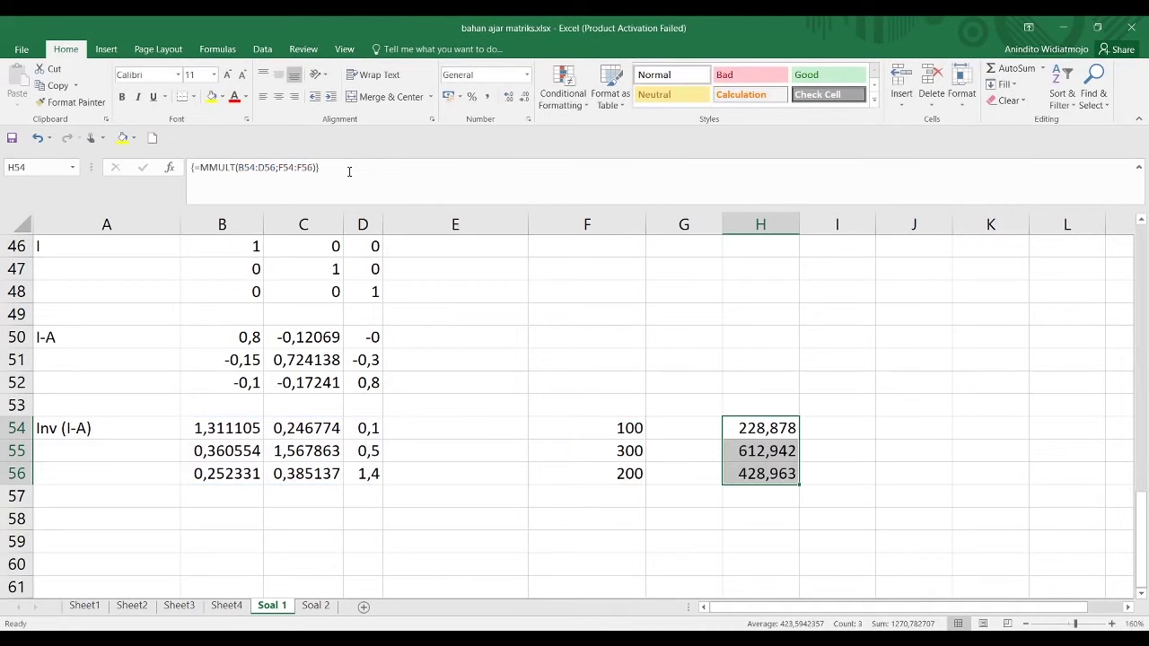
pyautogui.click(122, 96)
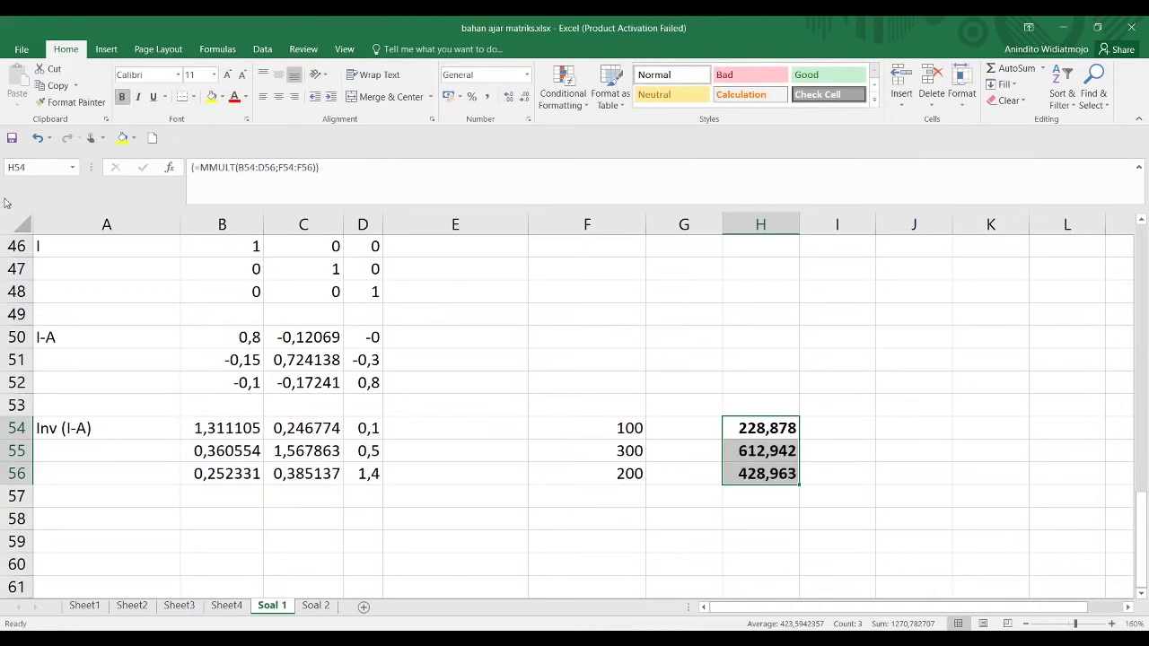
# Add the headings "Keluaran Total" in H53 and "Permintaan Akhir" in F53 above the new values
pyautogui.click(746, 410)
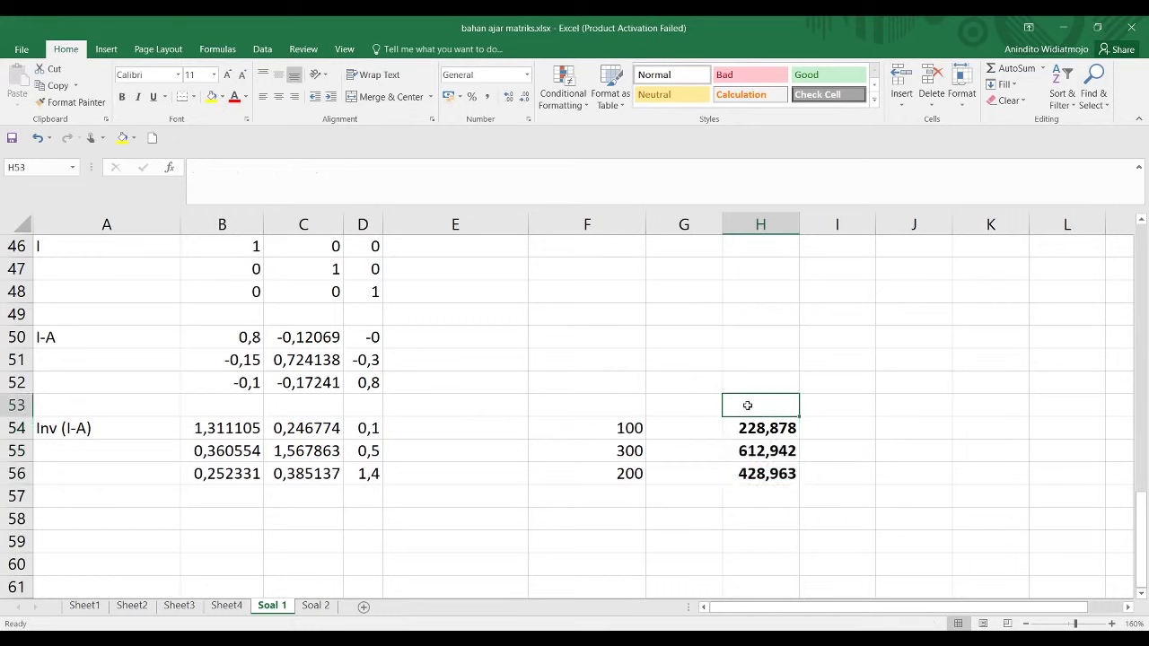
pyautogui.write('Kel')
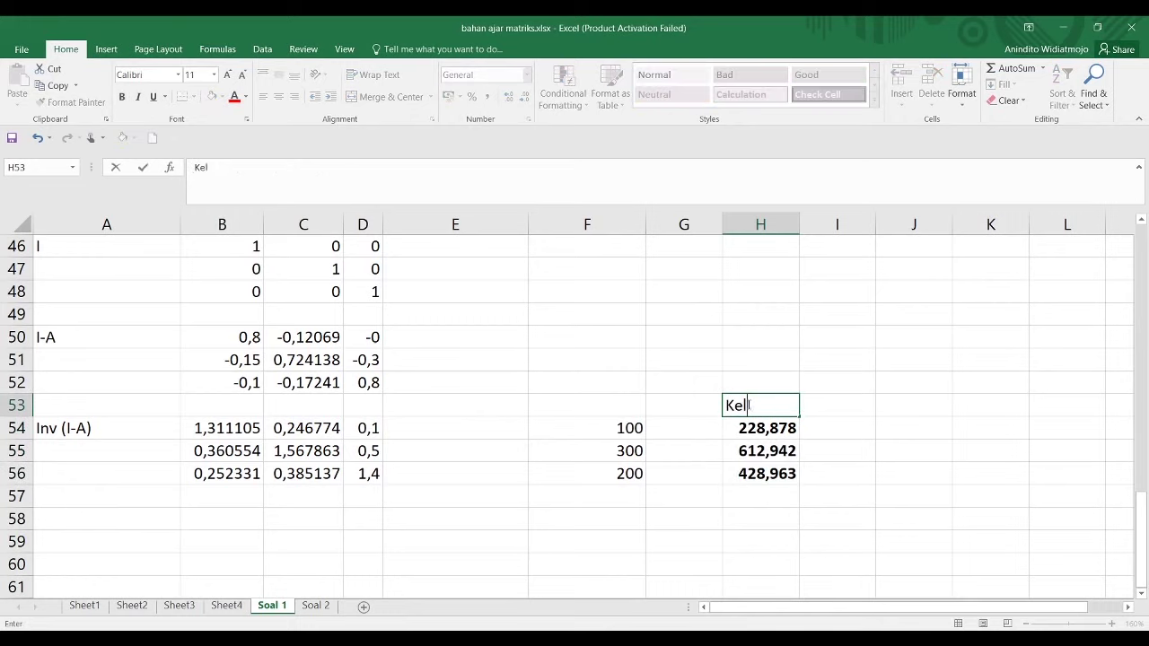
pyautogui.write('uaran Total')
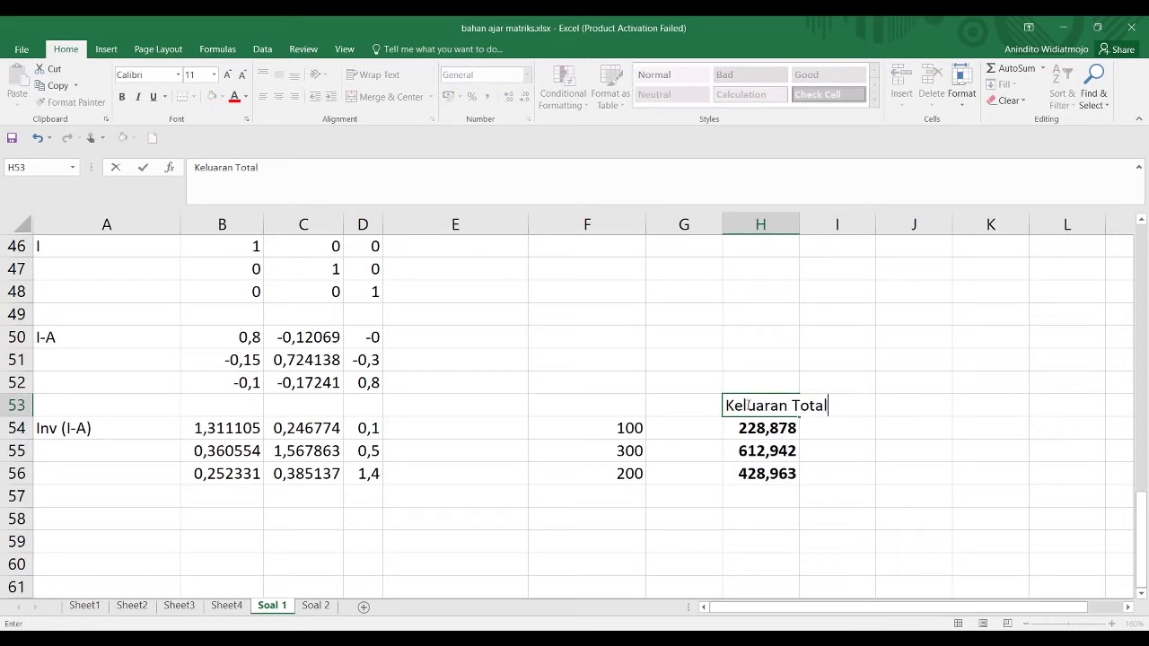
pyautogui.press('Return')
pyautogui.scroll(1, 685, 441)
pyautogui.click(619, 482)
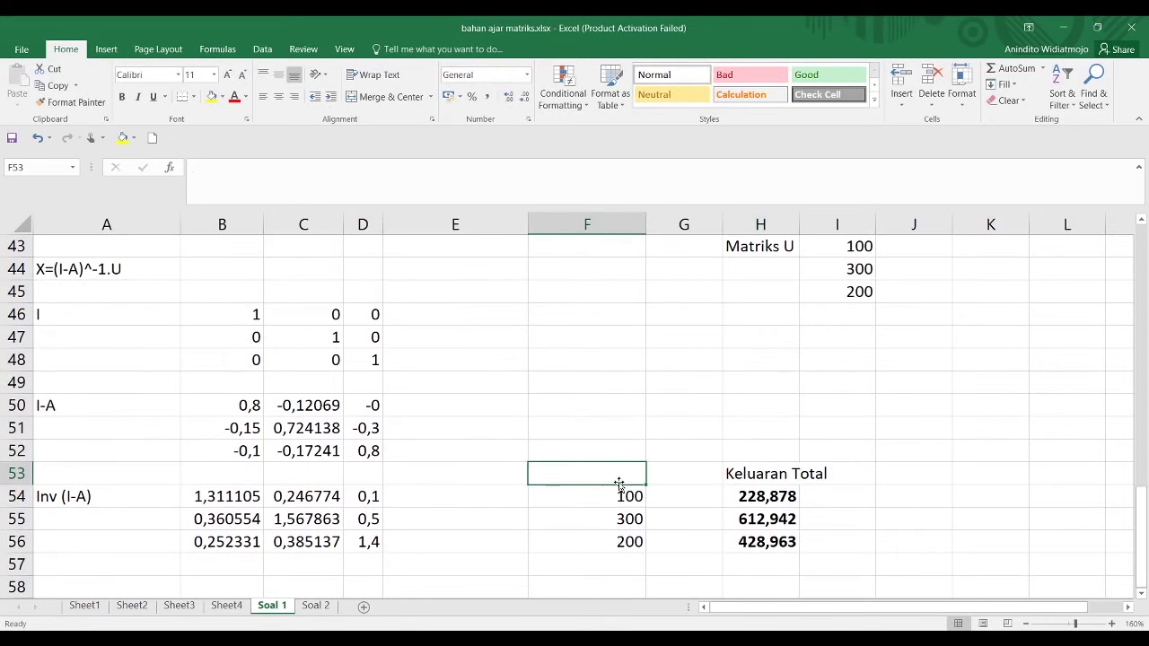
pyautogui.write('Permintaan Akhir')
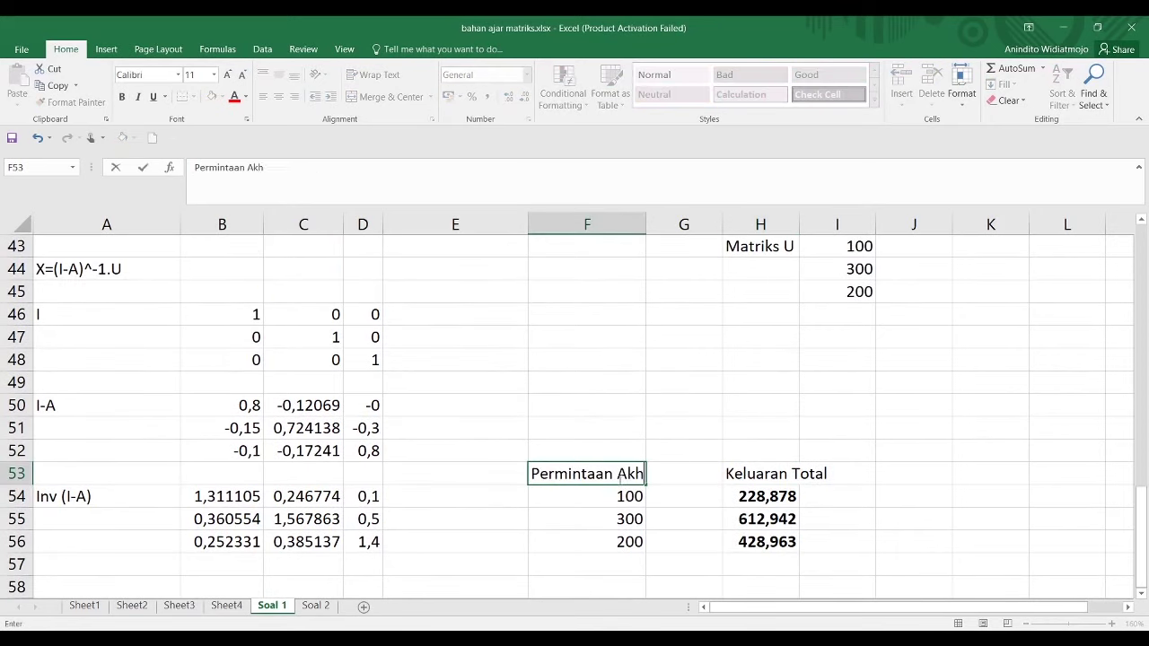
pyautogui.press('Return')
# Copy the original final demand values of Pertanian, Industri and Jasa from E31:E33 to F49:F51
pyautogui.scroll(3, 579, 427)
pyautogui.scroll(3, 579, 428)
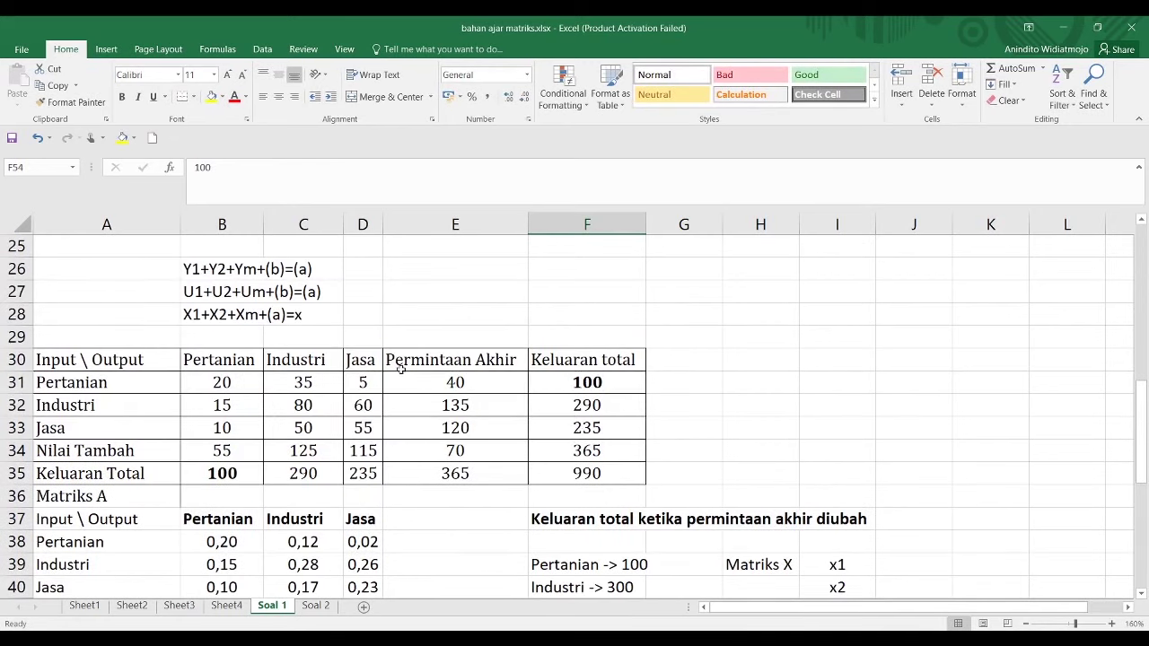
pyautogui.moveTo(468, 377); pyautogui.dragTo(475, 421)
pyautogui.hotkey('ctrl', 'c')
pyautogui.scroll(-5, 648, 435)
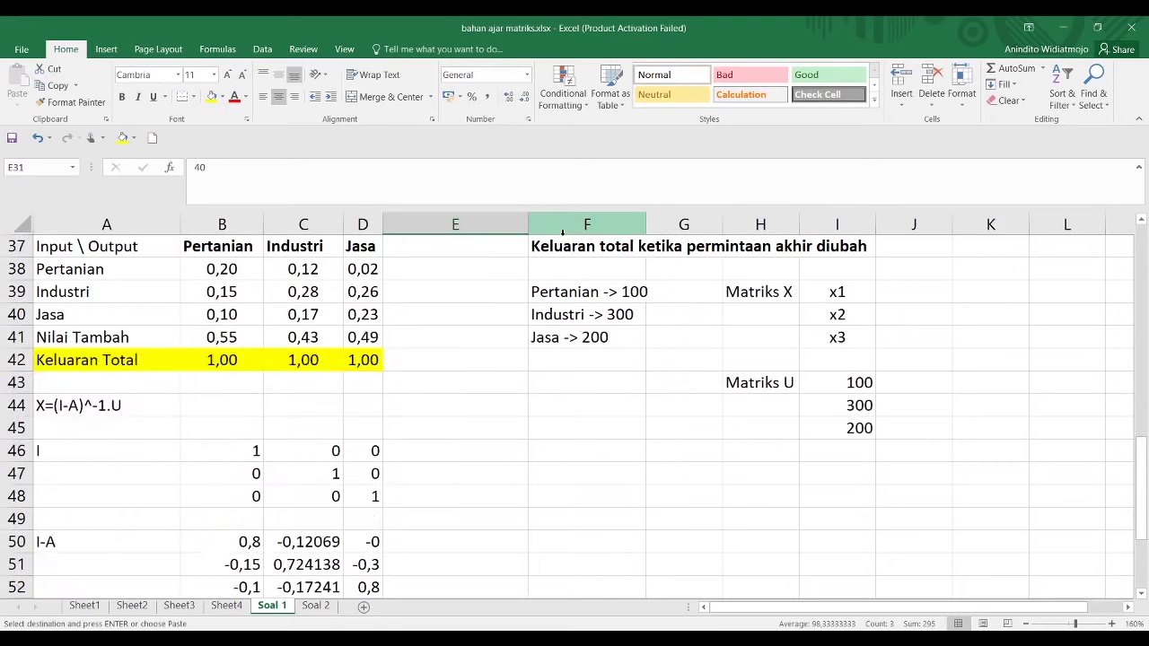
pyautogui.click(607, 449)
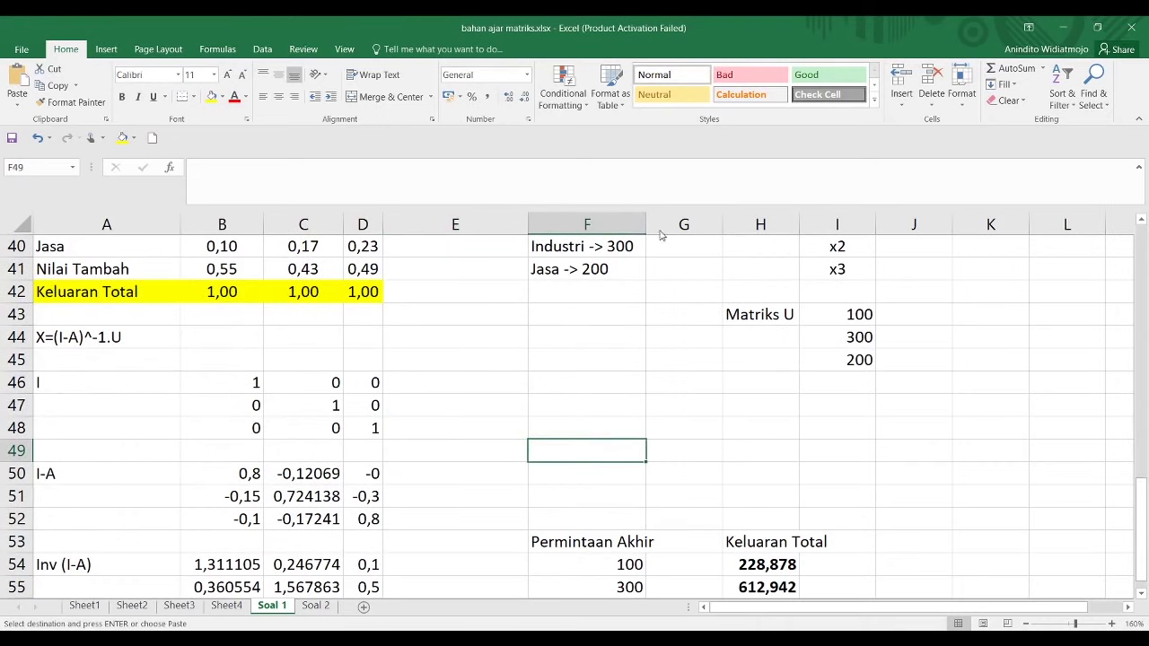
pyautogui.hotkey('ctrl', 'v')
# Copy the "Permintaan Akhir" and "Keluaran Total" headings to F48 and H48 above the original demand values
pyautogui.click(628, 539)
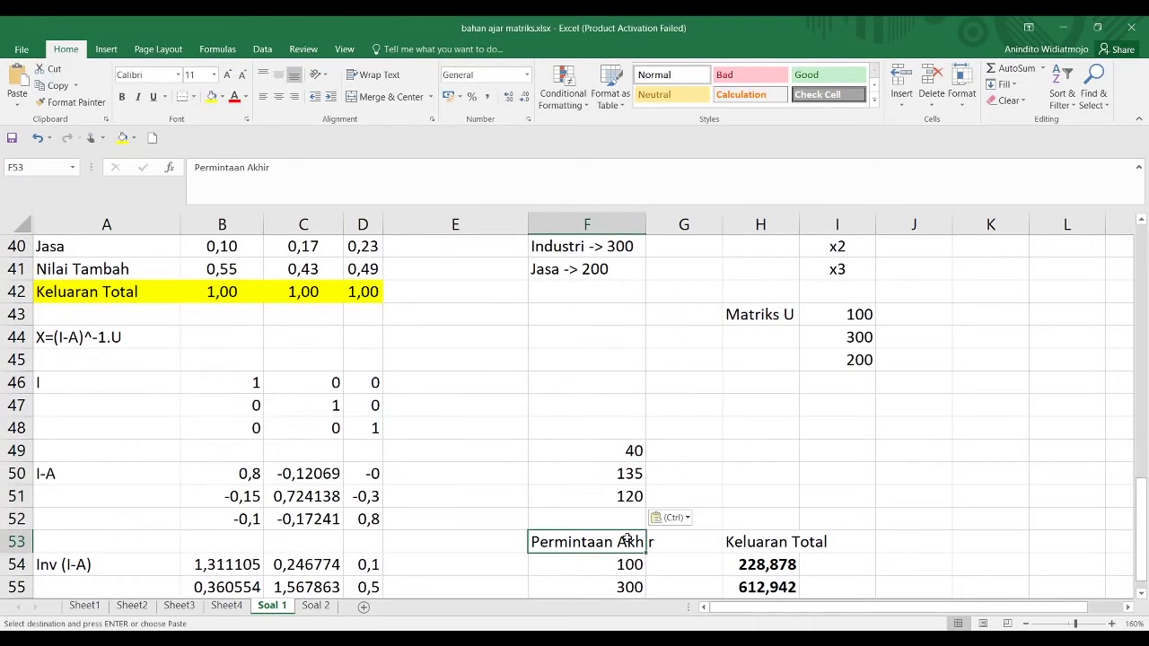
pyautogui.hotkey('ctrl', 'c')
pyautogui.click(562, 430)
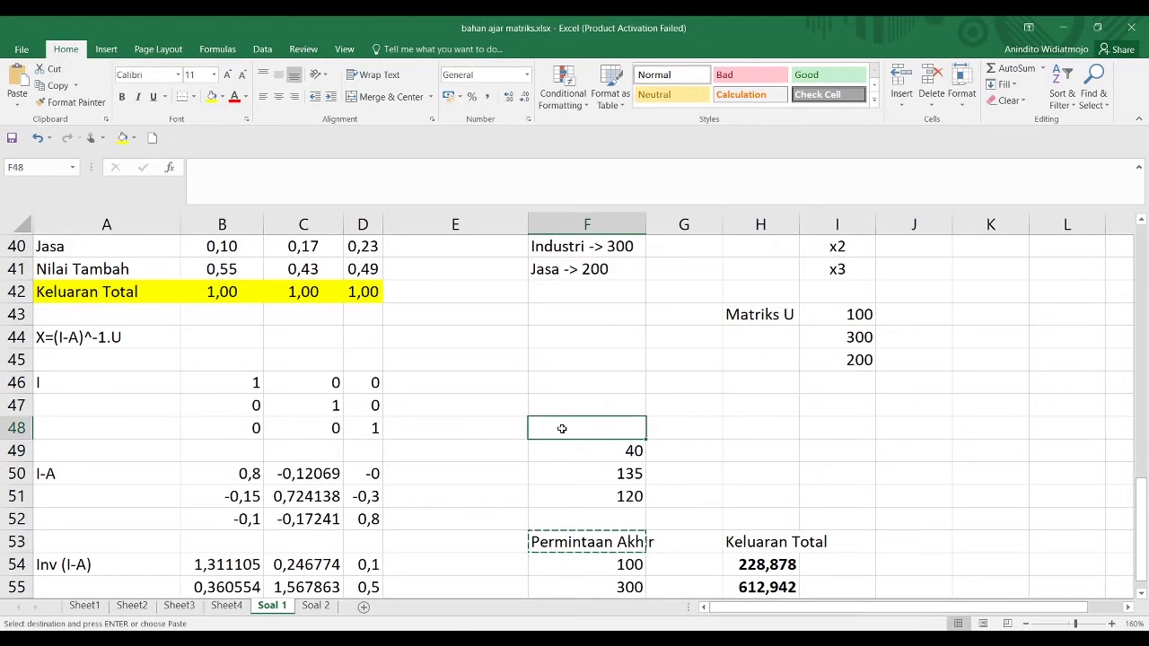
pyautogui.hotkey('ctrl', 'v')
pyautogui.scroll(-2, 745, 450)
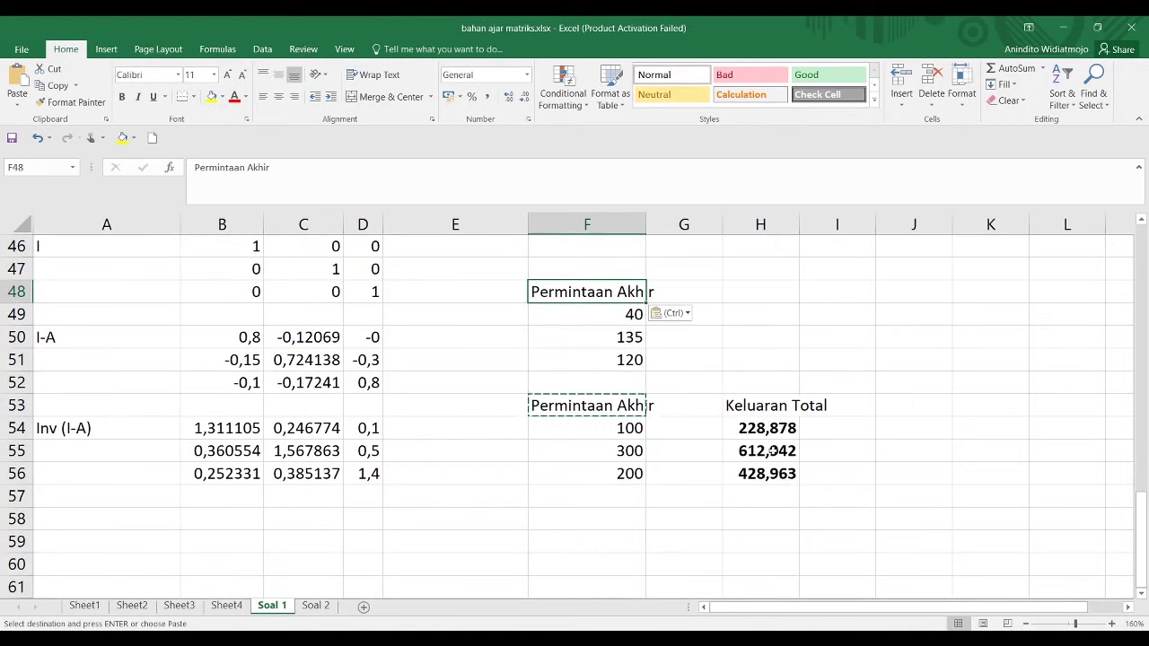
pyautogui.click(754, 406)
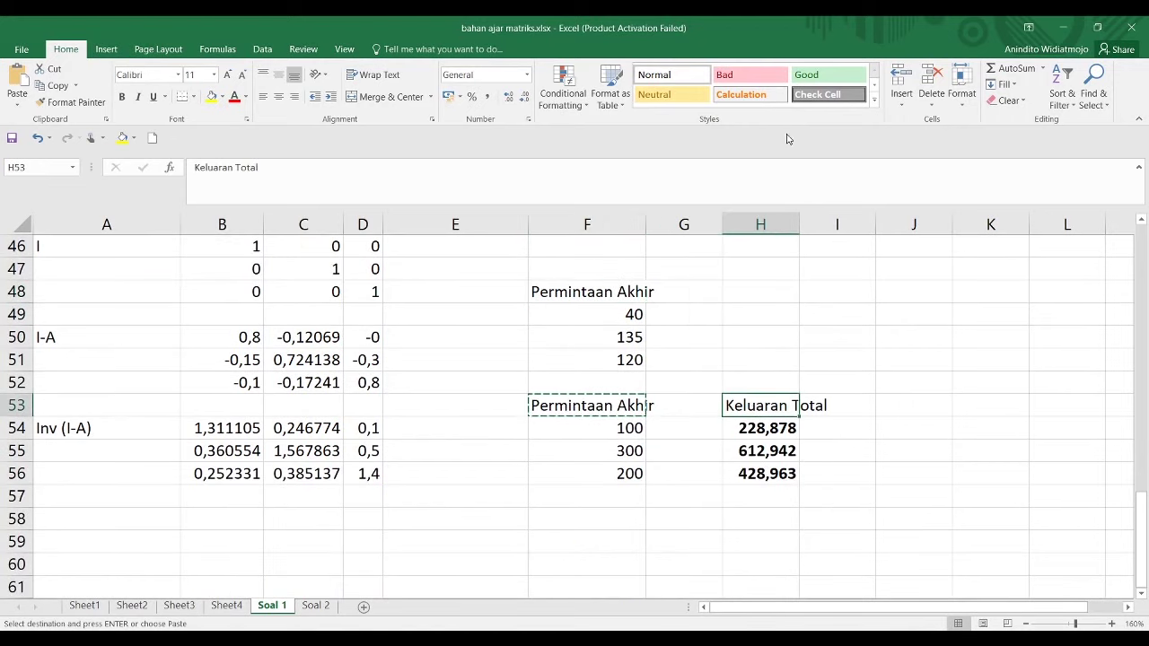
pyautogui.hotkey('ctrl', 'c')
pyautogui.click(752, 294)
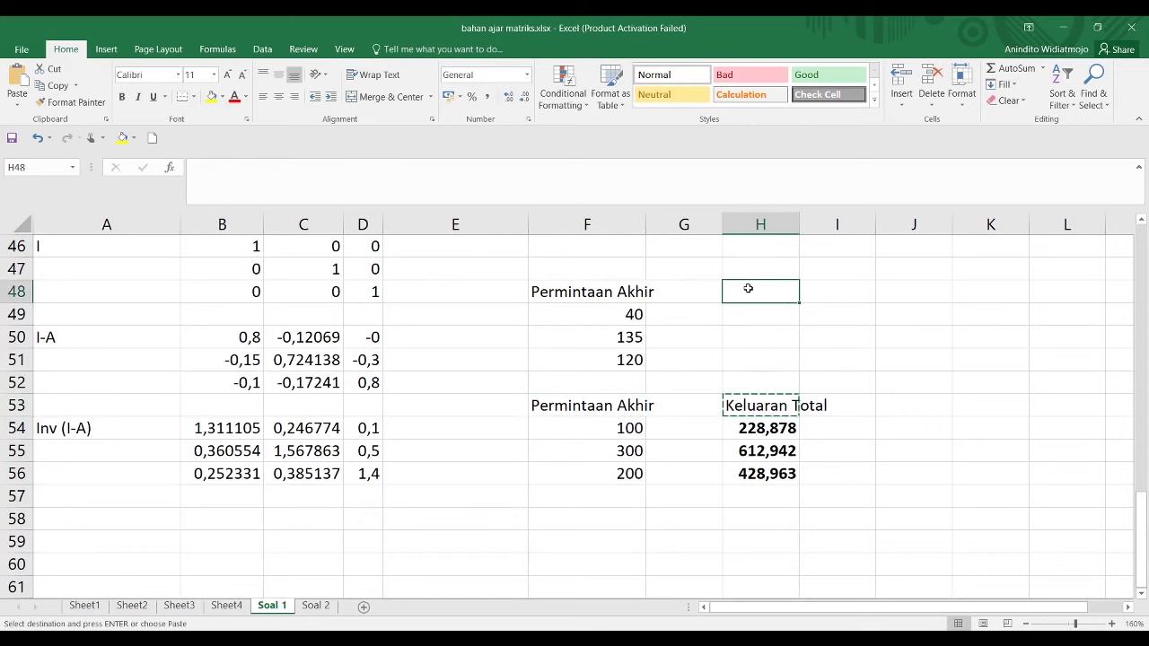
pyautogui.hotkey('ctrl', 'v')
pyautogui.click(644, 359)
pyautogui.scroll(3, 644, 359)
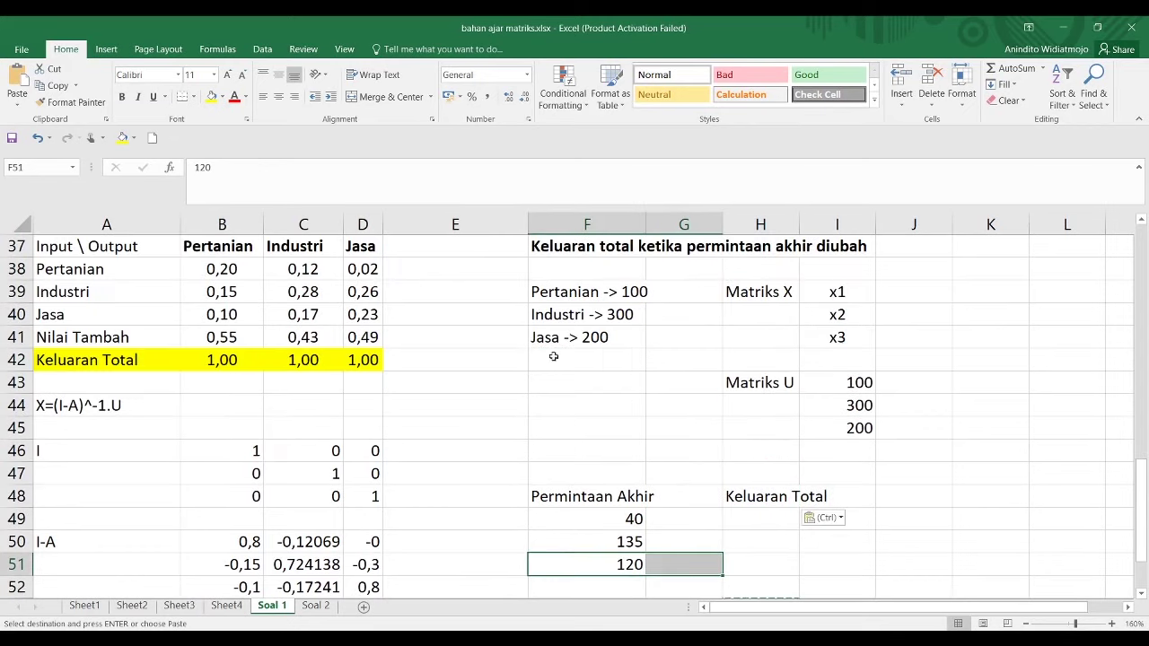
# Copy the original Keluaran Total values of Pertanian, Industri and Jasa to H49:H51 beside the original demand
pyautogui.scroll(3, 553, 358)
pyautogui.click(587, 405)
pyautogui.moveTo(587, 314); pyautogui.dragTo(587, 359)
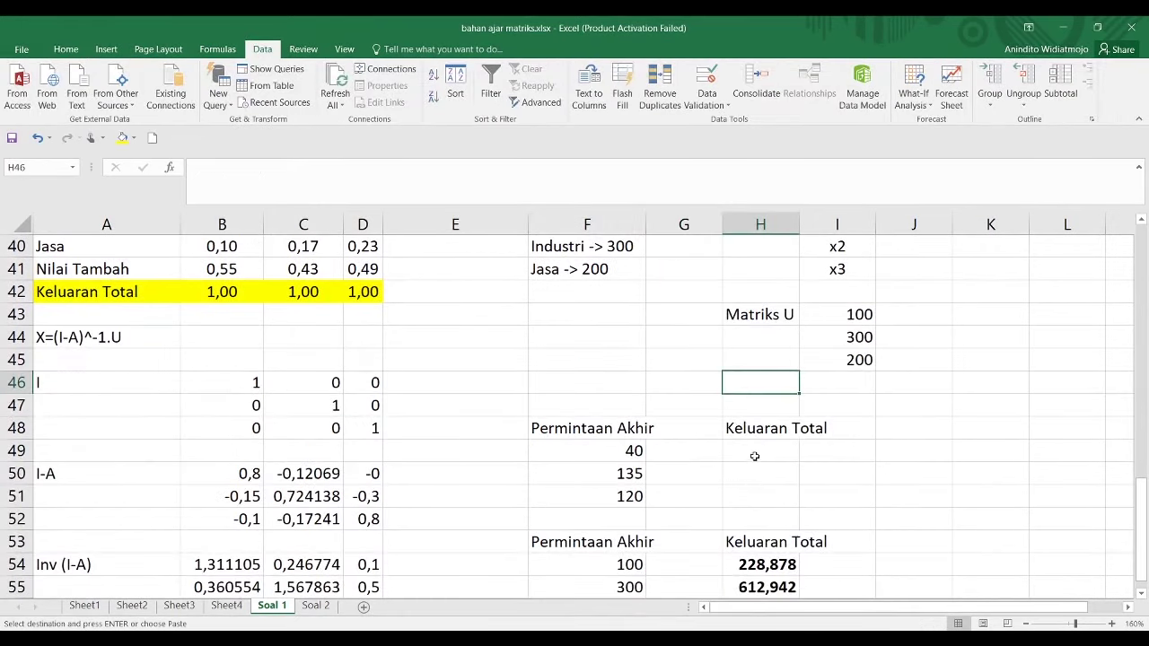
pyautogui.click(754, 449)
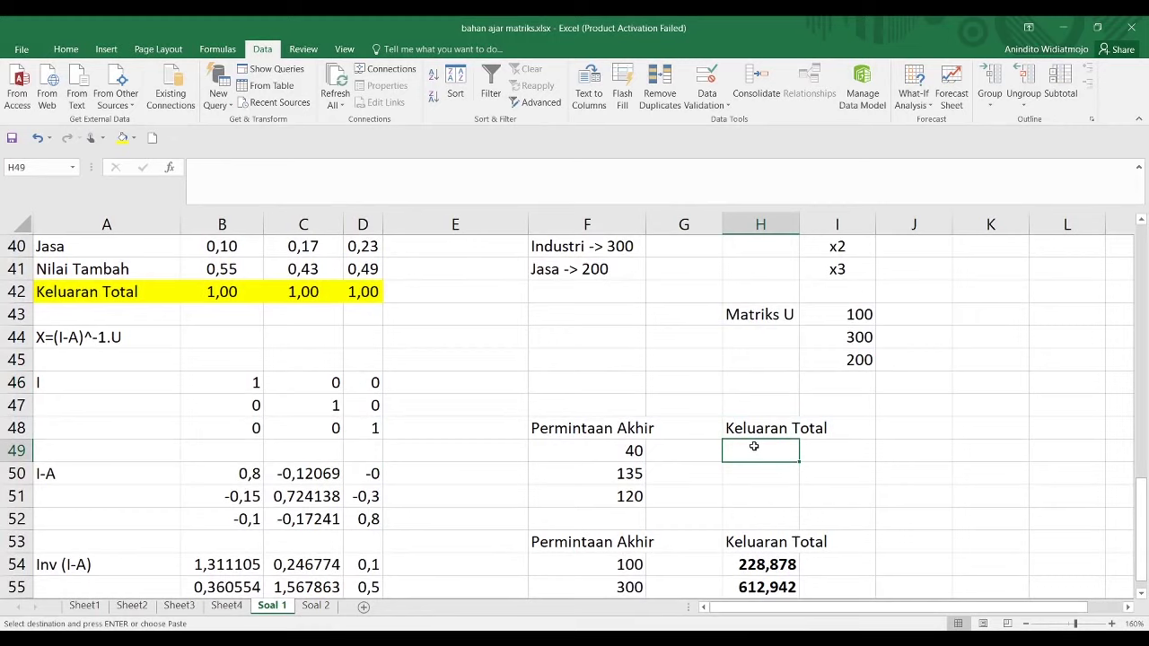
pyautogui.hotkey('ctrl', 'v')
pyautogui.press('Up')
pyautogui.scroll(-2, 540, 380)
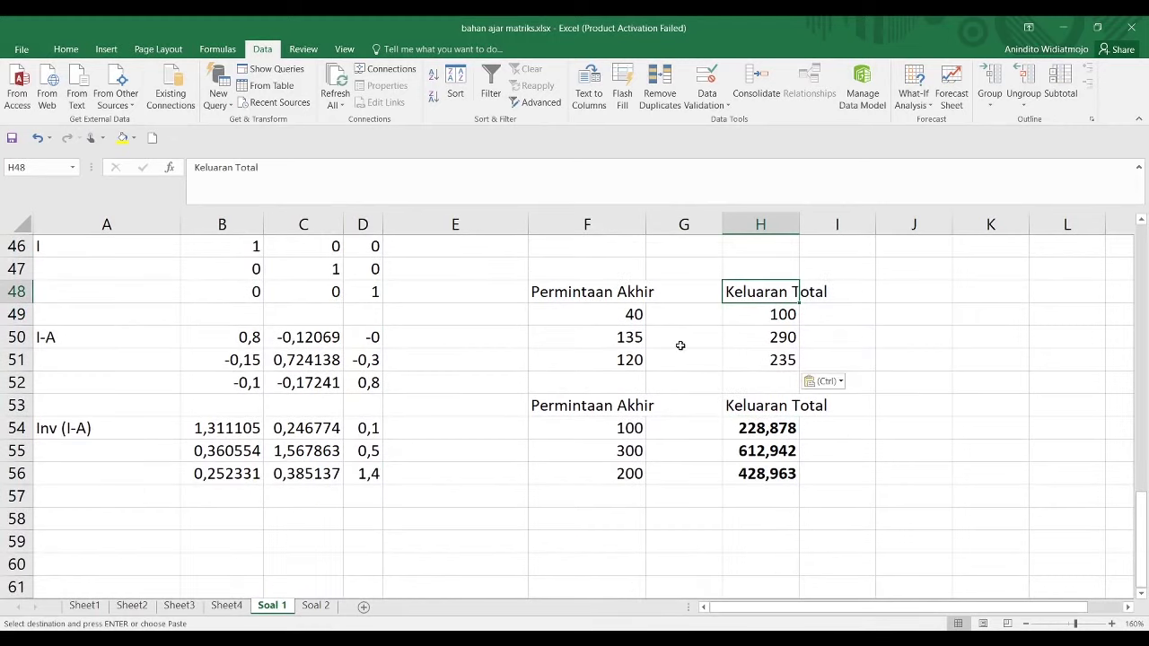
# Compare Pertanian's original final demand and total output in row 49 with the new values in row 54
pyautogui.click(626, 316)
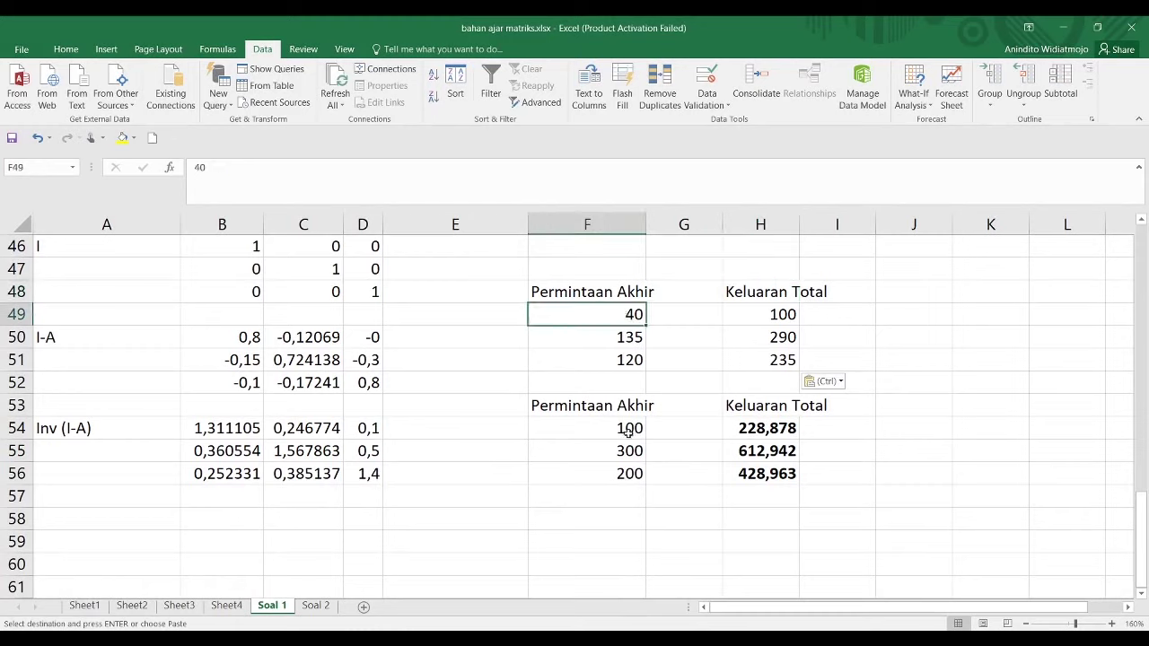
pyautogui.moveTo(623, 316)
pyautogui.mouseDown()
pyautogui.moveTo(623, 339)
pyautogui.moveTo(623, 311)
pyautogui.mouseUp()
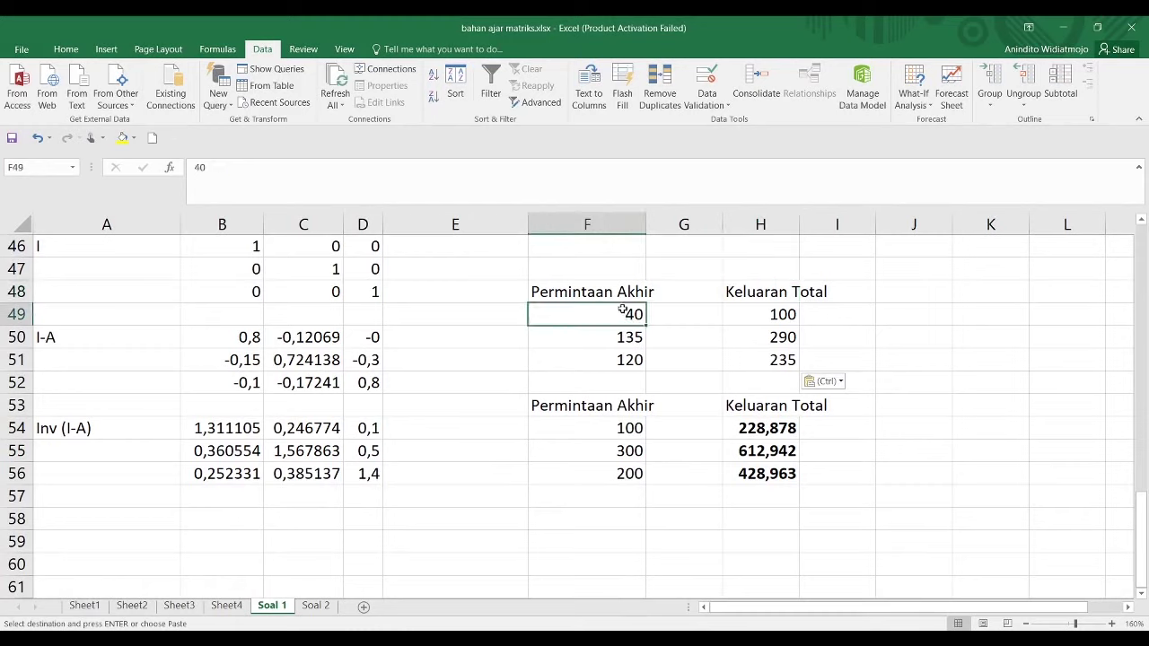
pyautogui.click(614, 428)
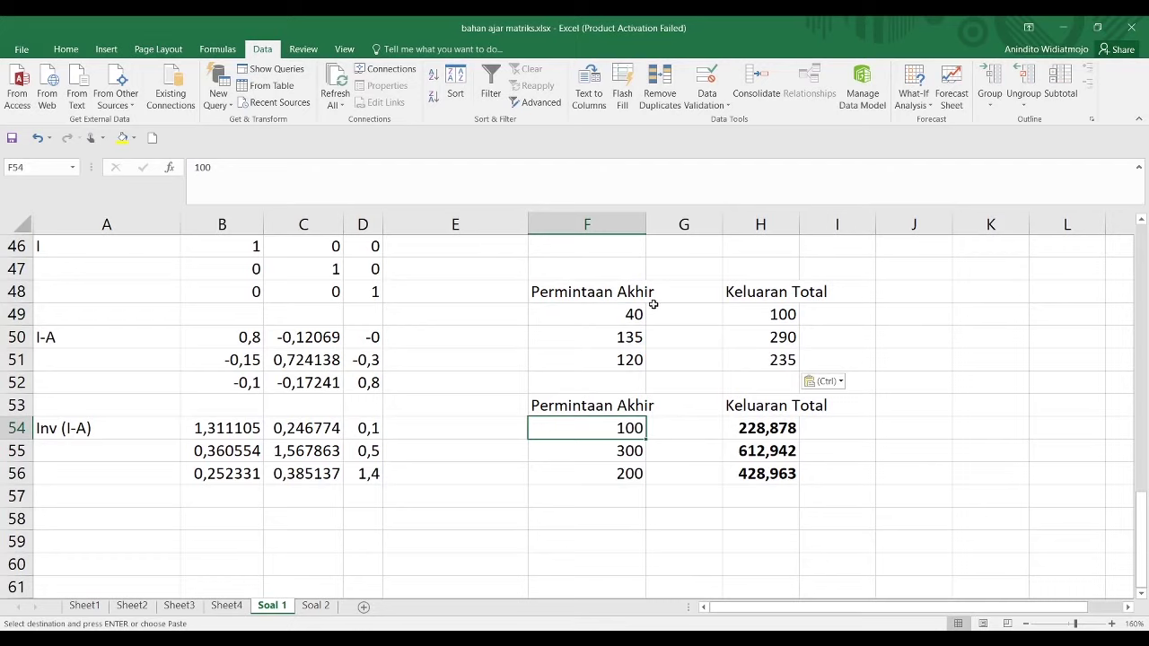
pyautogui.click(783, 314)
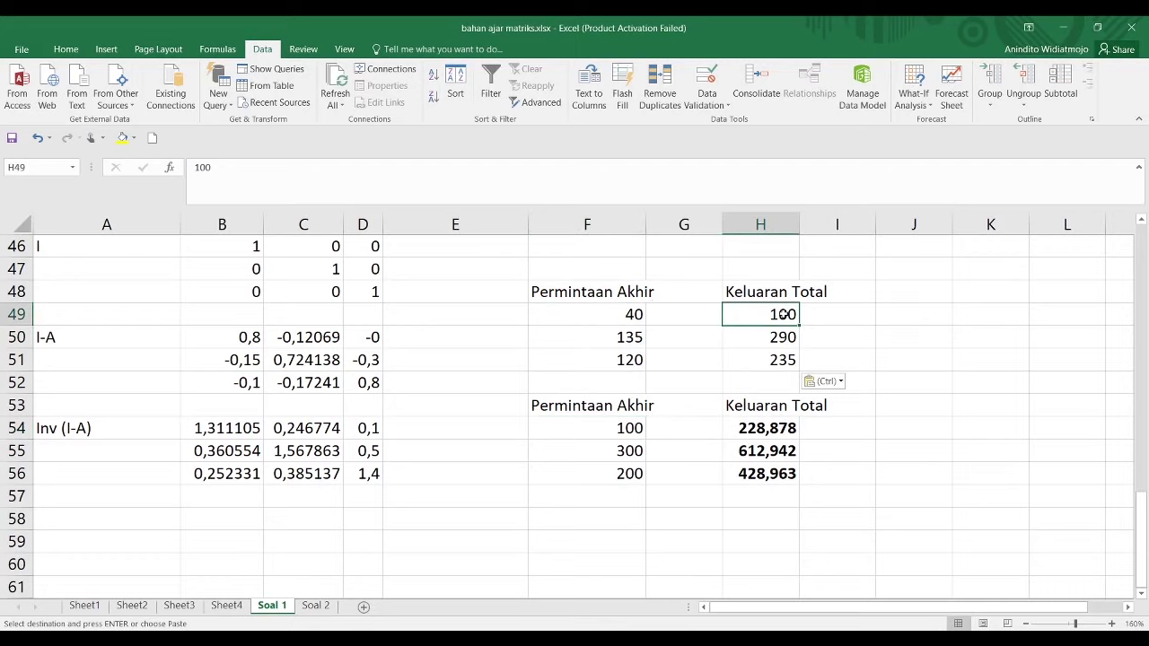
pyautogui.click(786, 430)
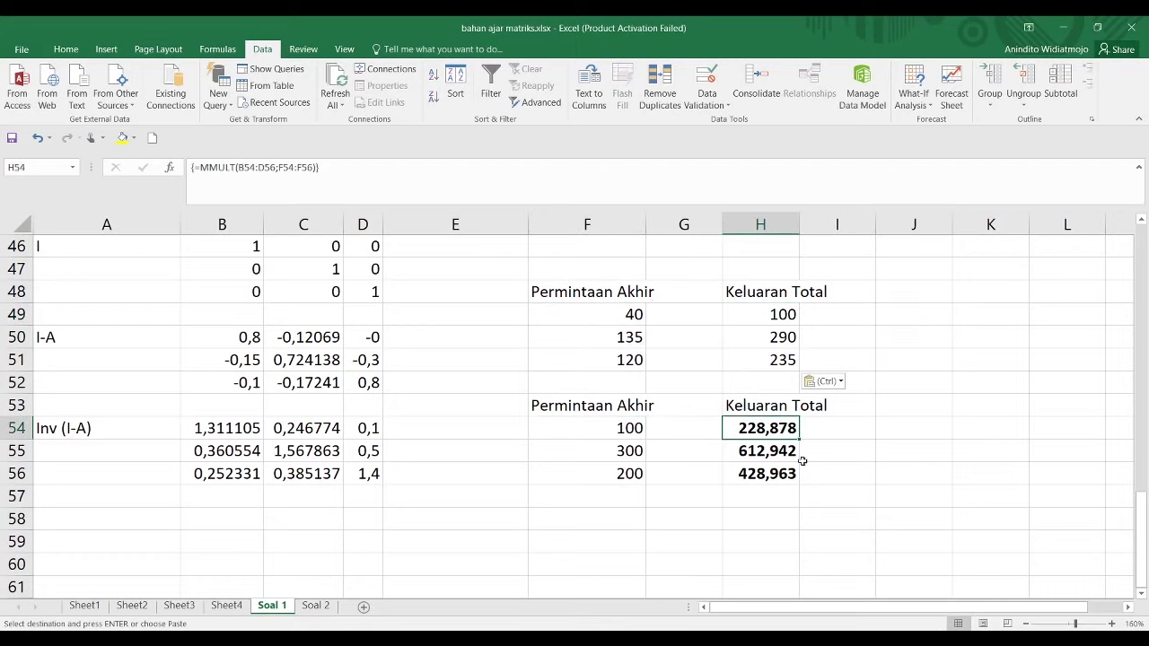
pyautogui.click(628, 314)
pyautogui.press('Down')
pyautogui.press('Down')
pyautogui.press('Down')
pyautogui.press('Down')
pyautogui.press('Down')
pyautogui.click(633, 314)
pyautogui.press('Down')
pyautogui.press('Down')
pyautogui.press('Down')
pyautogui.press('Down')
pyautogui.press('Down')
pyautogui.click(628, 314)
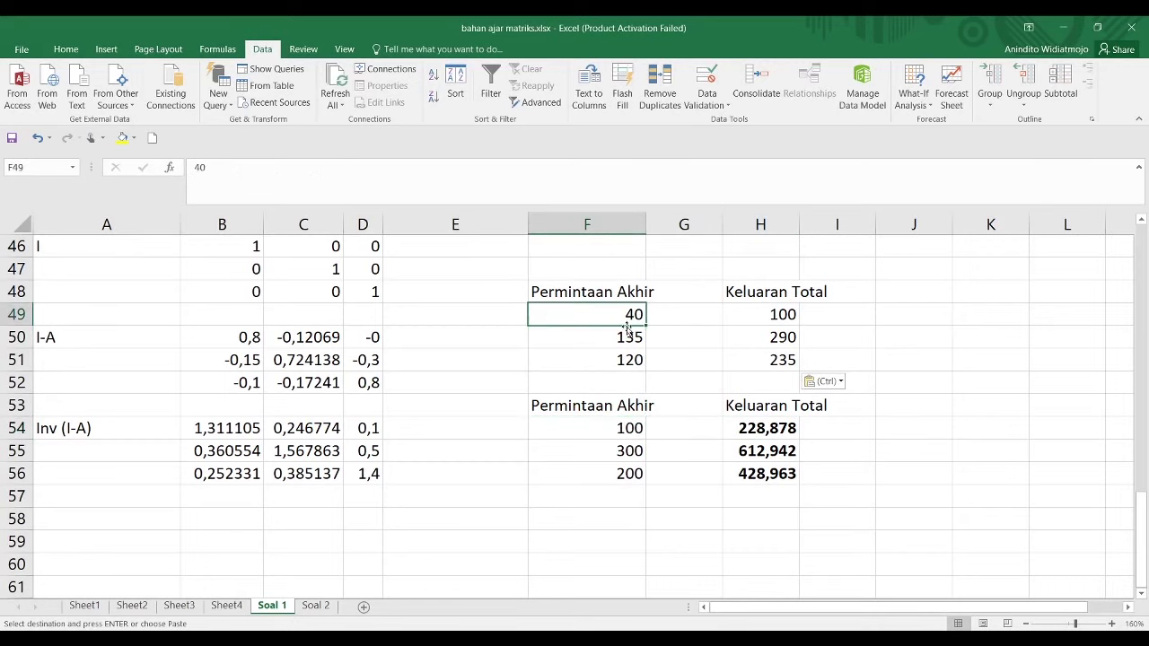
pyautogui.click(628, 435)
pyautogui.moveTo(774, 316); pyautogui.dragTo(774, 329)
pyautogui.press('Down')
pyautogui.press('Down')
pyautogui.press('Down')
pyautogui.press('Down')
pyautogui.press('Down')
pyautogui.click(774, 324)
pyautogui.click(773, 427)
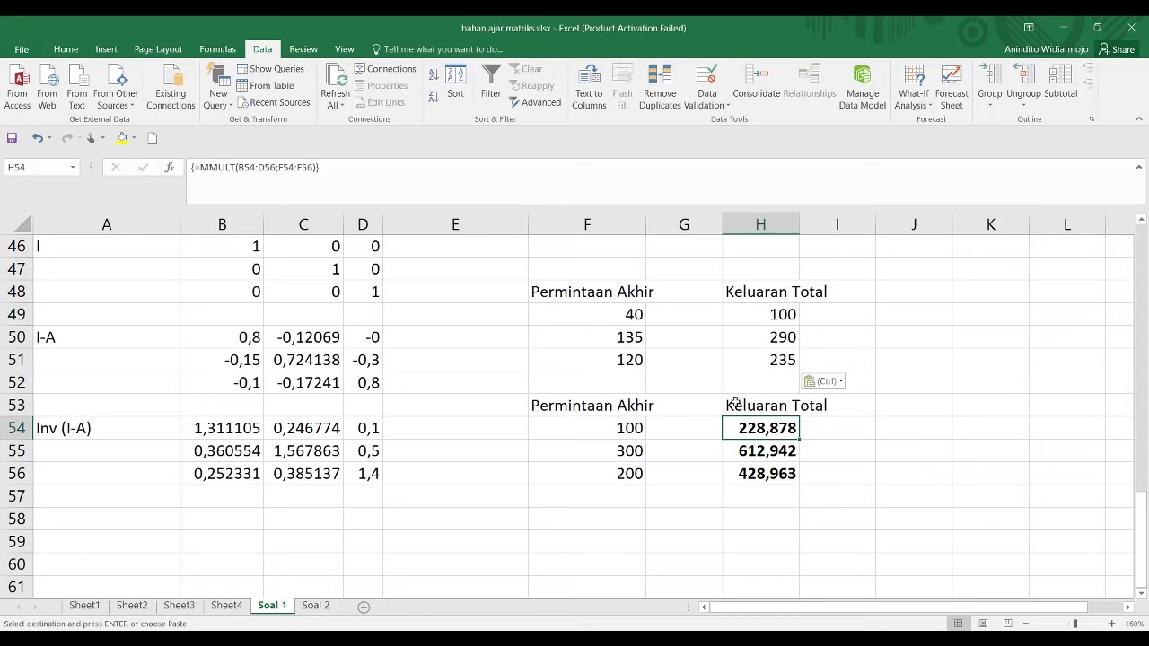
pyautogui.click(633, 338)
pyautogui.click(631, 450)
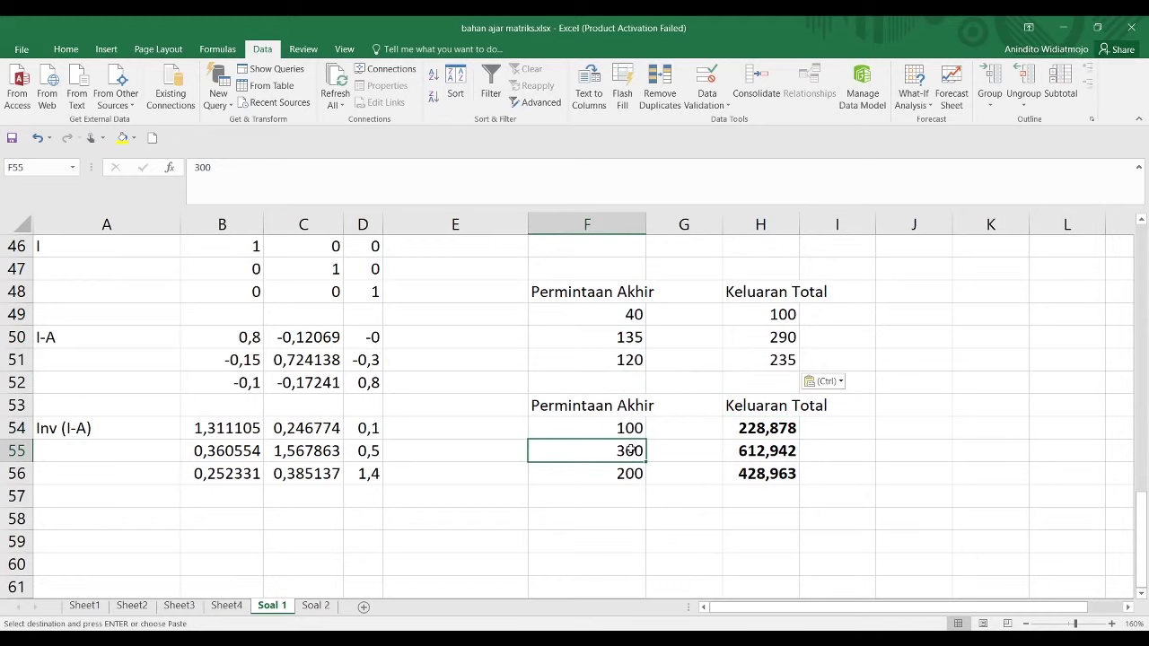
pyautogui.click(628, 337)
pyautogui.click(625, 544)
pyautogui.write('=300/135')
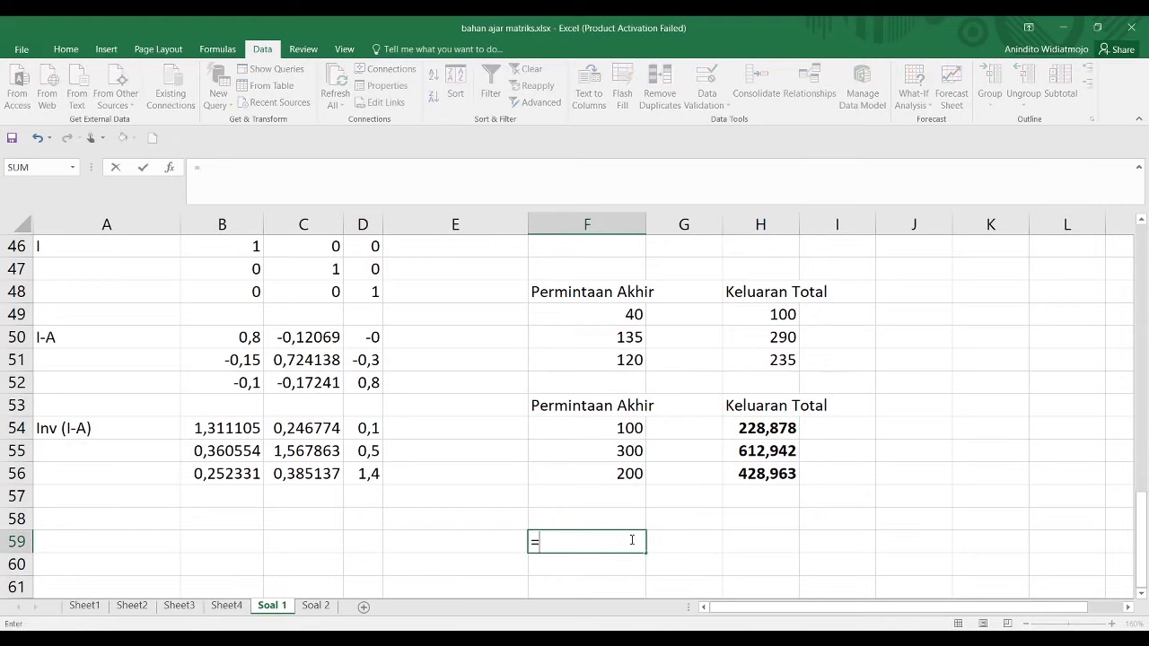
pyautogui.press('Return')
pyautogui.click(632, 541)
pyautogui.press('Delete')
# Compare Industri's original final demand and total output in row 50 with the new values in row 55
pyautogui.click(837, 474)
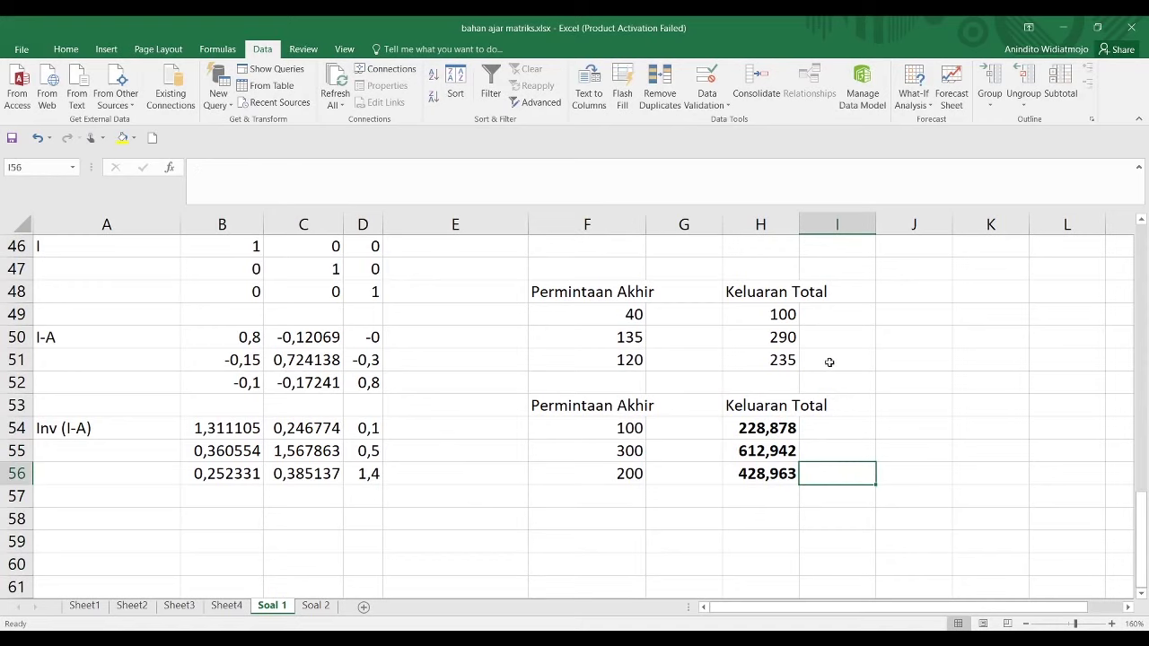
pyautogui.click(783, 338)
pyautogui.click(778, 450)
pyautogui.click(797, 339)
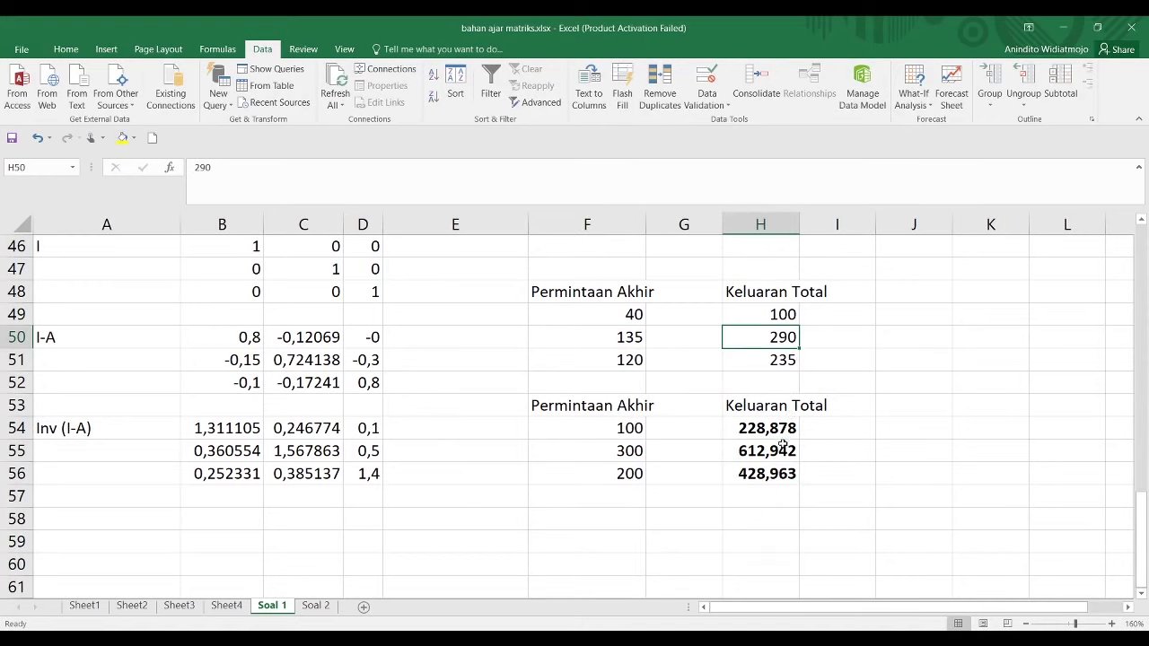
pyautogui.click(765, 452)
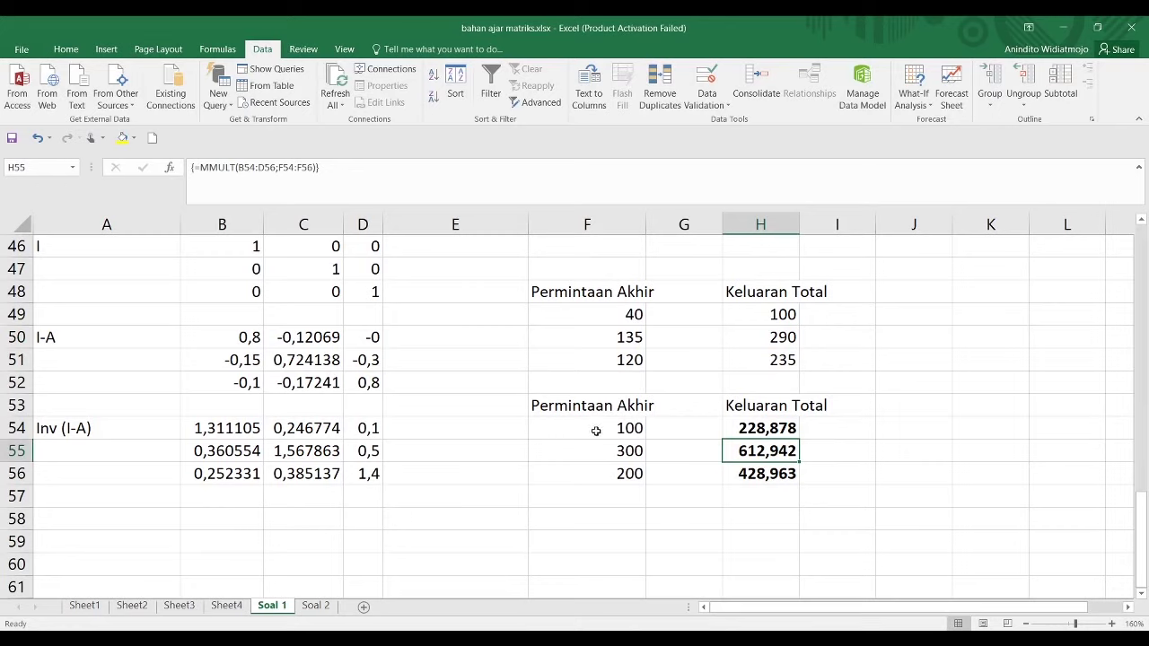
pyautogui.moveTo(595, 432); pyautogui.dragTo(595, 472)
pyautogui.click(747, 475)
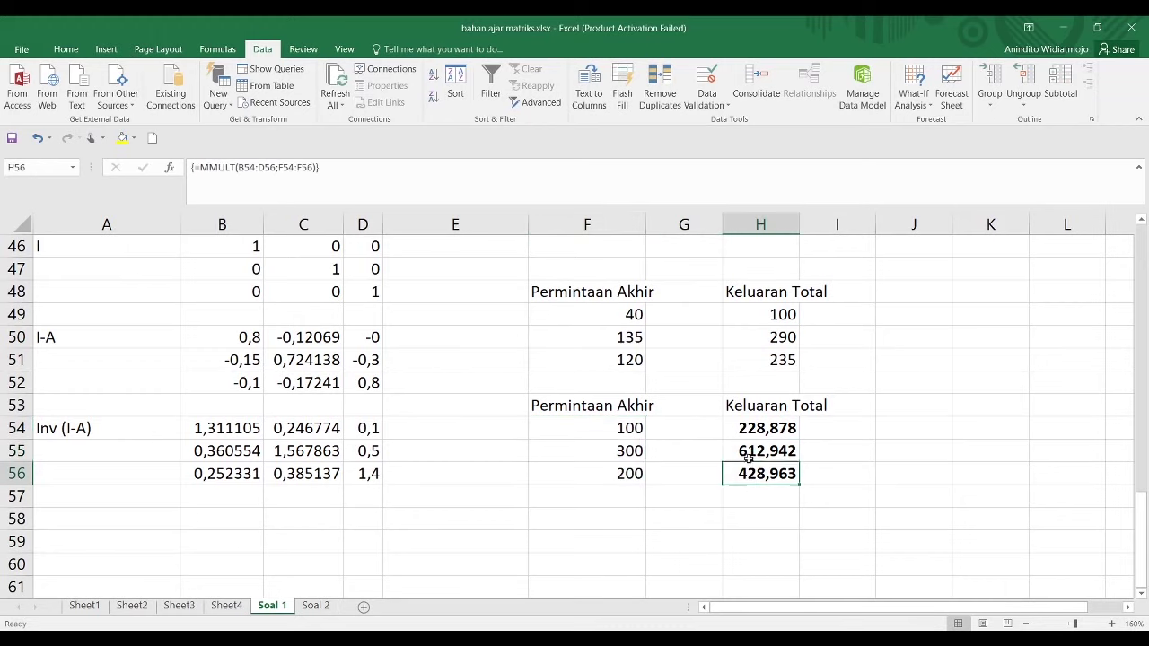
pyautogui.moveTo(747, 475); pyautogui.dragTo(741, 430)
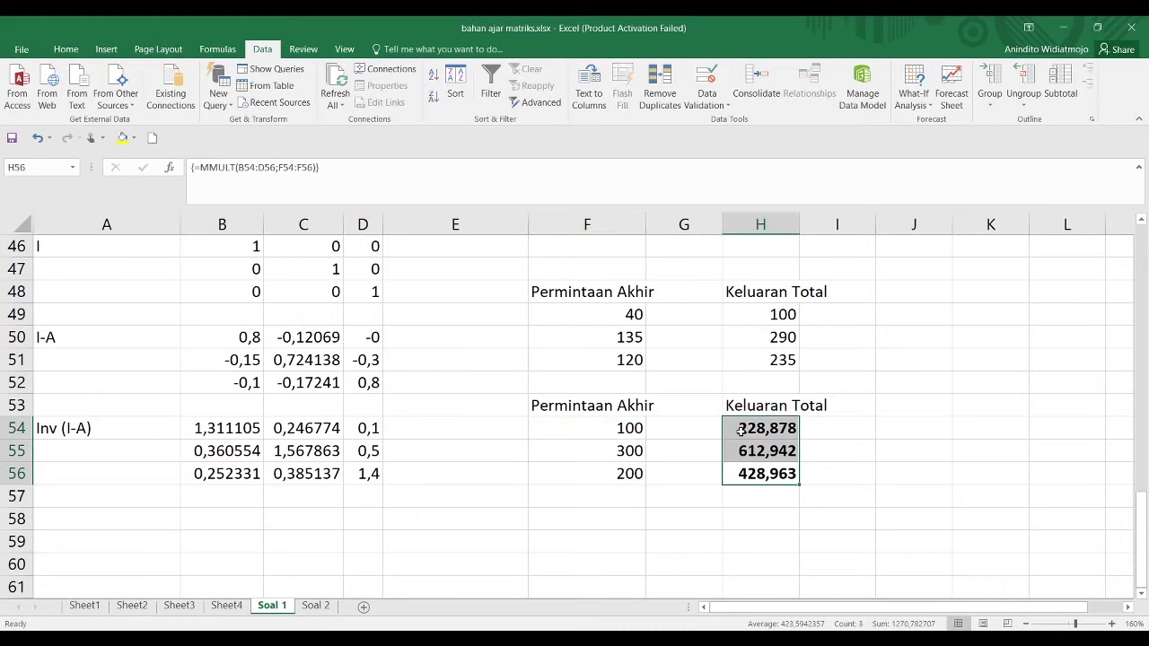
pyautogui.click(622, 339)
pyautogui.click(627, 449)
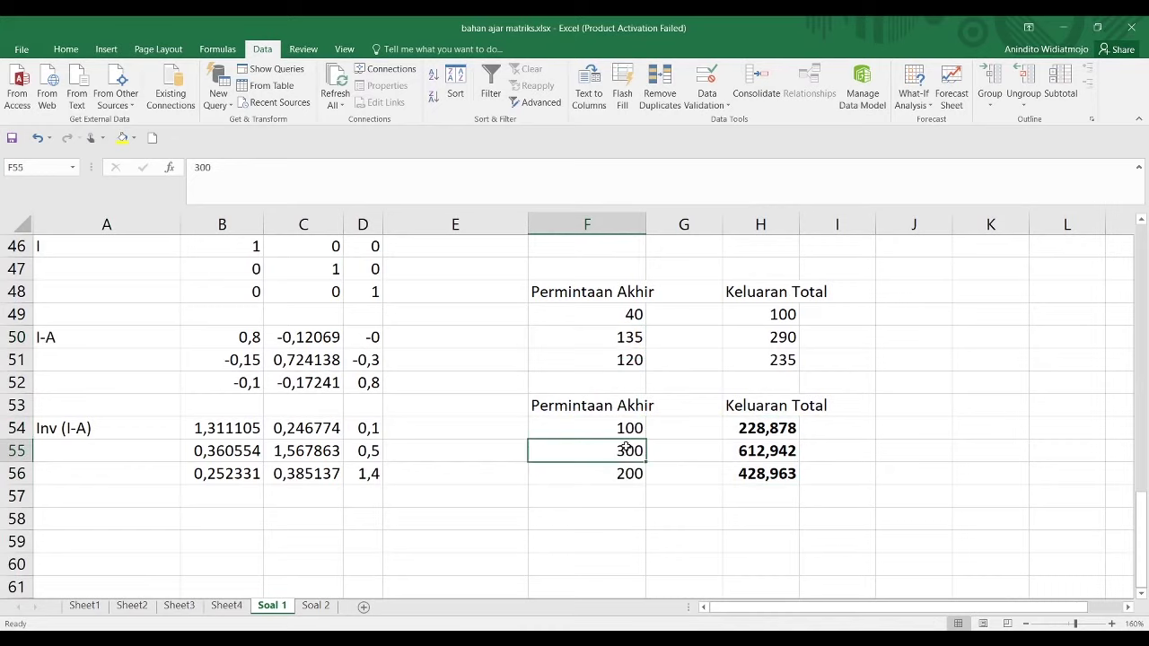
pyautogui.moveTo(633, 339); pyautogui.dragTo(633, 360)
pyautogui.moveTo(633, 428); pyautogui.dragTo(633, 451)
pyautogui.click(788, 340)
pyautogui.moveTo(790, 345); pyautogui.dragTo(790, 360)
# Calculate the ratio of Industri's new to original total output in H59 with =H55/H50
pyautogui.click(763, 542)
pyautogui.write('=')
pyautogui.click(780, 453)
pyautogui.write('/')
pyautogui.click(759, 347)
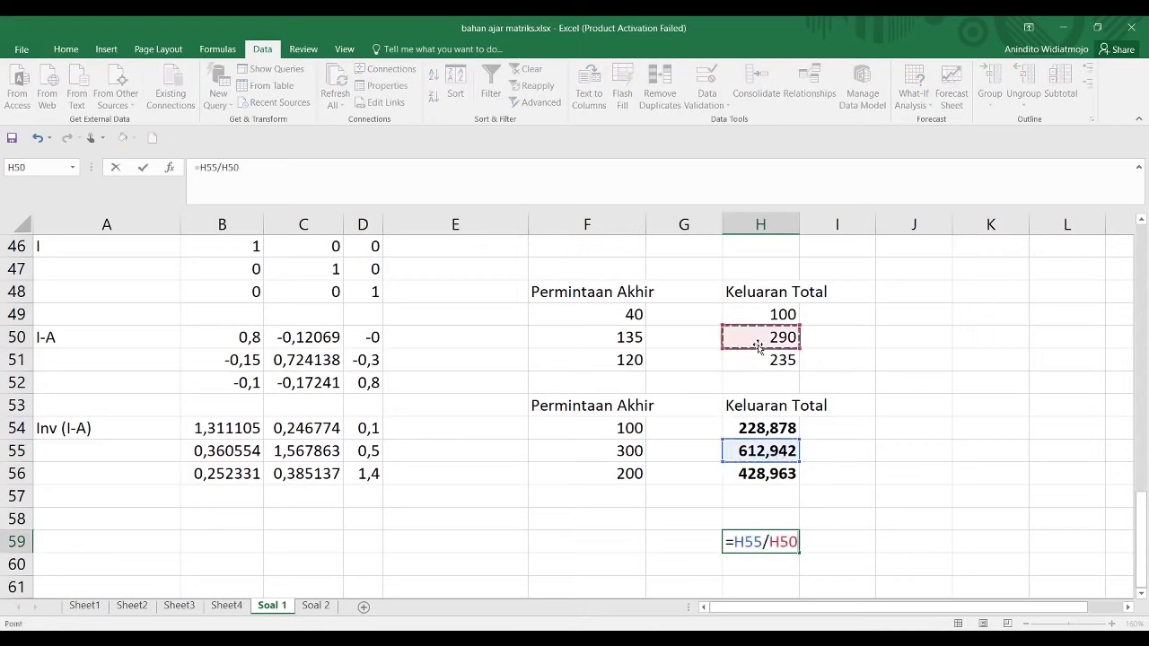
pyautogui.press('Return')
pyautogui.click(760, 543)
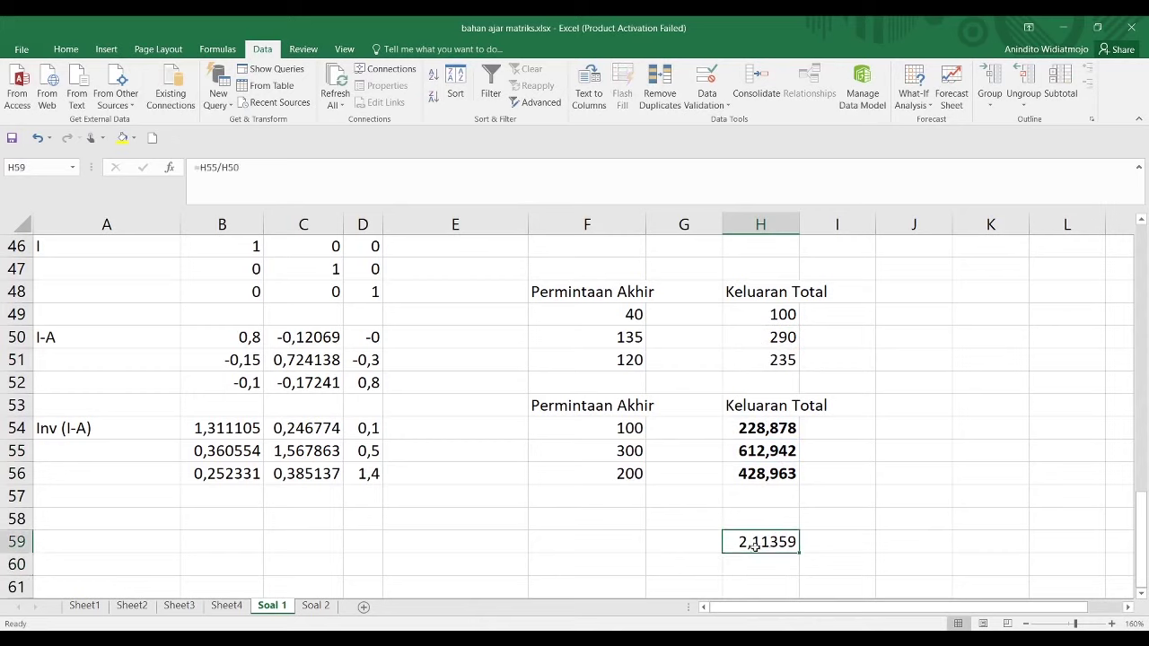
# Try to calculate Industri's final demand ratio in F59 with =F50/F55
pyautogui.click(658, 544)
pyautogui.click(618, 538)
pyautogui.write('=')
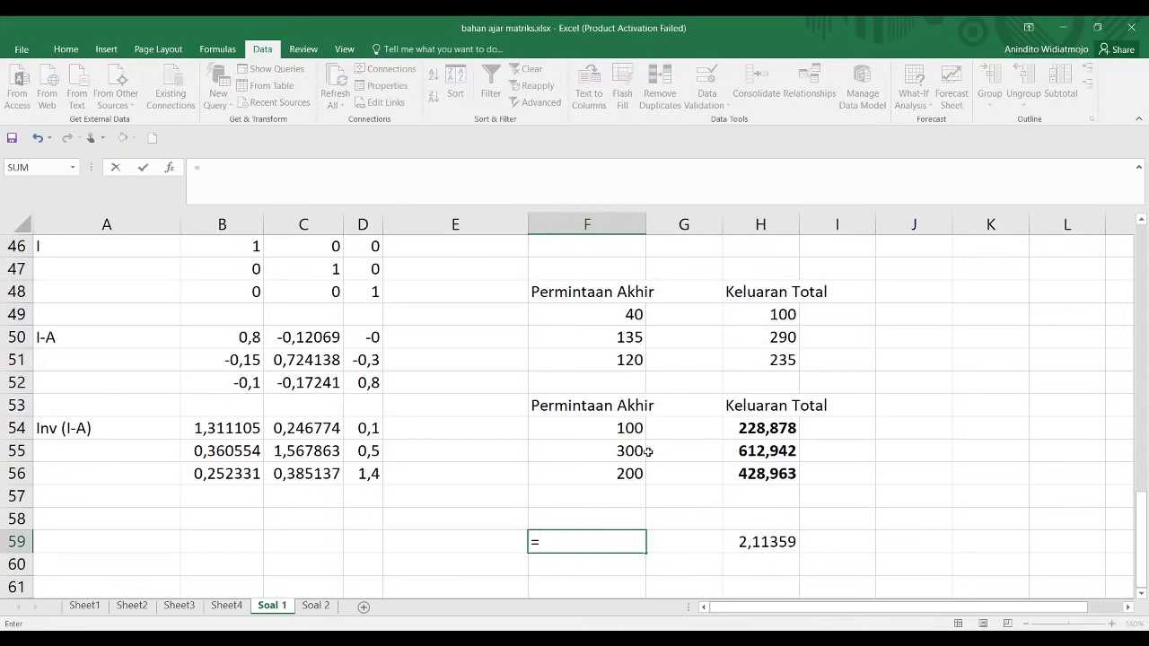
pyautogui.click(626, 348)
pyautogui.write('/')
pyautogui.click(623, 452)
pyautogui.press('Return')
# Replace the formula in F59 with =F55/F50 to get the ratio of Industri's new to original final demand
pyautogui.click(619, 542)
pyautogui.doubleClick(620, 543)
pyautogui.press('BackSpace')
pyautogui.press('BackSpace')
pyautogui.press('BackSpace')
pyautogui.press('BackSpace')
pyautogui.press('BackSpace')
pyautogui.press('BackSpace')
pyautogui.press('BackSpace')
pyautogui.press('BackSpace')
pyautogui.write('=')
pyautogui.click(618, 453)
pyautogui.write('/')
pyautogui.click(616, 341)
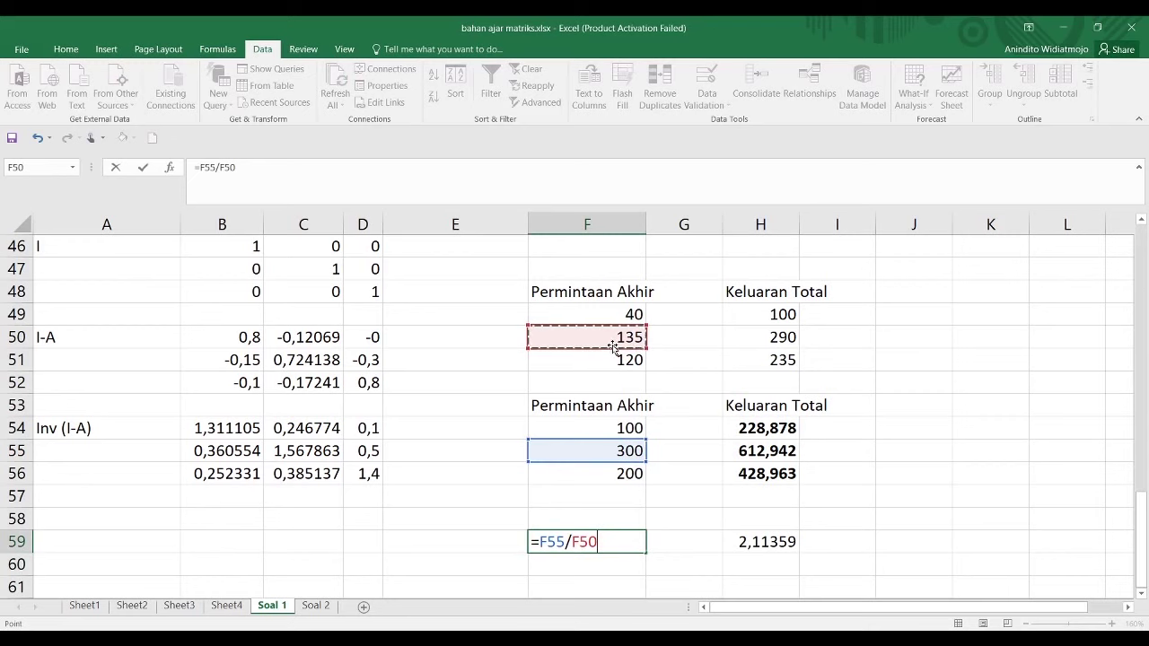
pyautogui.press('Return')
pyautogui.click(593, 543)
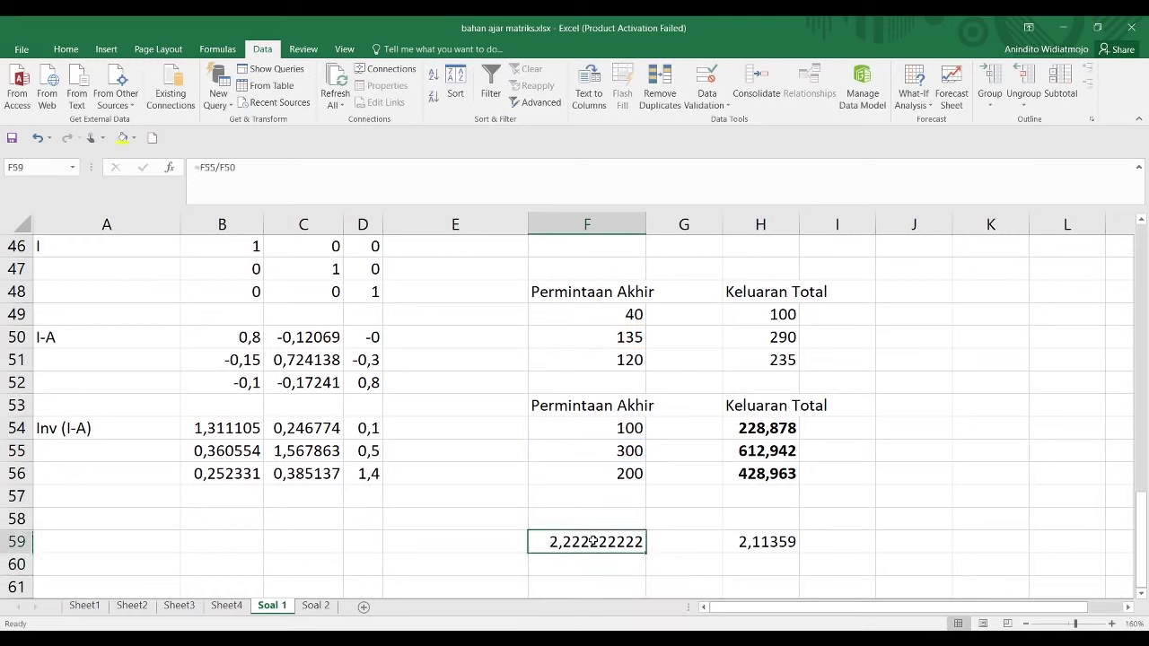
pyautogui.click(773, 548)
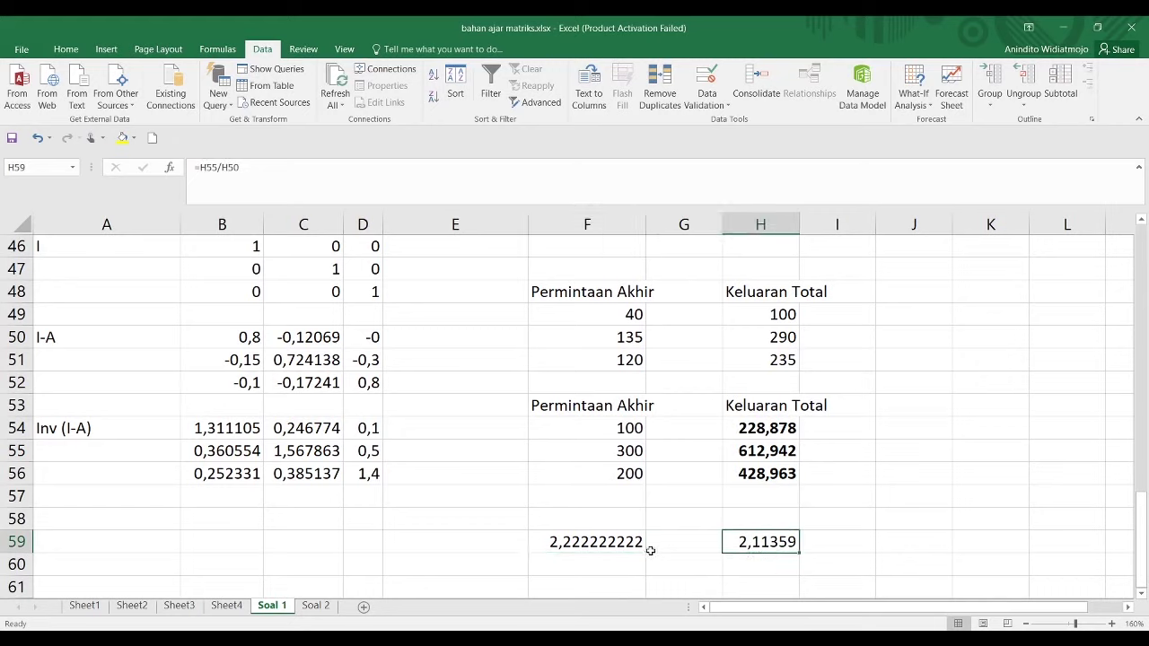
# Clear the demand and output ratios from F59 and H59
pyautogui.doubleClick(591, 531)
pyautogui.click(751, 545)
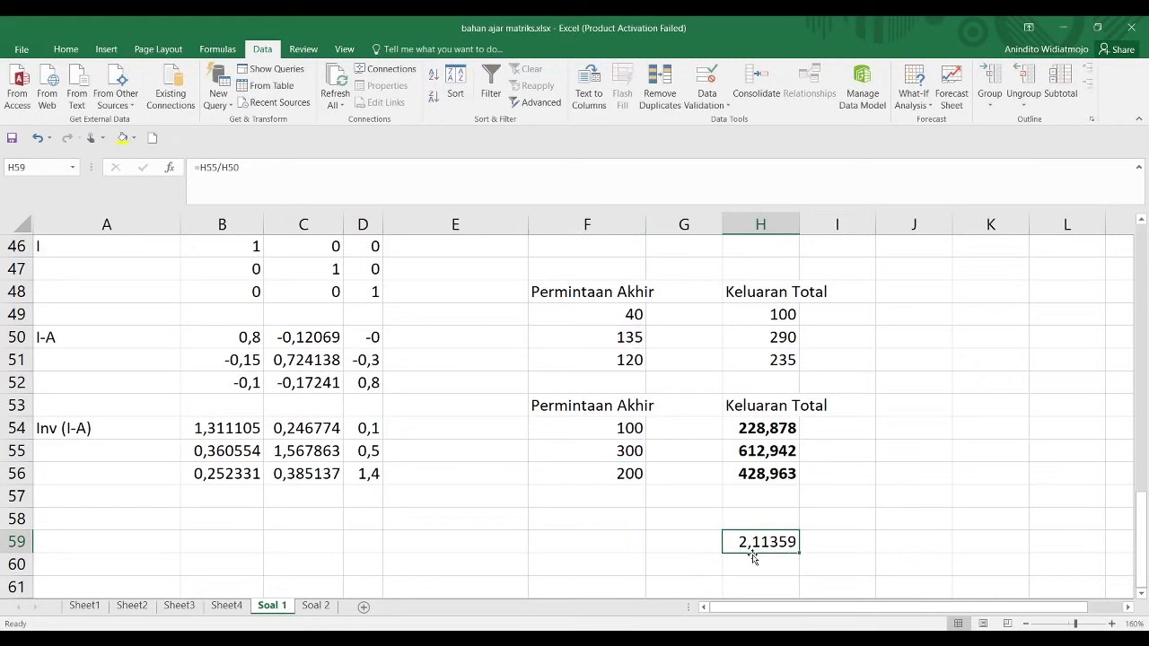
pyautogui.doubleClick(754, 543)
pyautogui.click(633, 539)
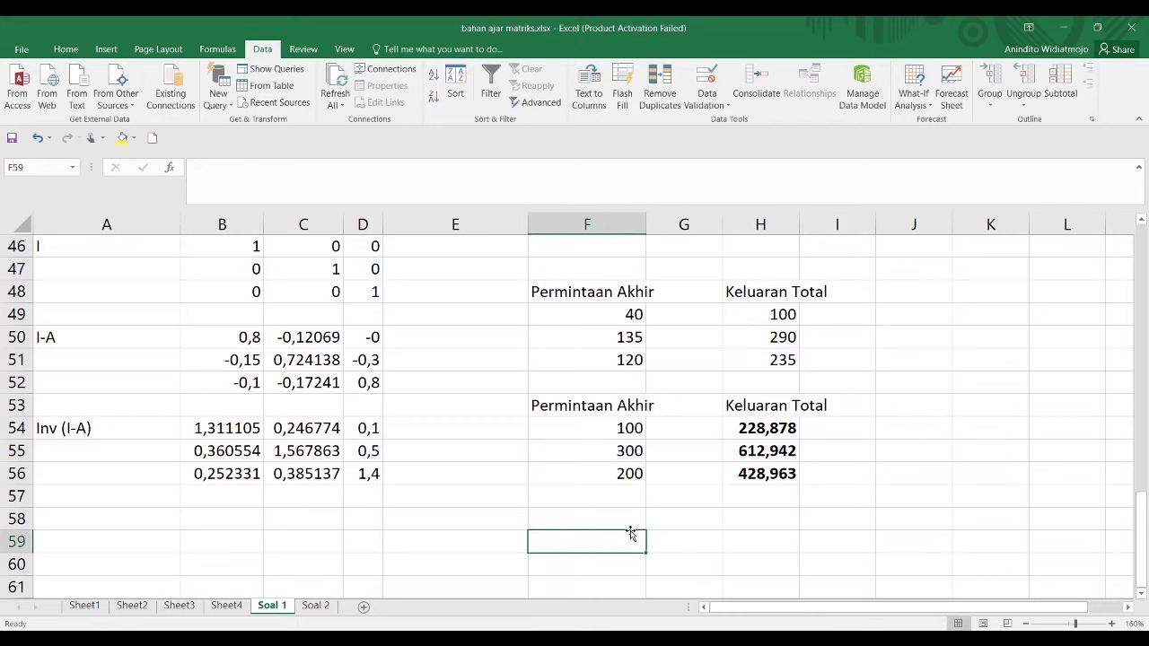
# Calculate the third sector's final demand ratio in F59 with the formula =F56/F51
pyautogui.write('=')
pyautogui.click(629, 470)
pyautogui.write('/')
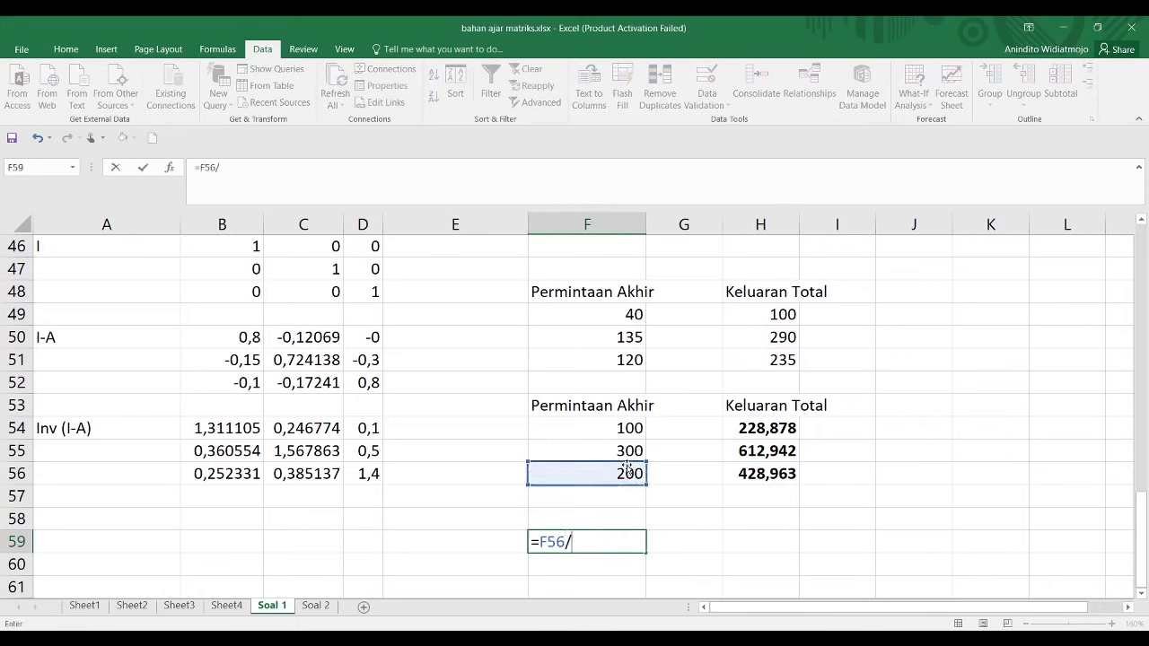
pyautogui.click(616, 362)
pyautogui.press('Return')
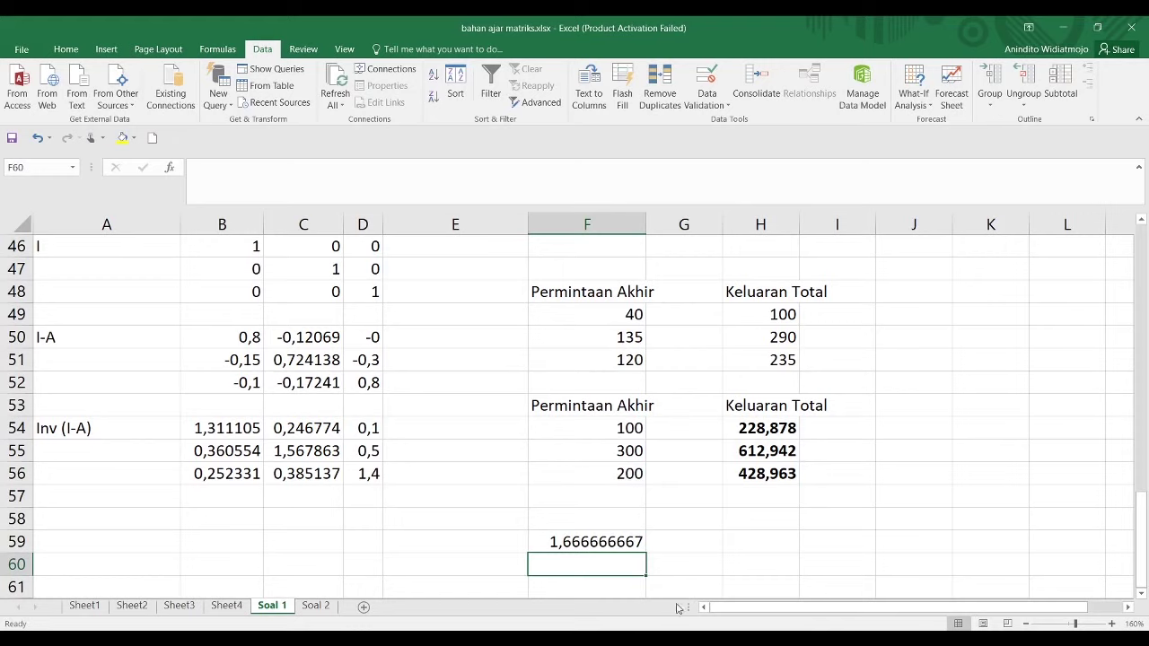
# Calculate the third sector's total output ratio in H59 with the formula =H56/H51
pyautogui.click(778, 536)
pyautogui.write('=')
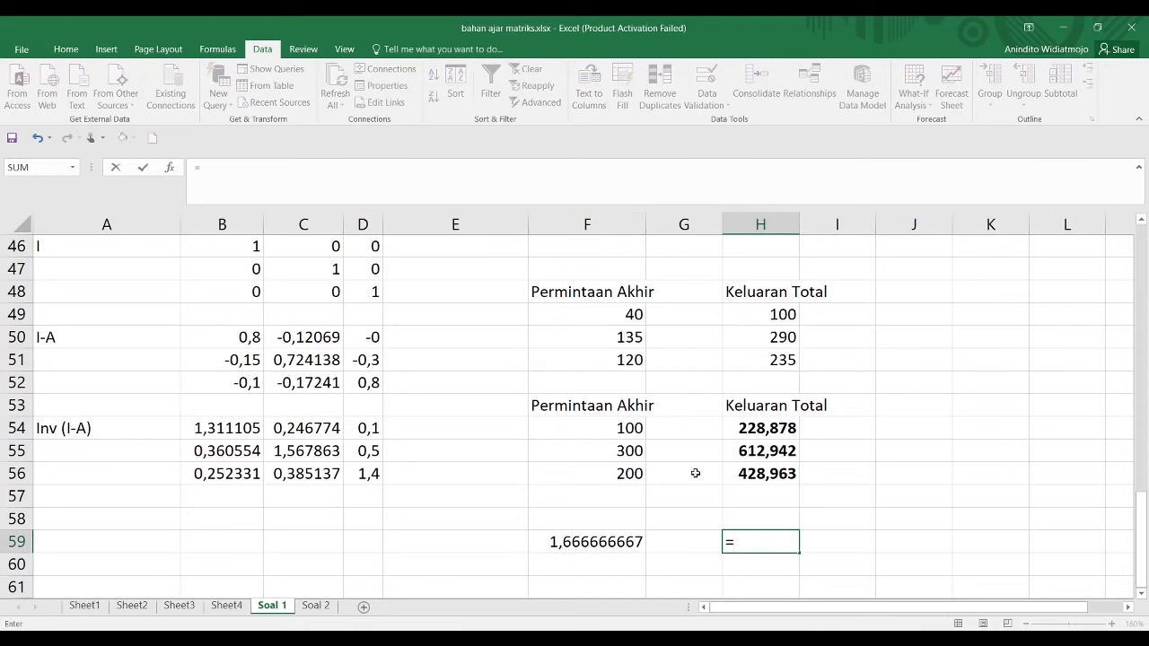
pyautogui.click(738, 476)
pyautogui.write('/')
pyautogui.click(729, 365)
pyautogui.press('Return')
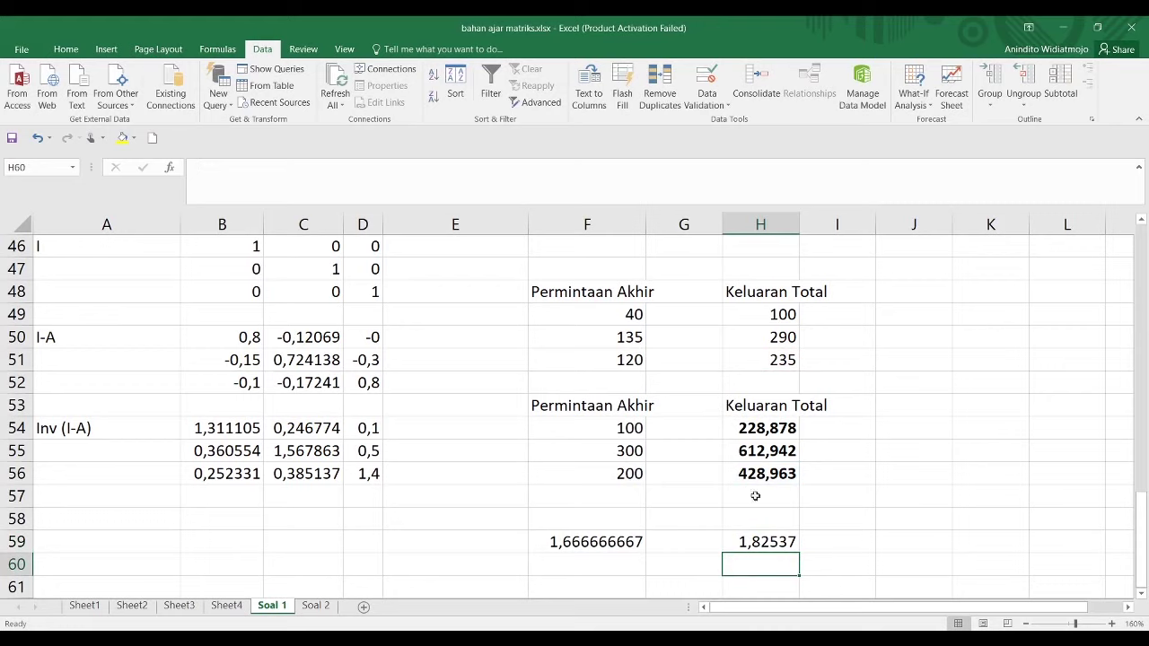
# Label the ratio row by entering Jasa in cell E59
pyautogui.click(769, 542)
pyautogui.click(501, 538)
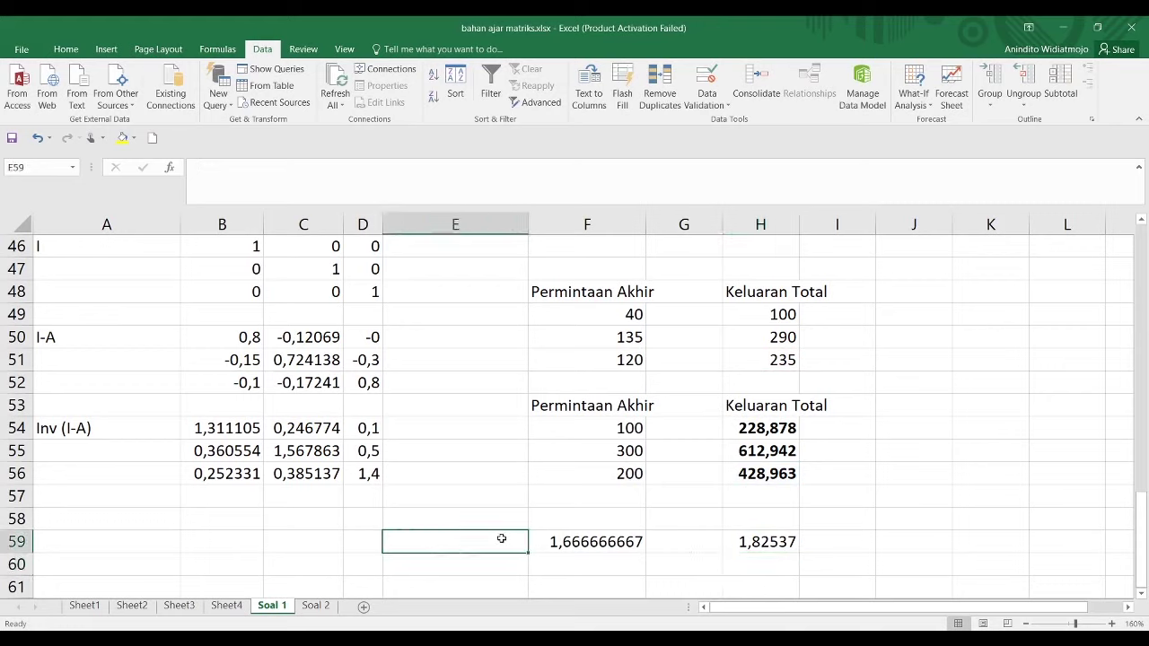
pyautogui.write('Jasa')
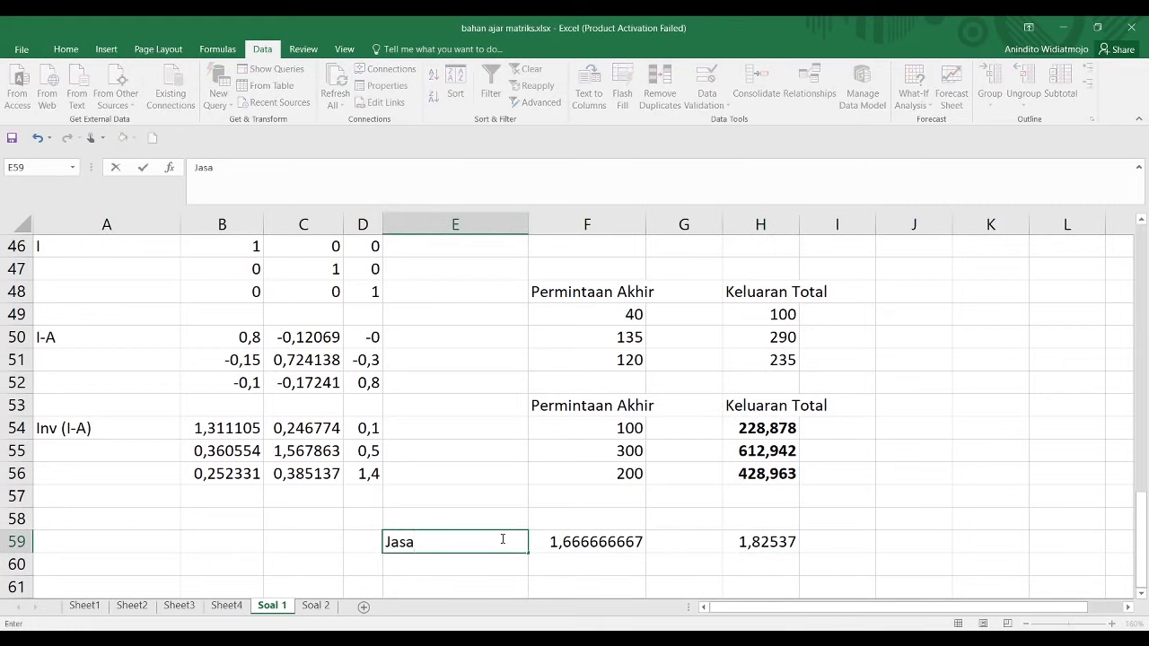
pyautogui.press('Return')
pyautogui.click(500, 539)
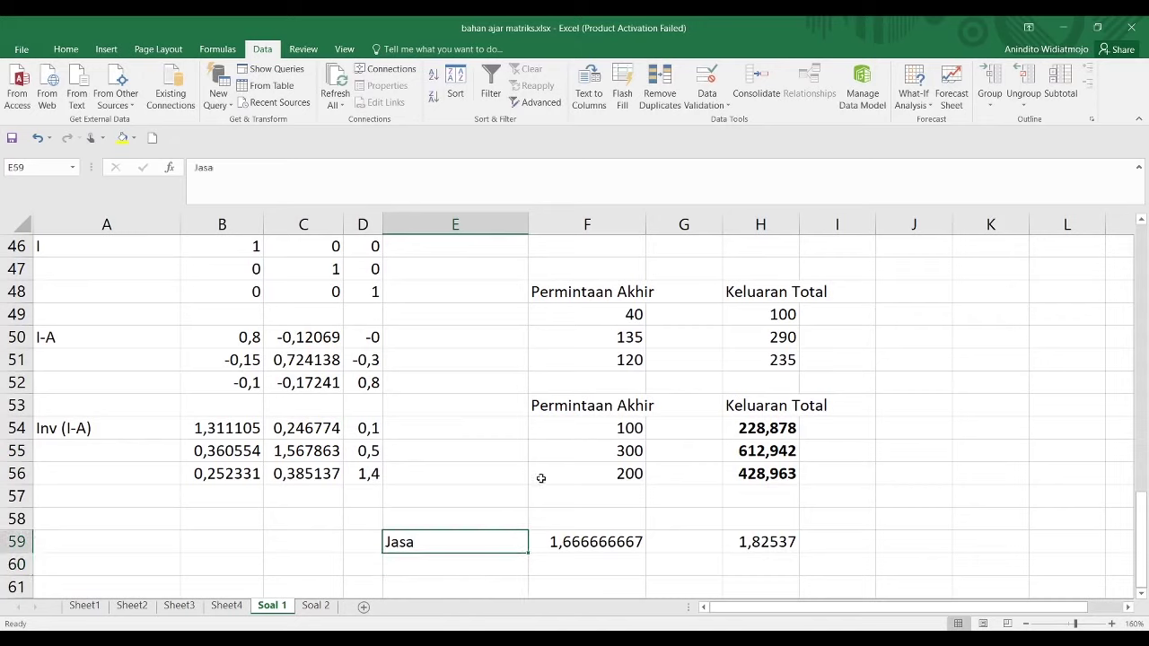
# Compare the Jasa sector's original and new figures in rows 51 and 56, for both Permintaan Akhir and Keluaran Total
pyautogui.click(588, 474)
pyautogui.click(594, 365)
pyautogui.click(602, 480)
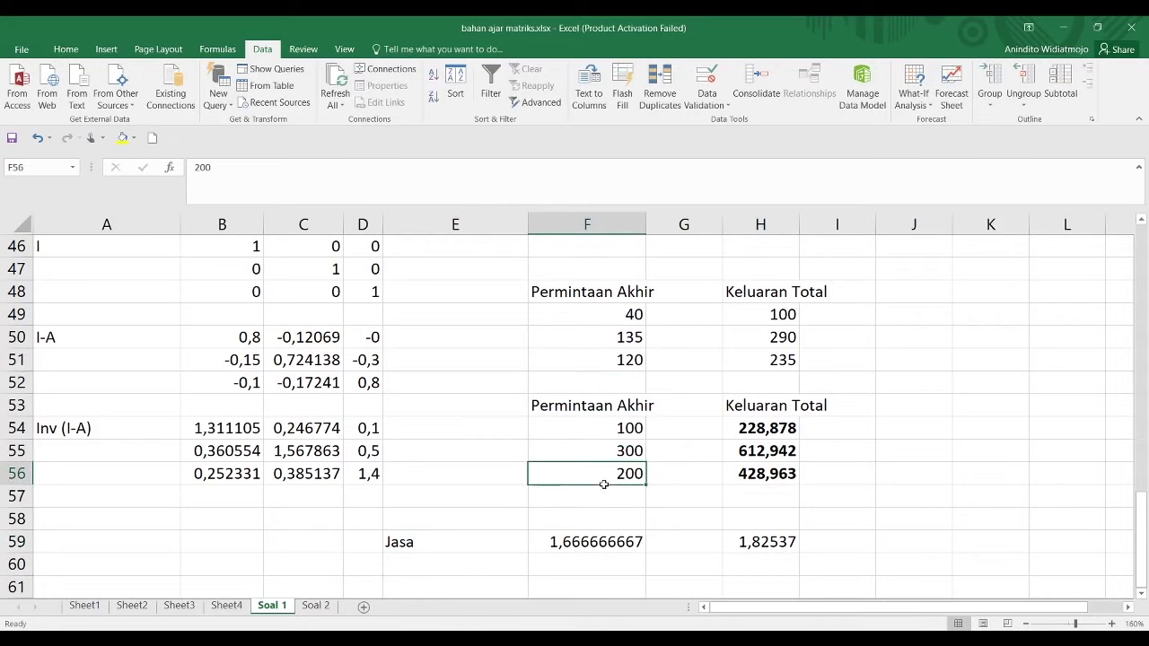
pyautogui.click(597, 359)
pyautogui.click(550, 452)
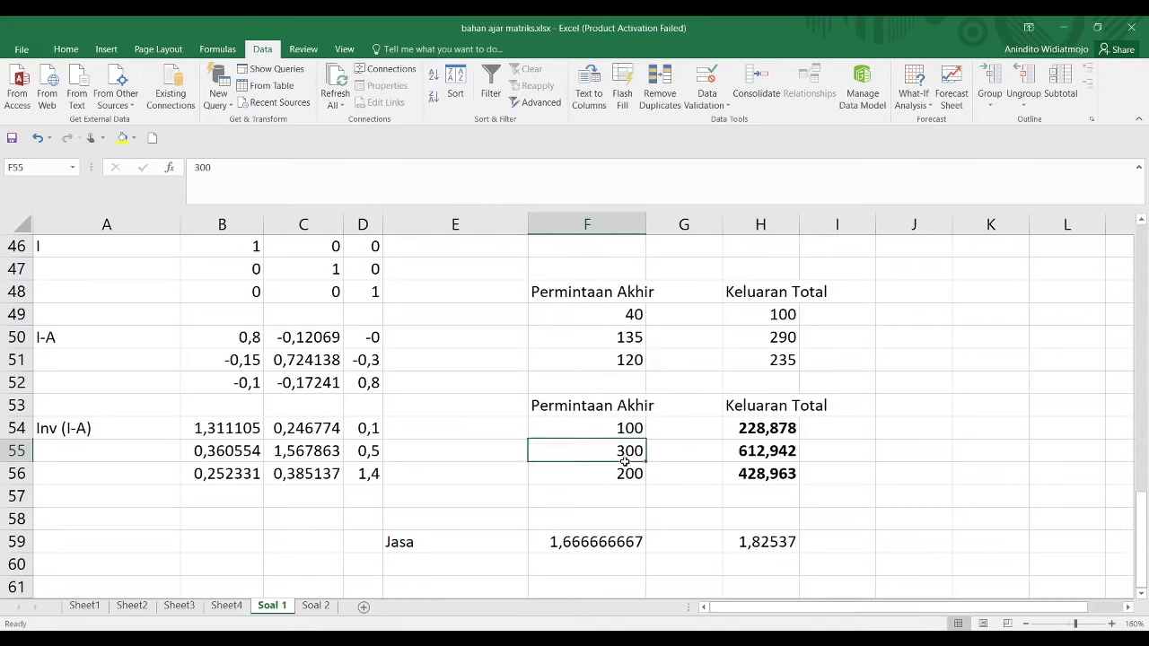
pyautogui.click(784, 361)
pyautogui.click(792, 473)
pyautogui.click(787, 359)
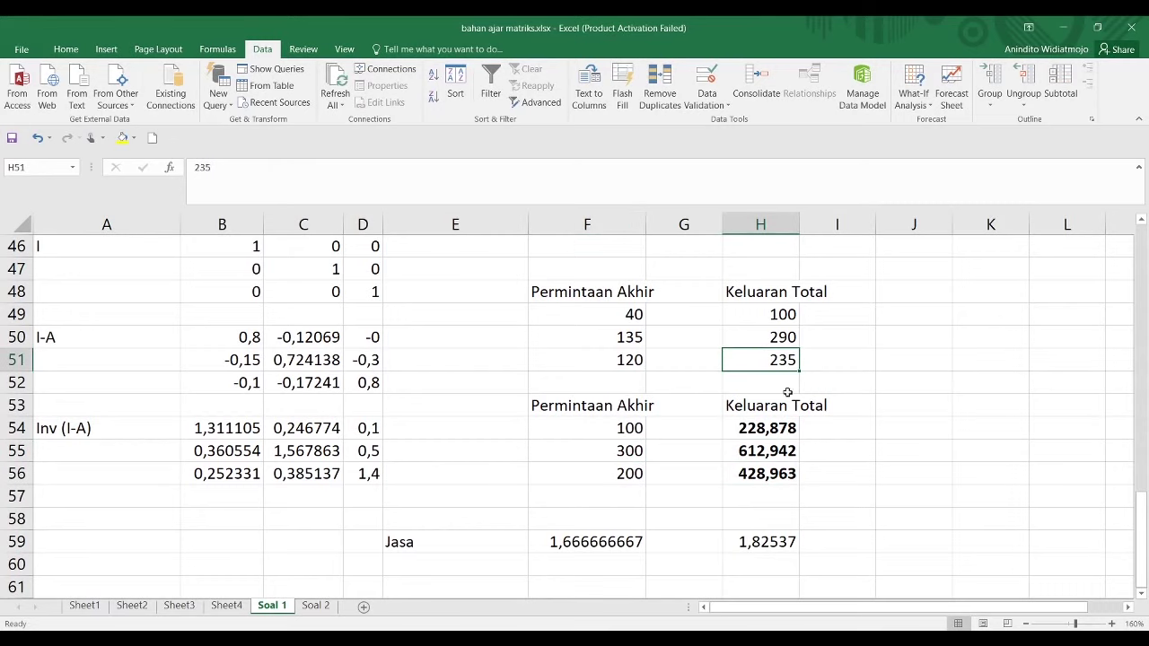
pyautogui.click(769, 475)
pyautogui.click(750, 361)
pyautogui.click(767, 474)
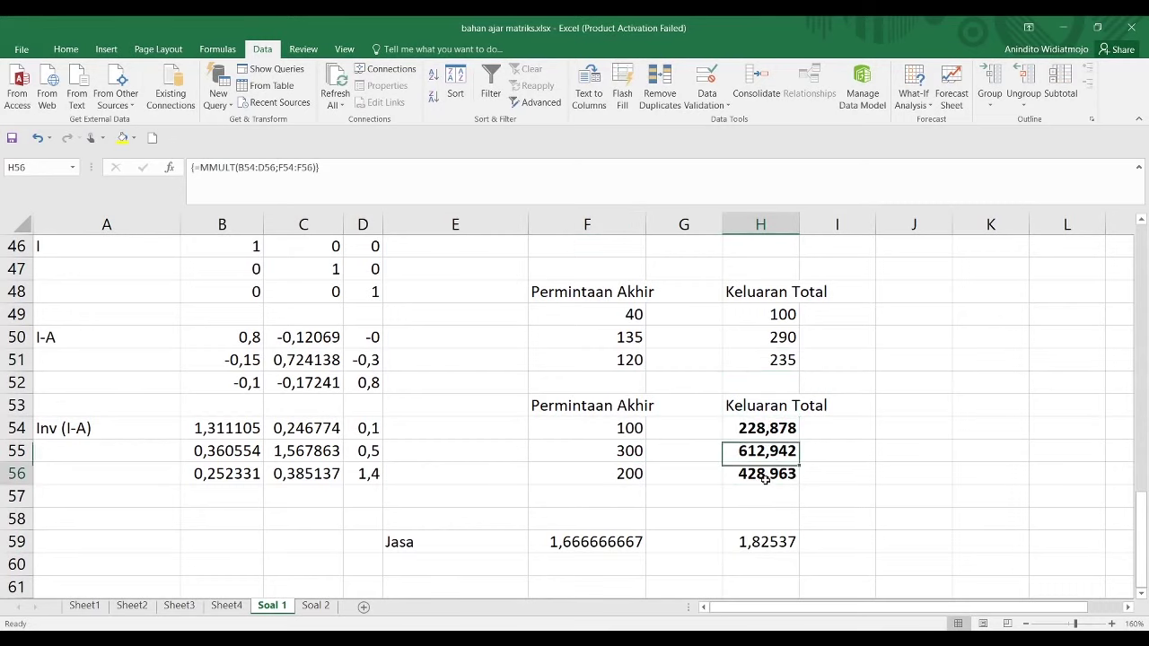
pyautogui.scroll(-2, 764, 480)
pyautogui.scroll(2, 487, 414)
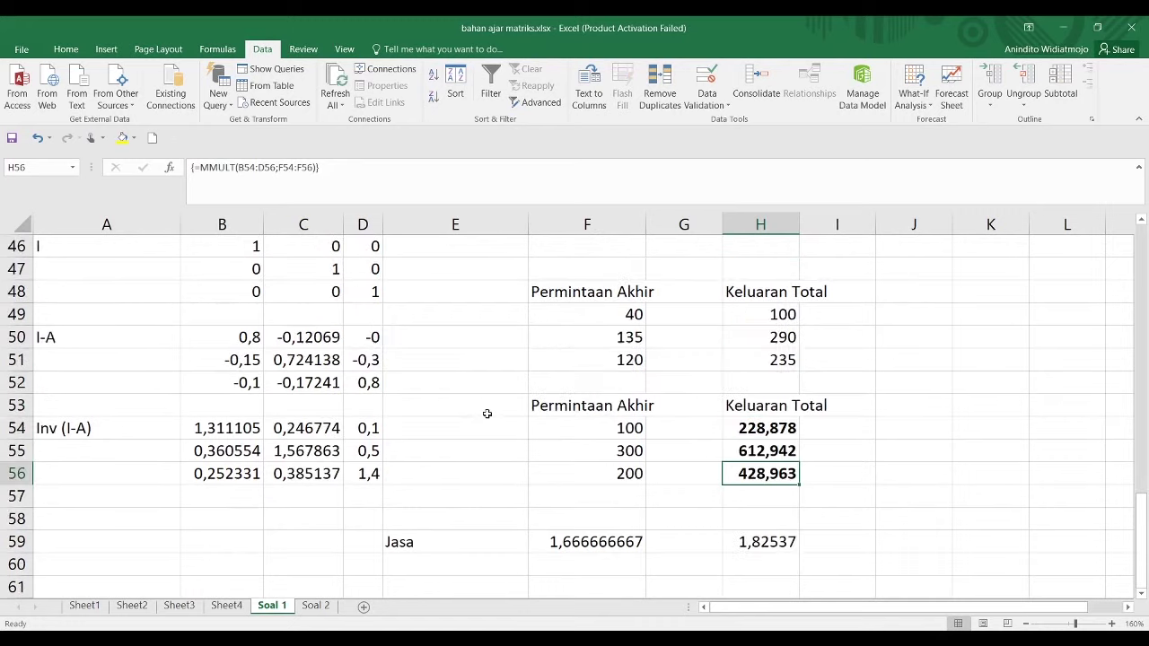
# Examine how the Jasa ratios in F59 and H59 relate to the demand and output values in rows 51 and 56
pyautogui.click(628, 362)
pyautogui.click(620, 473)
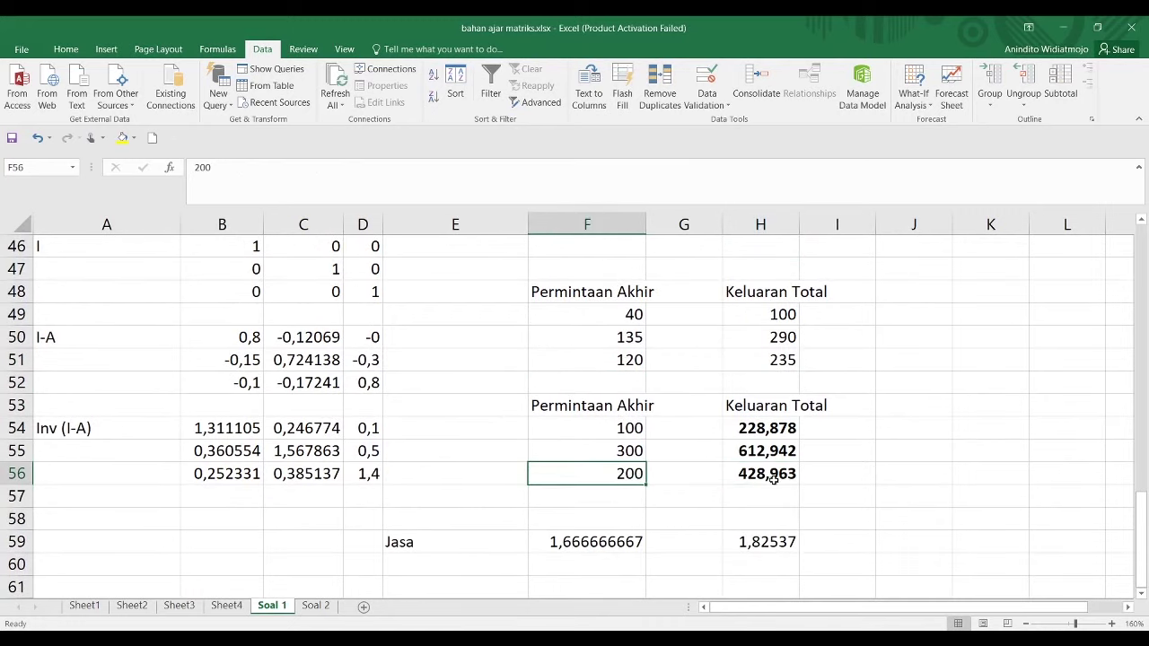
pyautogui.moveTo(776, 481); pyautogui.dragTo(595, 477)
pyautogui.moveTo(763, 359); pyautogui.dragTo(629, 358)
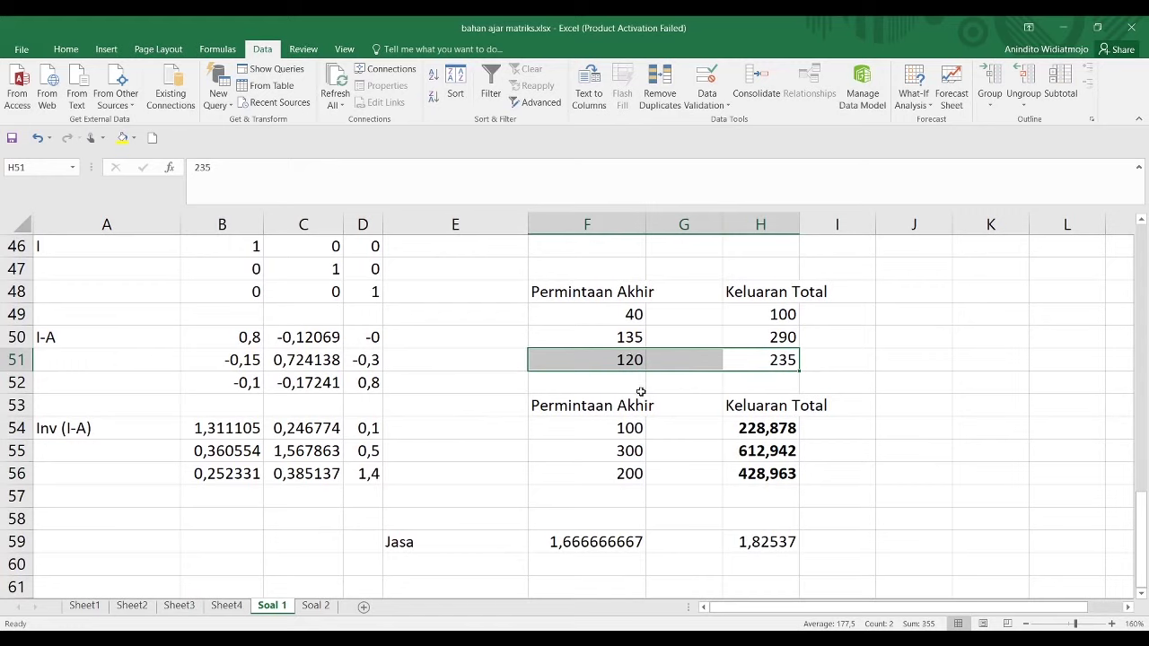
pyautogui.click(630, 359)
pyautogui.click(635, 468)
pyautogui.click(611, 543)
pyautogui.scroll(-1, 610, 548)
pyautogui.scroll(1, 611, 545)
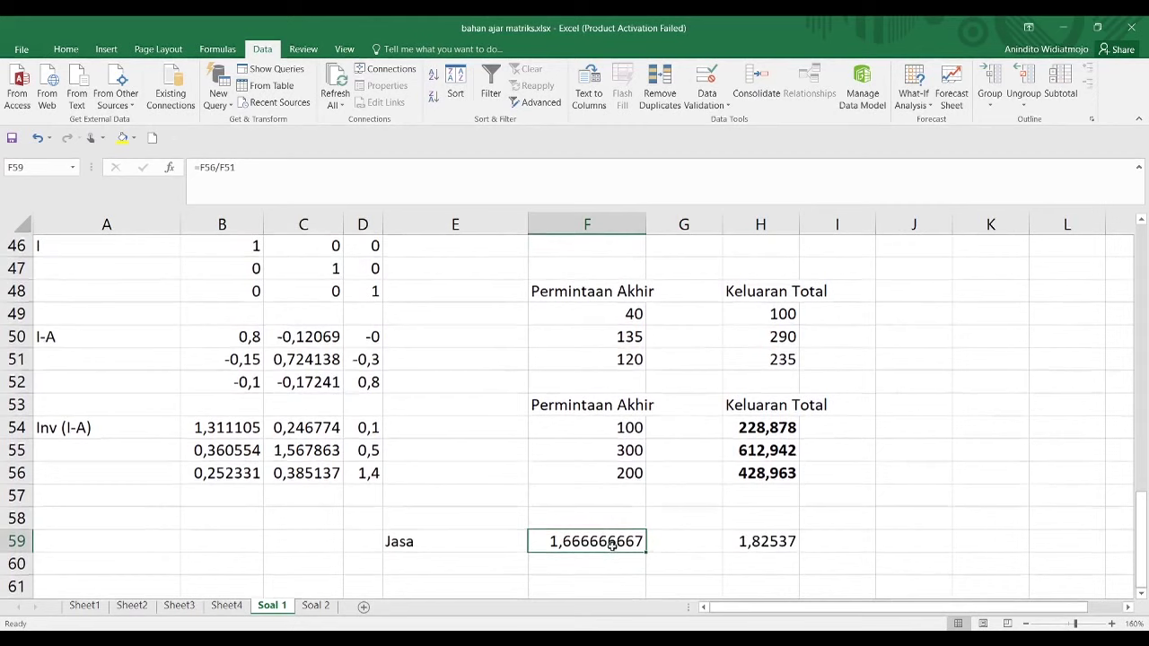
pyautogui.click(763, 541)
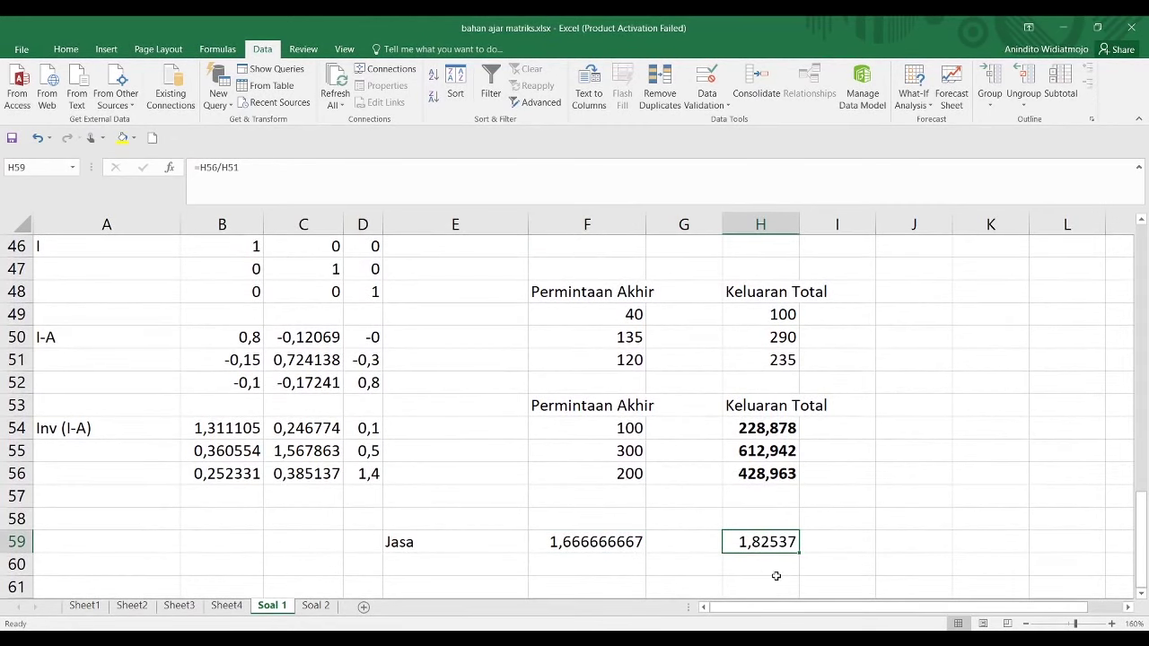
pyautogui.click(936, 536)
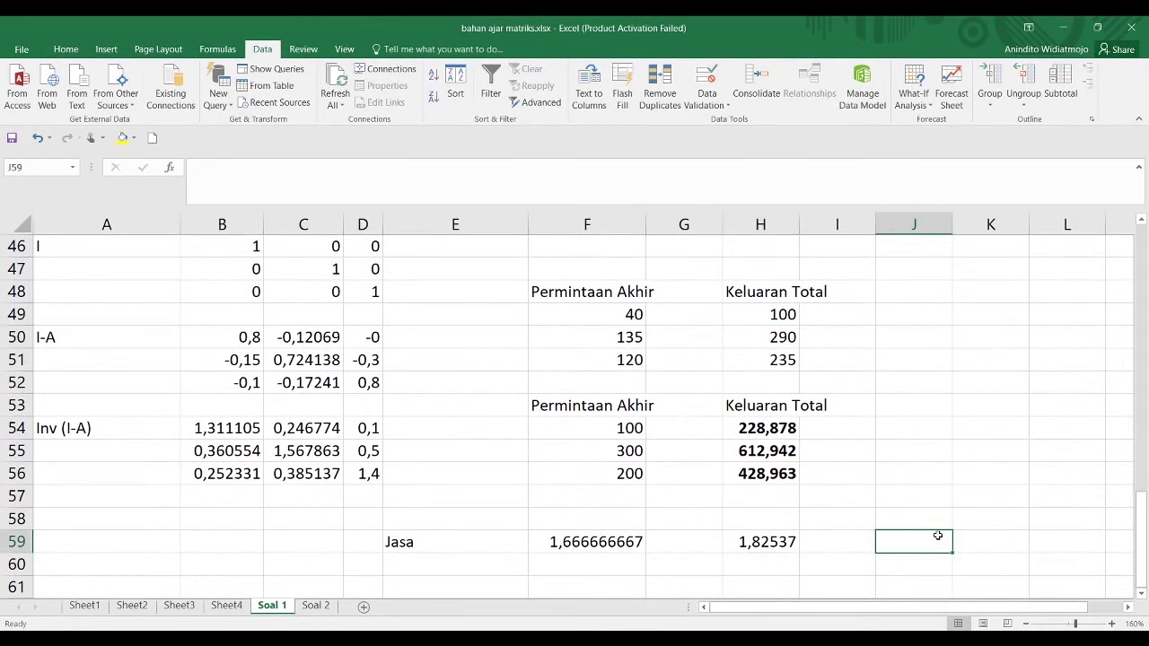
# Clear the Jasa ratio formulas from cells F59 and H59
pyautogui.click(637, 535)
pyautogui.press('F2')
pyautogui.press('Escape')
pyautogui.press('Delete')
pyautogui.press('Right')
pyautogui.press('Right')
pyautogui.press('BackSpace')
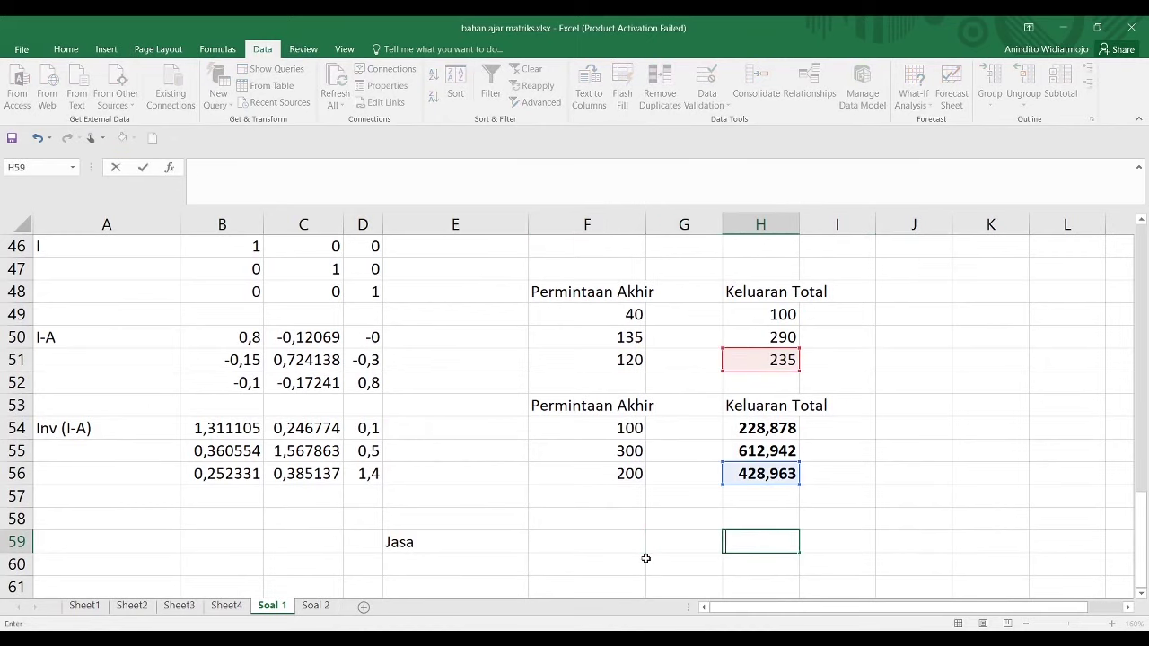
# Calculate the second sector's final demand ratio in F59 with the formula =F55/F50
pyautogui.click(637, 543)
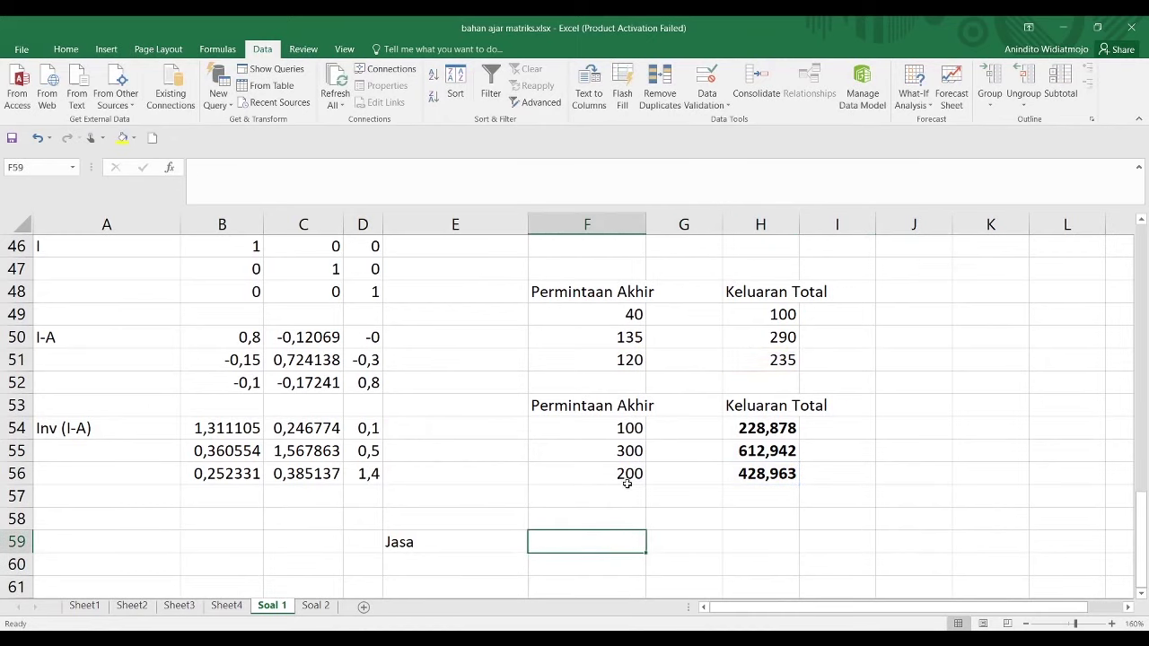
pyautogui.write('-')
pyautogui.click(601, 452)
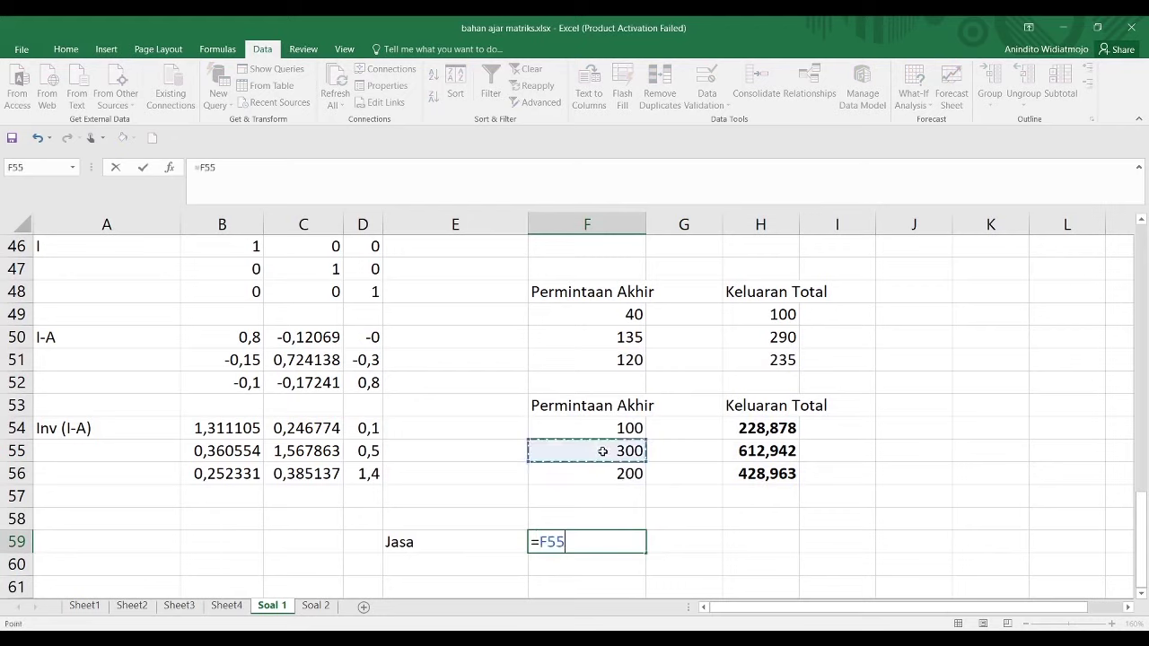
pyautogui.write('/')
pyautogui.click(627, 338)
pyautogui.press('Return')
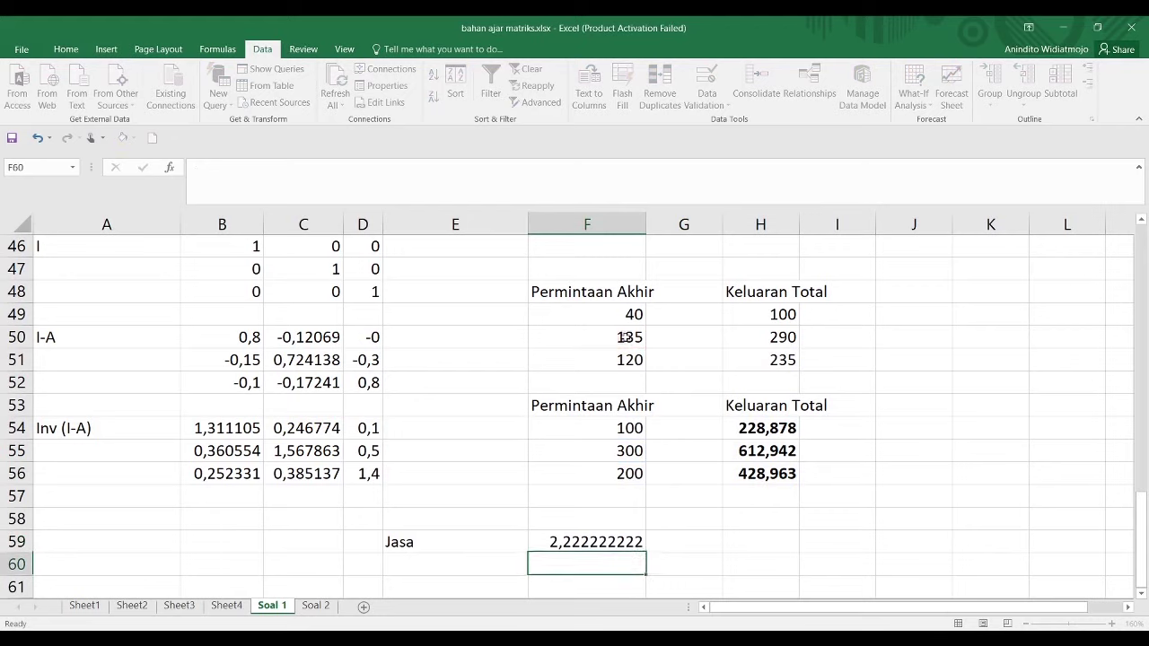
# Calculate the second sector's total output ratio in H59 with the formula =H55/H50
pyautogui.click(768, 536)
pyautogui.write('=')
pyautogui.click(760, 450)
pyautogui.write('/')
pyautogui.click(751, 341)
pyautogui.press('Return')
pyautogui.click(751, 540)
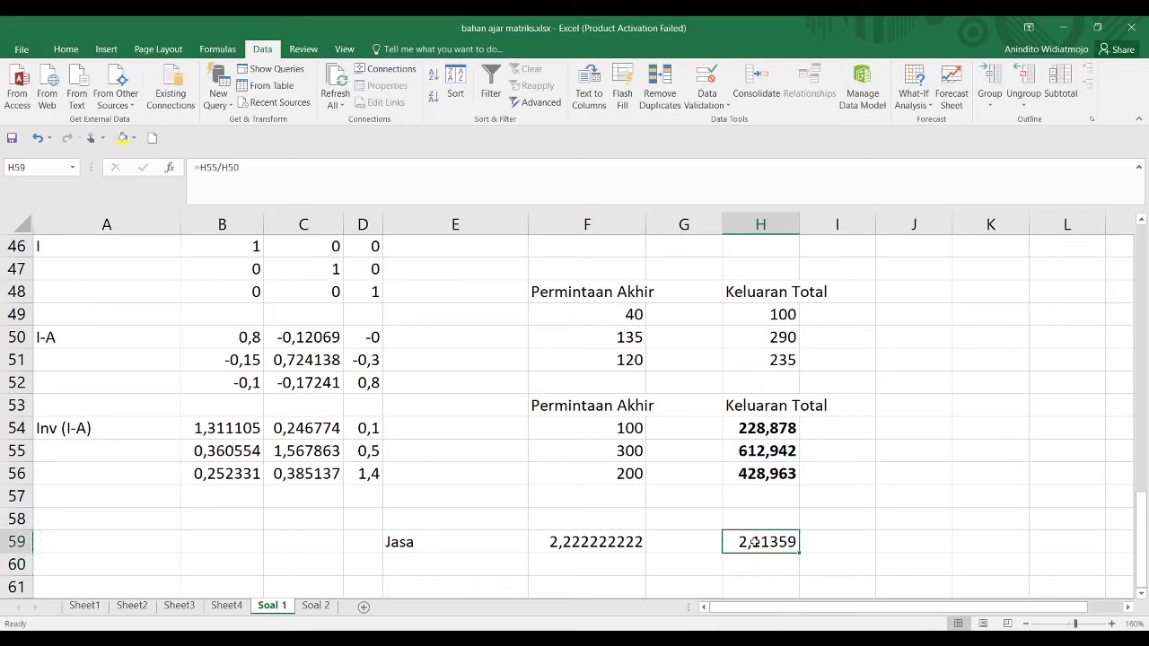
# Change the ratio row's label in E59 to Industri
pyautogui.click(579, 538)
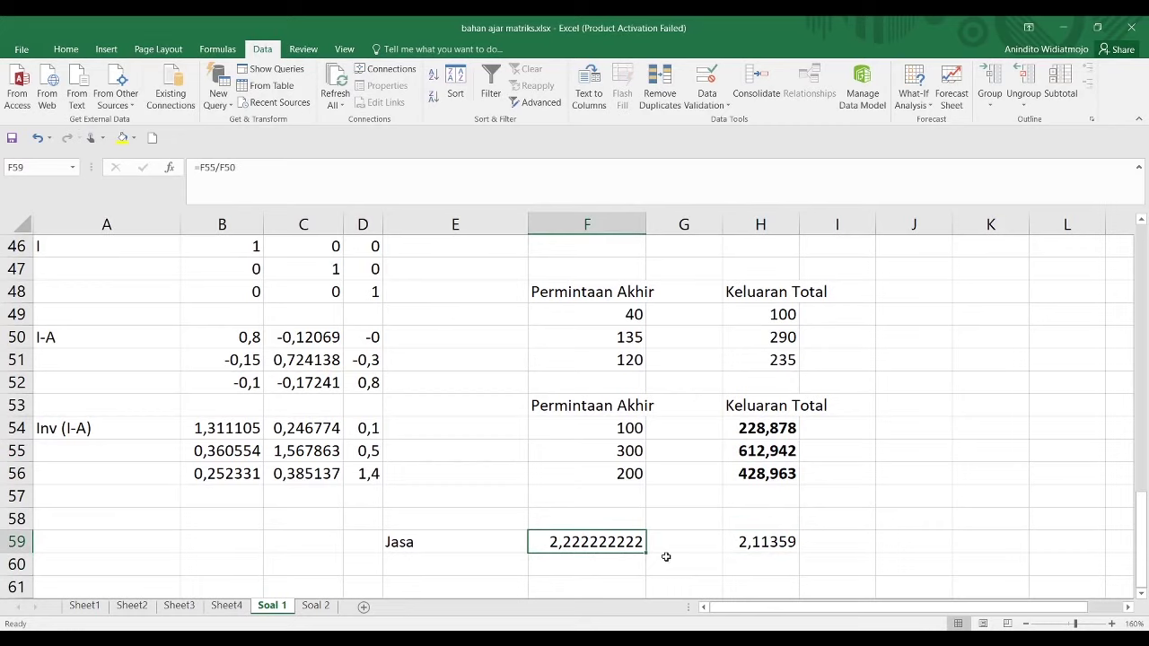
pyautogui.click(459, 539)
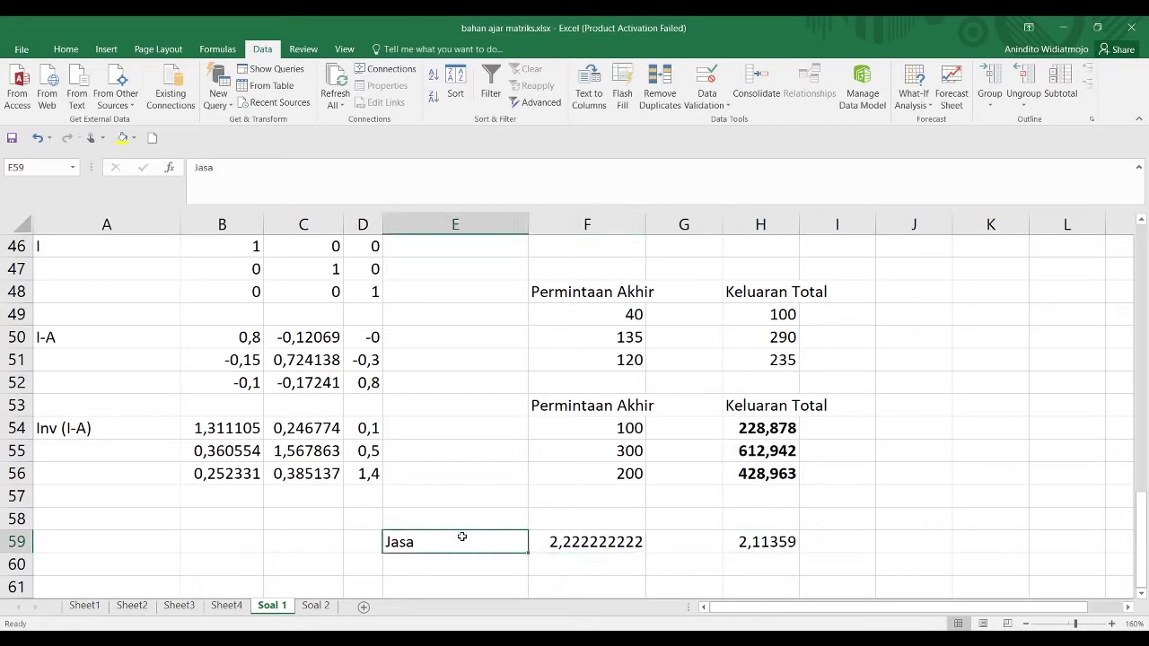
pyautogui.write('Industri')
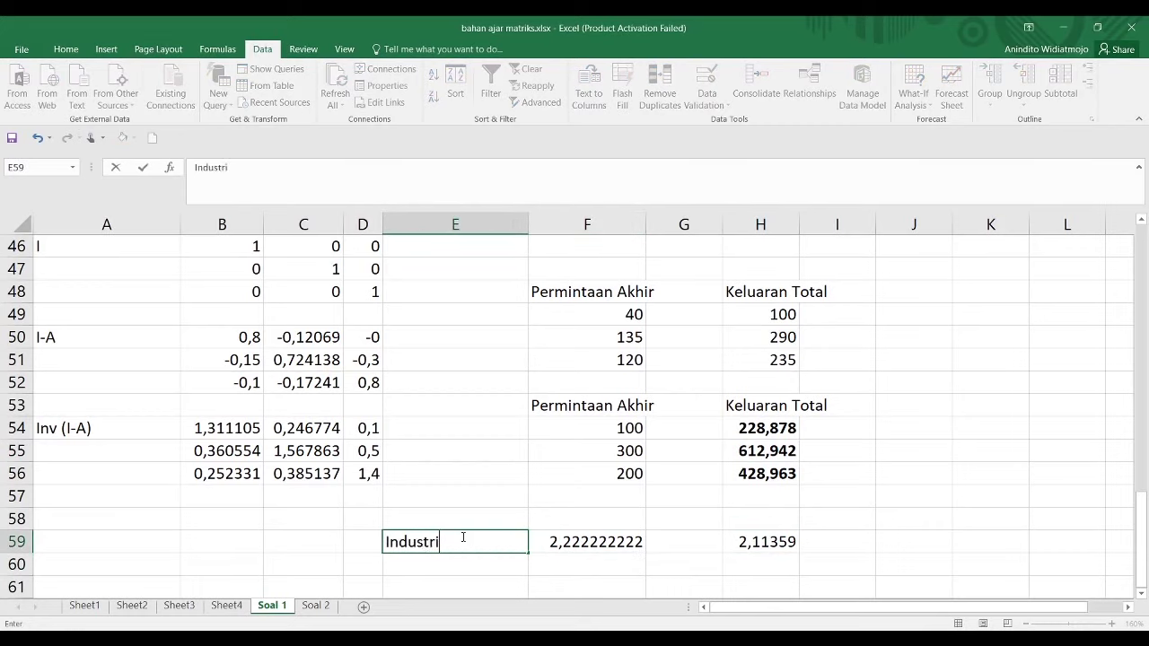
pyautogui.press('Return')
pyautogui.click(462, 537)
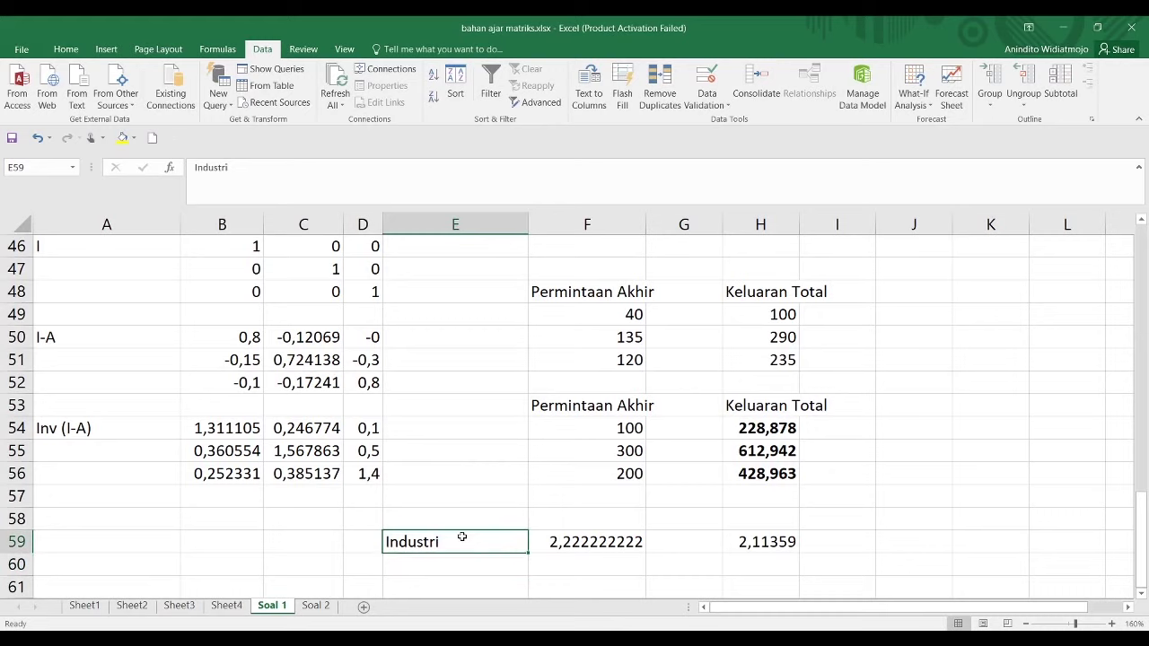
# Change the label in E59 to Pertanian and clear the ratio formulas in F59 and H59
pyautogui.press('Delete')
pyautogui.write('Pertanian')
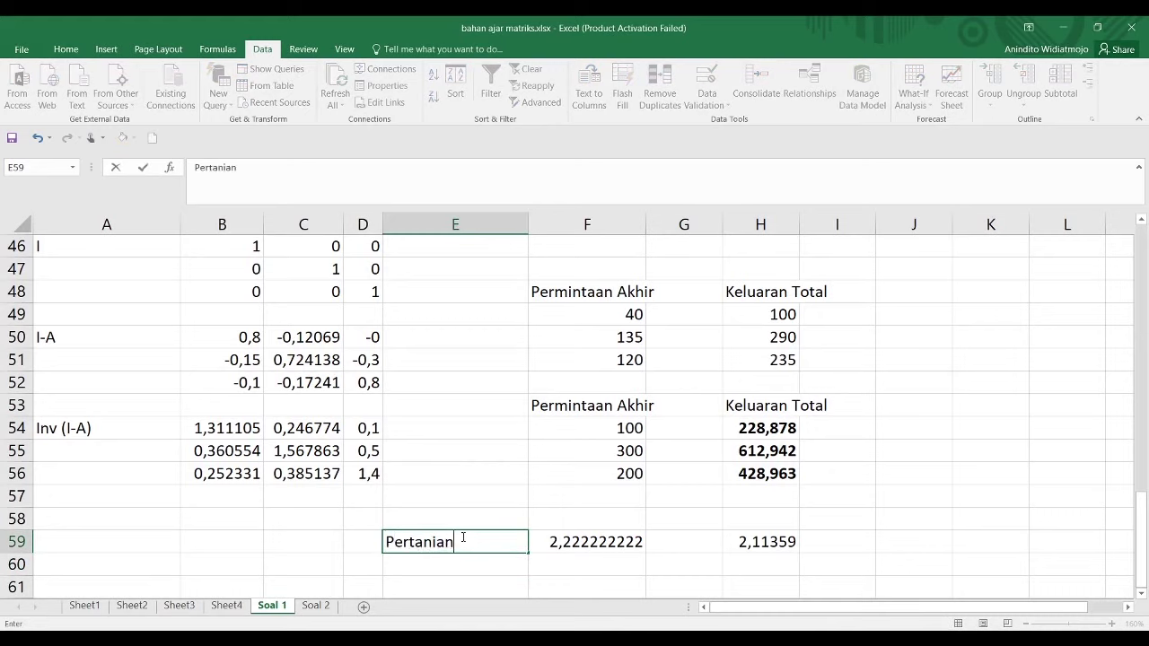
pyautogui.press('Tab')
pyautogui.press('BackSpace')
pyautogui.press('Tab')
pyautogui.press('Tab')
pyautogui.press('BackSpace')
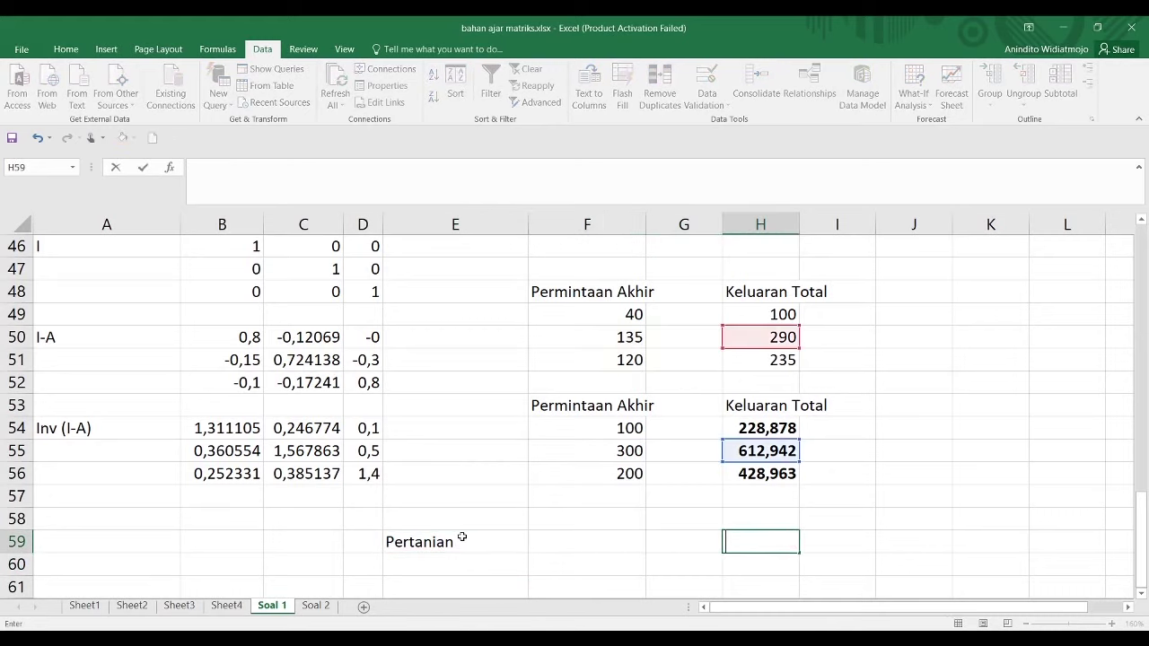
# Calculate the Pertanian final demand ratio in F59 with the formula =F54/F49
pyautogui.click(567, 535)
pyautogui.write('=')
pyautogui.click(578, 424)
pyautogui.write('/')
pyautogui.click(574, 325)
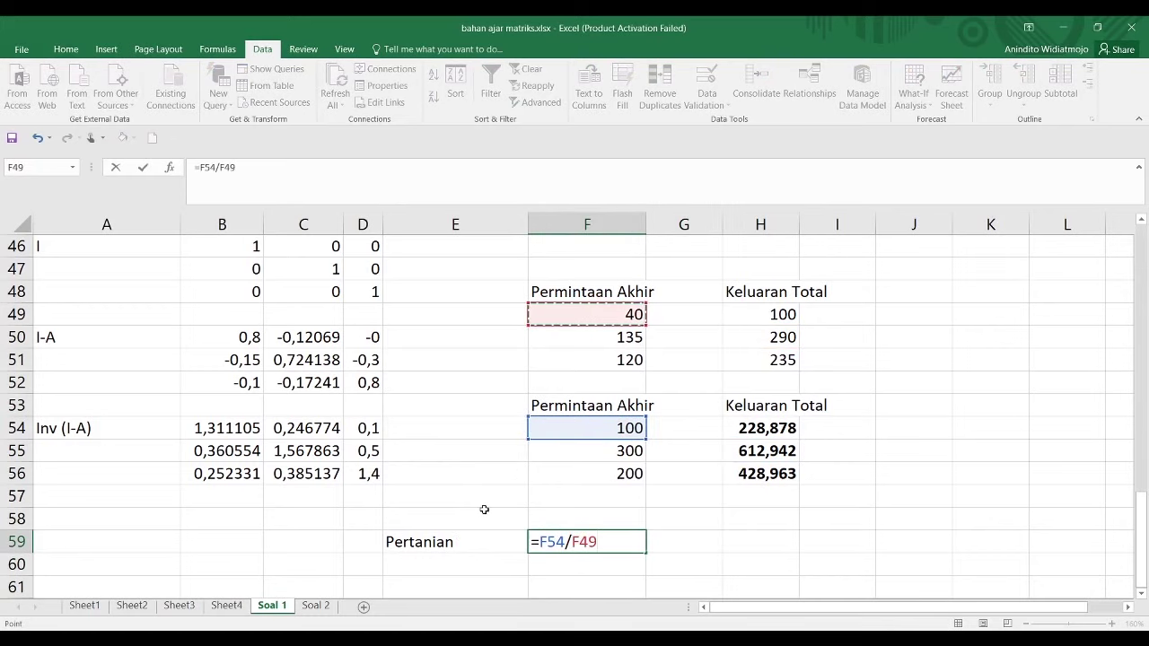
pyautogui.press('Return')
# Calculate the Pertanian total output ratio in H59 with the formula =H54/H49
pyautogui.click(731, 531)
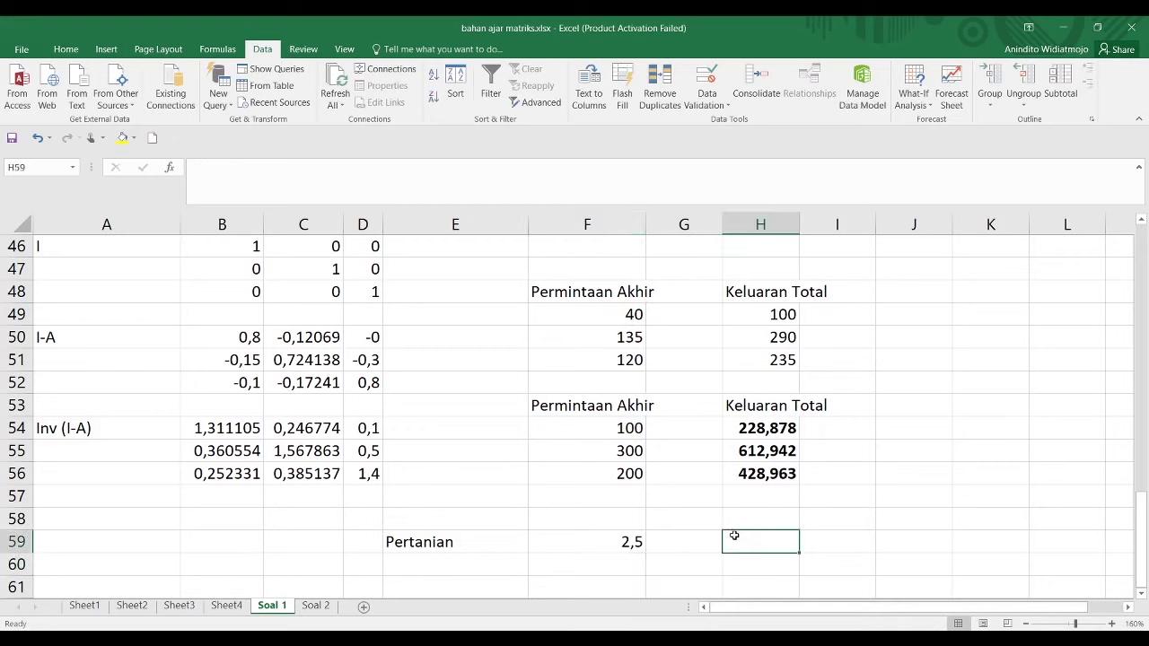
pyautogui.write('=')
pyautogui.click(784, 428)
pyautogui.write('/')
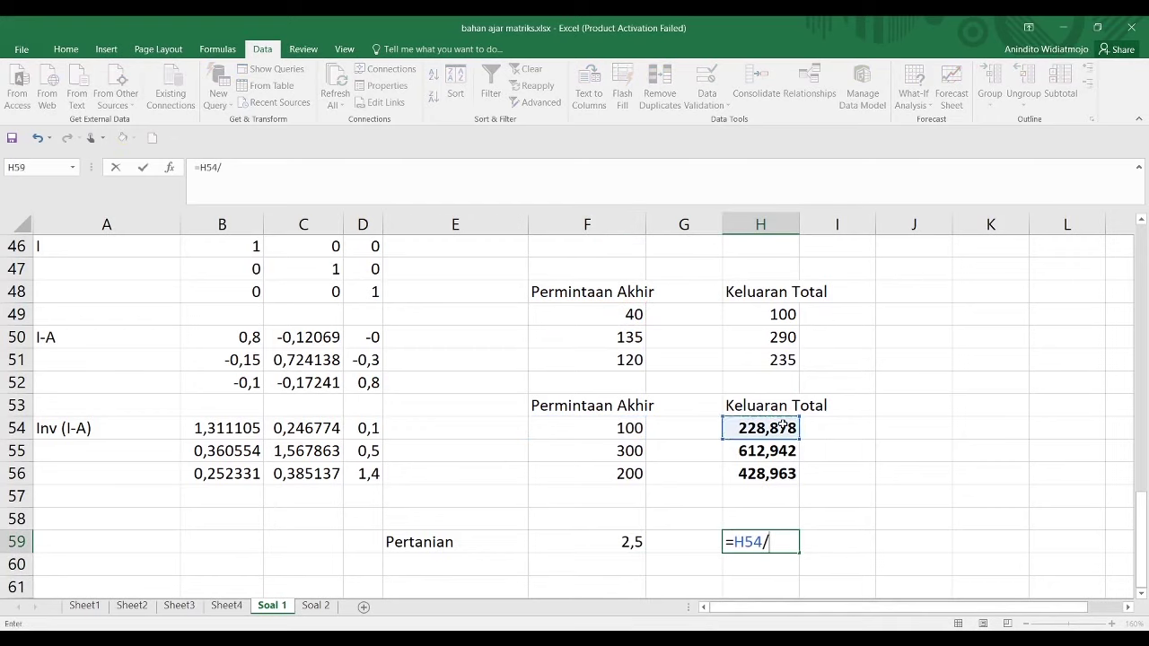
pyautogui.click(771, 315)
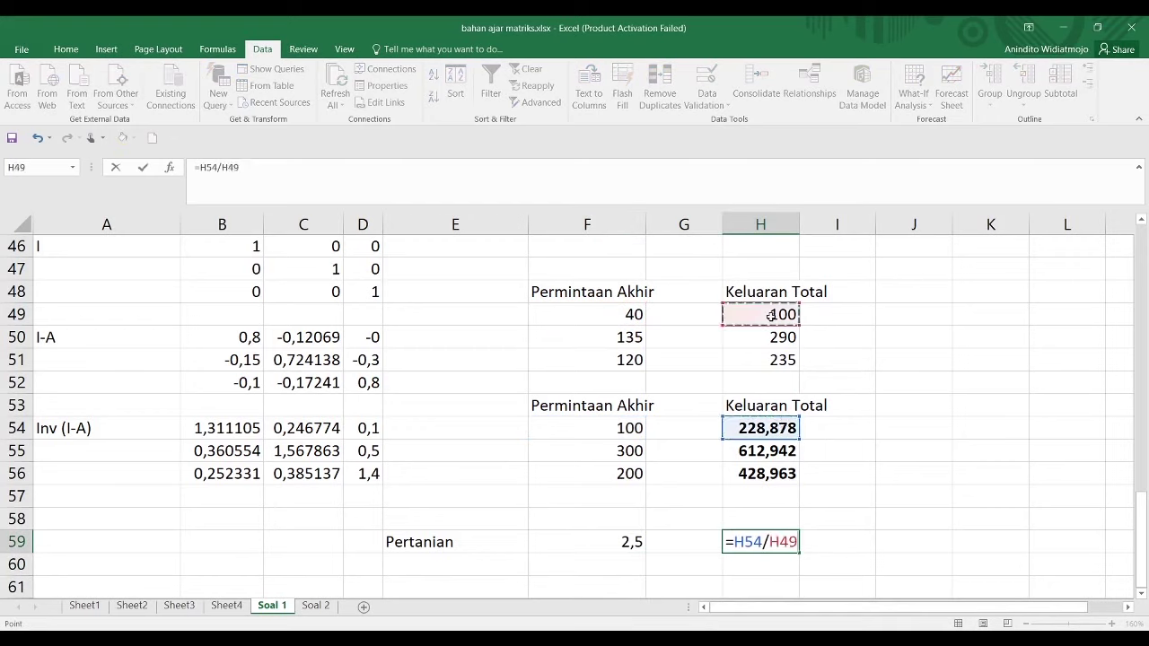
pyautogui.click(758, 543)
pyautogui.click(633, 549)
pyautogui.scroll(-2, 620, 543)
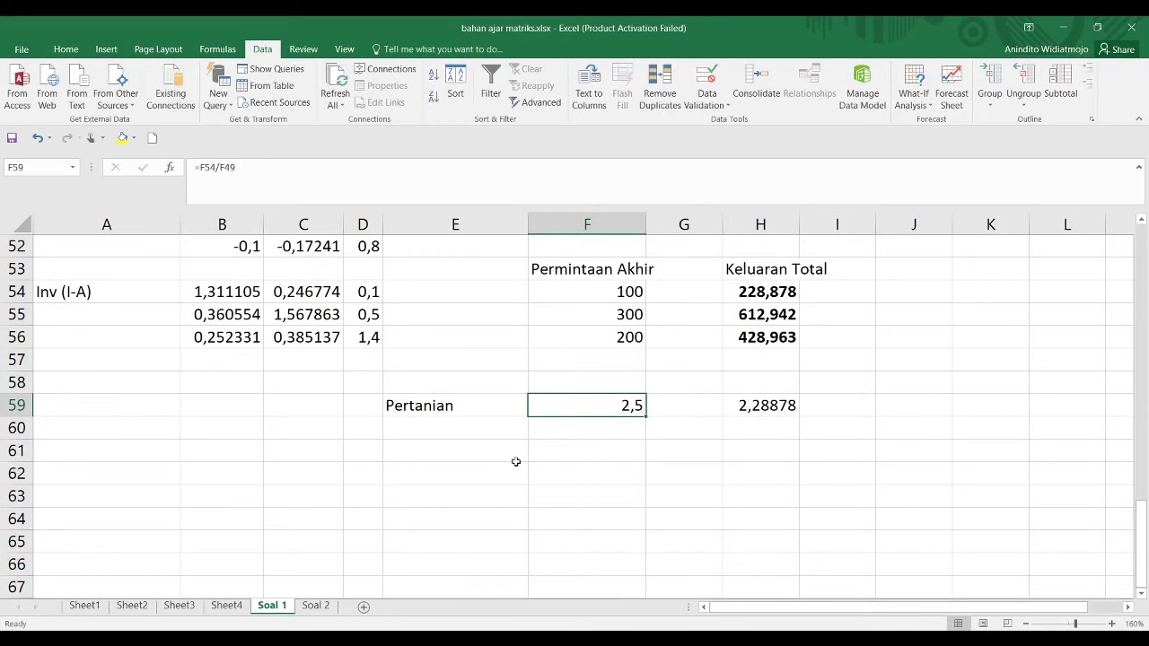
# Clear the Pertanian label in E59 and the ratio formulas in F59 and H59
pyautogui.click(482, 422)
pyautogui.click(479, 403)
pyautogui.press('Delete')
pyautogui.press('Right')
pyautogui.press('Right')
pyautogui.press('BackSpace')
pyautogui.press('Left')
pyautogui.press('BackSpace')
pyautogui.press('Right')
pyautogui.press('Right')
pyautogui.press('BackSpace')
pyautogui.click(482, 404)
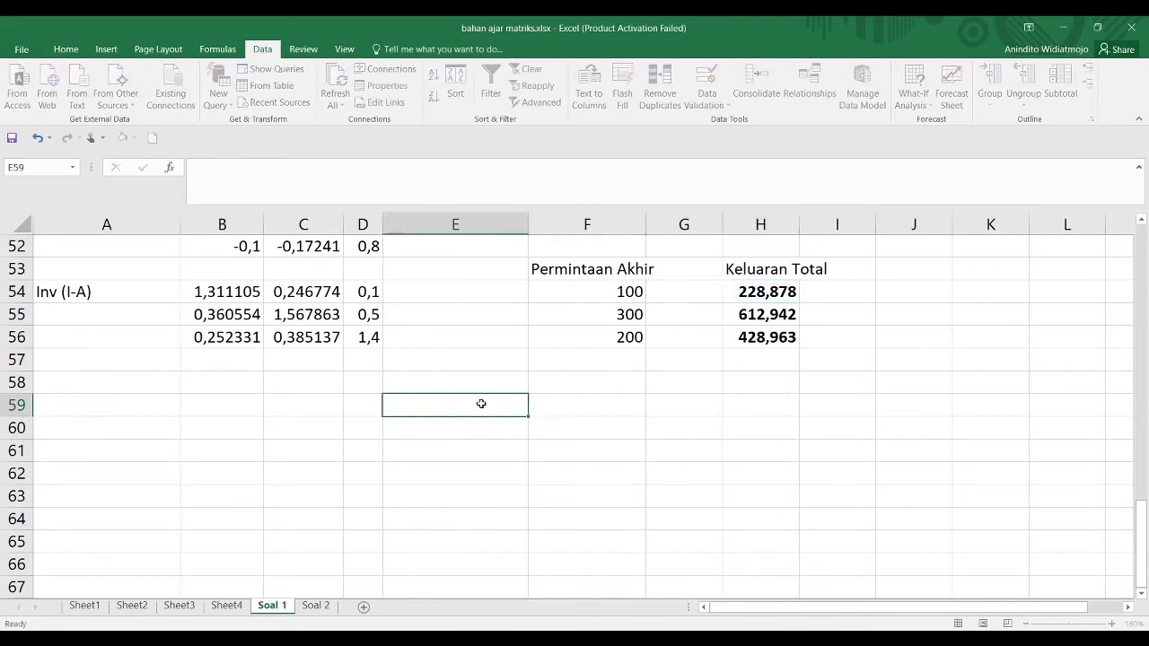
pyautogui.scroll(1, 494, 403)
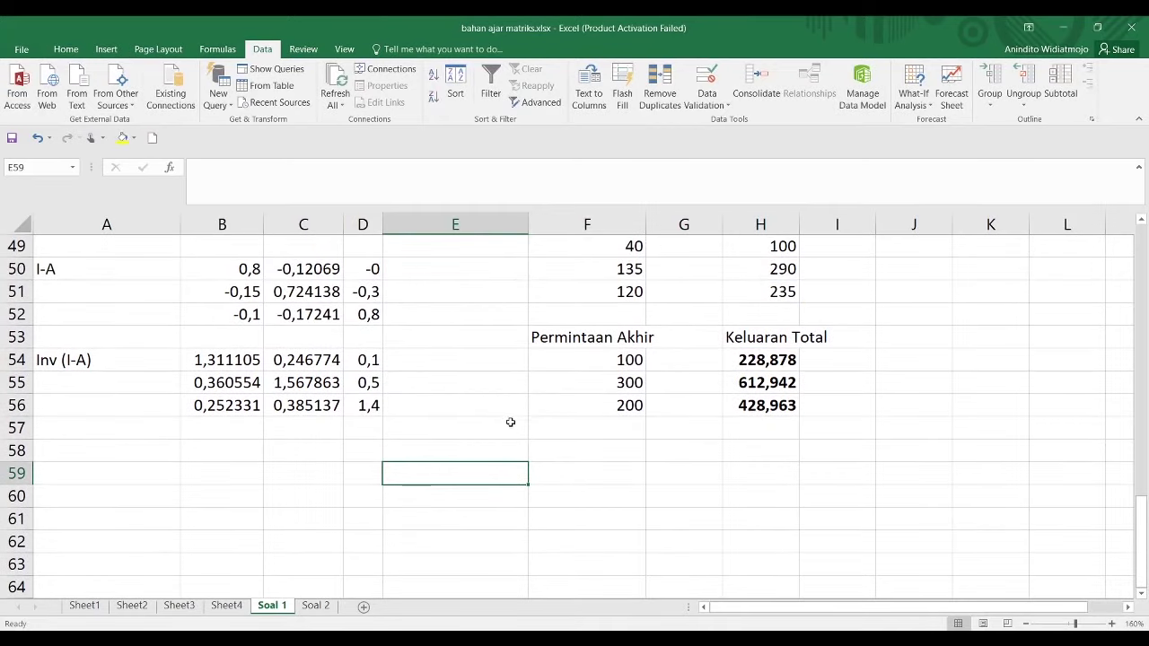
# Compare the final demand and total output columns of the input-output table with the original and changed figures in F48:H56
pyautogui.scroll(8, 508, 404)
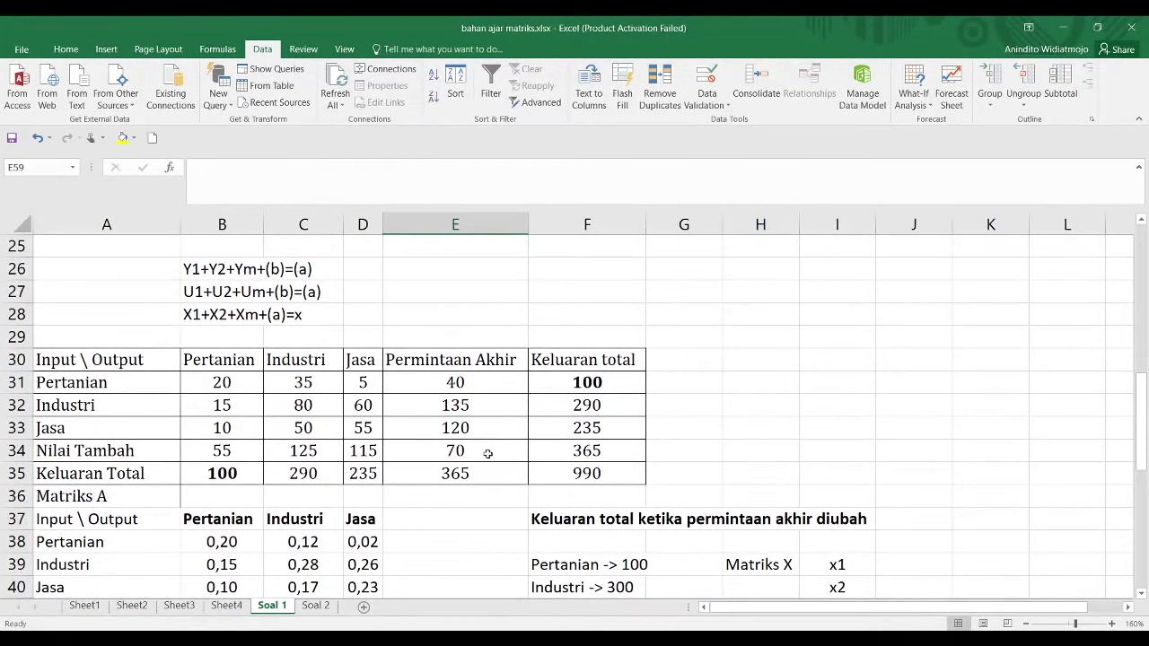
pyautogui.click(456, 387)
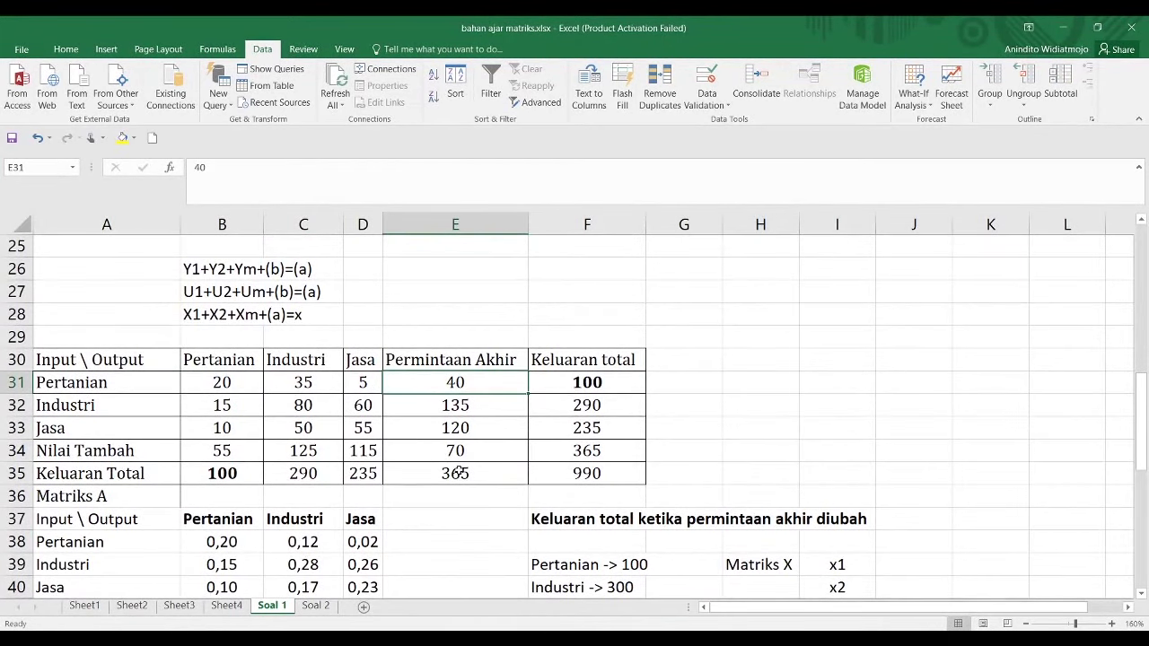
pyautogui.click(579, 386)
pyautogui.click(603, 447)
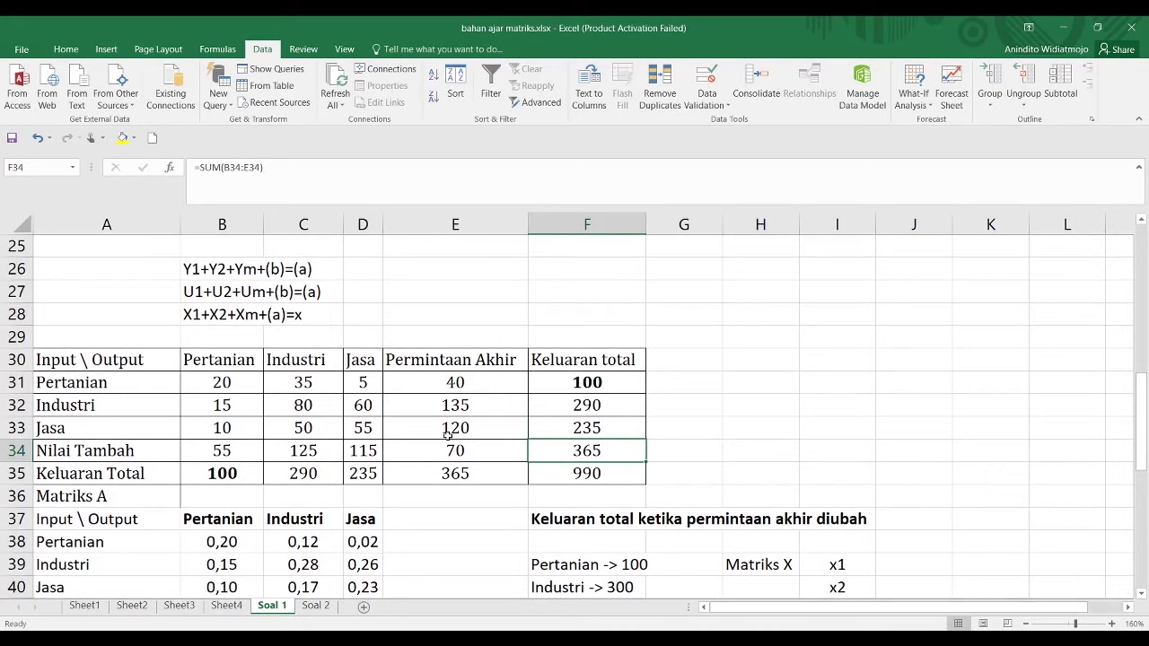
pyautogui.scroll(-6, 448, 433)
pyautogui.scroll(5, 454, 439)
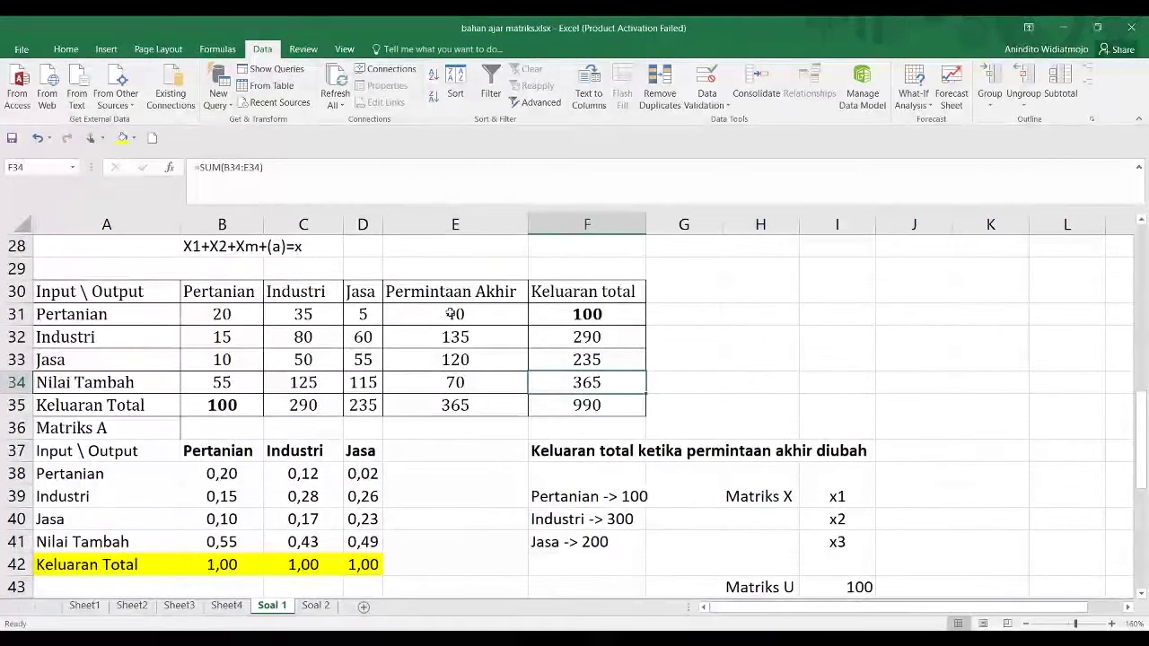
pyautogui.scroll(-3, 454, 337)
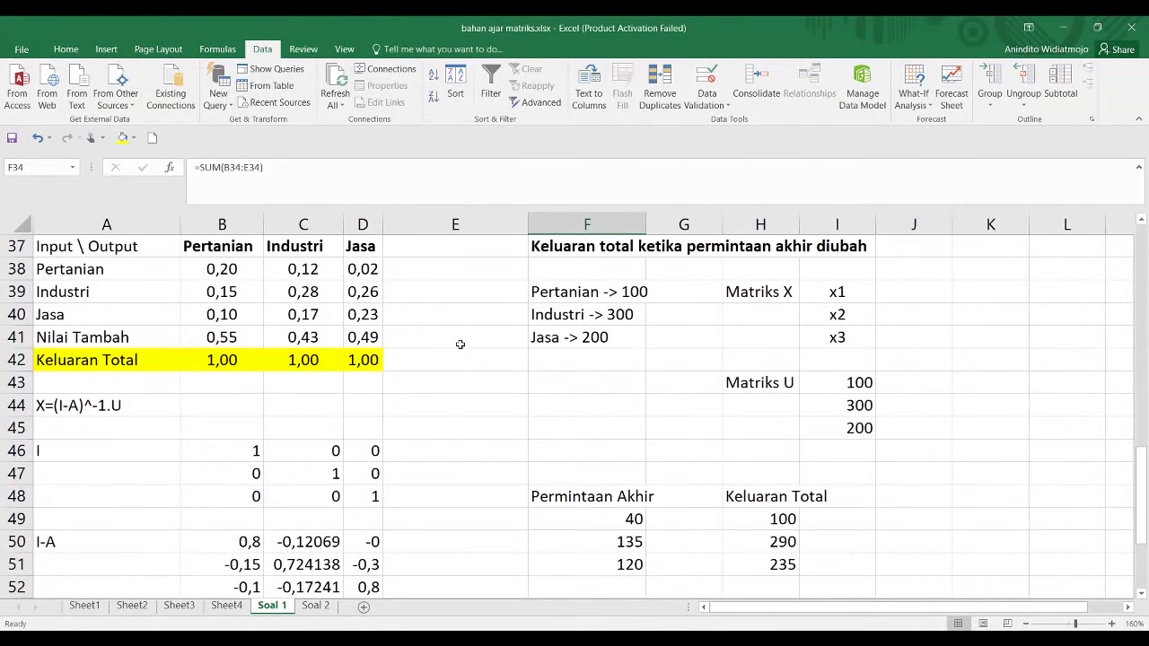
pyautogui.scroll(3, 772, 377)
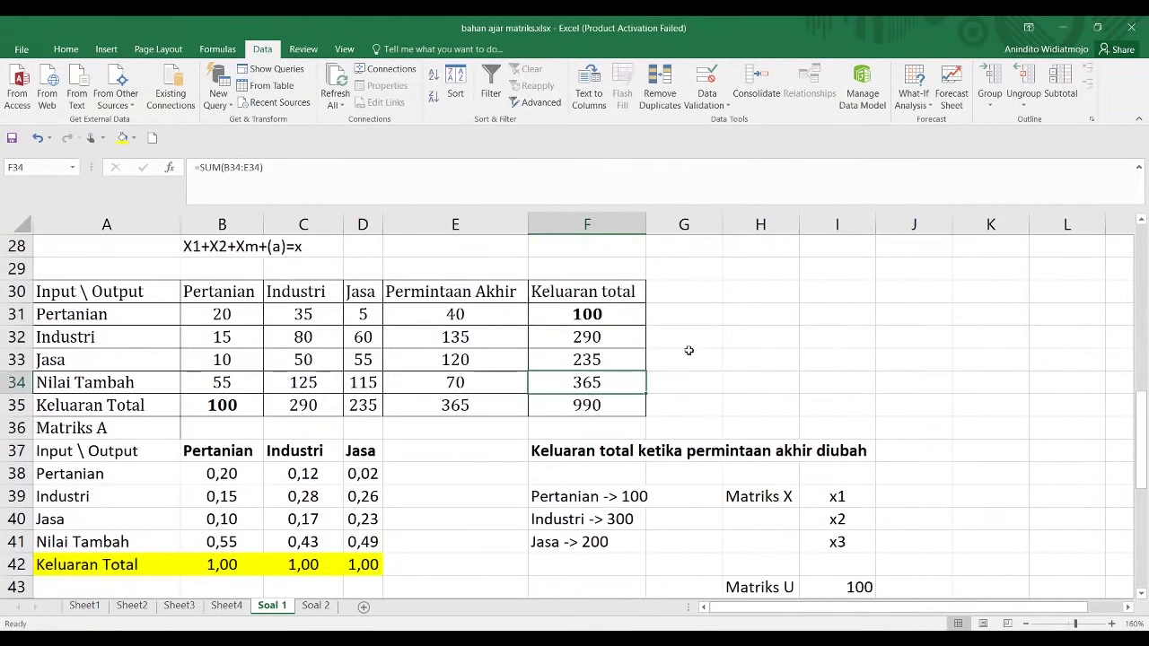
pyautogui.scroll(-3, 671, 489)
pyautogui.scroll(-3, 671, 485)
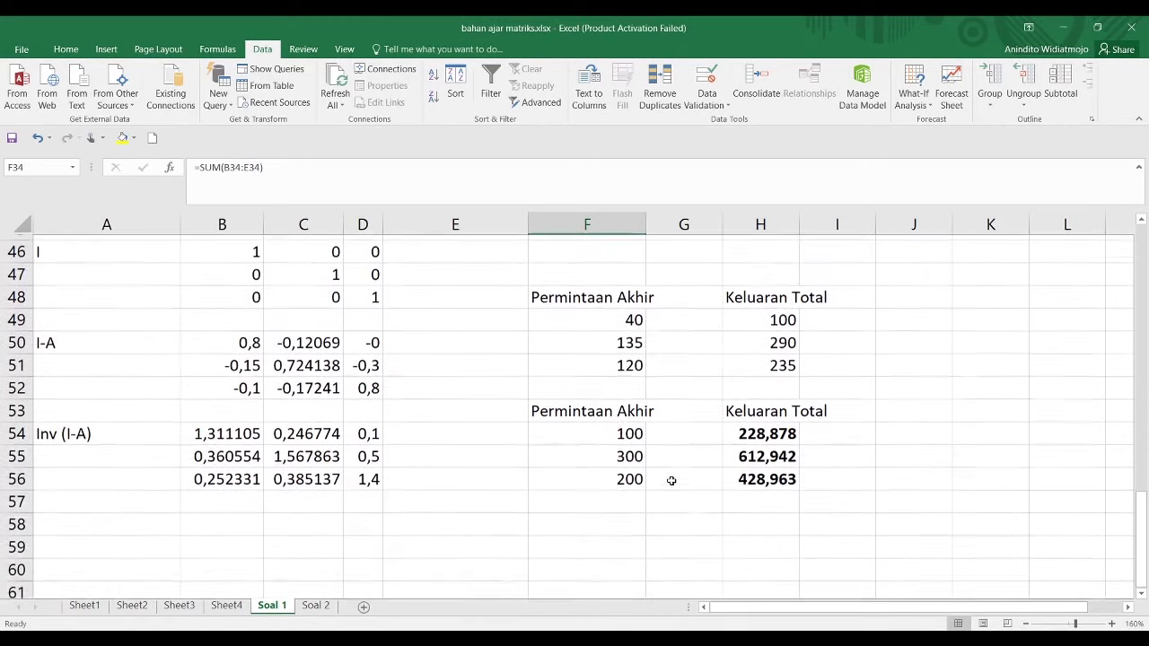
# Enter the heading Kesimpulan in F58 and the conclusion "negara Swadikap fokus di sektor Jasa (sektor basis)" in F59
pyautogui.click(635, 519)
pyautogui.write('Kesimpulan')
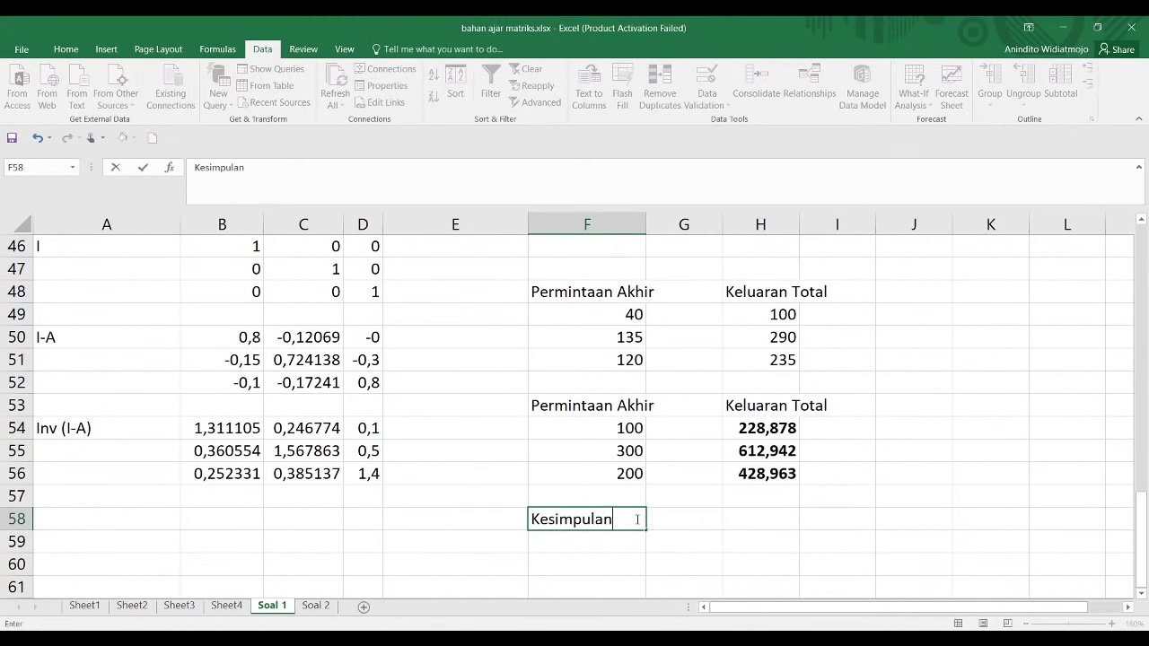
pyautogui.press('Return')
pyautogui.write('negara Swadikap ')
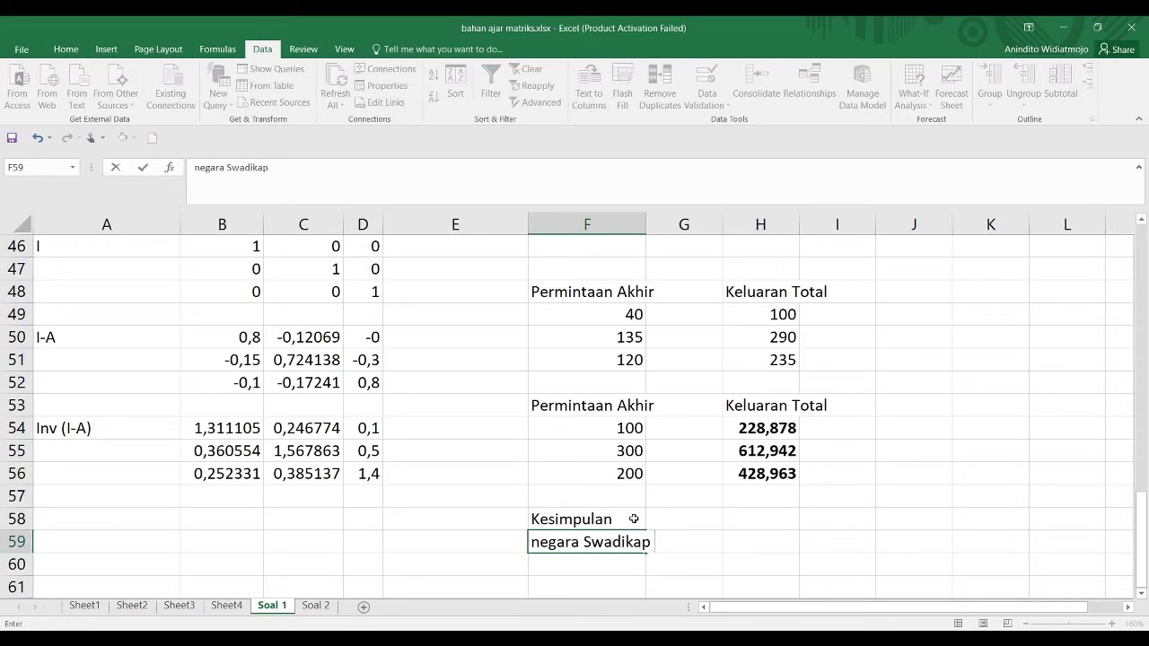
pyautogui.write('fokus di sektor')
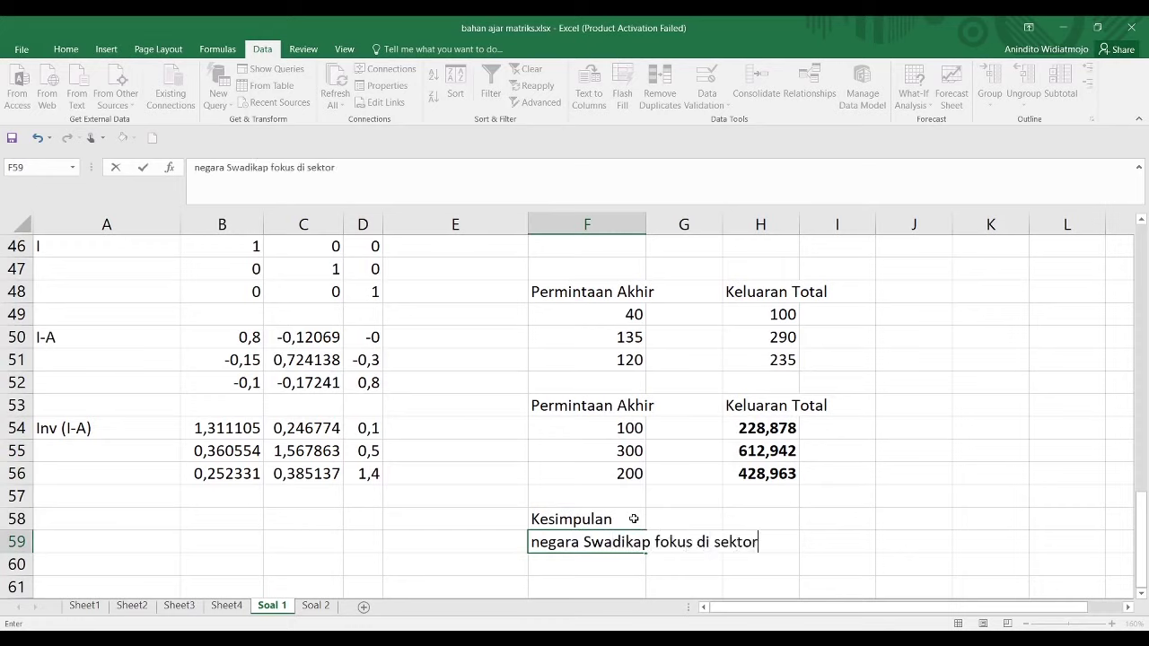
pyautogui.write(' Jasa (sektor basis)')
pyautogui.press('Return')
# Calculate the Jasa output ratio relative to its final demand ratio in F60 with the formula =(H56/H51)/(F56/F51)
pyautogui.scroll(-2, 628, 511)
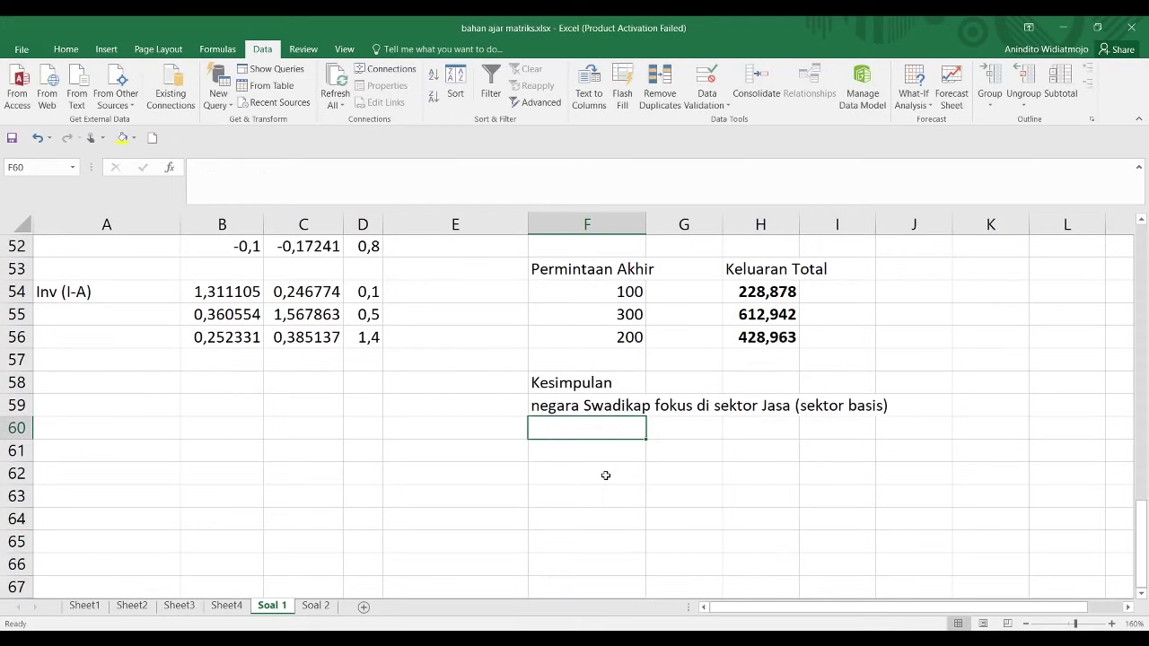
pyautogui.write('=(')
pyautogui.click(748, 334)
pyautogui.write('/')
pyautogui.scroll(1, 980, 334)
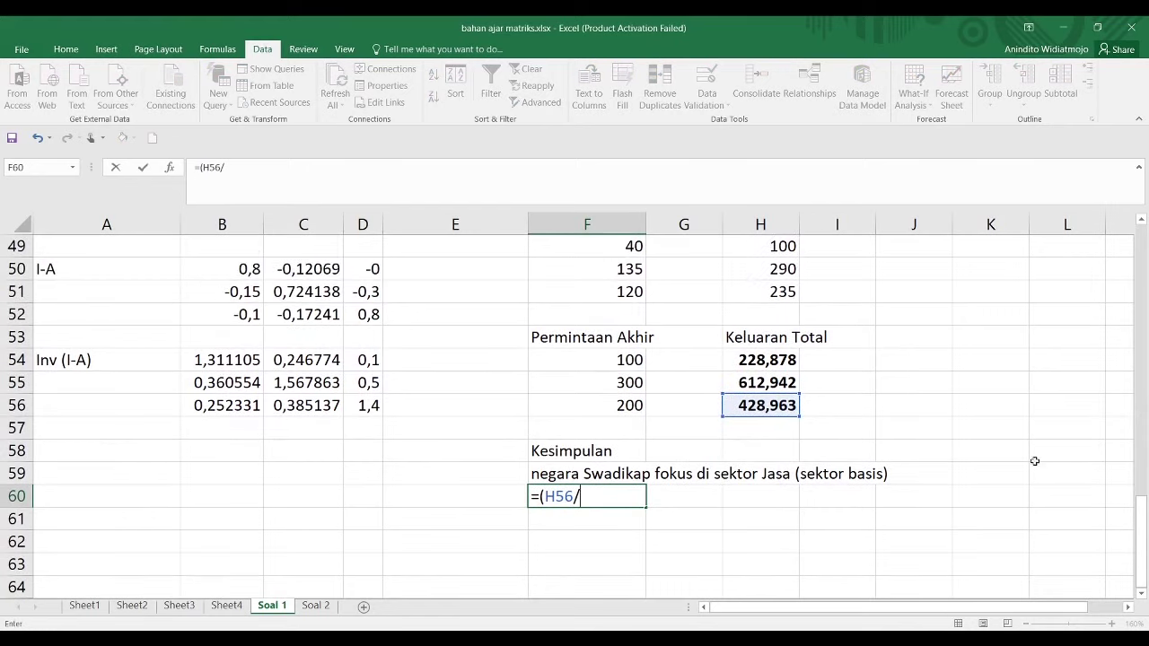
pyautogui.click(777, 296)
pyautogui.click(300, 170)
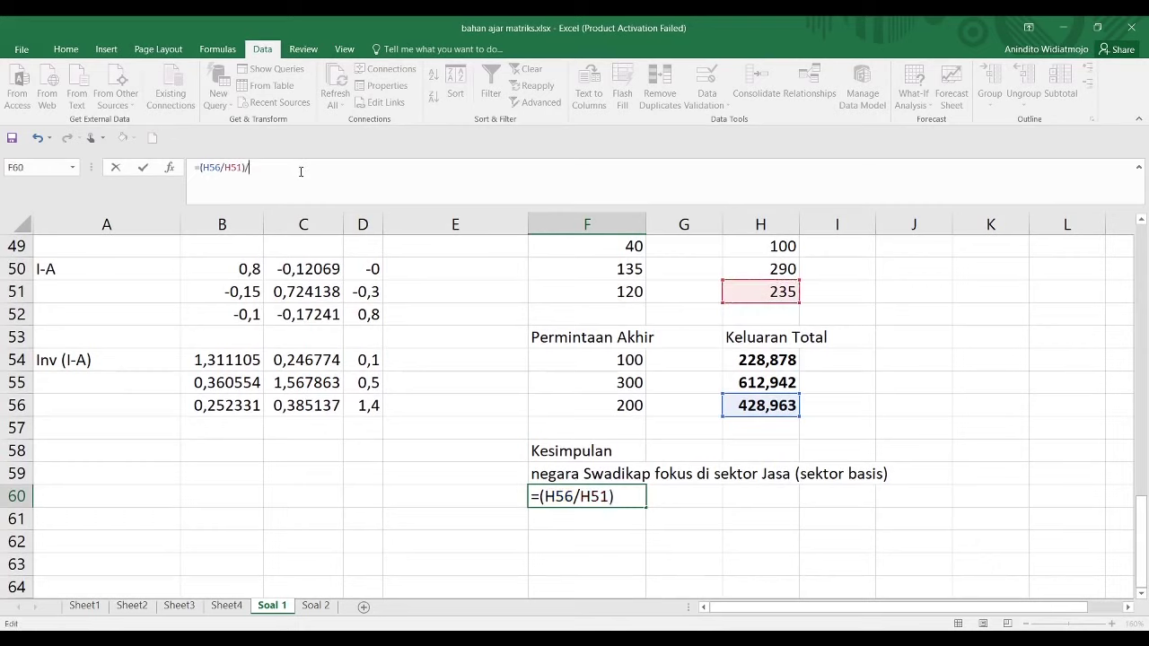
pyautogui.click(619, 401)
pyautogui.write('/')
pyautogui.click(603, 287)
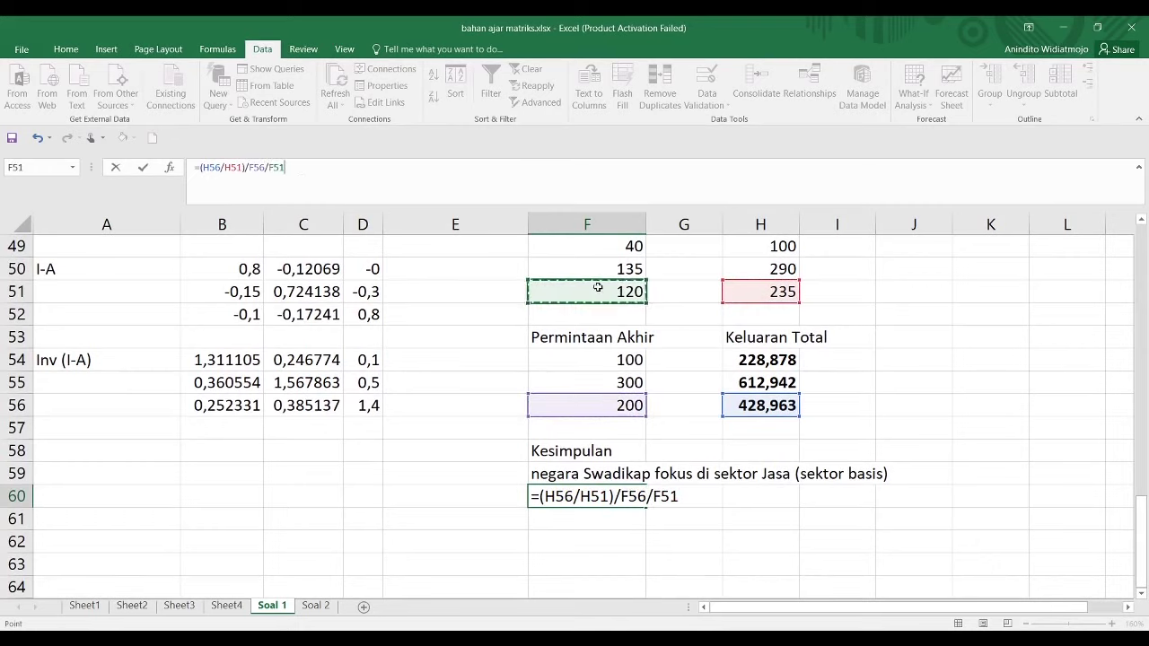
pyautogui.write(')/')
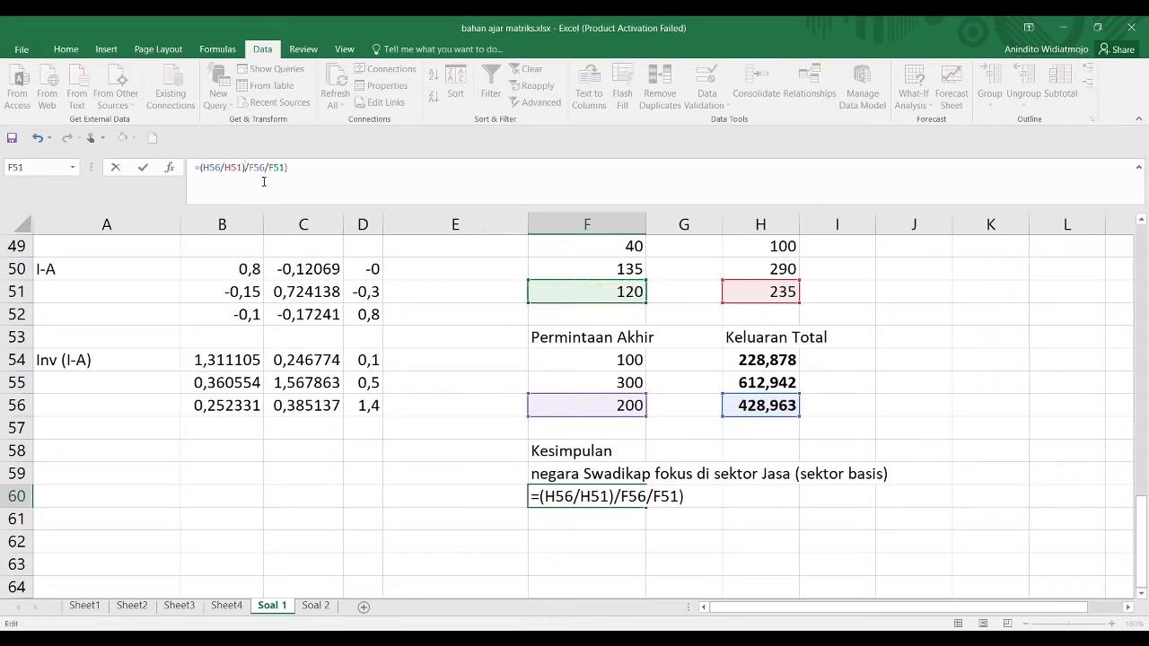
pyautogui.write('(')
pyautogui.press('Return')
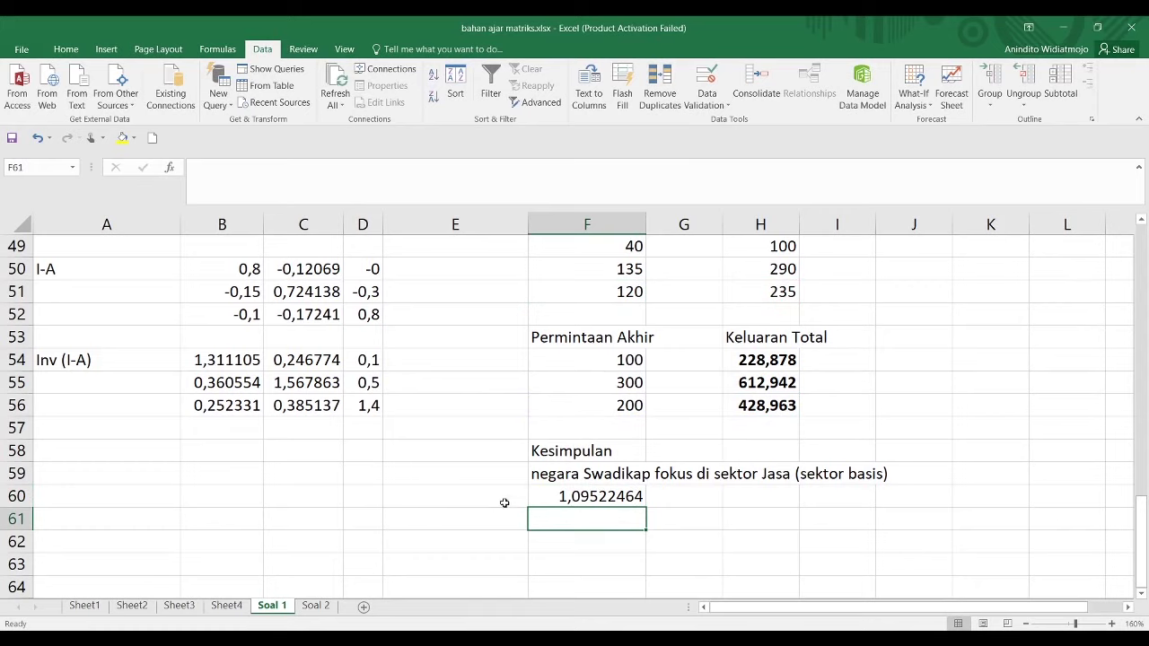
# Make the ratio result in F60 bold
pyautogui.click(542, 498)
pyautogui.click(65, 48)
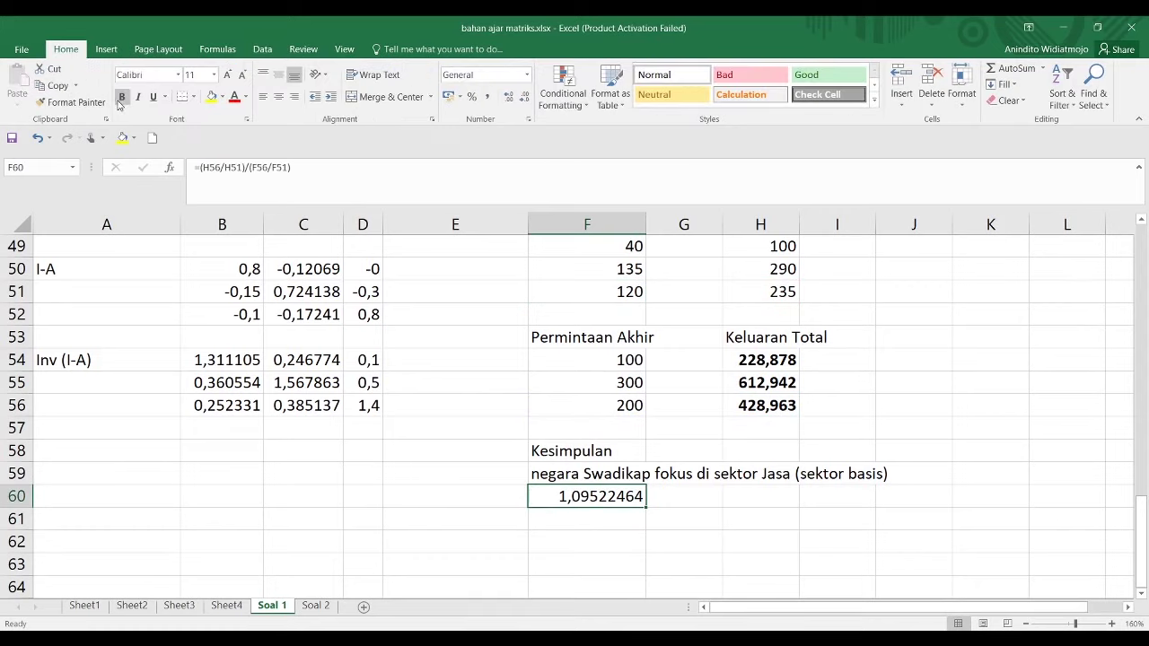
pyautogui.click(122, 97)
pyautogui.click(457, 381)
# Enter the note "value added -> koef teknologi * Keluaran total" in A61
pyautogui.scroll(1, 192, 449)
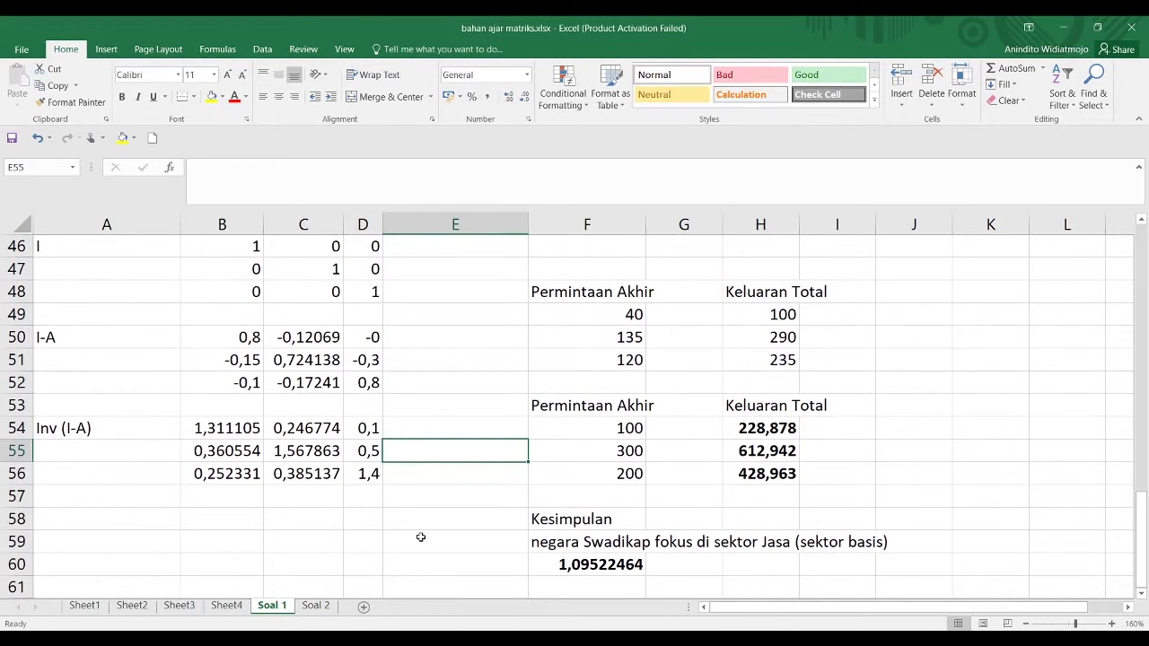
pyautogui.scroll(-2, 420, 534)
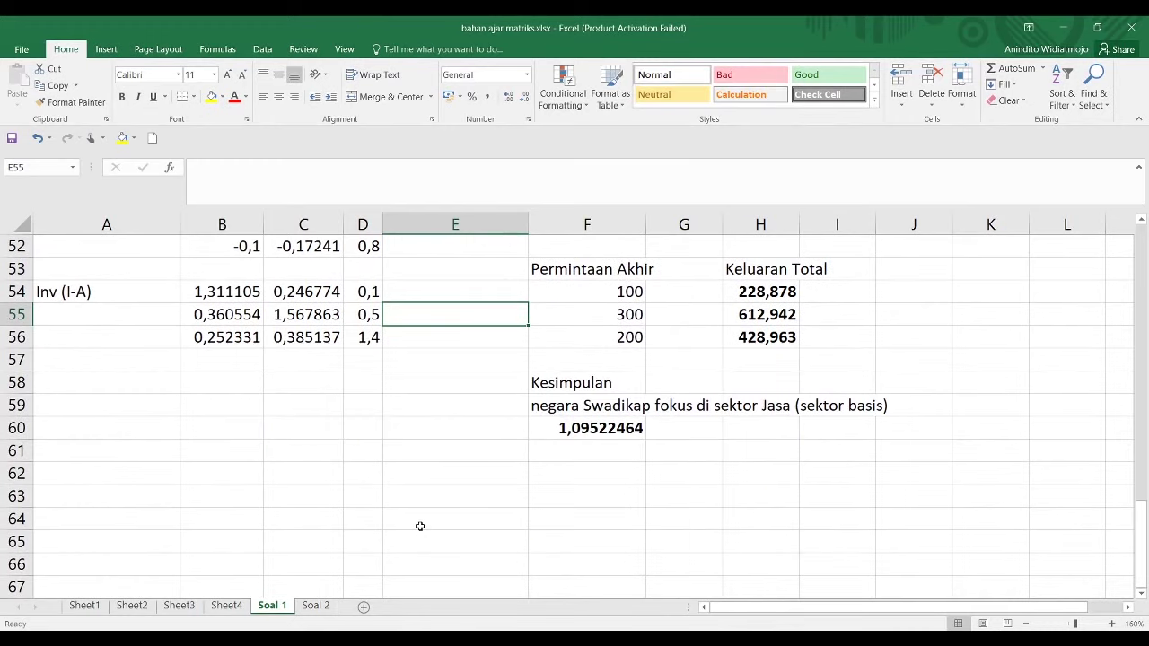
pyautogui.click(297, 473)
pyautogui.click(131, 445)
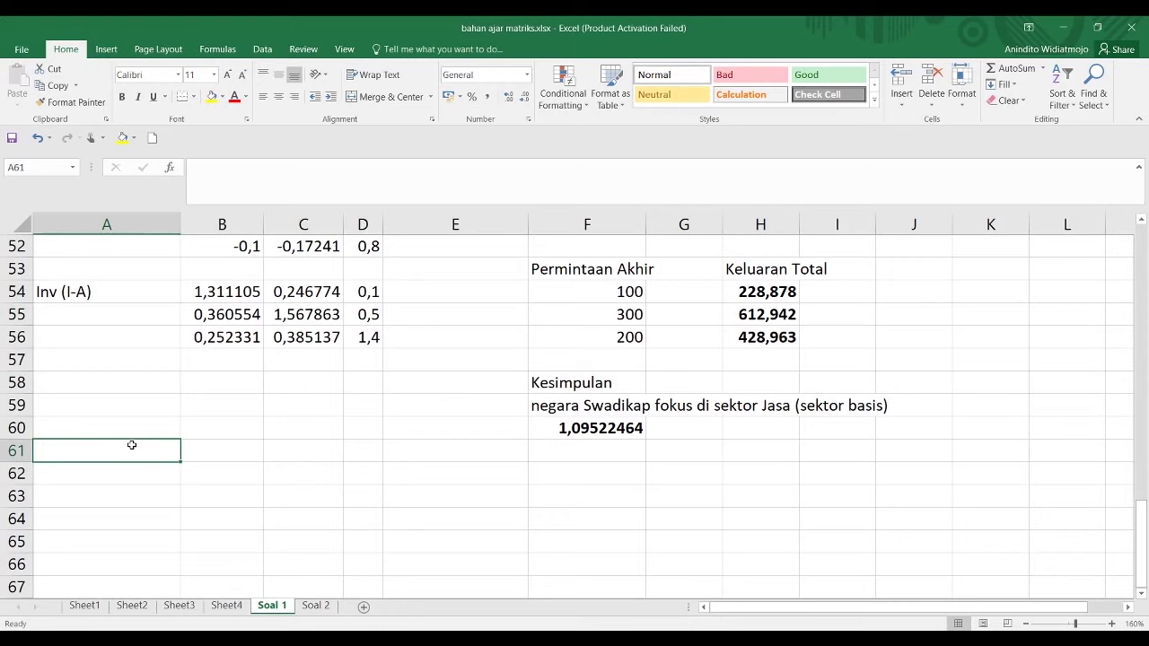
pyautogui.write('value')
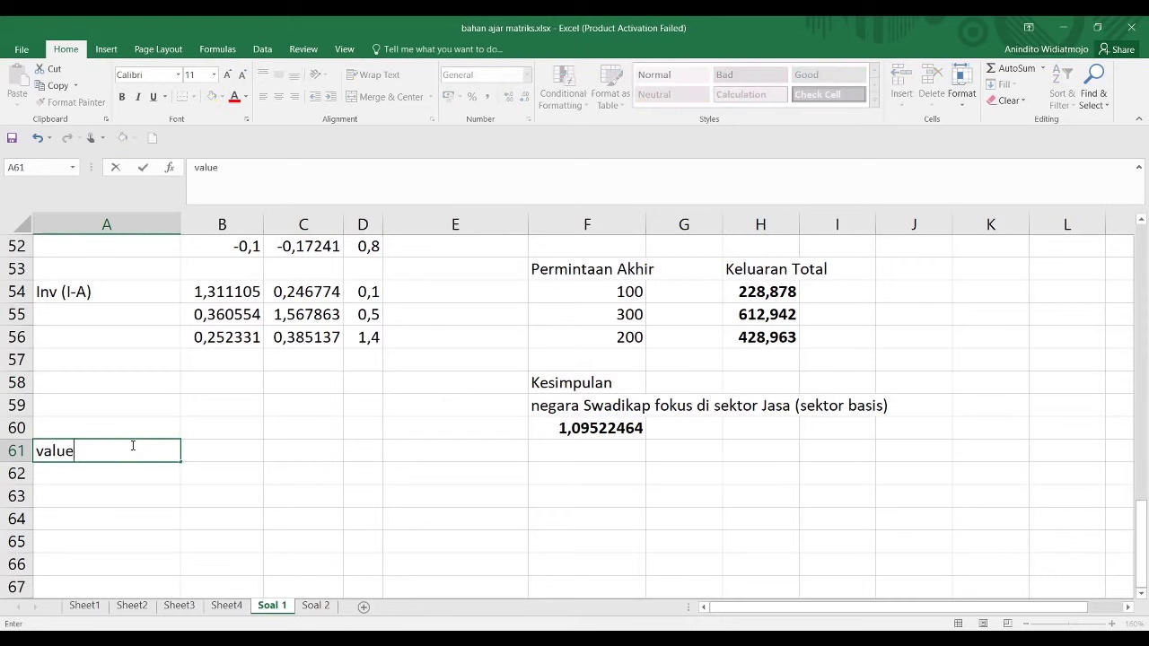
pyautogui.write(' added -> koef tek')
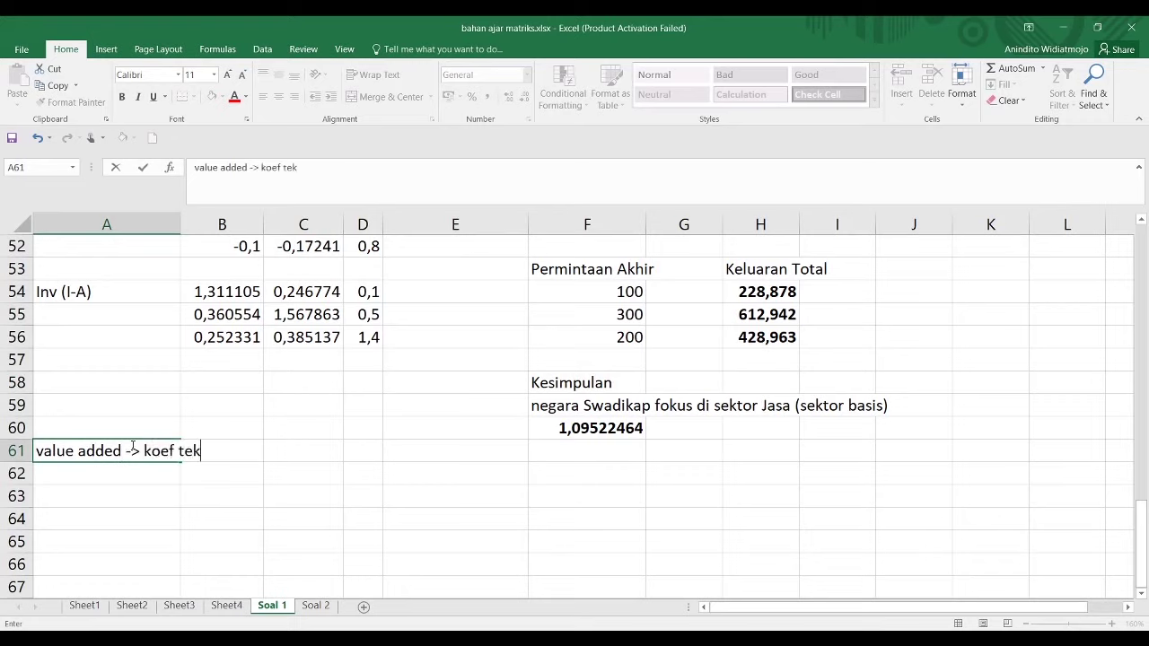
pyautogui.write('nologi * Keluaran total')
pyautogui.hotkey('ctrl', 'Return')
pyautogui.click(116, 464)
# Check the Pertanian coefficients in Matriks A and enter the label Pertanian in A63
pyautogui.scroll(7, 218, 425)
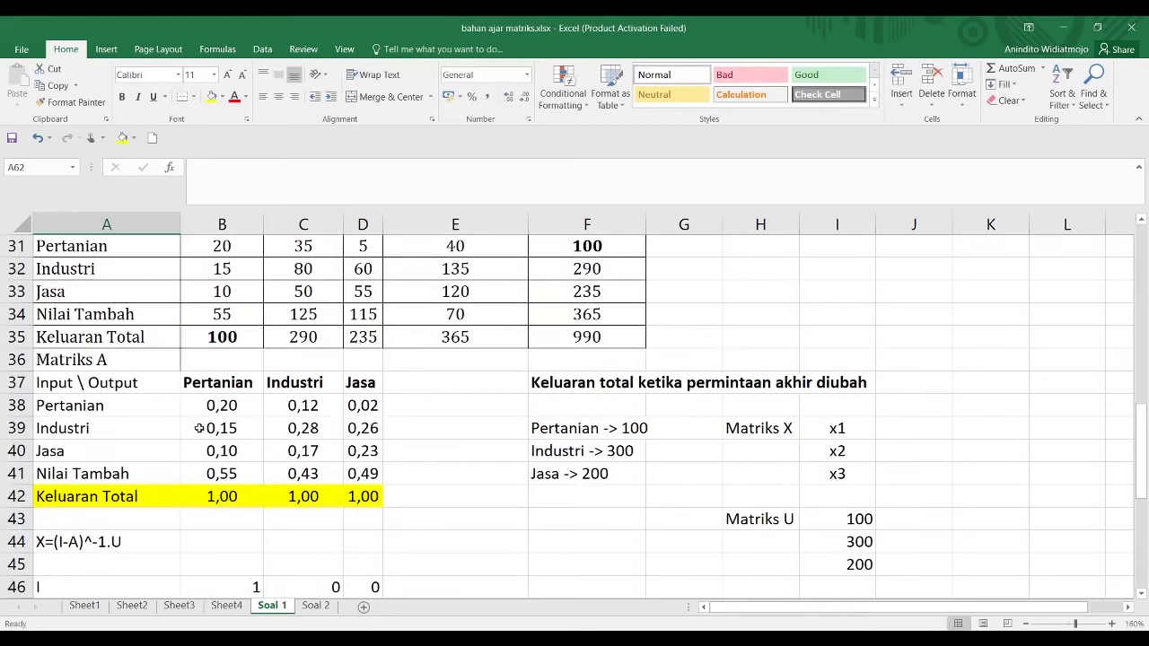
pyautogui.click(233, 424)
pyautogui.click(235, 405)
pyautogui.scroll(-1, 234, 408)
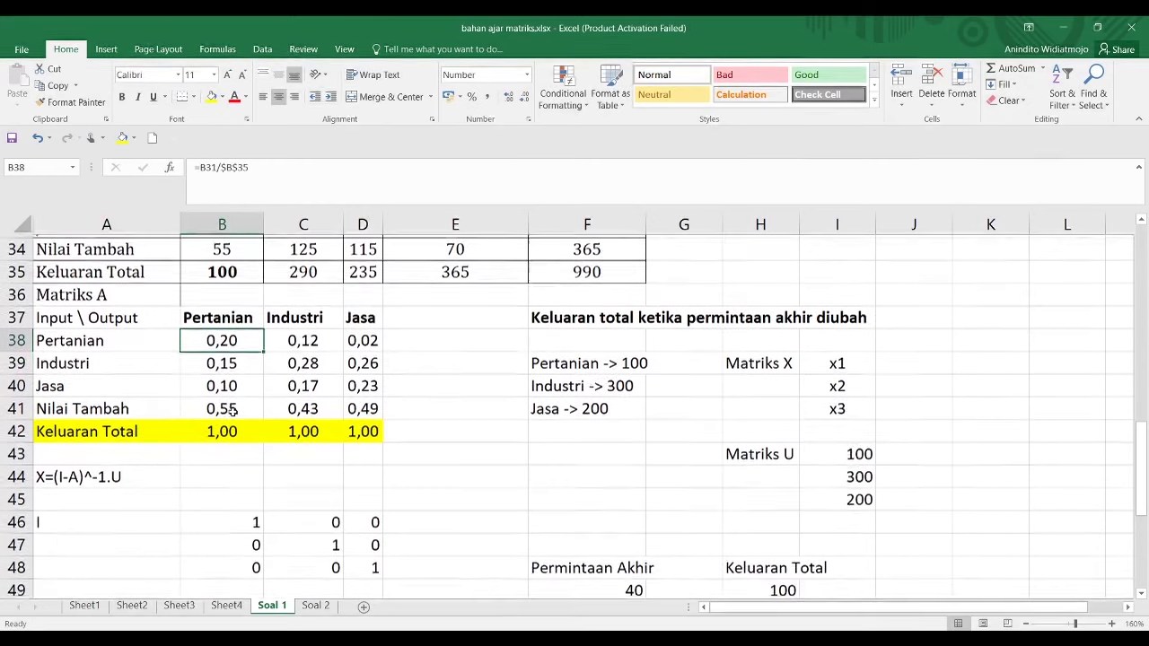
pyautogui.scroll(-6, 226, 409)
pyautogui.click(84, 489)
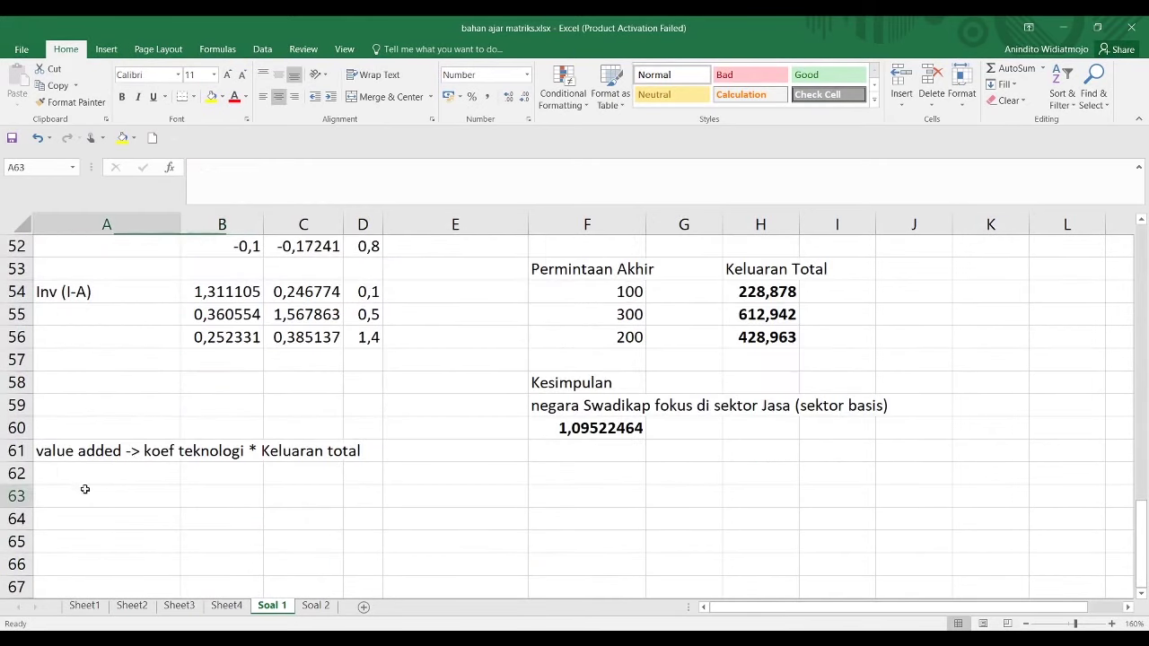
pyautogui.write('Pertanian')
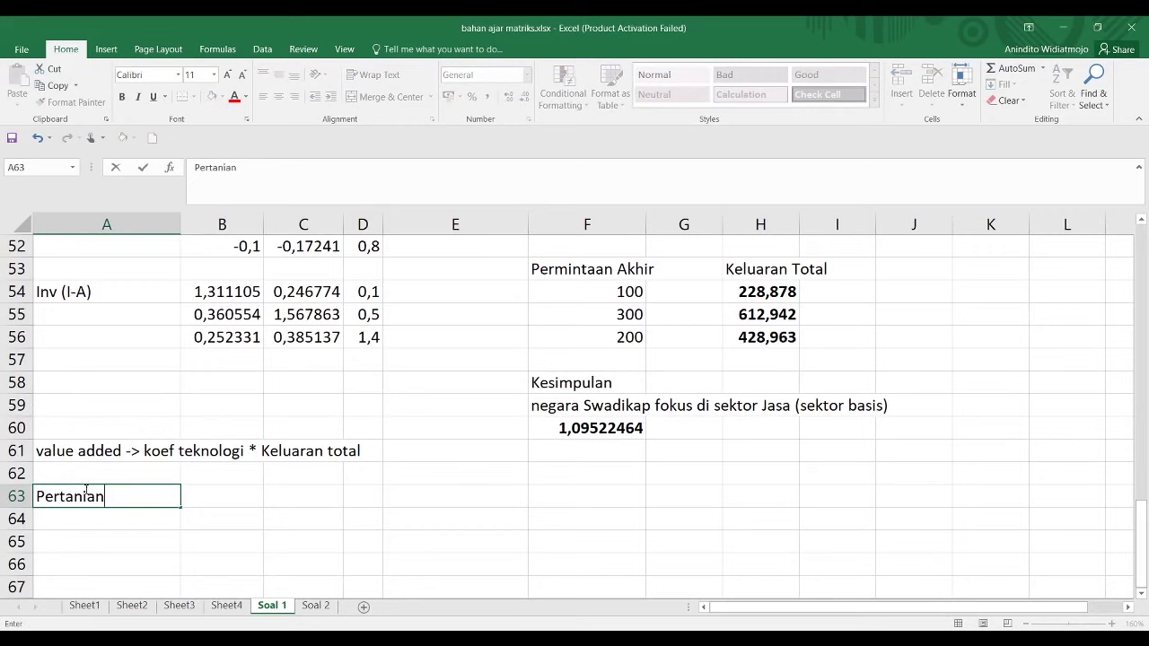
pyautogui.press('Return')
# Calculate the Pertanian value added in B63 with the formula =0,2*H54
pyautogui.press('Up')
pyautogui.press('Right')
pyautogui.write('=0,2')
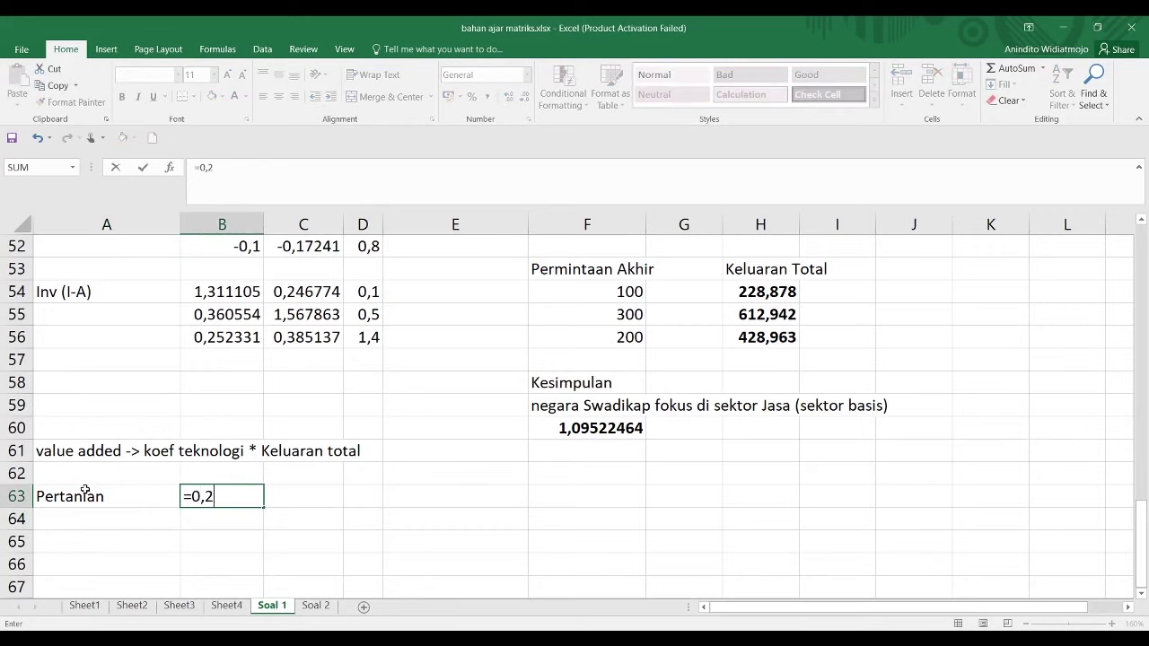
pyautogui.write('*')
pyautogui.click(774, 288)
pyautogui.press('Return')
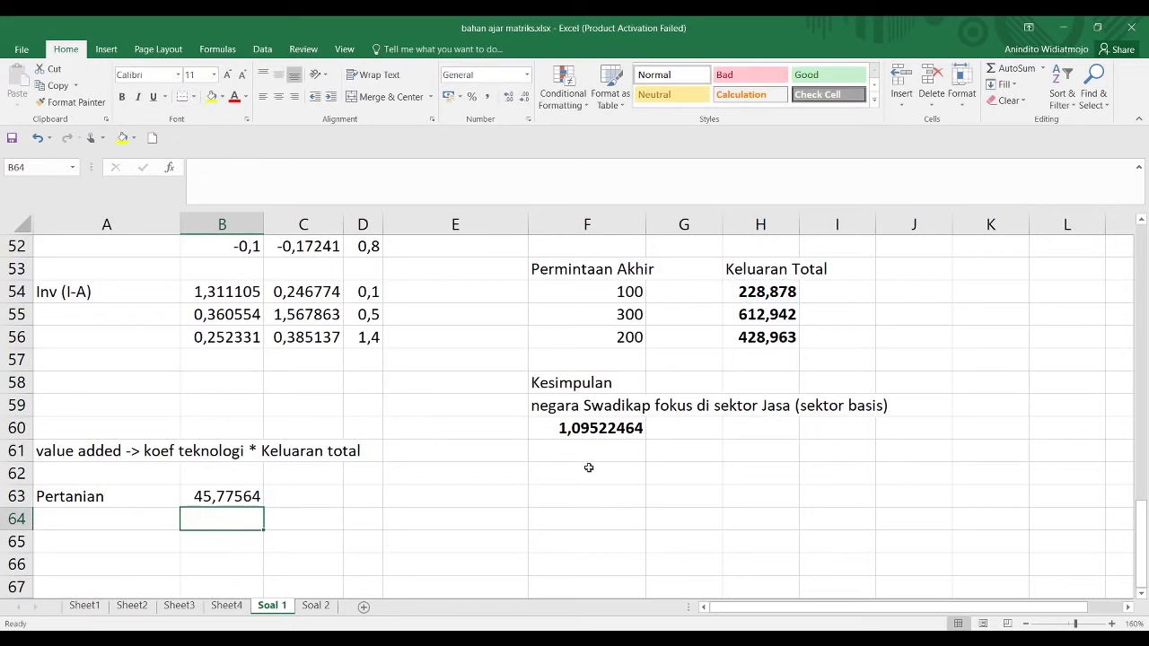
# Recalculate the Pertanian value added in B63 using the Nilai Tambah coefficient 0,55 times the Pertanian total output in H54
pyautogui.click(108, 518)
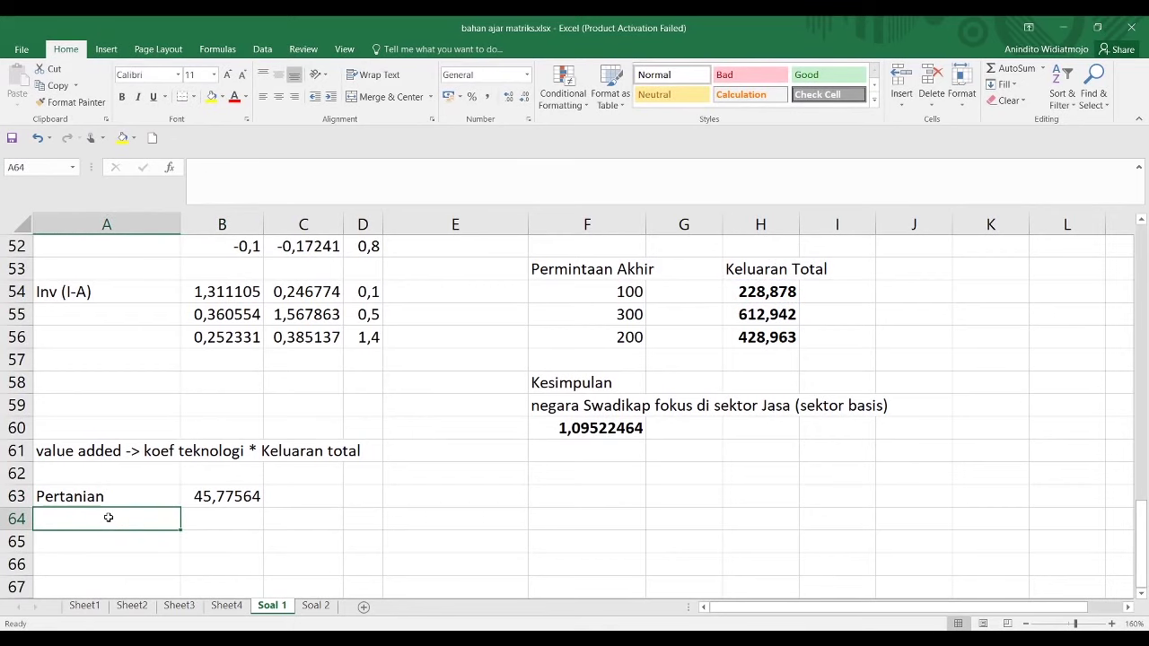
pyautogui.scroll(5, 190, 496)
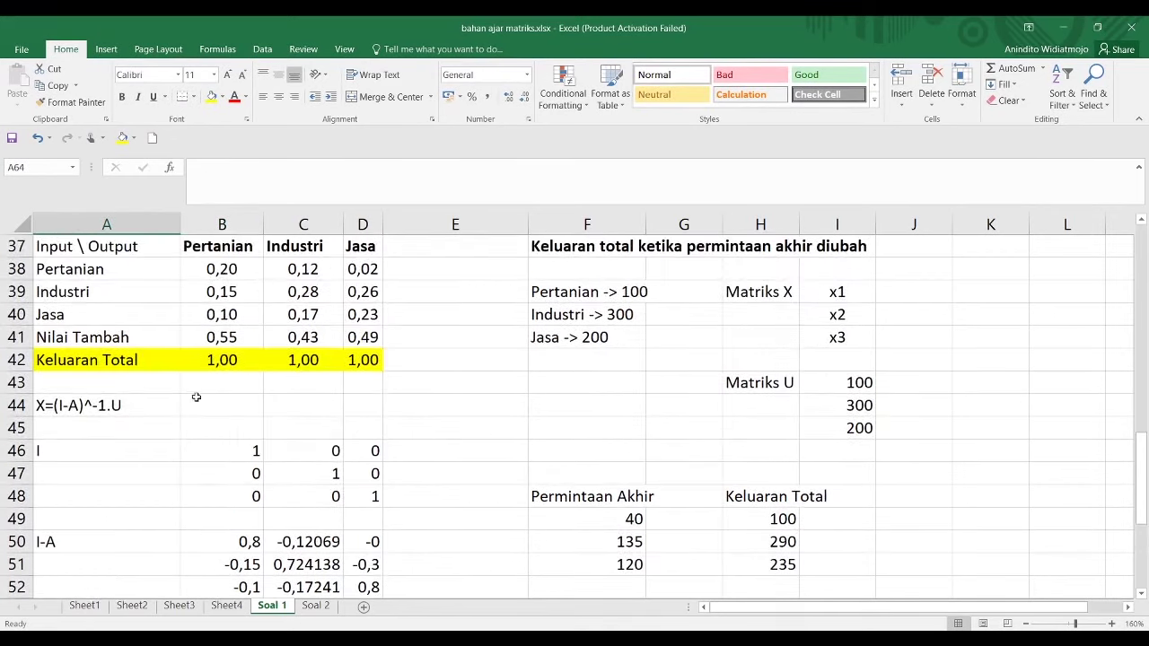
pyautogui.scroll(-5, 140, 539)
pyautogui.click(222, 518)
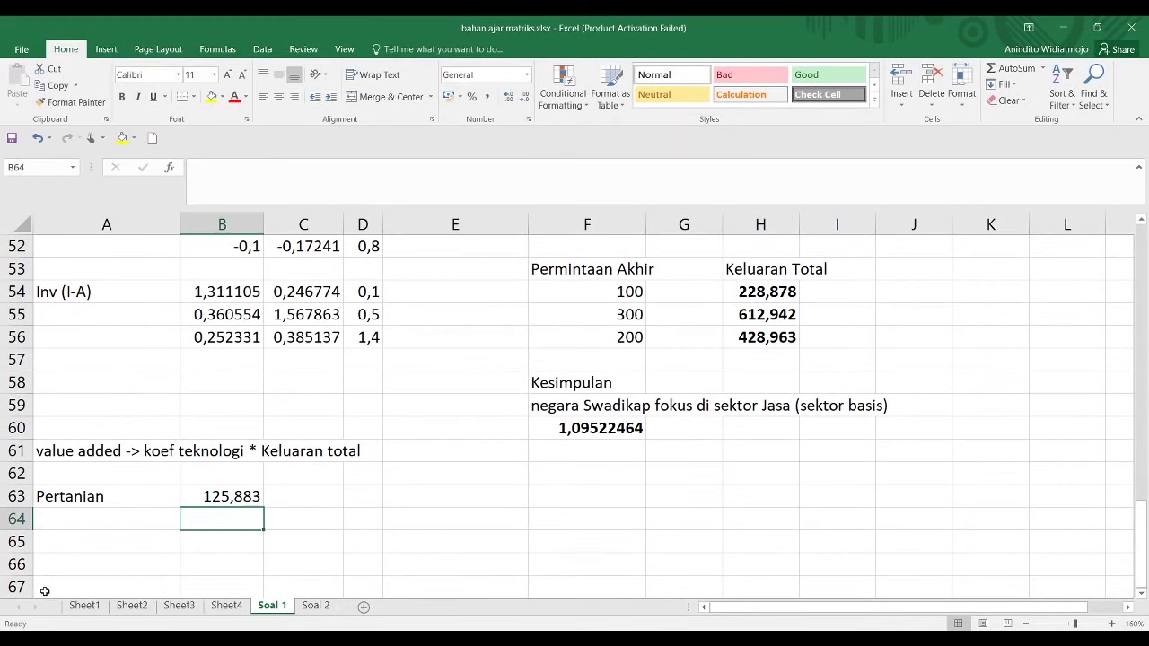
# Enter the label Industri in A64, below Pertanian
pyautogui.click(114, 527)
pyautogui.write('Industri')
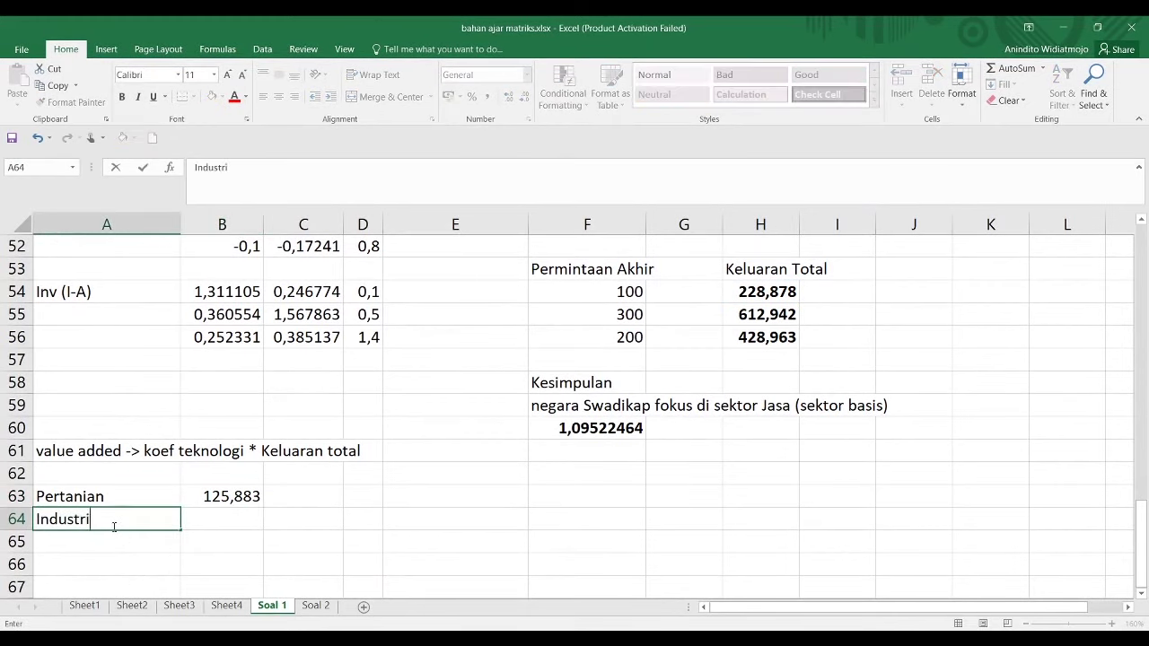
pyautogui.press('Return')
# Calculate the Industri value added in B64 as the Nilai Tambah coefficient 0,43 times the Industri total output in H55
pyautogui.scroll(4, 112, 529)
pyautogui.scroll(2, 112, 530)
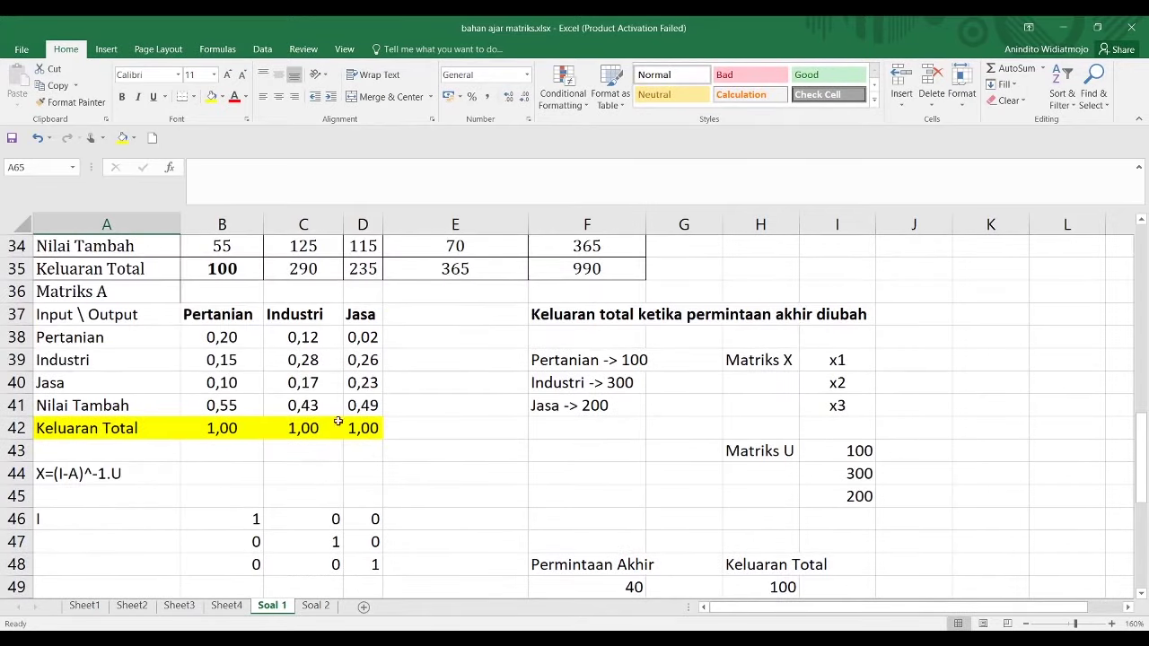
pyautogui.click(309, 406)
pyautogui.scroll(-6, 308, 422)
pyautogui.click(257, 512)
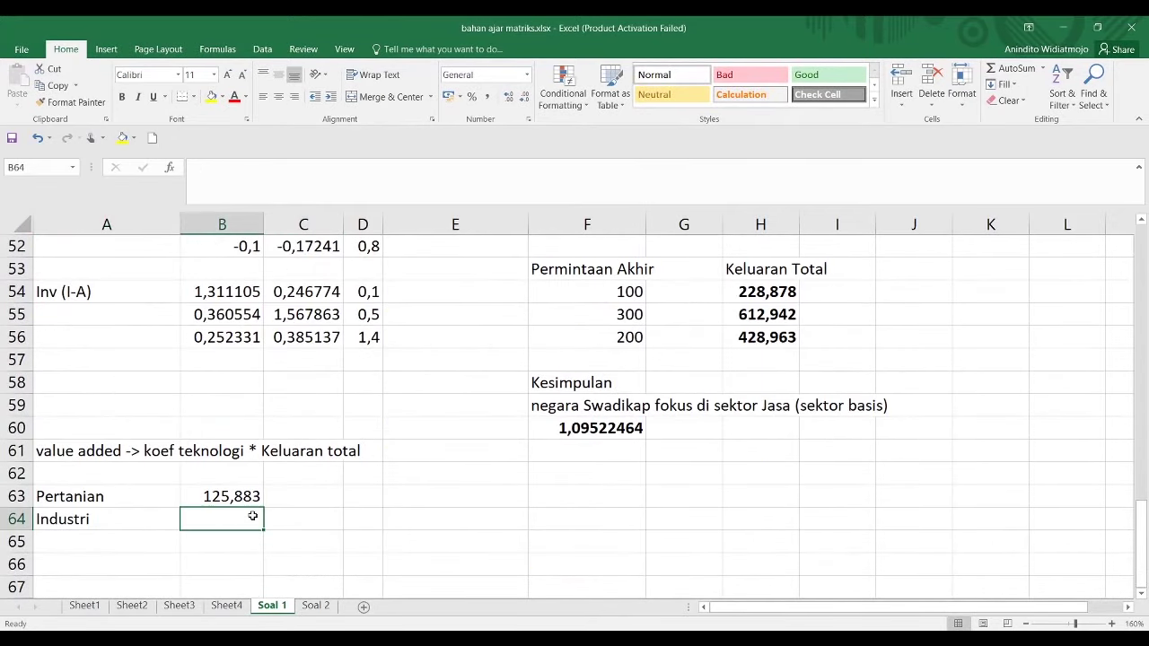
pyautogui.write('=0,43')
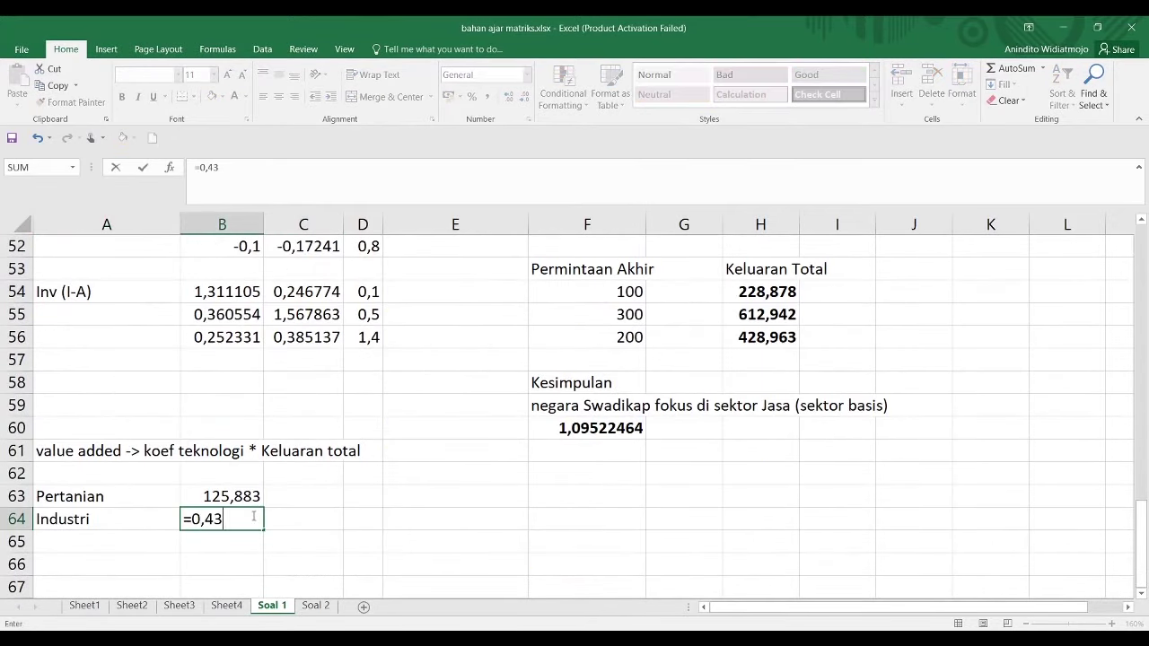
pyautogui.write('*')
pyautogui.click(782, 316)
pyautogui.press('Return')
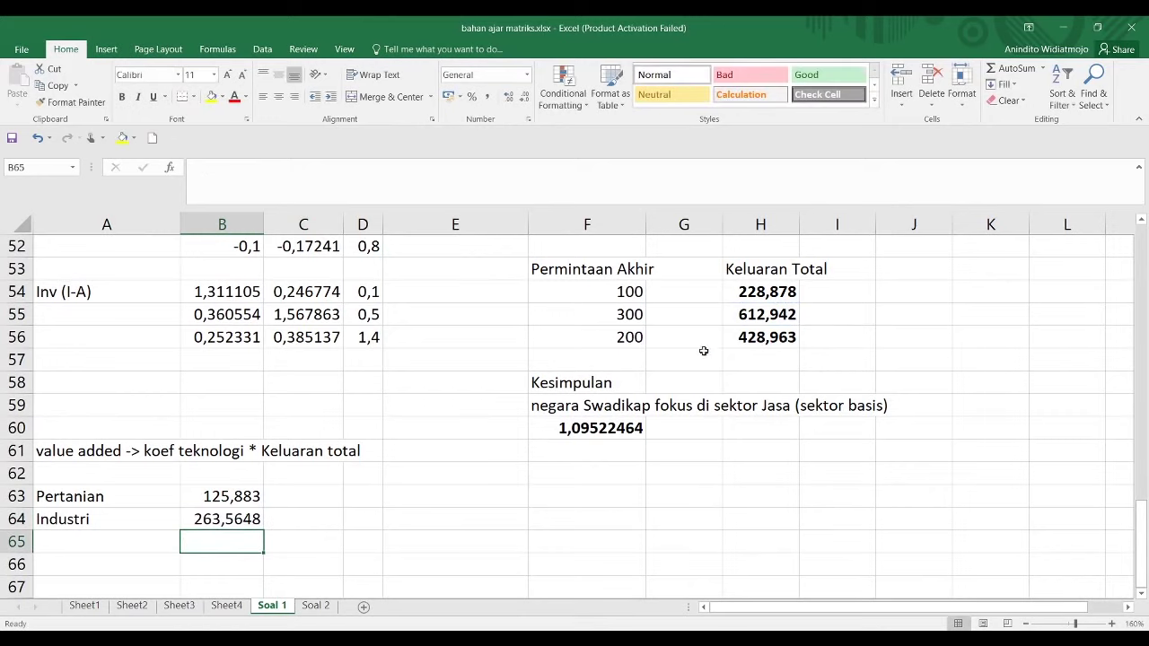
pyautogui.click(223, 516)
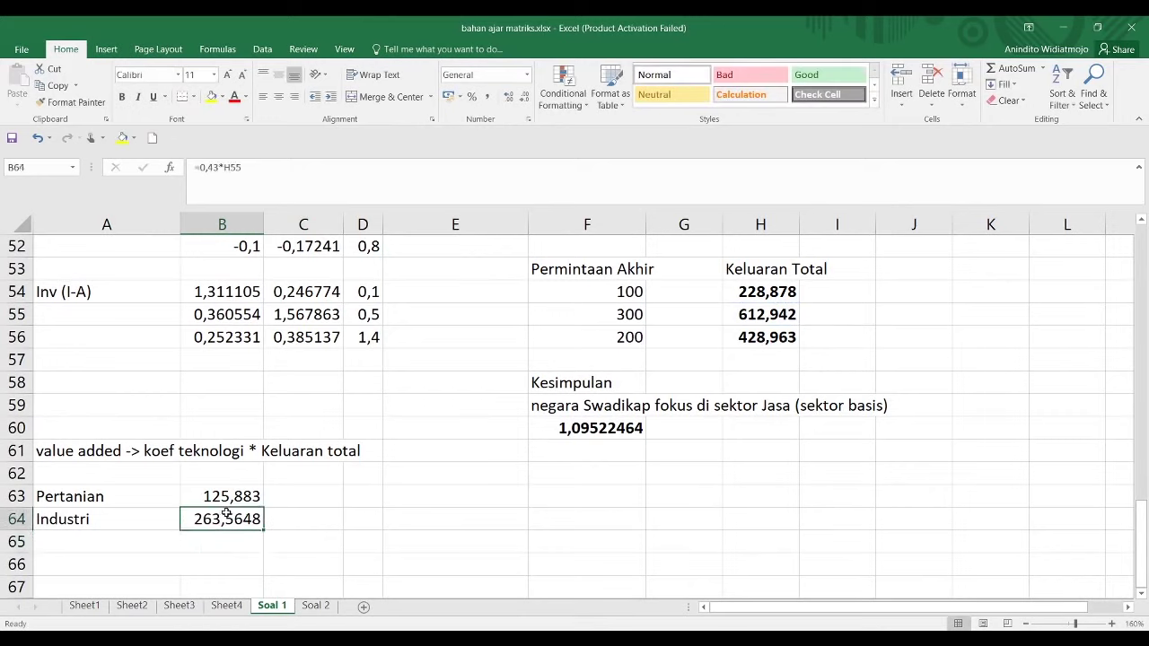
pyautogui.click(624, 306)
# Enter the label Jasa in A65, below Industri
pyautogui.click(64, 545)
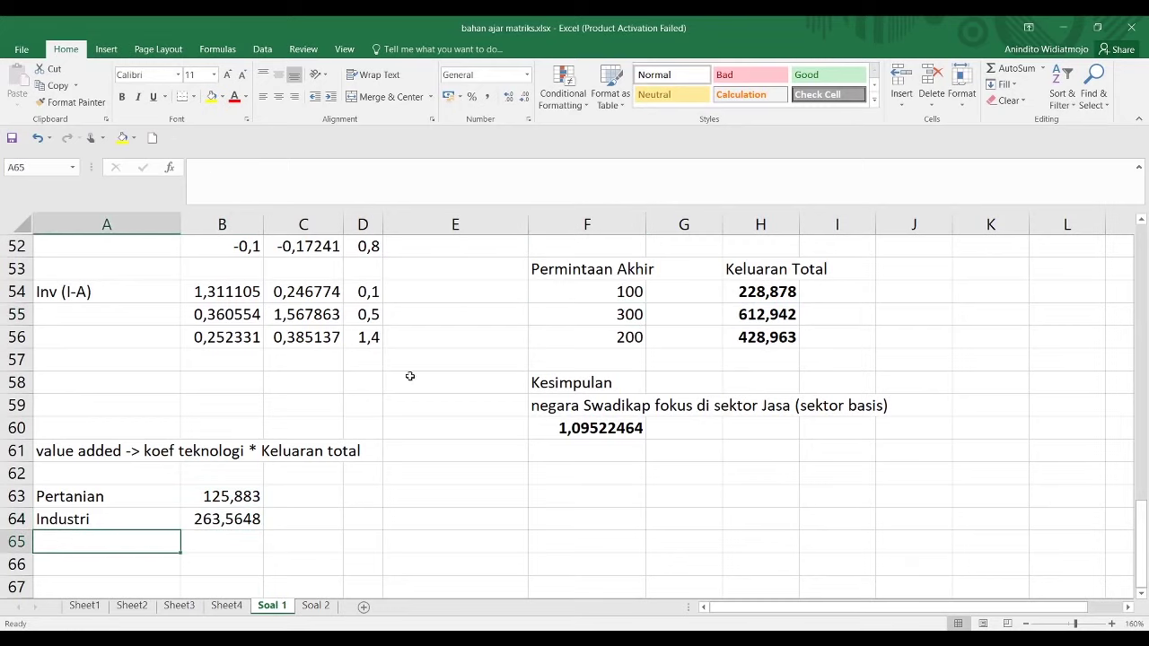
pyautogui.write('Jasa')
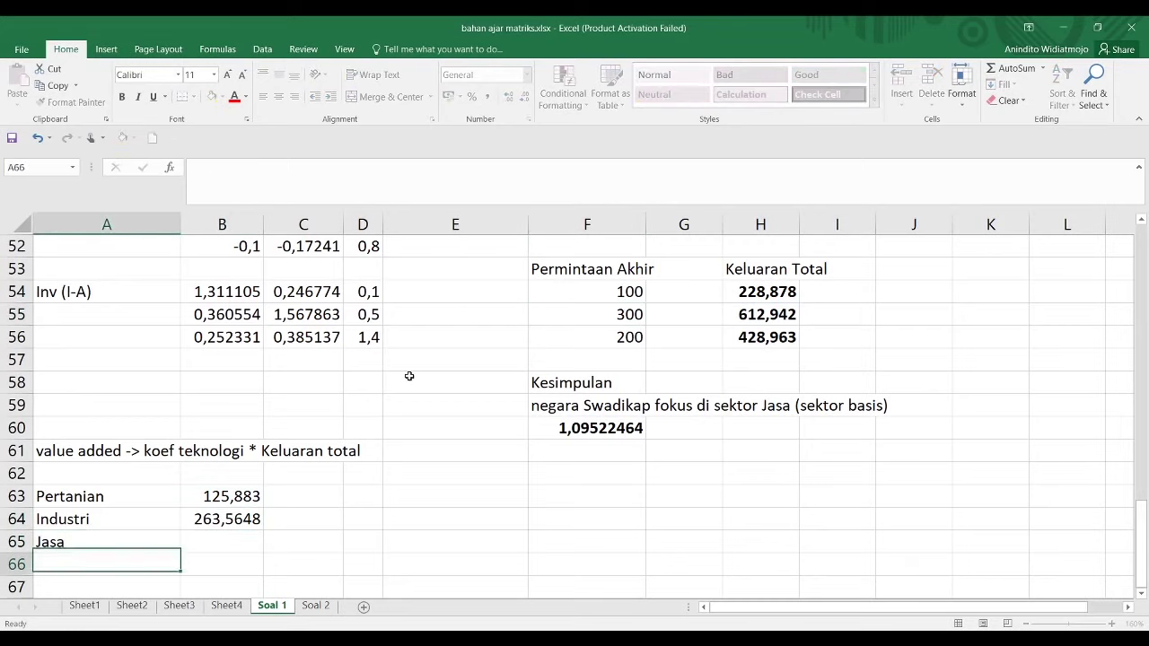
pyautogui.press('Tab')
# Calculate the Jasa value added in B65 as the Nilai Tambah coefficient 0,49 times the Jasa total output in H56
pyautogui.write('=')
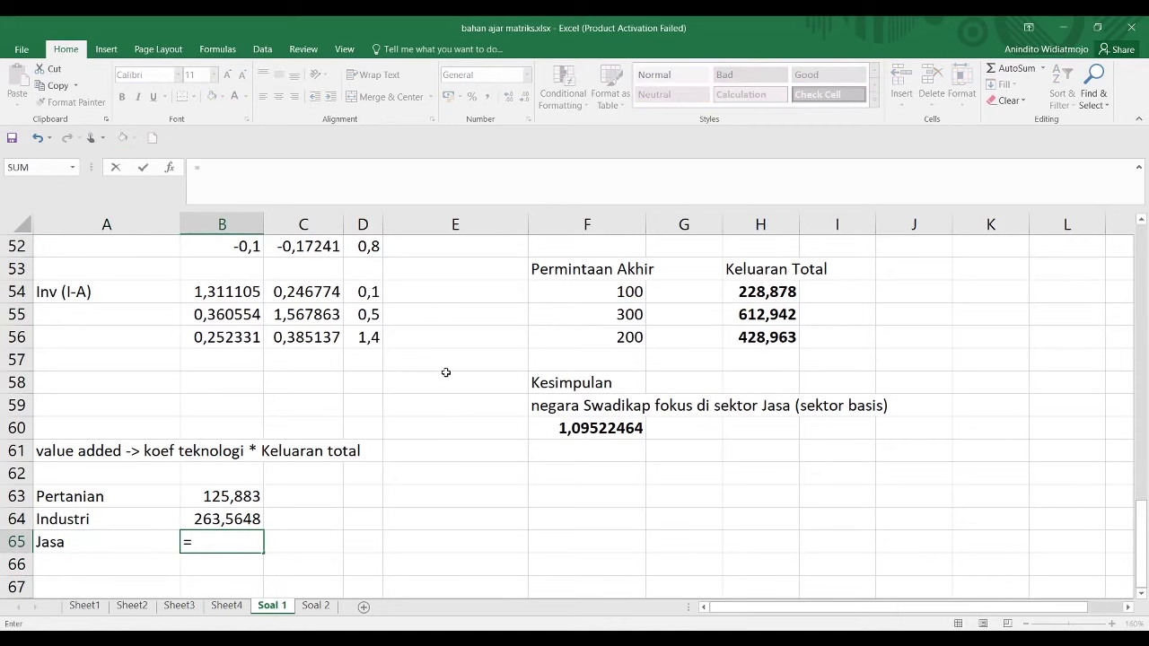
pyautogui.press('BackSpace')
pyautogui.scroll(6, 718, 368)
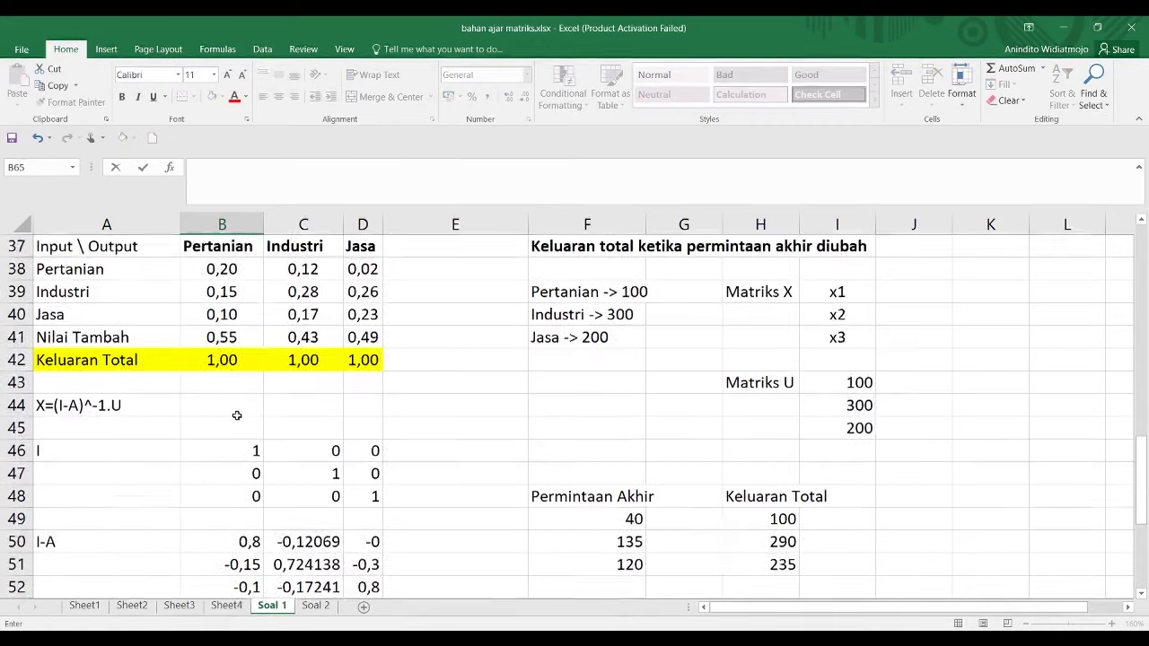
pyautogui.scroll(-7, 374, 413)
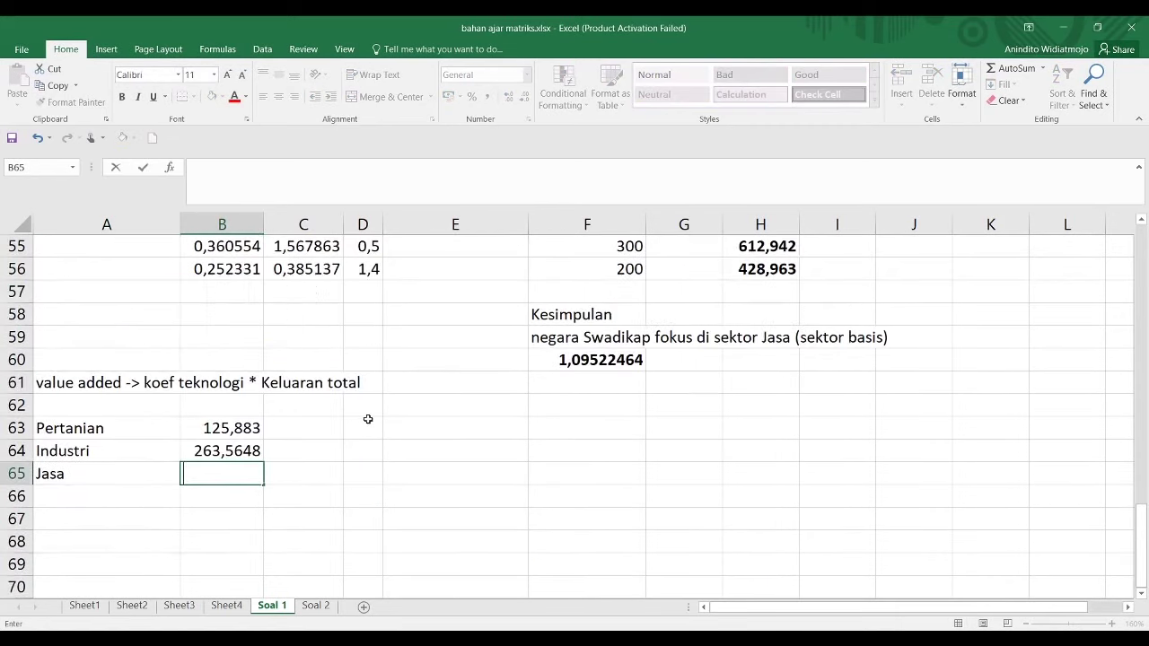
pyautogui.write('=0,49*')
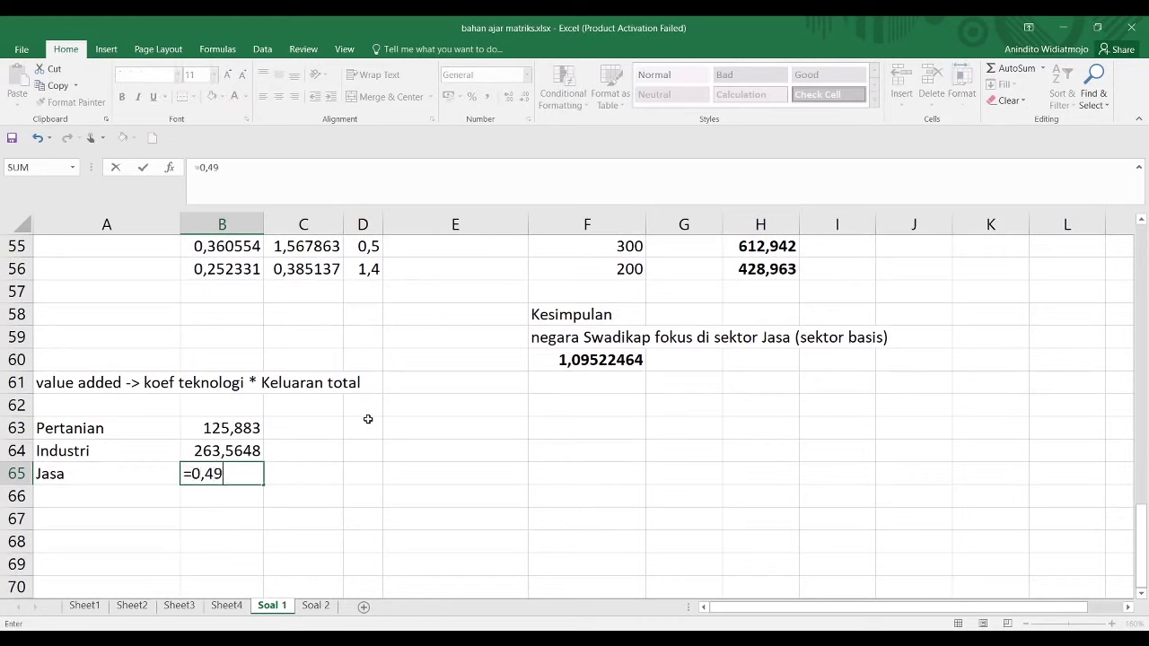
pyautogui.click(749, 267)
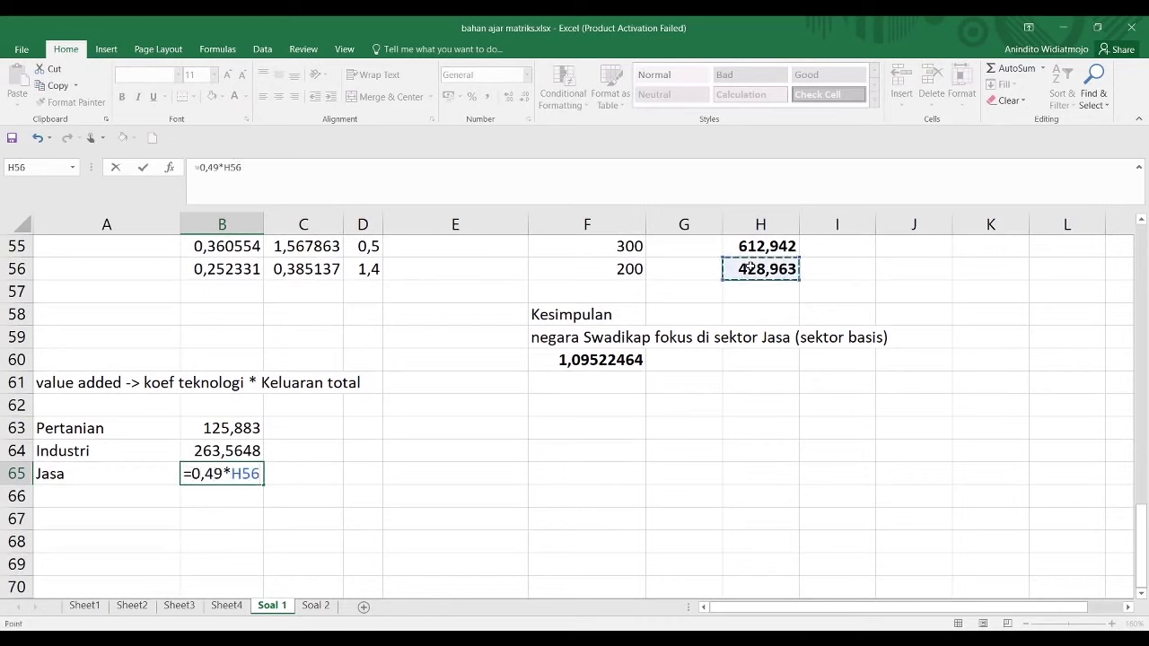
pyautogui.press('Return')
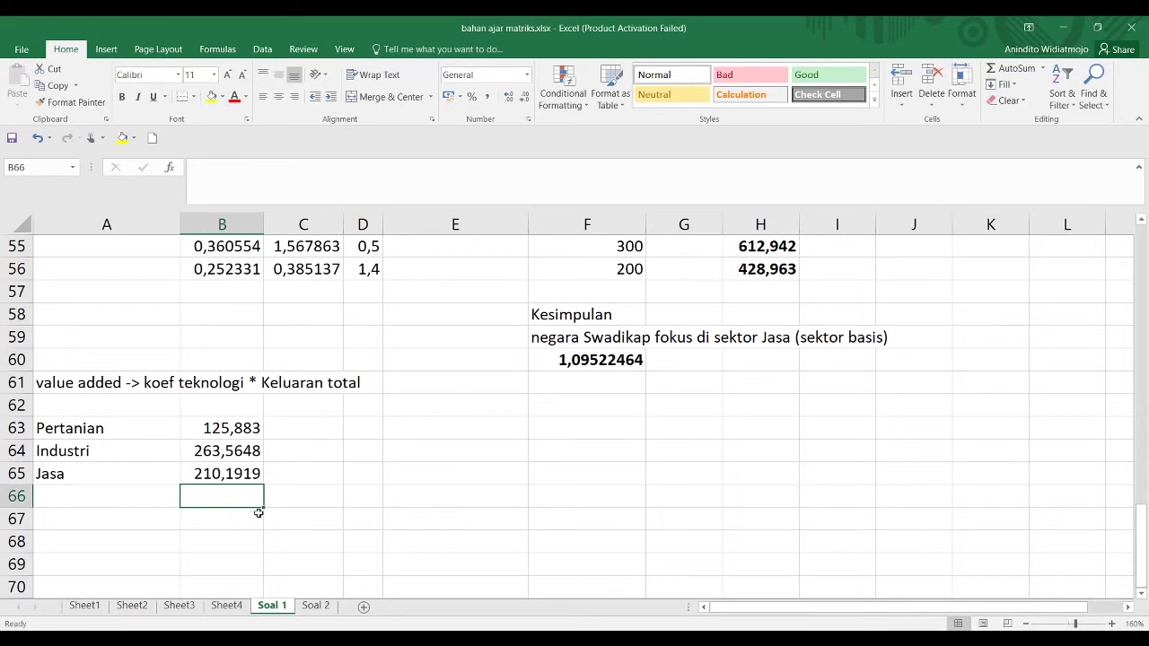
pyautogui.click(247, 471)
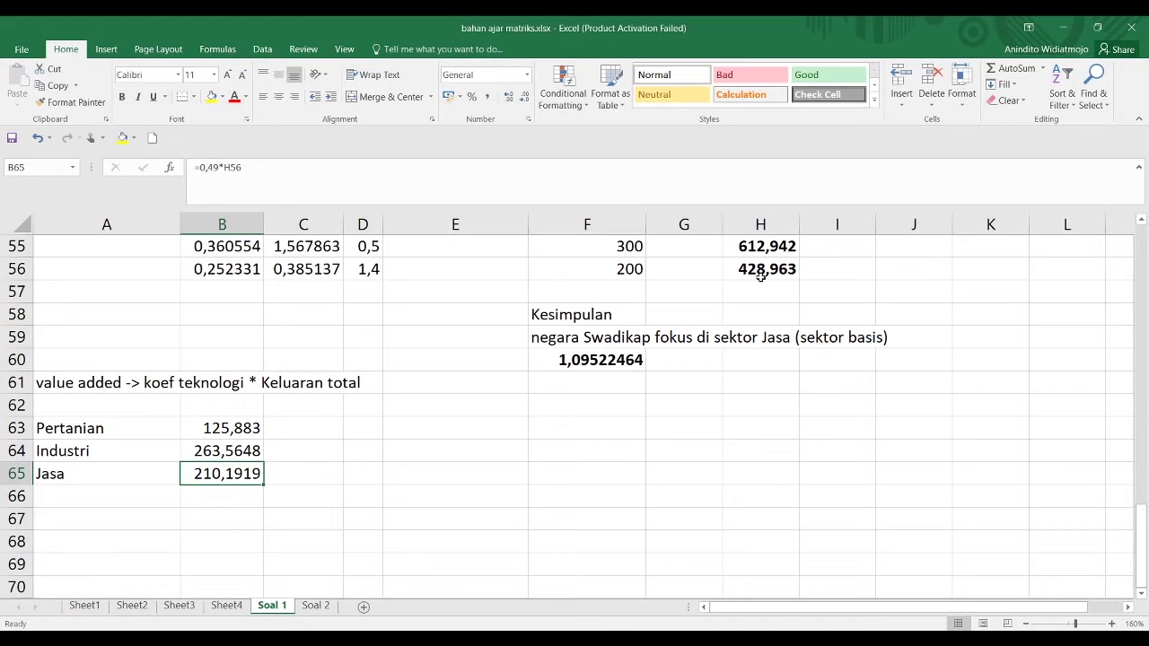
pyautogui.click(466, 520)
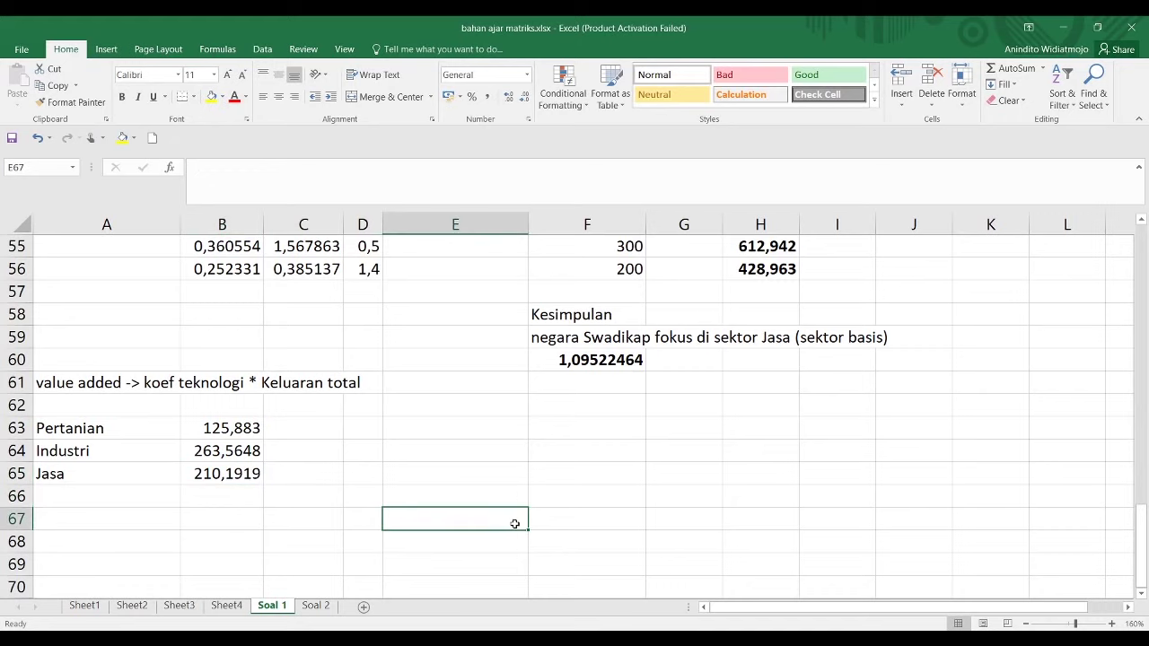
# Clear the old figures in B69:F73 of the Matriks transaksi yang baru table, keeping its row and column labels
pyautogui.scroll(1, 515, 524)
pyautogui.scroll(1, 514, 524)
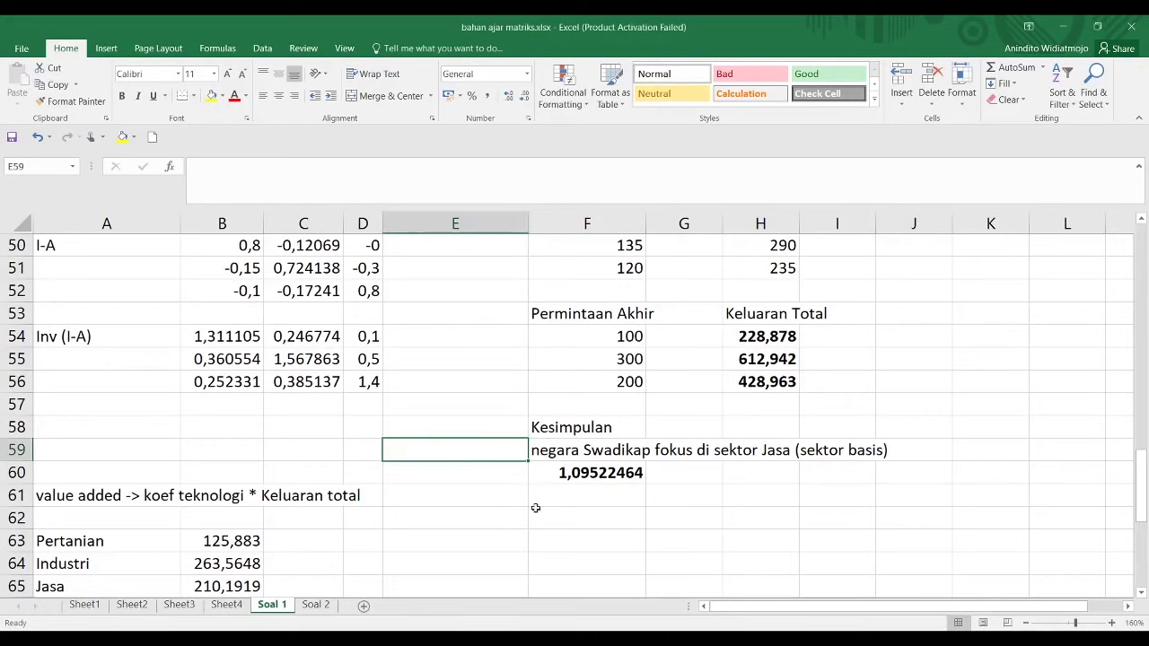
pyautogui.scroll(-3, 461, 456)
pyautogui.scroll(3, 348, 414)
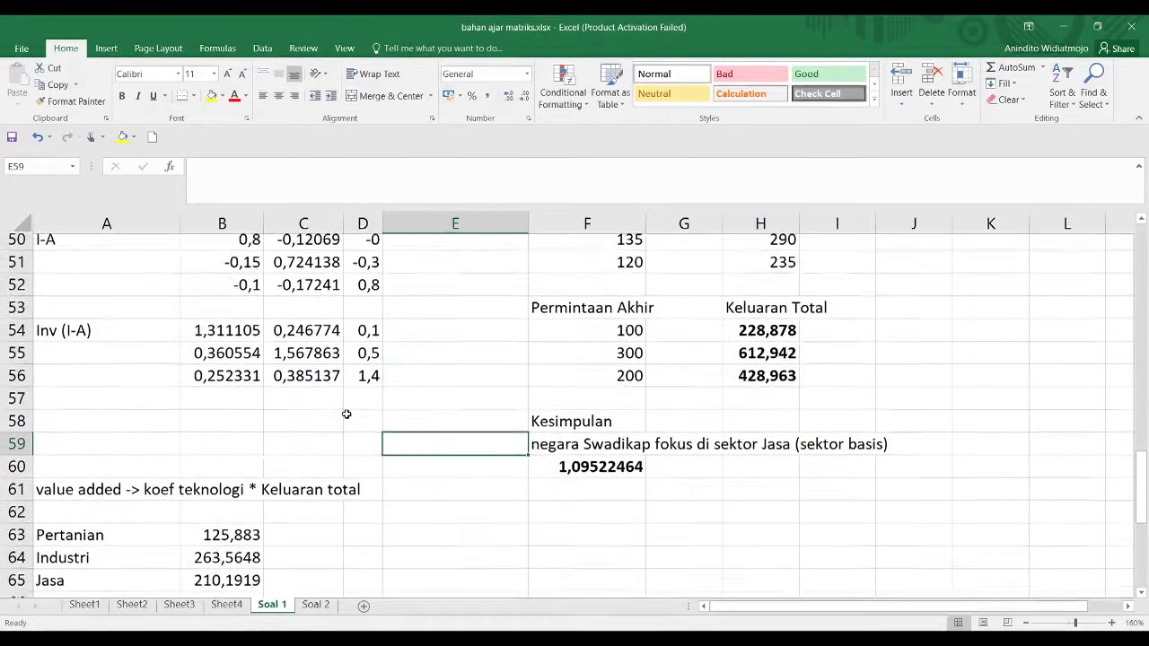
pyautogui.scroll(-5, 727, 370)
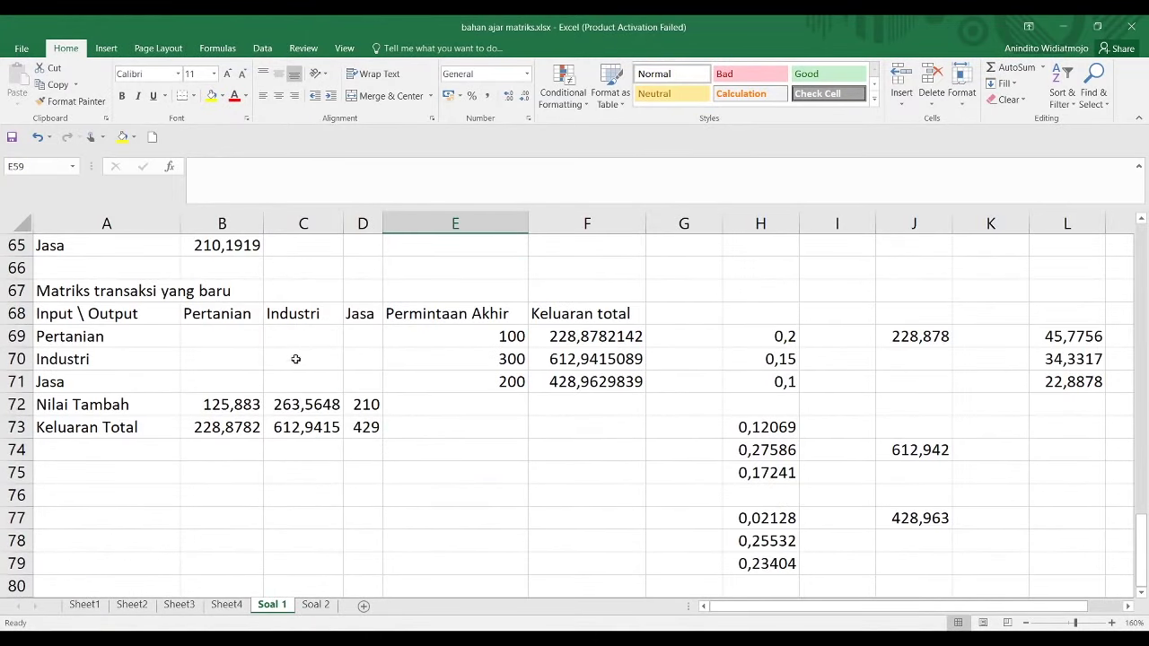
pyautogui.moveTo(249, 333); pyautogui.dragTo(578, 423)
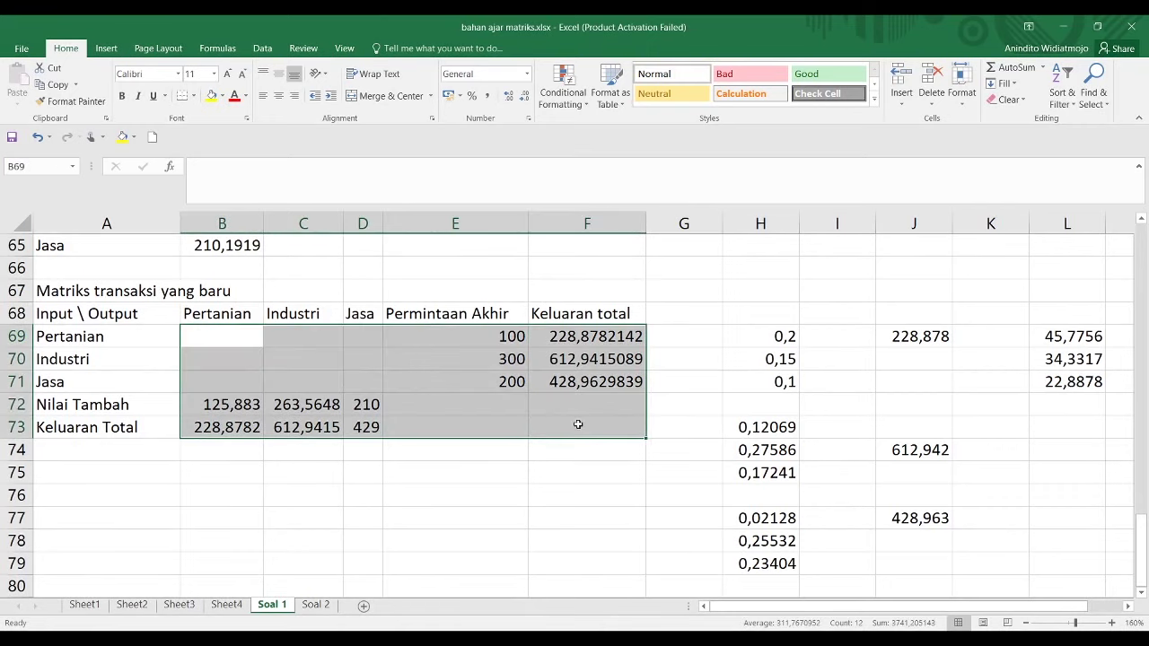
pyautogui.press('Delete')
pyautogui.click(533, 384)
# Copy the Permintaan Akhir values 100, 300 and 200 from F54:F56 into E69:E71 of the new transaction matrix
pyautogui.scroll(6, 741, 401)
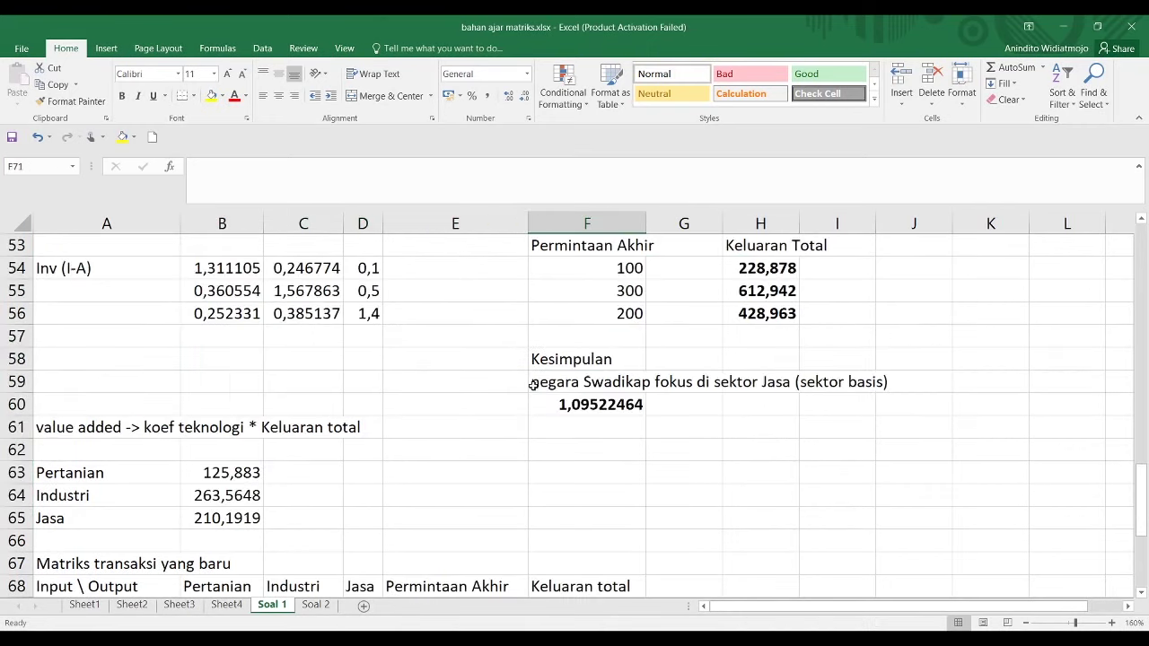
pyautogui.moveTo(603, 406); pyautogui.dragTo(597, 455)
pyautogui.hotkey('ctrl', 'c')
pyautogui.scroll(-3, 628, 382)
pyautogui.scroll(2, 628, 383)
pyautogui.scroll(-3, 630, 382)
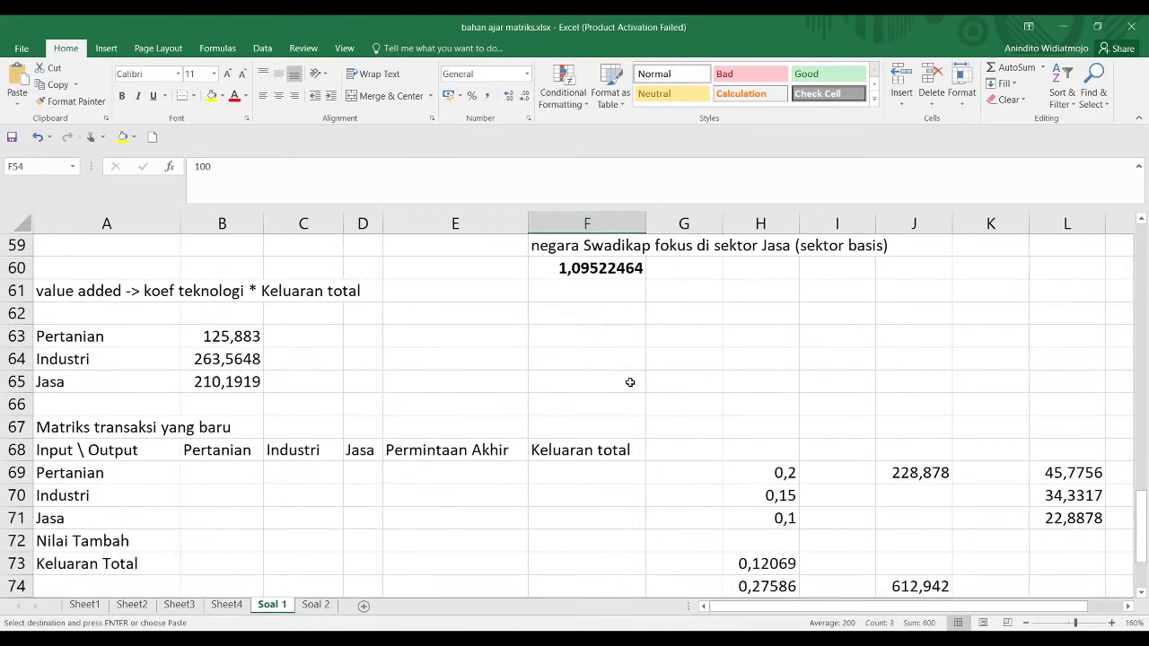
pyautogui.click(455, 472)
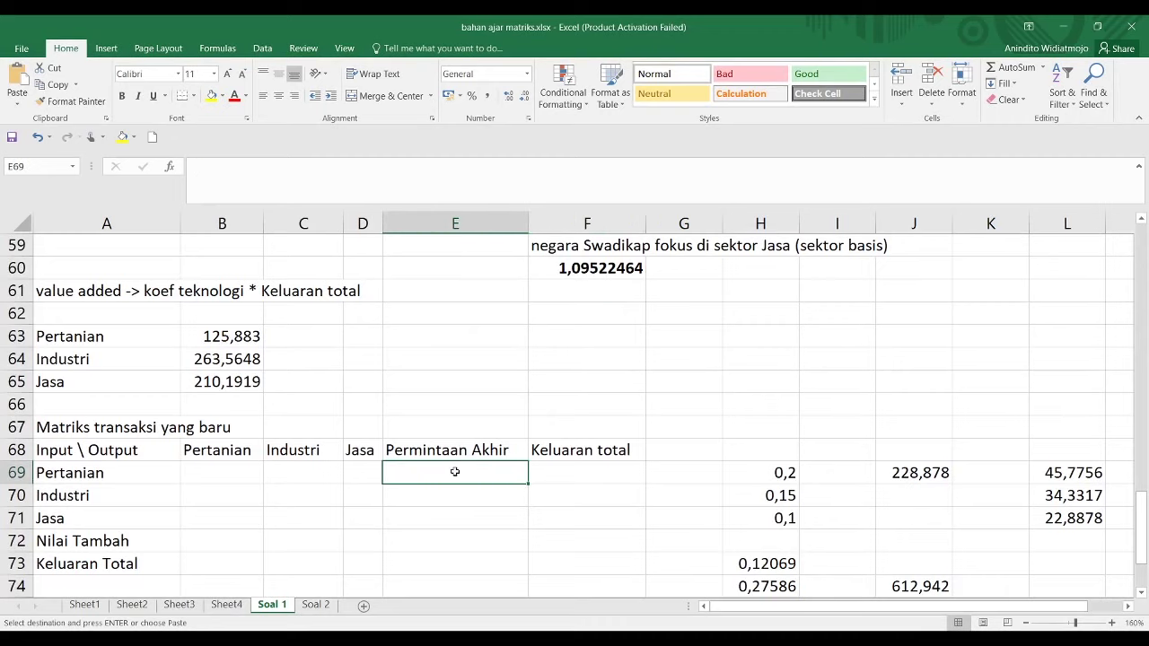
pyautogui.hotkey('ctrl', 'v')
pyautogui.click(513, 360)
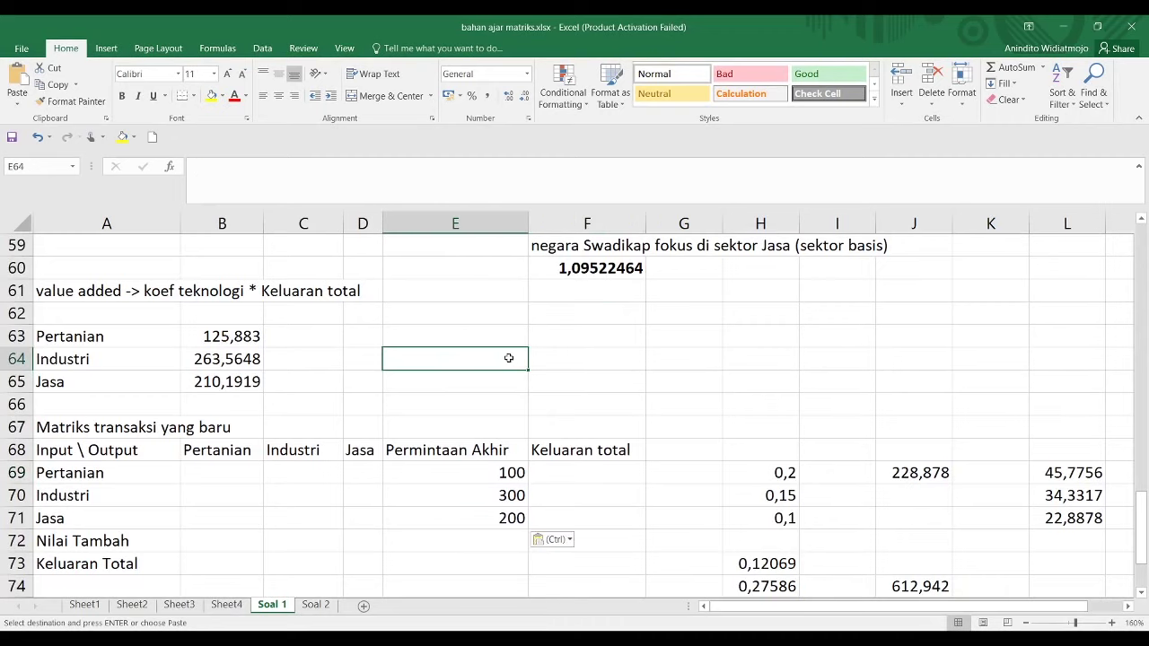
# Copy the Keluaran Total results from H54:H56 as values into F69:F71 of the new transaction matrix
pyautogui.scroll(2, 509, 360)
pyautogui.moveTo(752, 275); pyautogui.dragTo(751, 314)
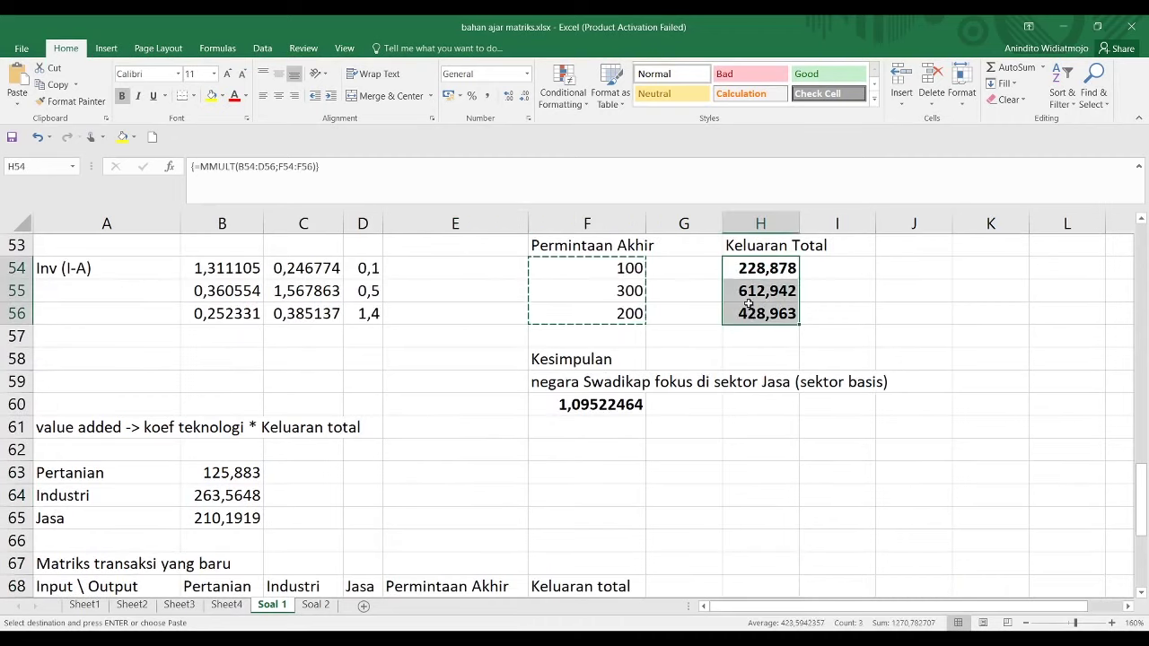
pyautogui.hotkey('ctrl', 'c')
pyautogui.scroll(-4, 685, 446)
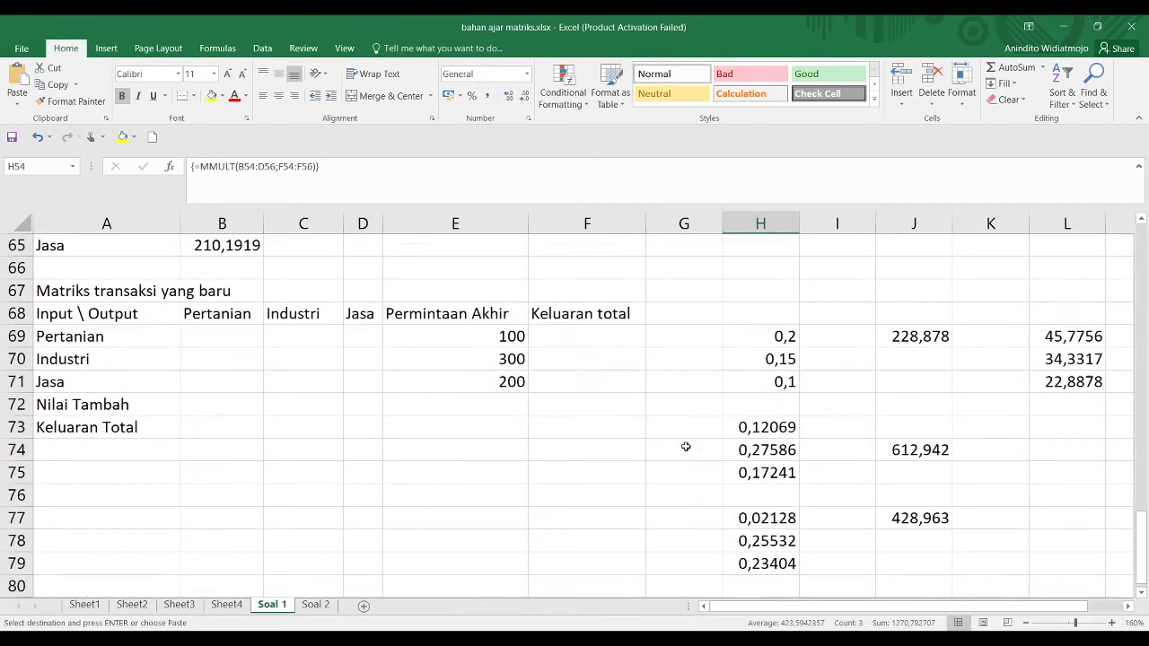
pyautogui.click(589, 335)
pyautogui.hotkey('ctrl', 'v')
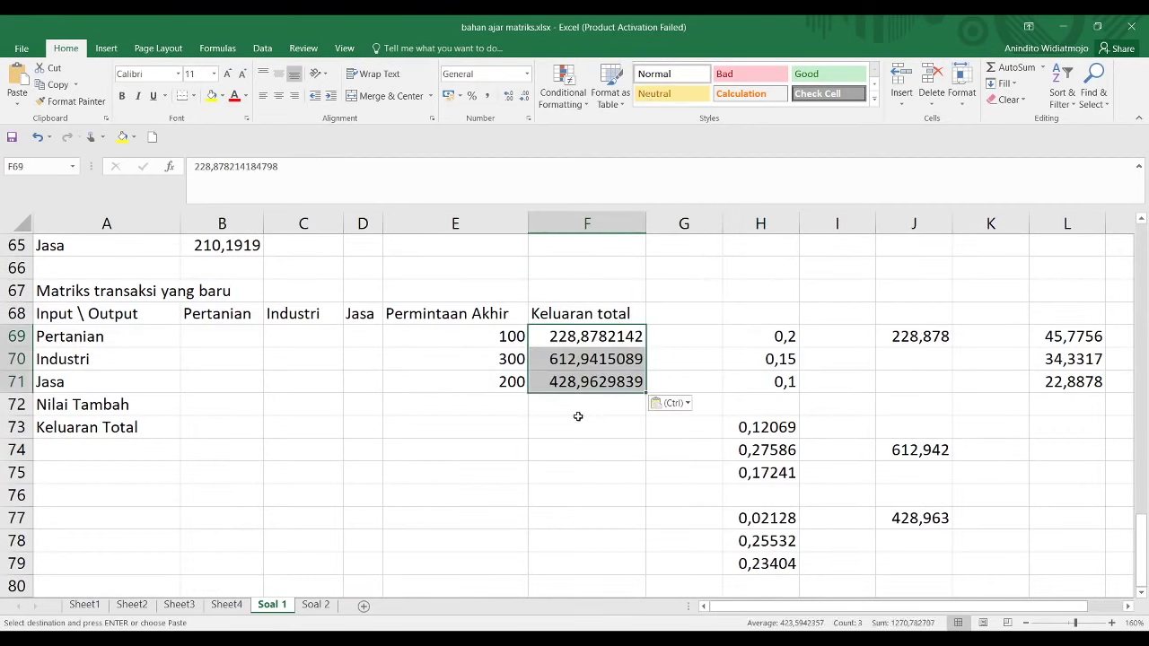
pyautogui.click(580, 422)
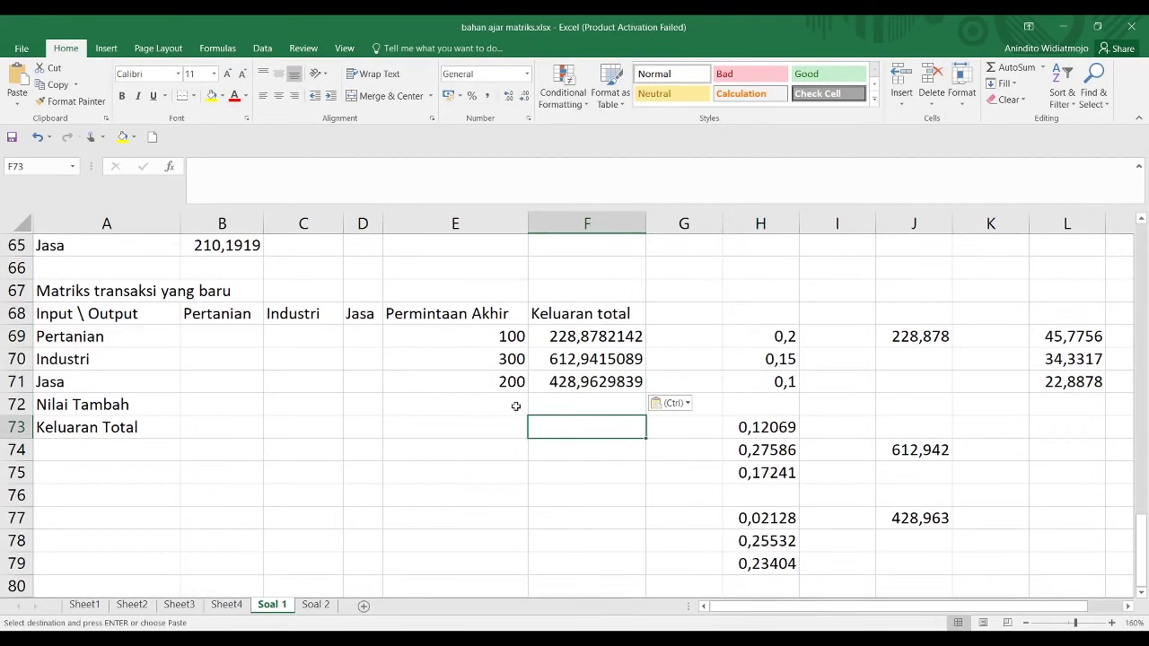
pyautogui.click(210, 398)
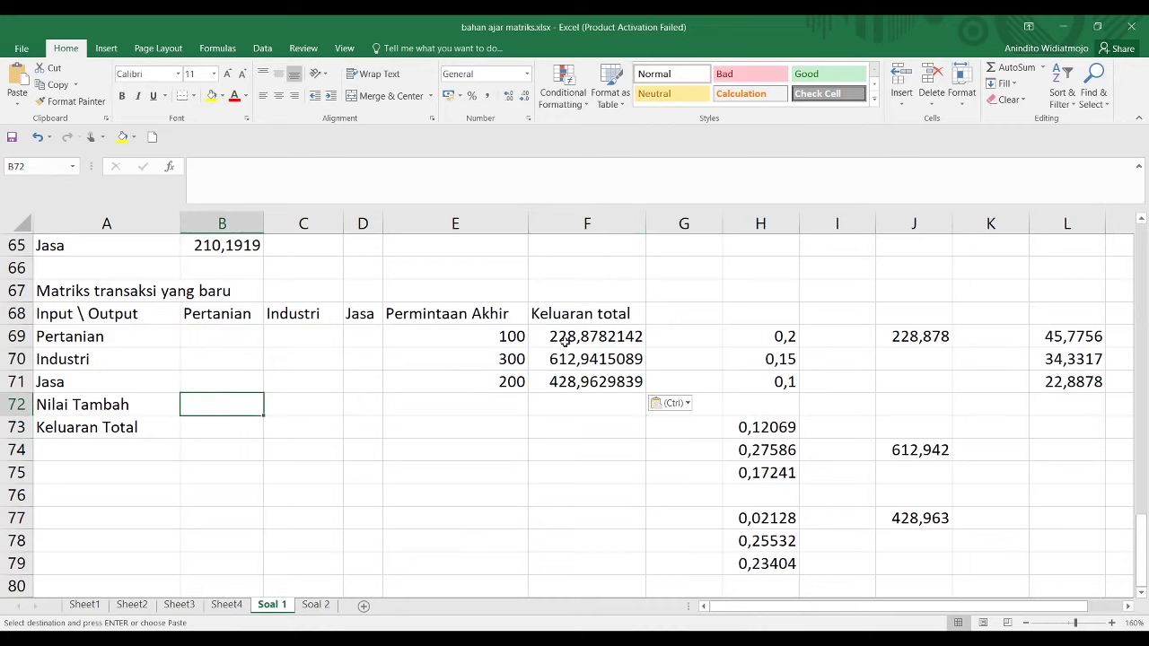
pyautogui.moveTo(565, 341); pyautogui.dragTo(563, 382)
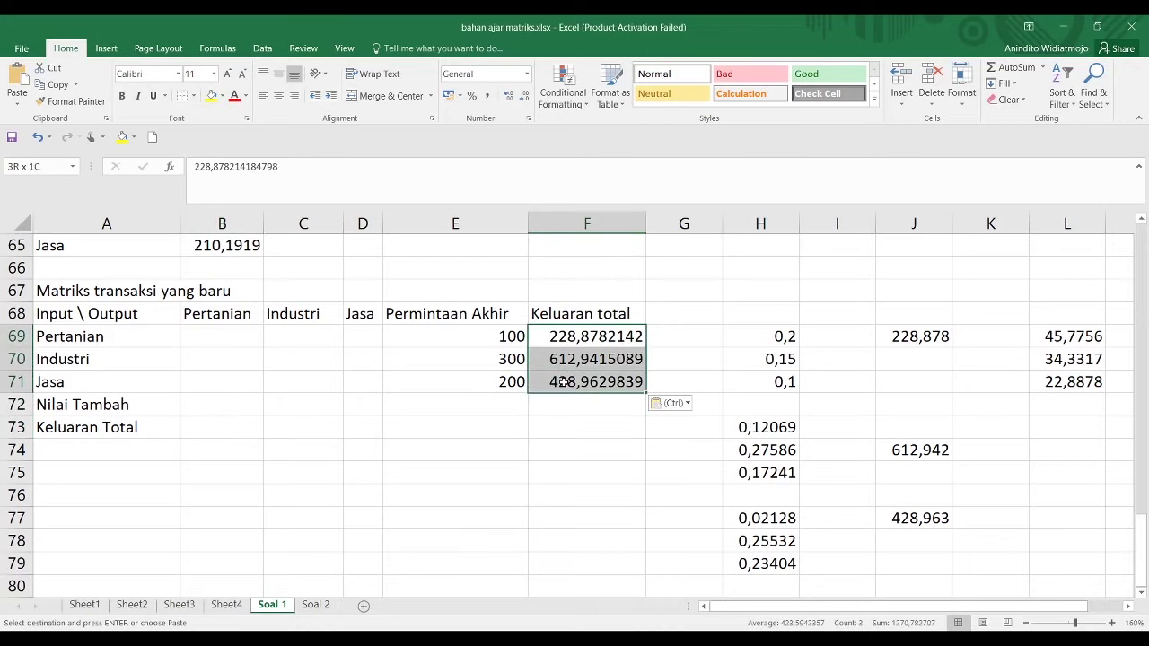
pyautogui.click(211, 408)
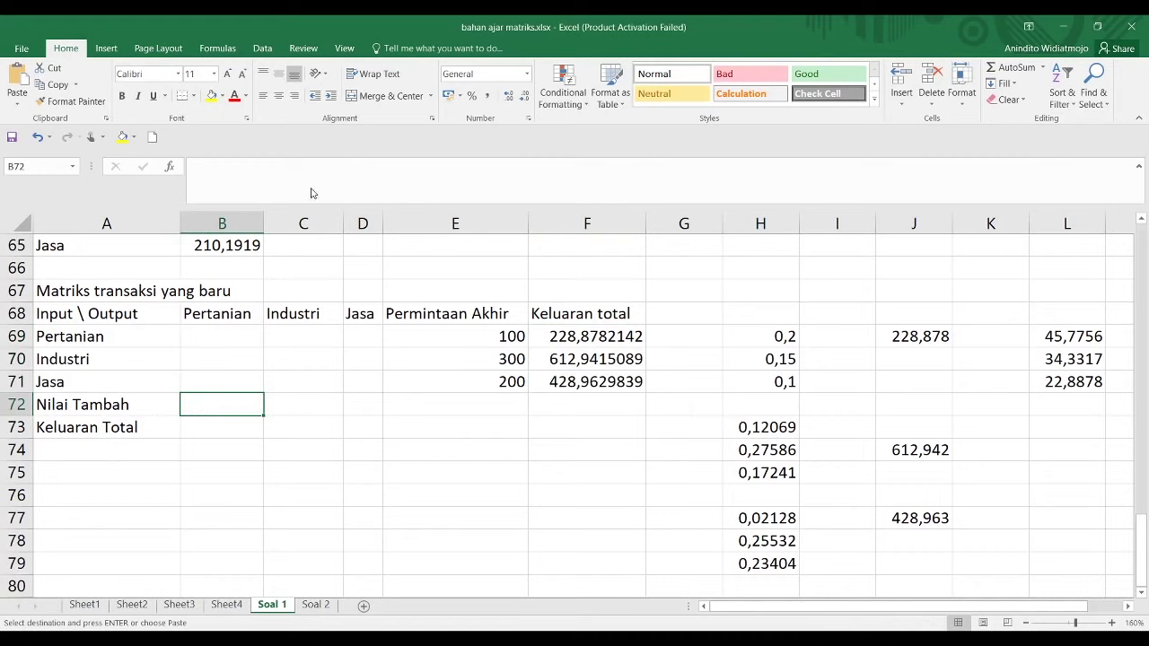
pyautogui.hotkey('ctrl', 'v')
pyautogui.click(567, 340)
# Paste the Keluaran Total results from H54:H56 as transposed values into B73:D73 of the new transaction matrix
pyautogui.scroll(4, 566, 341)
pyautogui.scroll(1, 567, 342)
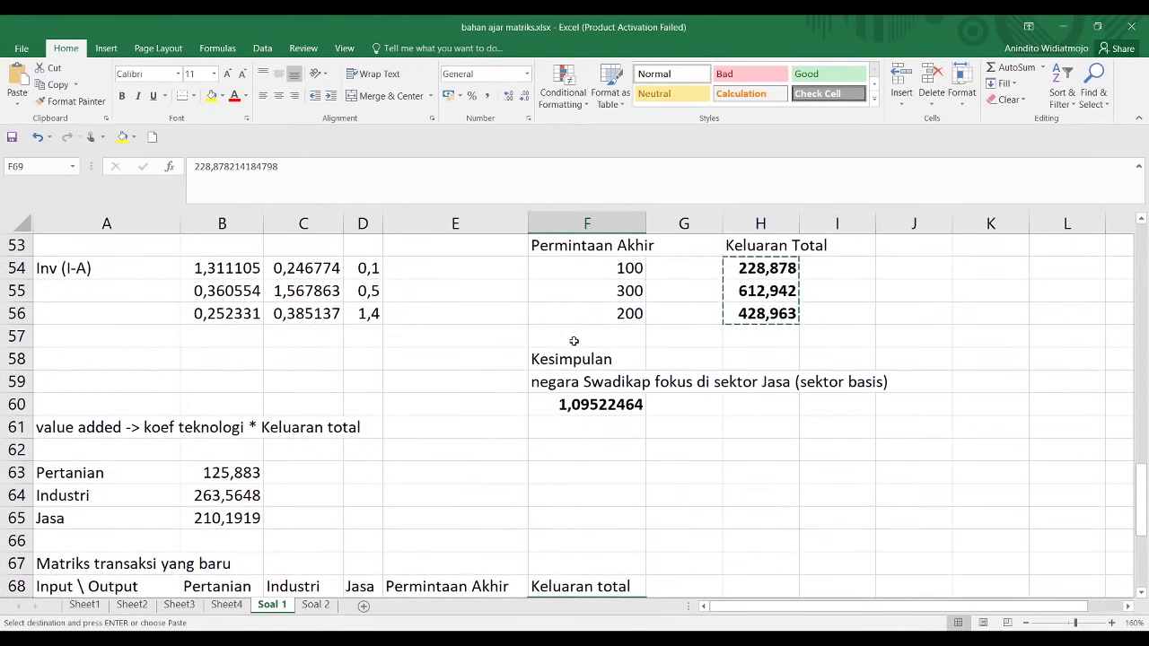
pyautogui.moveTo(760, 268); pyautogui.dragTo(753, 313)
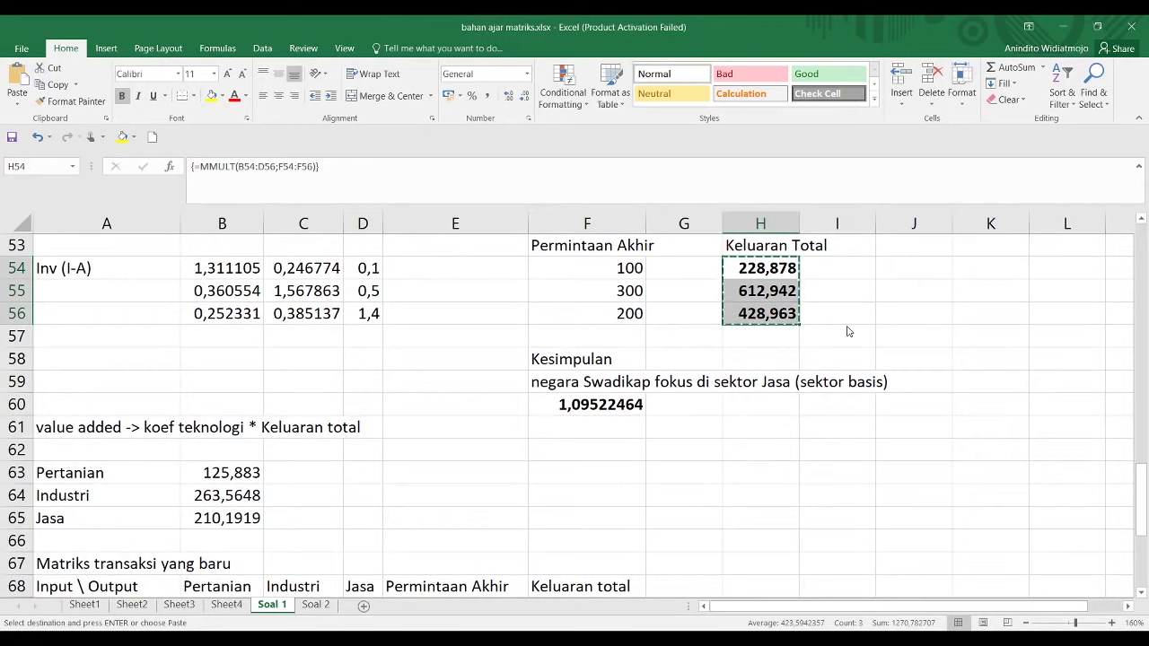
pyautogui.click(901, 266)
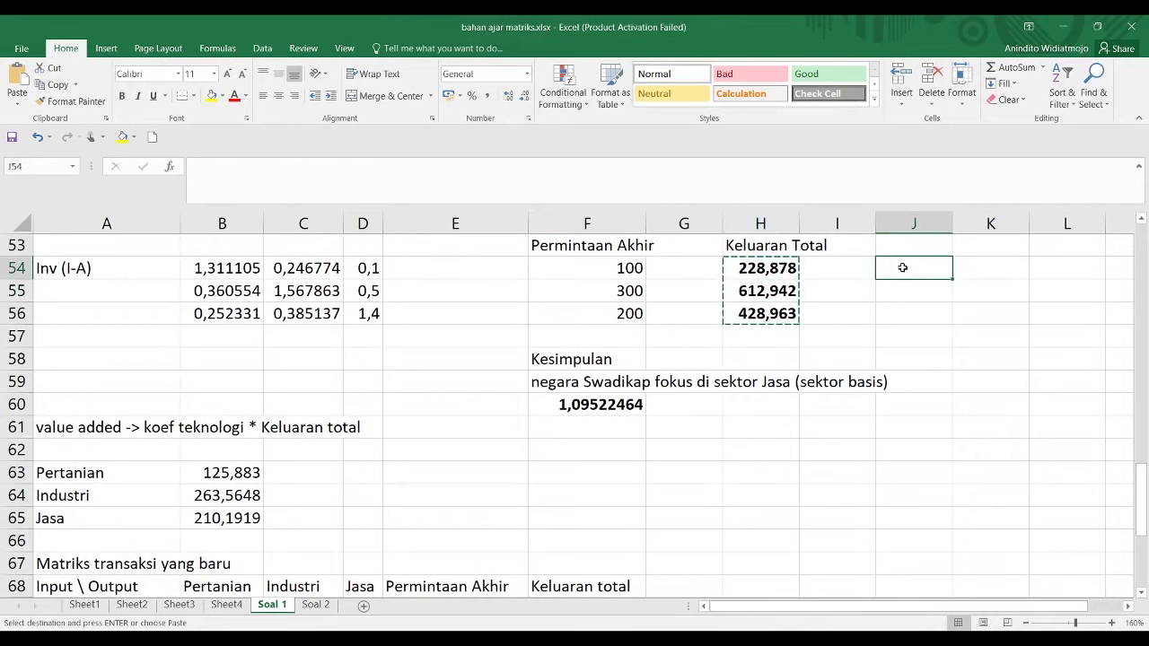
pyautogui.hotkey('ctrl', 'v')
pyautogui.moveTo(916, 314); pyautogui.dragTo(909, 273)
pyautogui.click(638, 443)
pyautogui.scroll(-4, 638, 442)
pyautogui.click(219, 428)
pyautogui.click(211, 452)
pyautogui.click(198, 427)
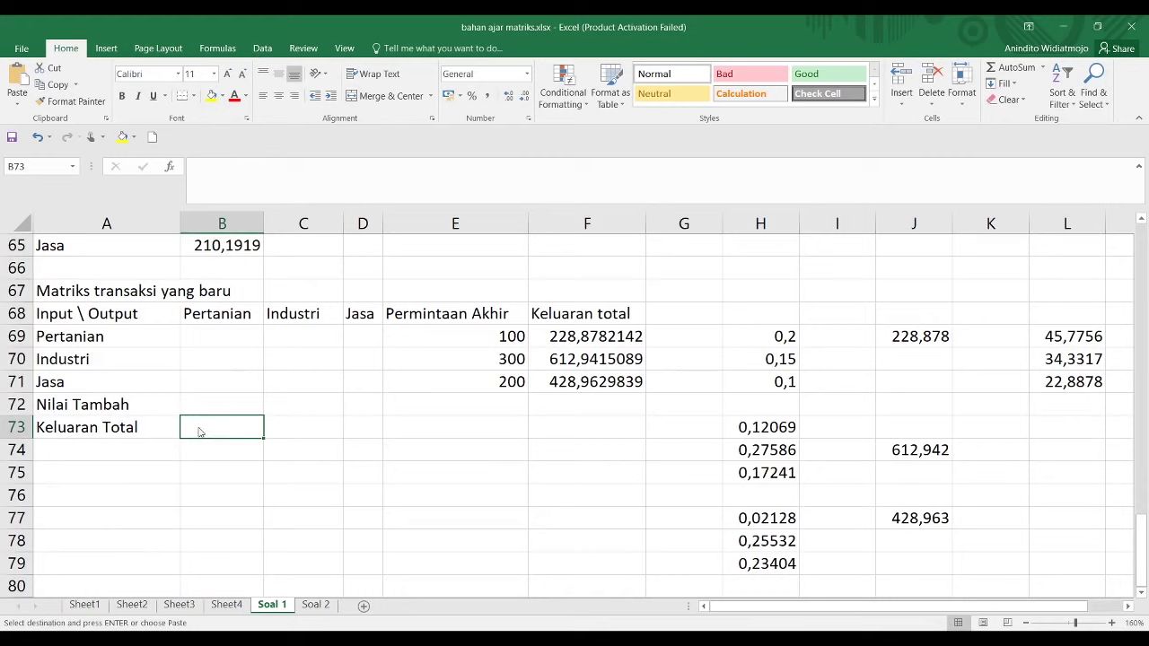
pyautogui.click(418, 320)
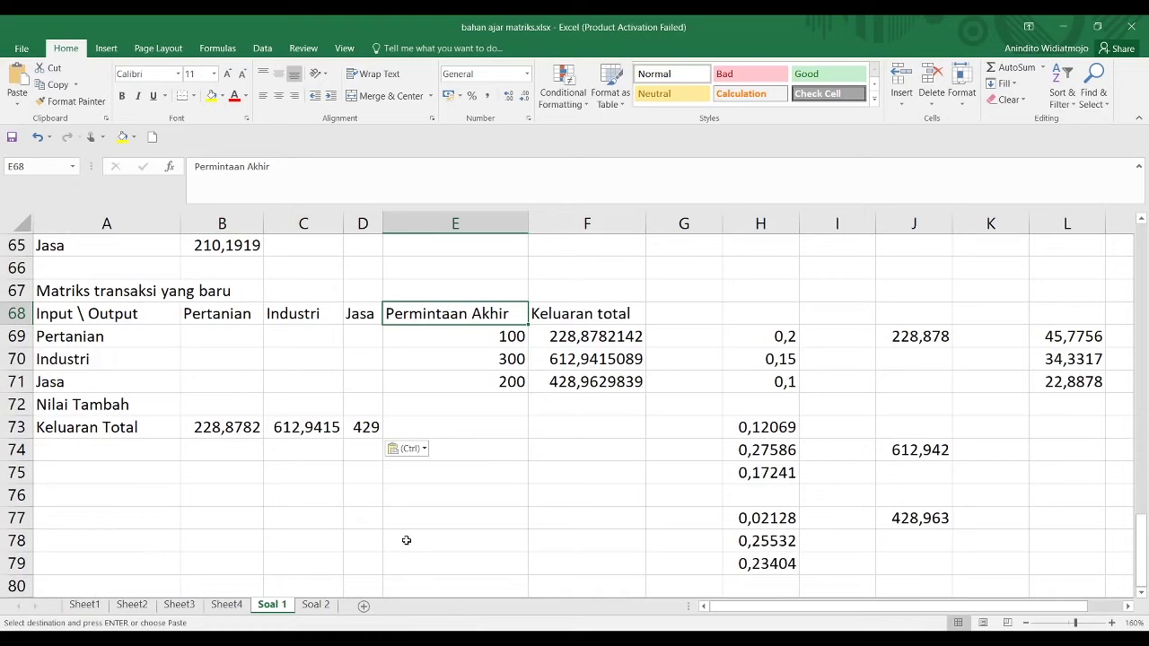
pyautogui.moveTo(557, 335); pyautogui.dragTo(557, 384)
pyautogui.hotkey('ctrl', 'c')
pyautogui.moveTo(212, 428); pyautogui.dragTo(379, 432)
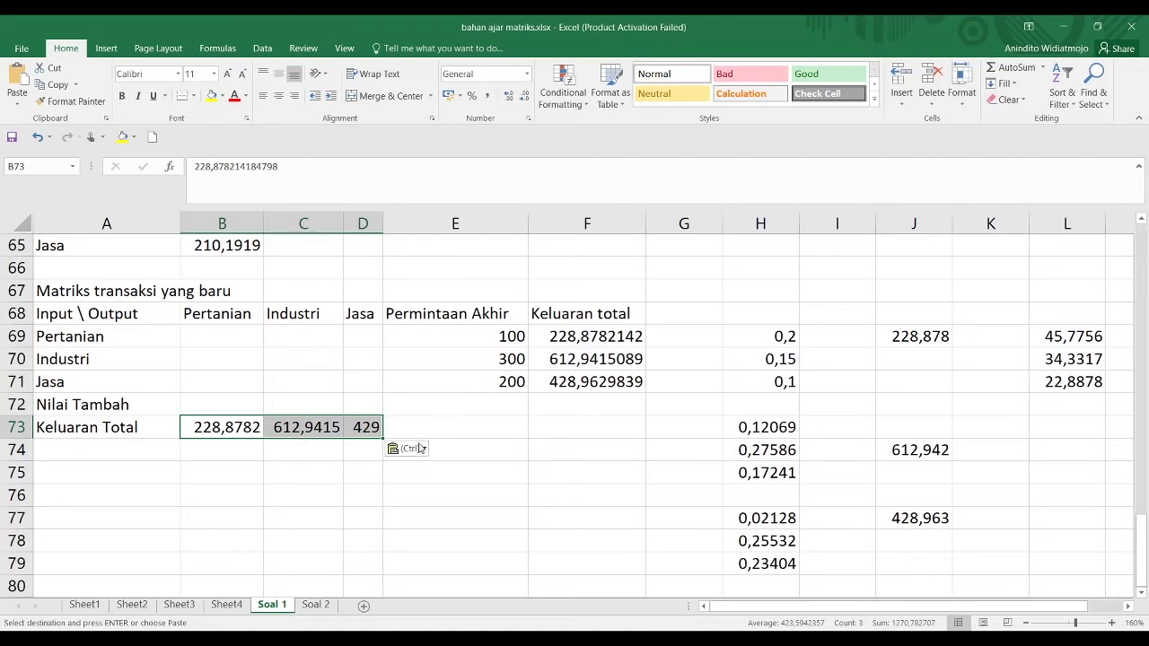
pyautogui.click(464, 403)
# Copy the value added results from B63:B65 as plain values into E63:E65
pyautogui.scroll(3, 464, 403)
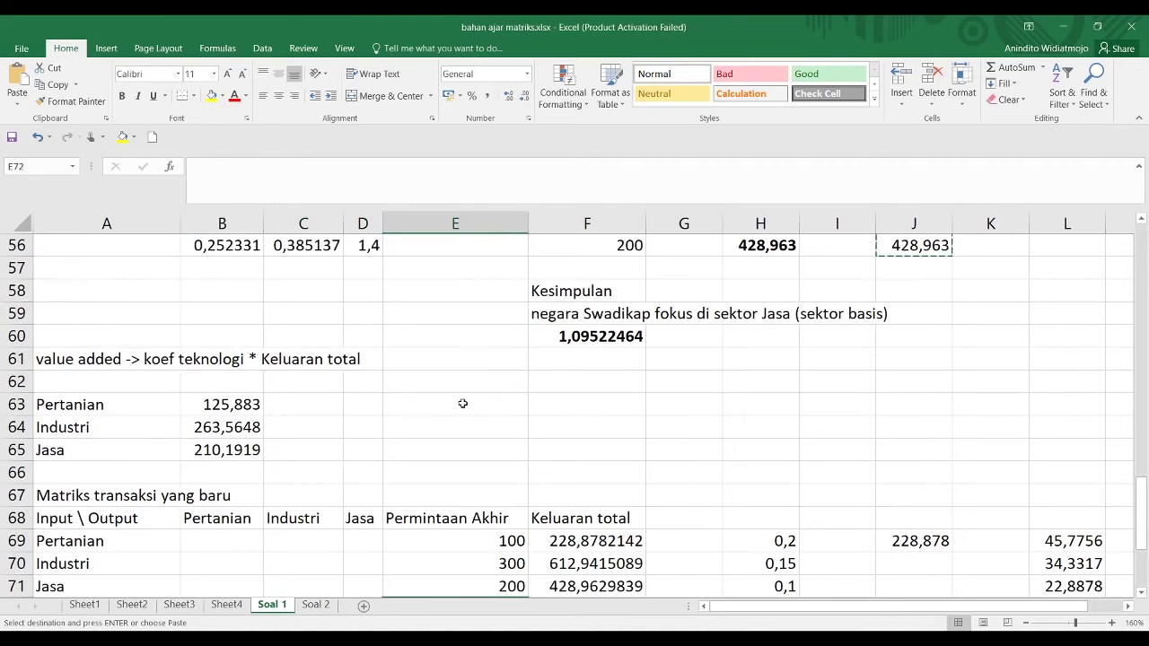
pyautogui.moveTo(222, 405); pyautogui.dragTo(225, 449)
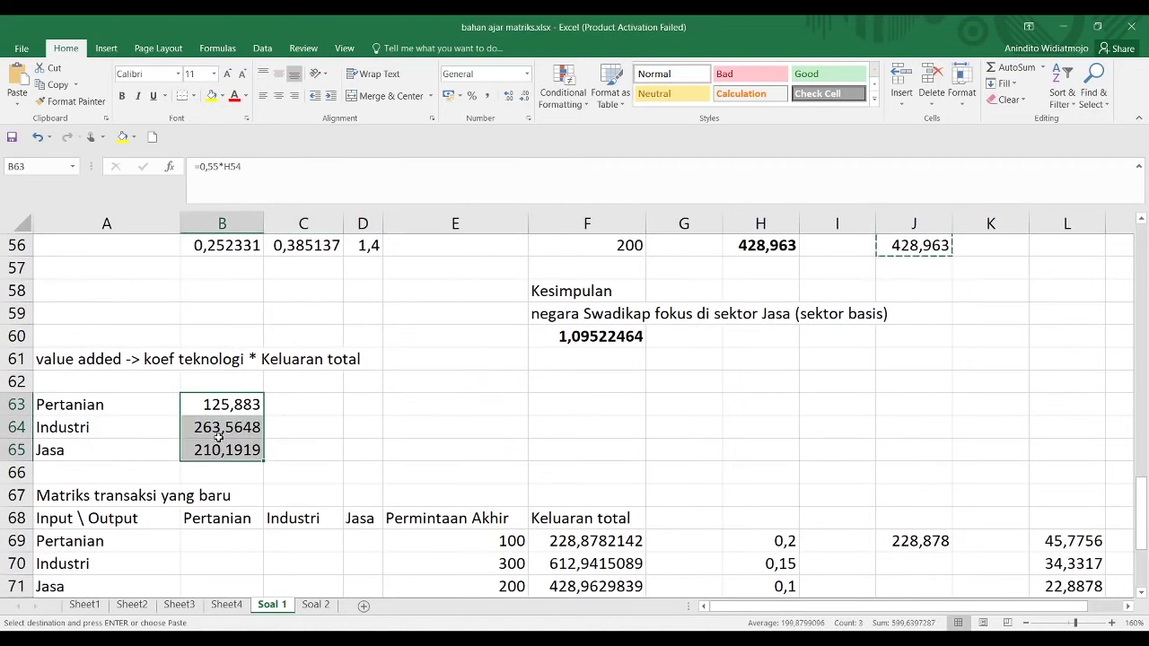
pyautogui.hotkey('ctrl', 'c')
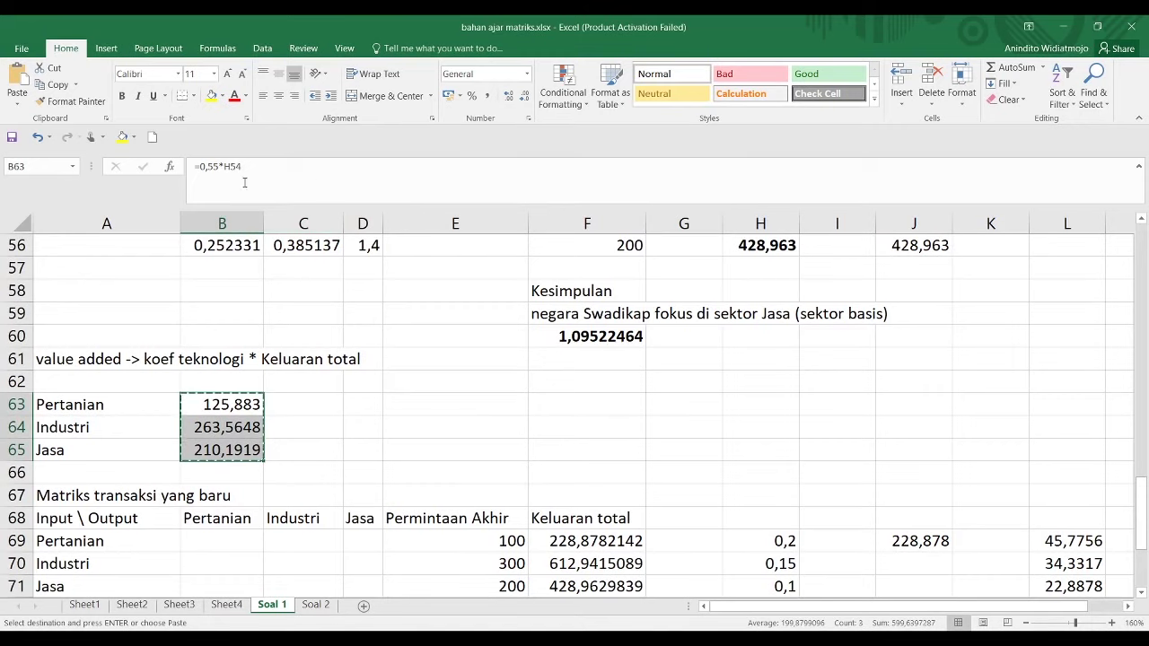
pyautogui.click(410, 405)
pyautogui.hotkey('ctrl', 'v')
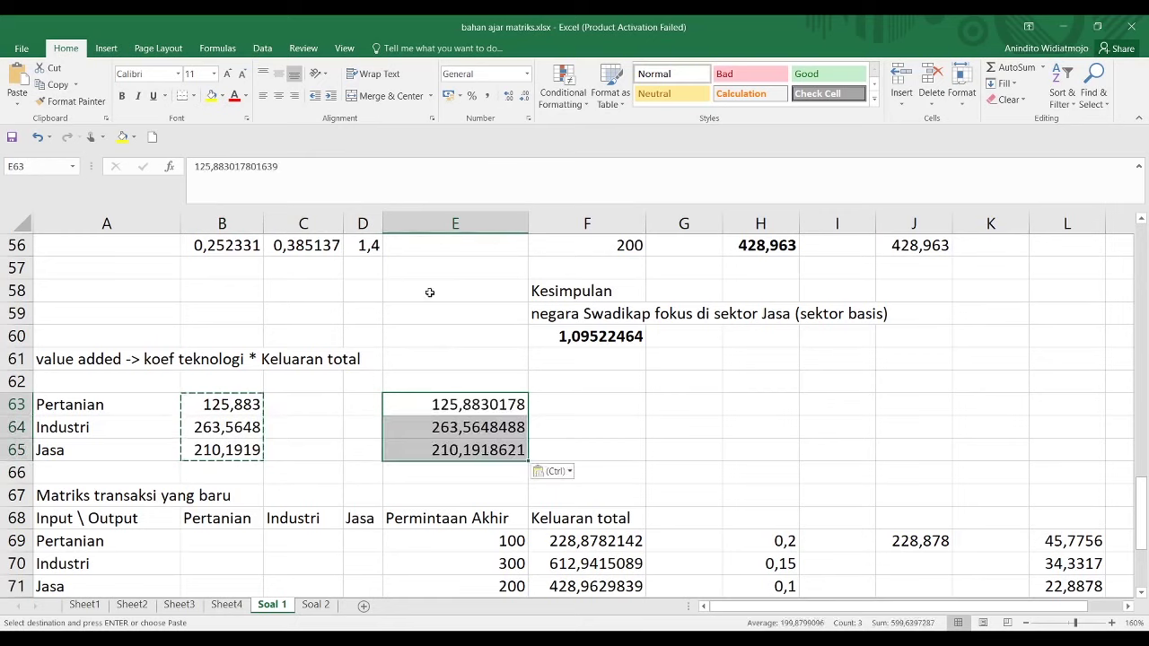
# Try to paste the value added results from B63:B65 as values starting at B72, and undo the paste
pyautogui.scroll(-3, 428, 289)
pyautogui.click(223, 409)
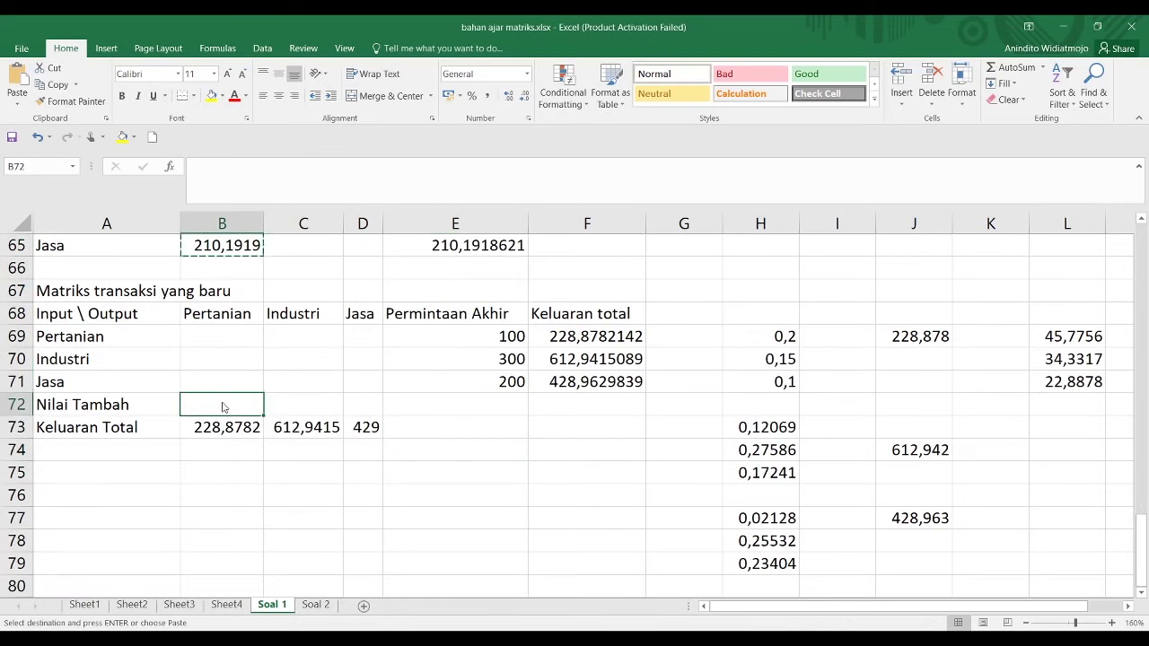
pyautogui.hotkey('ctrl', 'v')
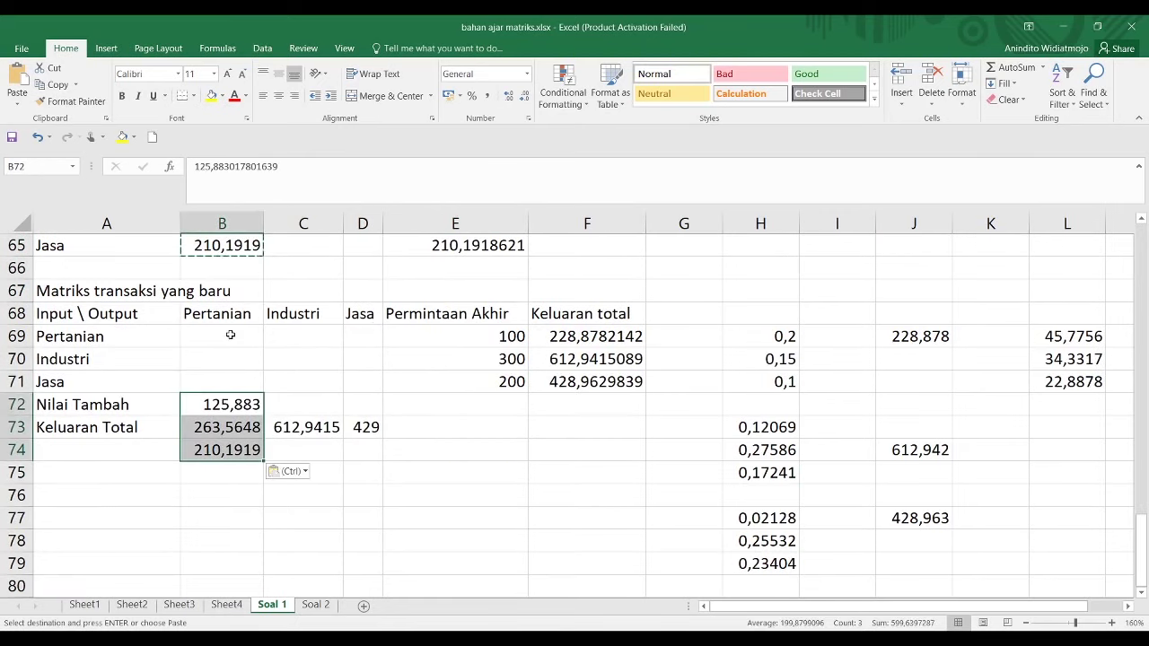
pyautogui.hotkey('ctrl', 'z')
# Try to paste the value added formulas transposed into Nilai Tambah cells B72:D72, and undo the paste
pyautogui.click(184, 409)
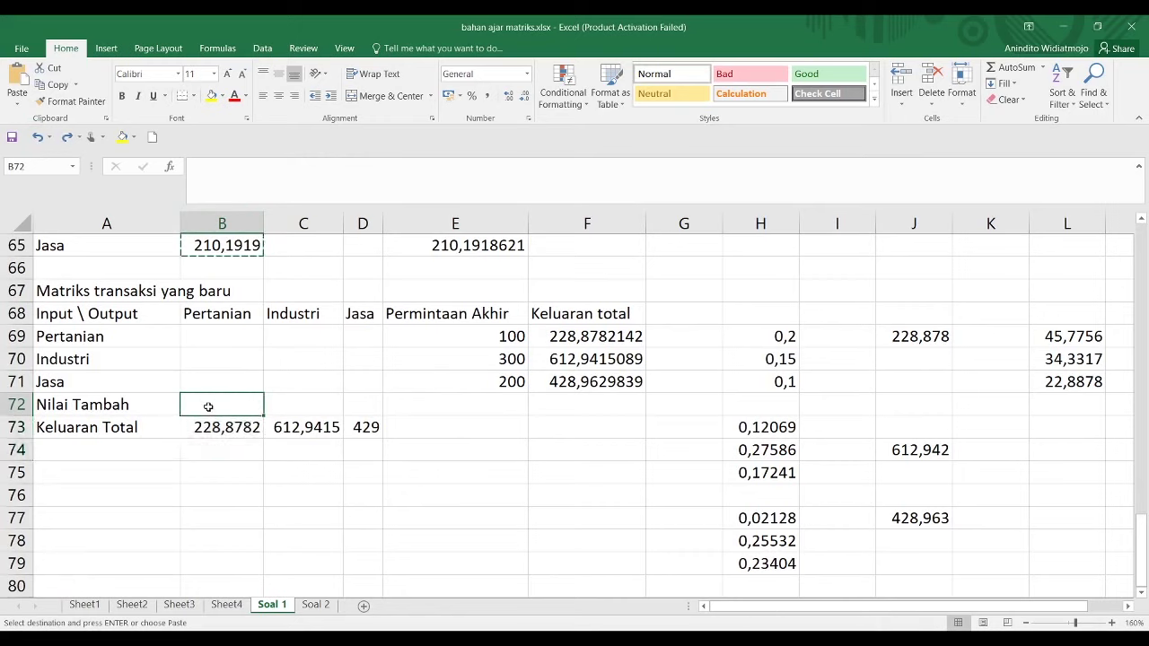
pyautogui.hotkey('shift', 'Right')
pyautogui.hotkey('shift', 'Right')
pyautogui.hotkey('ctrl', 'v')
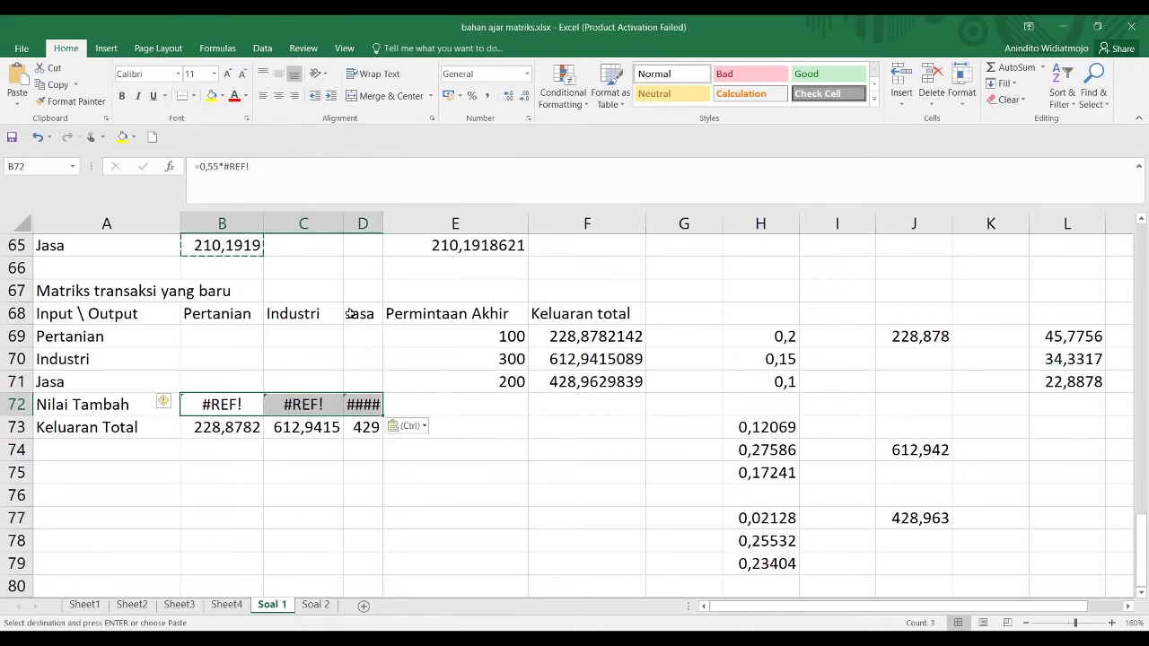
pyautogui.press('Escape')
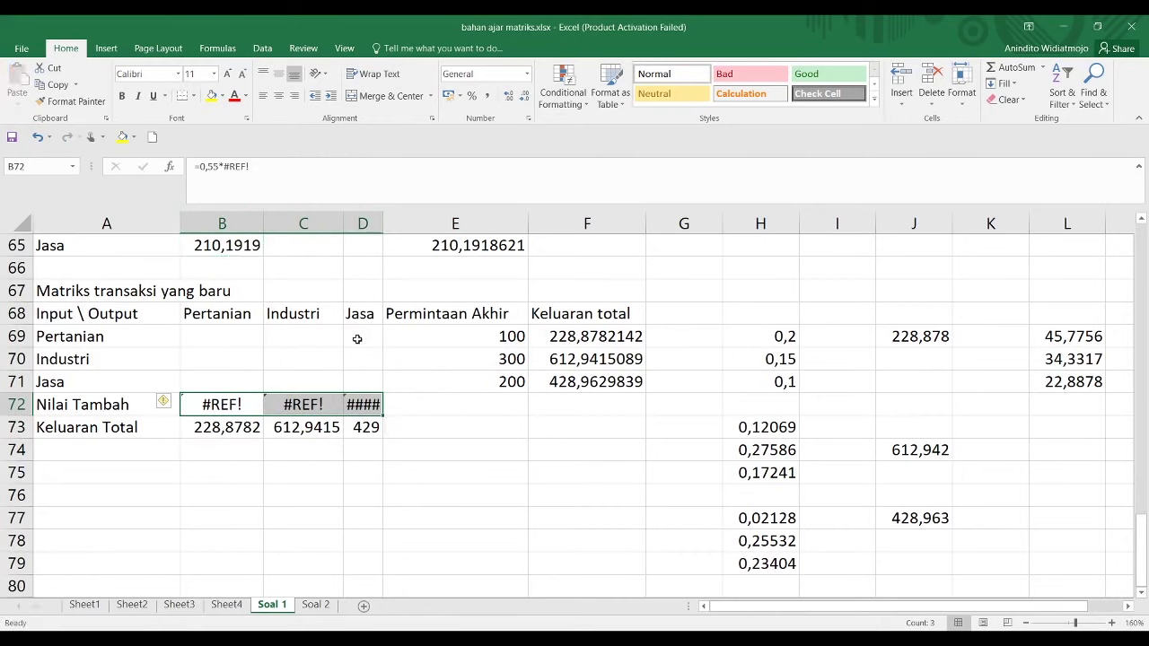
pyautogui.click(37, 137)
# Copy the plain value added figures from E63:E65 and paste them transposed into the Nilai Tambah cells B72:D72
pyautogui.click(429, 420)
pyautogui.scroll(2, 434, 381)
pyautogui.moveTo(436, 334); pyautogui.dragTo(438, 377)
pyautogui.hotkey('ctrl', 'c')
pyautogui.scroll(-2, 235, 458)
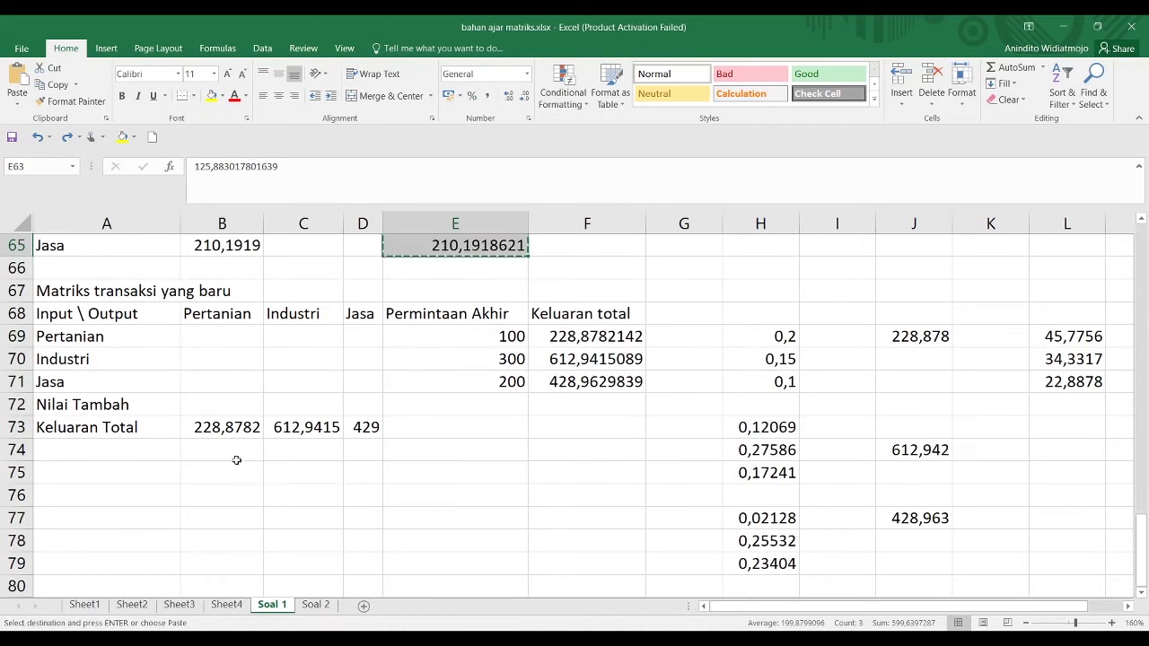
pyautogui.click(228, 405)
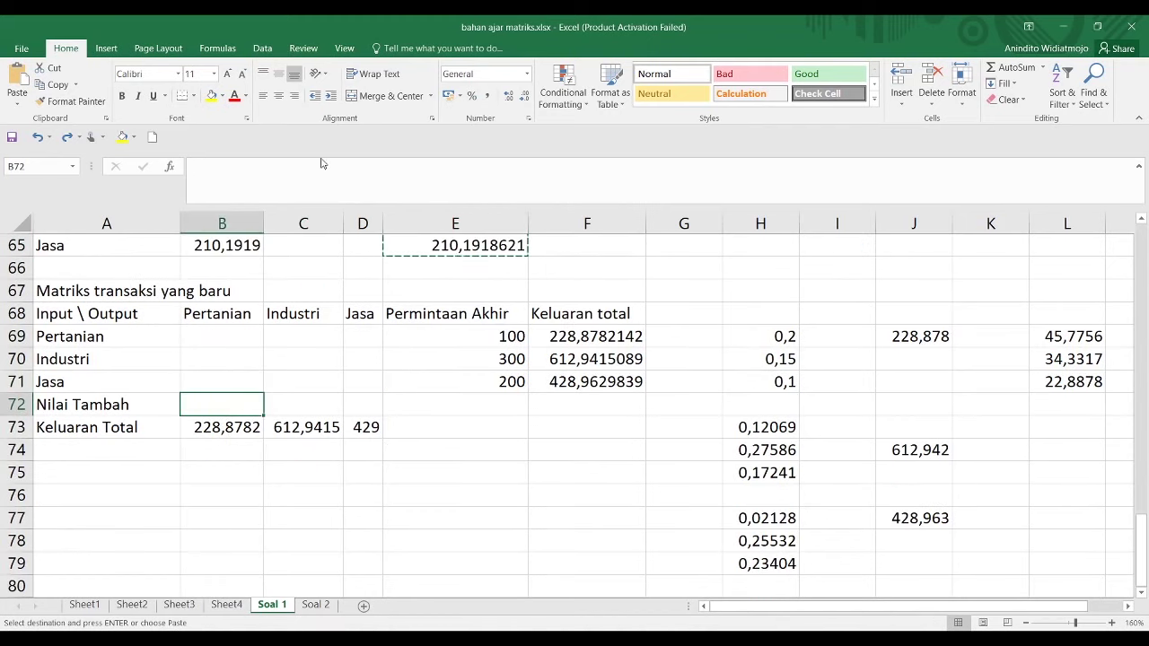
pyautogui.hotkey('ctrl', 'v')
pyautogui.click(363, 313)
# Review the sector coefficients in B38:D40 of Matriks A that are needed for the empty cells B69:D71
pyautogui.scroll(2, 366, 316)
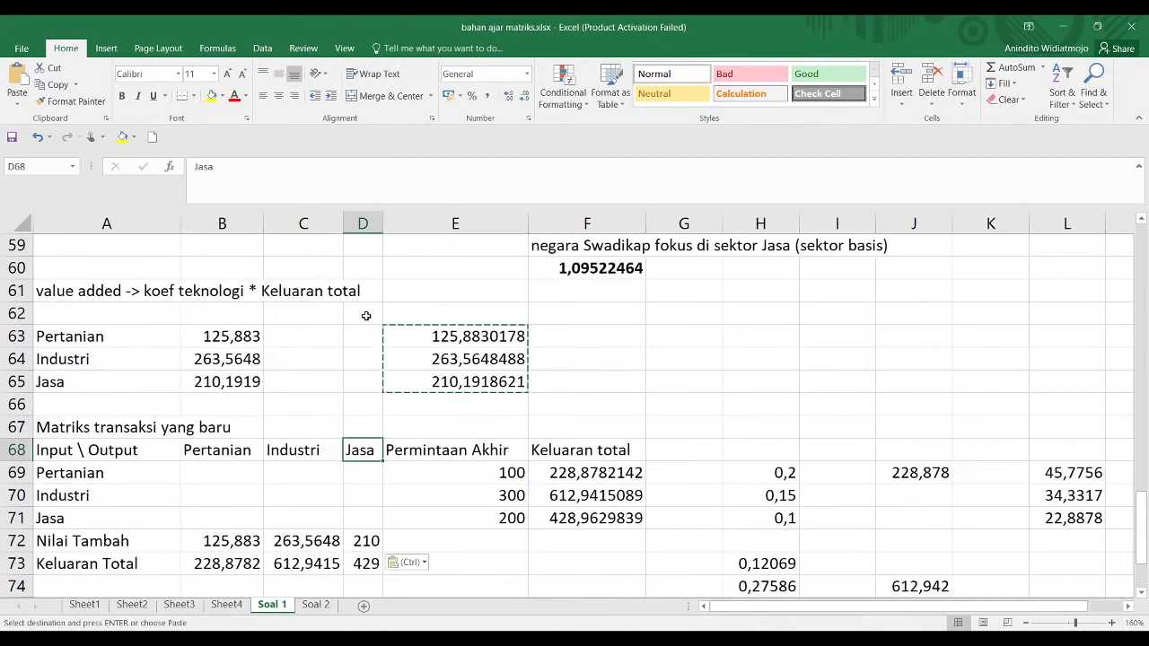
pyautogui.moveTo(369, 520); pyautogui.dragTo(228, 470)
pyautogui.scroll(-2, 235, 477)
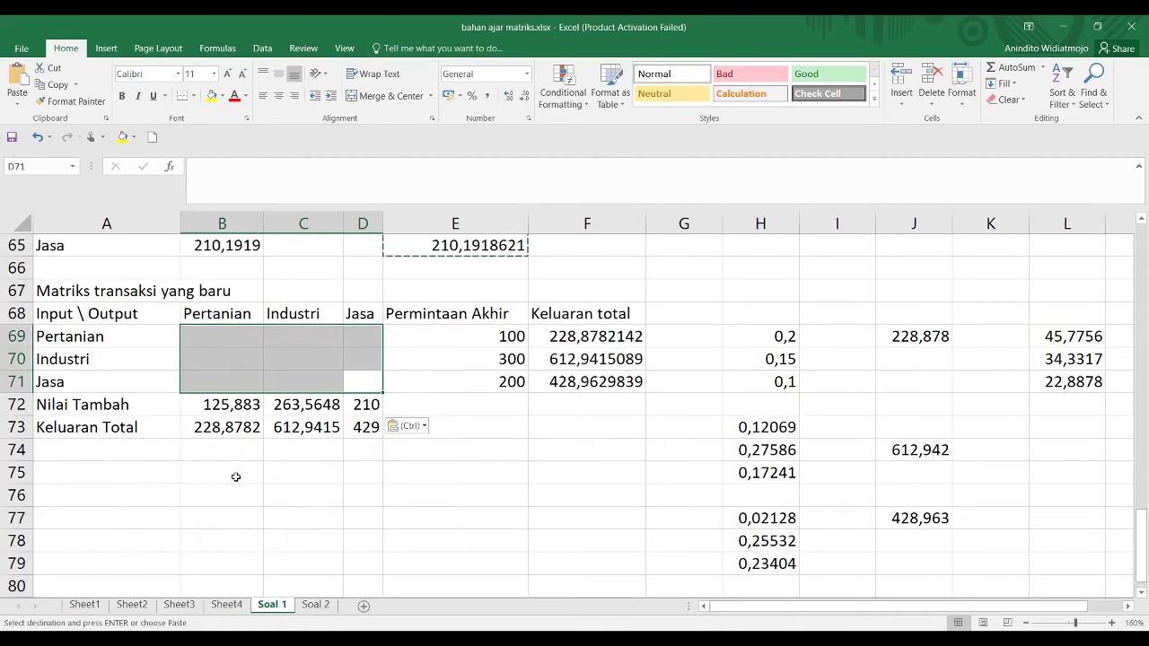
pyautogui.scroll(12, 235, 477)
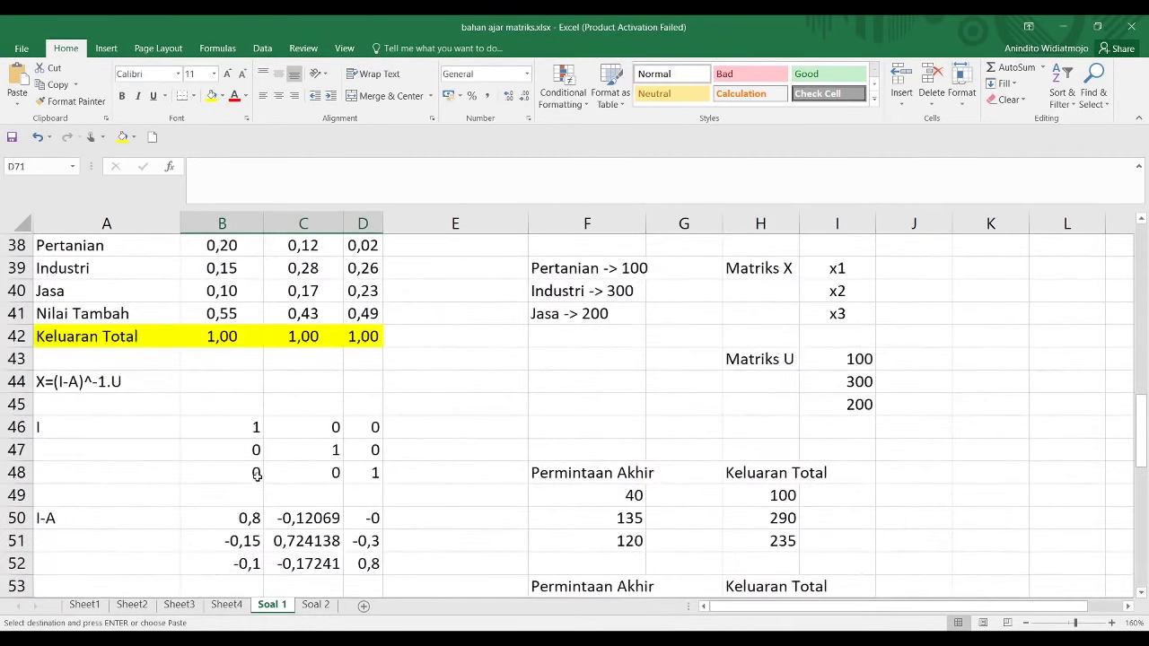
pyautogui.moveTo(235, 455); pyautogui.dragTo(230, 494)
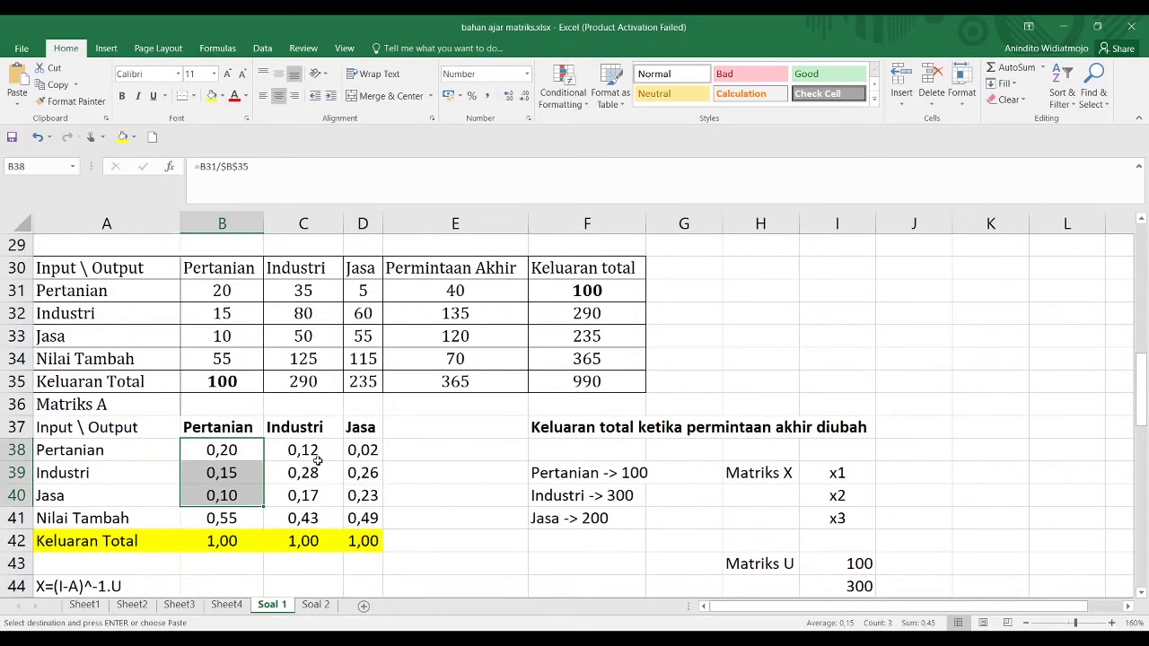
pyautogui.moveTo(309, 453); pyautogui.dragTo(308, 494)
pyautogui.moveTo(362, 451); pyautogui.dragTo(360, 498)
pyautogui.scroll(-7, 346, 481)
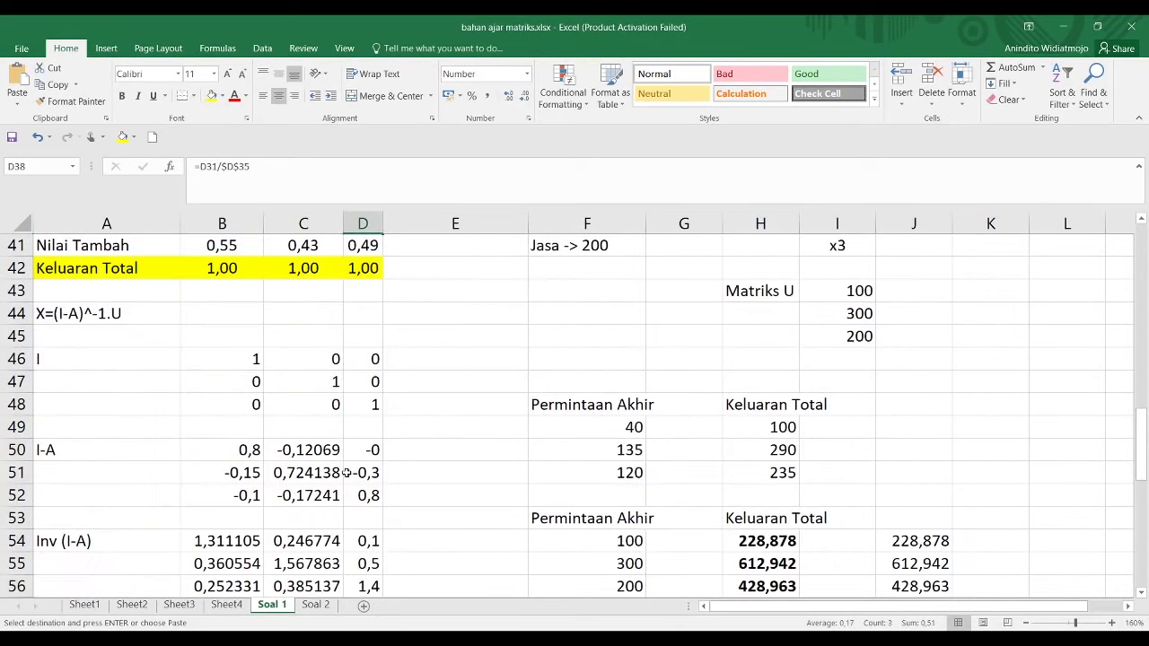
pyautogui.scroll(4, 333, 477)
pyautogui.scroll(3, 333, 478)
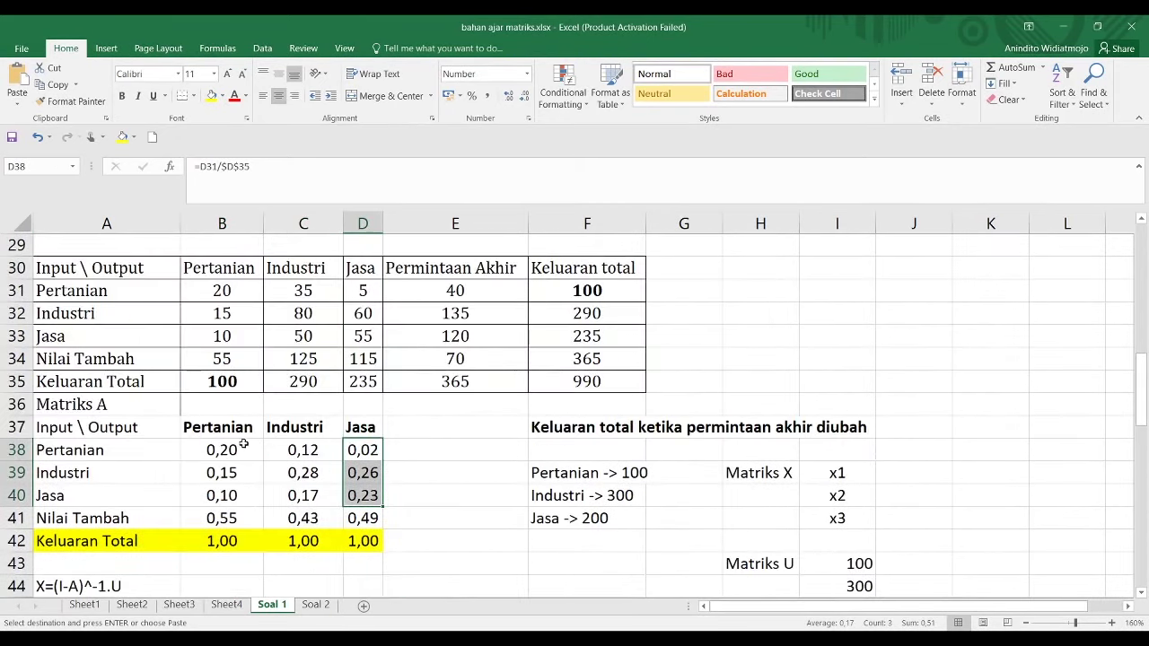
pyautogui.moveTo(241, 452); pyautogui.dragTo(240, 496)
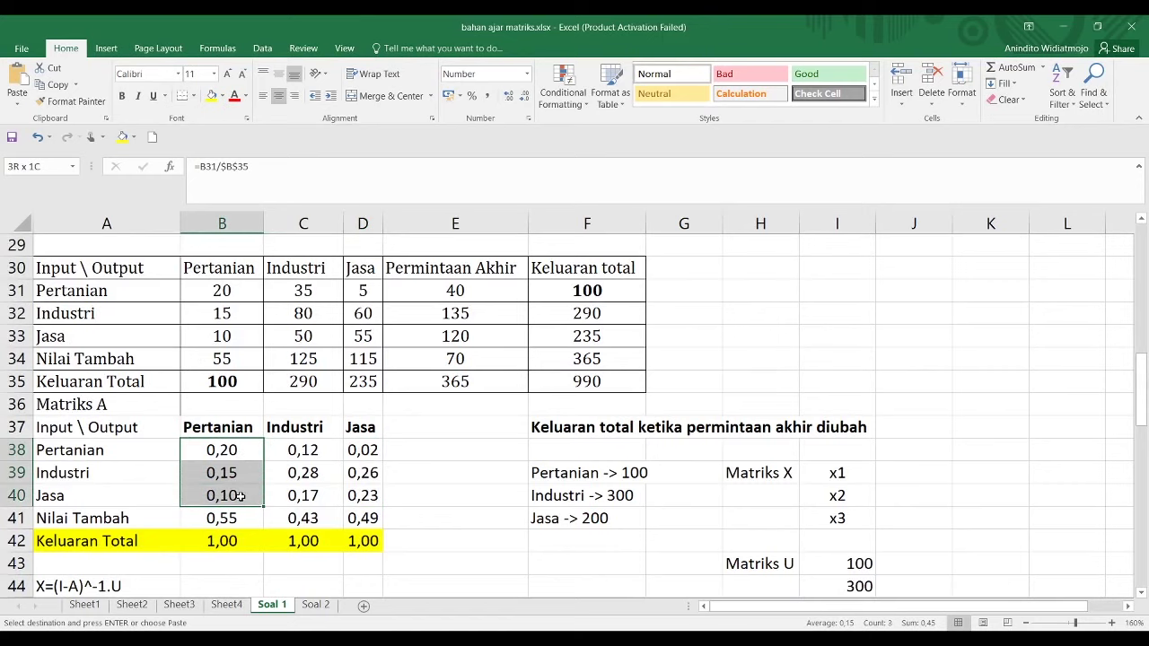
# Examine the coefficient columns in H69:H71, H73:H75 and H77:H79 beside the new transaction matrix
pyautogui.scroll(-12, 656, 430)
pyautogui.scroll(-1, 664, 417)
pyautogui.scroll(1, 668, 408)
pyautogui.moveTo(763, 337); pyautogui.dragTo(765, 383)
pyautogui.moveTo(750, 422); pyautogui.dragTo(755, 474)
pyautogui.moveTo(760, 520); pyautogui.dragTo(761, 568)
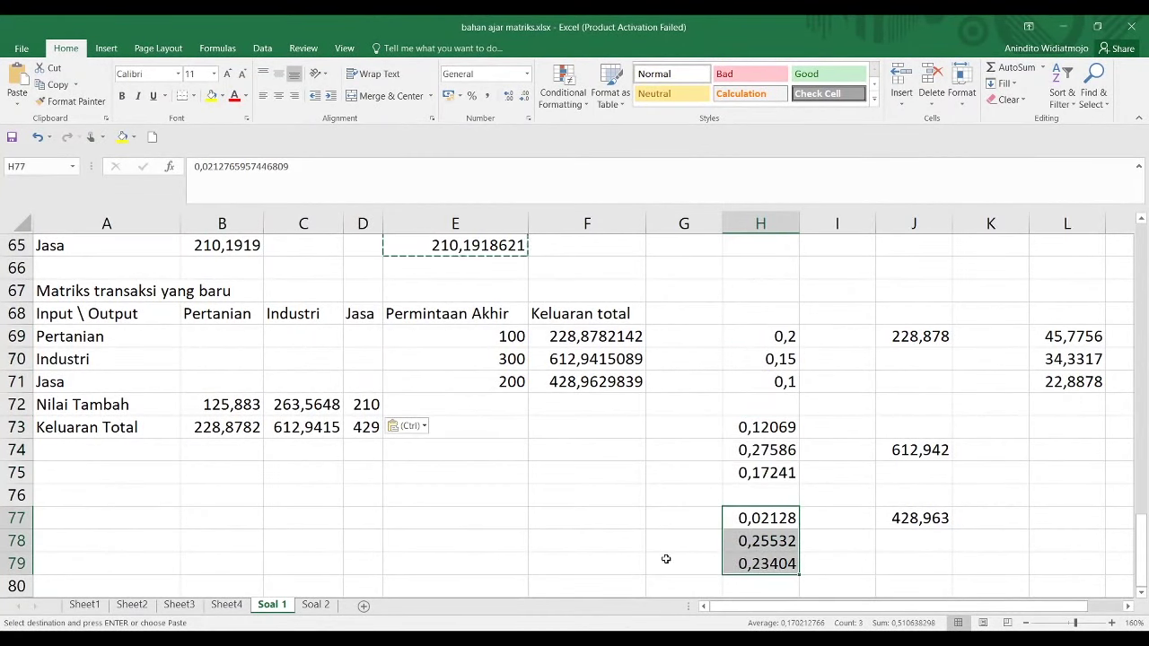
# Clear the old MMULT results from L69:L71, keeping the coefficients in H69:H71 and the total output in J69
pyautogui.moveTo(773, 334); pyautogui.dragTo(772, 377)
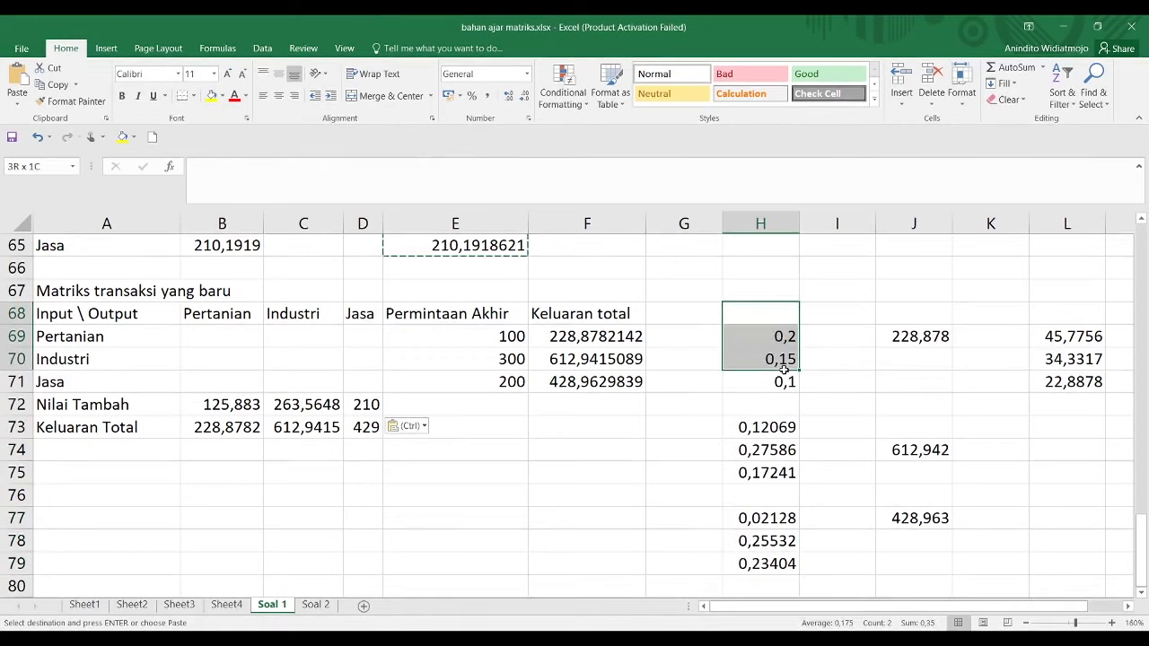
pyautogui.click(902, 331)
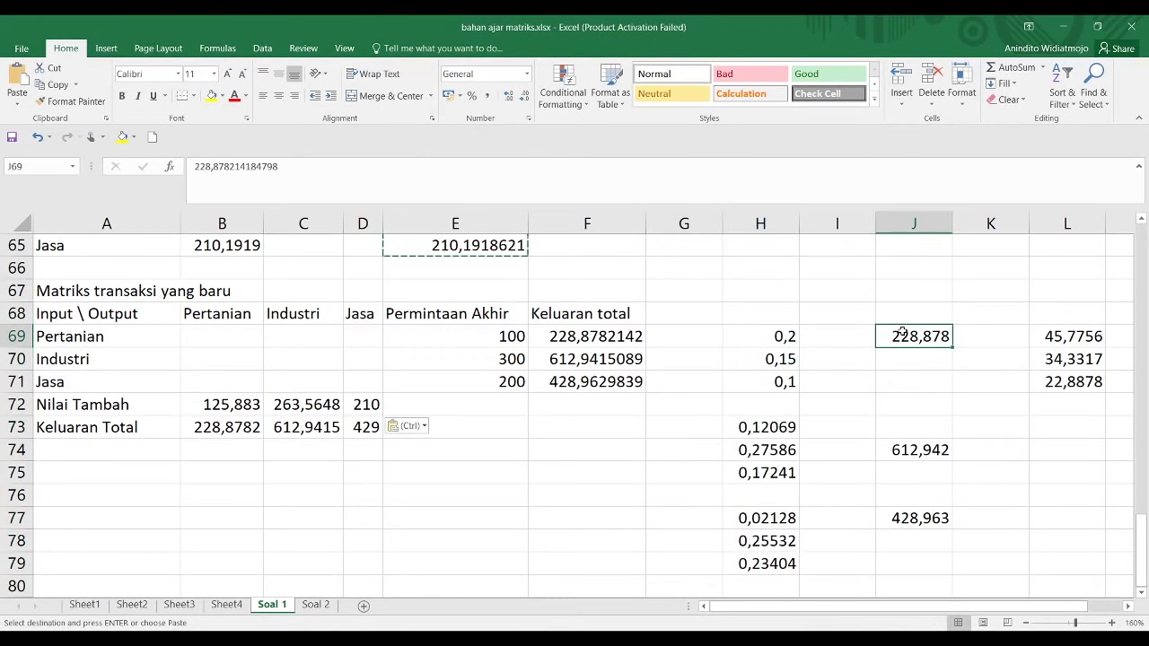
pyautogui.moveTo(1055, 382)
pyautogui.mouseDown()
pyautogui.moveTo(1056, 341)
pyautogui.moveTo(1055, 384)
pyautogui.mouseUp()
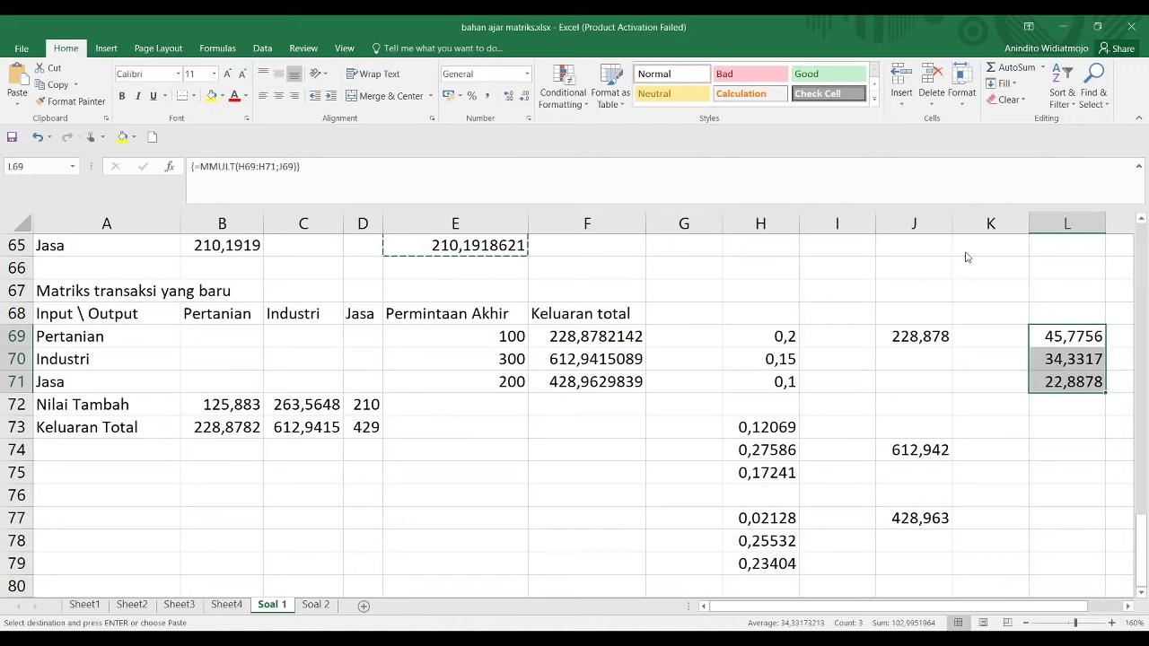
pyautogui.press('Delete')
pyautogui.click(998, 387)
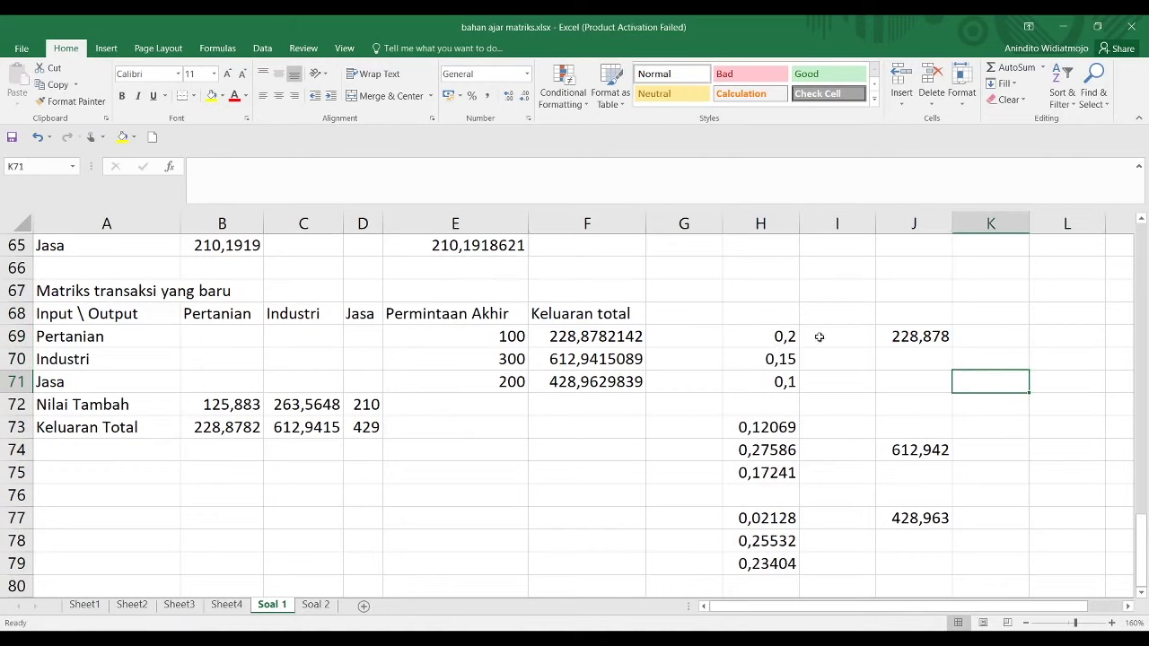
# Check how each Pertanian coefficient in H69:H71 pairs with the Pertanian total output in J69
pyautogui.click(779, 337)
pyautogui.click(907, 341)
pyautogui.click(786, 359)
pyautogui.click(904, 343)
pyautogui.click(778, 381)
pyautogui.click(911, 330)
pyautogui.moveTo(780, 339); pyautogui.dragTo(781, 377)
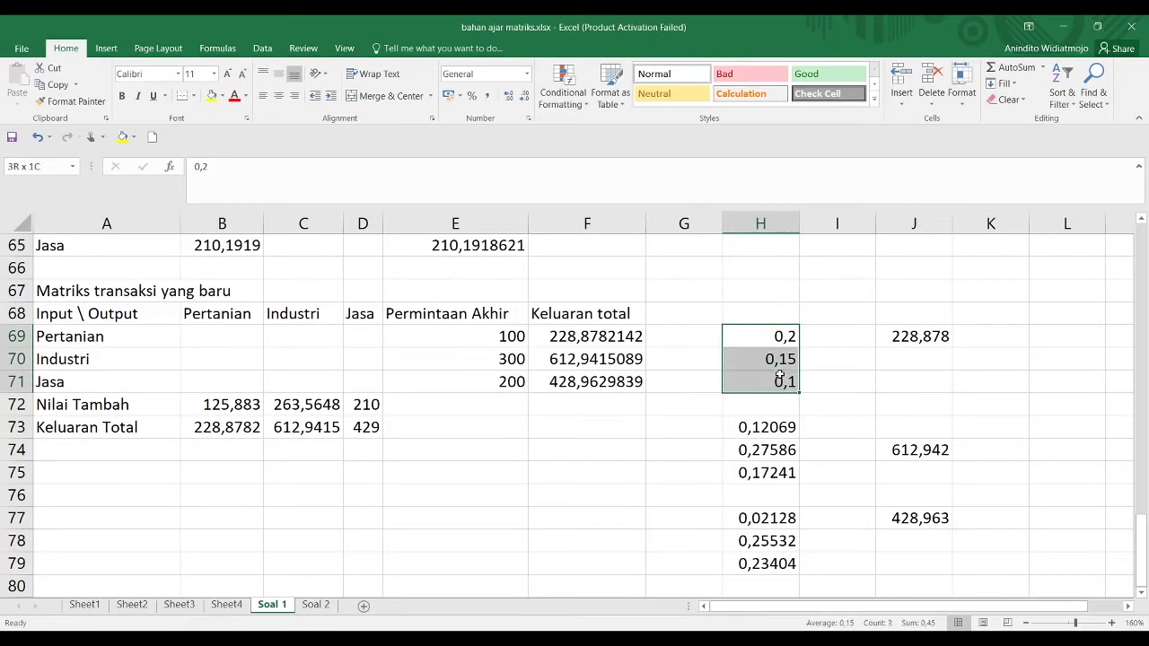
pyautogui.click(916, 339)
# Compare the coefficient groups in H69:H71, H73:H75 and H77:H79 with their sector total outputs in J69, J74 and J77
pyautogui.moveTo(767, 427); pyautogui.dragTo(768, 476)
pyautogui.moveTo(909, 450)
pyautogui.mouseDown()
pyautogui.moveTo(857, 452)
pyautogui.moveTo(907, 452)
pyautogui.mouseUp()
pyautogui.moveTo(770, 518); pyautogui.dragTo(768, 586)
pyautogui.click(911, 509)
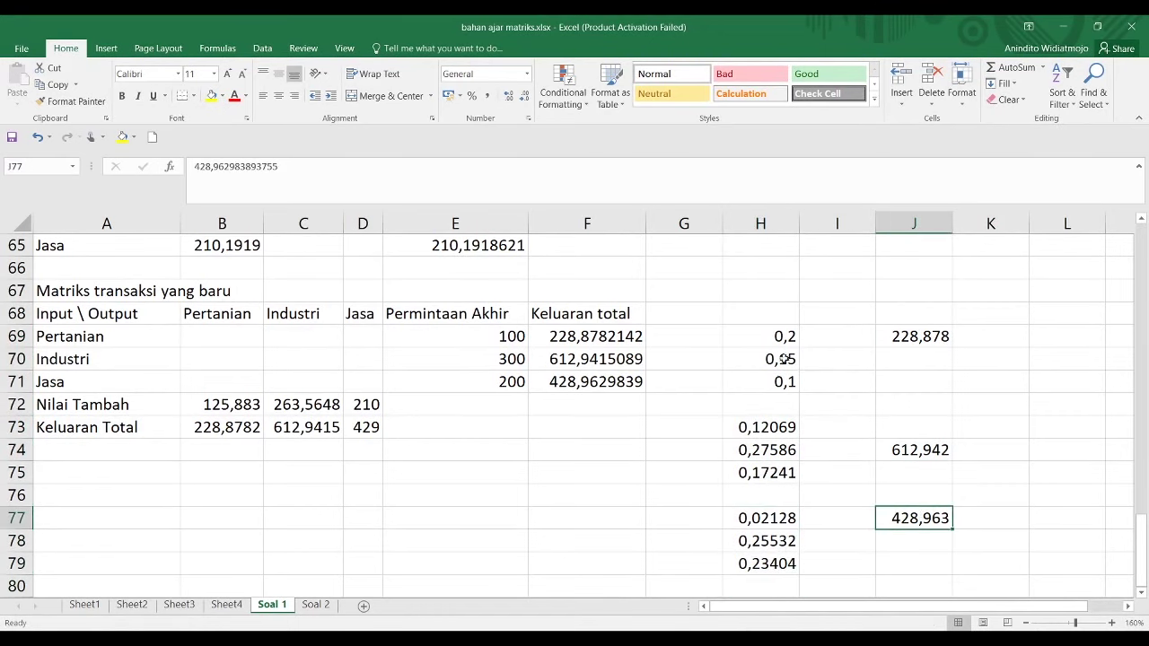
pyautogui.moveTo(778, 335); pyautogui.dragTo(779, 382)
pyautogui.moveTo(224, 336); pyautogui.dragTo(225, 427)
pyautogui.click(876, 341)
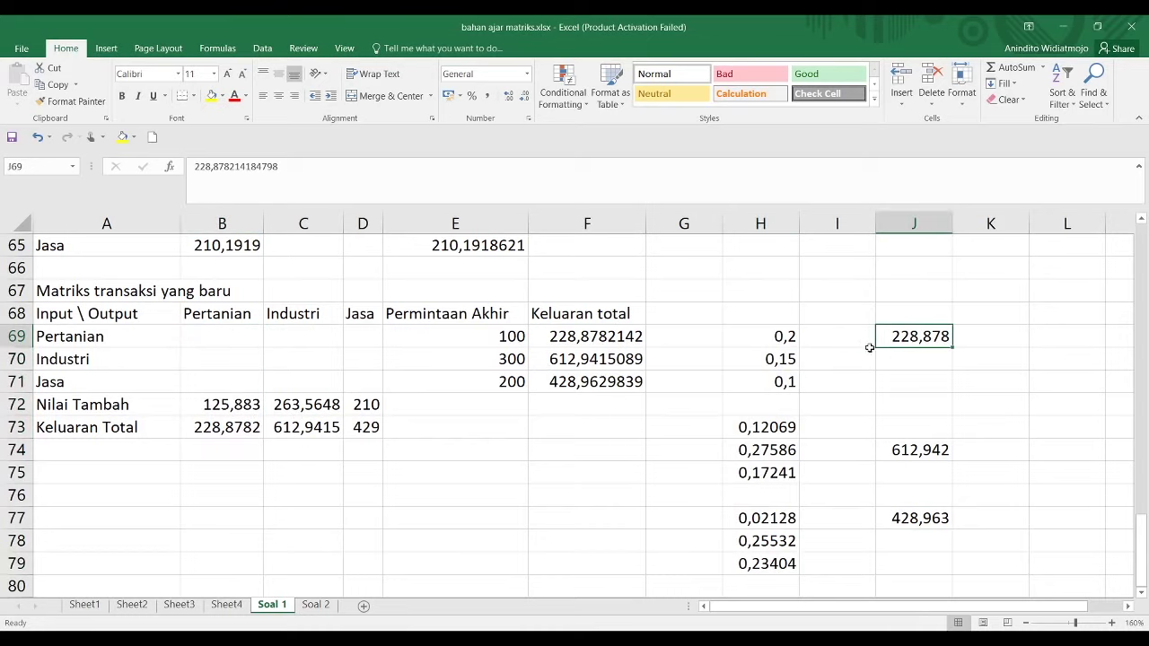
pyautogui.moveTo(762, 424); pyautogui.dragTo(765, 479)
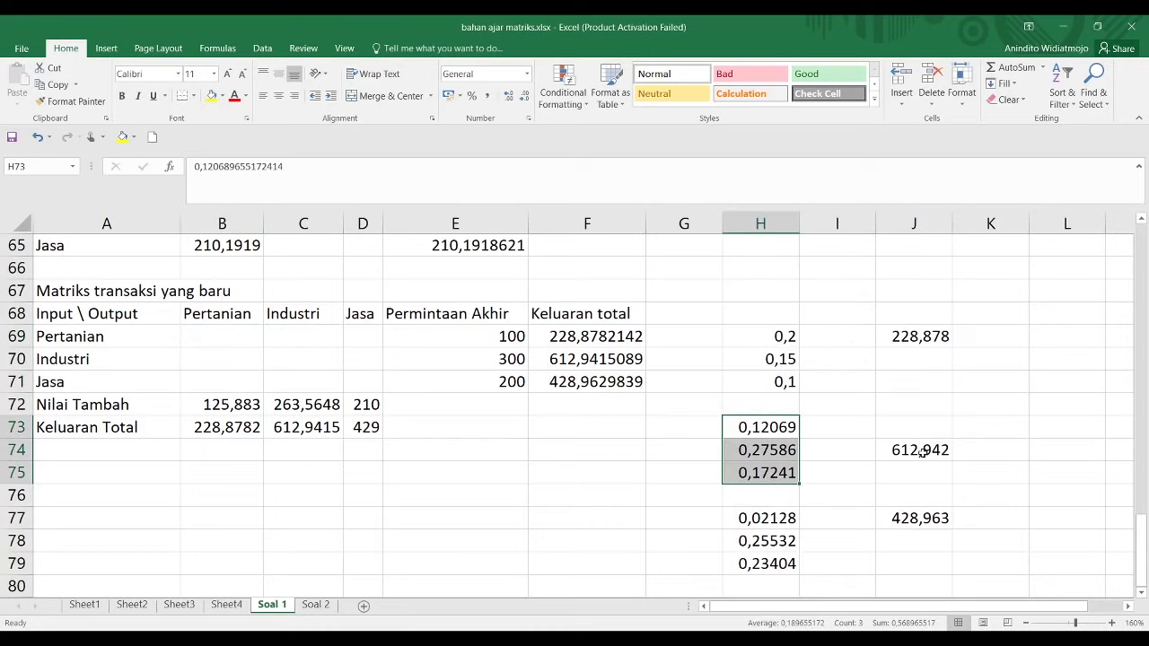
pyautogui.click(921, 451)
pyautogui.scroll(-1, 853, 463)
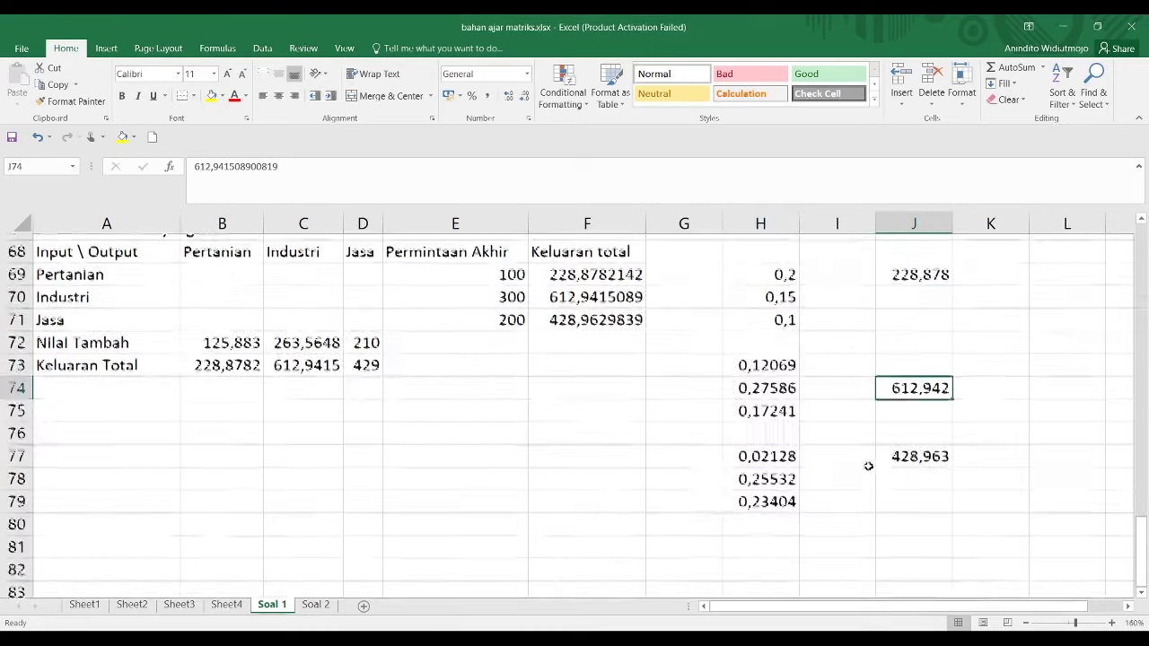
pyautogui.moveTo(744, 443); pyautogui.dragTo(795, 493)
pyautogui.click(931, 434)
pyautogui.scroll(1, 1010, 377)
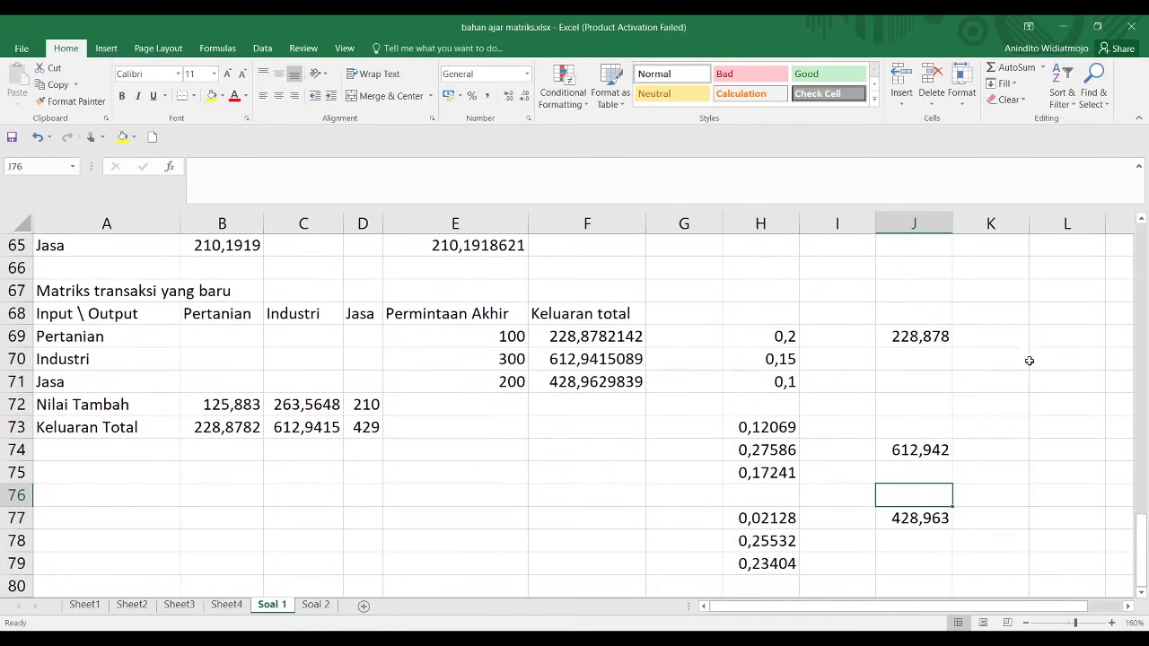
pyautogui.click(1037, 346)
pyautogui.write('=')
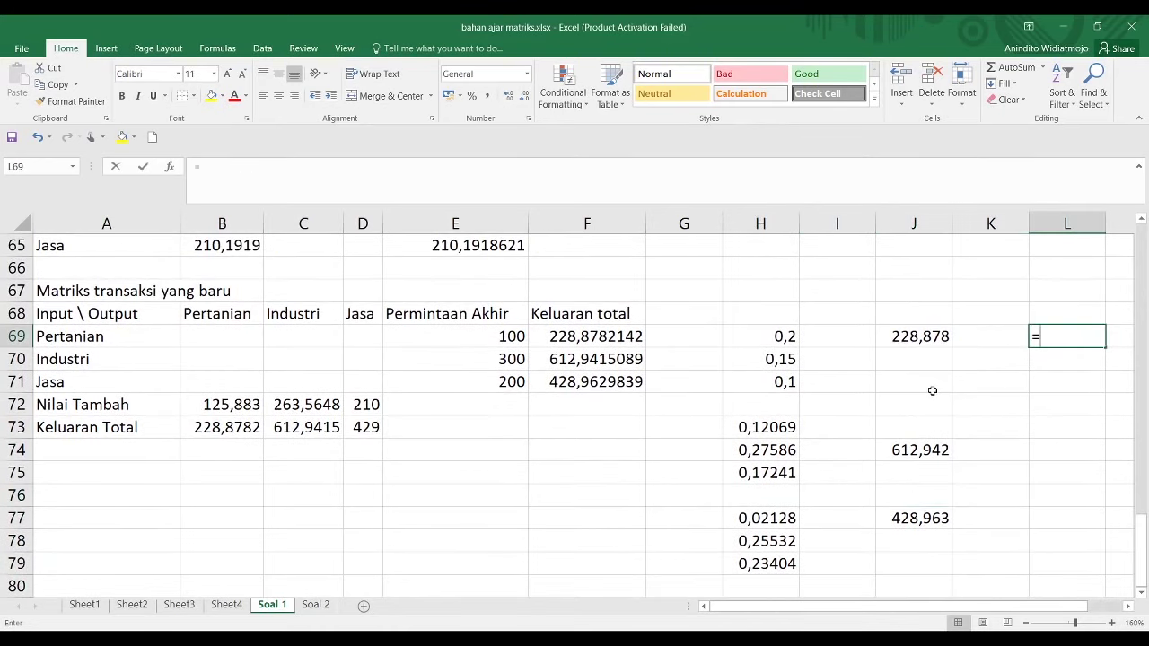
pyautogui.write('mmult')
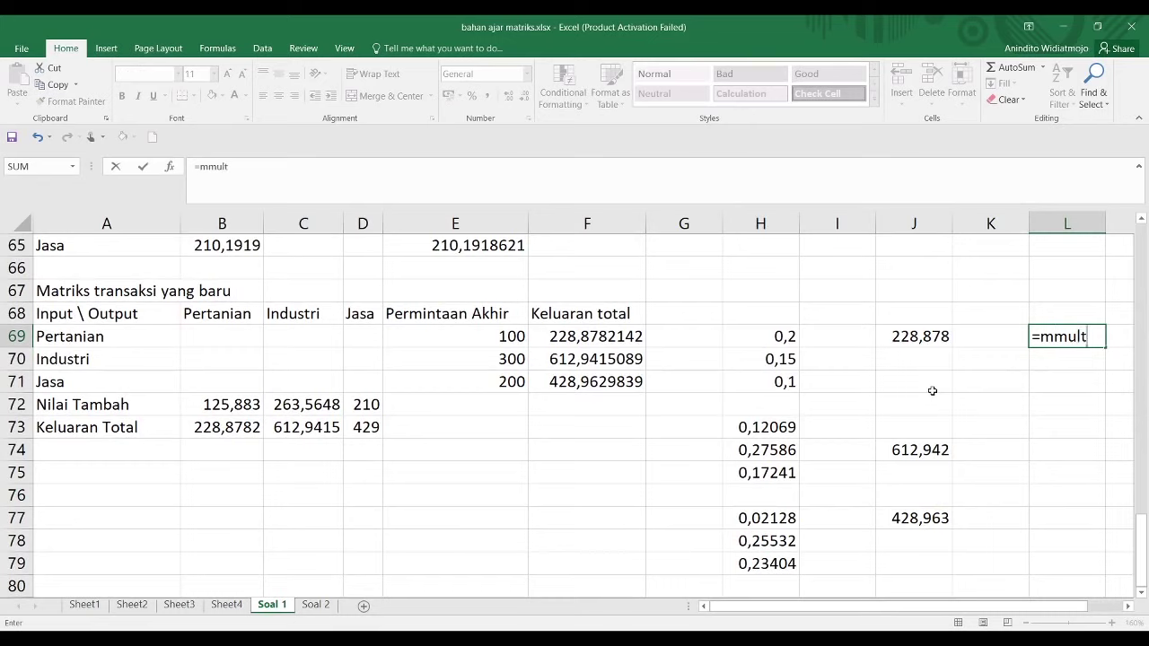
pyautogui.press('Tab')
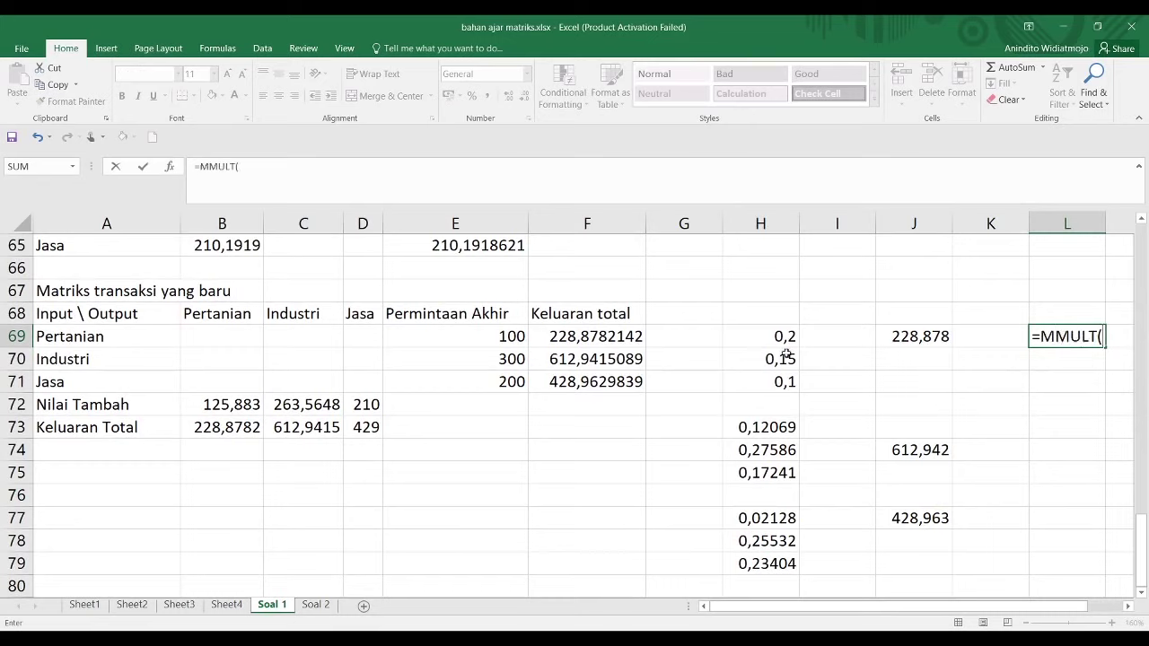
pyautogui.press('BackSpace')
pyautogui.press('BackSpace')
pyautogui.press('BackSpace')
pyautogui.press('BackSpace')
pyautogui.press('BackSpace')
pyautogui.press('BackSpace')
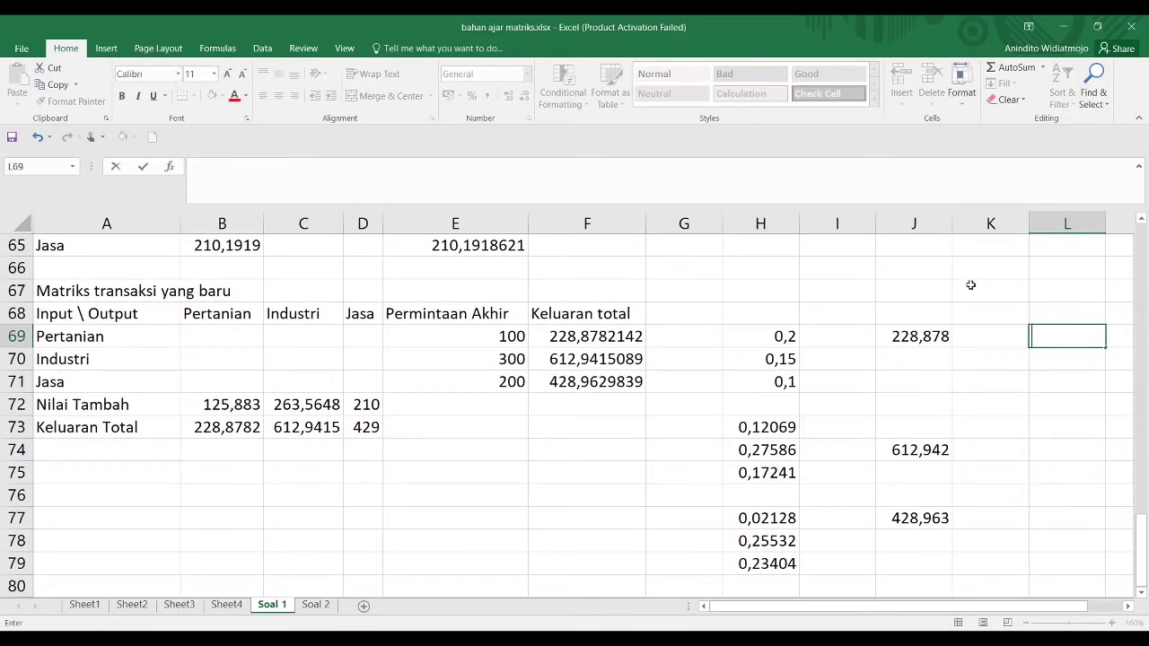
pyautogui.click(805, 400)
pyautogui.moveTo(784, 341); pyautogui.dragTo(789, 386)
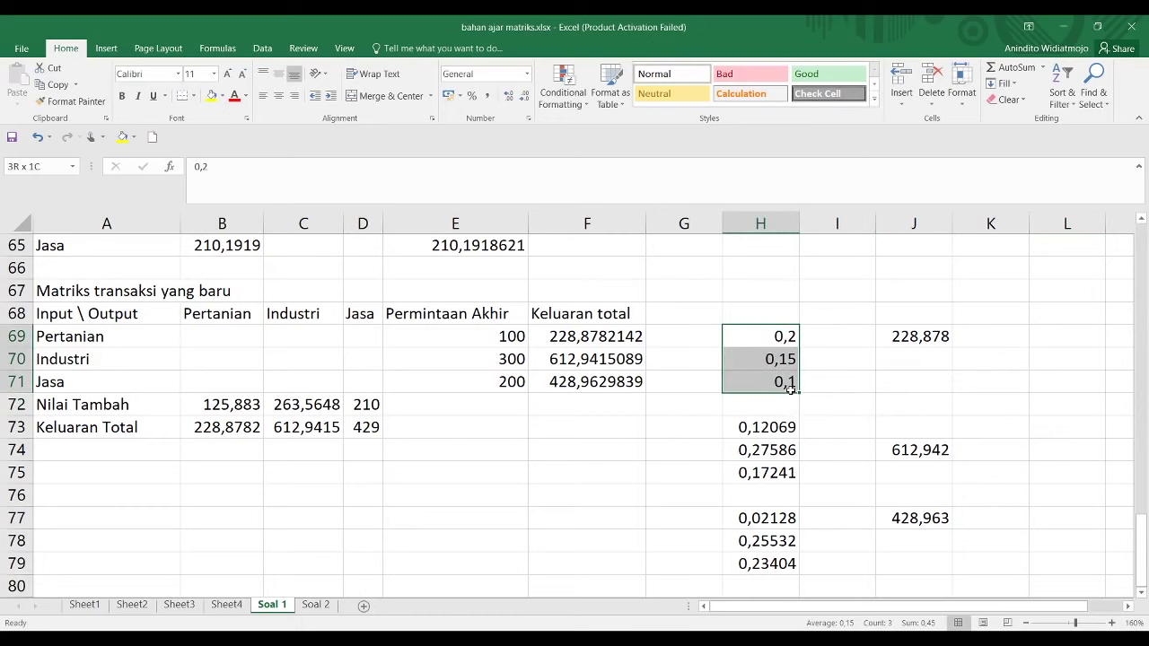
# Fill L69:L71 with the array formula =MMULT(H69:H71;J69), multiplying the Pertanian coefficients by the Pertanian total output
pyautogui.click(907, 337)
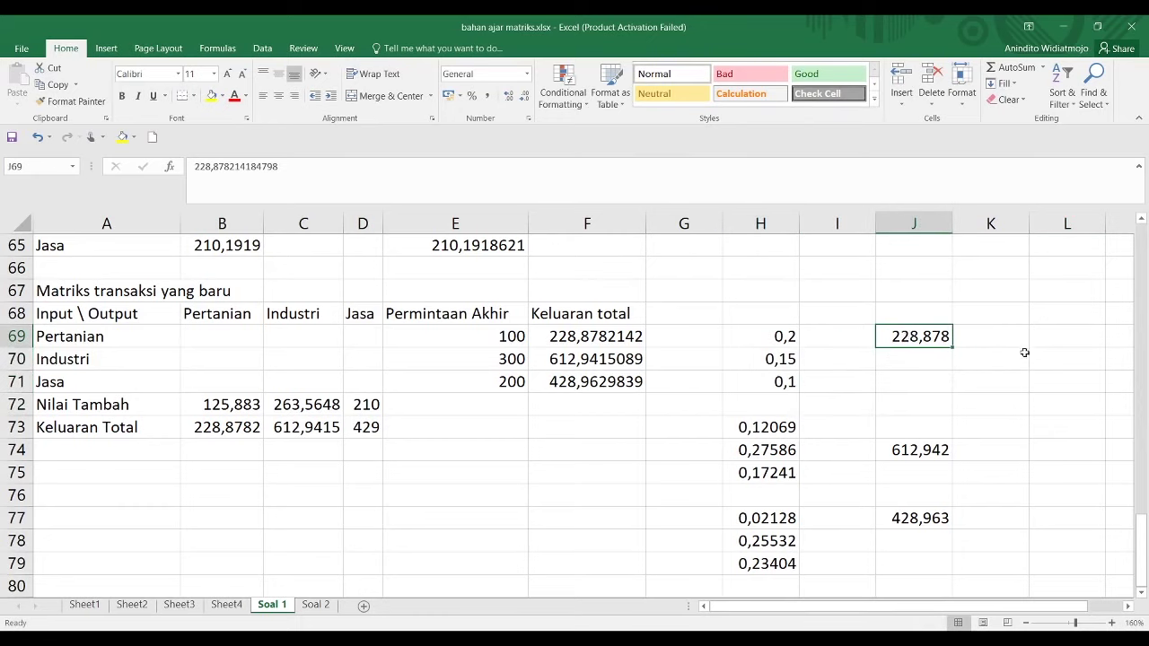
pyautogui.click(1073, 332)
pyautogui.moveTo(1073, 332); pyautogui.dragTo(1084, 380)
pyautogui.write('=mmult')
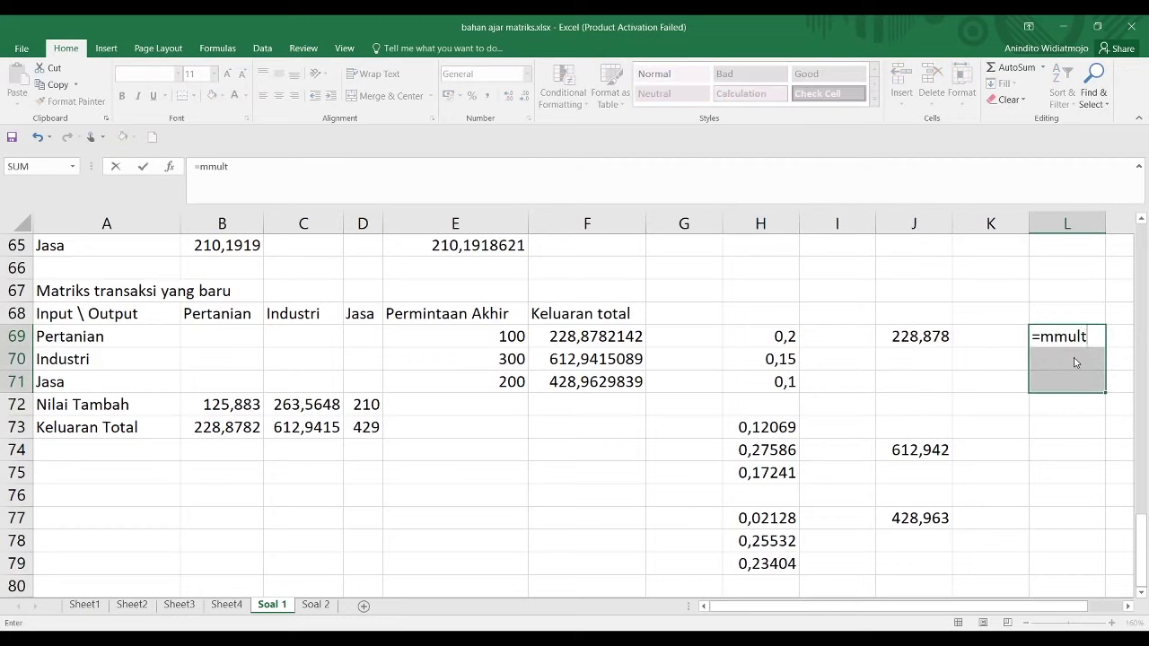
pyautogui.press('Tab')
pyautogui.moveTo(777, 334); pyautogui.dragTo(778, 379)
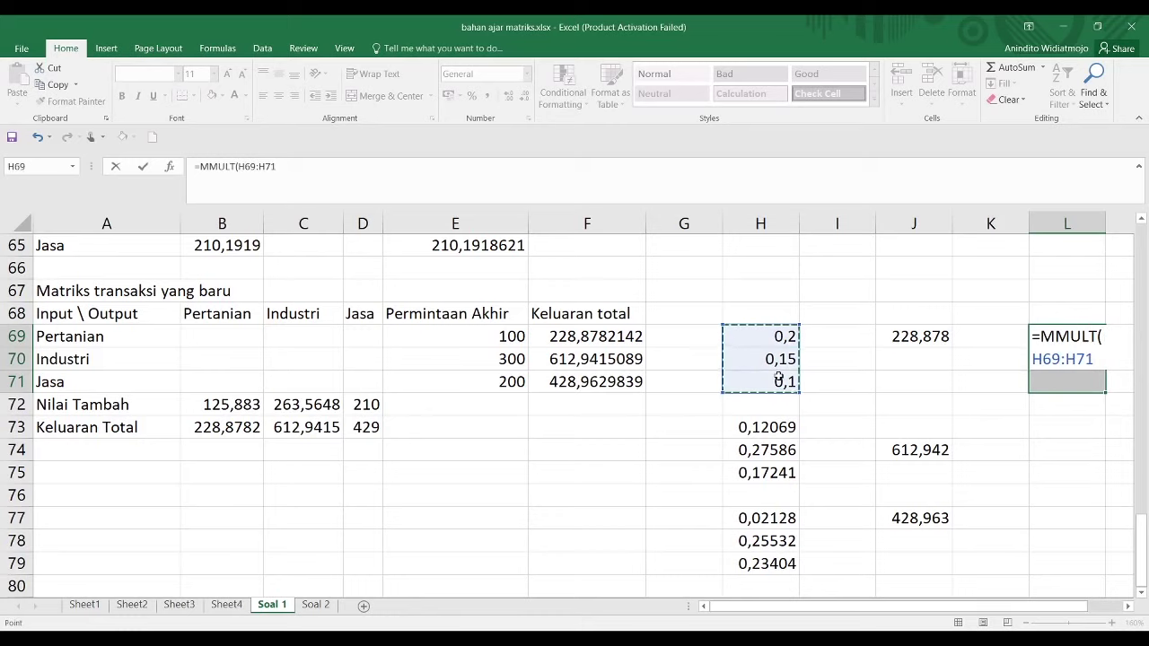
pyautogui.write(';')
pyautogui.click(911, 339)
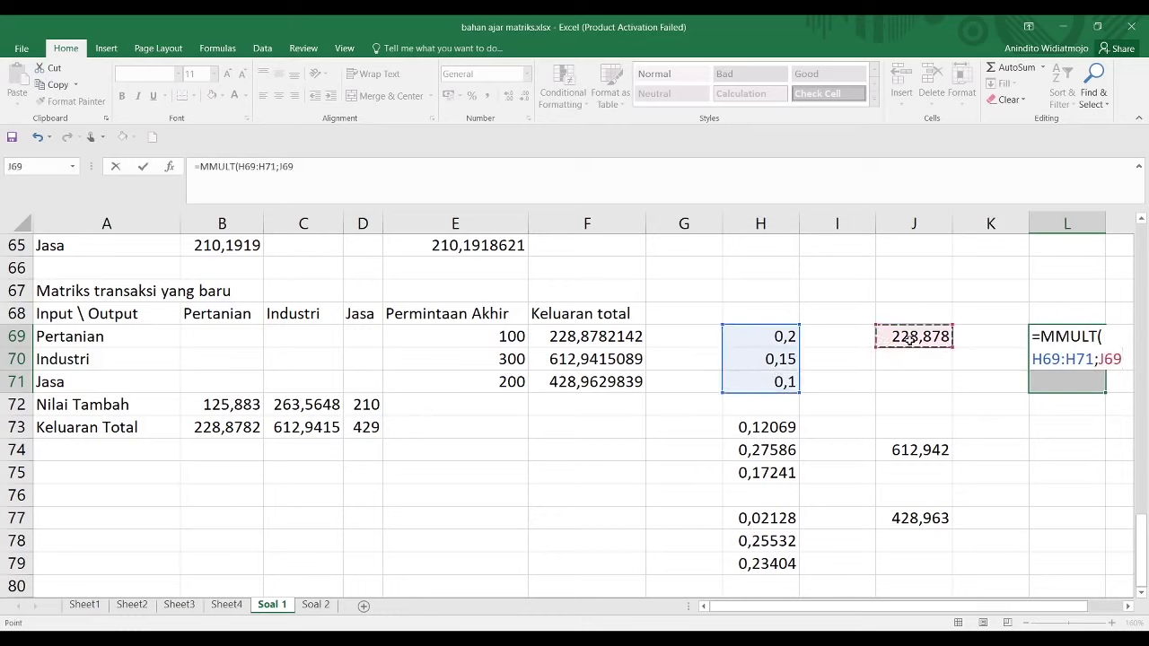
pyautogui.hotkey('ctrl', 'shift', 'Return')
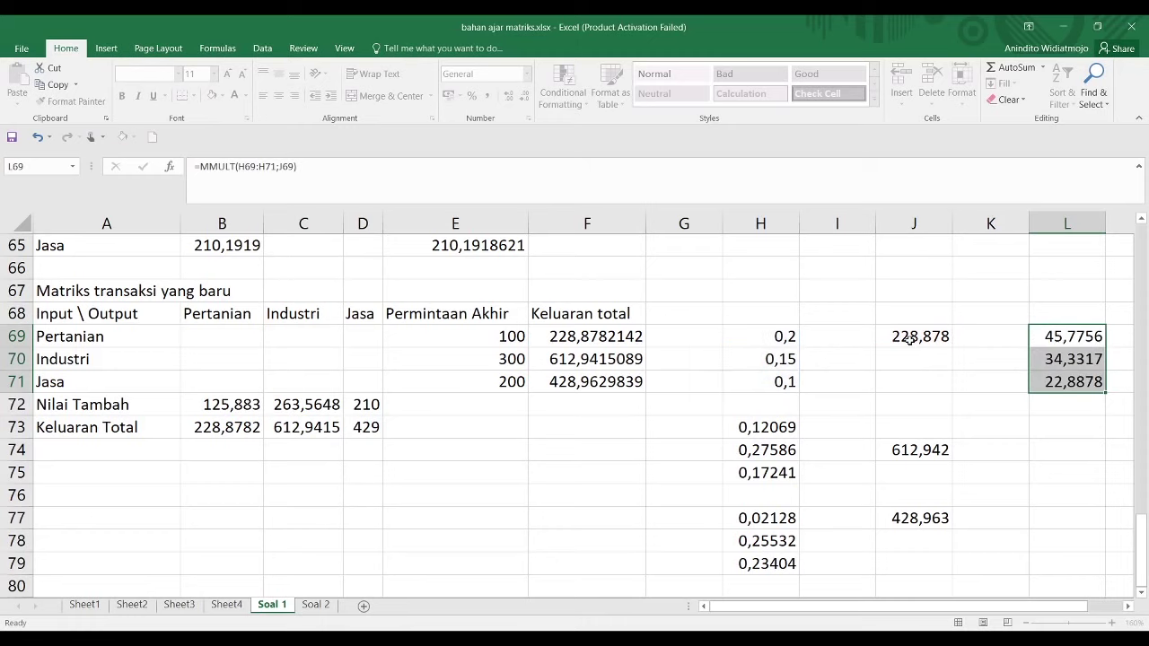
# Move the Industri total output from J74 up to J73, level with the first Industri coefficient
pyautogui.click(1052, 435)
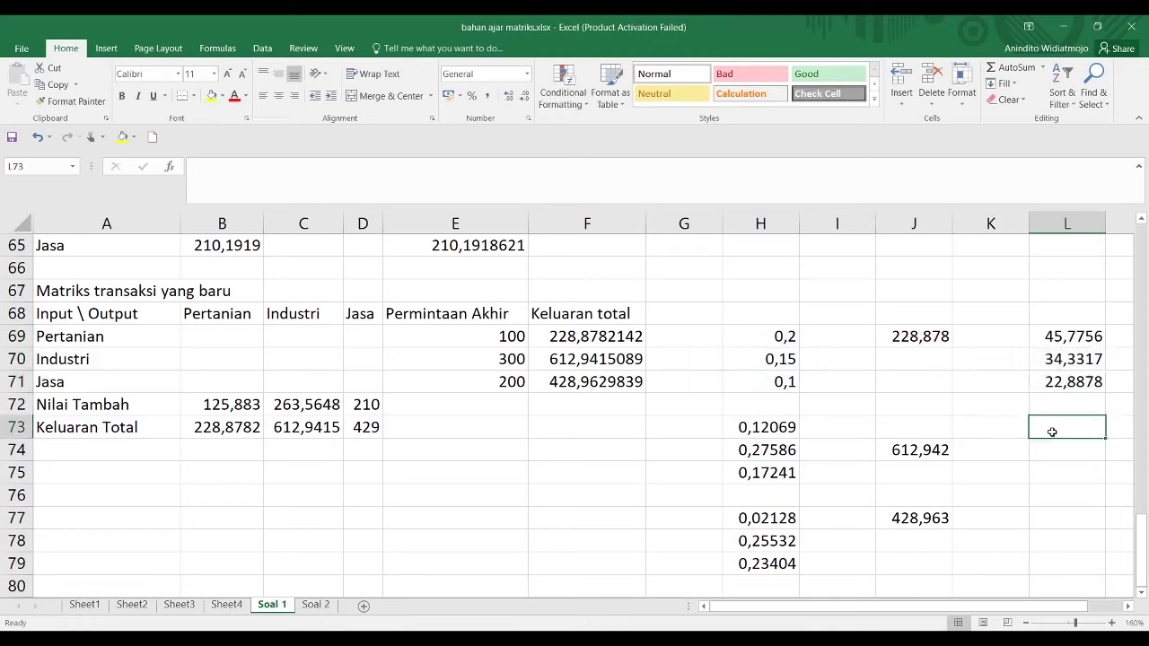
pyautogui.click(923, 445)
pyautogui.moveTo(923, 443); pyautogui.dragTo(923, 421)
pyautogui.click(1089, 431)
pyautogui.write('=mmul')
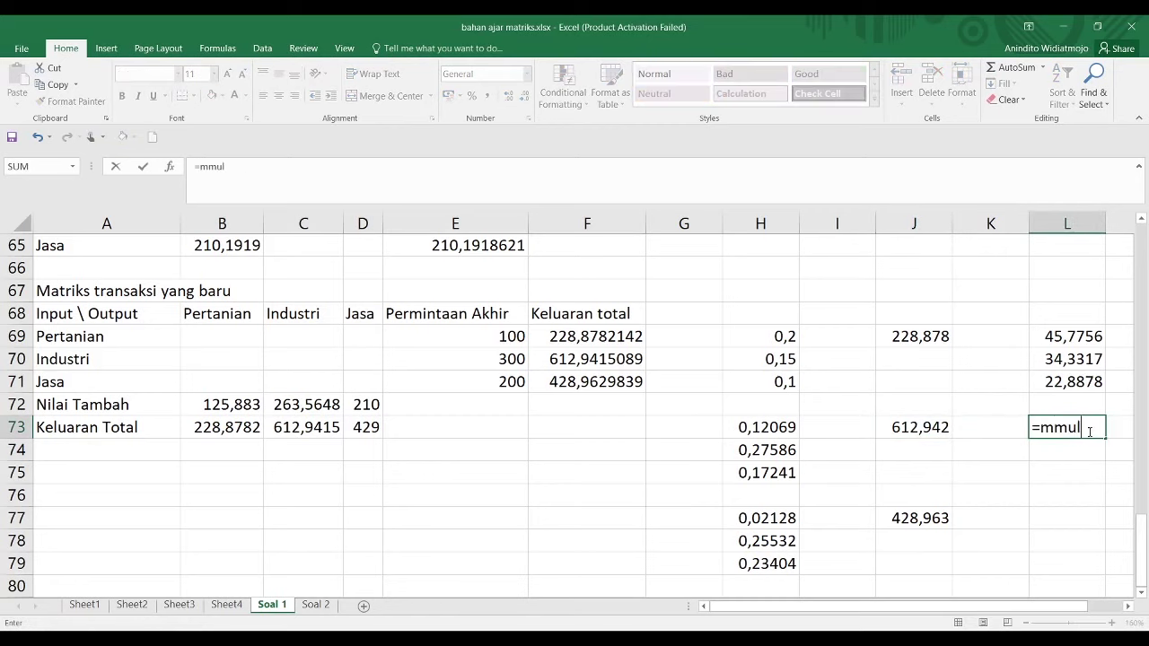
pyautogui.write('t')
pyautogui.press('Tab')
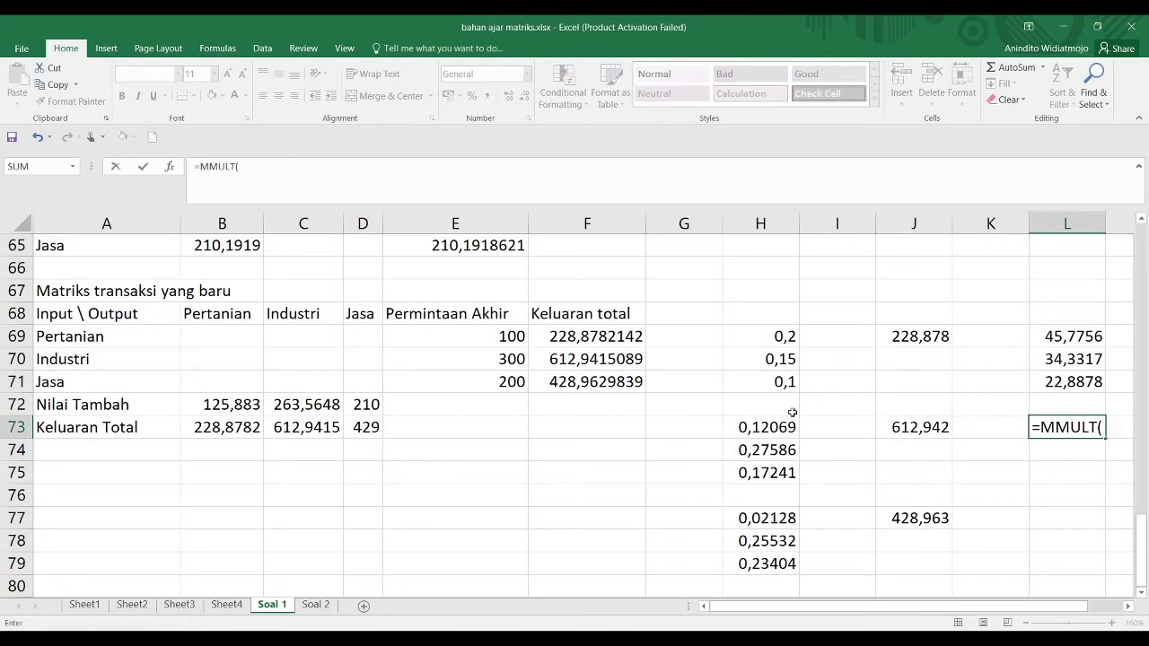
pyautogui.moveTo(768, 434); pyautogui.dragTo(768, 473)
pyautogui.write(';')
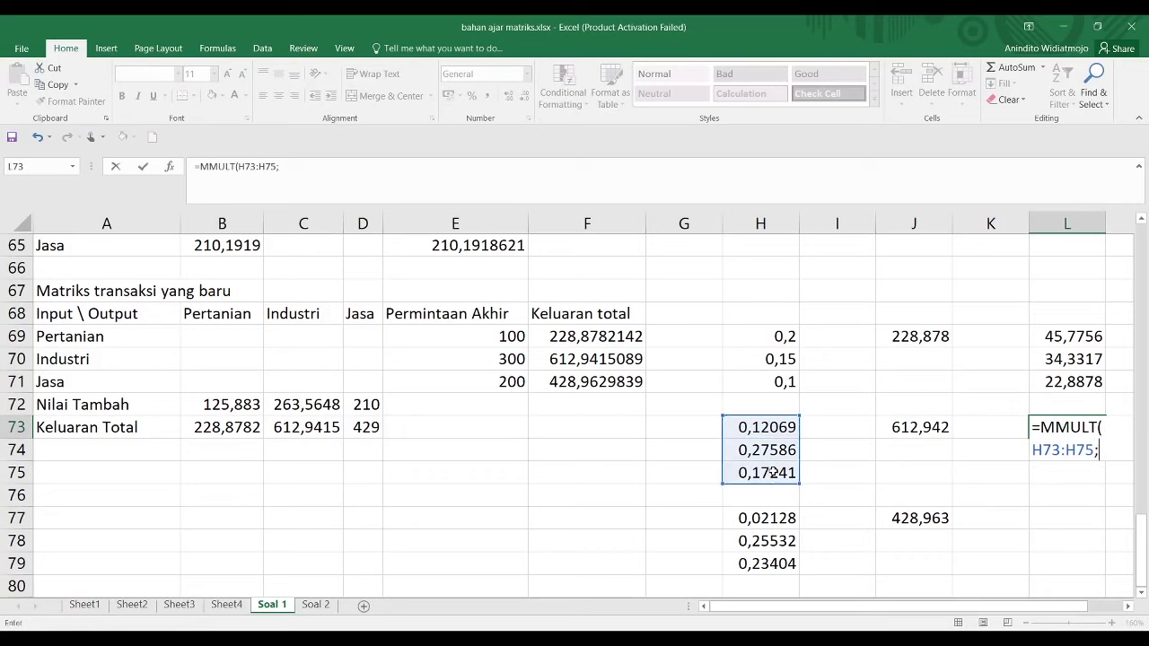
pyautogui.click(897, 427)
pyautogui.write(')')
pyautogui.hotkey('ctrl', 'shift', 'Return')
pyautogui.press('F2')
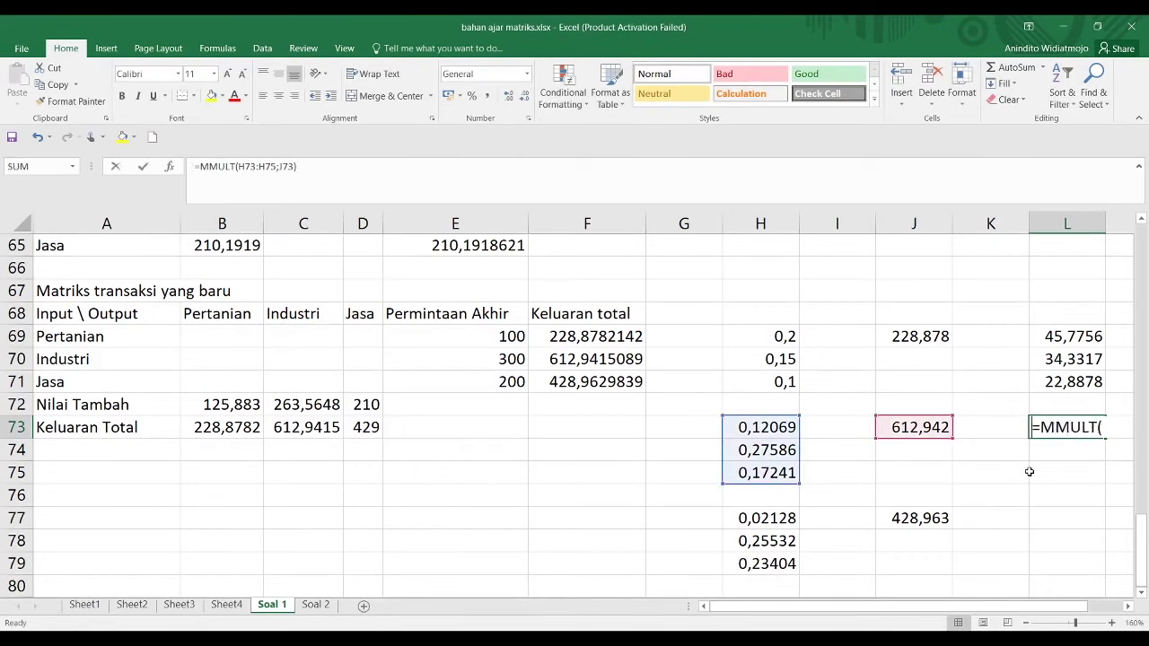
pyautogui.press('Escape')
pyautogui.press('Delete')
# Fill L73:L75 with the array formula =MMULT(H73:H75;J73), multiplying the Industri coefficients by the Industri total output
pyautogui.click(1052, 484)
pyautogui.moveTo(1066, 429); pyautogui.dragTo(1075, 473)
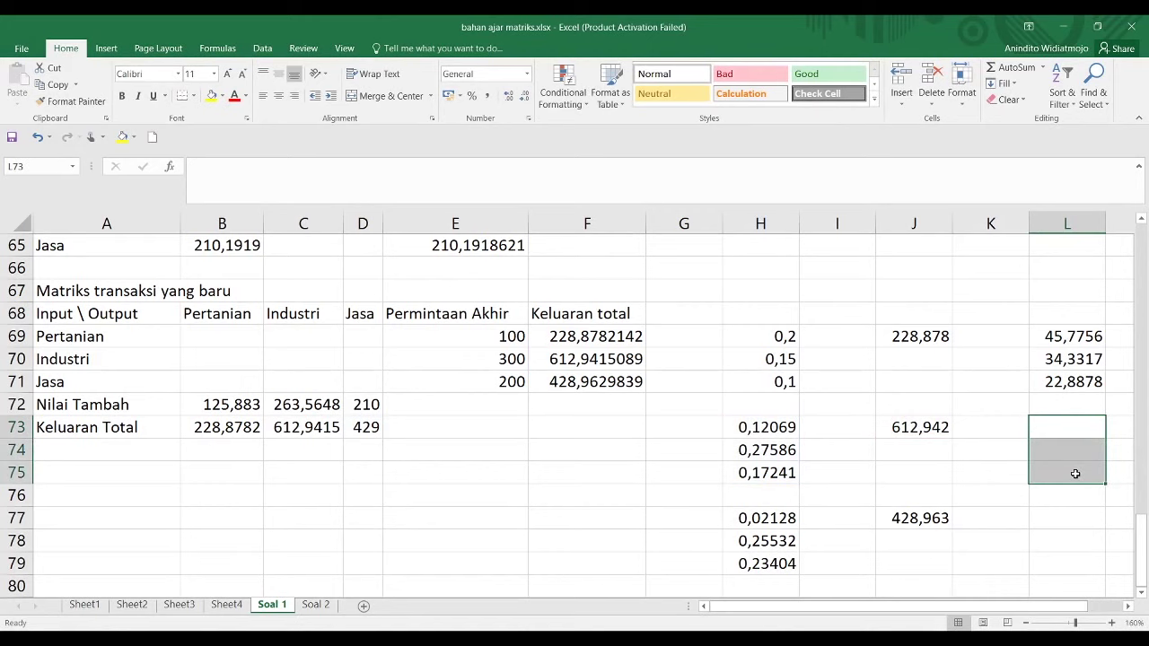
pyautogui.write('=mmult')
pyautogui.press('Tab')
pyautogui.moveTo(775, 425); pyautogui.dragTo(781, 473)
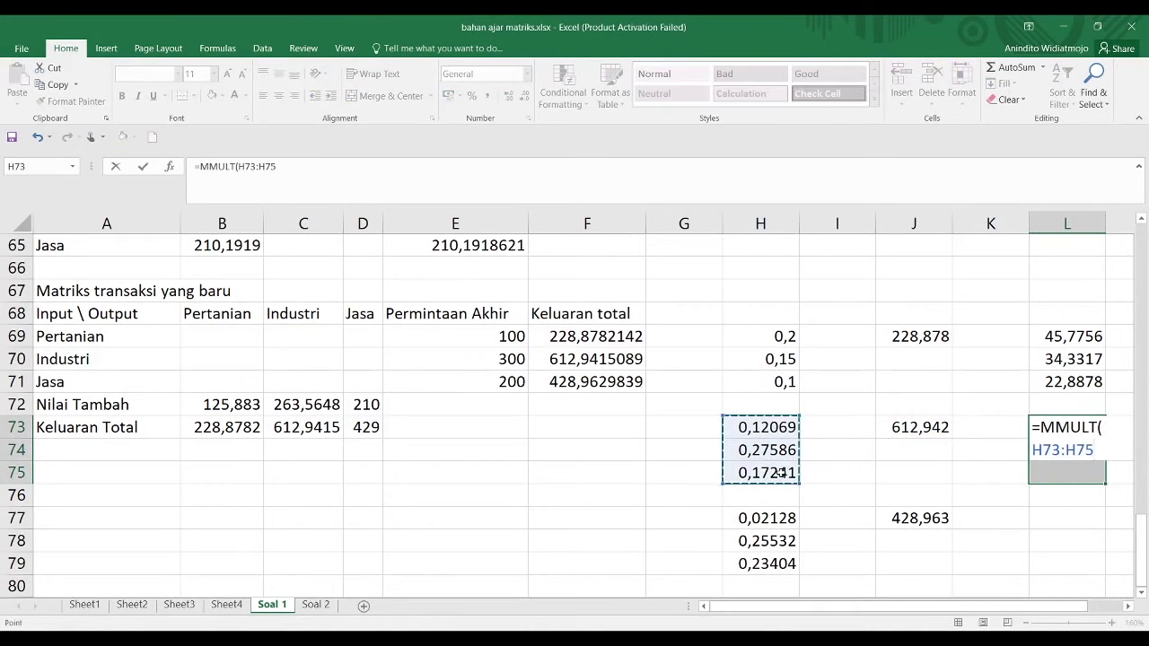
pyautogui.write(';')
pyautogui.click(898, 427)
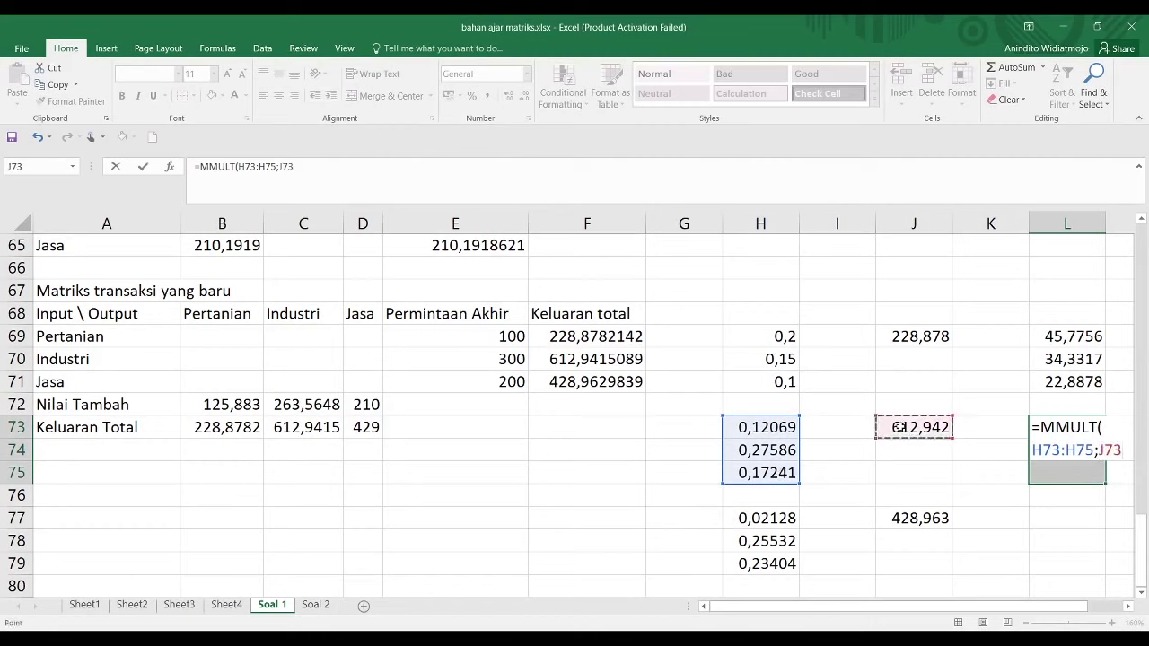
pyautogui.hotkey('ctrl', 'shift', 'Return')
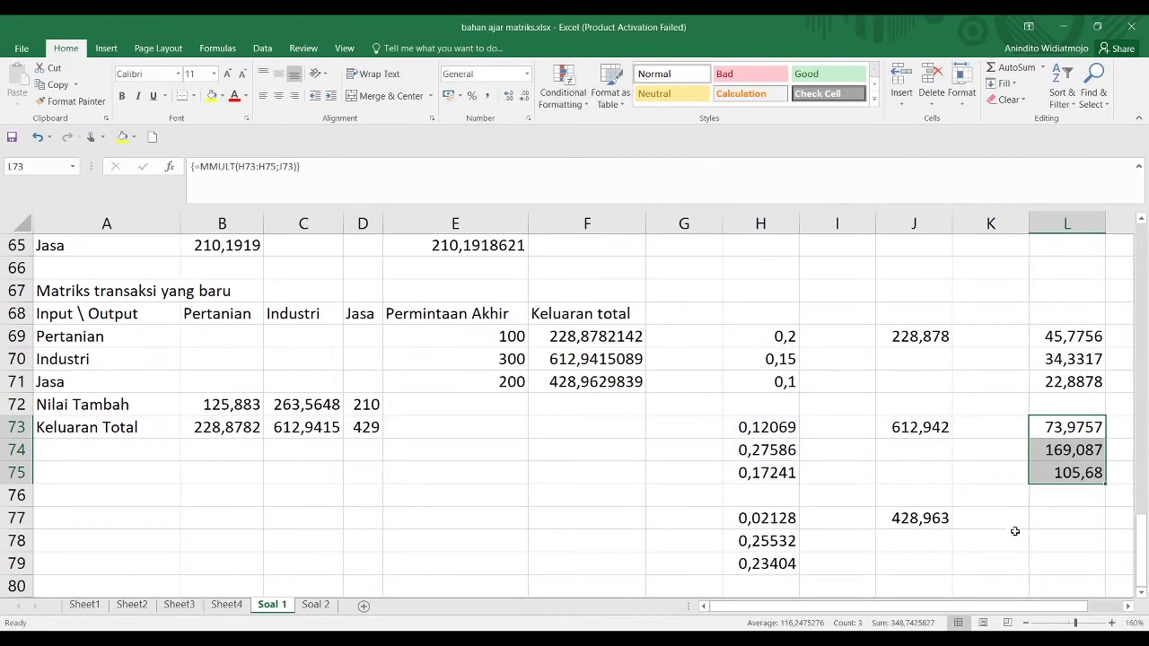
pyautogui.click(1053, 517)
pyautogui.write('=mmul')
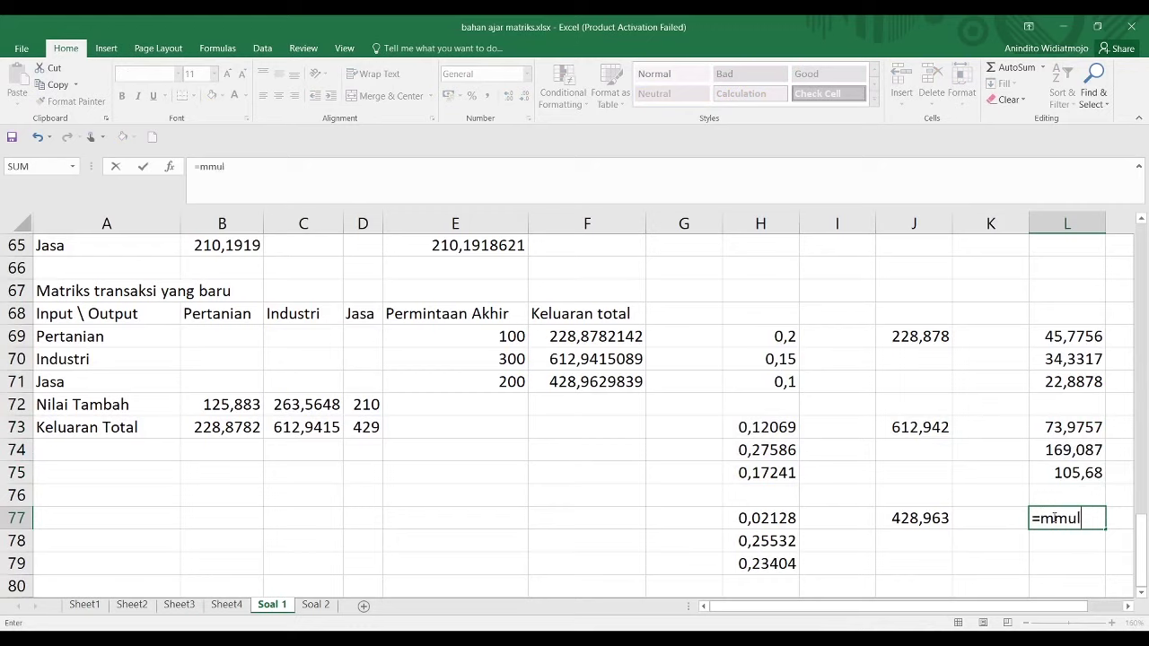
pyautogui.press('Tab')
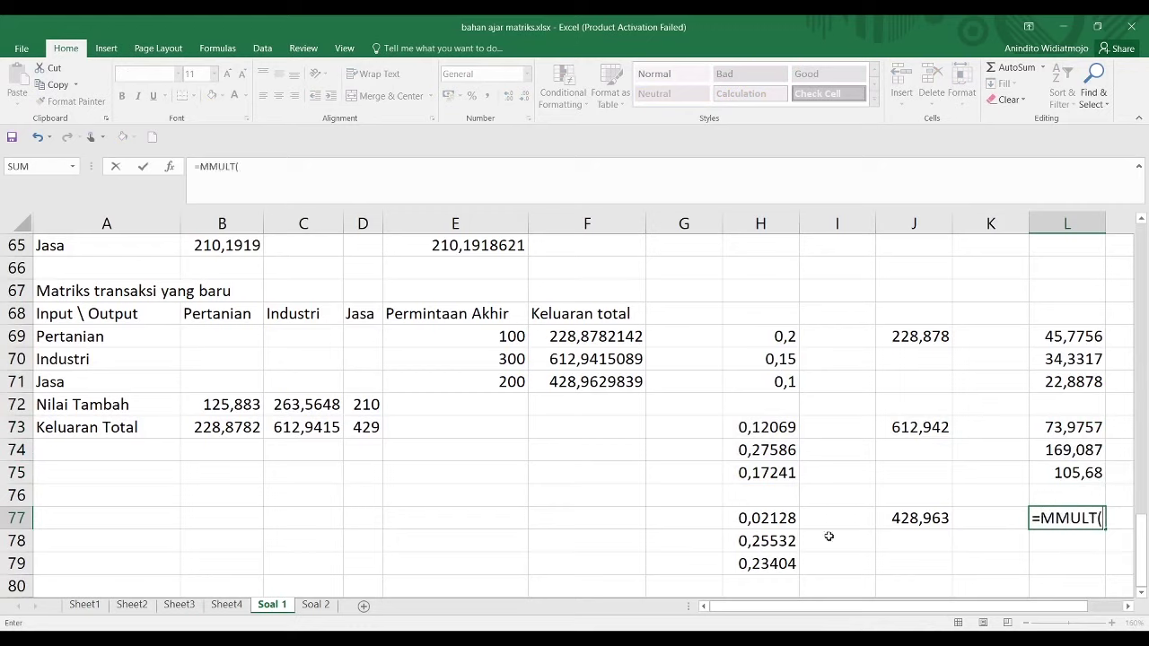
pyautogui.moveTo(785, 518); pyautogui.dragTo(787, 563)
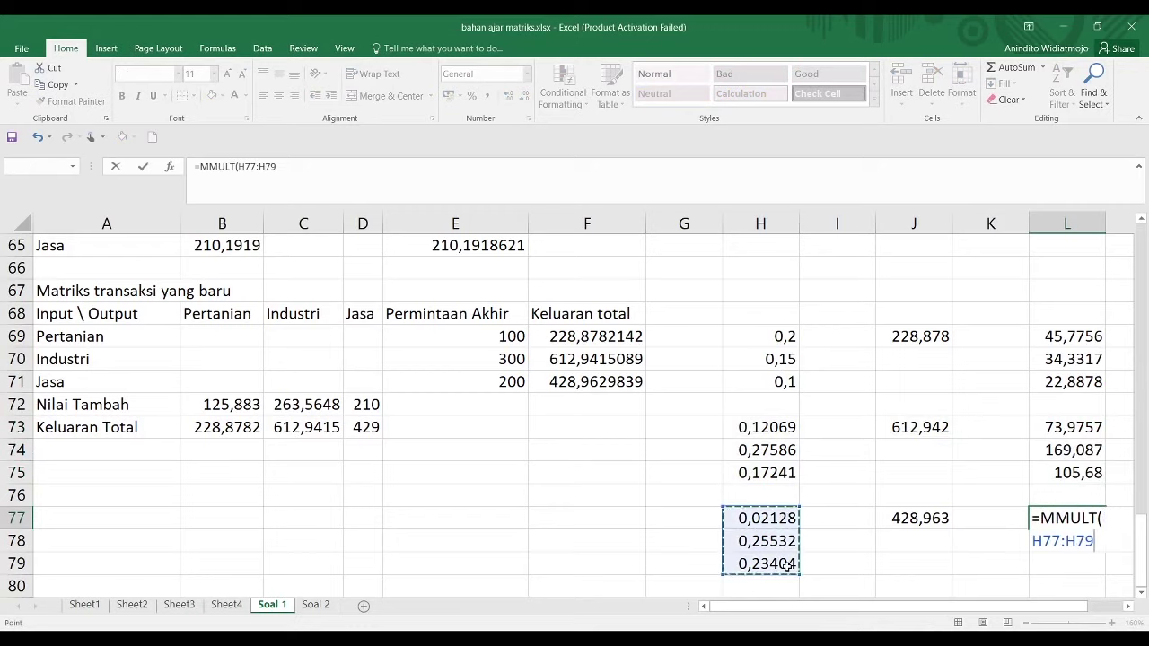
pyautogui.press('BackSpace')
pyautogui.press('BackSpace')
pyautogui.press('BackSpace')
pyautogui.press('BackSpace')
pyautogui.press('BackSpace')
pyautogui.press('BackSpace')
pyautogui.press('BackSpace')
pyautogui.press('BackSpace')
pyautogui.press('BackSpace')
pyautogui.press('BackSpace')
pyautogui.press('BackSpace')
pyautogui.press('BackSpace')
pyautogui.press('BackSpace')
pyautogui.press('BackSpace')
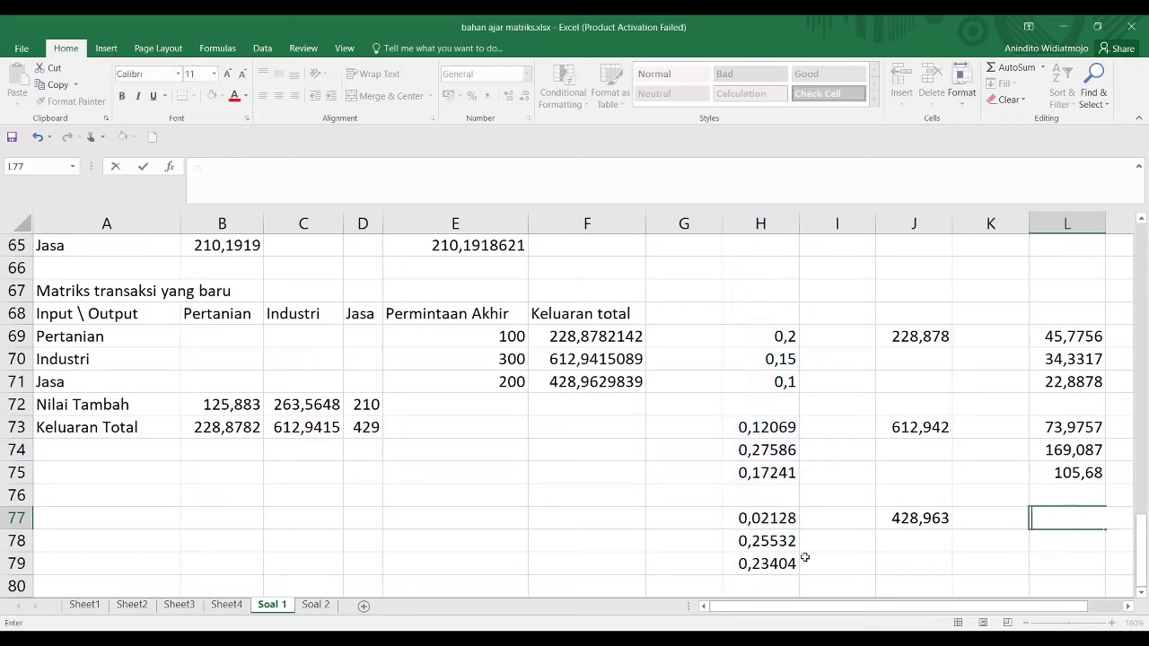
pyautogui.click(902, 544)
# Fill L77:L79 with the array formula =MMULT(H77:H79;J77), multiplying the Jasa coefficients by the Jasa total output
pyautogui.moveTo(1057, 519); pyautogui.dragTo(1059, 559)
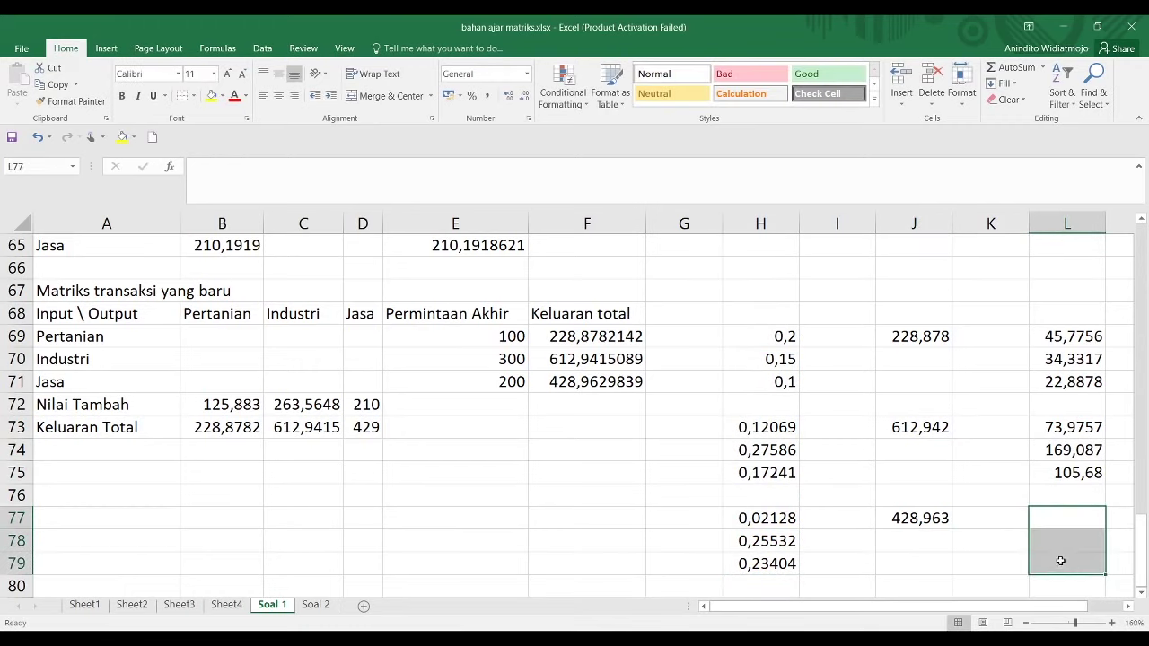
pyautogui.write('=mmu')
pyautogui.press('Tab')
pyautogui.moveTo(789, 521); pyautogui.dragTo(791, 565)
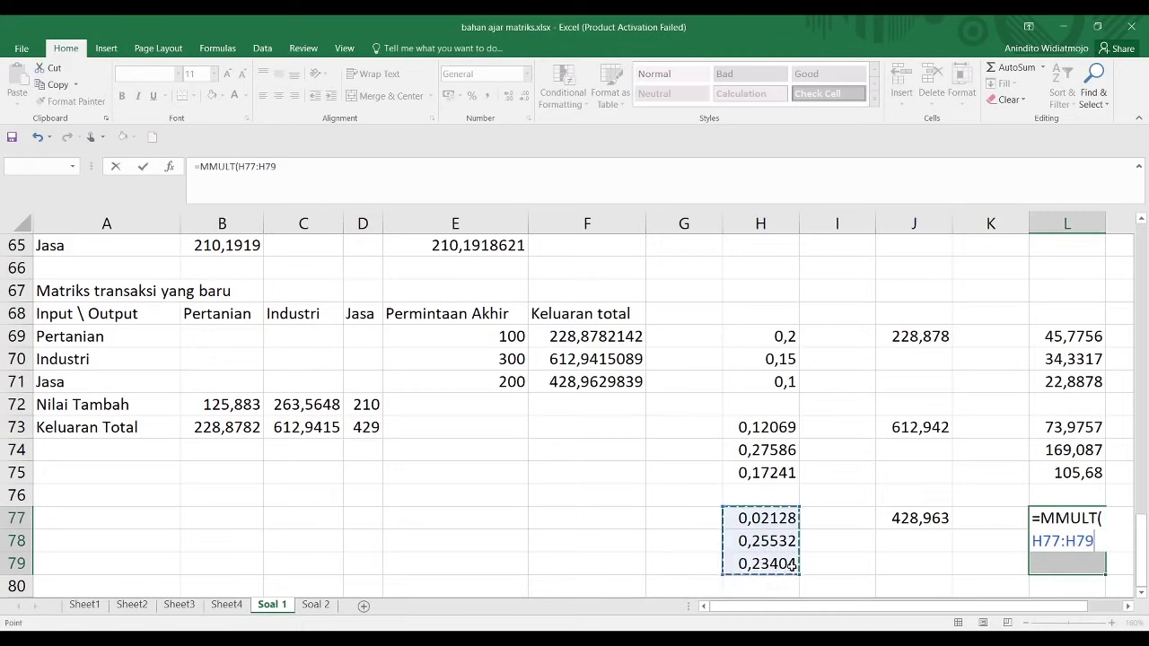
pyautogui.write(';')
pyautogui.click(938, 505)
pyautogui.click(934, 519)
pyautogui.hotkey('ctrl', 'shift', 'Return')
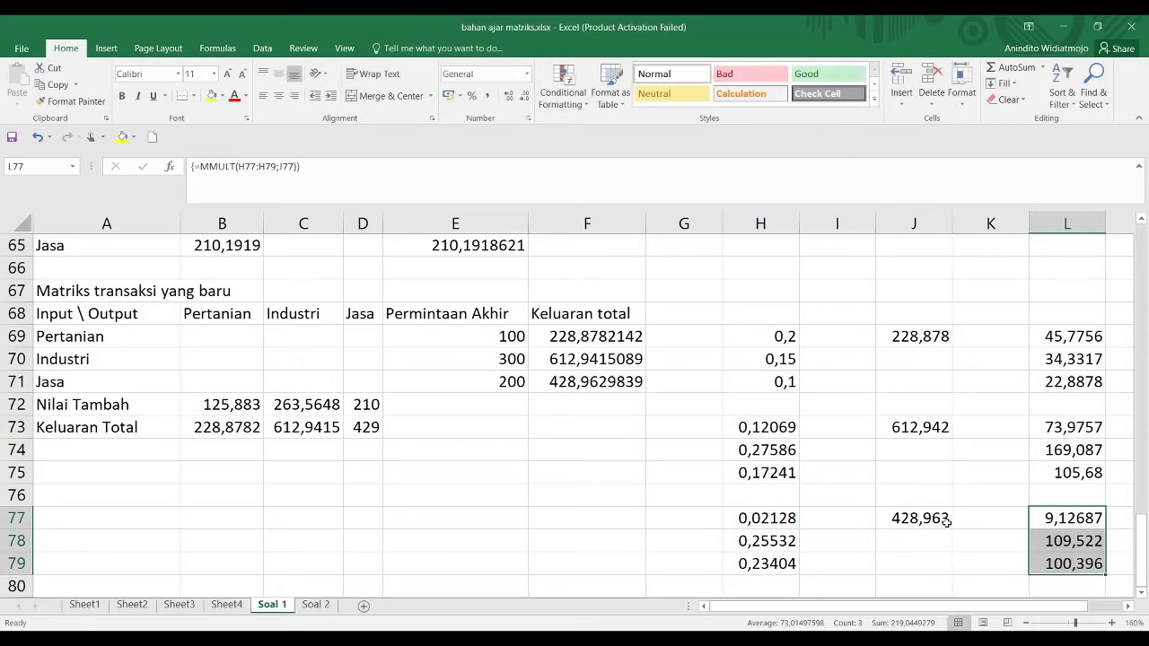
# Copy the MMULT results in L69:L79 and paste them as plain values into M69:M79
pyautogui.click(1056, 469)
pyautogui.press('Right')
pyautogui.press('Right')
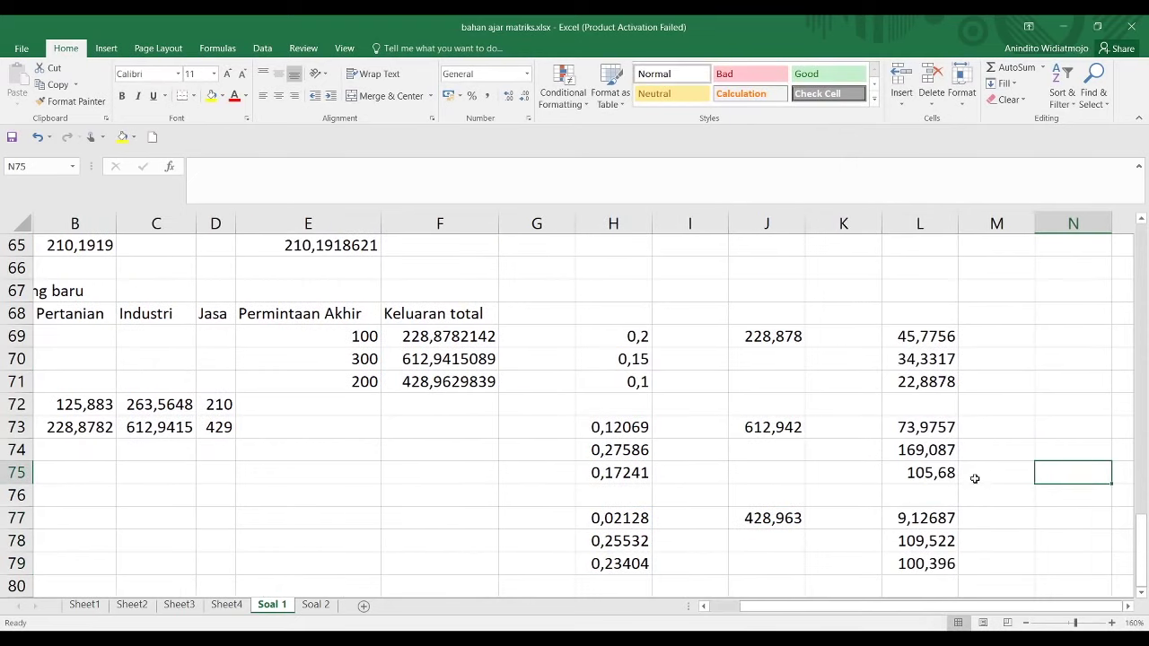
pyautogui.moveTo(927, 336); pyautogui.dragTo(920, 564)
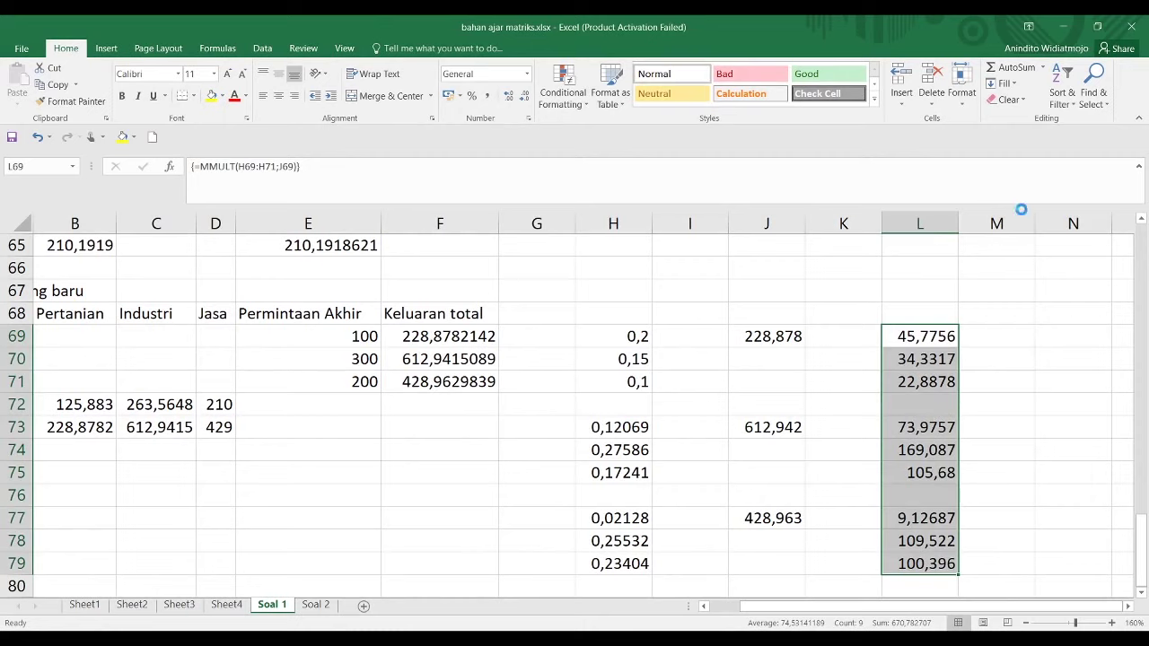
pyautogui.hotkey('ctrl', 'c')
pyautogui.click(987, 340)
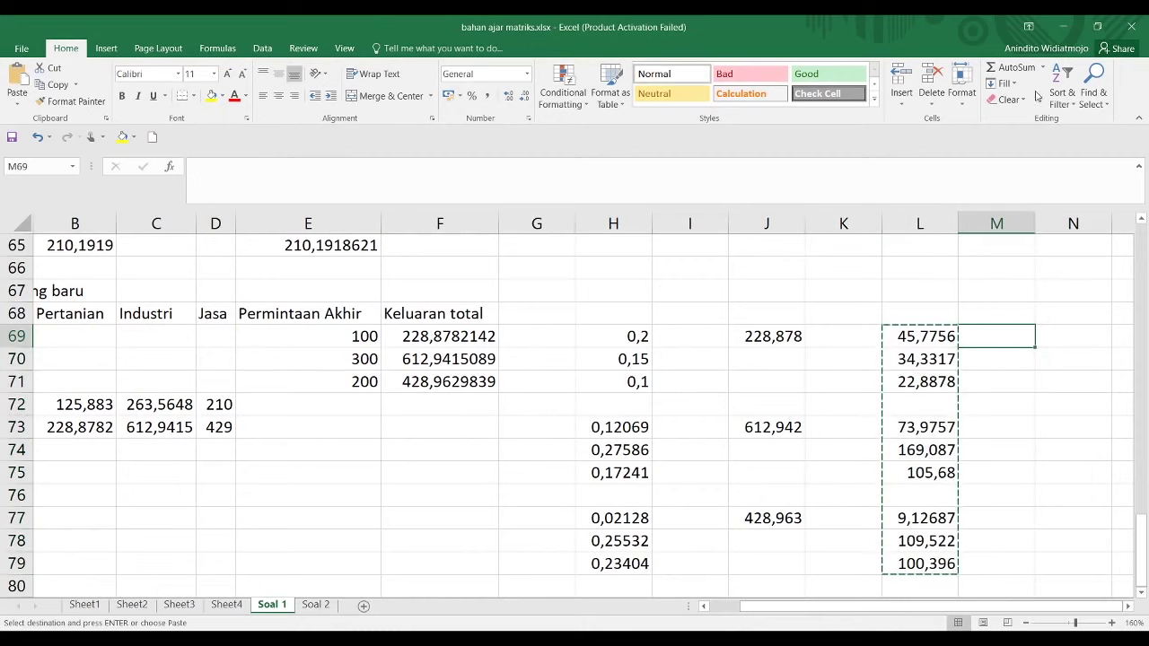
pyautogui.hotkey('ctrl', 'v')
# Move the Pertanian flow values from M69:M71 into the new transaction matrix at B69:B71
pyautogui.click(1068, 359)
pyautogui.moveTo(988, 379); pyautogui.dragTo(828, 353)
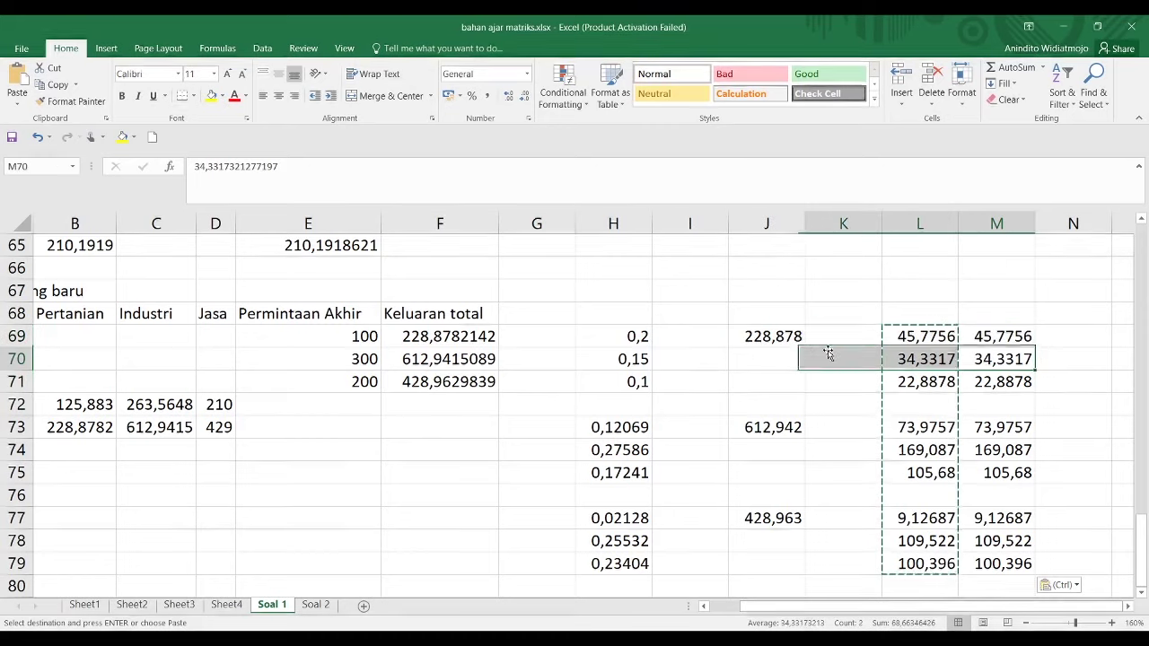
pyautogui.moveTo(1002, 384); pyautogui.dragTo(229, 336)
pyautogui.click(426, 458)
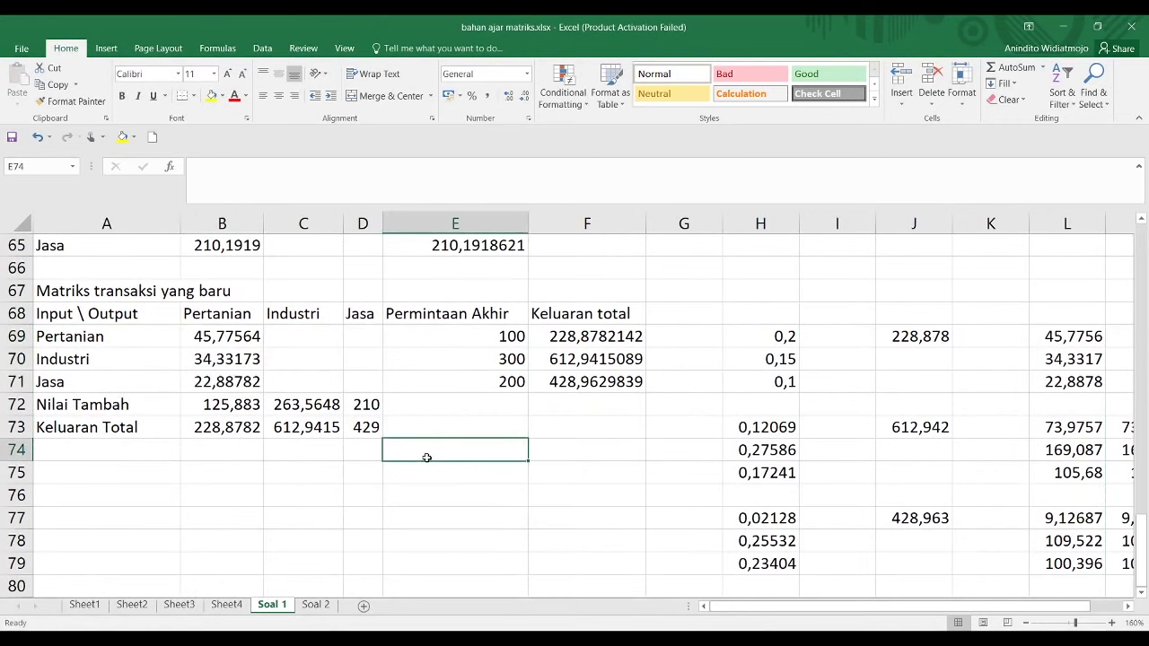
# Move the Industri flow values from M73:M75 to C69:C71 and the Jasa flow values from M77:M79 to D69:D71
pyautogui.click(990, 476)
pyautogui.hscroll(1, 948, 429)
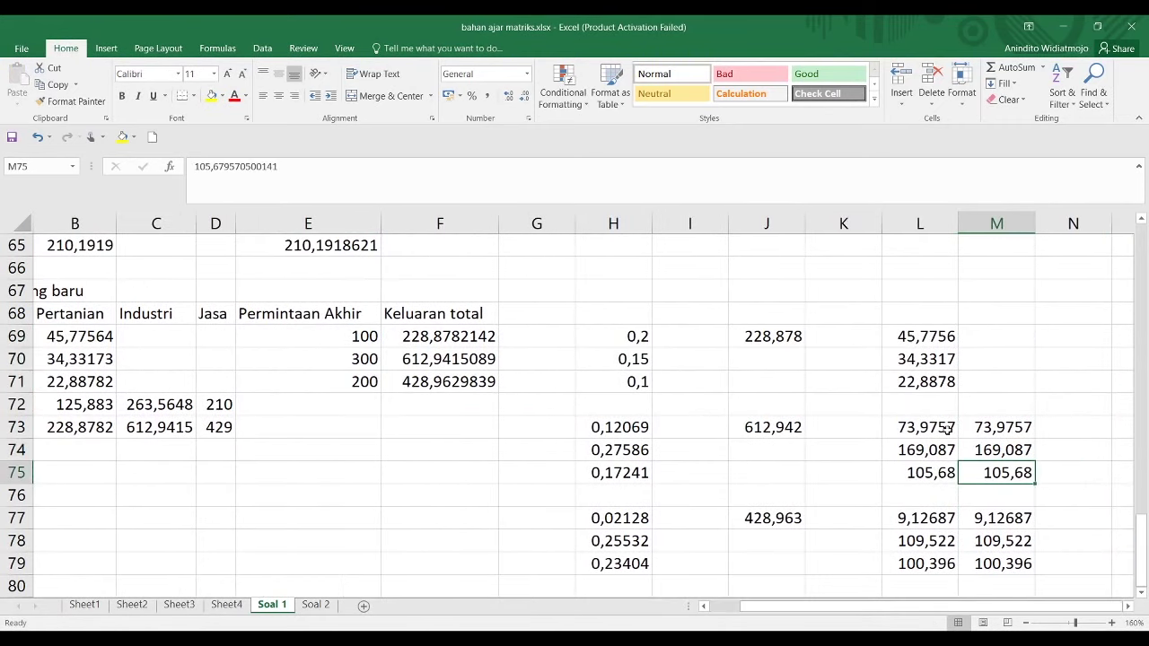
pyautogui.moveTo(975, 426); pyautogui.dragTo(1004, 474)
pyautogui.moveTo(982, 420); pyautogui.dragTo(156, 343)
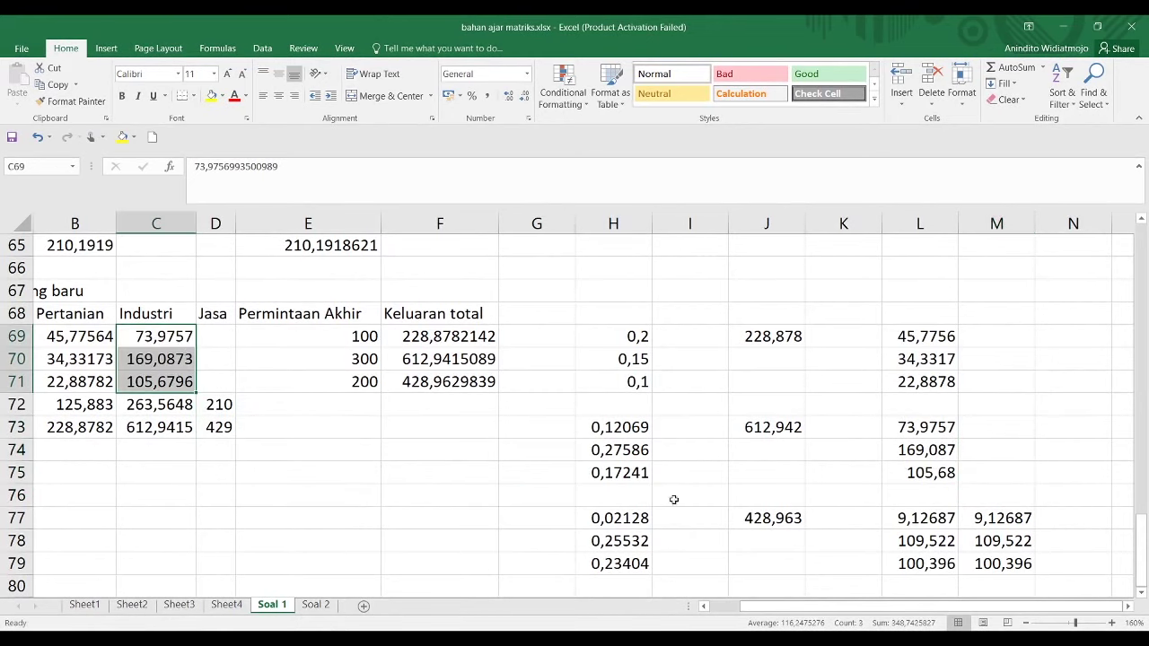
pyautogui.scroll(-1, 942, 536)
pyautogui.moveTo(996, 495); pyautogui.dragTo(218, 279)
pyautogui.click(297, 359)
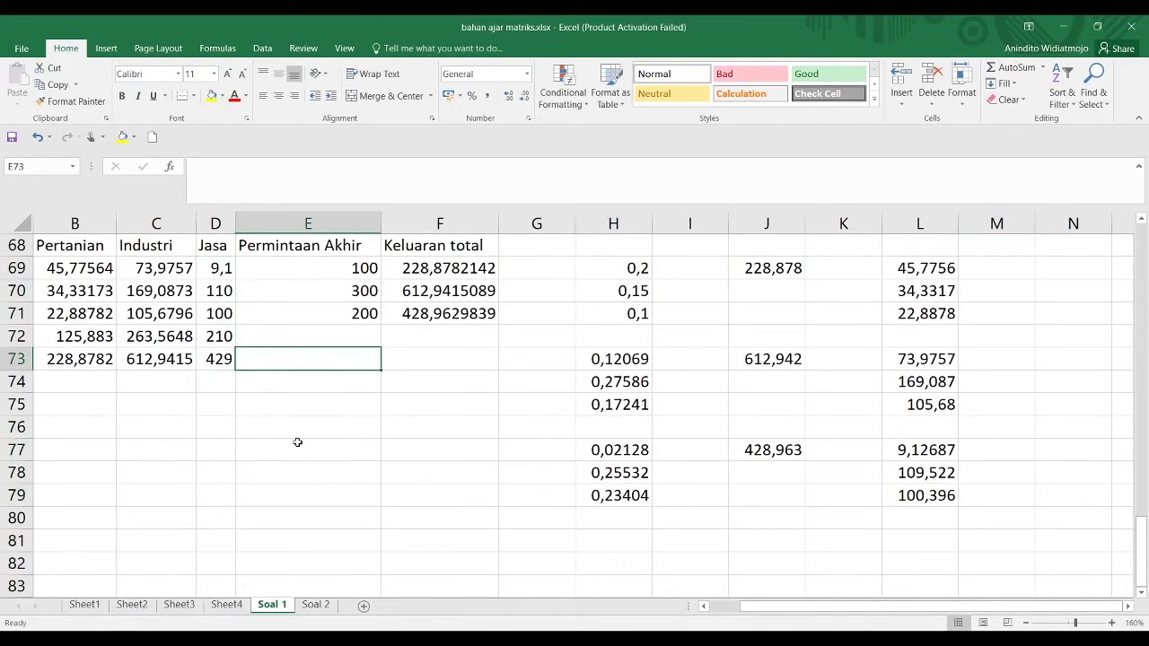
# Format the new transaction matrix values in B69:D73 to show two decimal places
pyautogui.press('Left')
pyautogui.press('Left')
pyautogui.press('Left')
pyautogui.press('Left')
pyautogui.moveTo(366, 360); pyautogui.dragTo(256, 266)
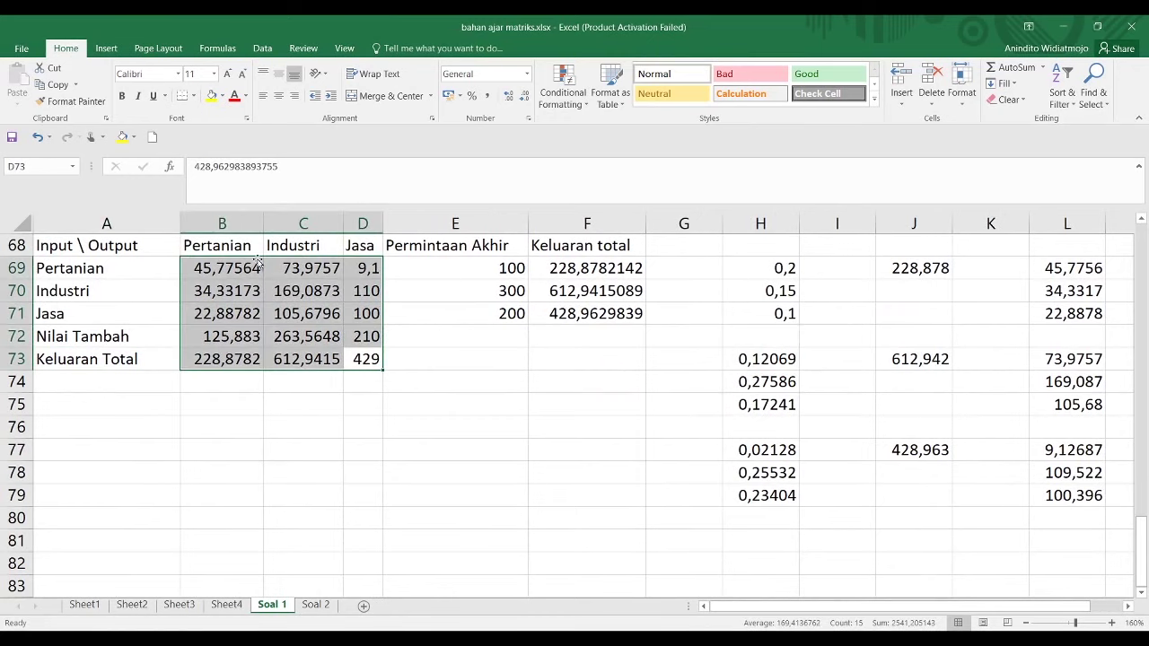
pyautogui.click(522, 96)
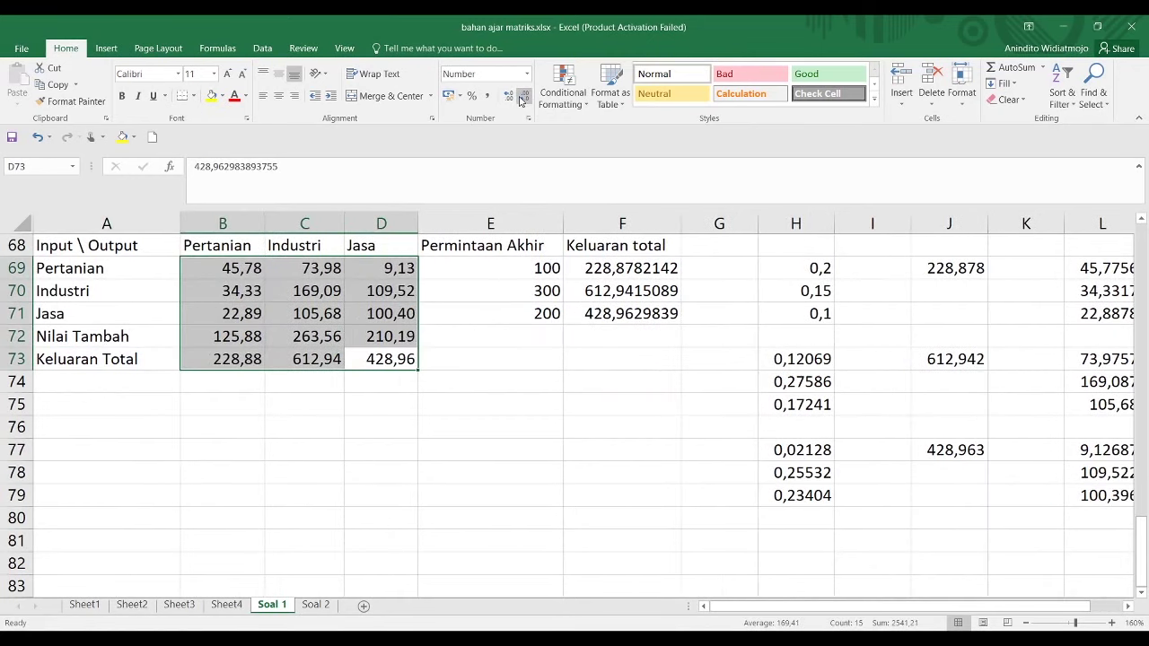
pyautogui.moveTo(490, 245); pyautogui.dragTo(490, 587)
pyautogui.click(279, 423)
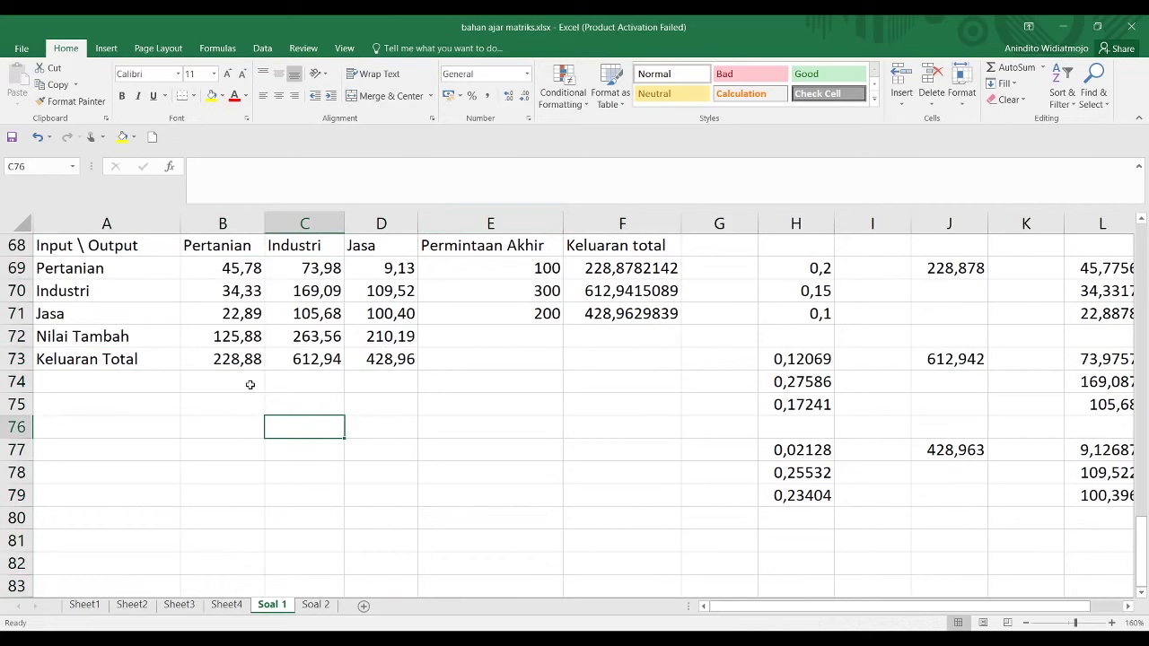
# Check the sums of row B69:E69 and columns B69:B72, C69:C72 and D69:D72 against the matching total outputs
pyautogui.click(216, 359)
pyautogui.click(317, 363)
pyautogui.click(379, 362)
pyautogui.scroll(2, 379, 368)
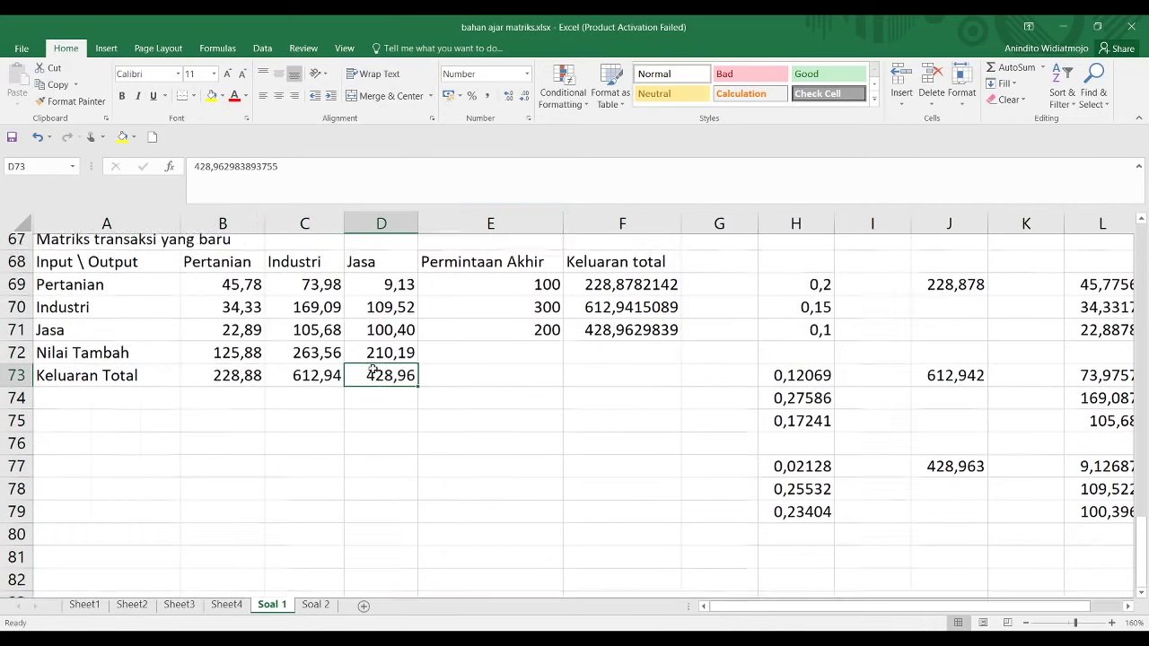
pyautogui.moveTo(241, 402); pyautogui.dragTo(498, 405)
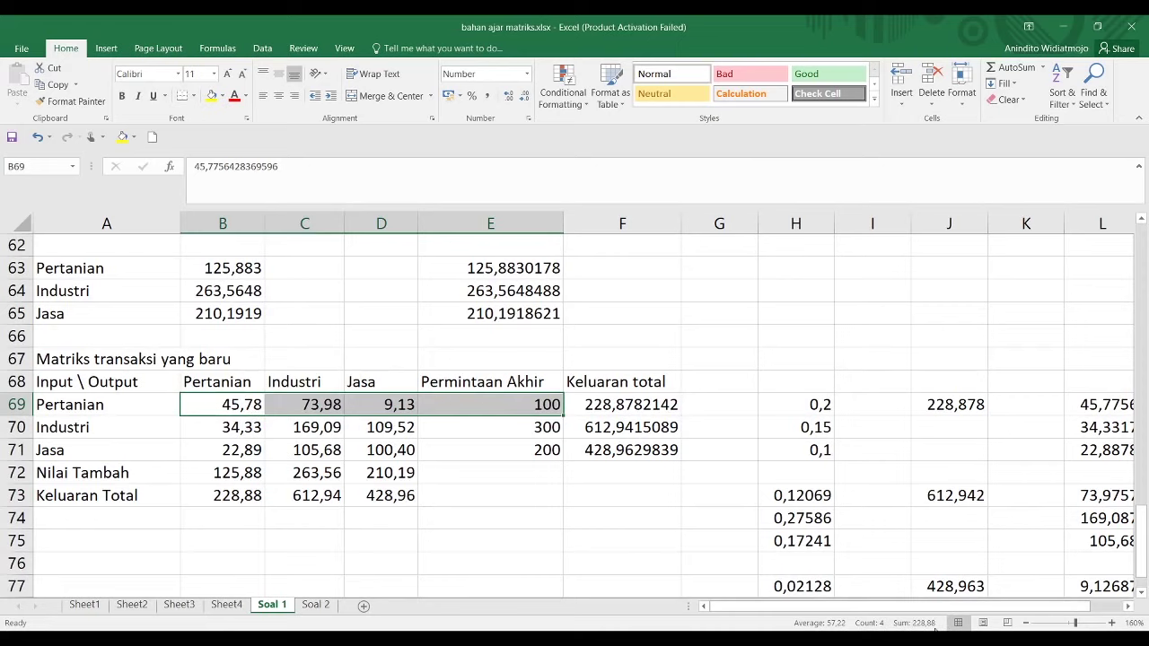
pyautogui.moveTo(215, 429); pyautogui.dragTo(242, 456)
pyautogui.moveTo(242, 408); pyautogui.dragTo(247, 474)
pyautogui.moveTo(321, 474); pyautogui.dragTo(321, 398)
pyautogui.moveTo(413, 406); pyautogui.dragTo(404, 485)
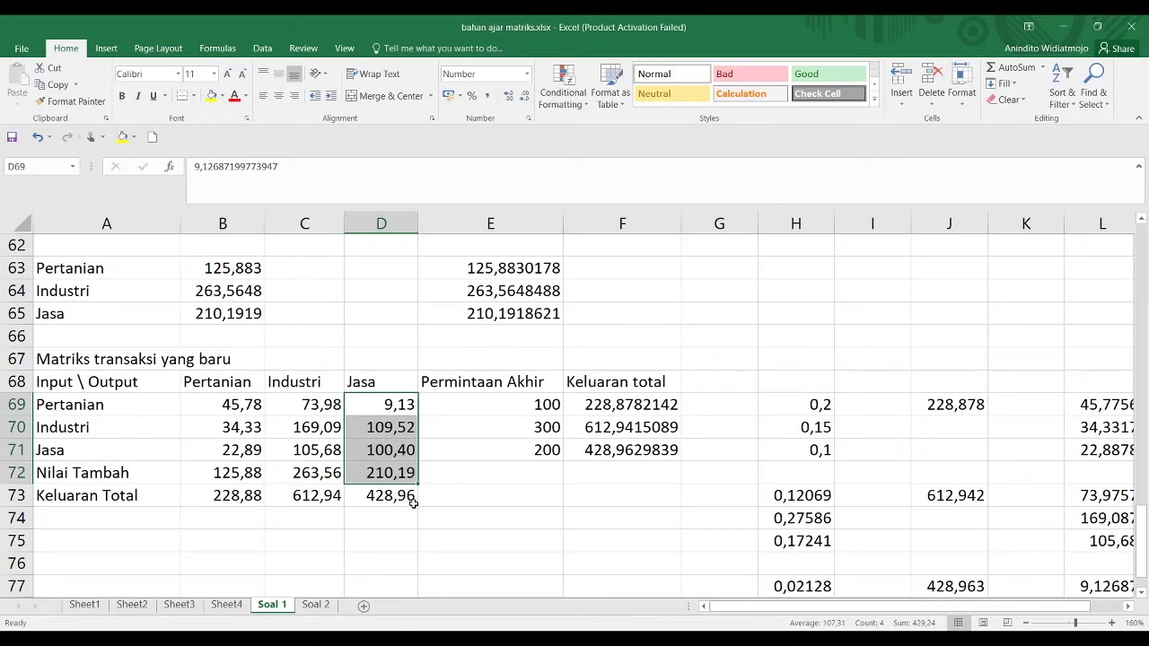
# Show the Jasa column values in D69:D72 with five decimal places to check their sum against the total output in D73
pyautogui.click(406, 503)
pyautogui.moveTo(404, 473); pyautogui.dragTo(399, 404)
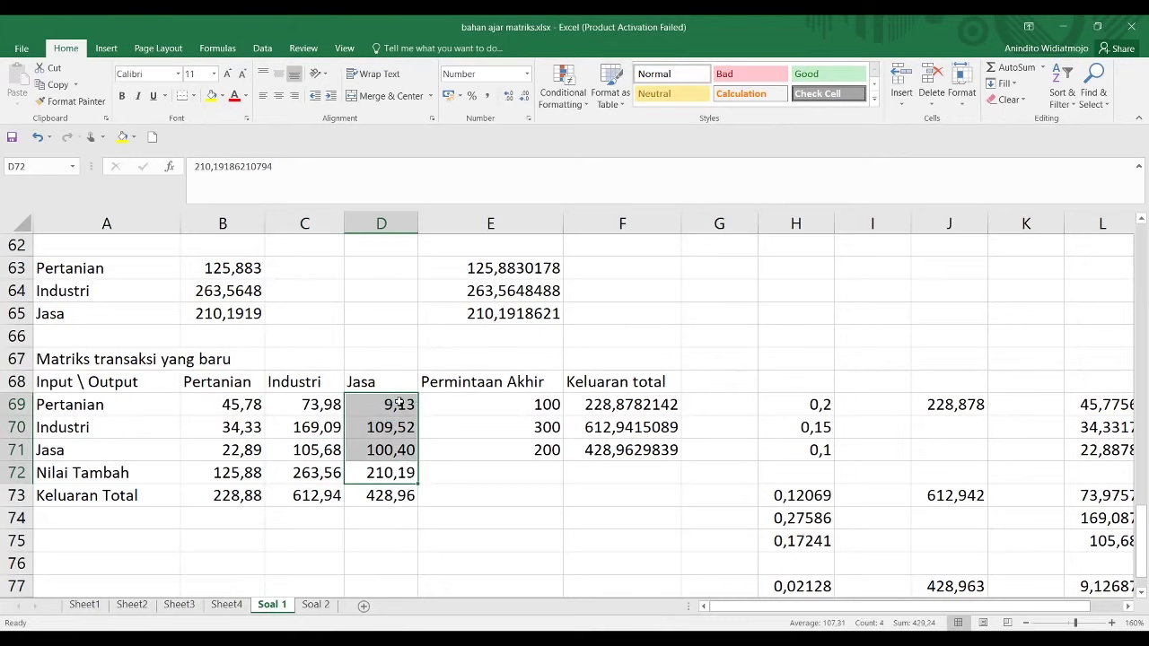
pyautogui.click(509, 96)
pyautogui.click(520, 97)
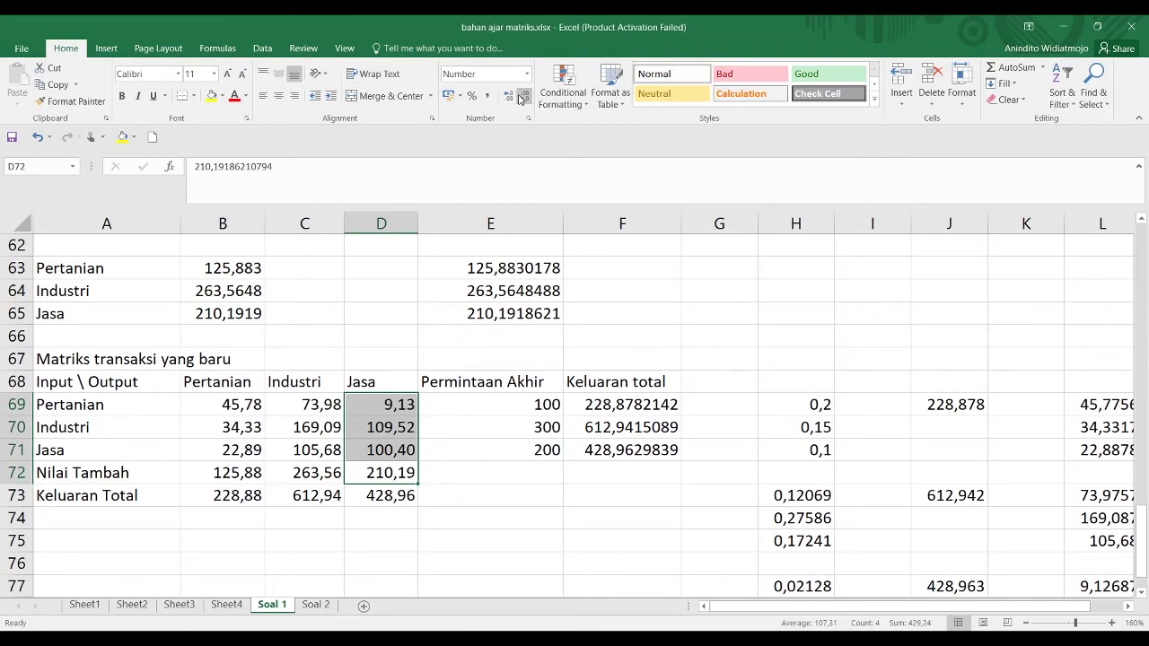
pyautogui.click(509, 97)
pyautogui.click(509, 97)
pyautogui.click(509, 97)
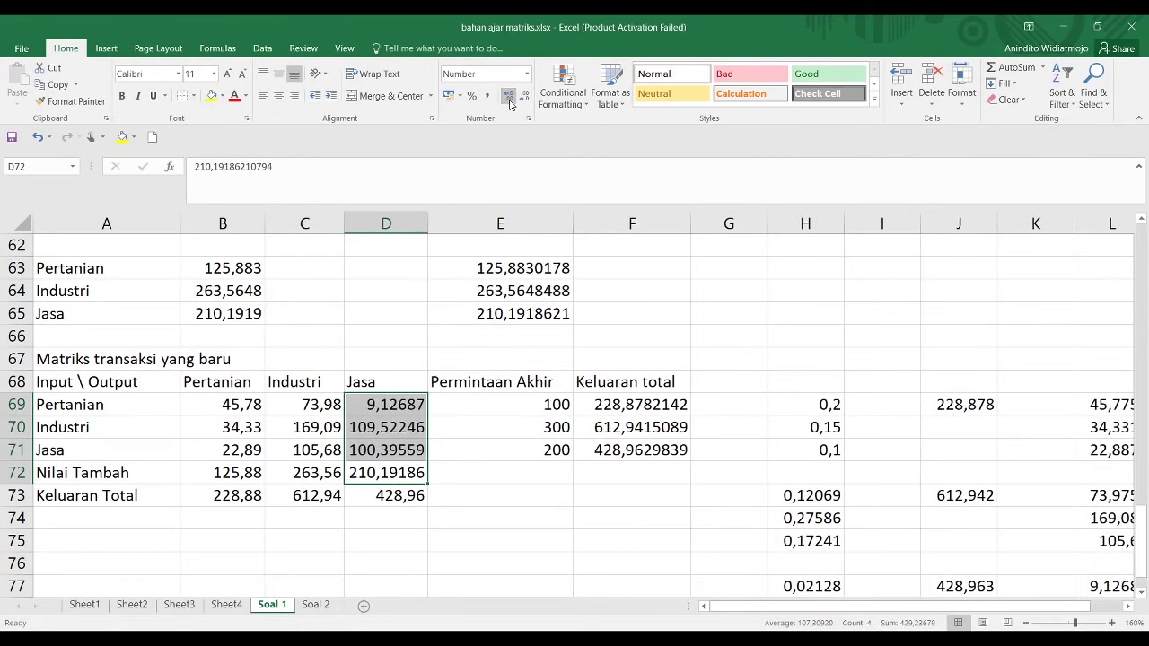
pyautogui.click(397, 496)
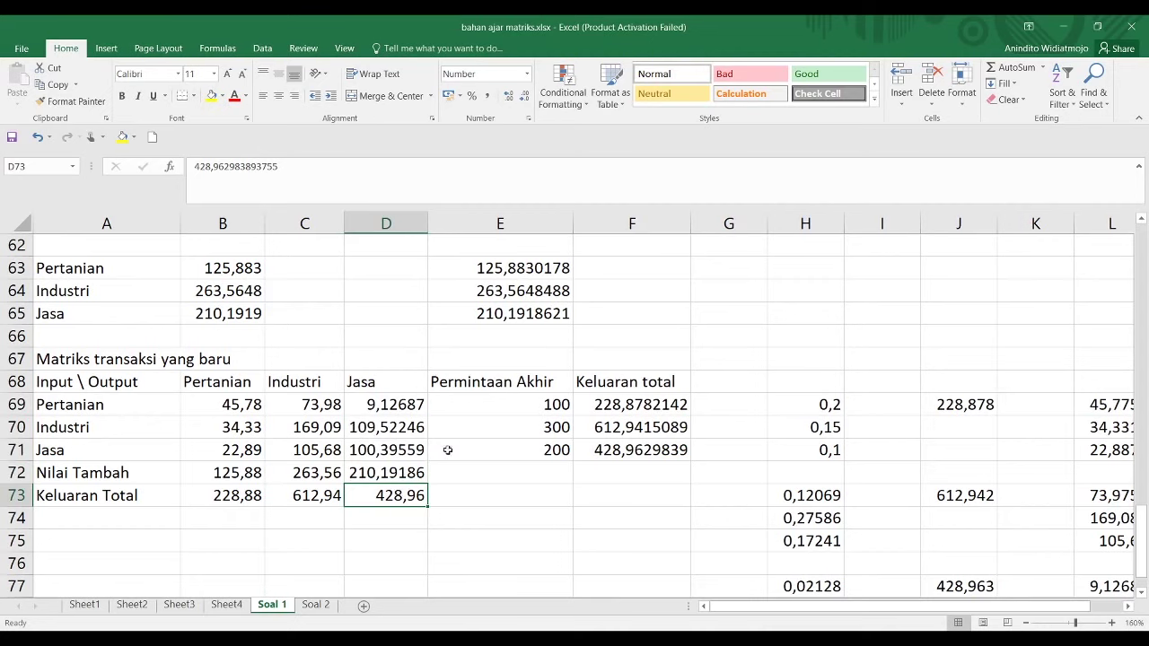
# Format the whole new transaction matrix B69:F73, including final demand and total output, to two decimal places
pyautogui.scroll(-1, 447, 449)
pyautogui.moveTo(251, 337); pyautogui.dragTo(657, 432)
pyautogui.click(507, 98)
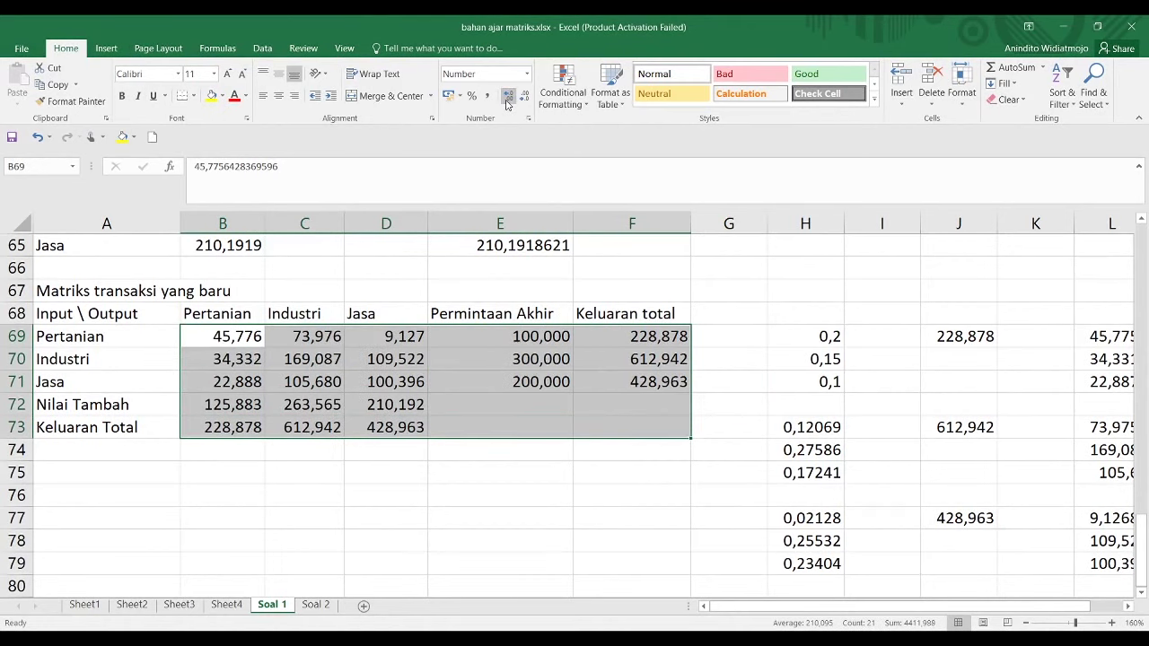
pyautogui.click(507, 97)
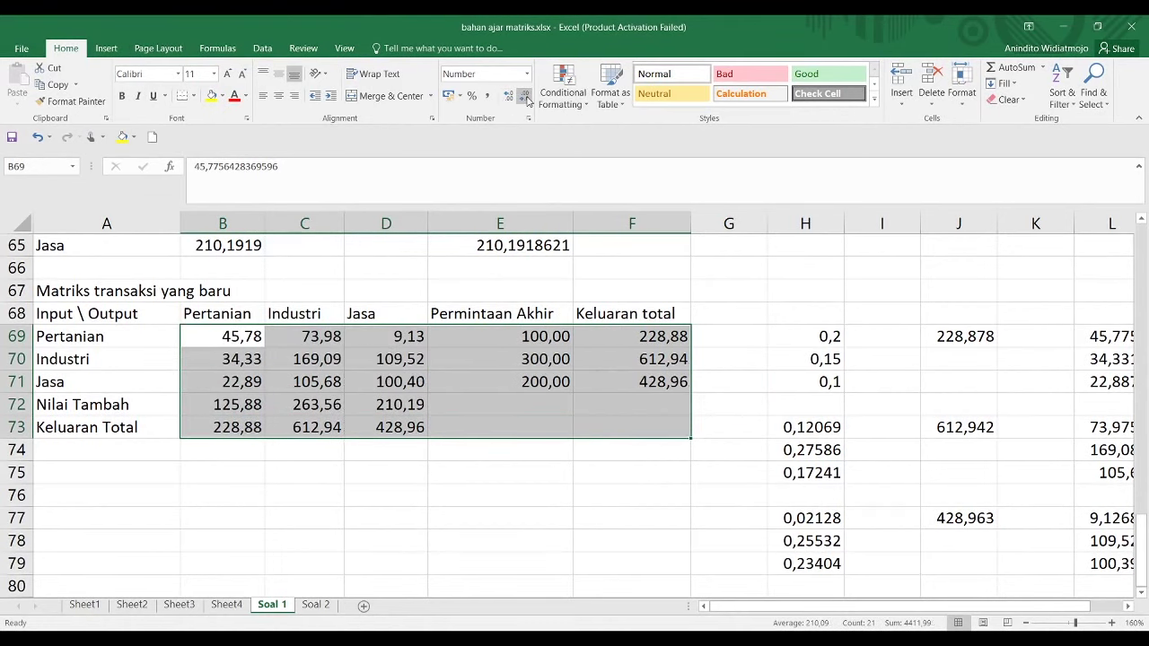
pyautogui.click(505, 314)
pyautogui.click(446, 354)
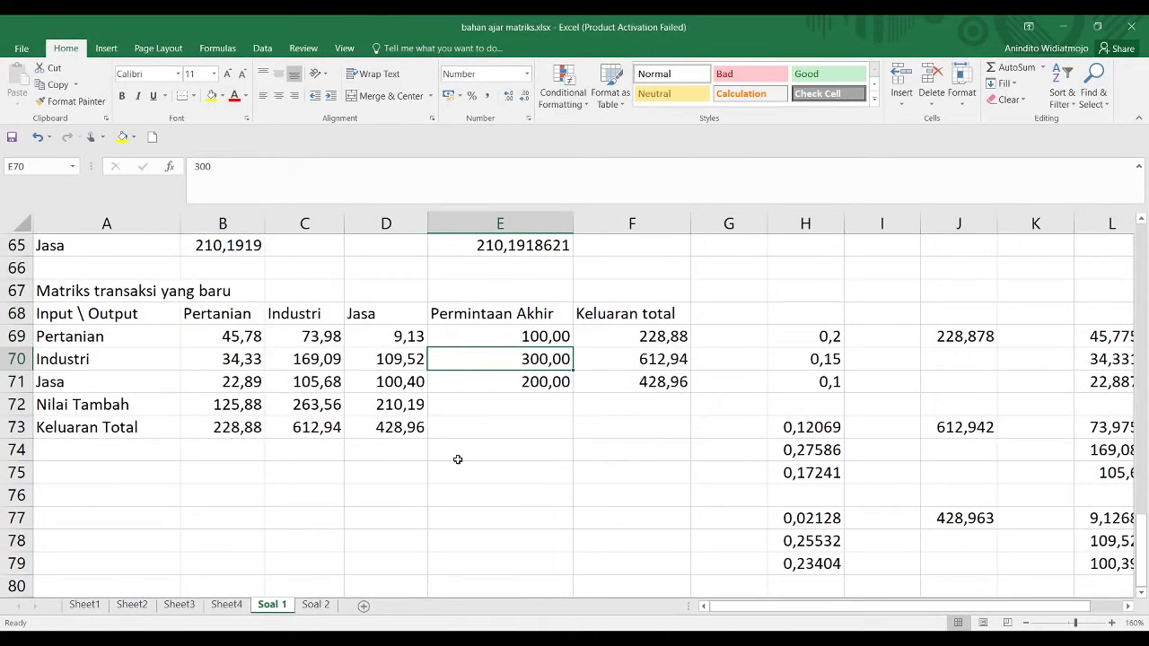
pyautogui.scroll(2, 457, 459)
pyautogui.scroll(11, 461, 456)
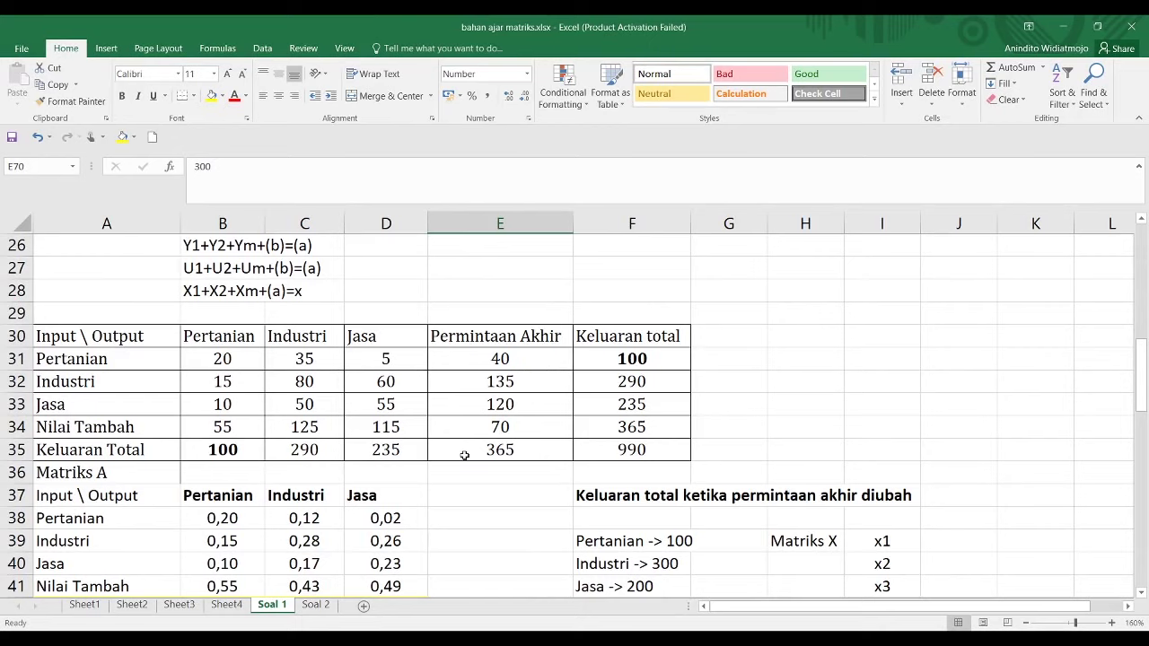
pyautogui.scroll(-2, 464, 456)
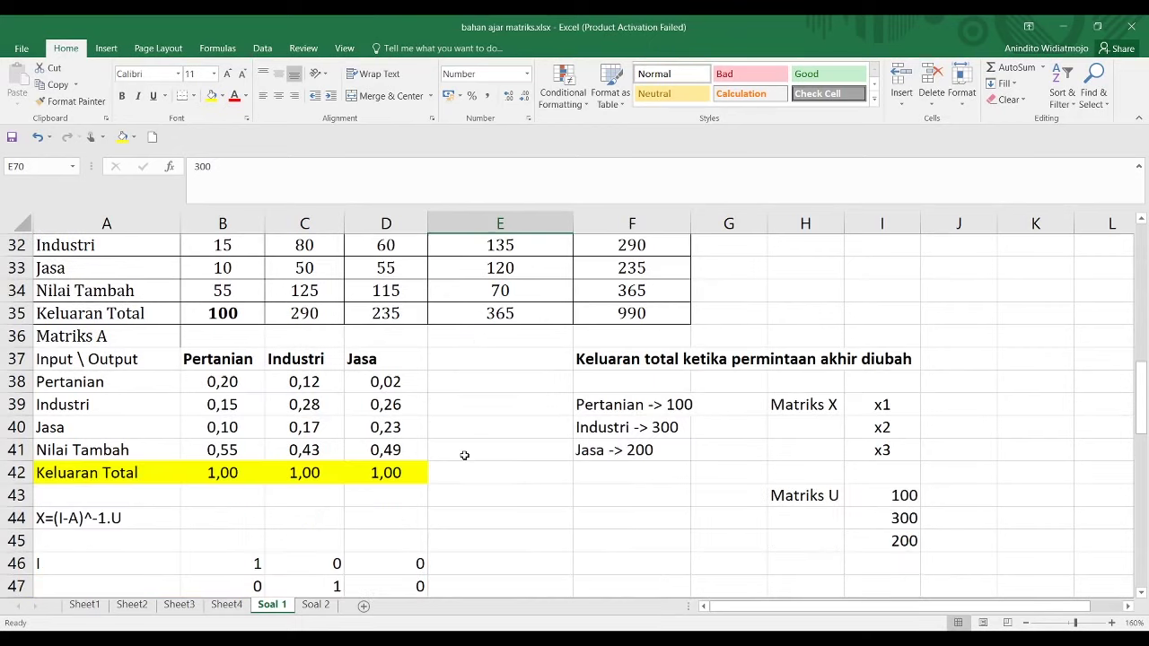
pyautogui.scroll(-6, 464, 456)
pyautogui.scroll(4, 464, 456)
pyautogui.scroll(-9, 464, 458)
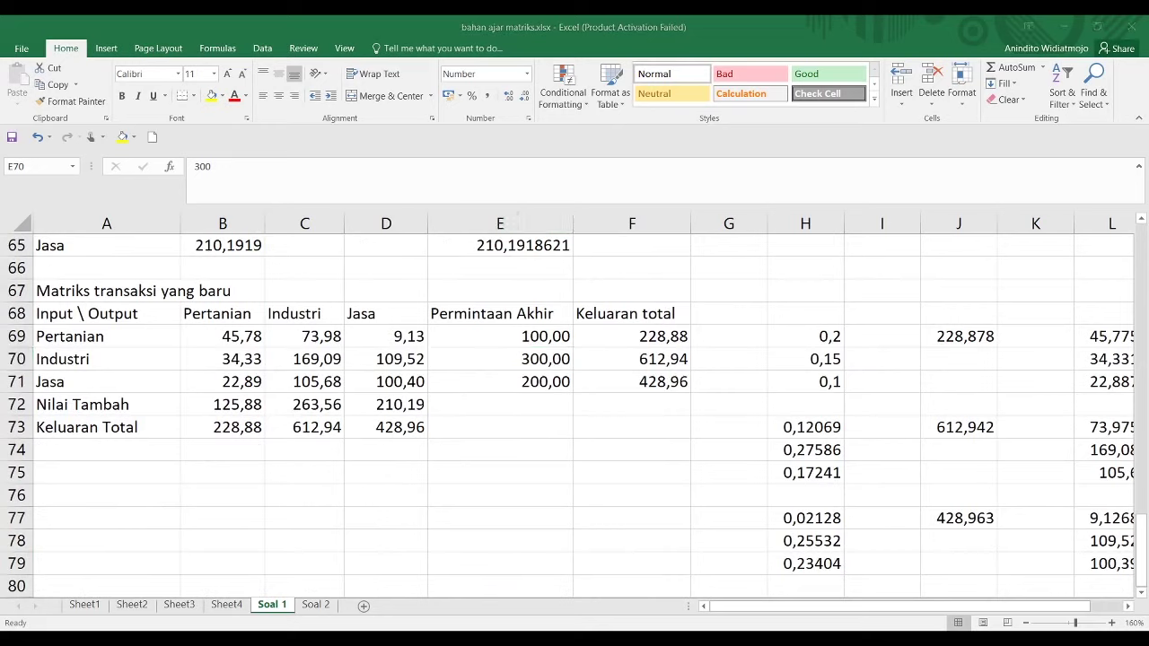
# Open the Soal 2 sheet and enlarge its view to 150% so the transaction matrix is readable
pyautogui.click(316, 605)
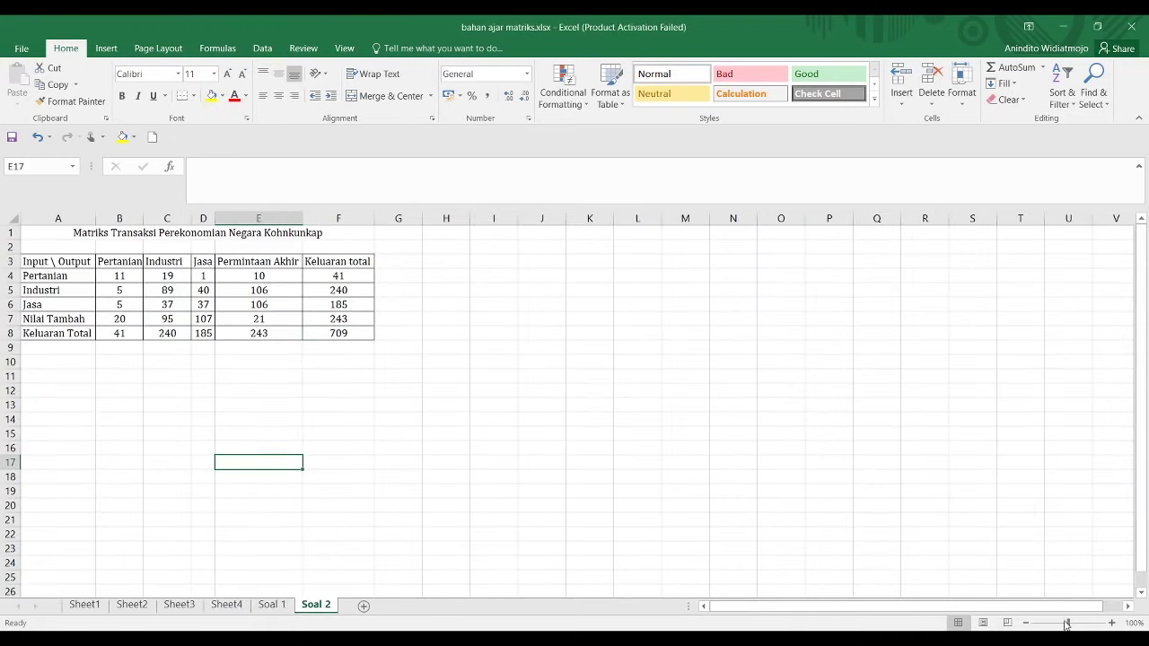
pyautogui.click(1112, 622)
pyautogui.click(1111, 622)
pyautogui.click(1111, 622)
pyautogui.click(1111, 622)
pyautogui.click(1111, 622)
pyautogui.click(423, 358)
pyautogui.scroll(1, 423, 357)
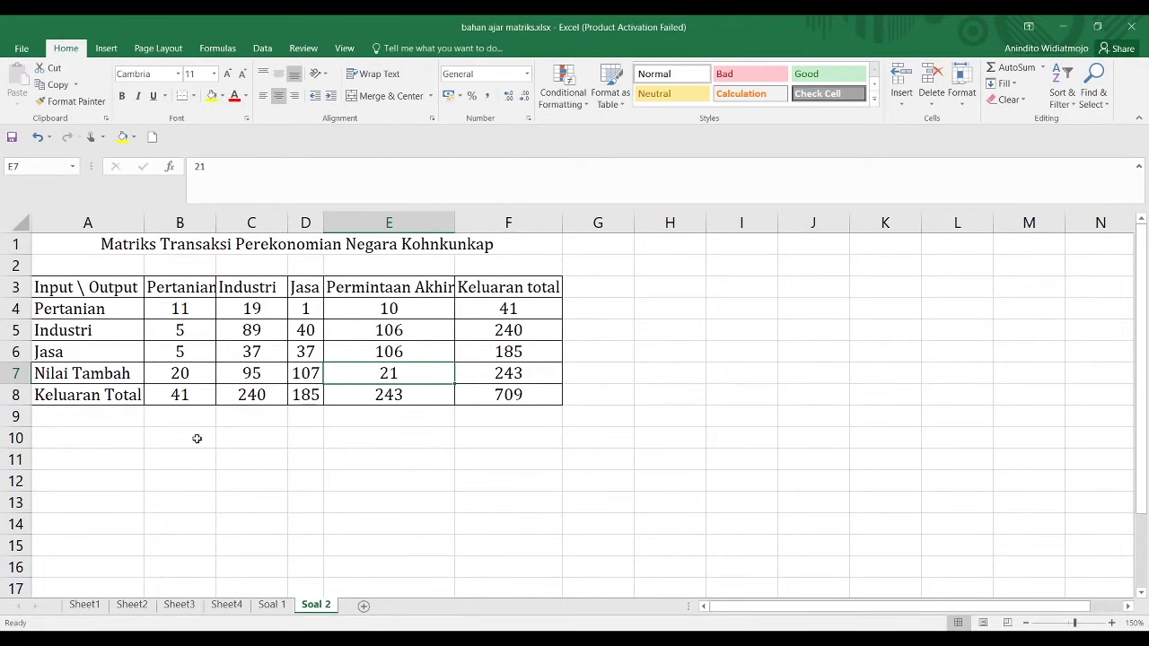
# Copy the sector labels and values in A3:D7 and paste them without borders or formatting starting at A10
pyautogui.moveTo(95, 286); pyautogui.dragTo(300, 370)
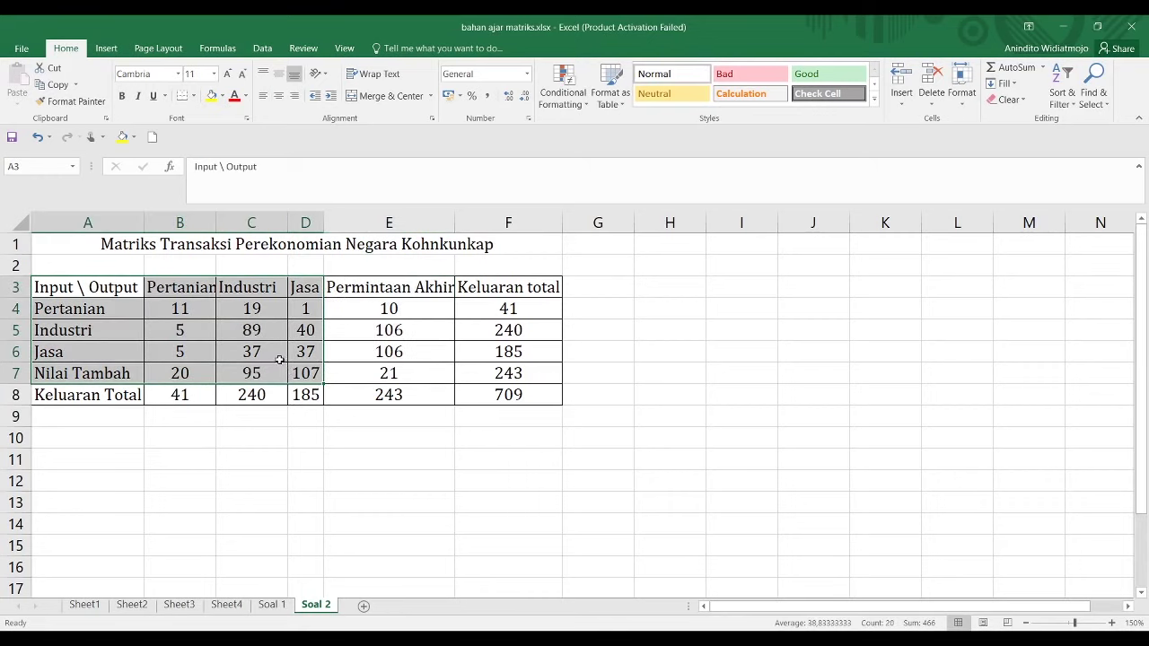
pyautogui.hotkey('ctrl', 'c')
pyautogui.click(115, 441)
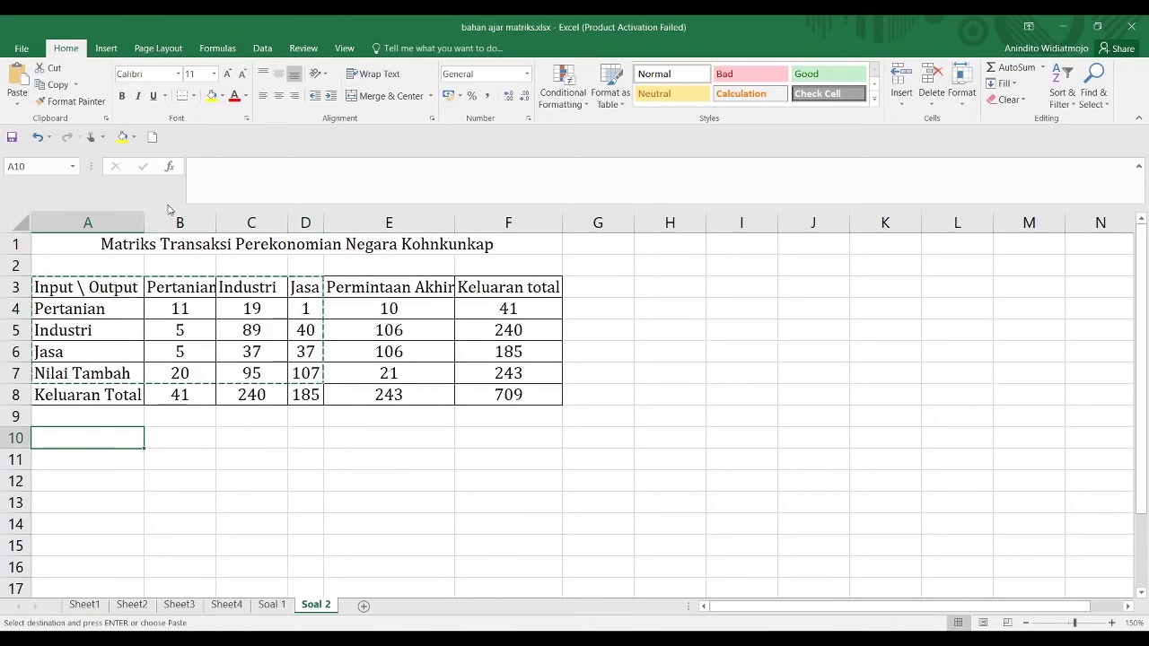
pyautogui.hotkey('ctrl', 'v')
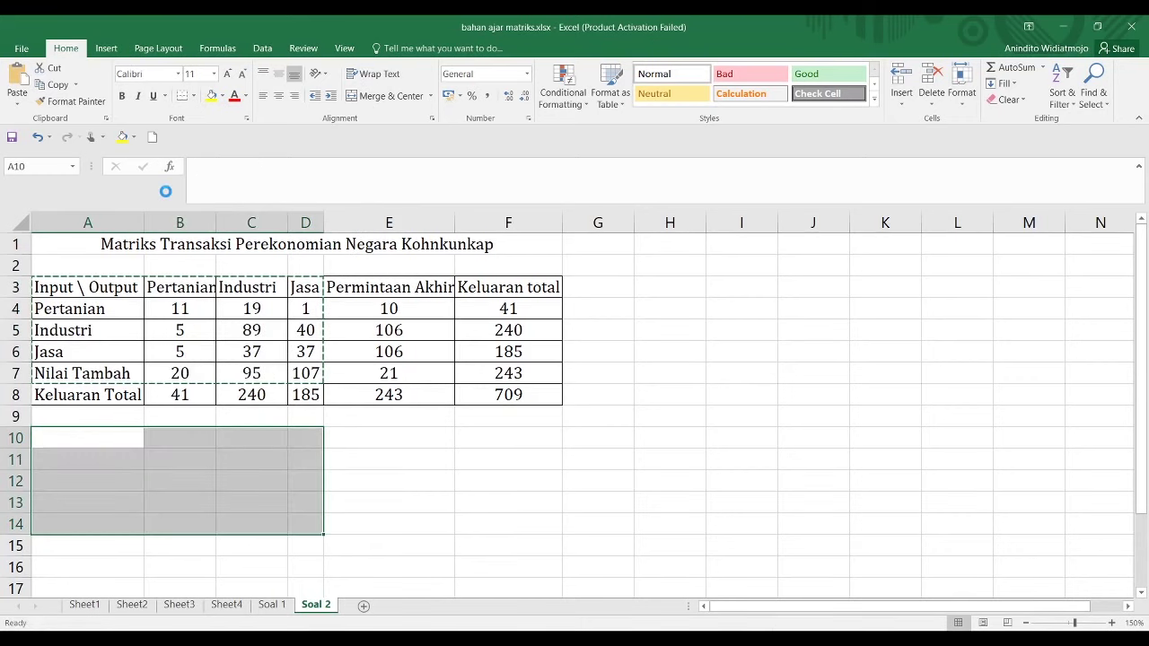
pyautogui.press('Down')
pyautogui.press('Right')
pyautogui.press('Right')
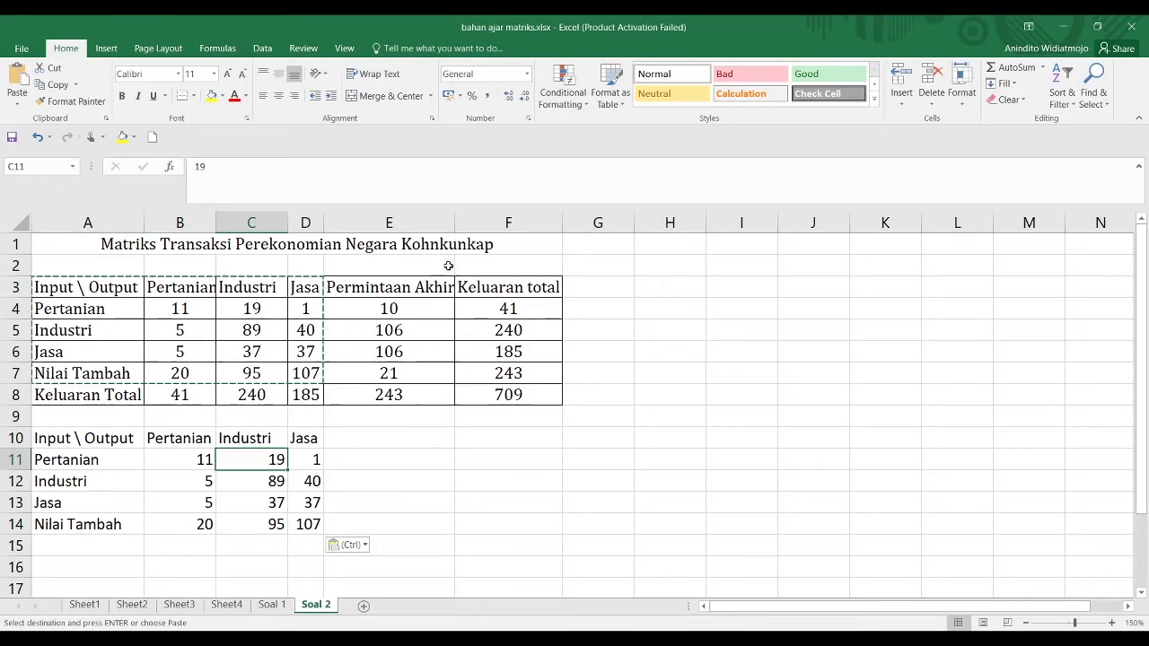
# Clear the copied numbers in B11:D14, keeping only the row and column labels of the new table
pyautogui.scroll(-2, 270, 422)
pyautogui.scroll(1, 233, 472)
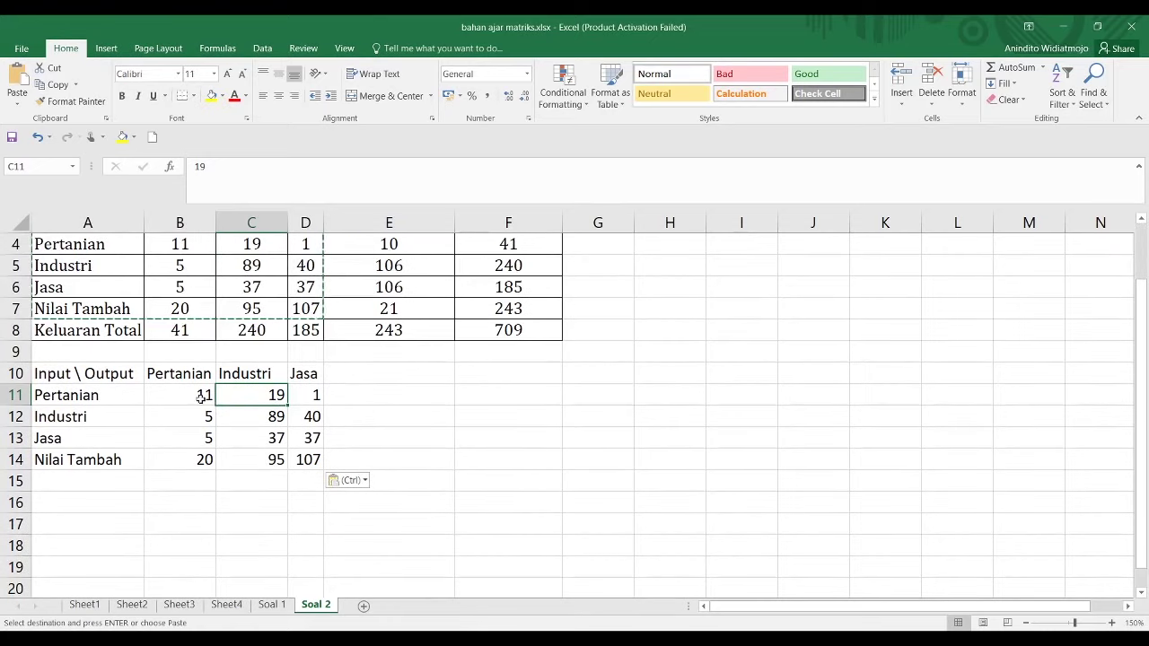
pyautogui.moveTo(94, 334); pyautogui.dragTo(302, 331)
pyautogui.moveTo(180, 395); pyautogui.dragTo(251, 417)
pyautogui.moveTo(307, 470); pyautogui.dragTo(305, 457)
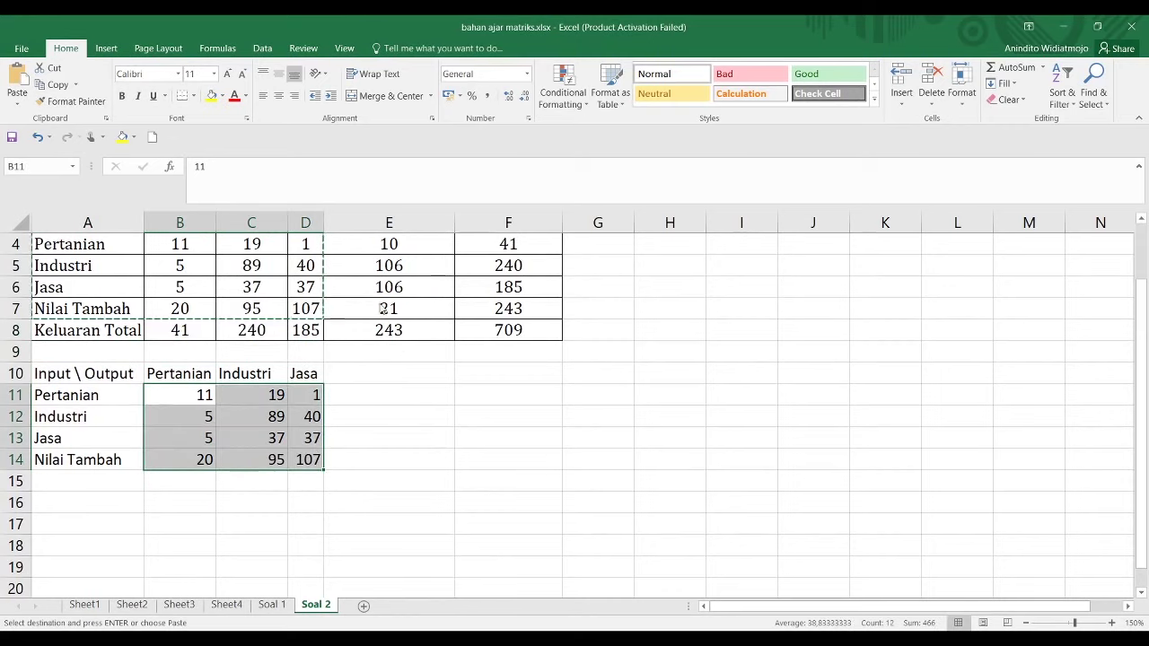
pyautogui.hotkey('ctrl', 'z')
pyautogui.click(257, 334)
pyautogui.scroll(1, 257, 335)
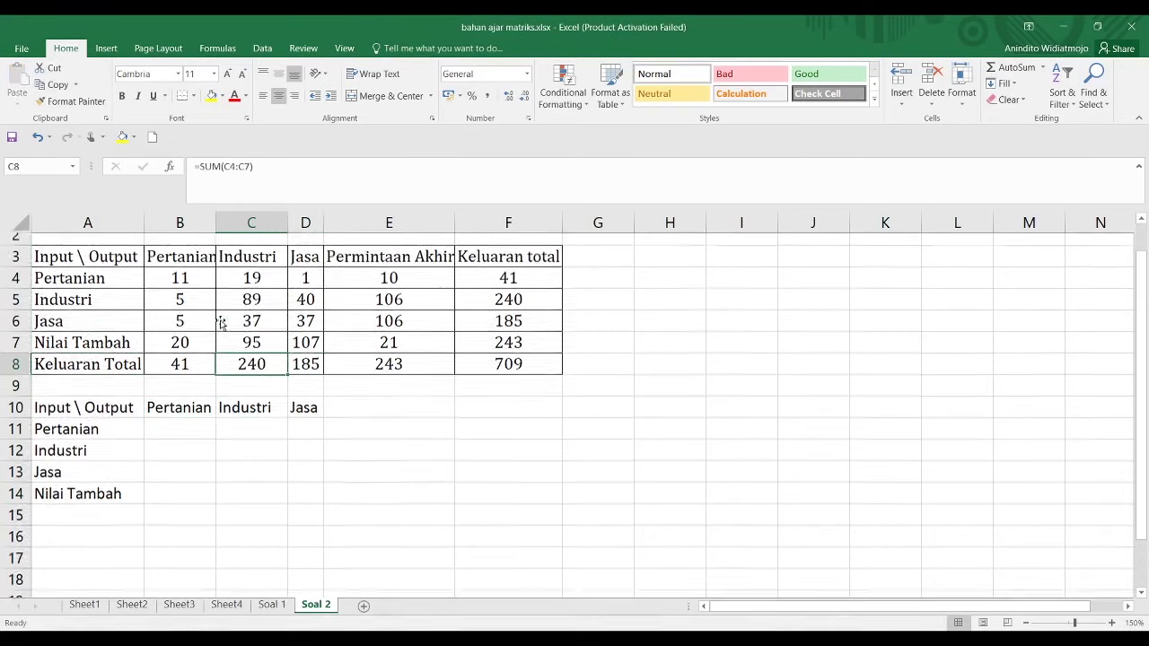
pyautogui.click(201, 309)
pyautogui.click(196, 394)
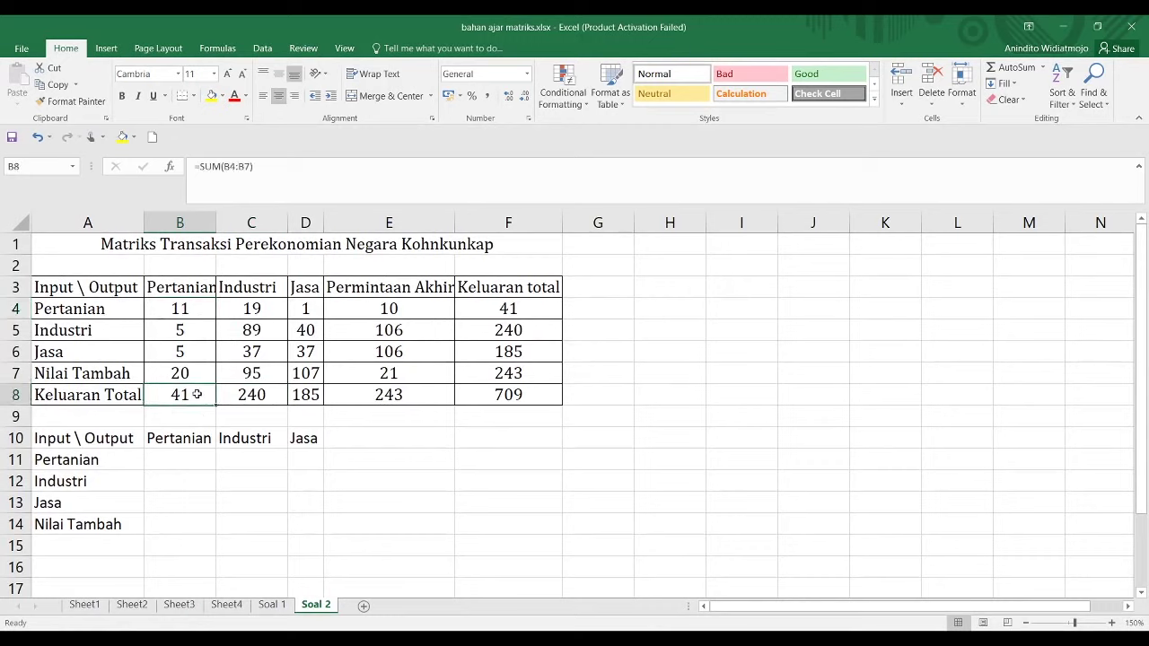
# Enter the coefficient formula =B4/$B$8 in B11 and fill it down the Pertanian column to B14
pyautogui.click(190, 469)
pyautogui.write('=')
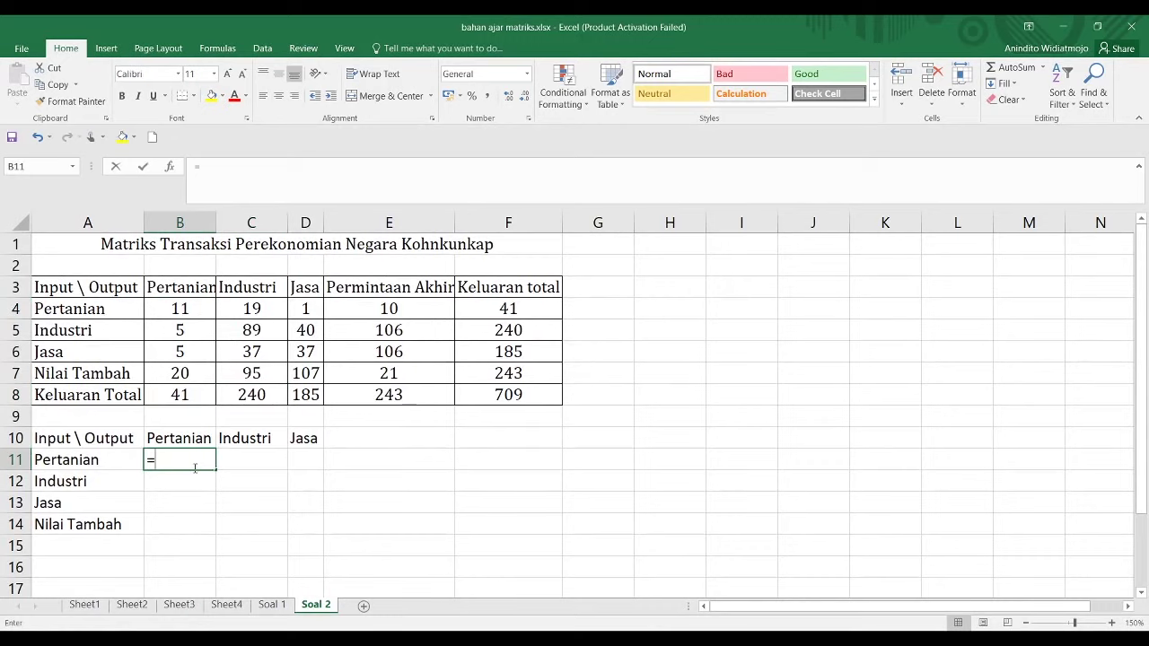
pyautogui.click(190, 311)
pyautogui.write('/')
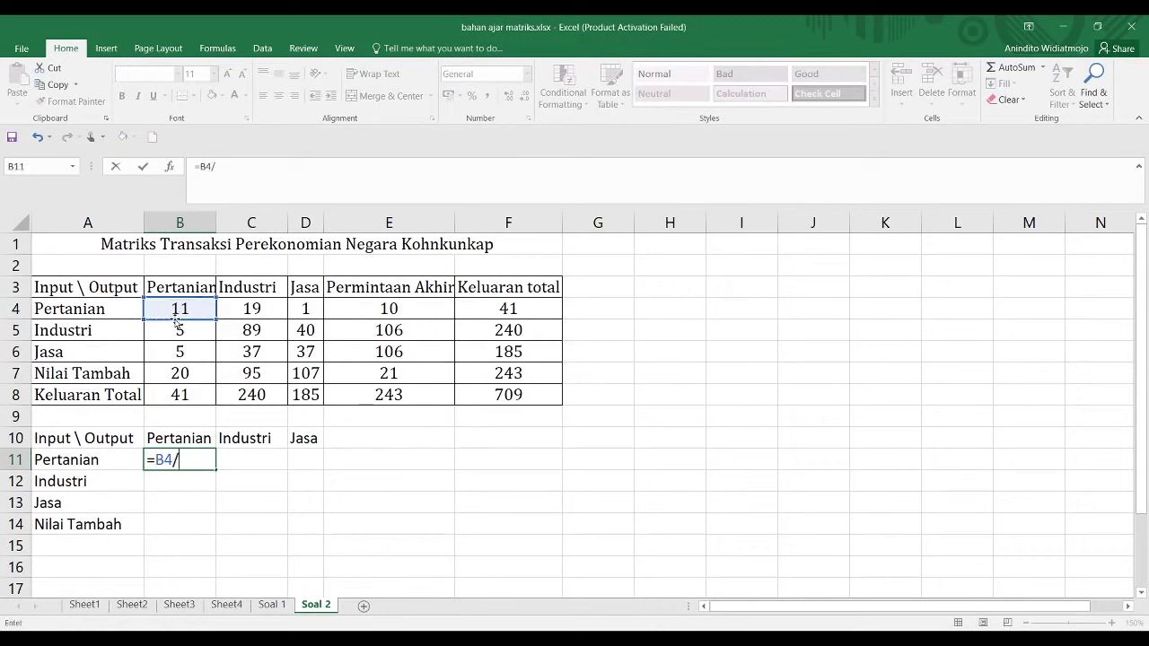
pyautogui.write('$')
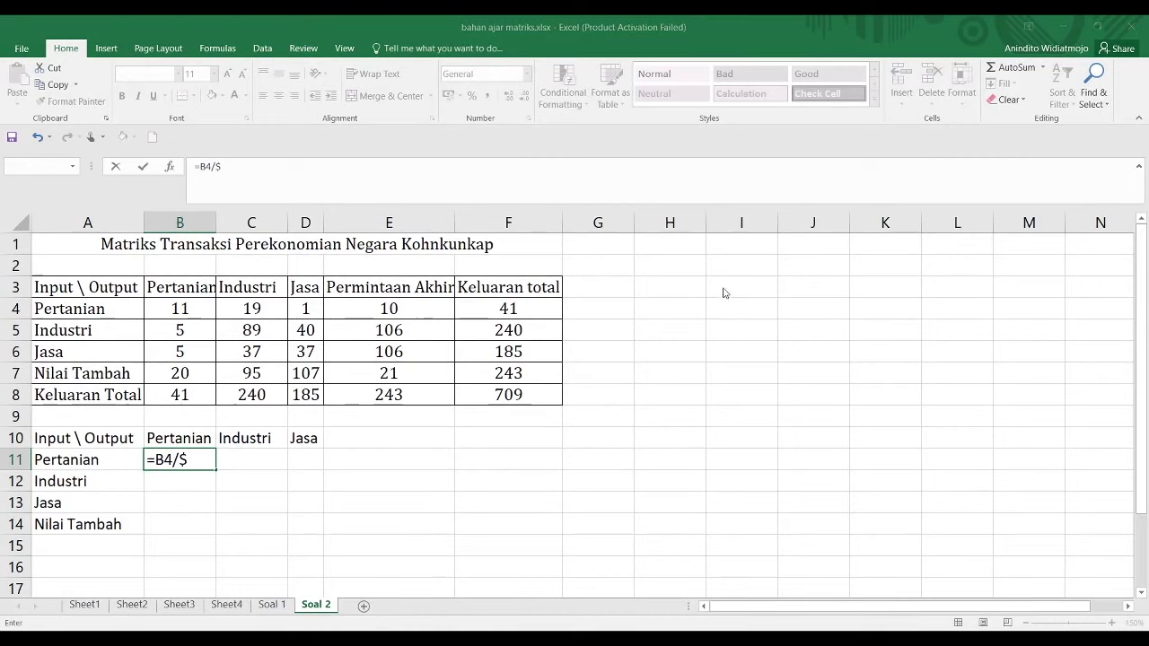
pyautogui.press('F2')
pyautogui.click(206, 460)
pyautogui.press('BackSpace')
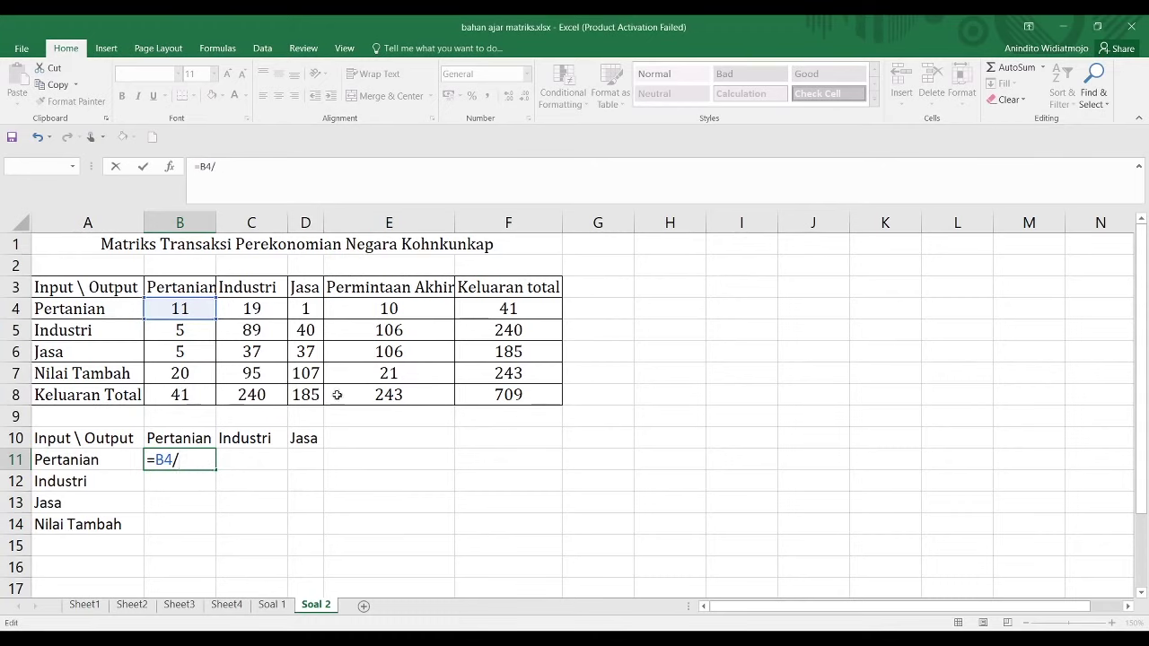
pyautogui.click(197, 396)
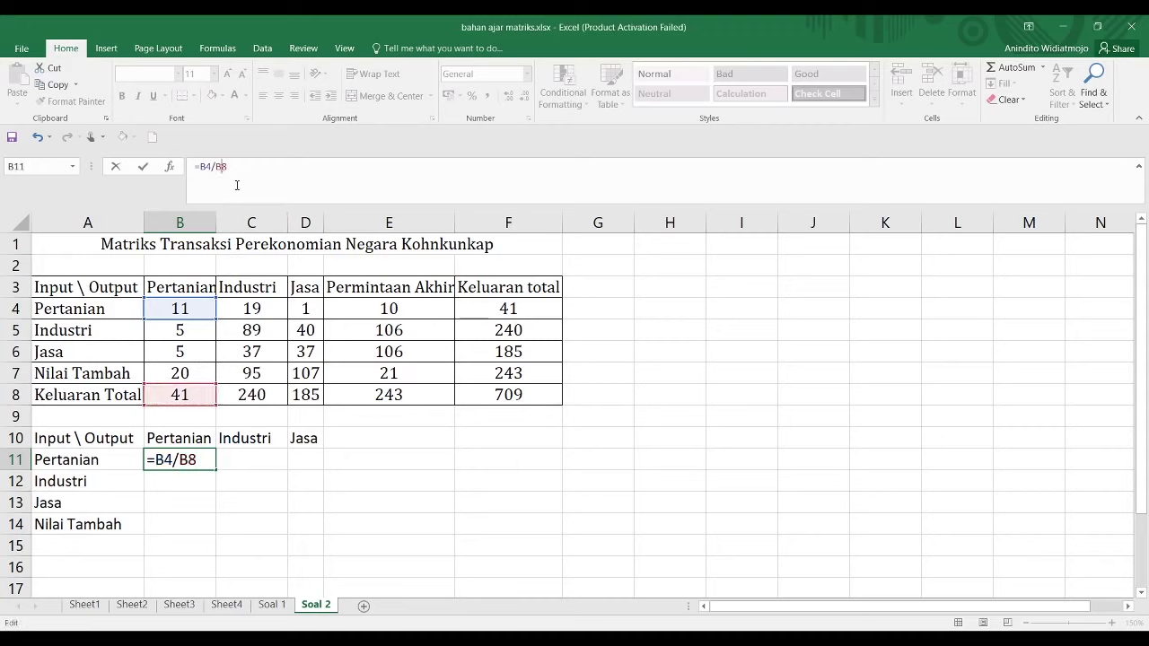
pyautogui.press('Left')
pyautogui.write('$')
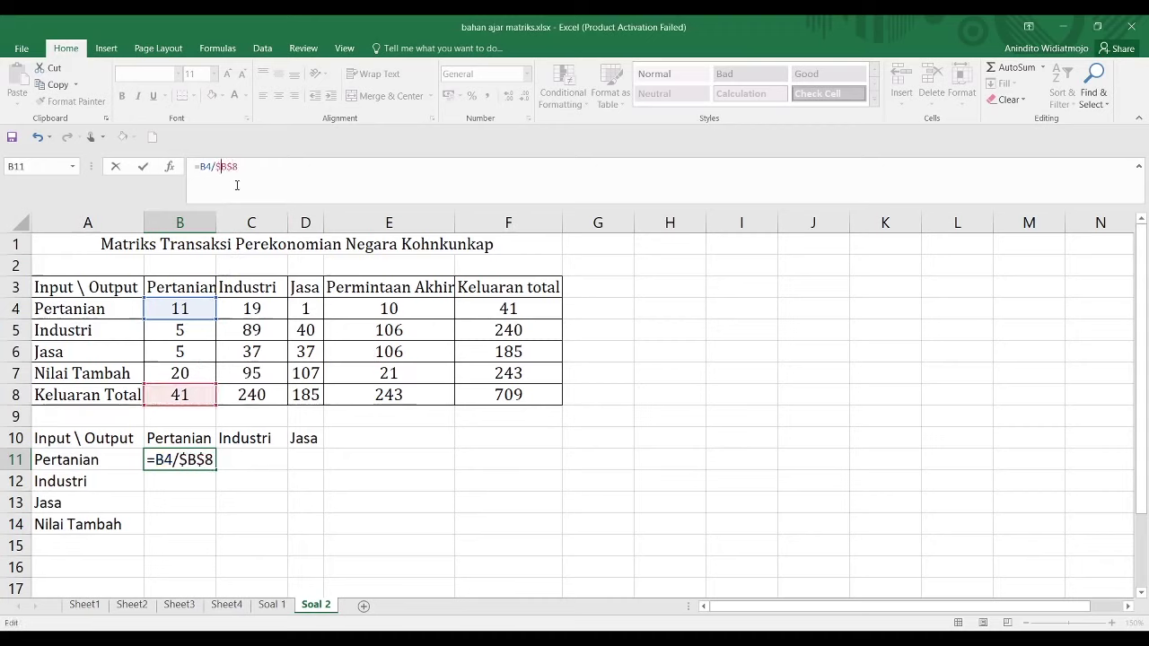
pyautogui.press('Return')
pyautogui.click(205, 459)
pyautogui.moveTo(214, 469); pyautogui.dragTo(214, 537)
# Extend the coefficient formula to C11 and D11, adapting the divisors to give =C4/$C$8 and =D4/$D$8
pyautogui.click(207, 459)
pyautogui.moveTo(215, 469); pyautogui.dragTo(285, 464)
pyautogui.click(260, 459)
pyautogui.click(307, 170)
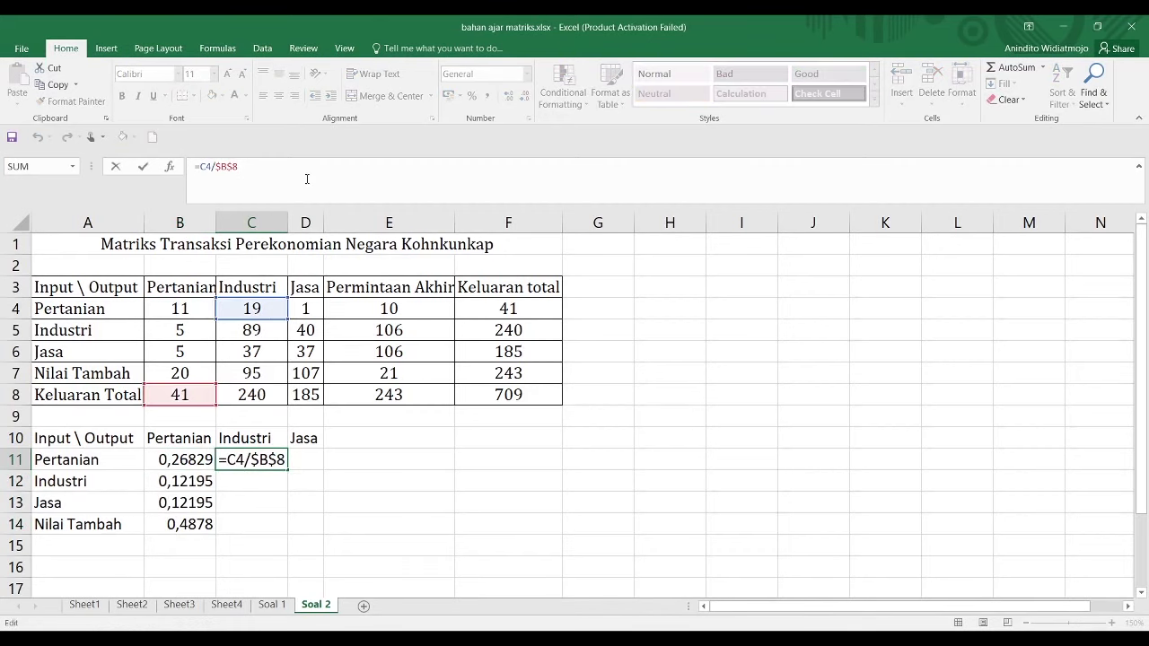
pyautogui.press('BackSpace')
pyautogui.write('C')
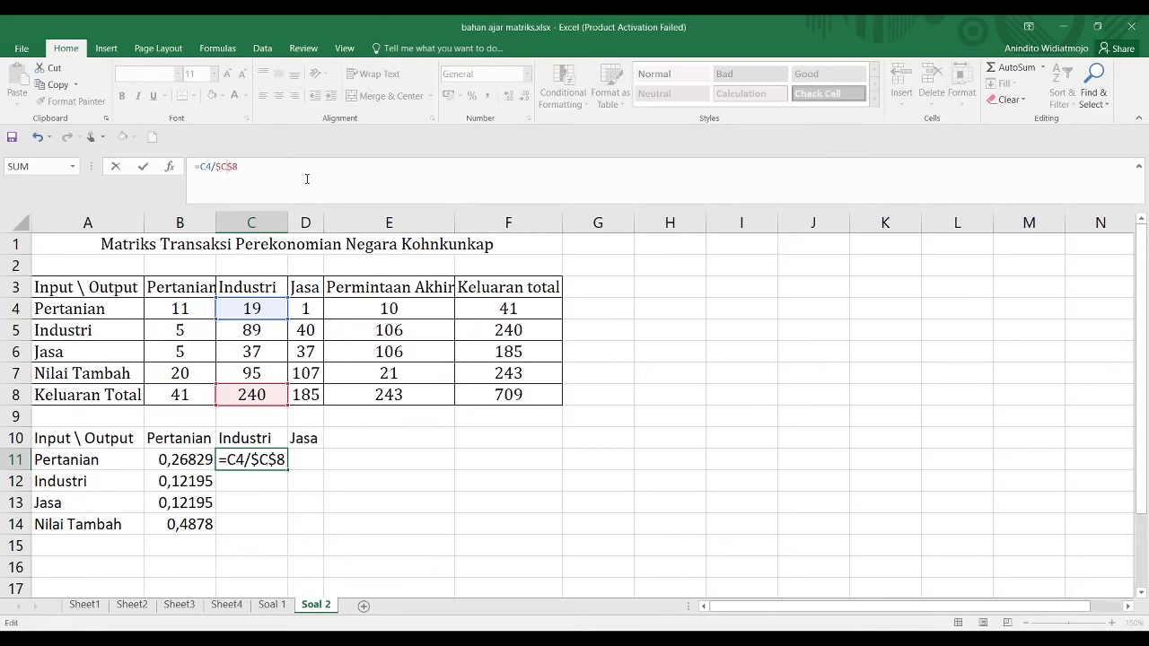
pyautogui.hotkey('ctrl', 'Return')
pyautogui.moveTo(288, 470); pyautogui.dragTo(315, 459)
pyautogui.click(313, 168)
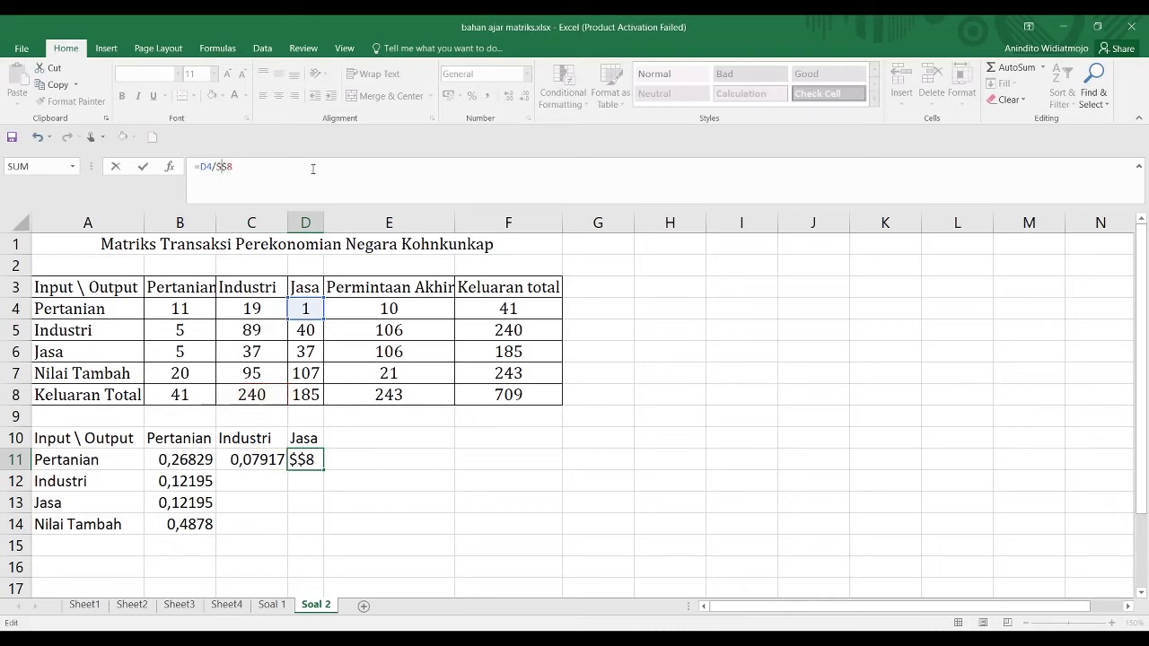
pyautogui.press('Return')
# Fill the Industri and Jasa coefficient formulas from C11 and D11 down to row 14
pyautogui.click(246, 459)
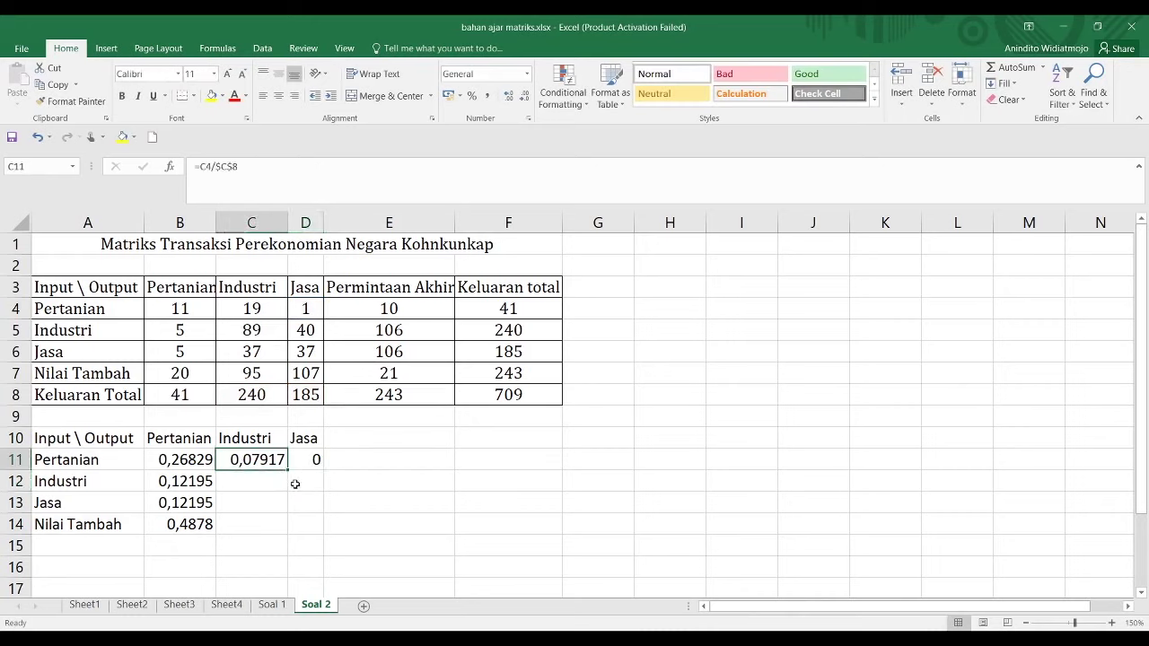
pyautogui.moveTo(288, 470); pyautogui.dragTo(290, 535)
pyautogui.click(310, 459)
pyautogui.moveTo(324, 469); pyautogui.dragTo(308, 531)
pyautogui.click(245, 507)
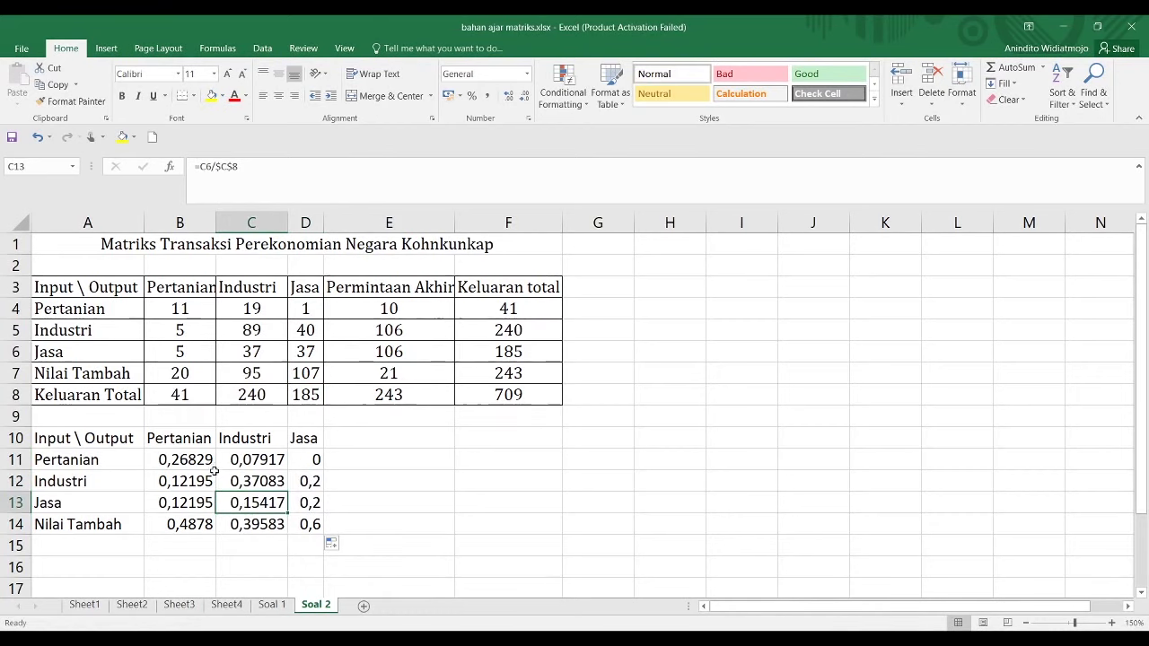
# Format the coefficient values in B11:D14 to show four decimal places
pyautogui.moveTo(179, 459); pyautogui.dragTo(310, 529)
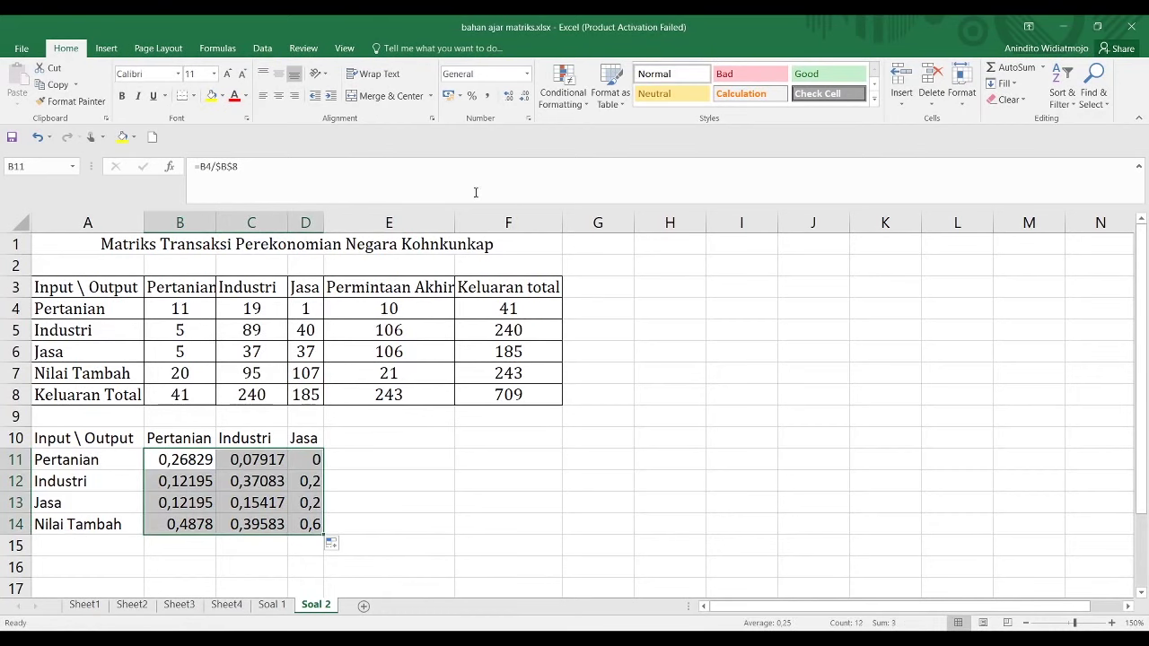
pyautogui.click(508, 95)
pyautogui.click(524, 96)
pyautogui.doubleClick(524, 96)
pyautogui.click(524, 97)
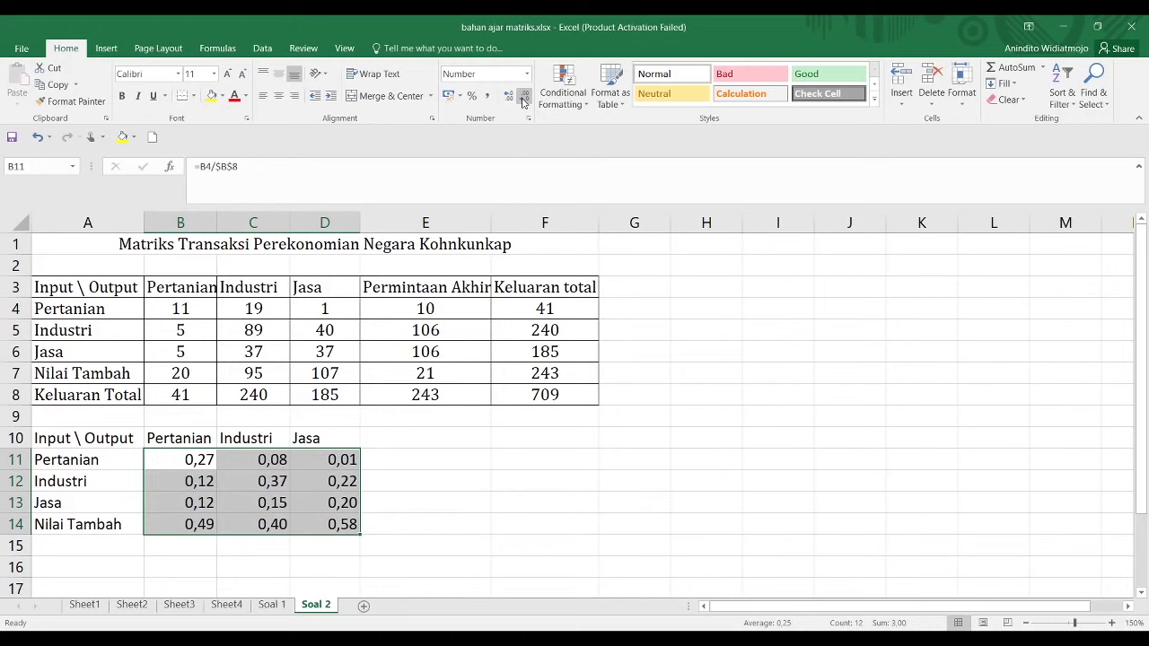
pyautogui.doubleClick(508, 95)
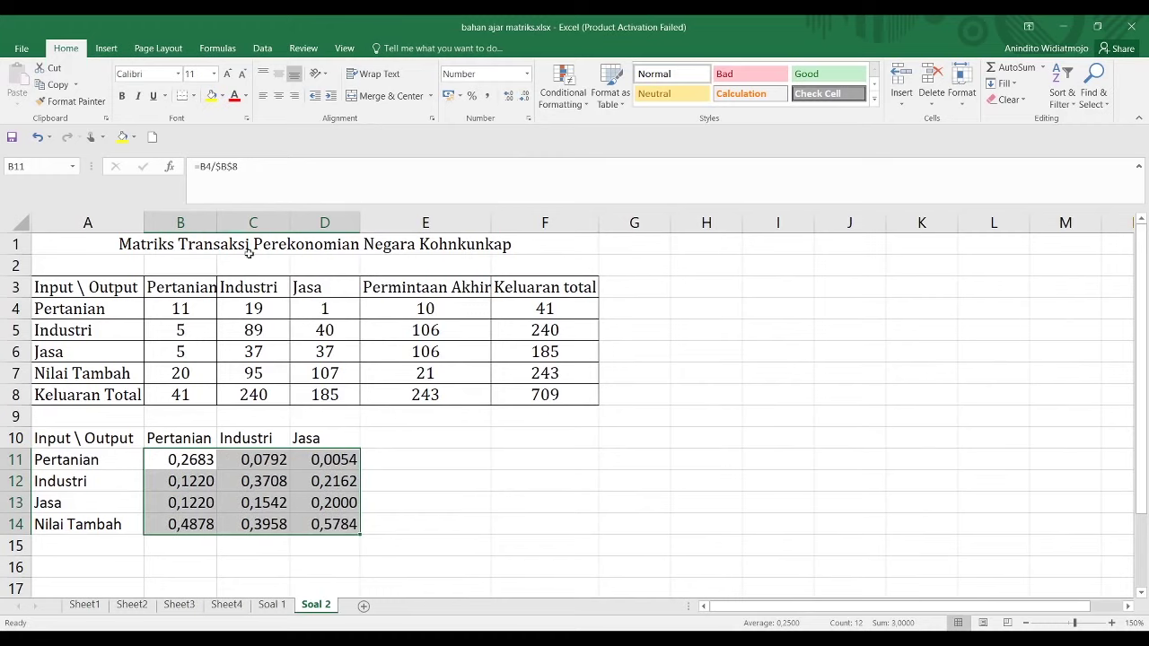
pyautogui.scroll(-2, 260, 456)
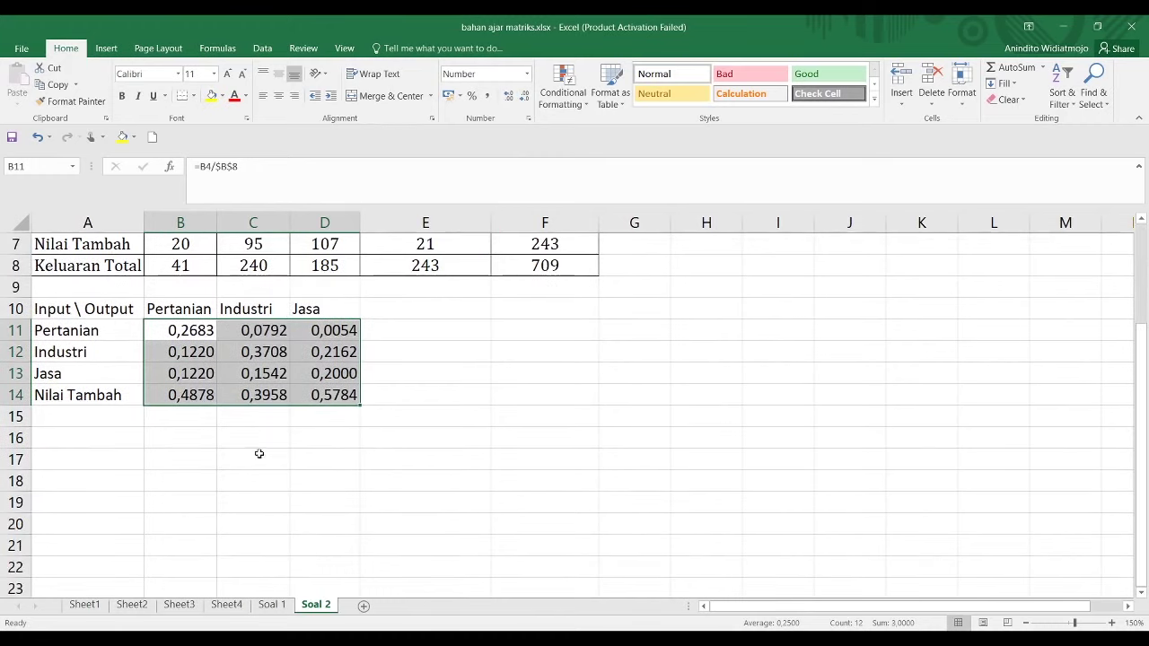
# Examine the column sums of the input coefficients in B11:D14 and compare the Nilai Tambah row with the transaction table
pyautogui.moveTo(193, 396); pyautogui.dragTo(192, 323)
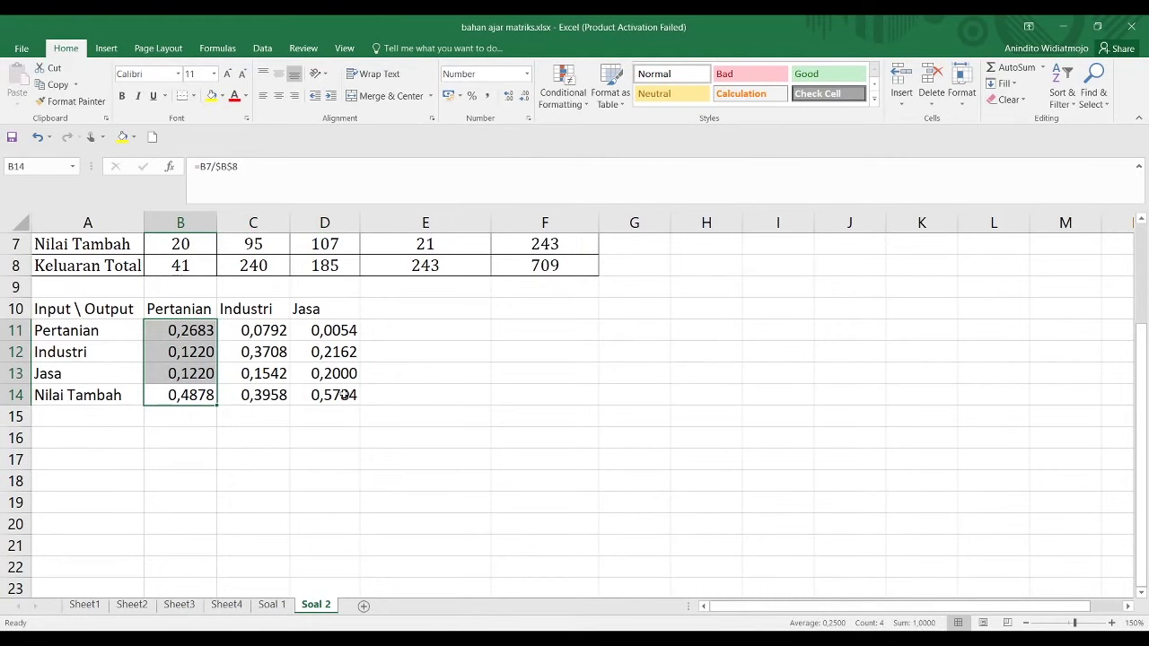
pyautogui.moveTo(282, 331); pyautogui.dragTo(280, 395)
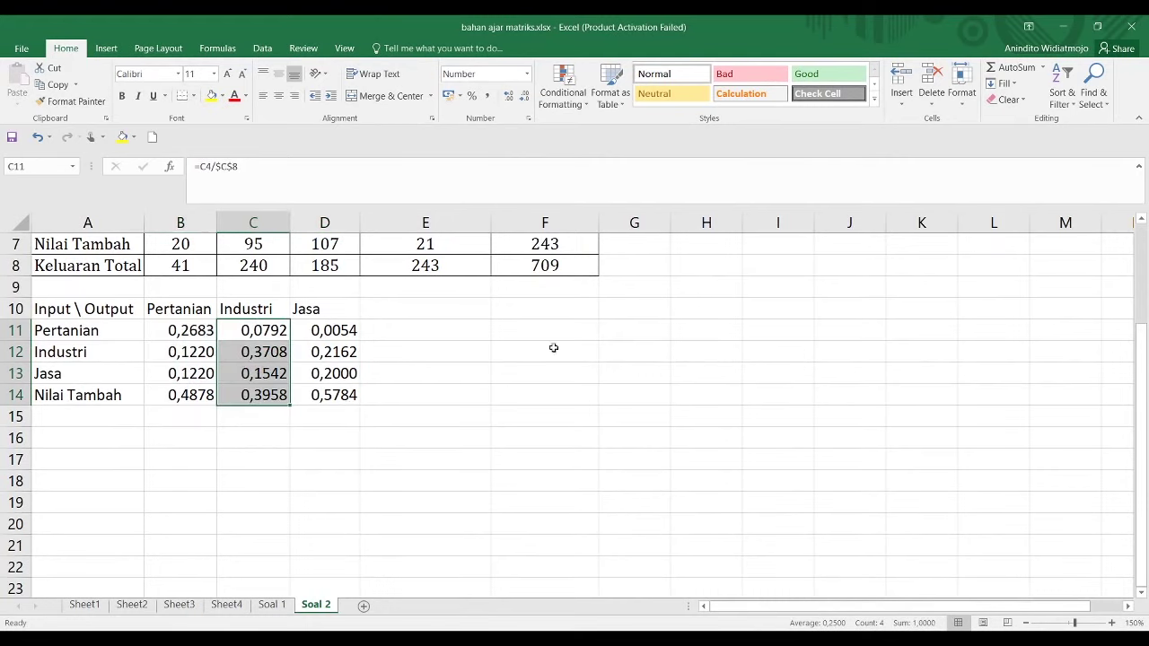
pyautogui.moveTo(330, 331); pyautogui.dragTo(334, 395)
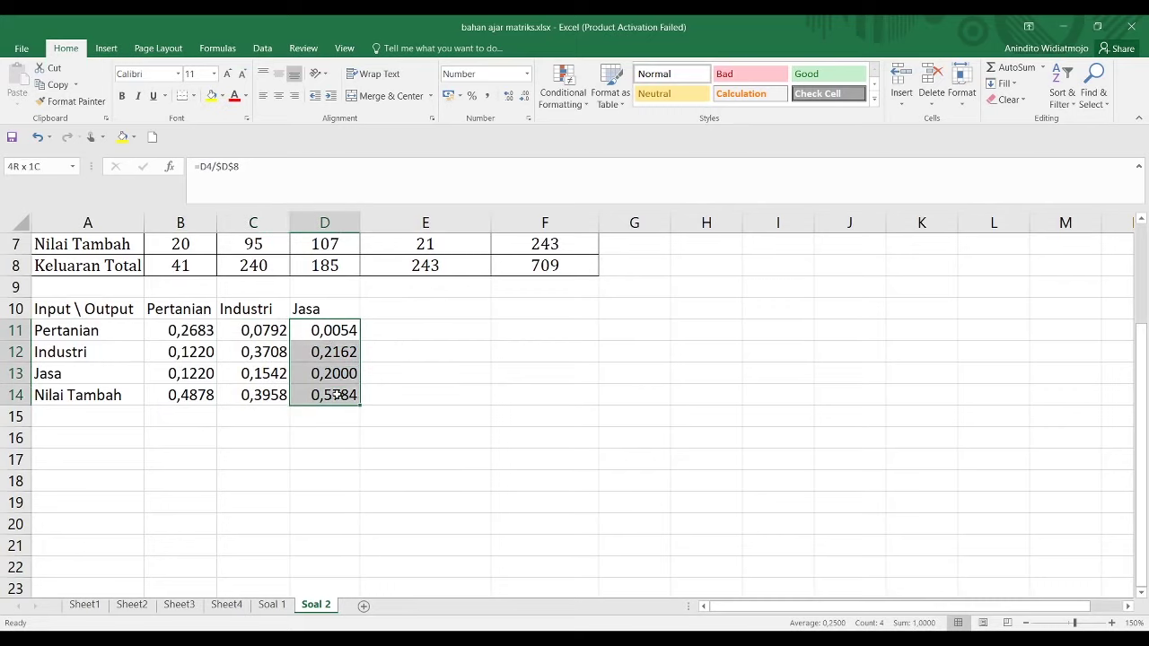
pyautogui.click(226, 479)
pyautogui.moveTo(181, 398); pyautogui.dragTo(216, 331)
pyautogui.moveTo(277, 386); pyautogui.dragTo(274, 334)
pyautogui.moveTo(200, 334); pyautogui.dragTo(334, 331)
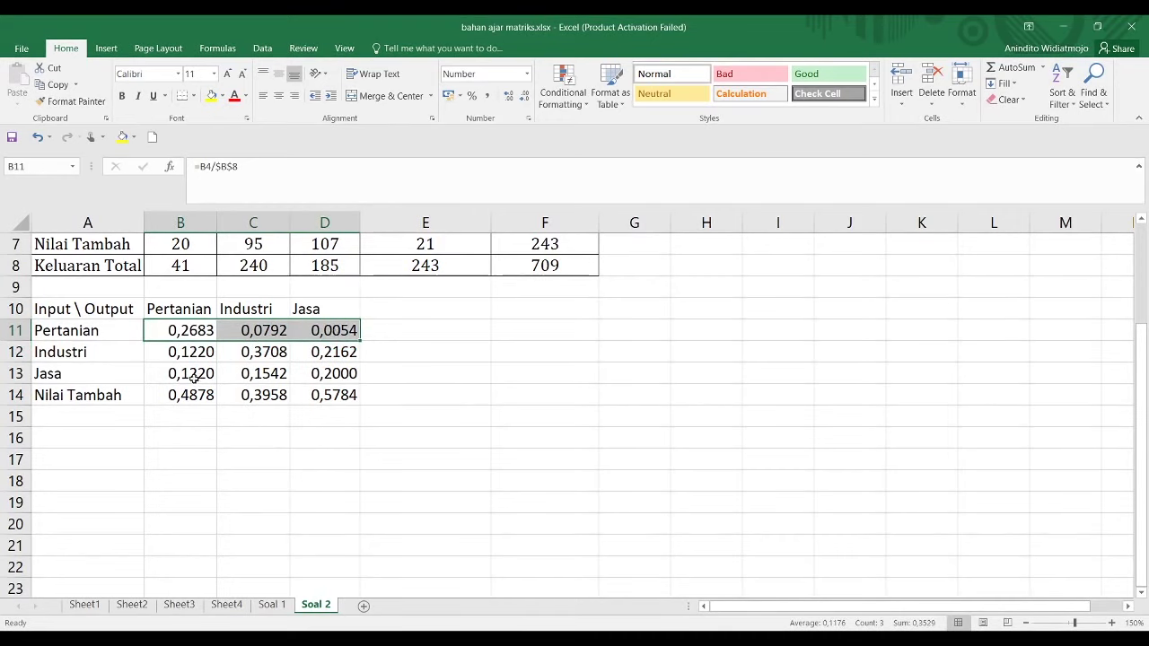
pyautogui.moveTo(192, 330); pyautogui.dragTo(187, 389)
pyautogui.moveTo(306, 339); pyautogui.dragTo(318, 395)
pyautogui.scroll(2, 243, 459)
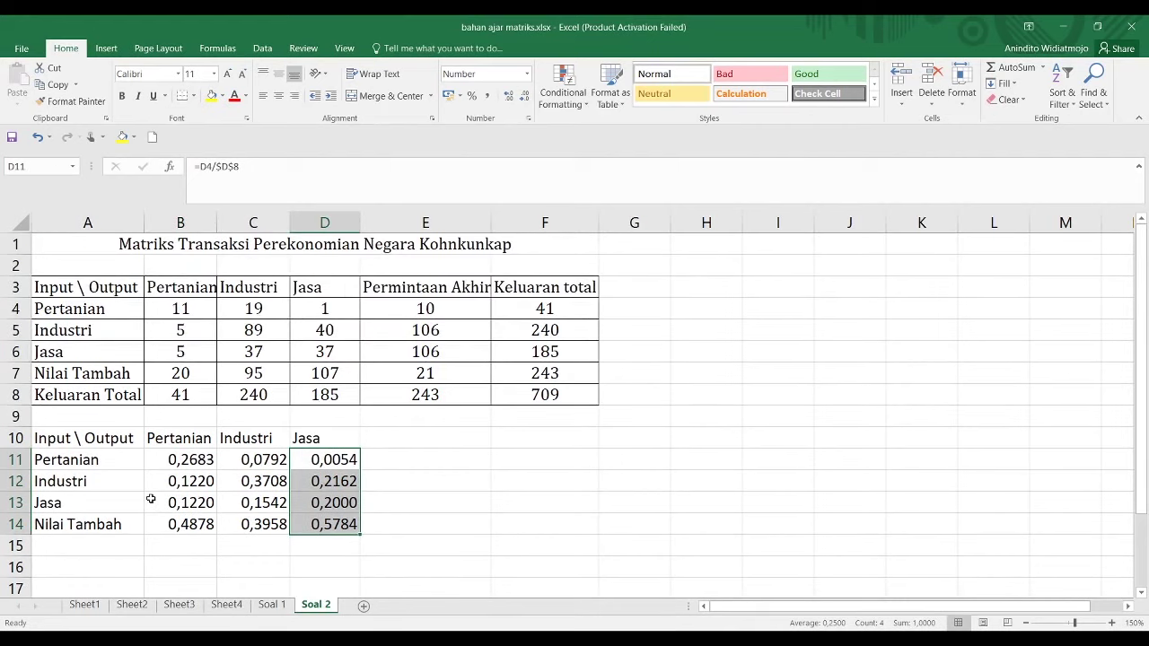
pyautogui.moveTo(43, 528); pyautogui.dragTo(174, 538)
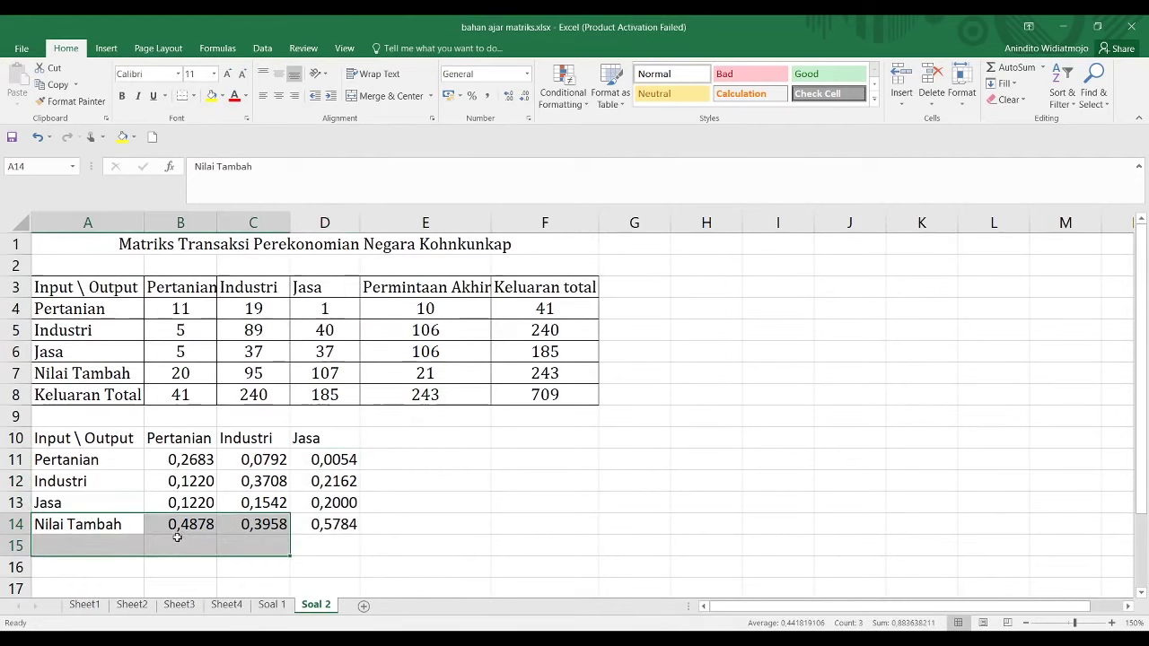
pyautogui.click(174, 541)
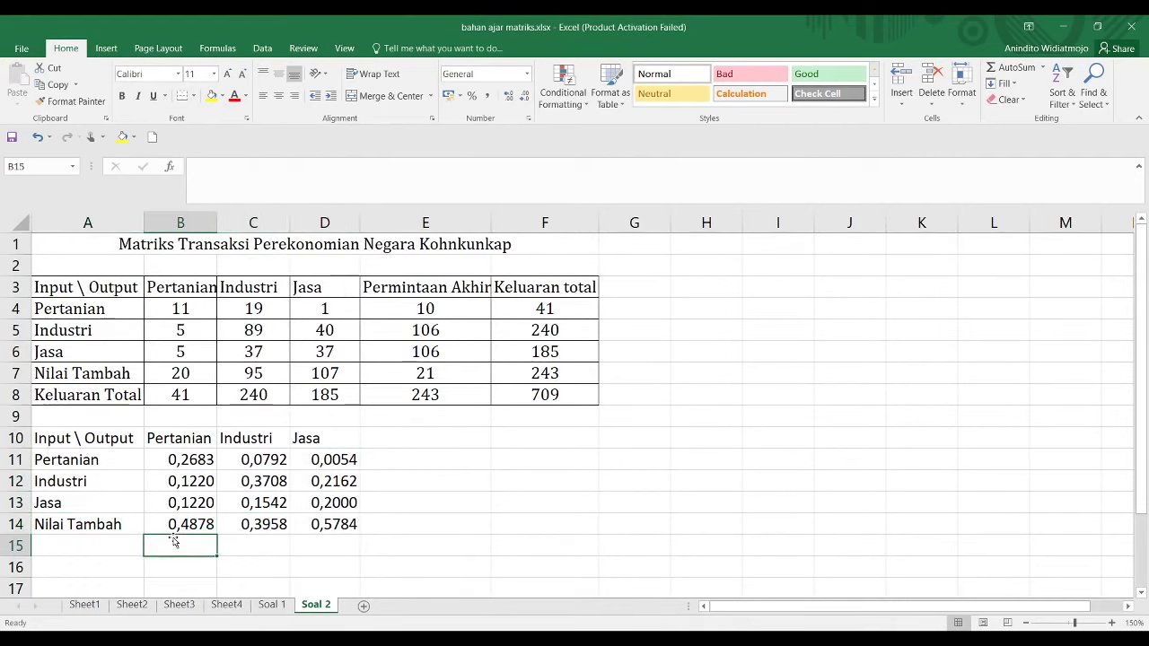
pyautogui.click(404, 462)
pyautogui.moveTo(217, 459); pyautogui.dragTo(301, 529)
pyautogui.click(523, 462)
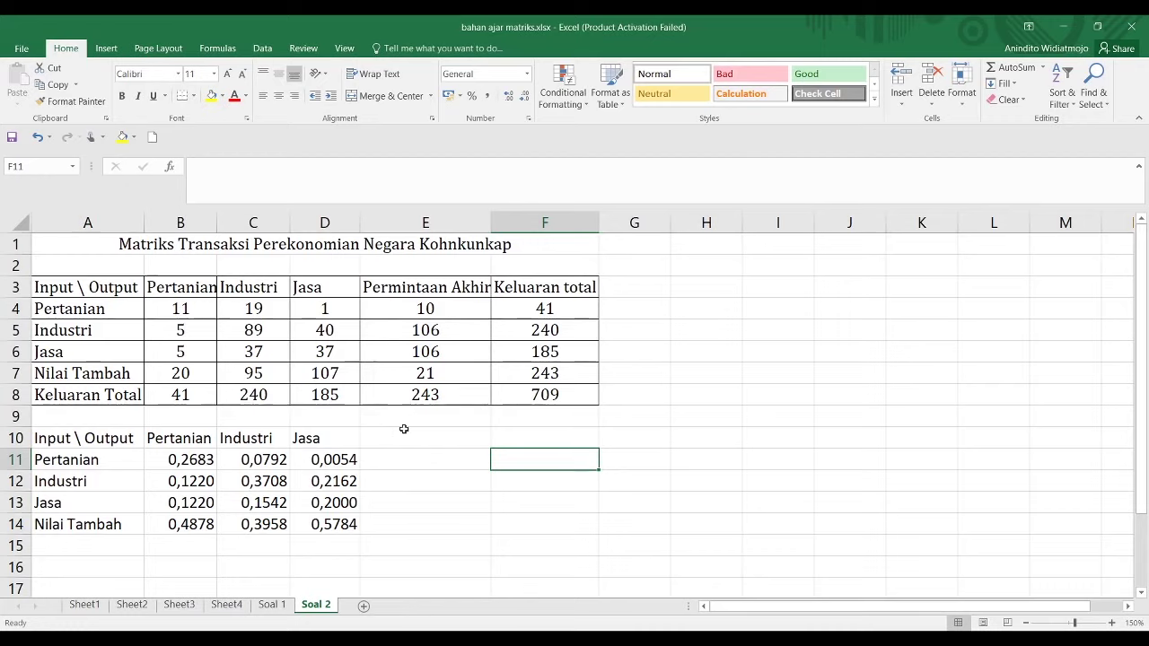
# Review how the Soal 1 sheet lays out Matriks A, I, I-A and the X=(I-A)^-1.U calculation
pyautogui.scroll(-1, 392, 411)
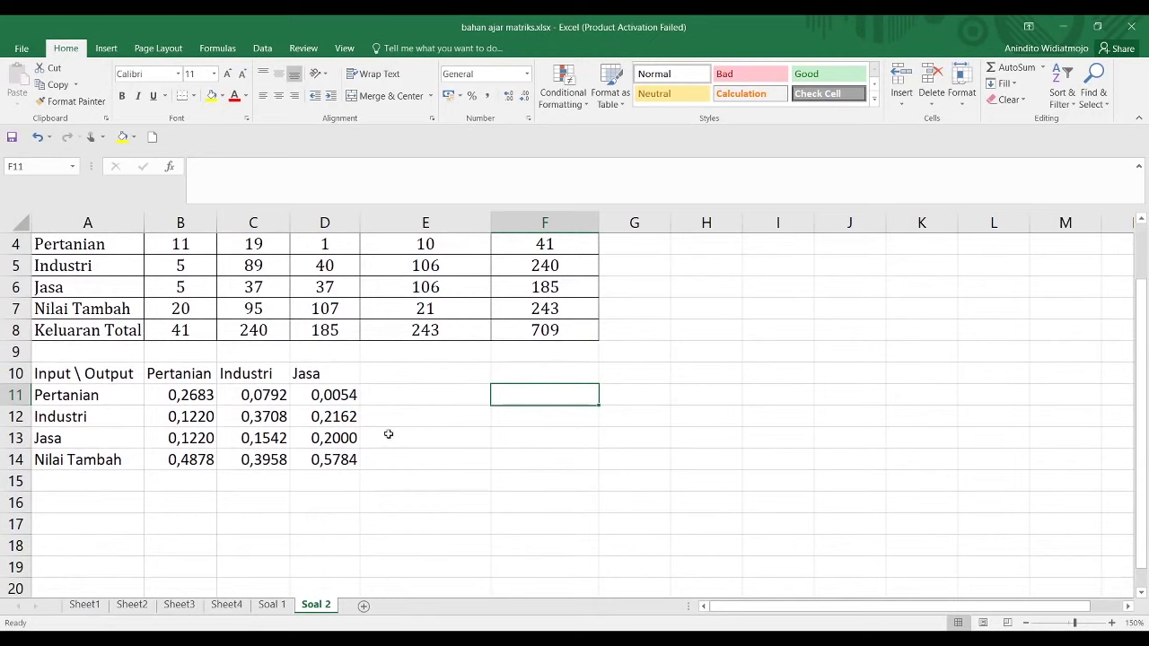
pyautogui.click(273, 604)
pyautogui.click(572, 386)
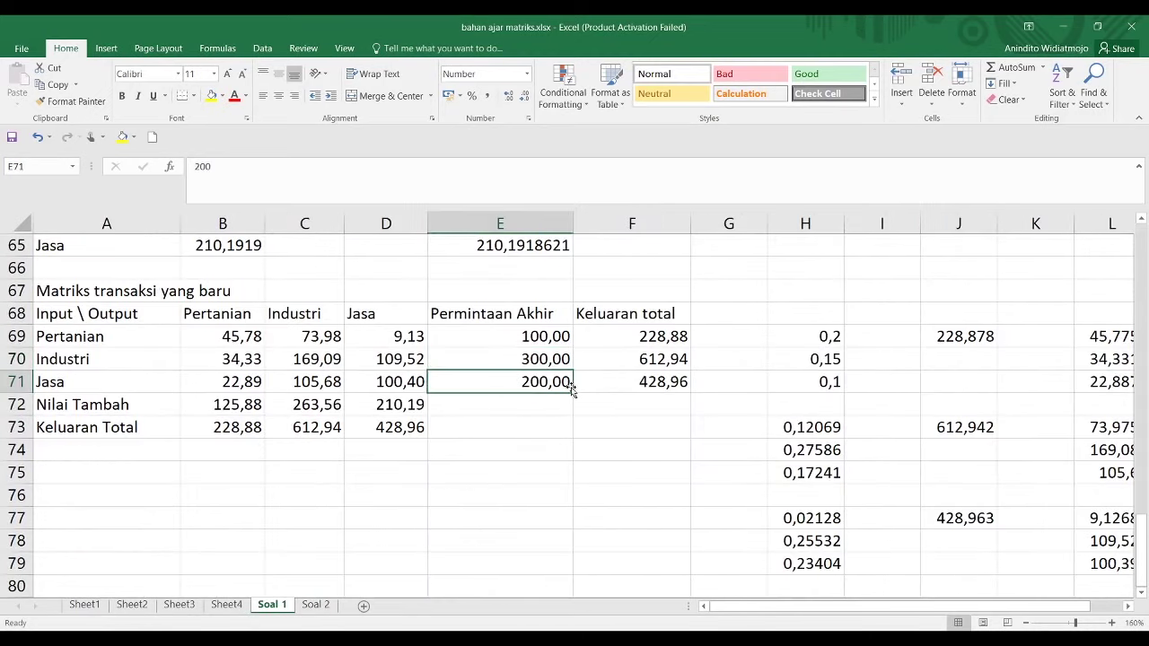
pyautogui.scroll(6, 573, 388)
pyautogui.scroll(6, 572, 387)
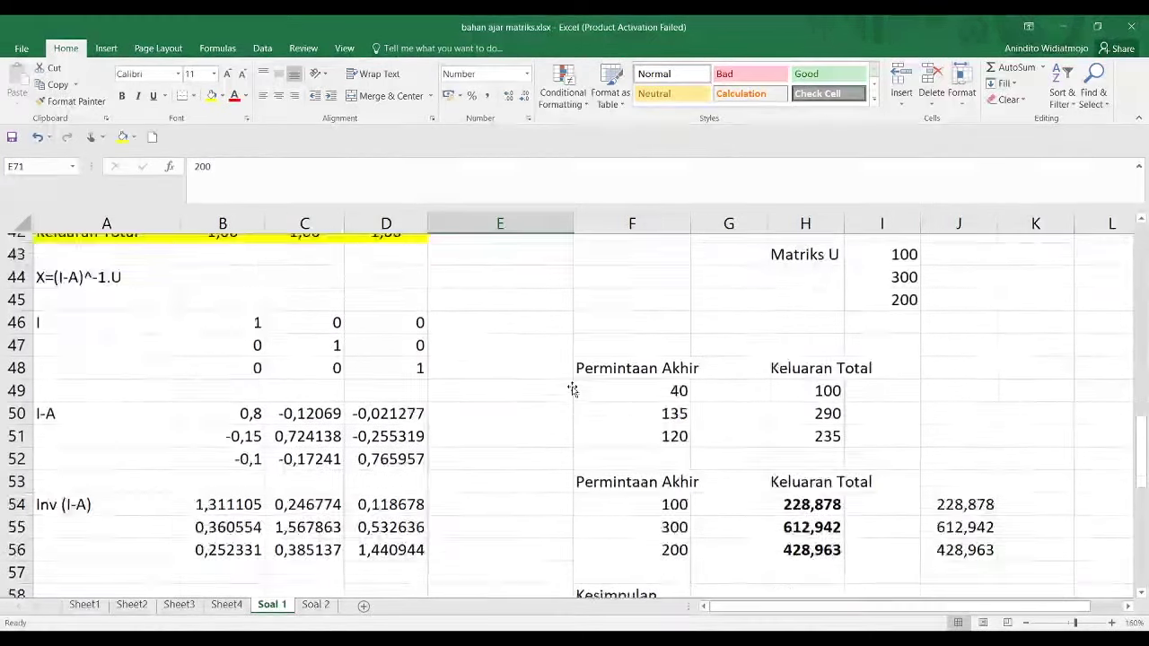
pyautogui.scroll(-1, 573, 386)
pyautogui.scroll(-2, 571, 386)
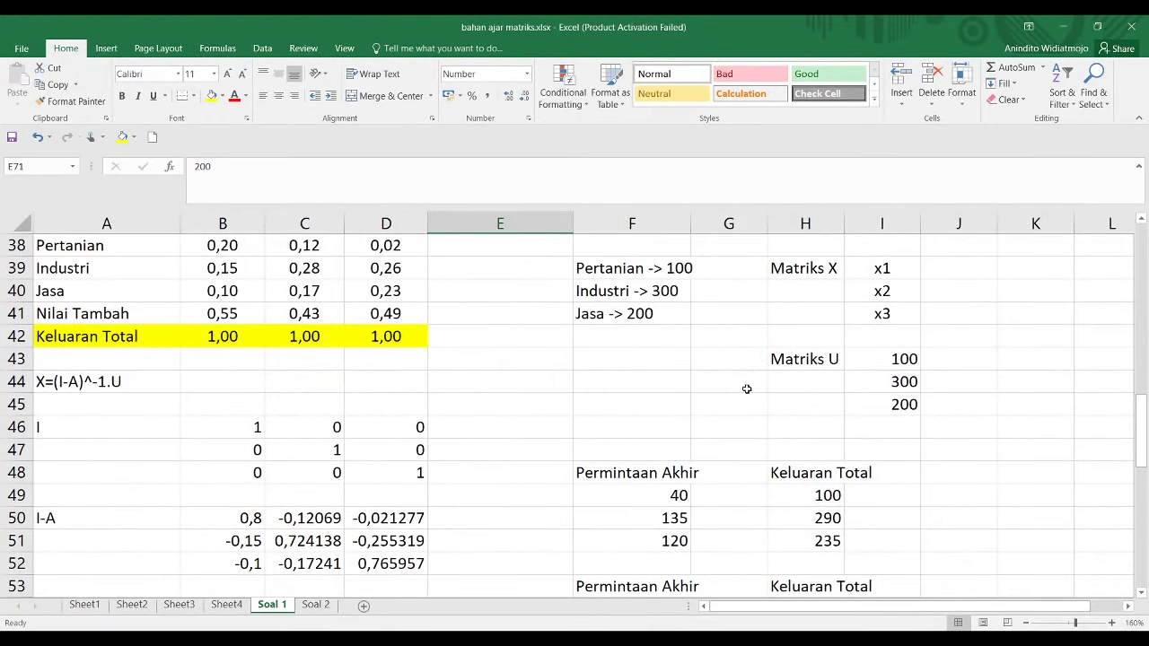
pyautogui.scroll(1, 746, 389)
pyautogui.scroll(1, 746, 389)
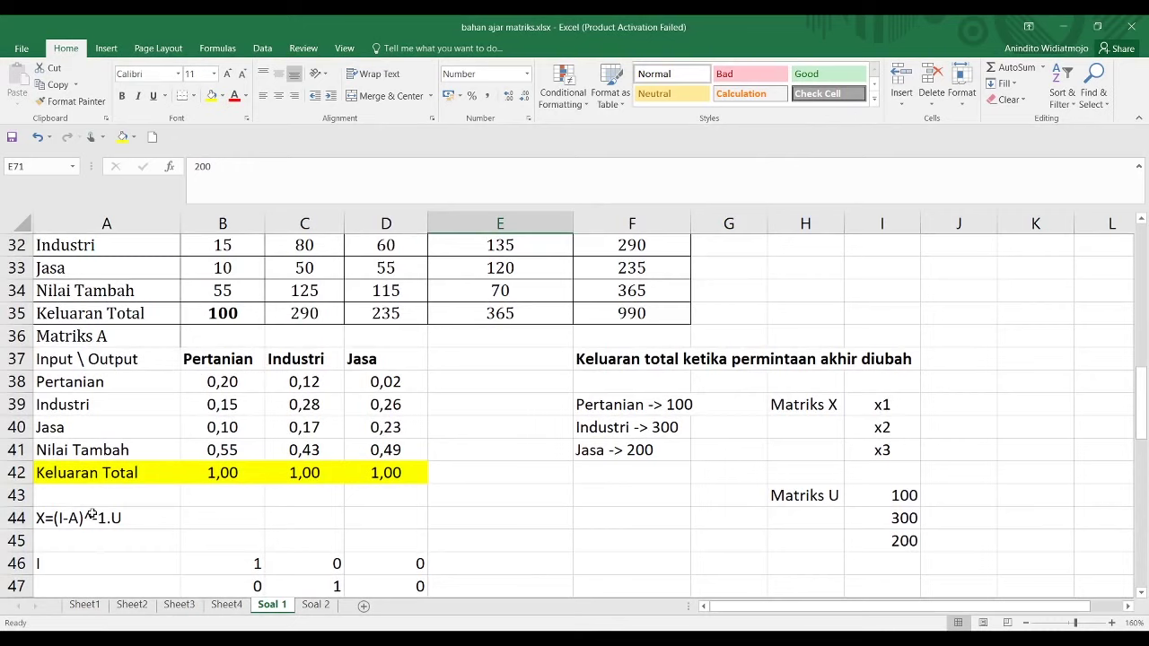
# Label the coefficient table on the Soal 2 sheet as Matriks A in A9
pyautogui.click(308, 606)
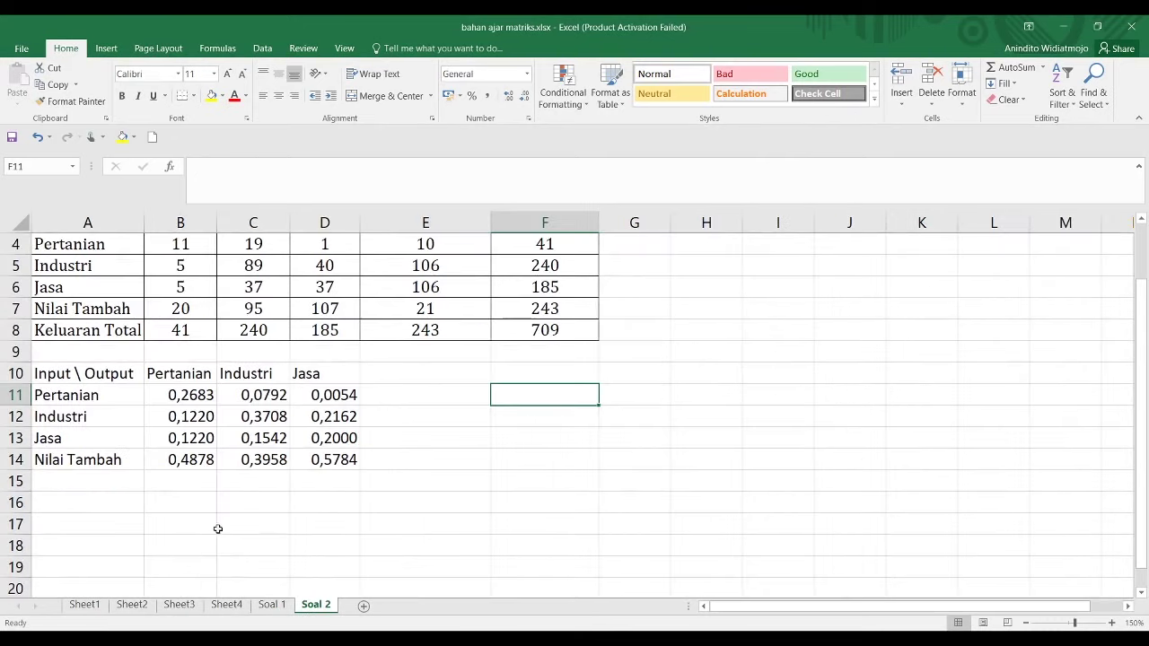
pyautogui.click(87, 355)
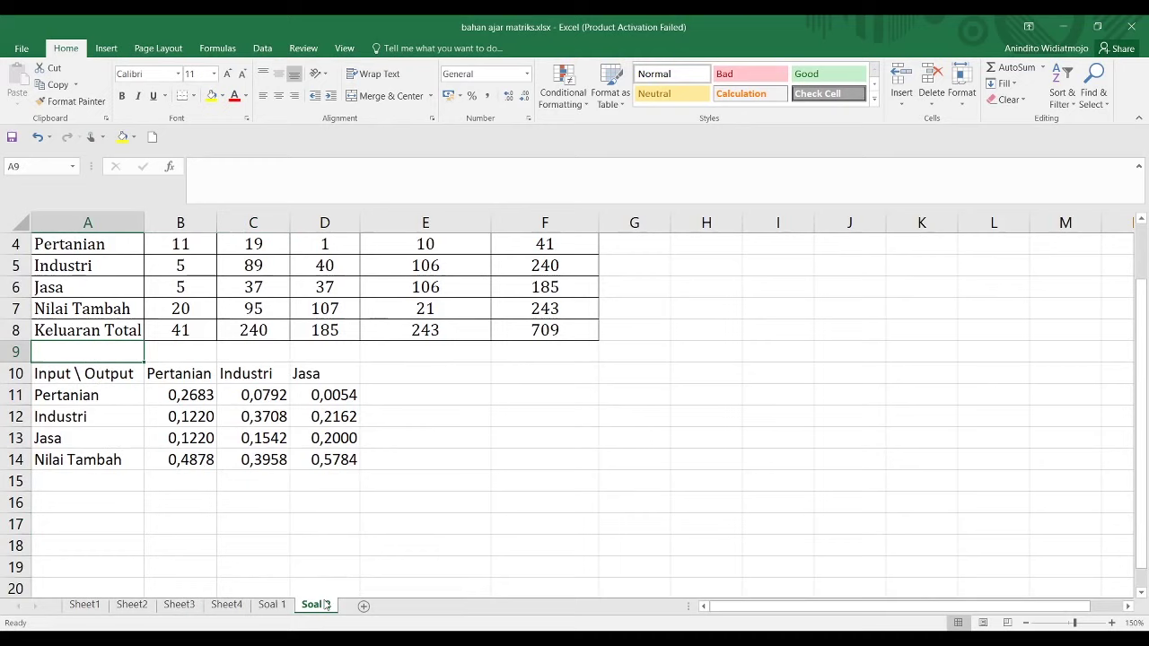
pyautogui.write('Matr')
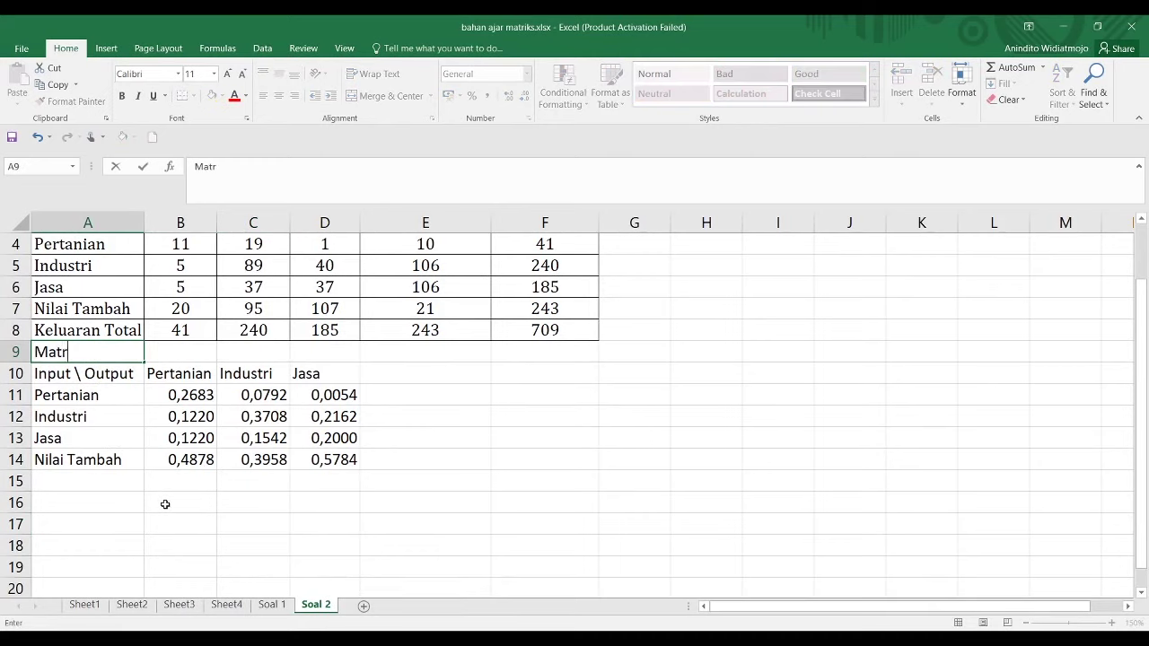
pyautogui.write('iks A')
pyautogui.press('Return')
# Enter the heading Matriks I in A15, directly below the coefficient table
pyautogui.press('Return')
pyautogui.press('Return')
pyautogui.press('Return')
pyautogui.press('Return')
pyautogui.press('Return')
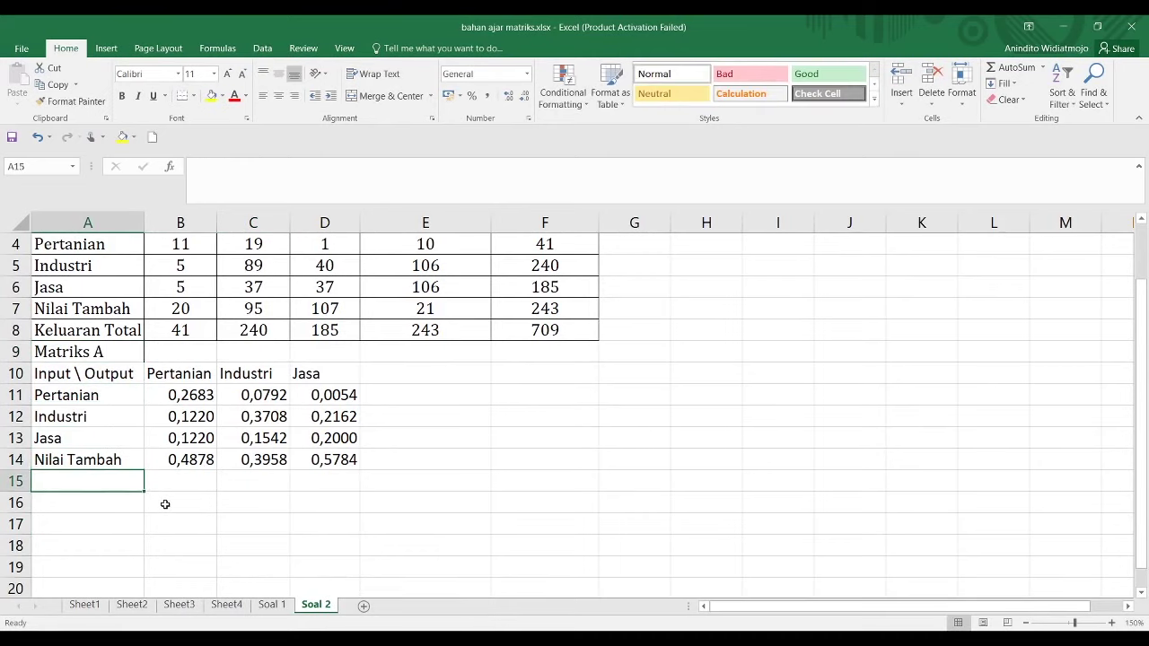
pyautogui.write('Matriks I')
pyautogui.press('Return')
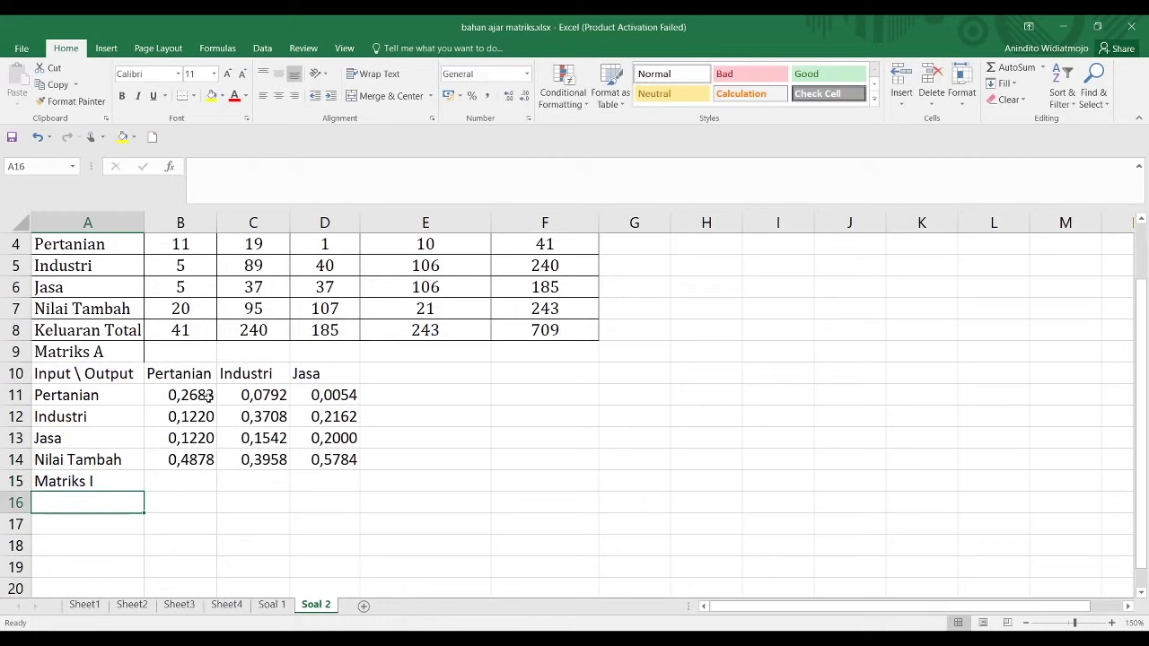
# Enter 1 in B16, C17 and D18 as the diagonal of the identity matrix
pyautogui.click(200, 504)
pyautogui.write('1')
pyautogui.press('Return')
pyautogui.press('Right')
pyautogui.write('1')
pyautogui.press('Right')
pyautogui.press('Down')
pyautogui.write('1')
pyautogui.press('Up')
pyautogui.press('Up')
pyautogui.press('Left')
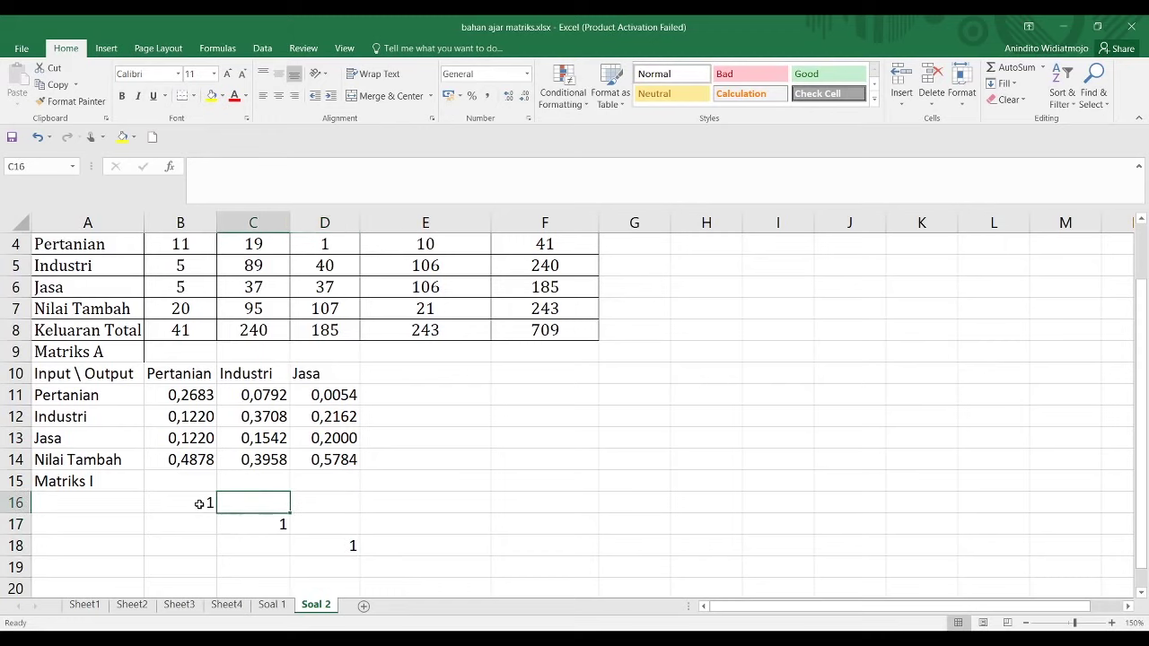
# Fill the remaining off-diagonal cells of the identity matrix in B16:D18 with 0
pyautogui.write('0')
pyautogui.press('Right')
pyautogui.write('0')
pyautogui.press('Return')
pyautogui.write('0')
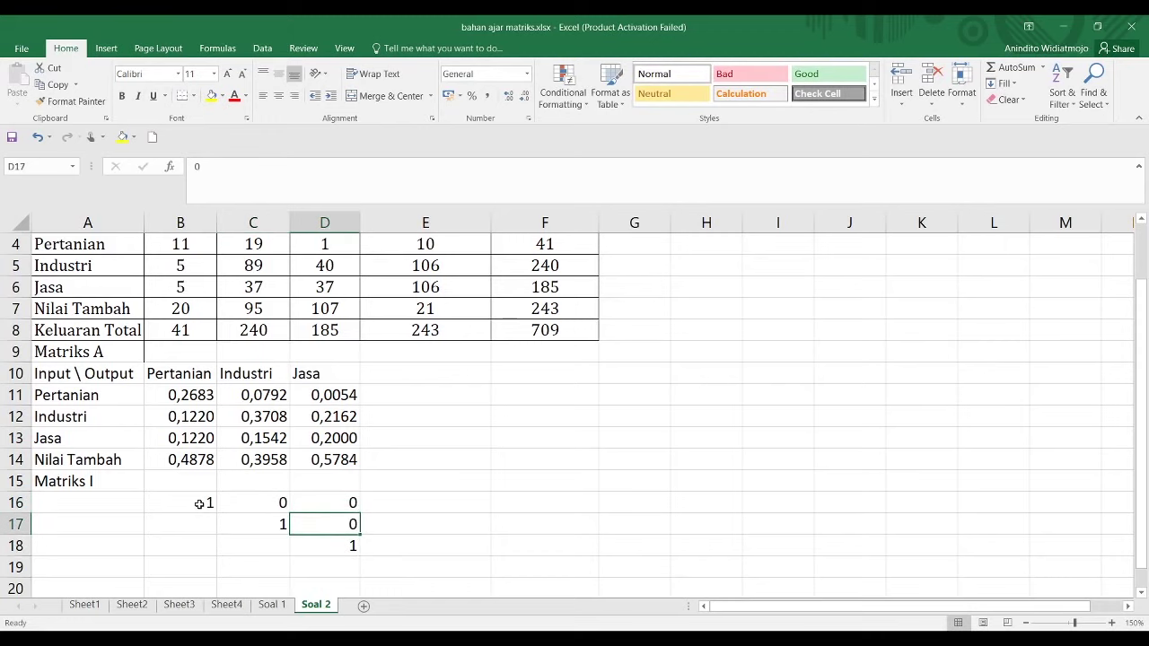
pyautogui.press('Left')
pyautogui.press('Left')
pyautogui.write('0')
pyautogui.press('Return')
pyautogui.write('0')
pyautogui.press('Right')
pyautogui.write('0')
pyautogui.press('Left')
pyautogui.press('Left')
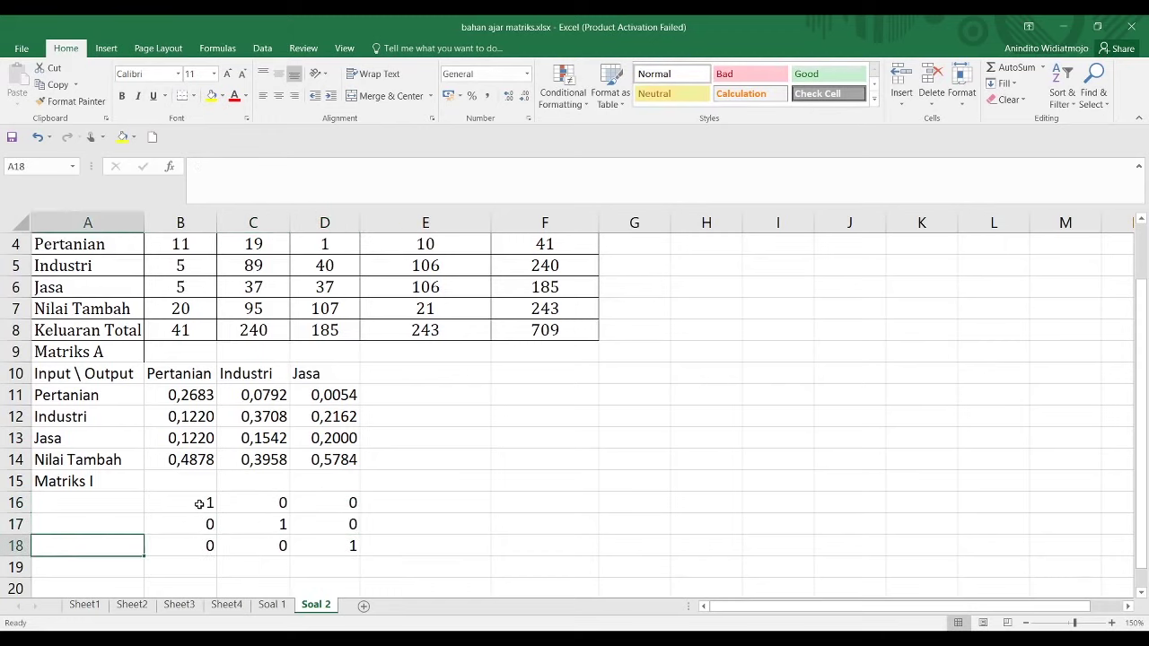
# Enter the heading Matriks I-A in A19, below the identity matrix
pyautogui.press('Down')
pyautogui.write('Matriks I-A')
pyautogui.press('Return')
# Compute the I-A matrix in B20:D22 with the array formula =B16:D18-B11:D13
pyautogui.scroll(-1, 202, 503)
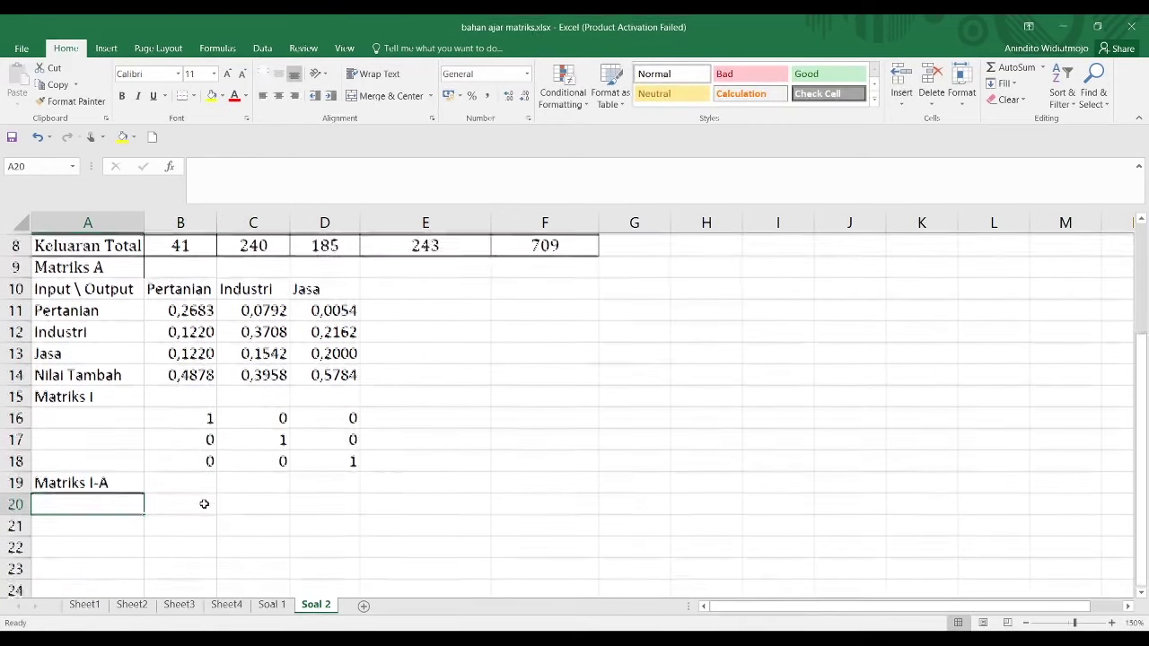
pyautogui.moveTo(194, 500); pyautogui.dragTo(331, 548)
pyautogui.write('=')
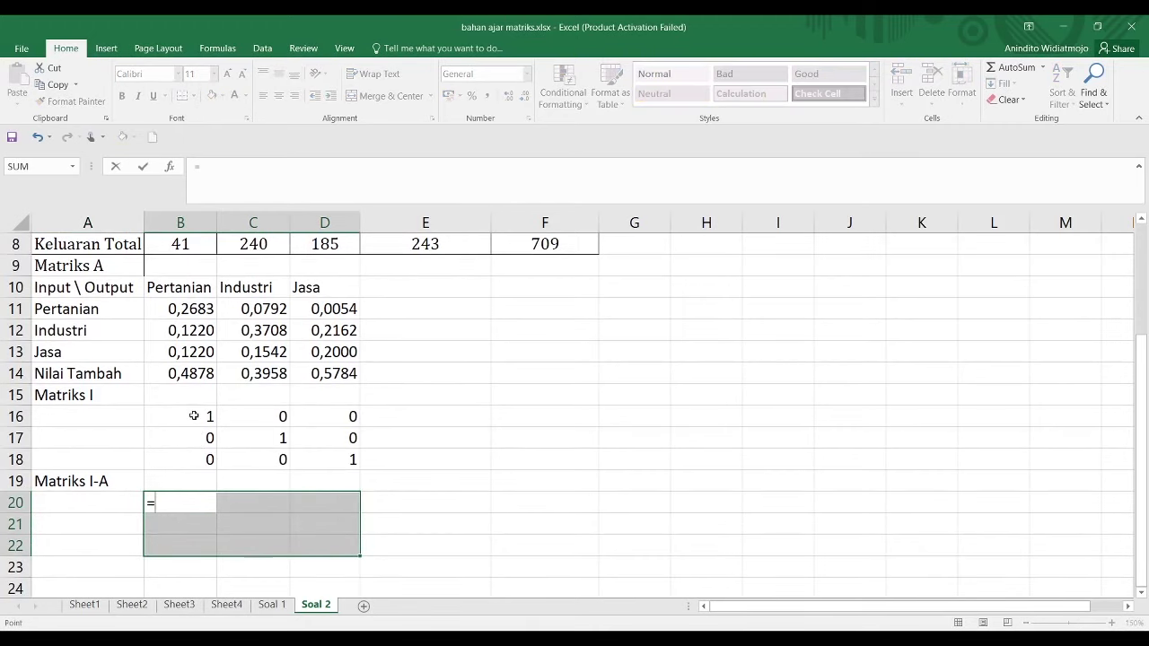
pyautogui.moveTo(184, 417); pyautogui.dragTo(325, 461)
pyautogui.write('-')
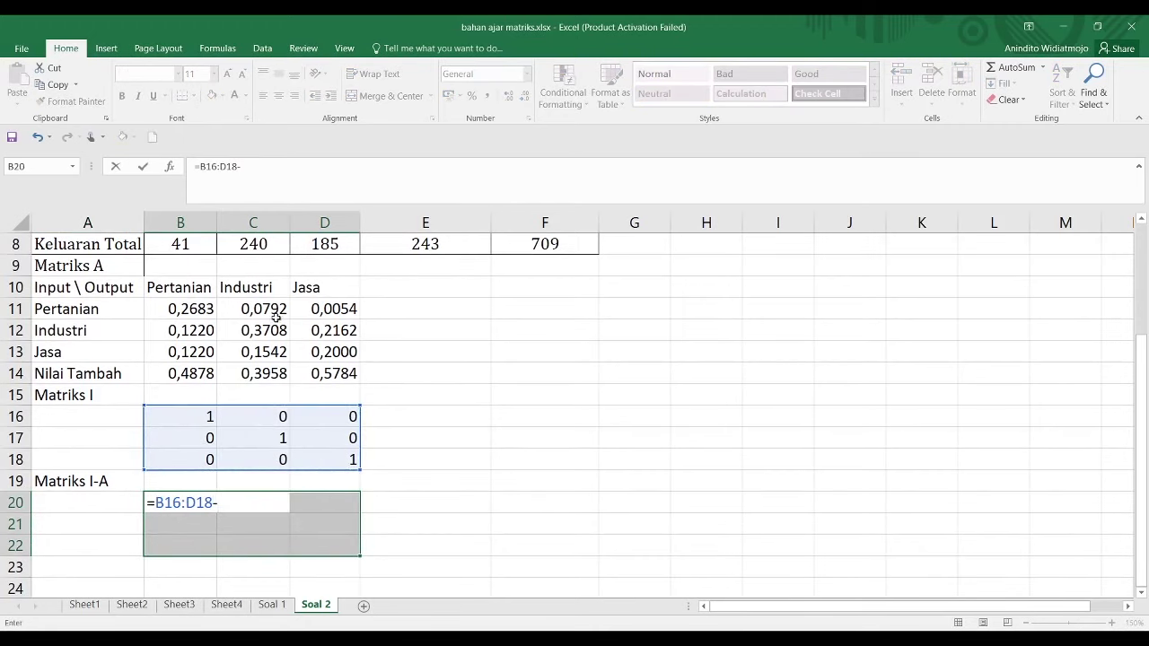
pyautogui.moveTo(196, 308); pyautogui.dragTo(334, 362)
pyautogui.hotkey('ctrl', 'shift', 'Return')
# Enter the heading Invers Matriks I-A in A23, below the I-A matrix
pyautogui.scroll(-1, 109, 566)
pyautogui.click(86, 507)
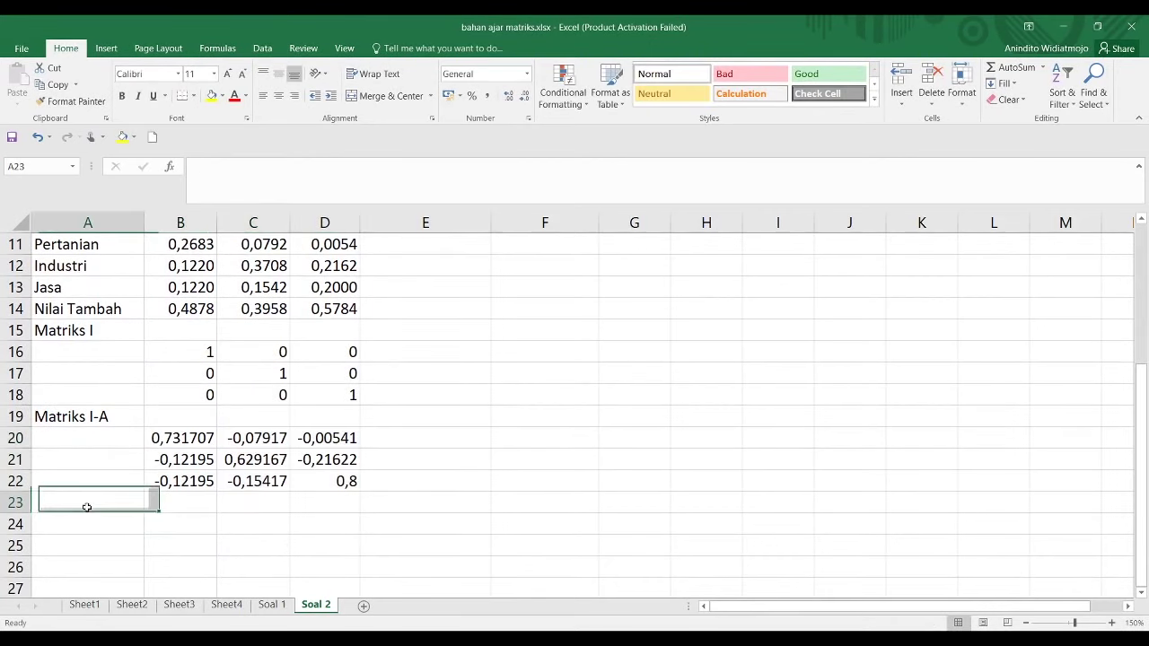
pyautogui.write('Invers')
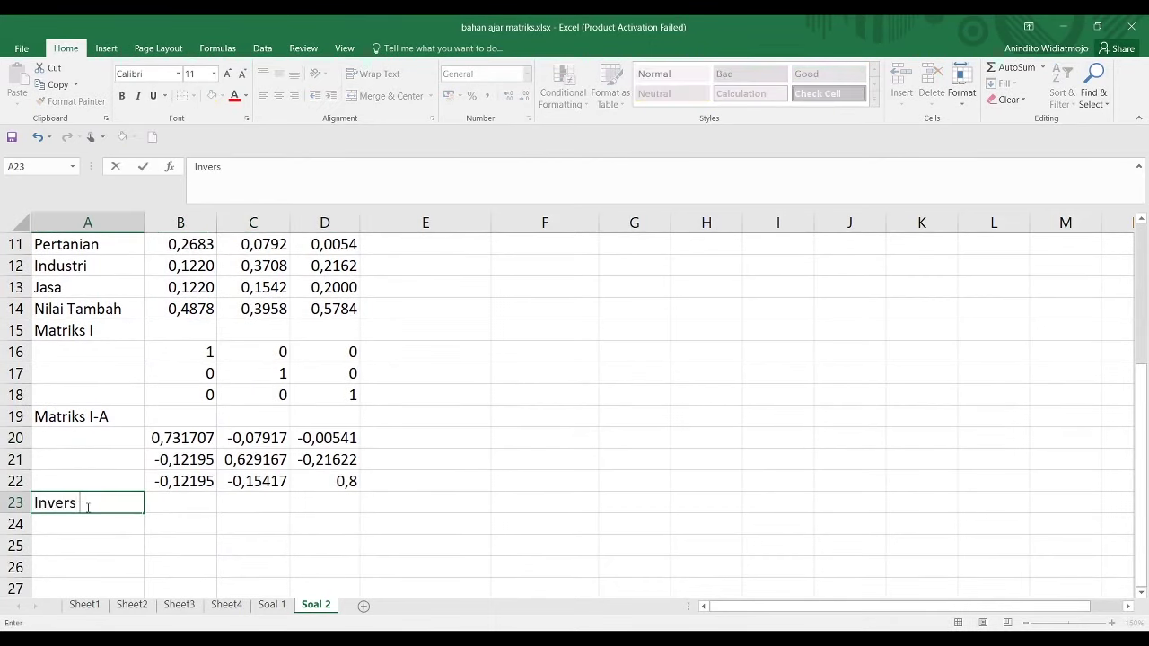
pyautogui.write(' Matriks I-A')
pyautogui.press('Return')
# Compute the inverse of I-A in B24:D26 with the array formula =MINVERSE(B20:D22)
pyautogui.scroll(-1, 102, 500)
pyautogui.moveTo(200, 460); pyautogui.dragTo(308, 496)
pyautogui.write('=')
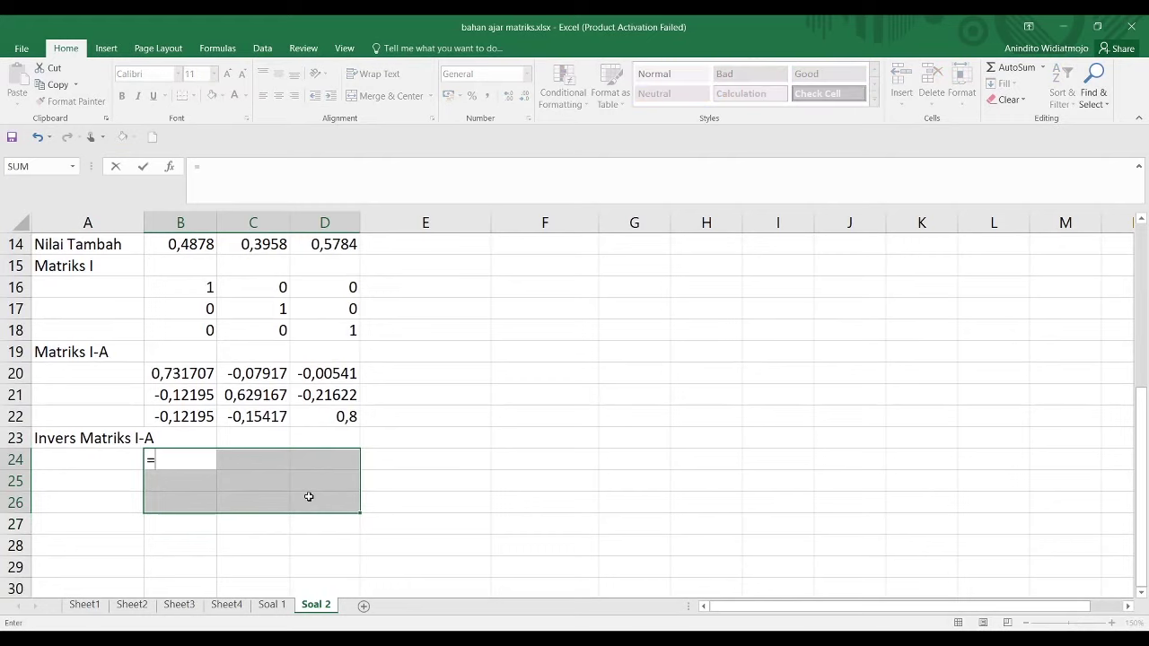
pyautogui.write('minv')
pyautogui.press('Tab')
pyautogui.moveTo(194, 377); pyautogui.dragTo(317, 410)
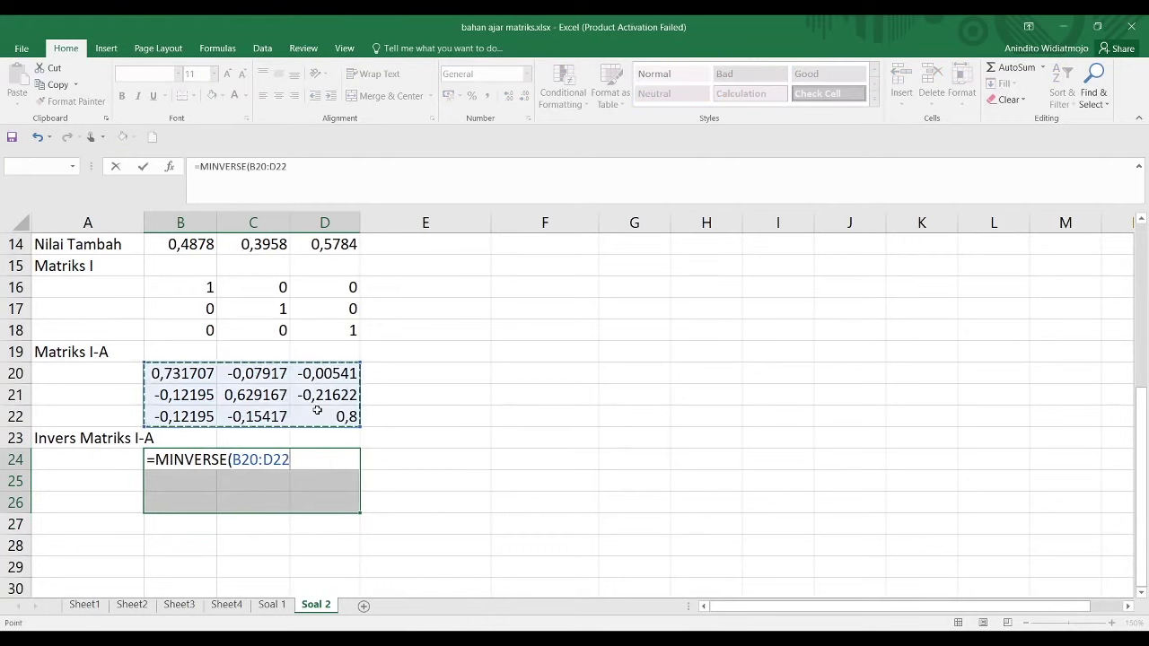
pyautogui.write(')')
pyautogui.hotkey('ctrl', 'Return')
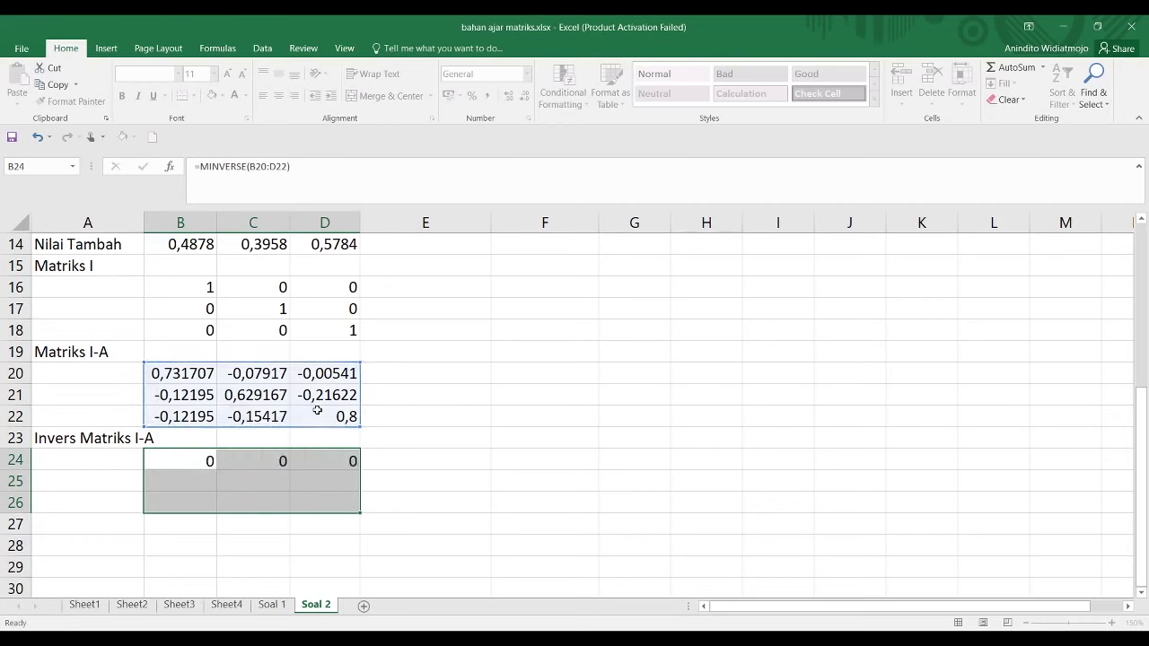
pyautogui.hotkey('ctrl', 'shift', 'Return')
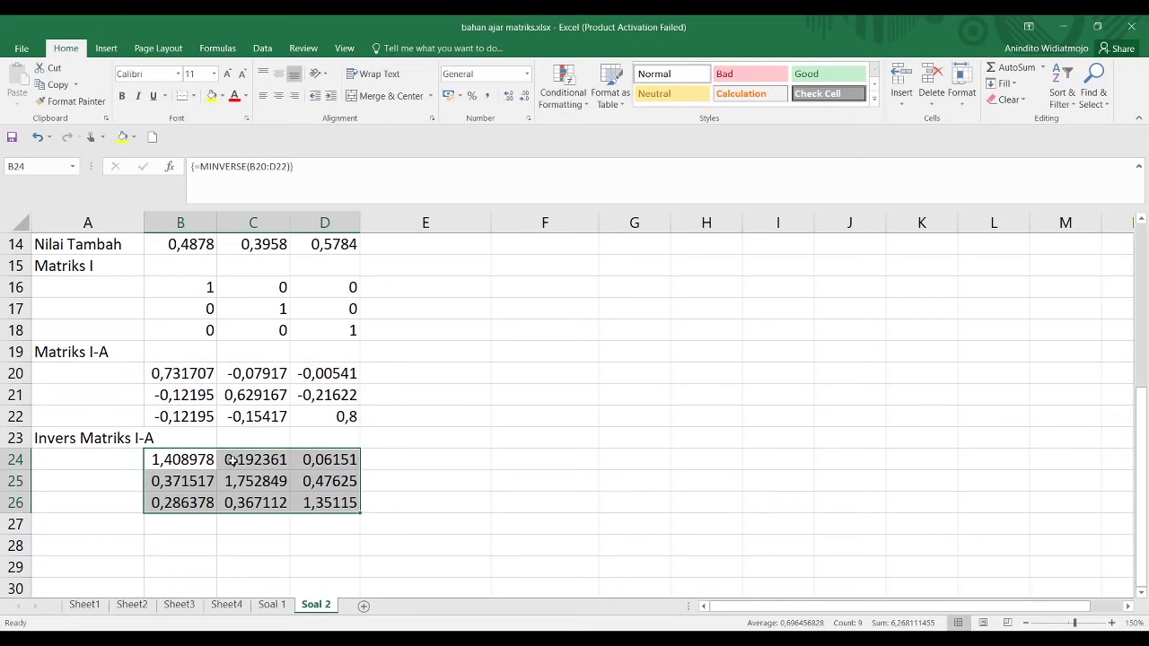
# Check the X=(I-A)^-1.U formula on the Soal 1 sheet and enter the heading U in A27 of Soal 2
pyautogui.click(271, 604)
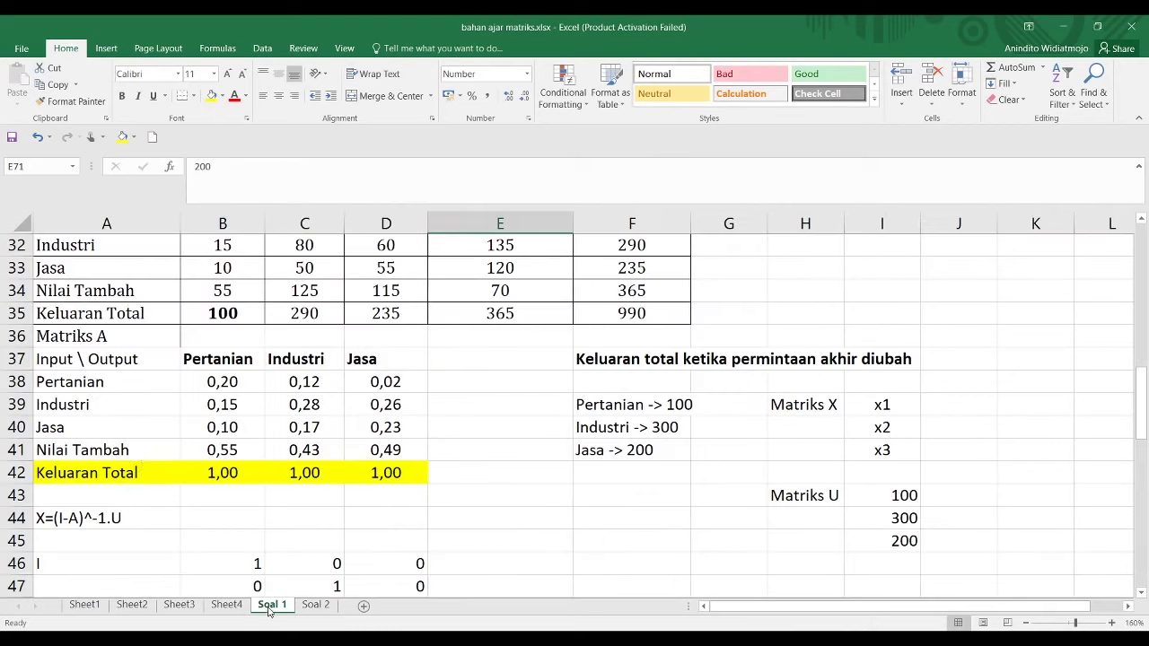
pyautogui.click(71, 518)
pyautogui.scroll(-1, 71, 518)
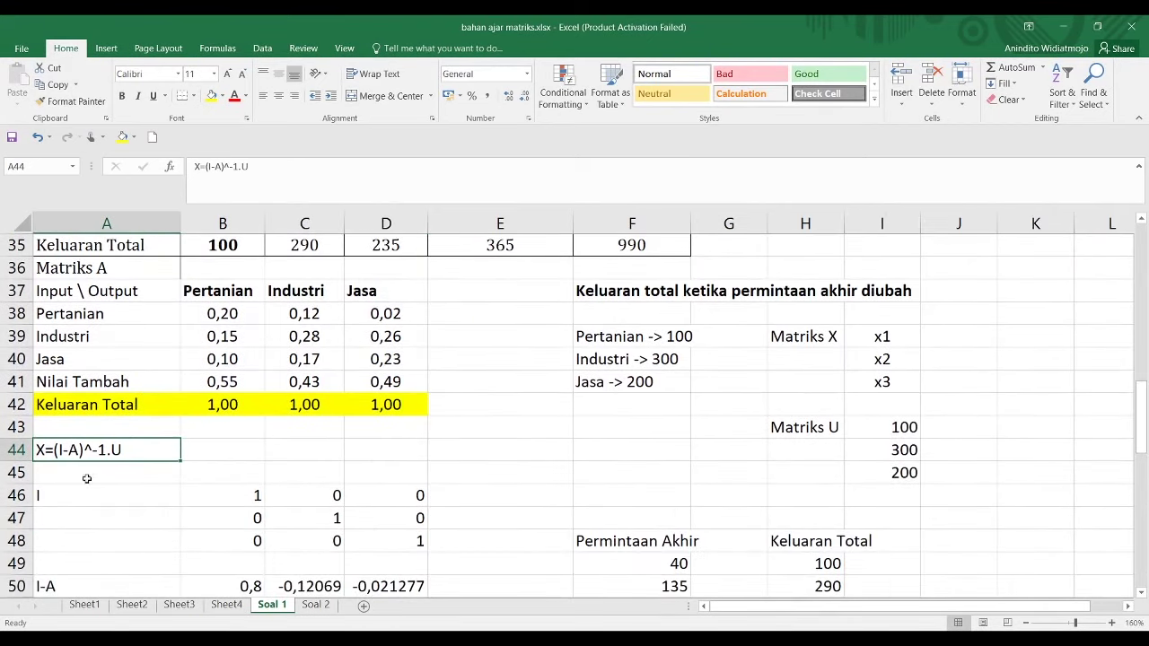
pyautogui.scroll(-1, 146, 453)
pyautogui.scroll(1, 146, 452)
pyautogui.click(312, 605)
pyautogui.scroll(-1, 180, 503)
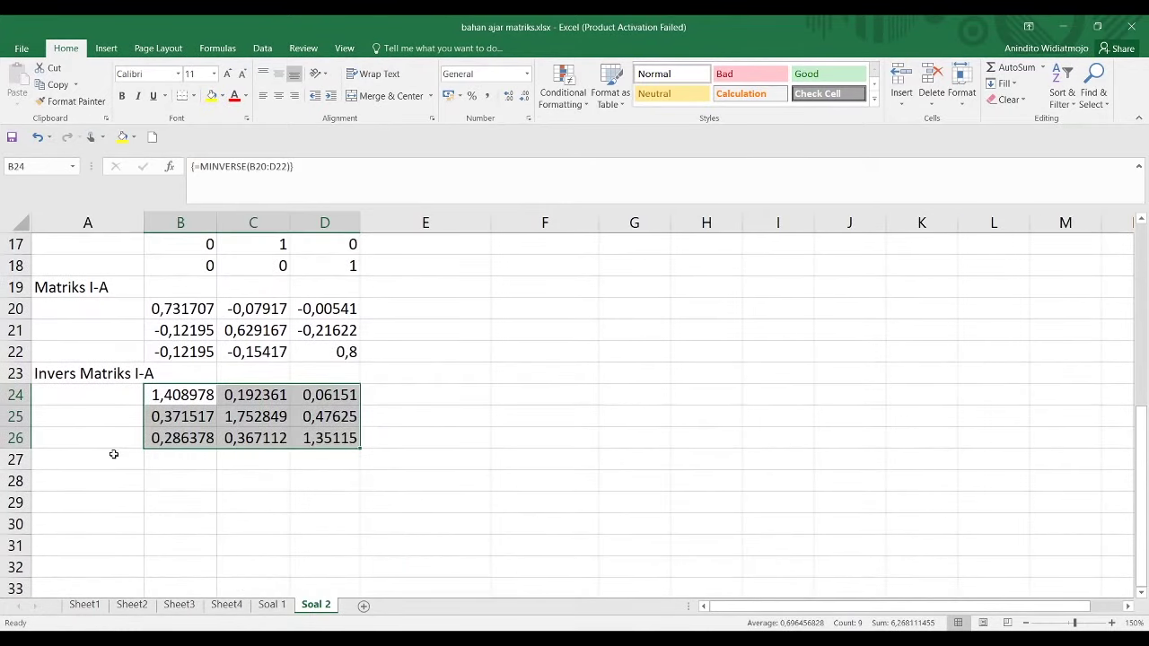
pyautogui.click(113, 458)
pyautogui.write('U')
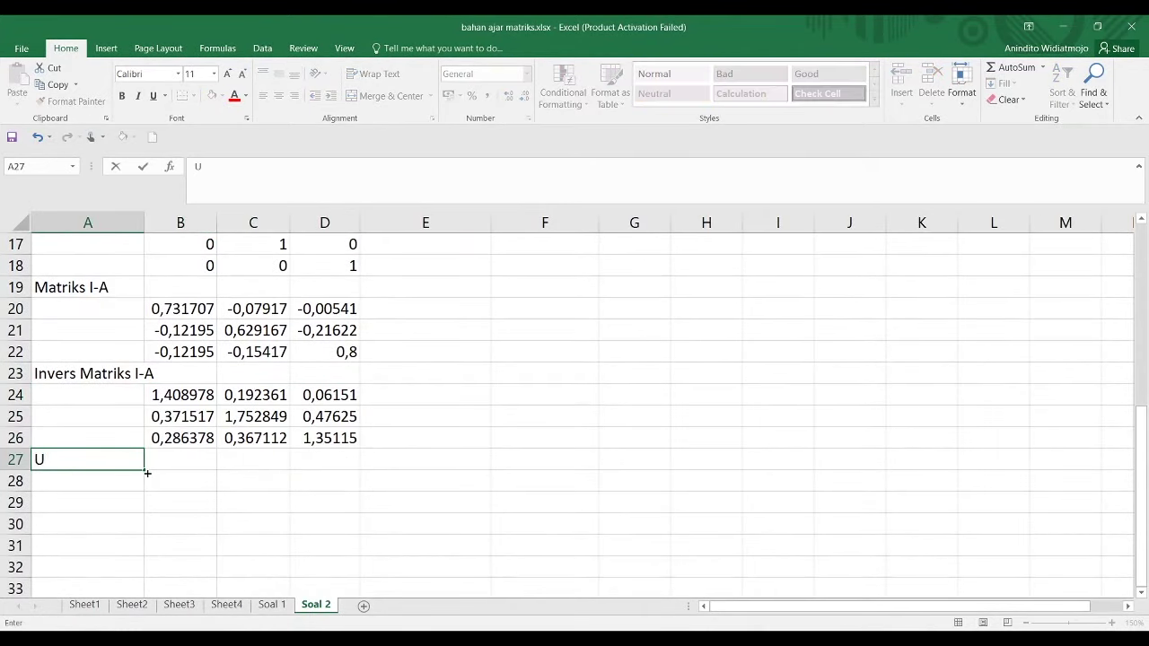
pyautogui.click(148, 475)
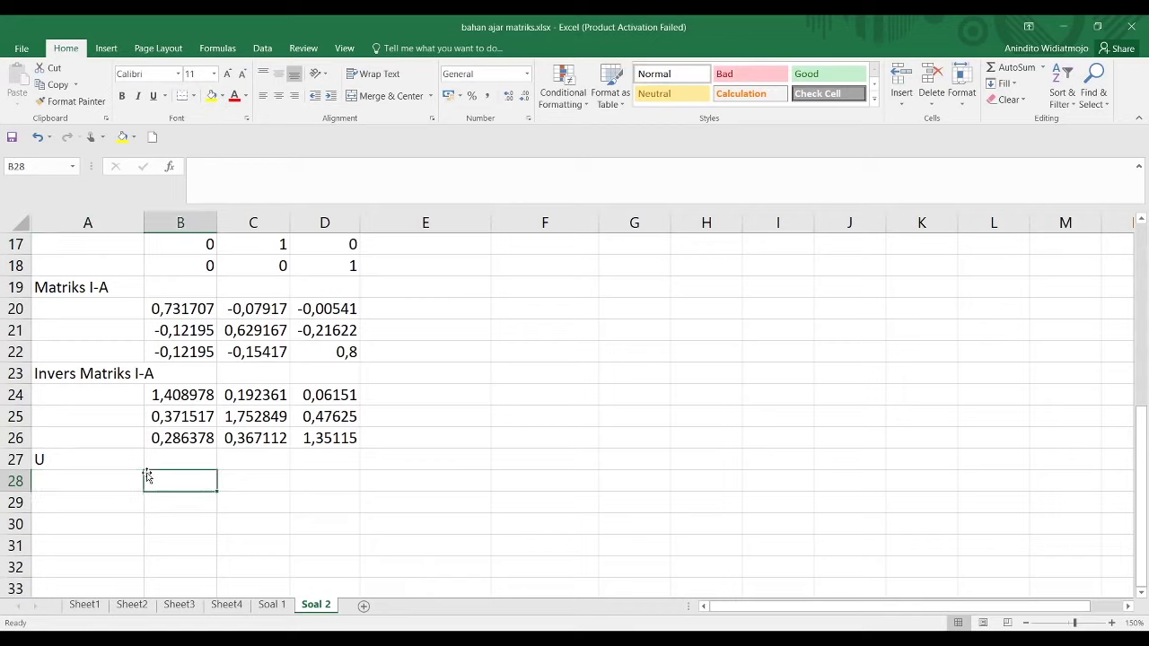
# Enter the U vector values 25, 201 and 45 in B28:B30
pyautogui.write('25')
pyautogui.press('Return')
pyautogui.write('201')
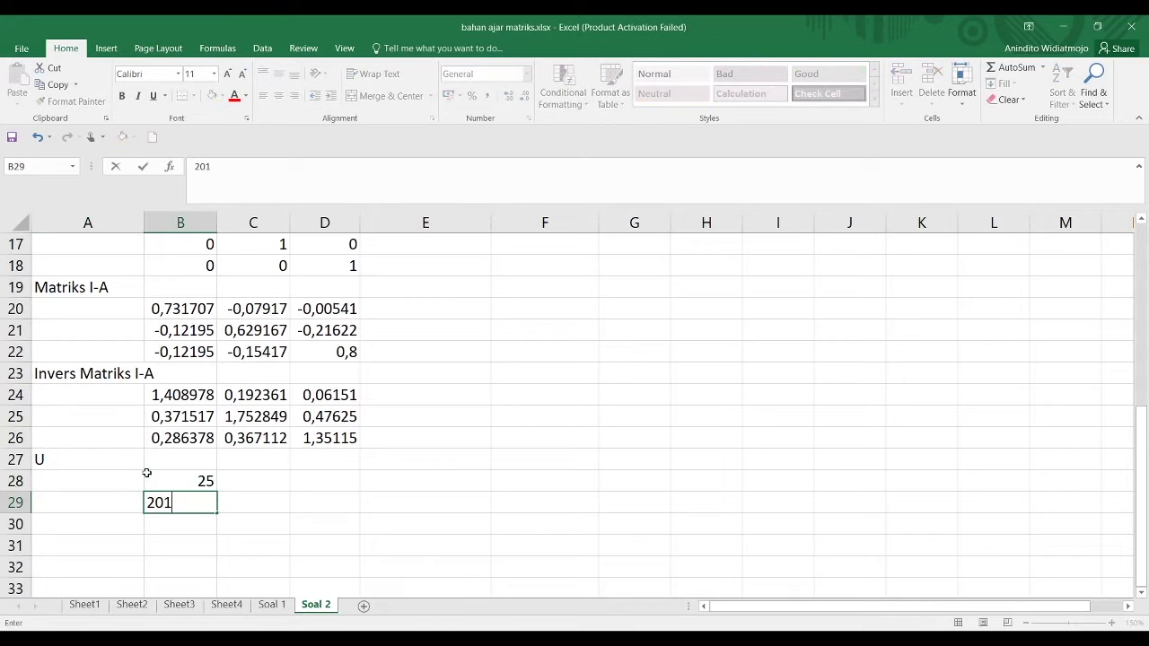
pyautogui.press('Return')
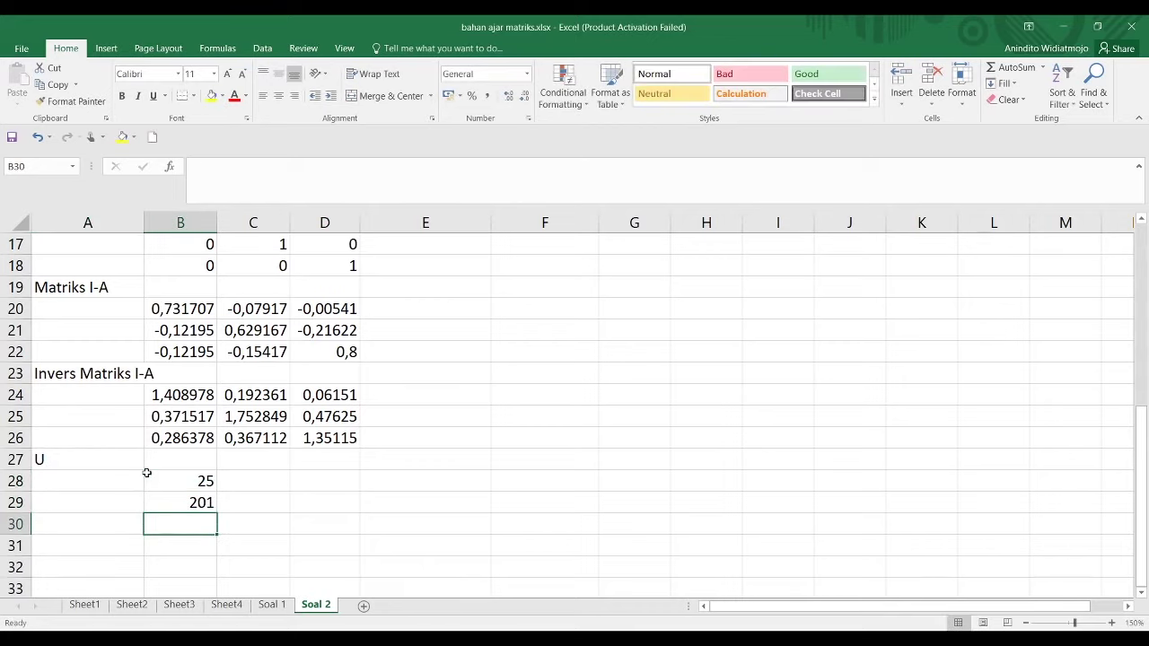
pyautogui.write('45')
pyautogui.press('Return')
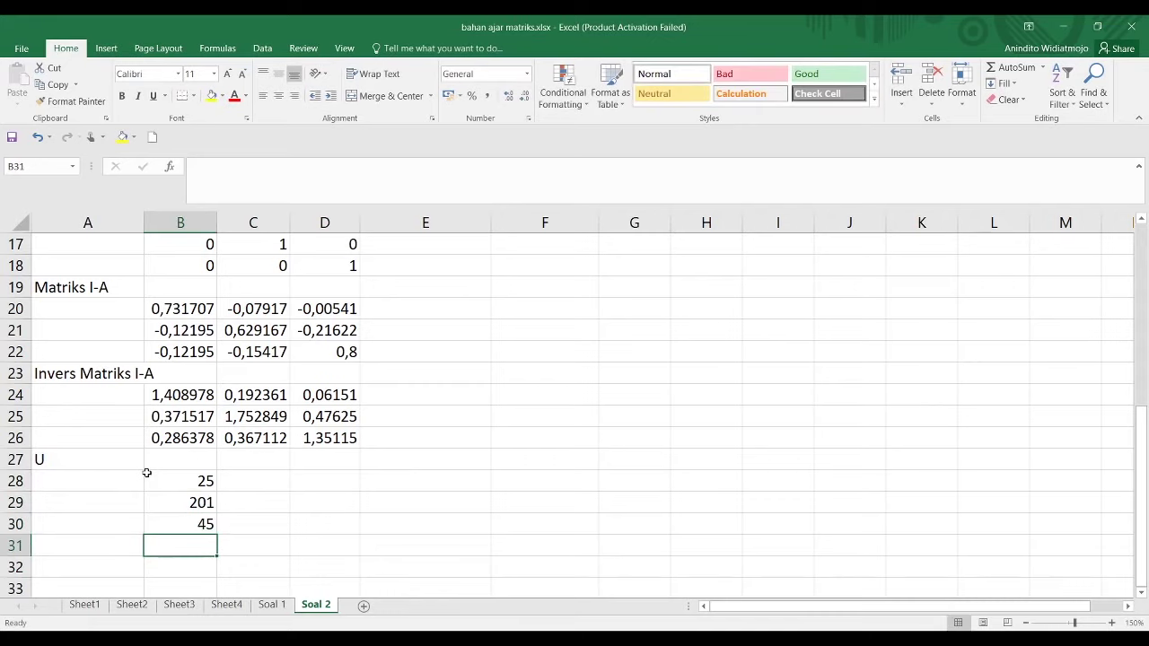
# Enter the heading Perkalian Inv I-A dengan U in A31, below the U vector
pyautogui.press('Left')
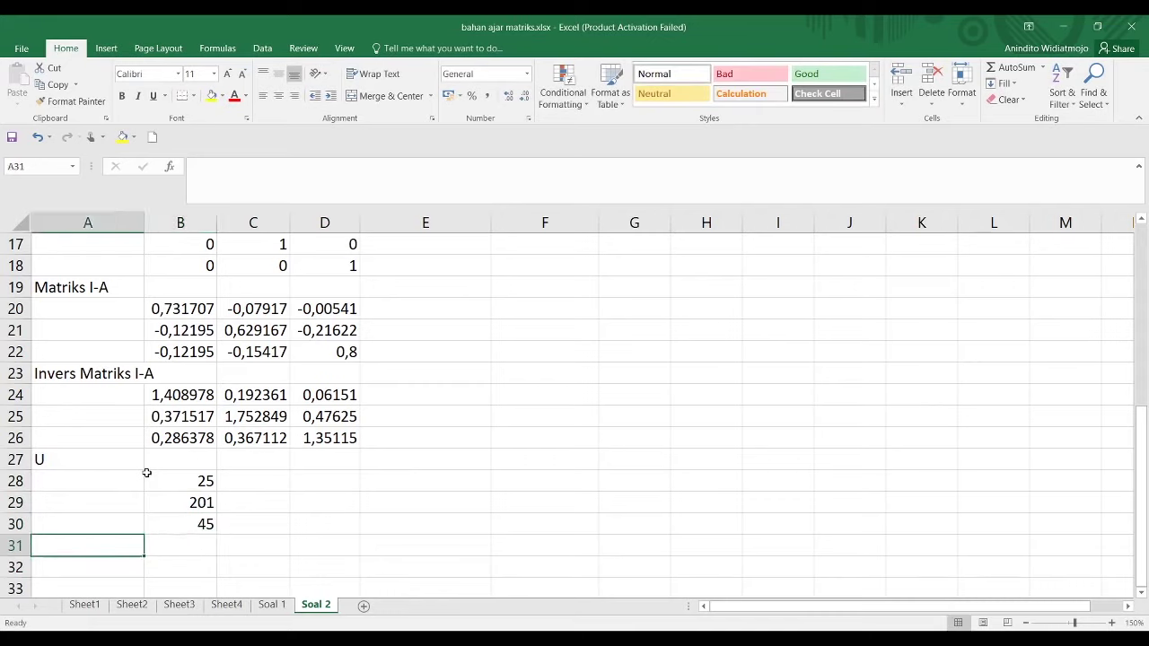
pyautogui.write('Perkalian Inv I-A dengan')
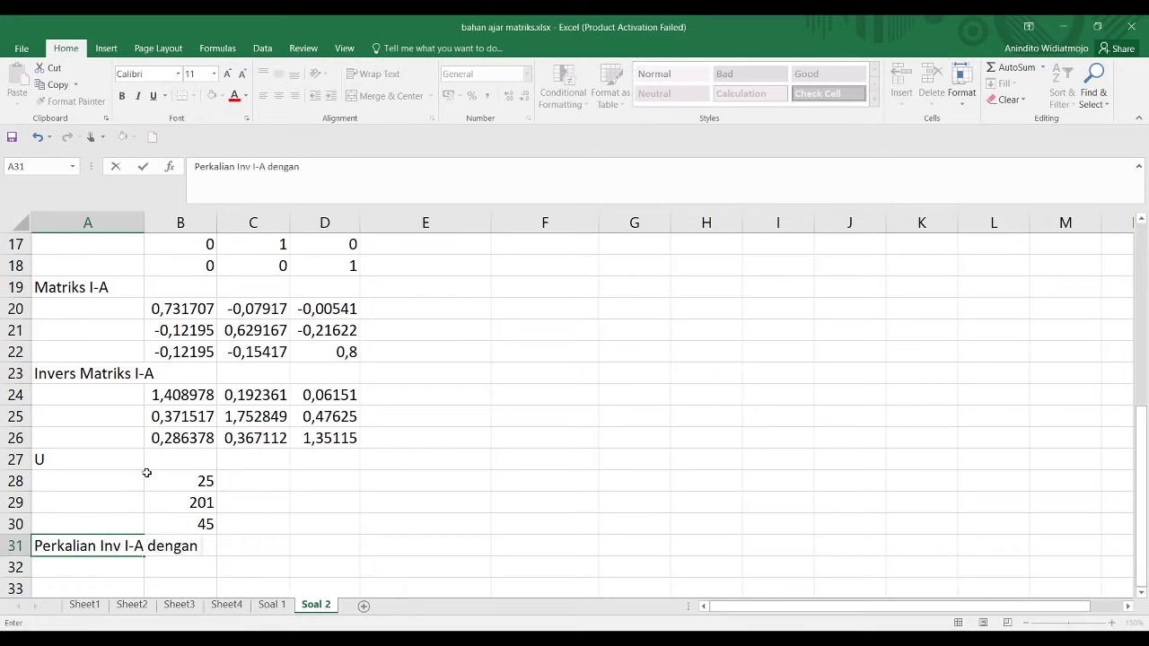
pyautogui.write(' U')
pyautogui.press('Return')
pyautogui.scroll(-2, 195, 461)
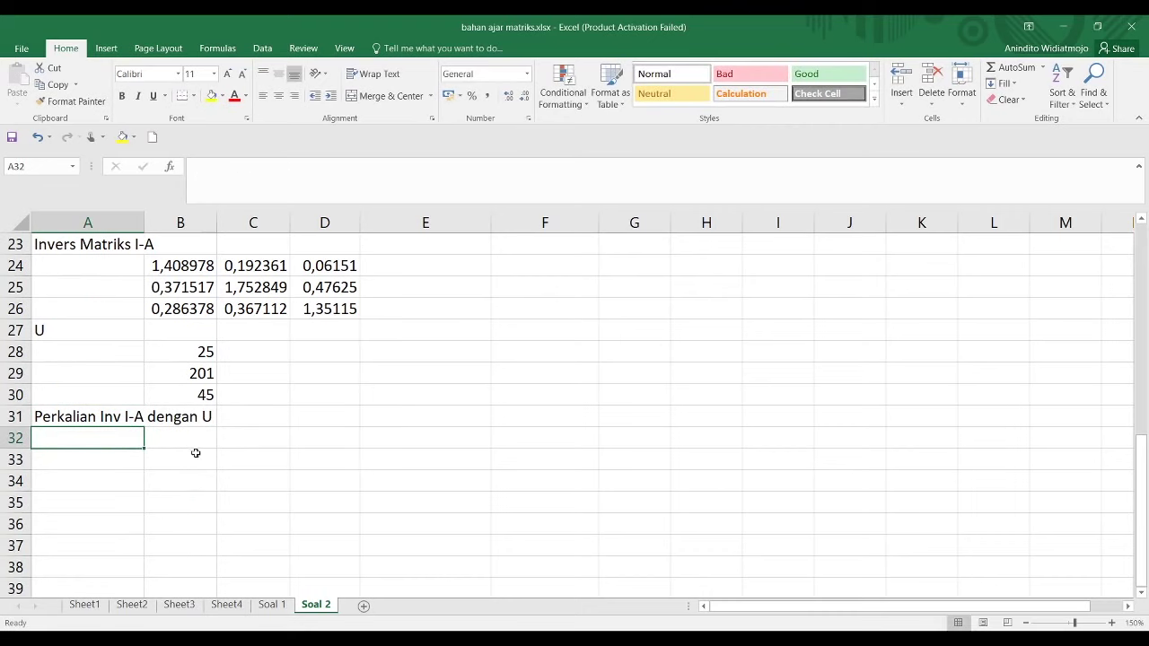
pyautogui.scroll(2, 193, 445)
pyautogui.moveTo(193, 395); pyautogui.dragTo(341, 440)
pyautogui.moveTo(203, 481); pyautogui.dragTo(203, 551)
pyautogui.scroll(-1, 203, 511)
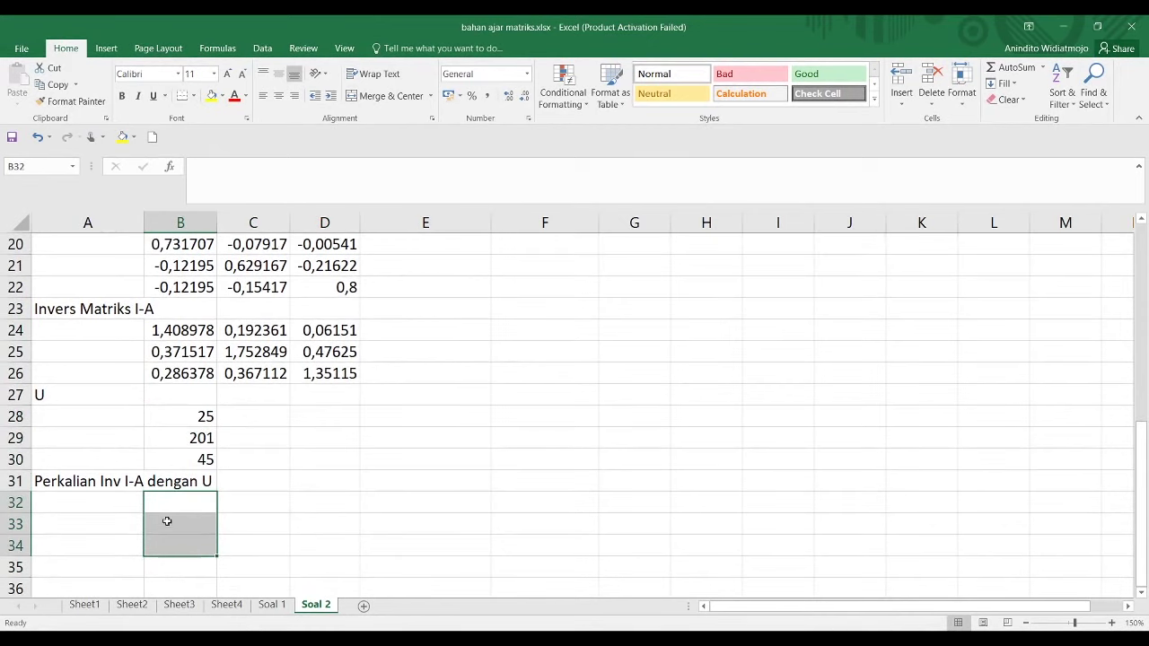
# Label the result rows Pertanian, industri and jasa in A32:A34
pyautogui.click(134, 504)
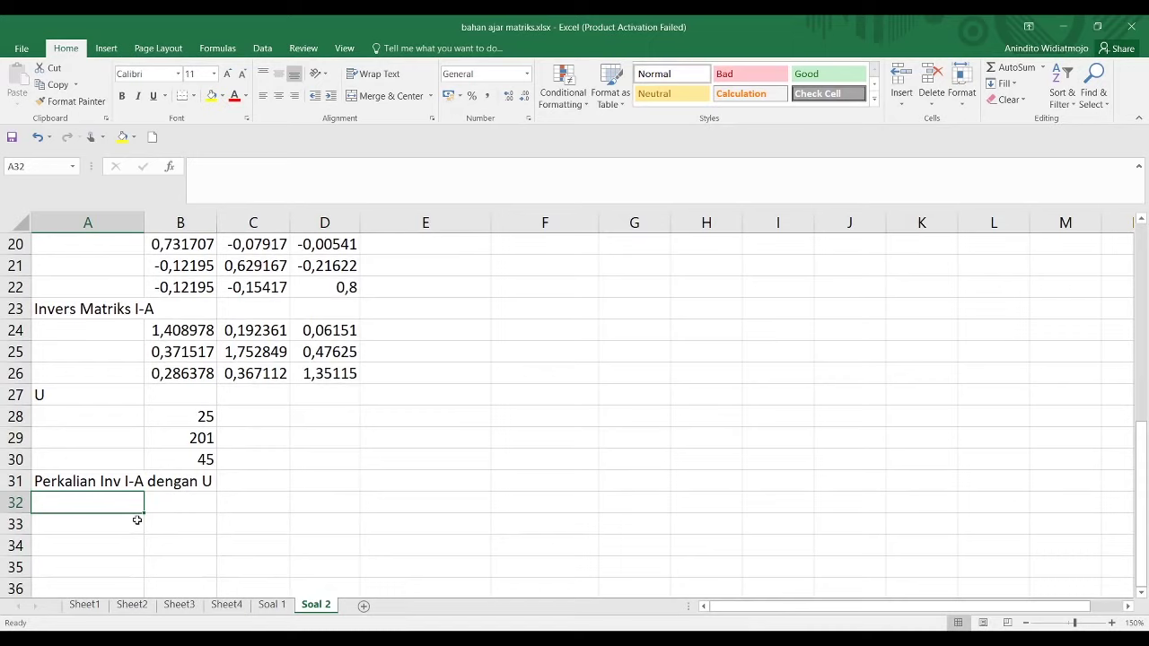
pyautogui.write('pertanian')
pyautogui.press('Return')
pyautogui.write('industri')
pyautogui.press('Return')
pyautogui.write('jasa')
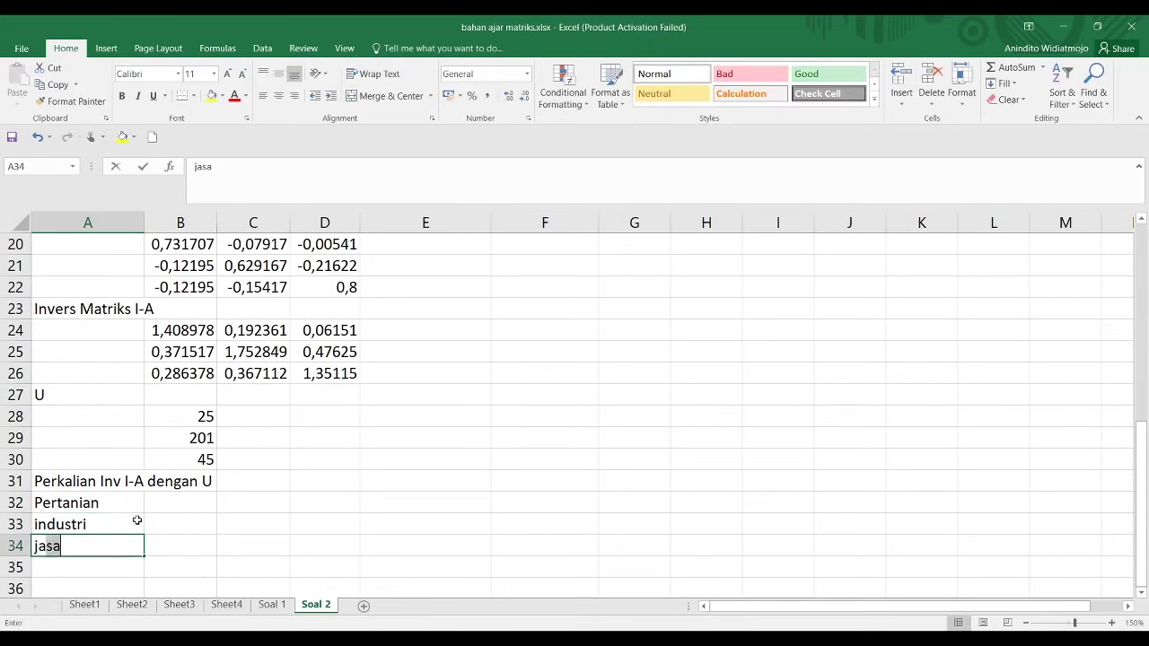
pyautogui.press('Return')
pyautogui.click(166, 510)
pyautogui.click(160, 542)
pyautogui.moveTo(163, 539); pyautogui.dragTo(163, 503)
pyautogui.write('=')
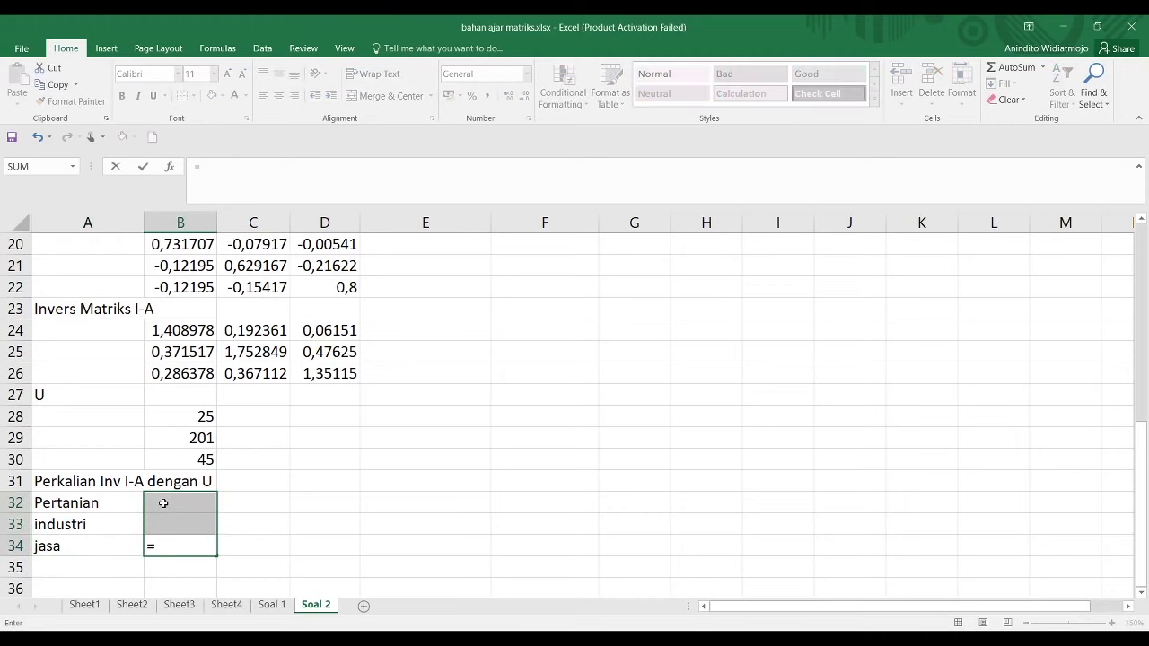
pyautogui.press('Escape')
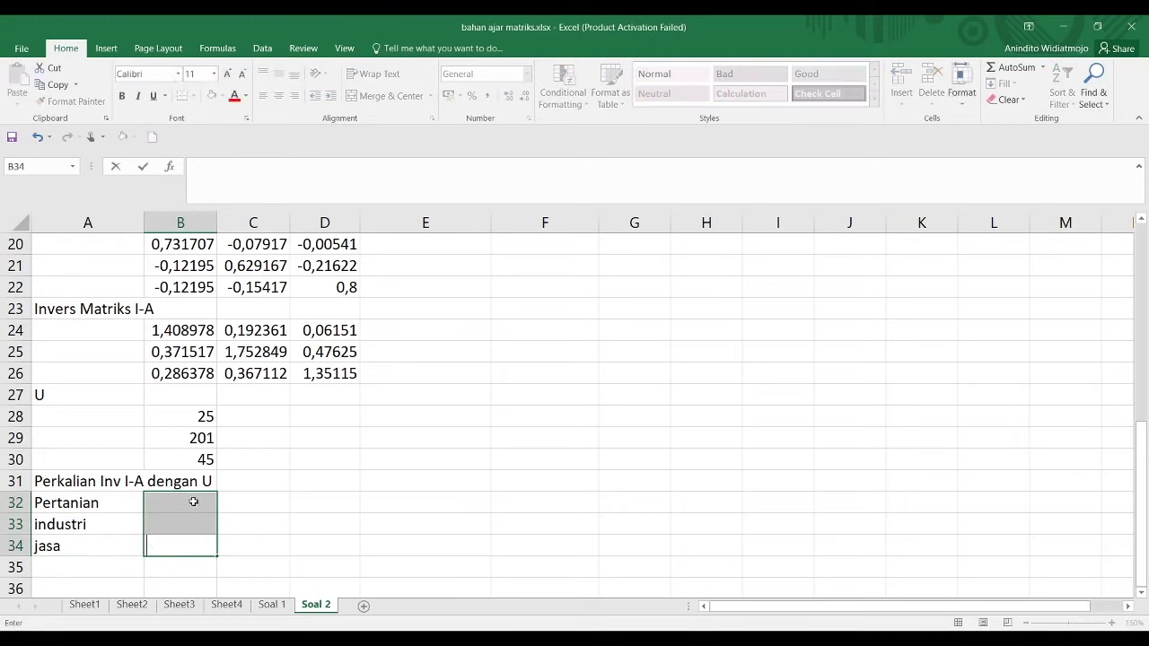
# Multiply the inverse matrix by U in B32:B34 with the array formula =MMULT(B24:D26;B28:B30)
pyautogui.moveTo(192, 501); pyautogui.dragTo(195, 537)
pyautogui.write('=mmult')
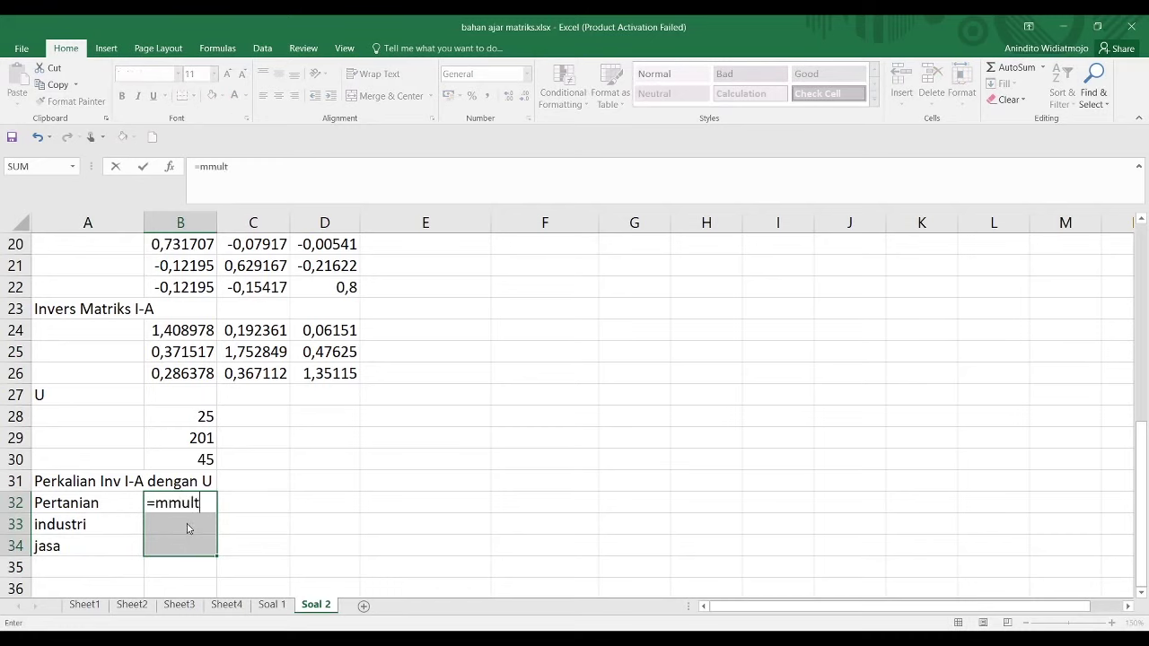
pyautogui.press('Tab')
pyautogui.moveTo(186, 332); pyautogui.dragTo(329, 374)
pyautogui.write(';')
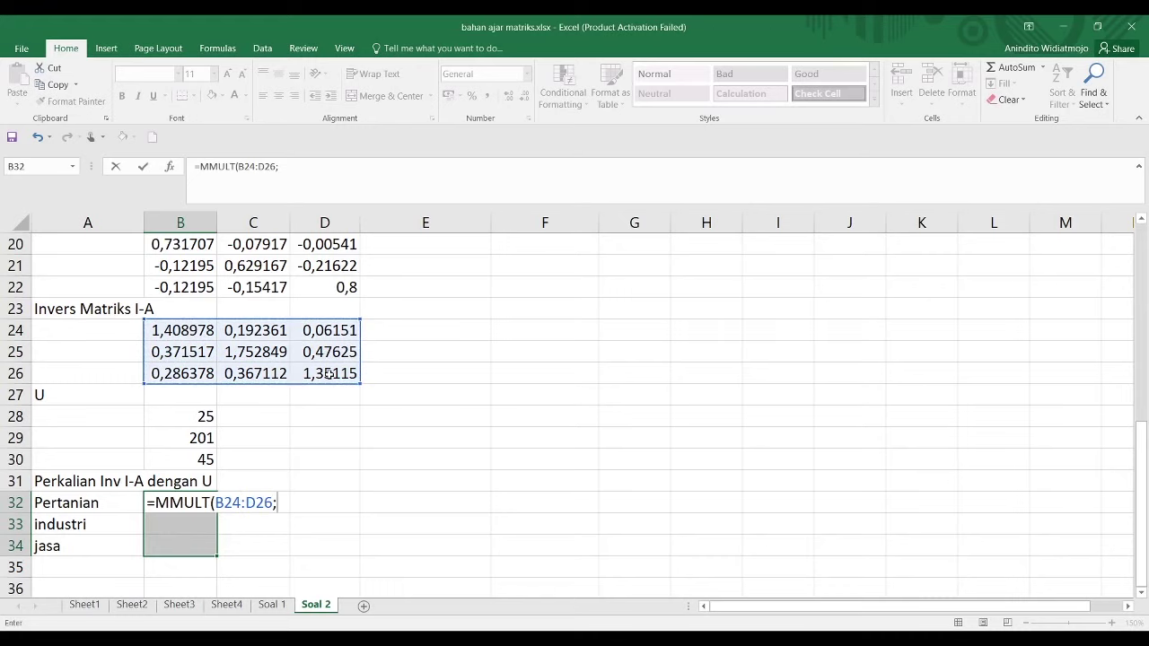
pyautogui.moveTo(187, 416); pyautogui.dragTo(191, 457)
pyautogui.write(')')
pyautogui.hotkey('ctrl', 'shift', 'Return')
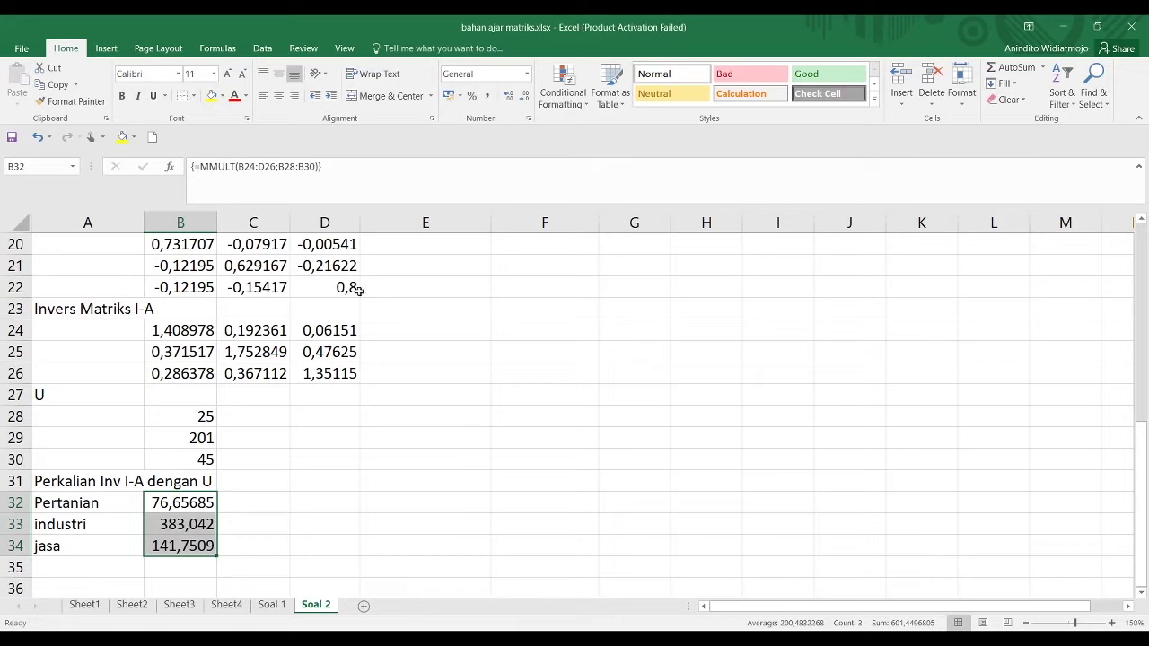
# Format the multiplication results in B32:B34 to show six decimal places
pyautogui.click(508, 96)
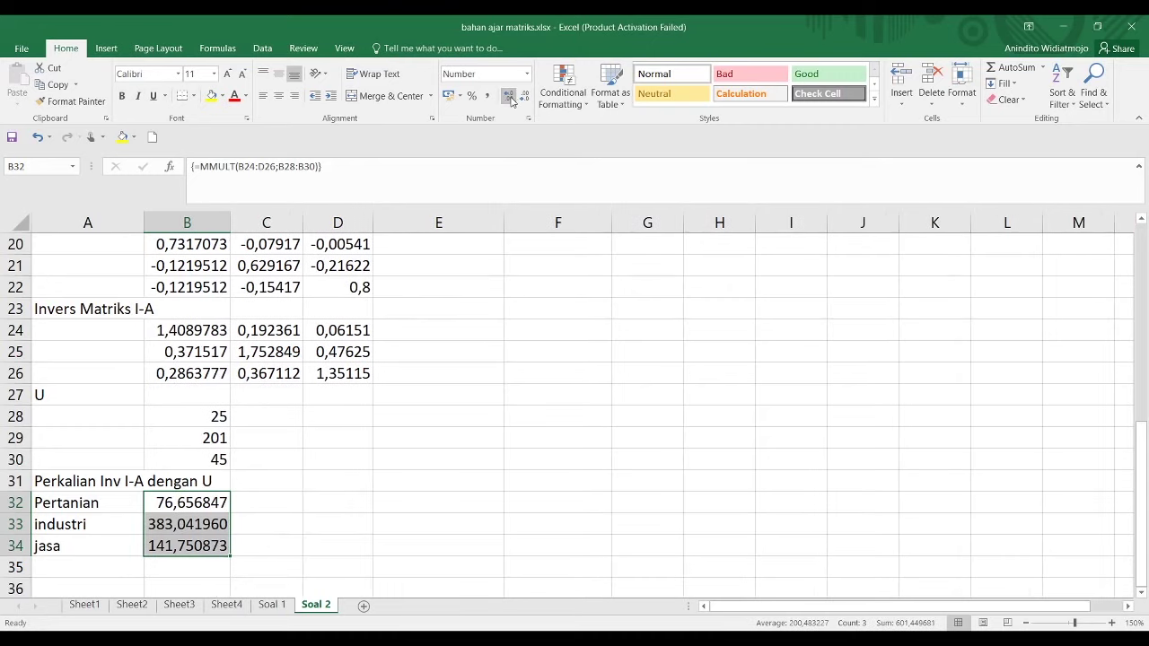